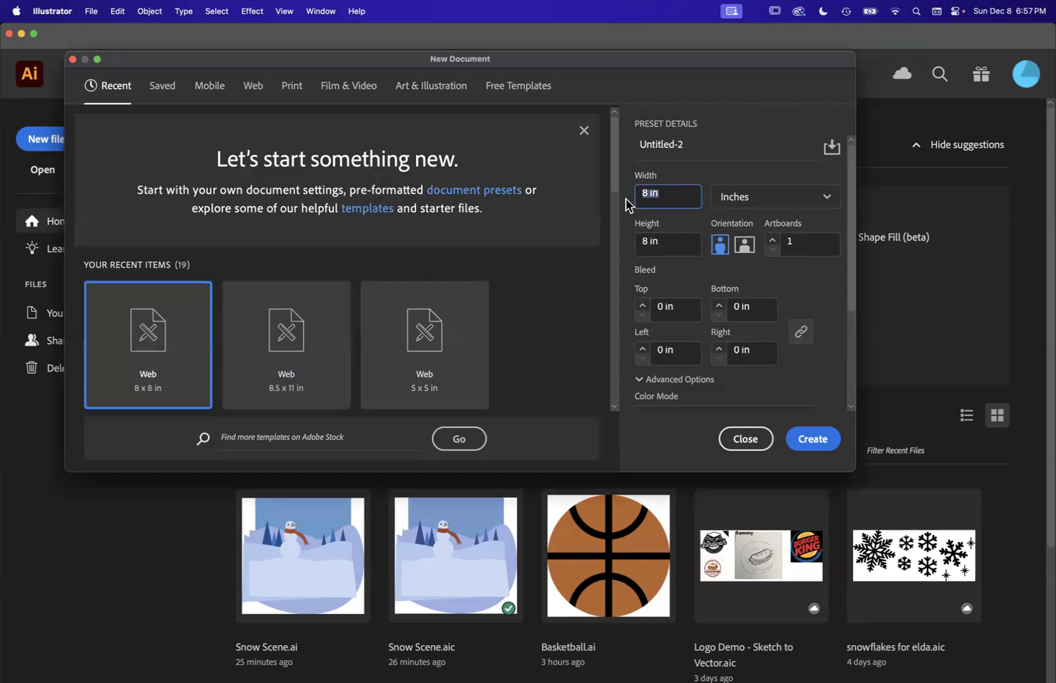
Create a new 8 x 8 in document and place the burger sketch photo 20241208_185334.jpg in it.
left_click(815, 439)
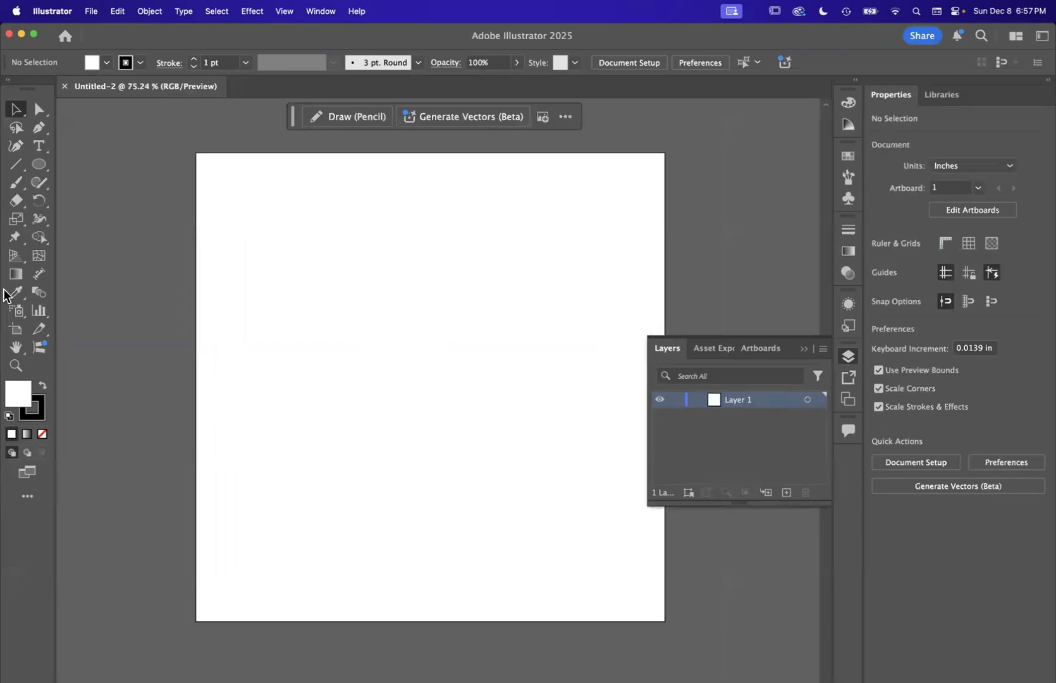
left_click(17, 119)
left_click_drag(361, 198, 304, 472)
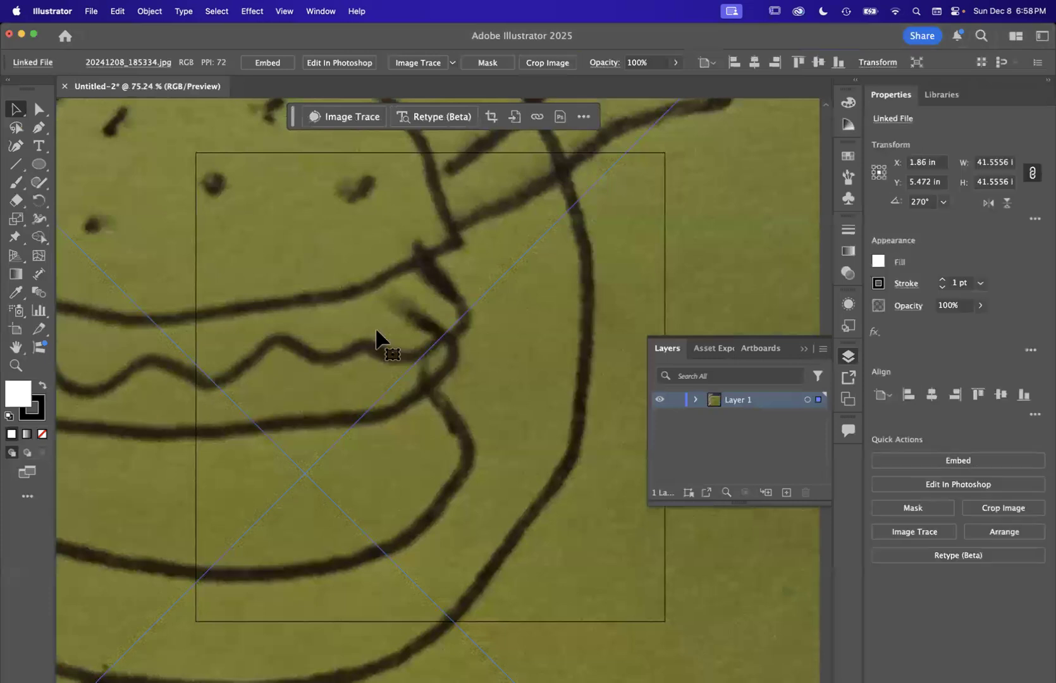
scroll(376, 329, "down", 5)
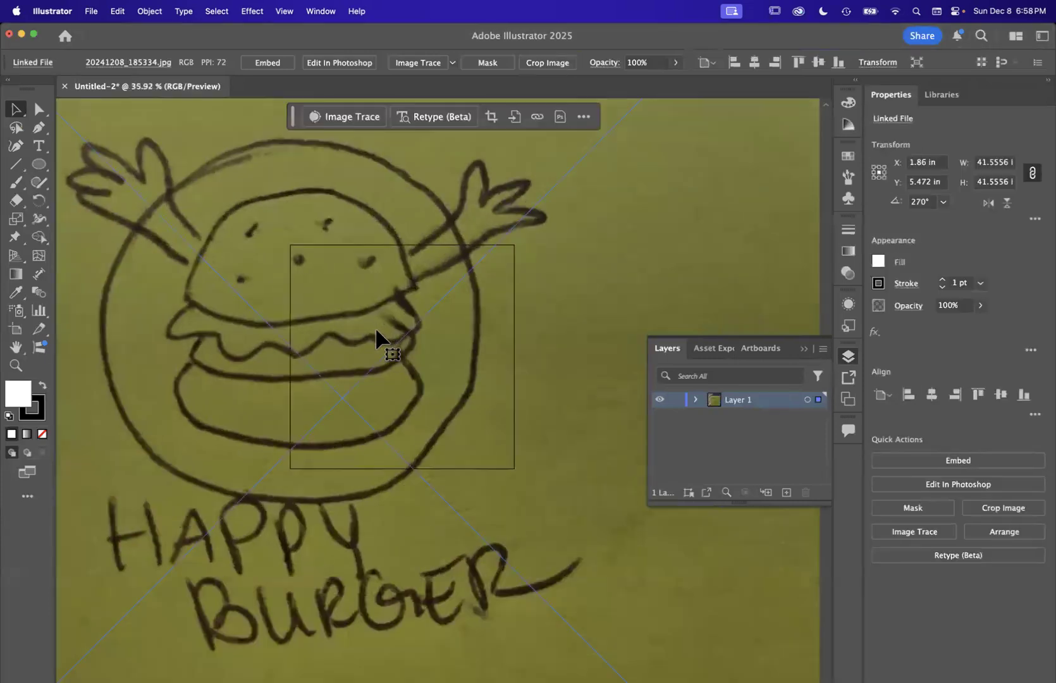
scroll(376, 327, "up", 2)
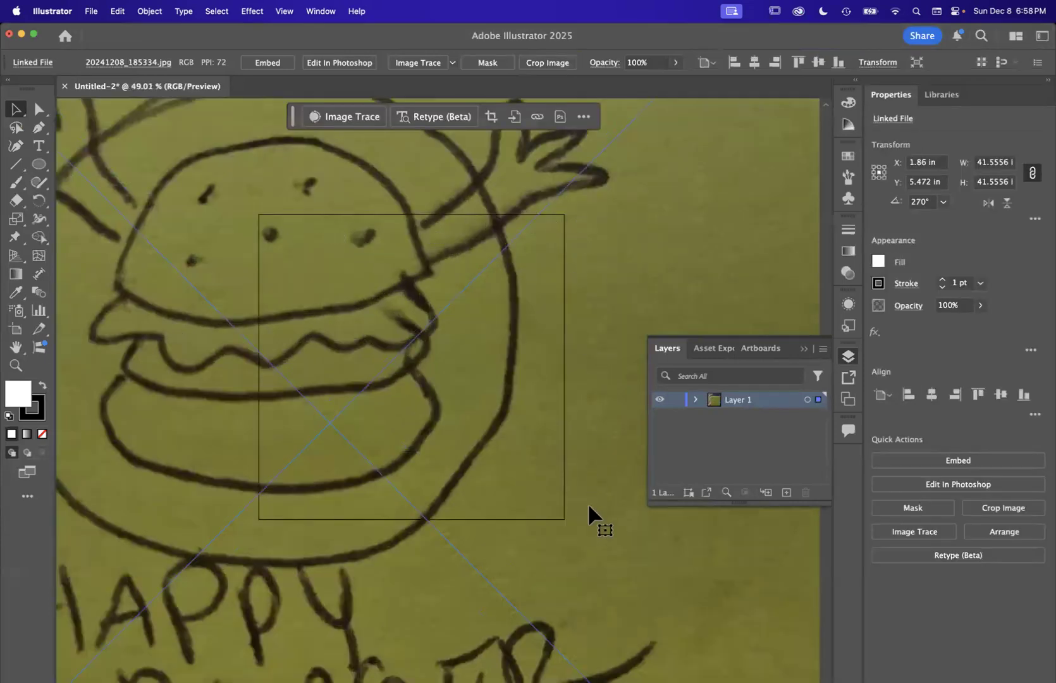
scroll(373, 337, "down", 8)
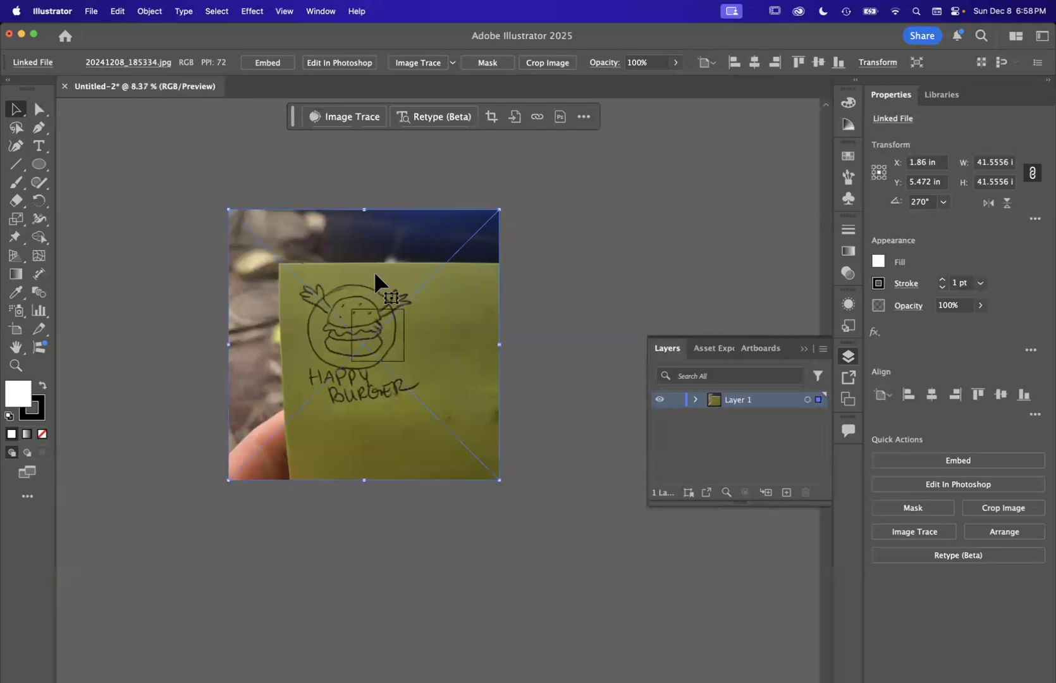
Scale the placed sketch photo proportionally to a width of 6 in.
left_click(877, 65)
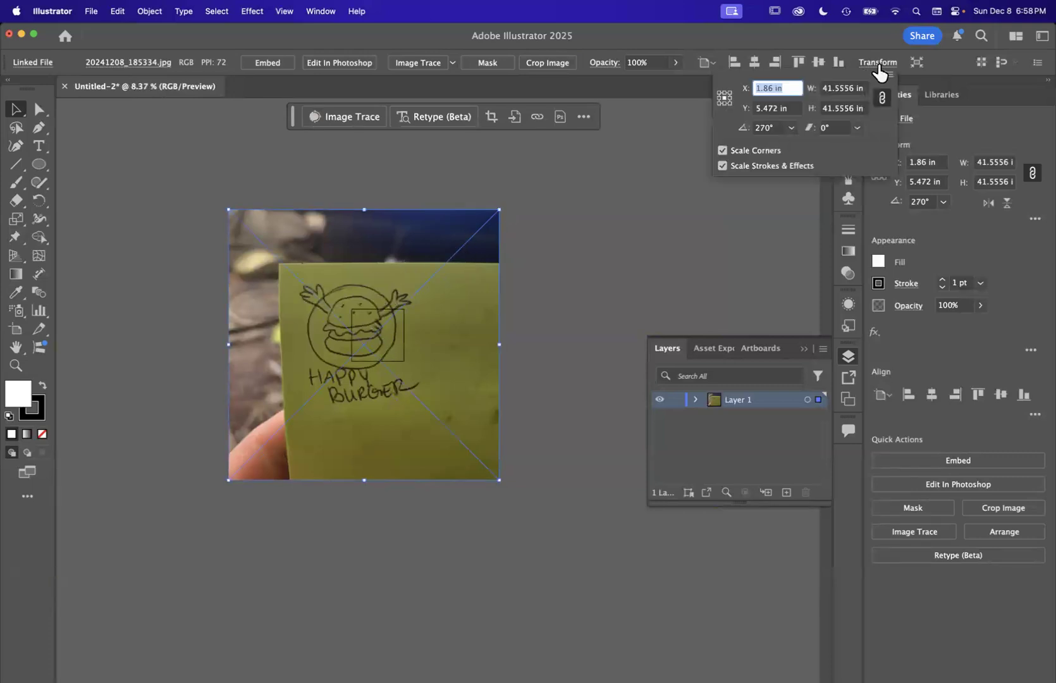
double_click(841, 87)
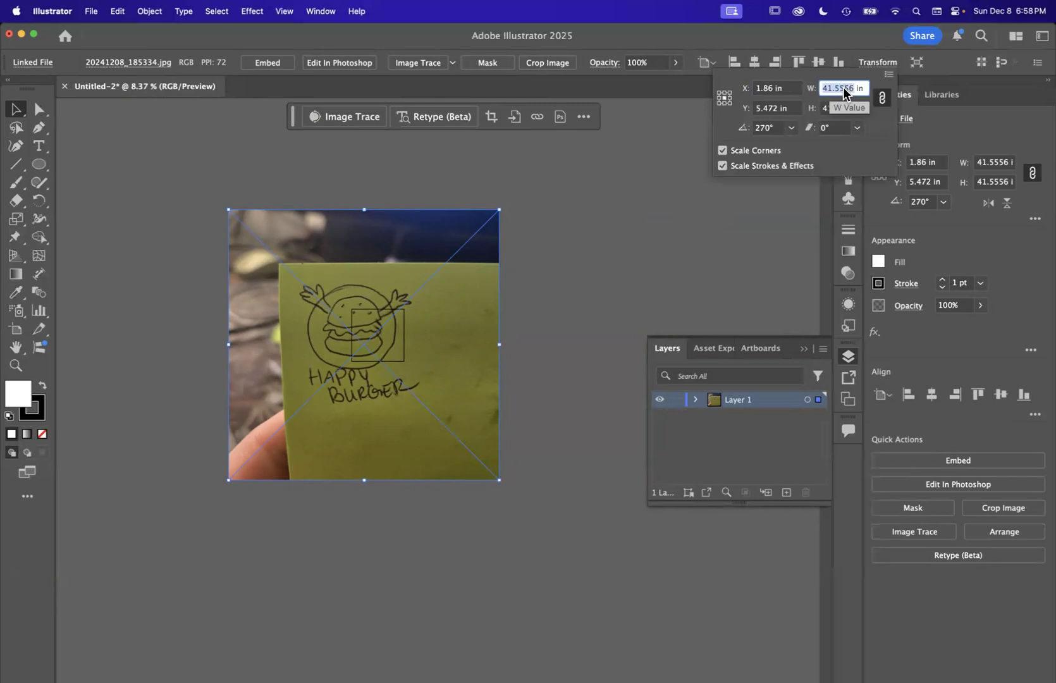
type("6")
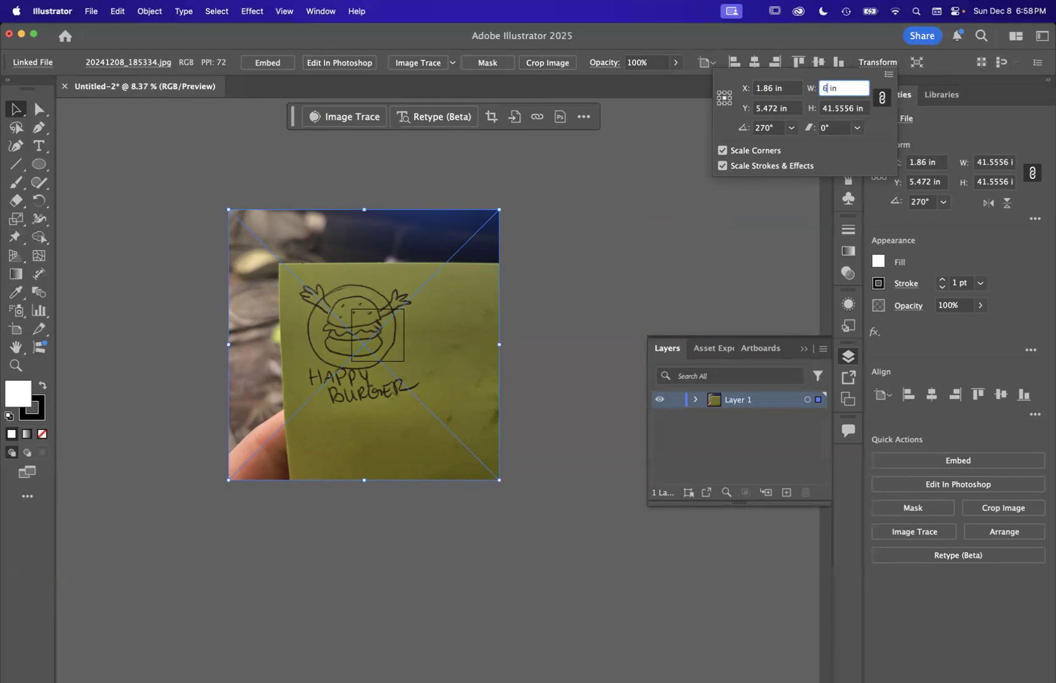
key("Return")
scroll(375, 350, "up", 10)
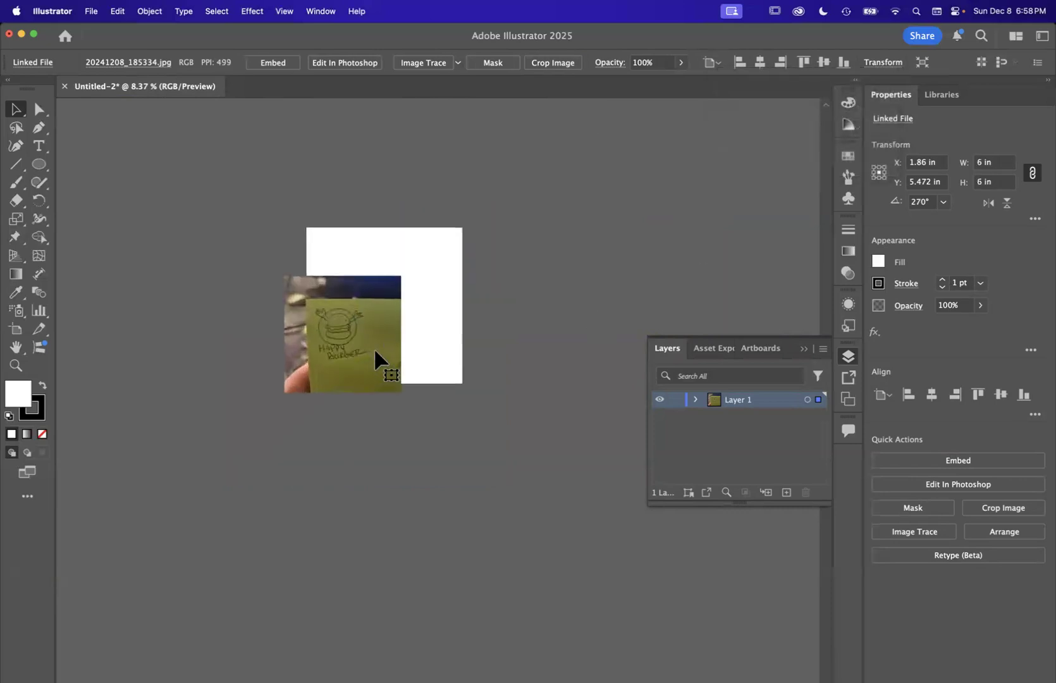
scroll(375, 349, "down", 4)
left_click(483, 347)
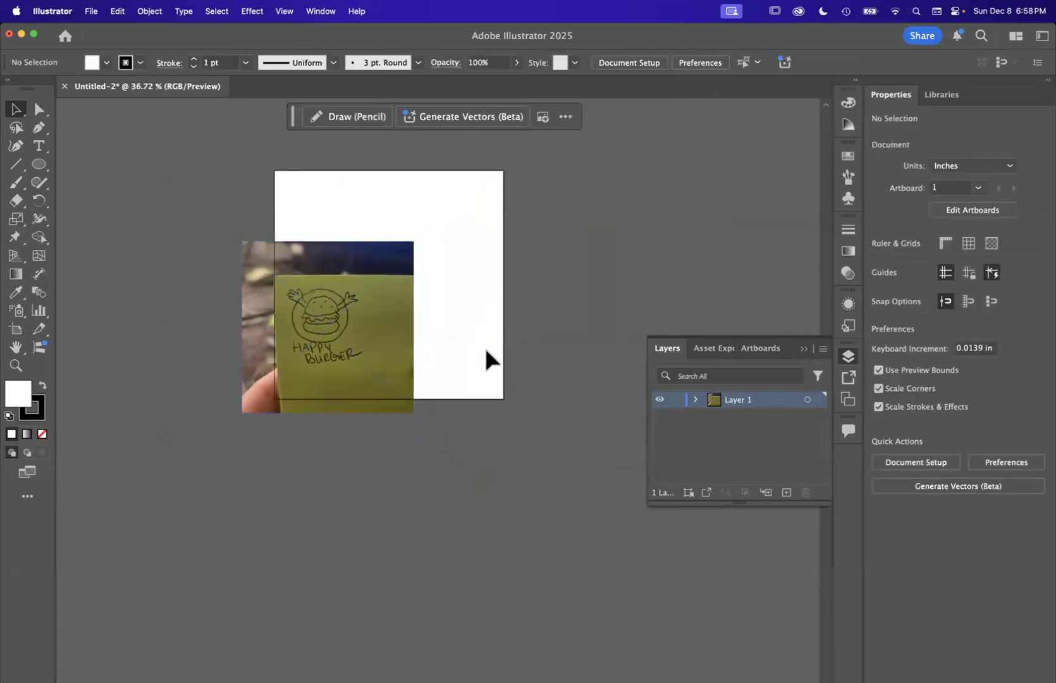
Move the sketch photo up into the upper-left part of the artboard and deselect it.
left_click_drag(337, 337, 363, 265)
scroll(363, 264, "up", 3)
scroll(363, 264, "up", 2)
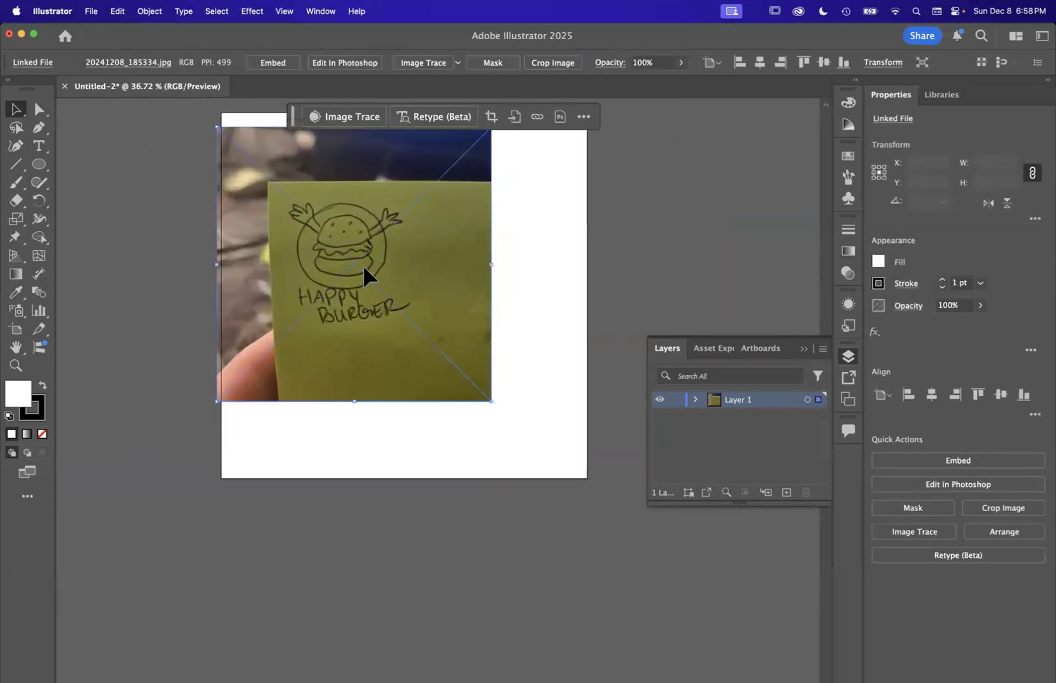
key("space")
left_click_drag(519, 223, 496, 285)
scroll(496, 282, "up", 2)
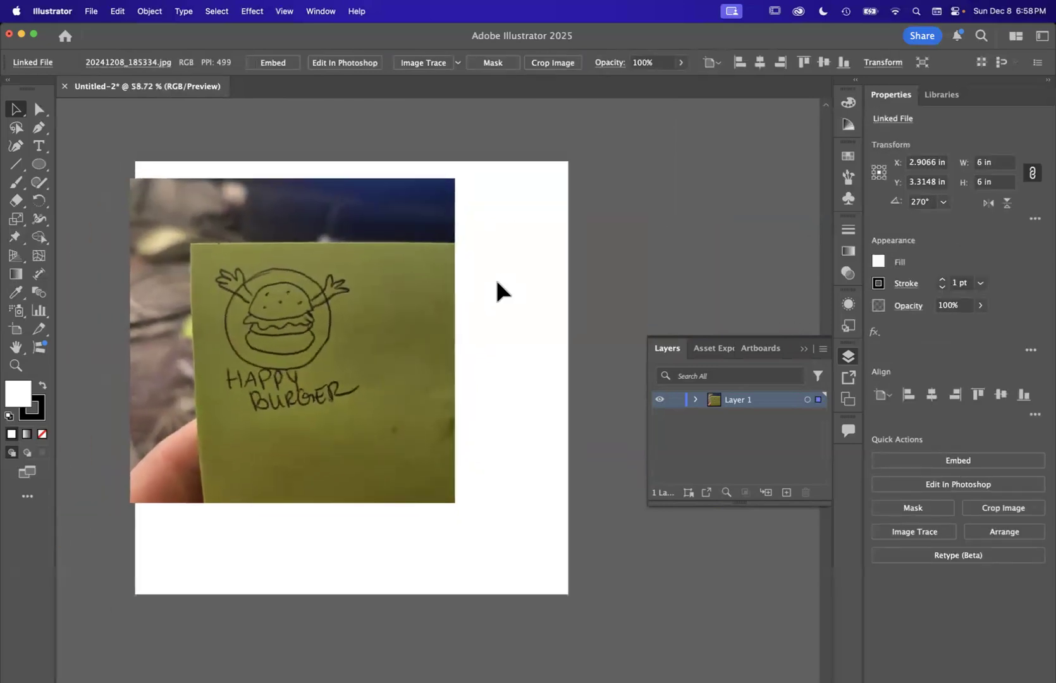
left_click(525, 295)
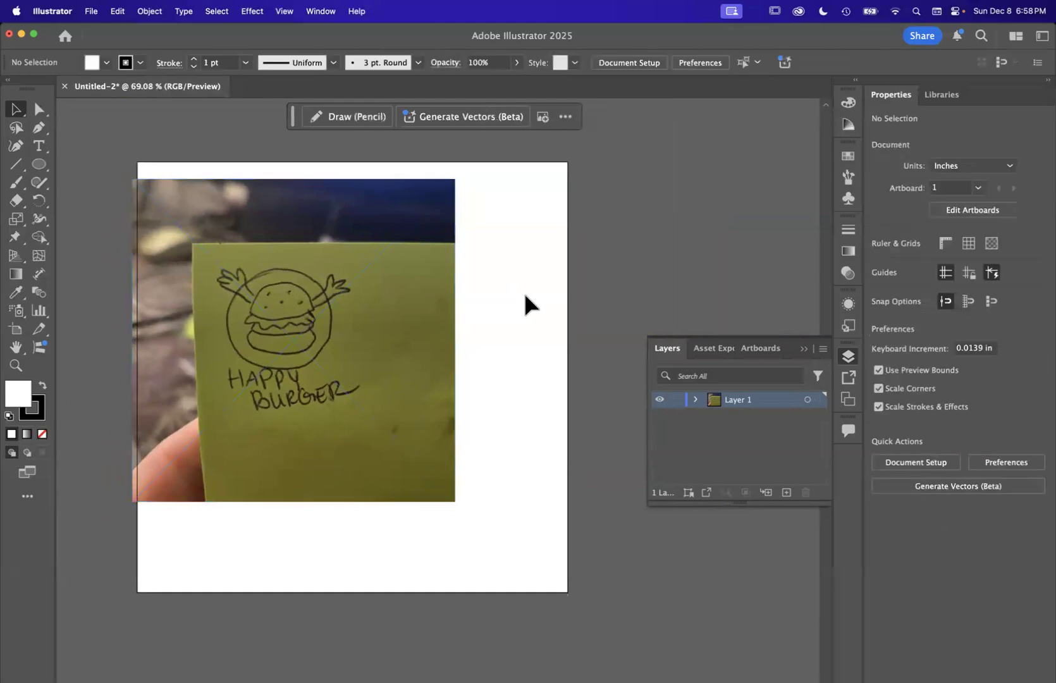
key("space")
left_click_drag(454, 381, 495, 373)
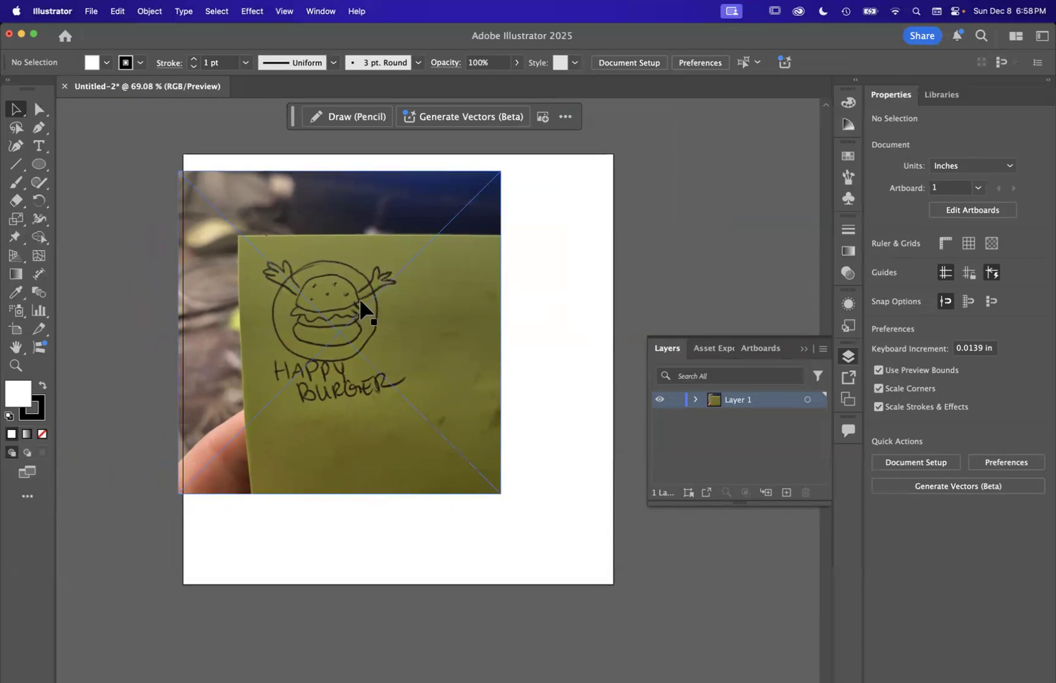
Scale the sketch photo down to about 3.38 in square and place it inside the artboard's upper-left corner.
scroll(366, 297, "up", 2)
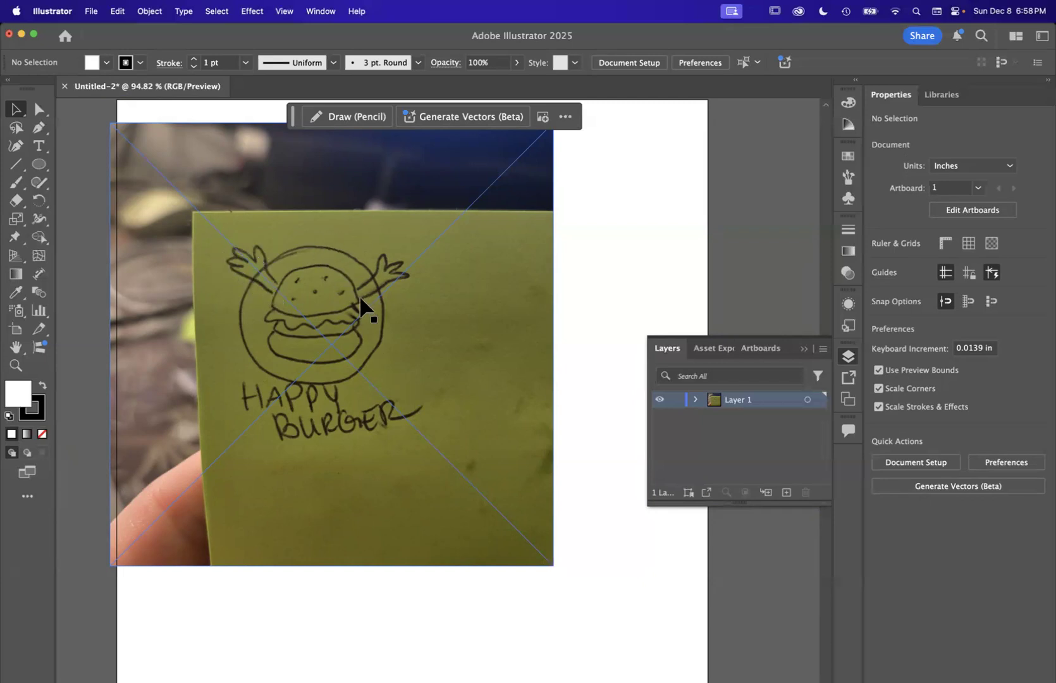
scroll(392, 428, "down", 3)
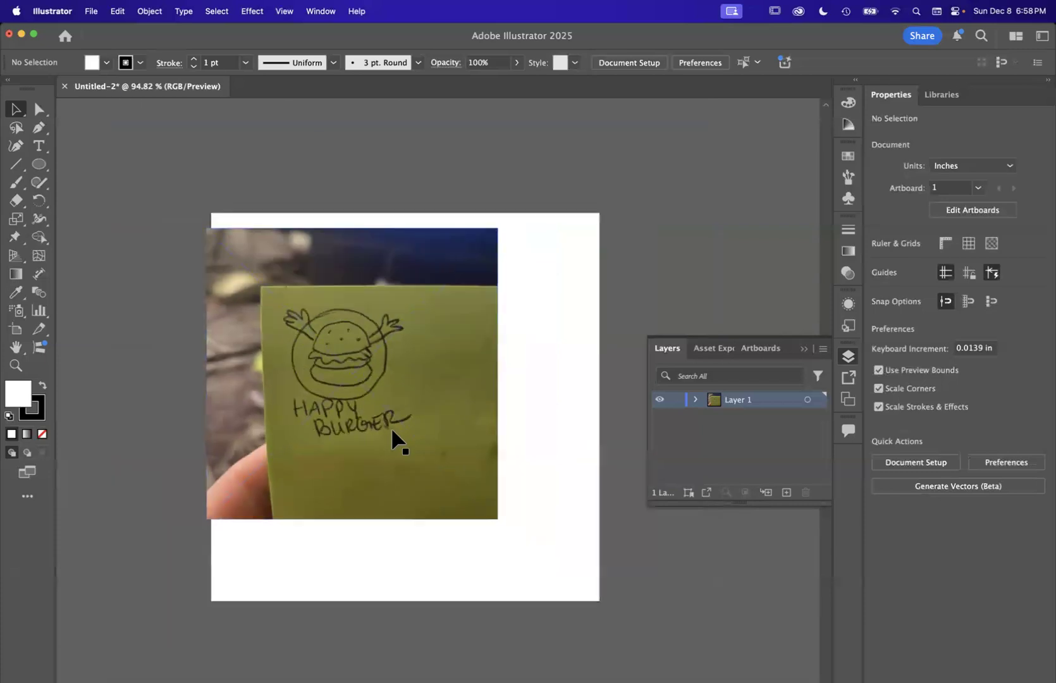
left_click(391, 427)
left_click_drag(497, 519, 373, 363)
scroll(307, 283, "up", 5)
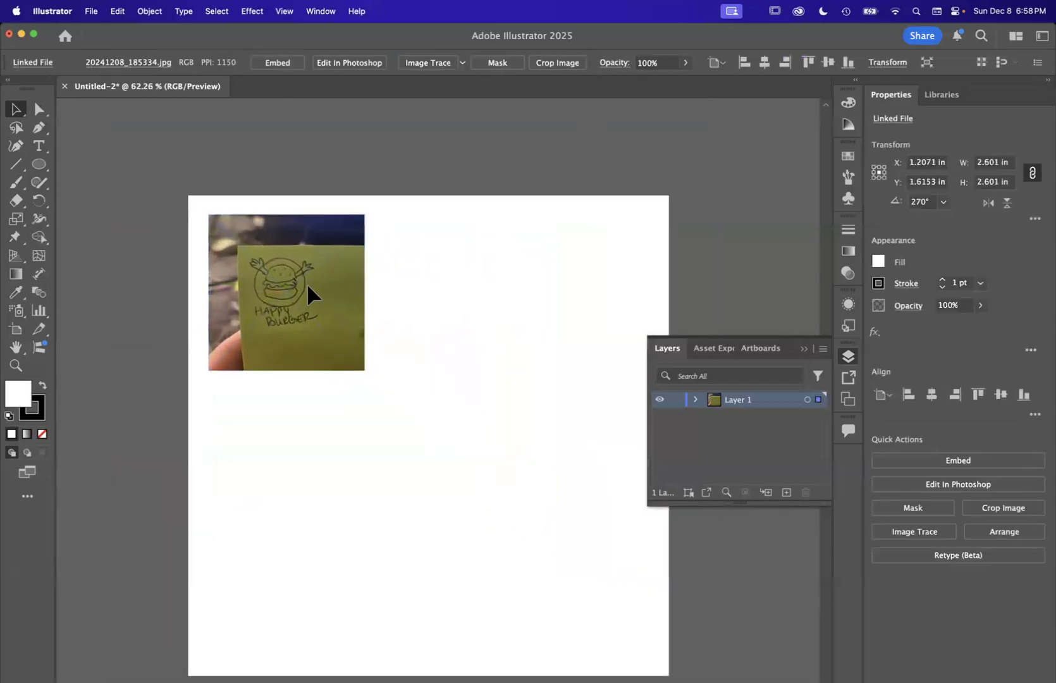
left_click_drag(397, 415, 467, 486)
left_click_drag(409, 372, 405, 362)
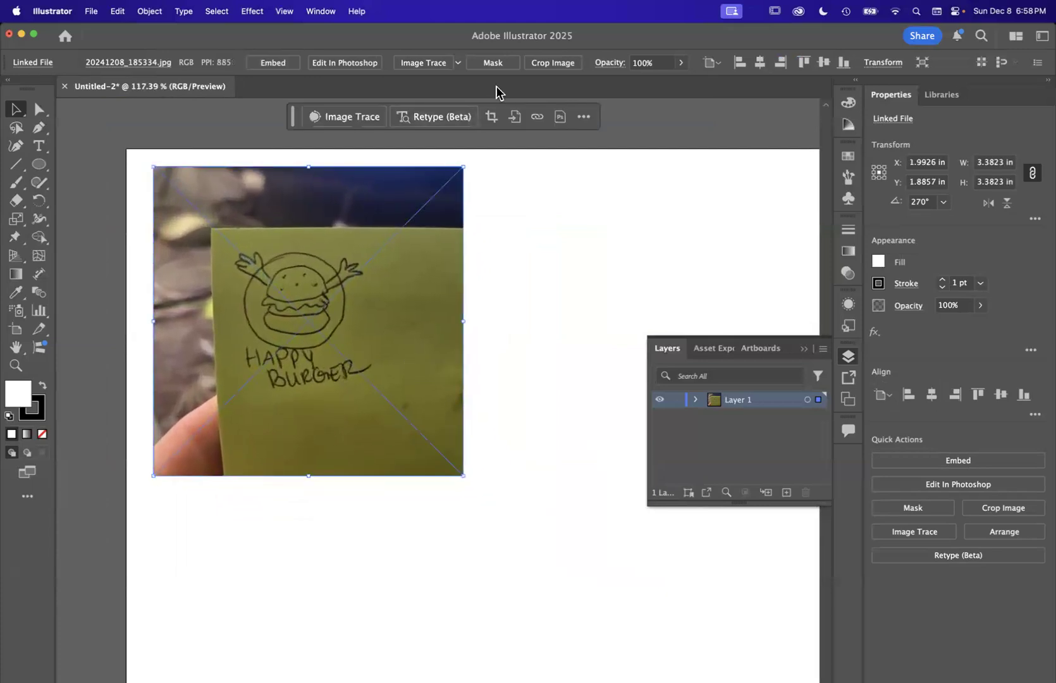
Reduce the sketch photo's opacity to 64% and lock it in place.
left_click(683, 62)
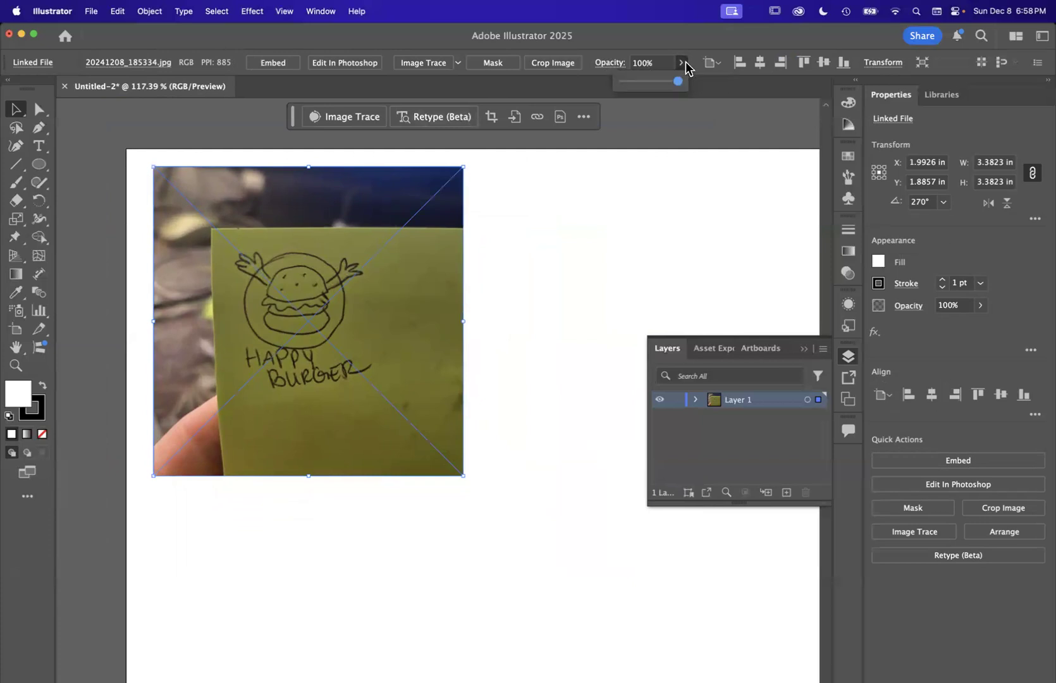
left_click_drag(677, 82, 654, 83)
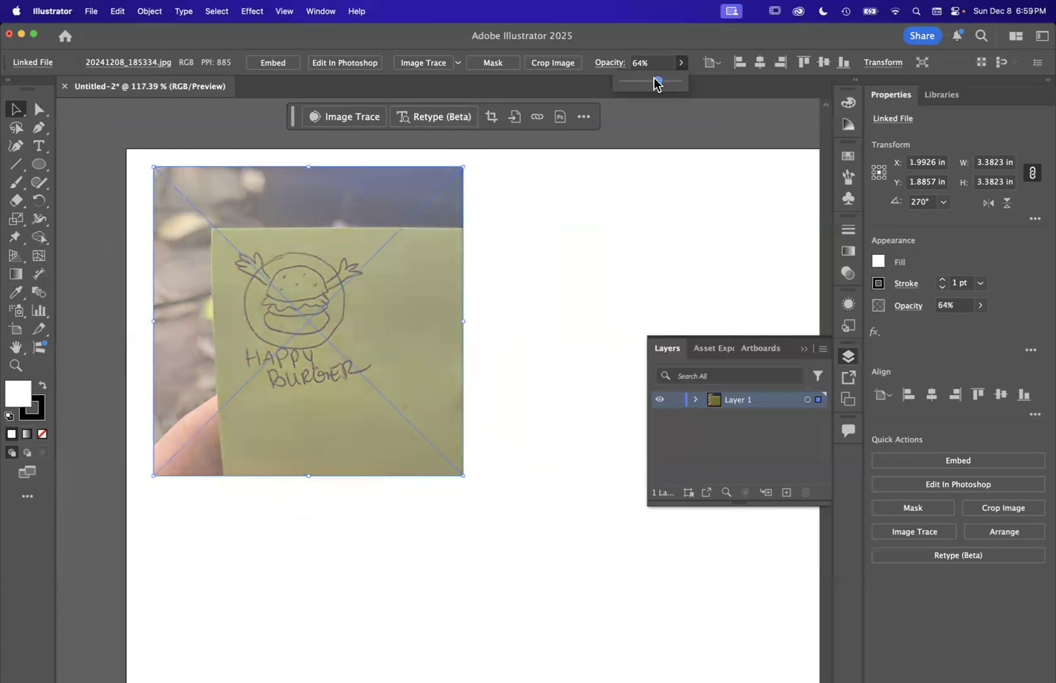
left_click(149, 11)
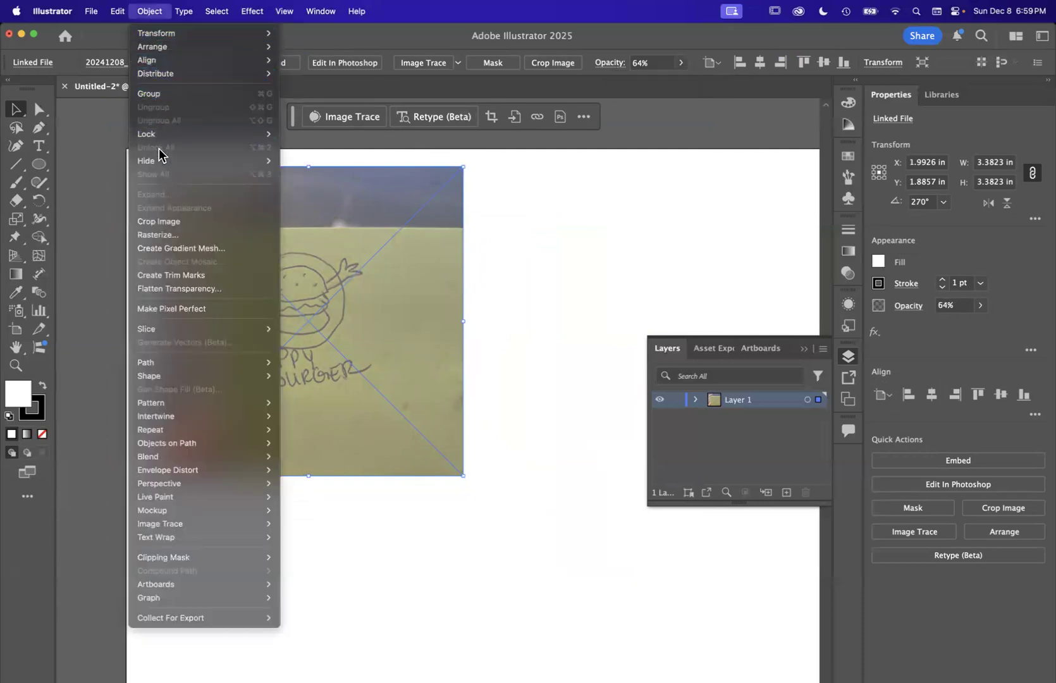
mouse_move(160, 135)
left_click(325, 134)
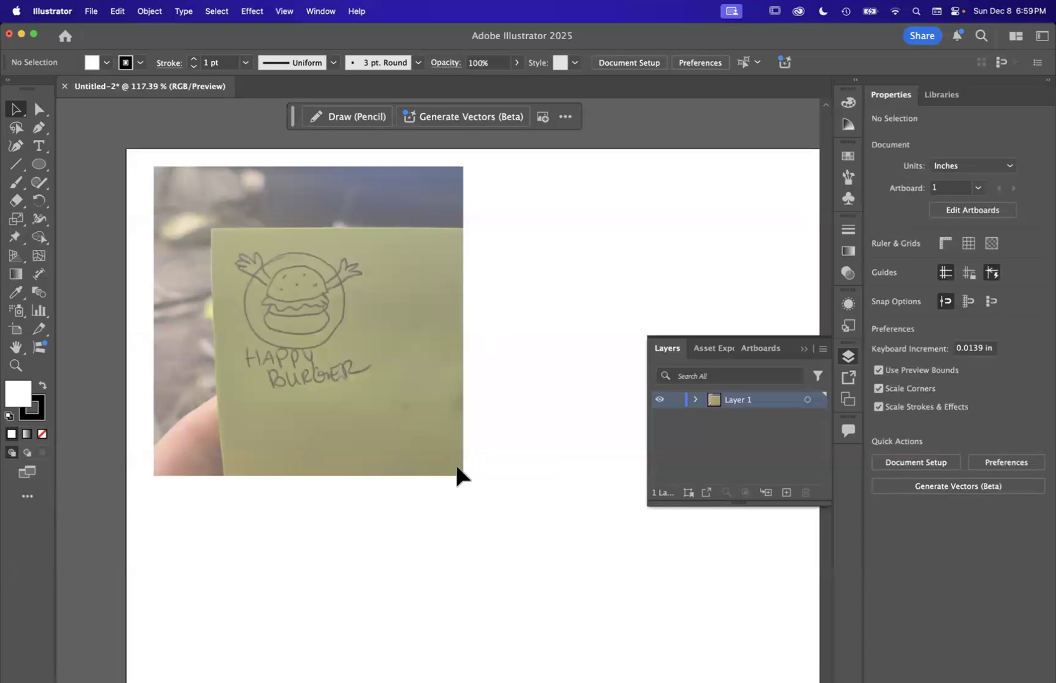
Switch to Safari and browse the burger logos image results for reference, previewing the Burger Land logo.
scroll(291, 265, "left", 1)
scroll(368, 310, "up", 3)
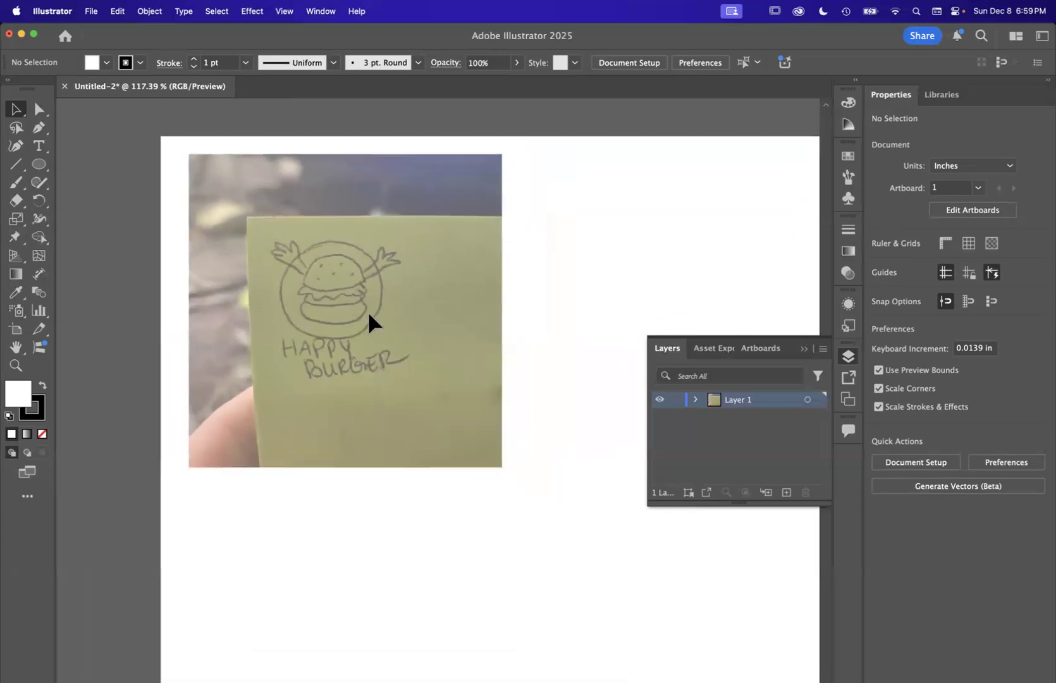
mouse_move(13, 200)
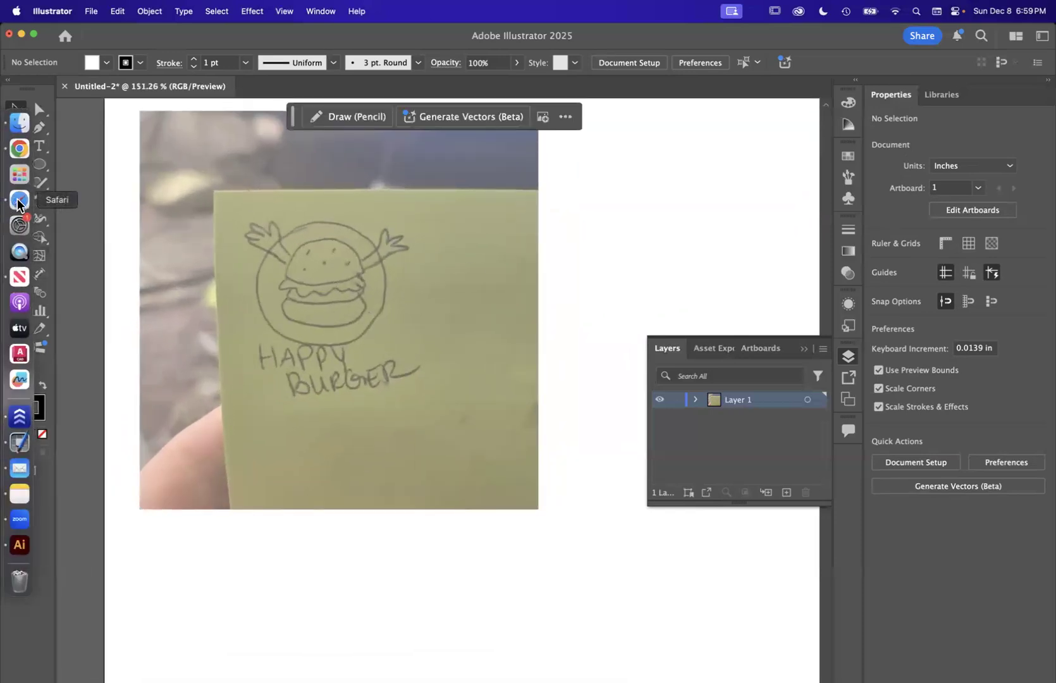
left_click(16, 204)
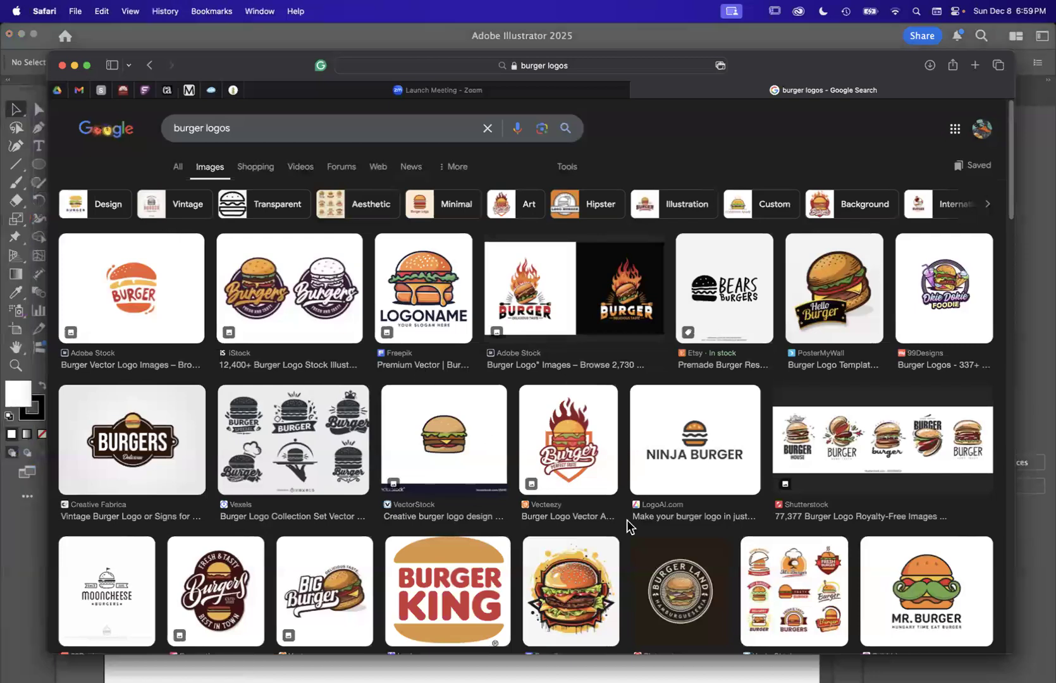
scroll(628, 520, "down", 1)
scroll(627, 520, "down", 2)
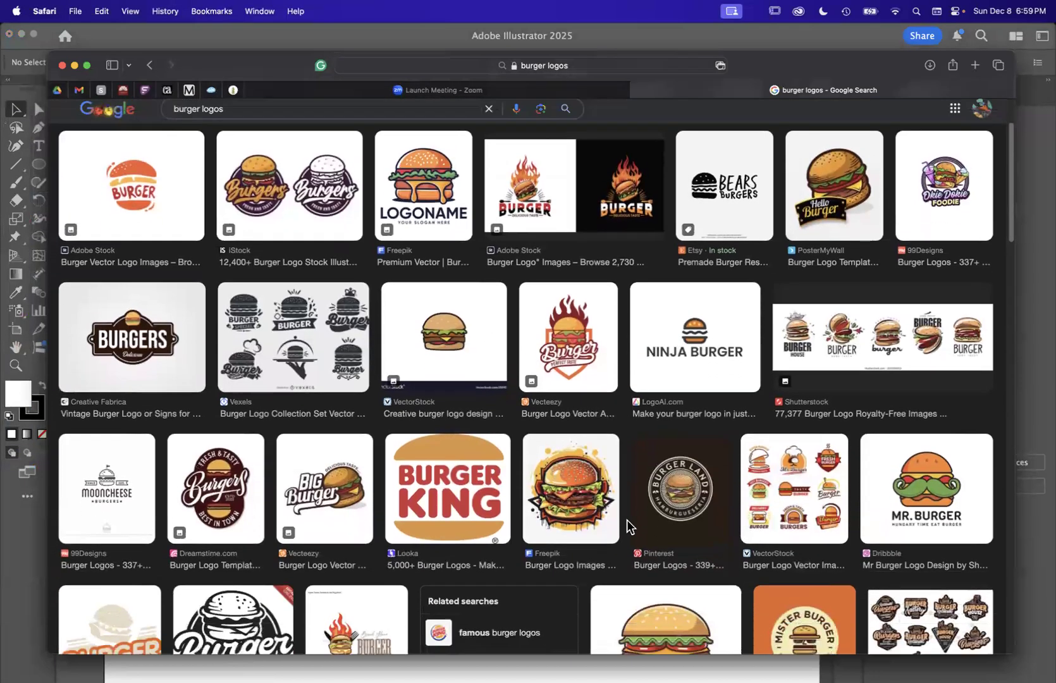
scroll(627, 519, "down", 3)
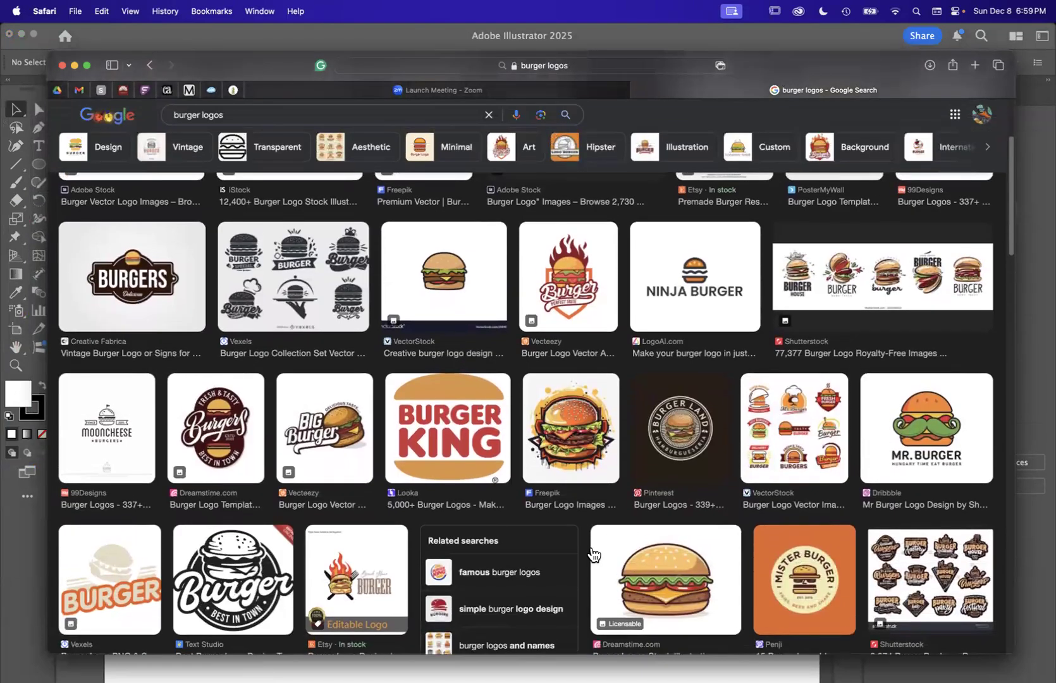
scroll(593, 554, "down", 3)
left_click(699, 316)
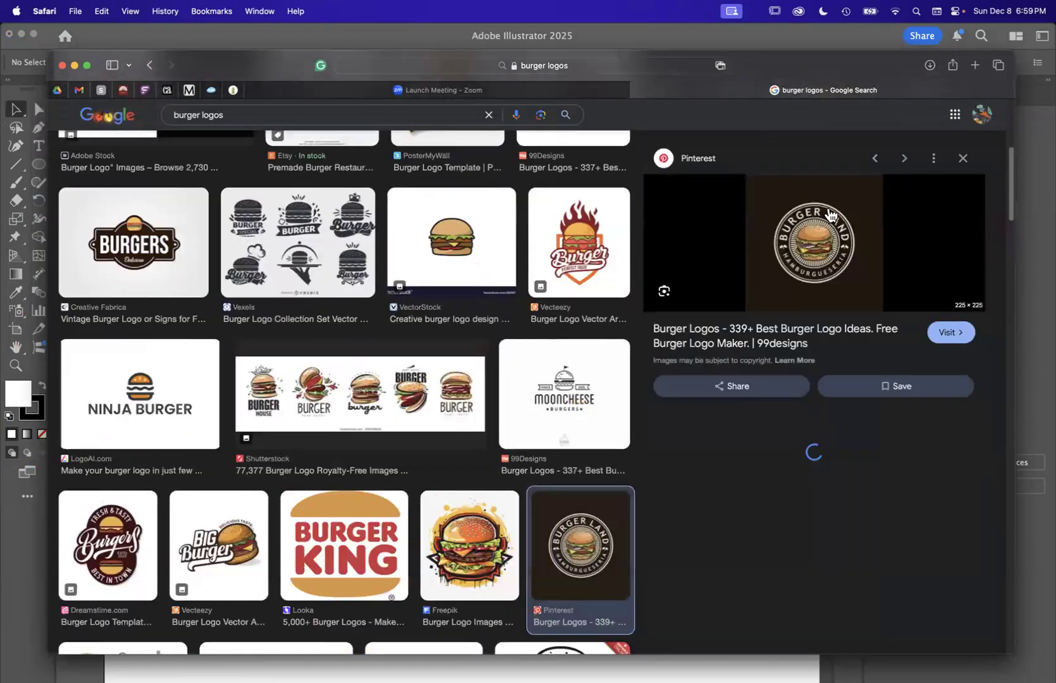
scroll(382, 457, "down", 3)
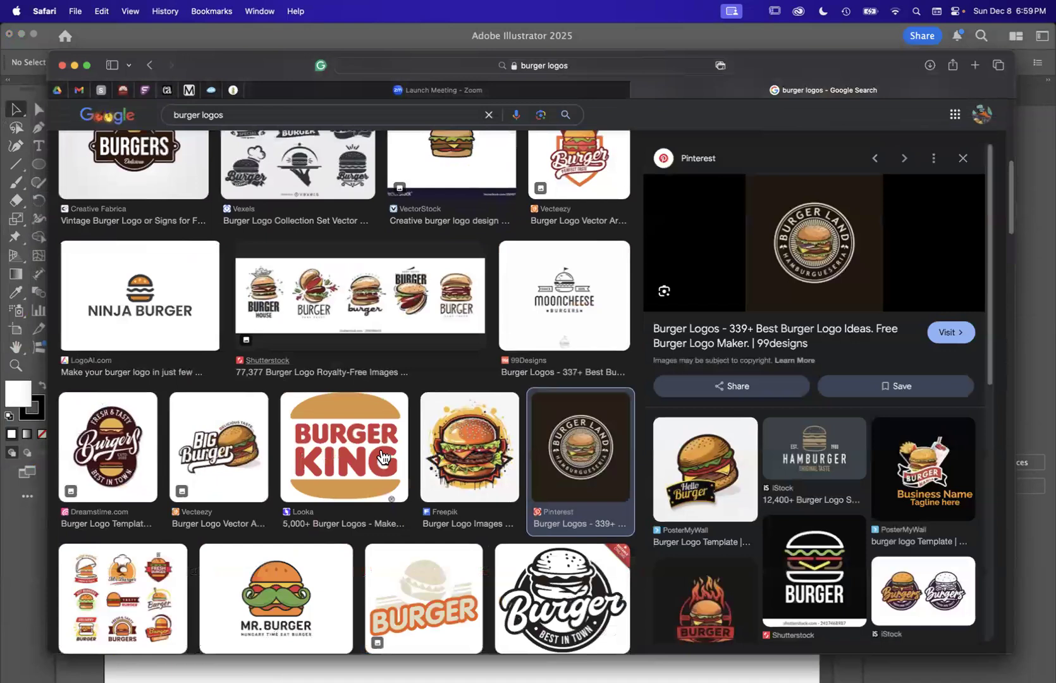
scroll(382, 456, "up", 15)
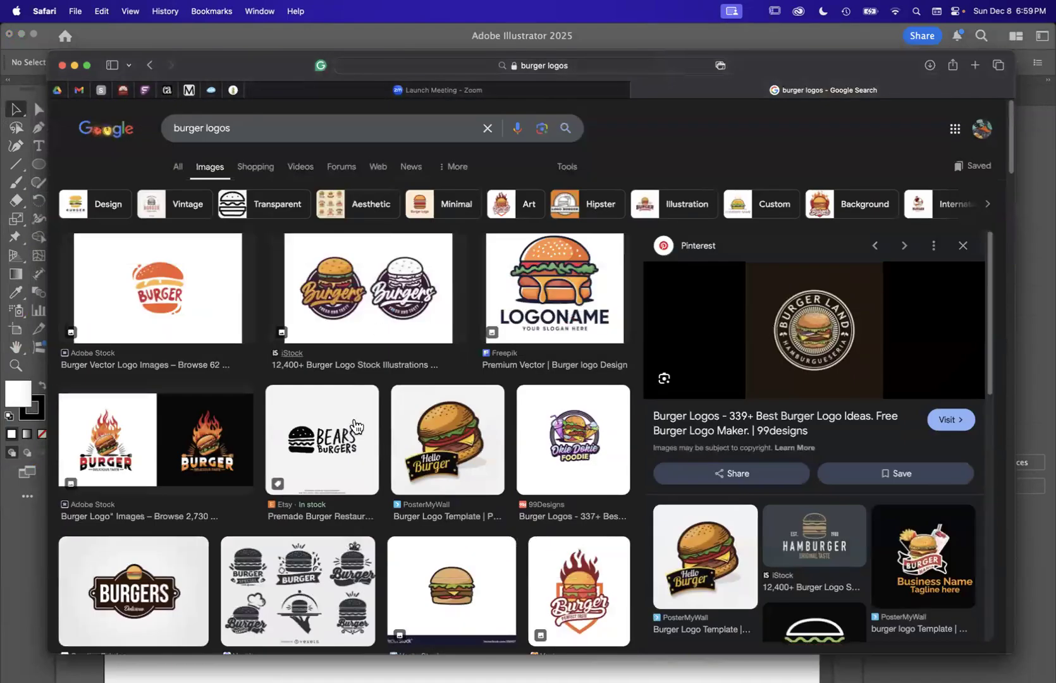
scroll(355, 426, "down", 10)
Copy the black-and-white "Burger Best in Town" logo image and paste it into the Illustrator document, converting colors to preserve their appearance.
left_click(553, 358)
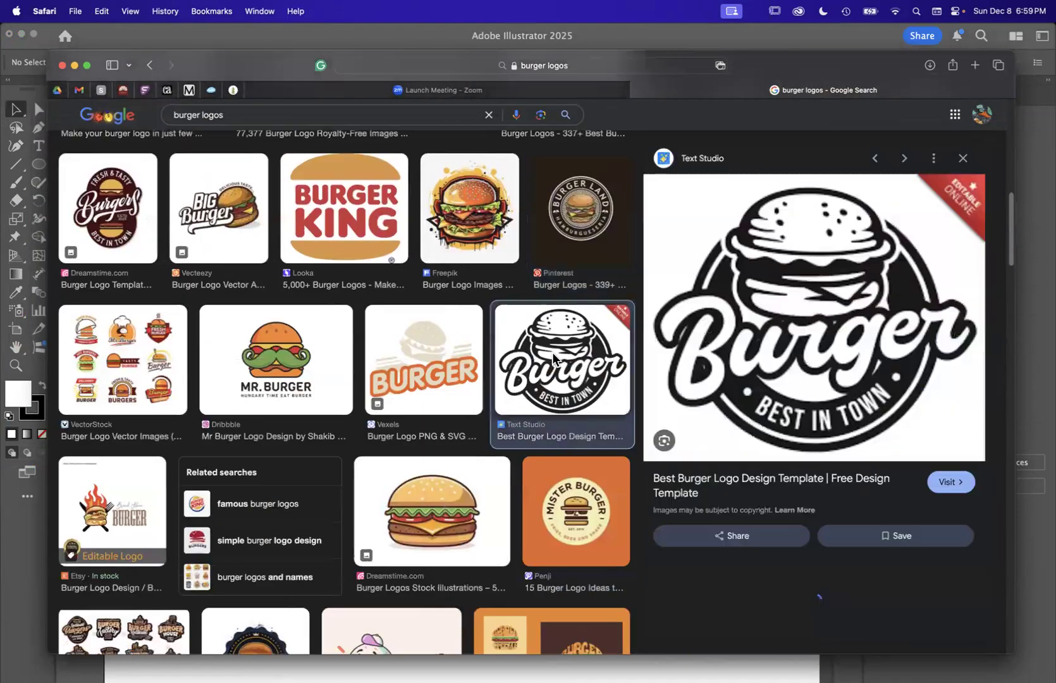
right_click(818, 279)
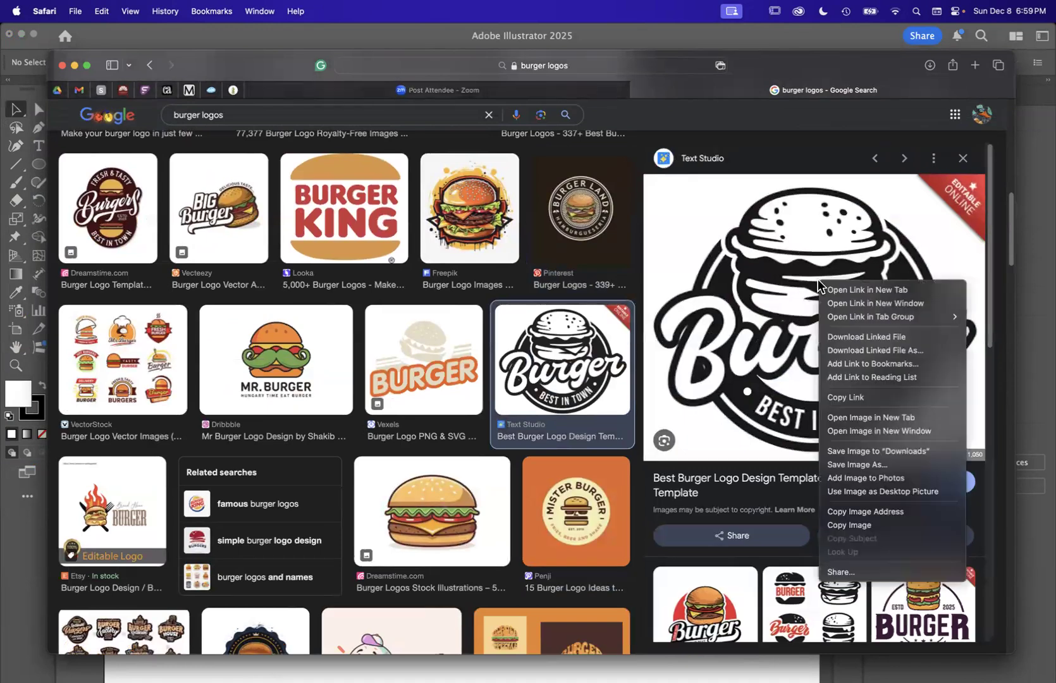
left_click(864, 530)
left_click(1035, 562)
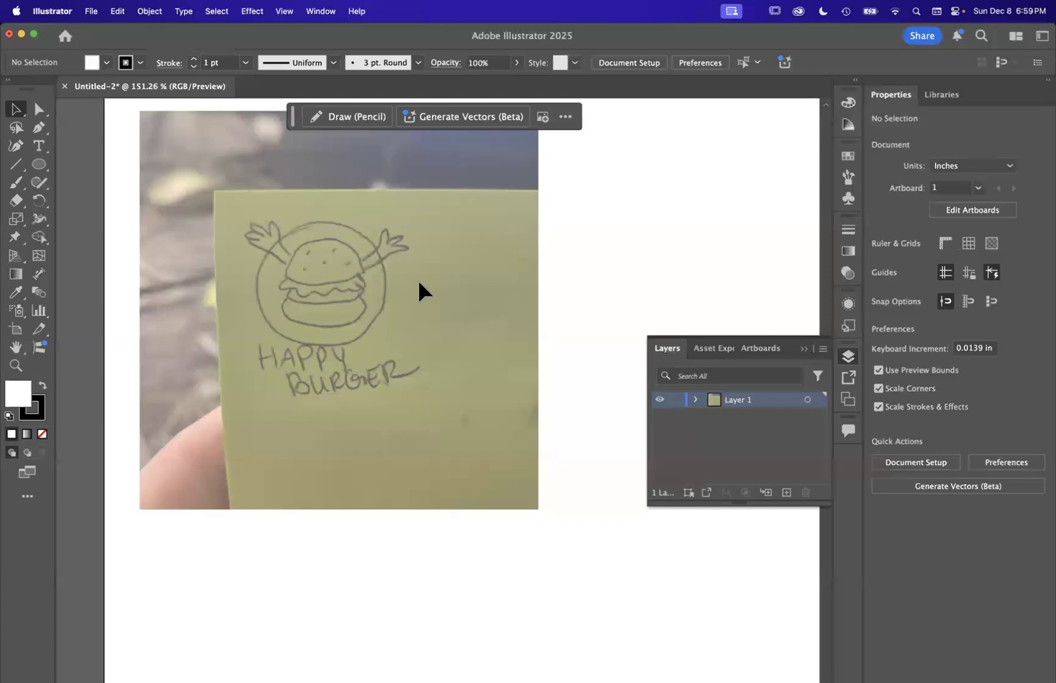
key("super+v")
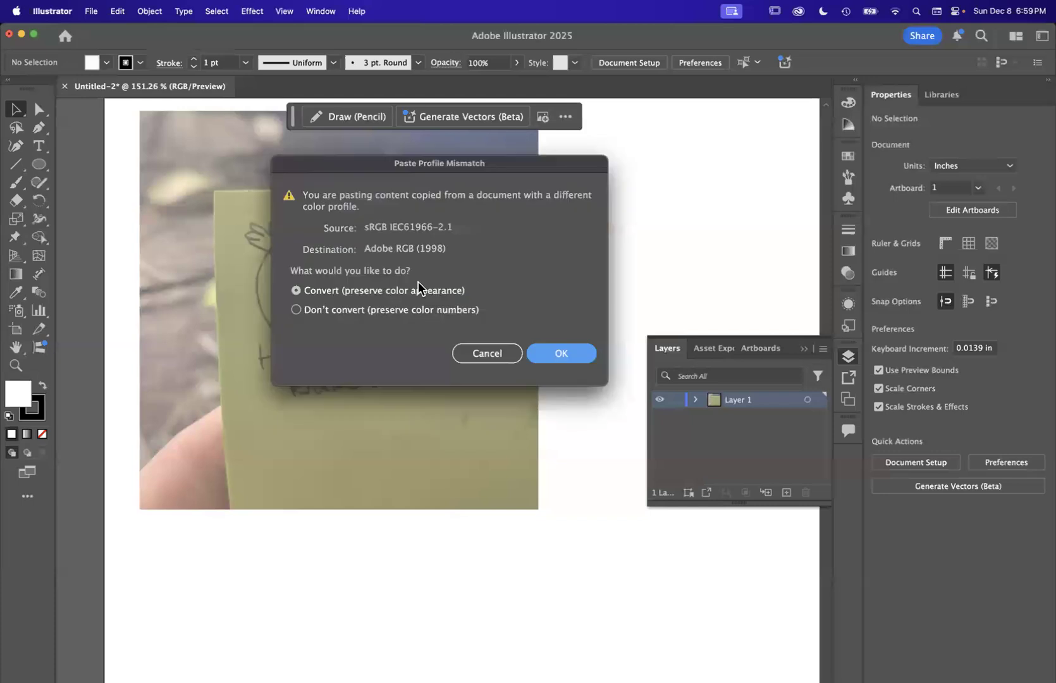
left_click(563, 353)
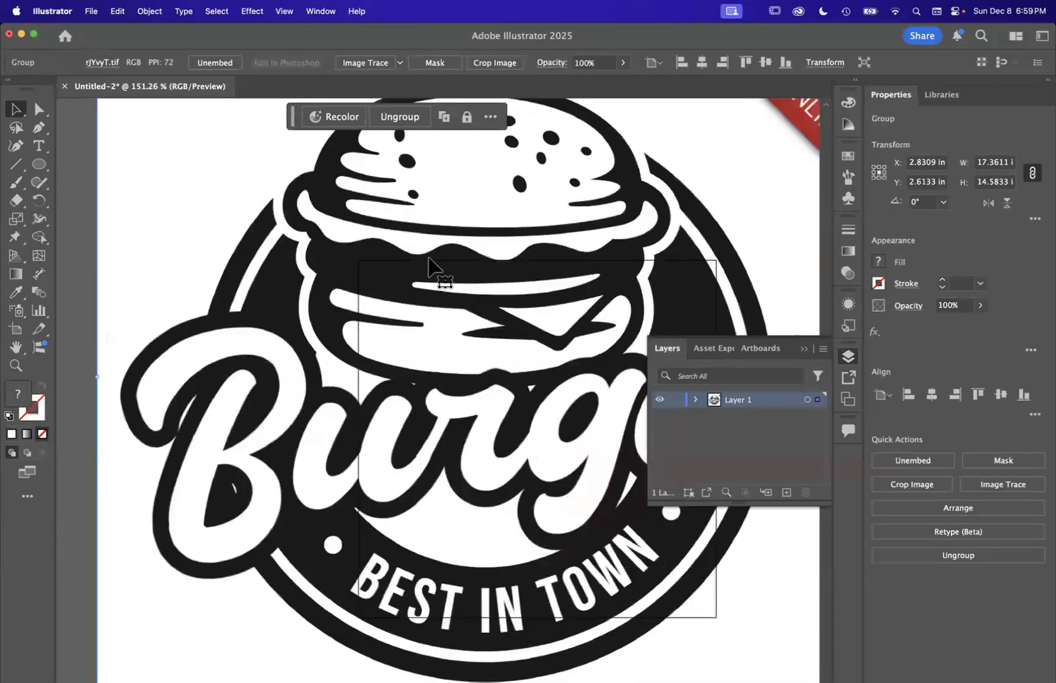
Scale the pasted "Burger Best in Town" logo down to about 1.96 × 1.65 in and place it directly below the sketch photo.
scroll(430, 261, "down", 5)
left_click_drag(323, 222, 484, 431)
scroll(525, 430, "up", 4)
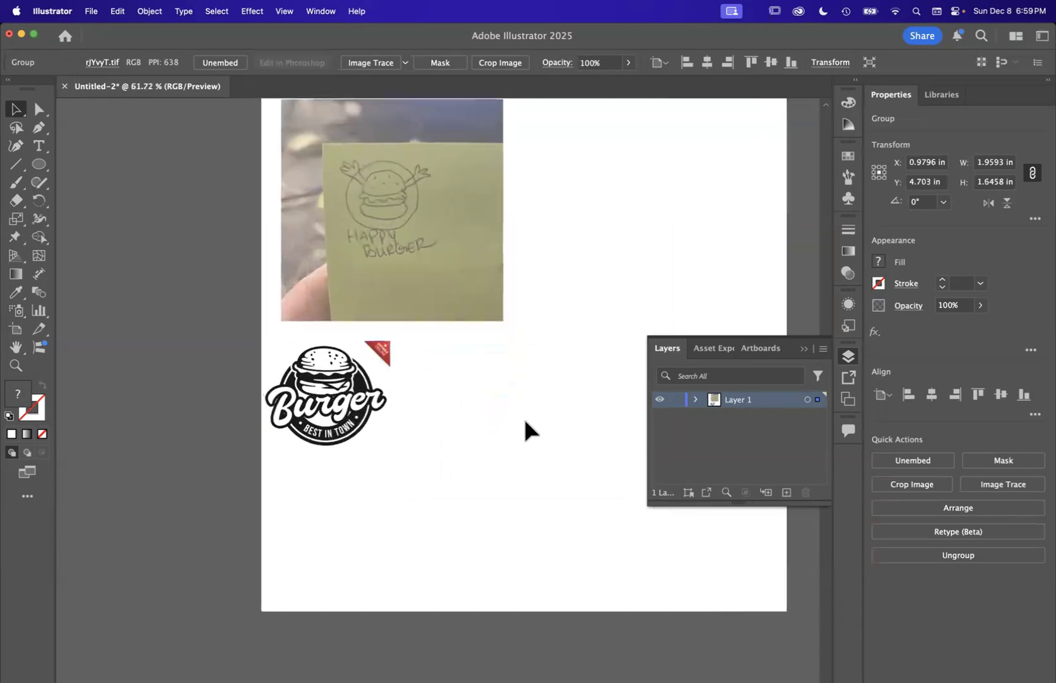
left_click(526, 422)
left_click_drag(362, 378, 364, 358)
left_click(495, 406)
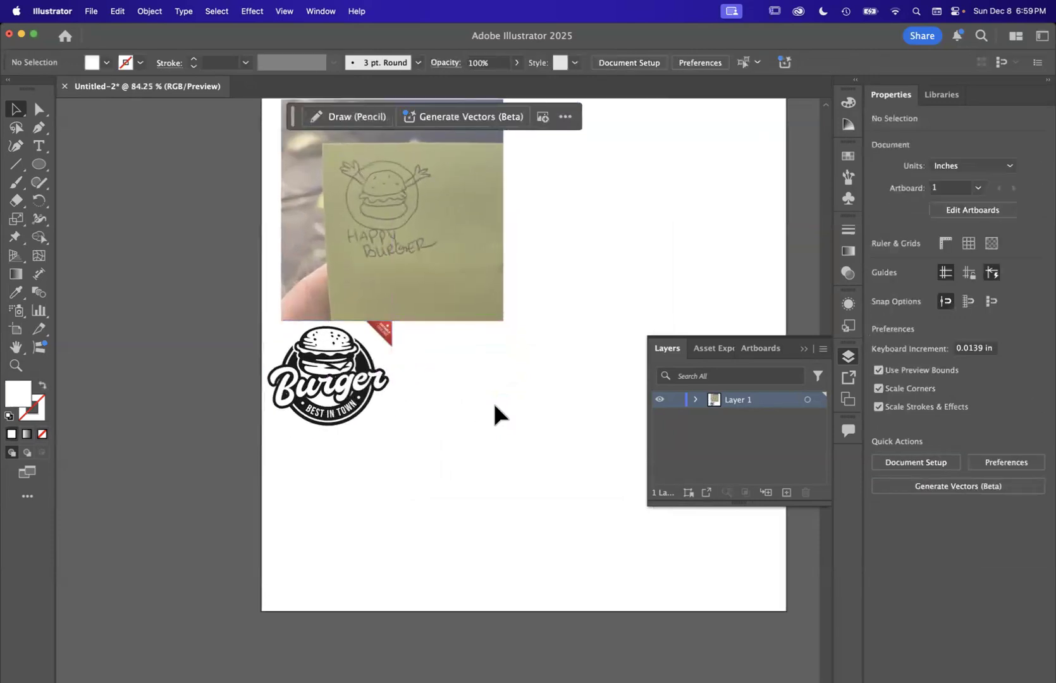
Switch to Safari and search Google Images for "retro logos".
scroll(494, 405, "right", 3)
mouse_move(3, 287)
left_click(20, 199)
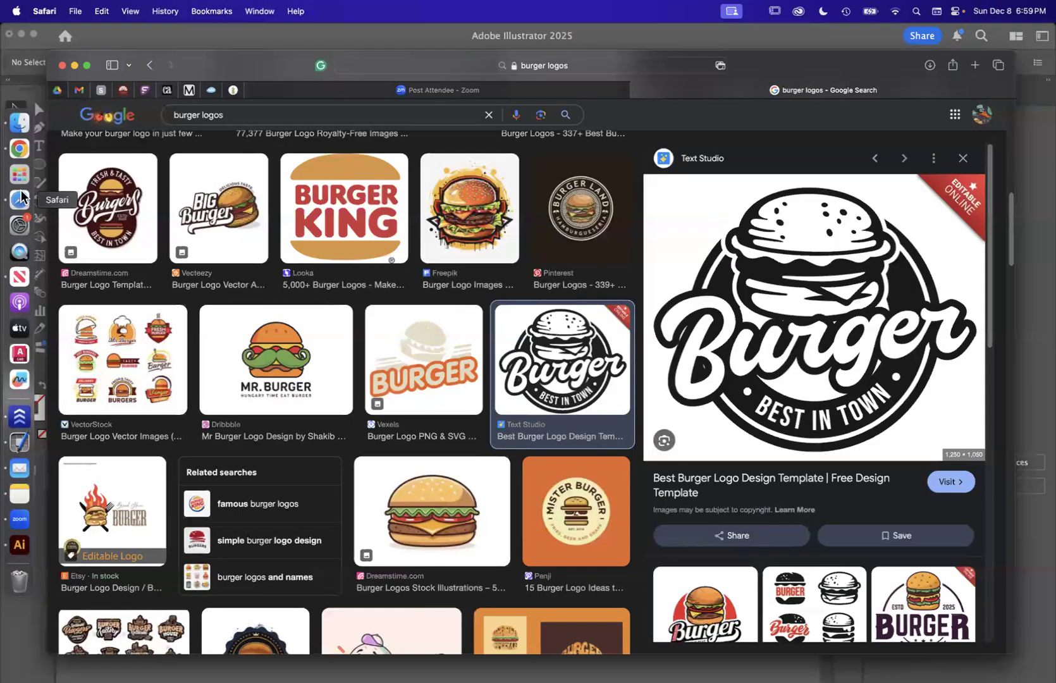
scroll(446, 509, "down", 3)
scroll(150, 168, "up", 3)
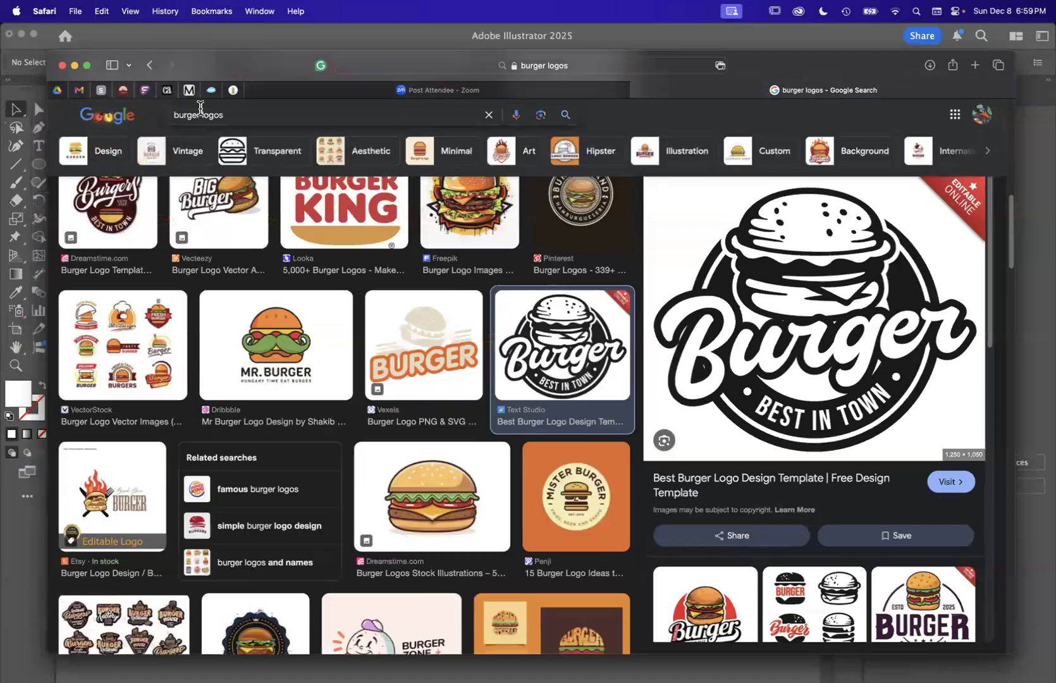
left_click_drag(240, 116, 131, 121)
type("ret")
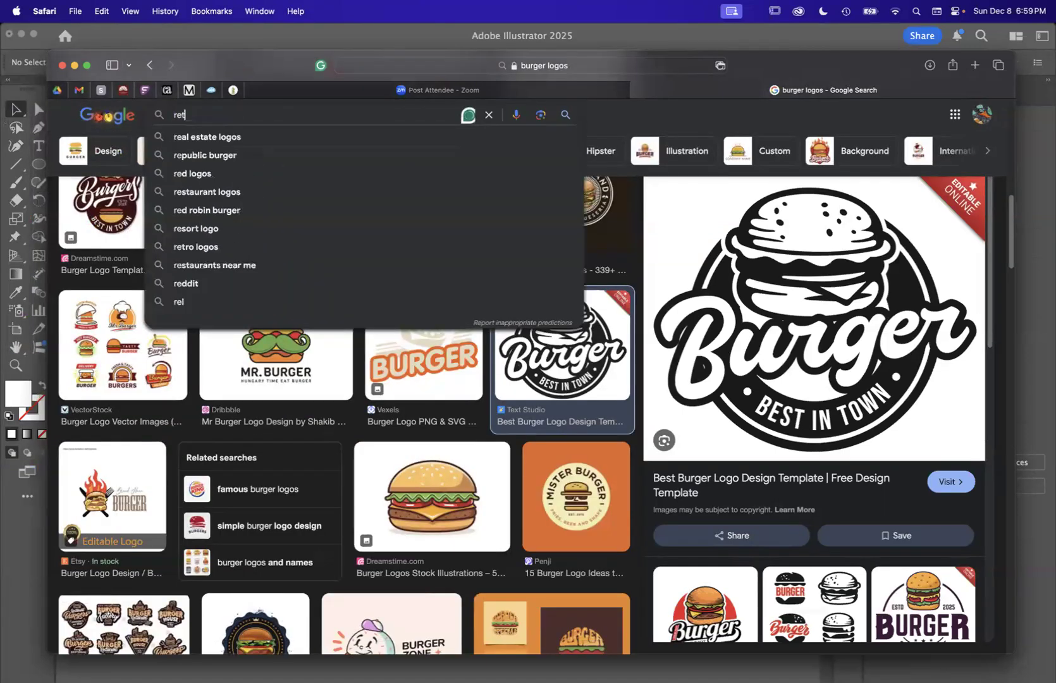
type("ro logos")
key("Return")
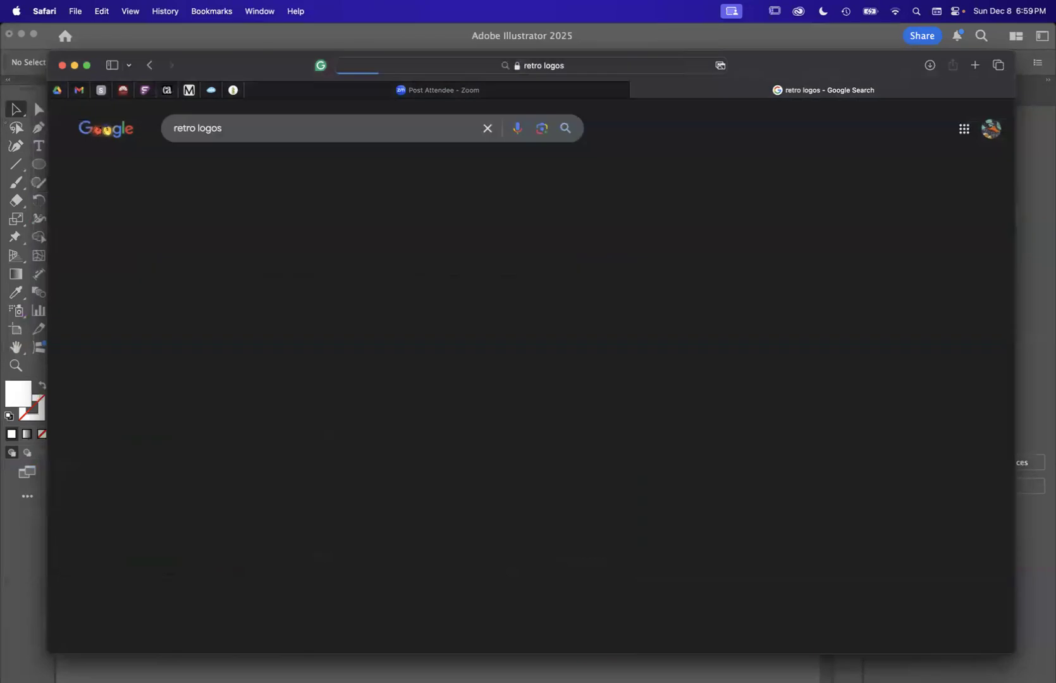
scroll(332, 530, "down", 2)
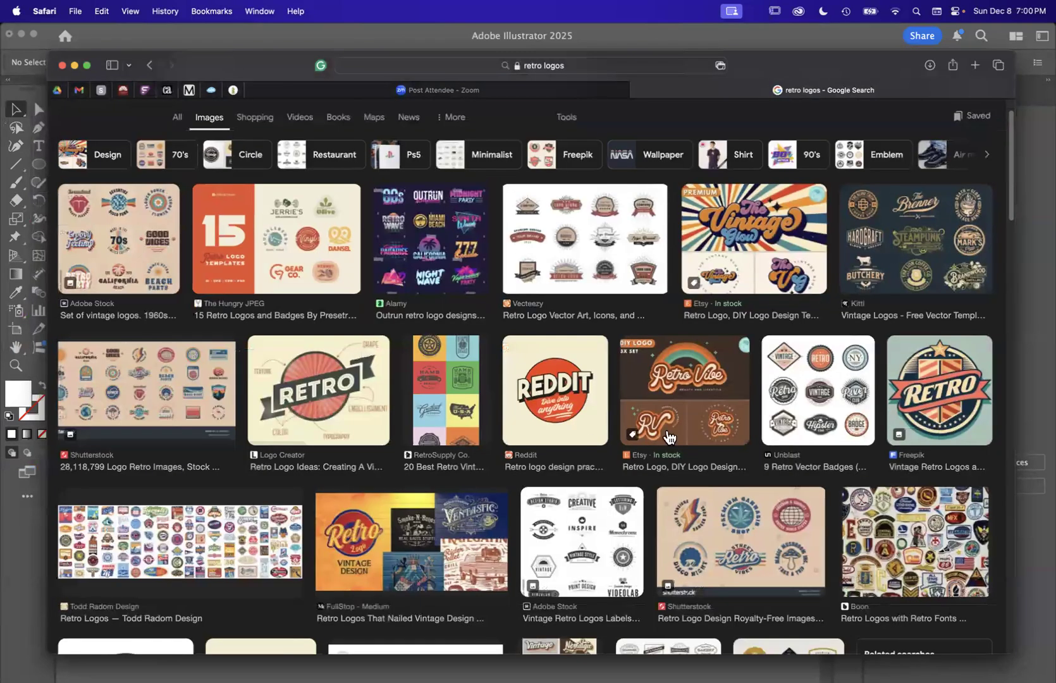
Copy the Freepik "Retro" badge image and paste it into the Illustrator document, converting colors to preserve their appearance.
left_click(955, 396)
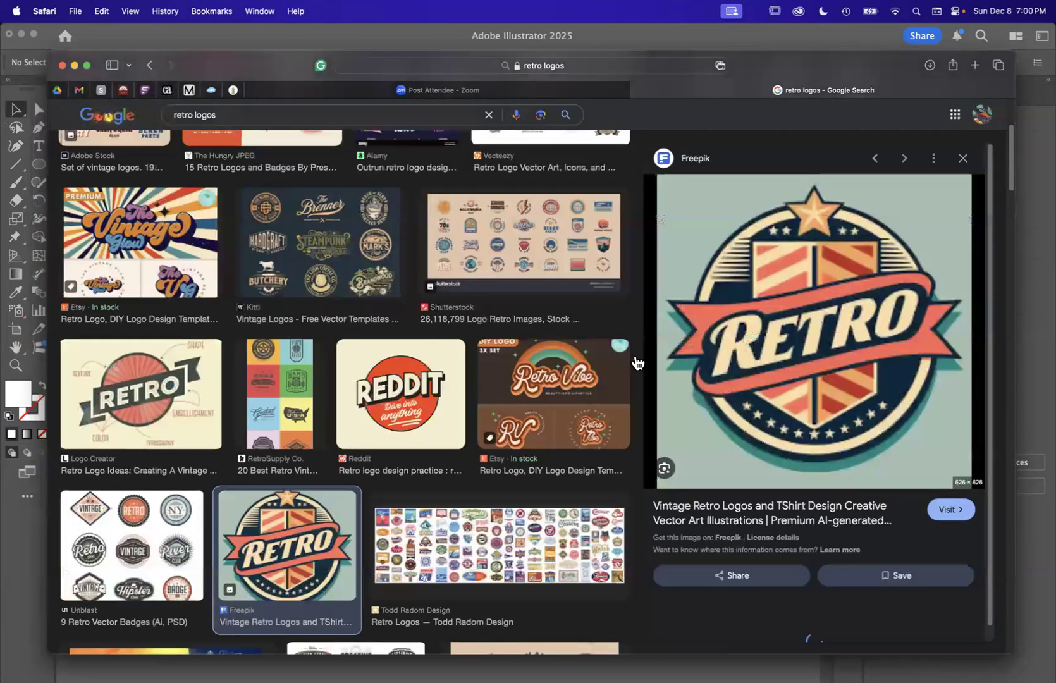
right_click(767, 373)
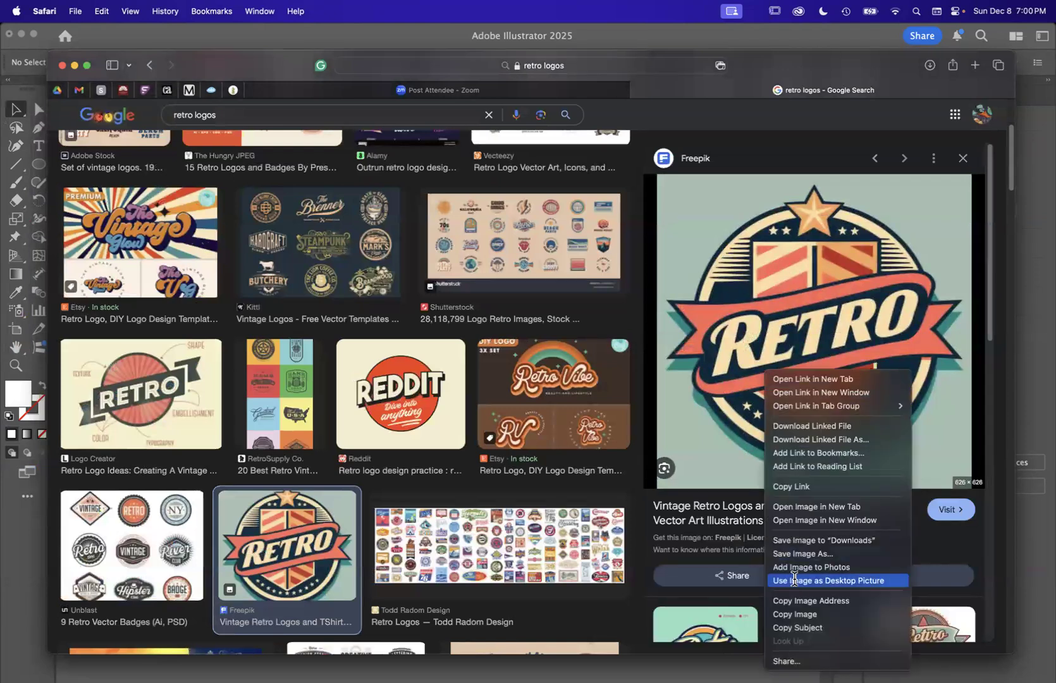
left_click(810, 615)
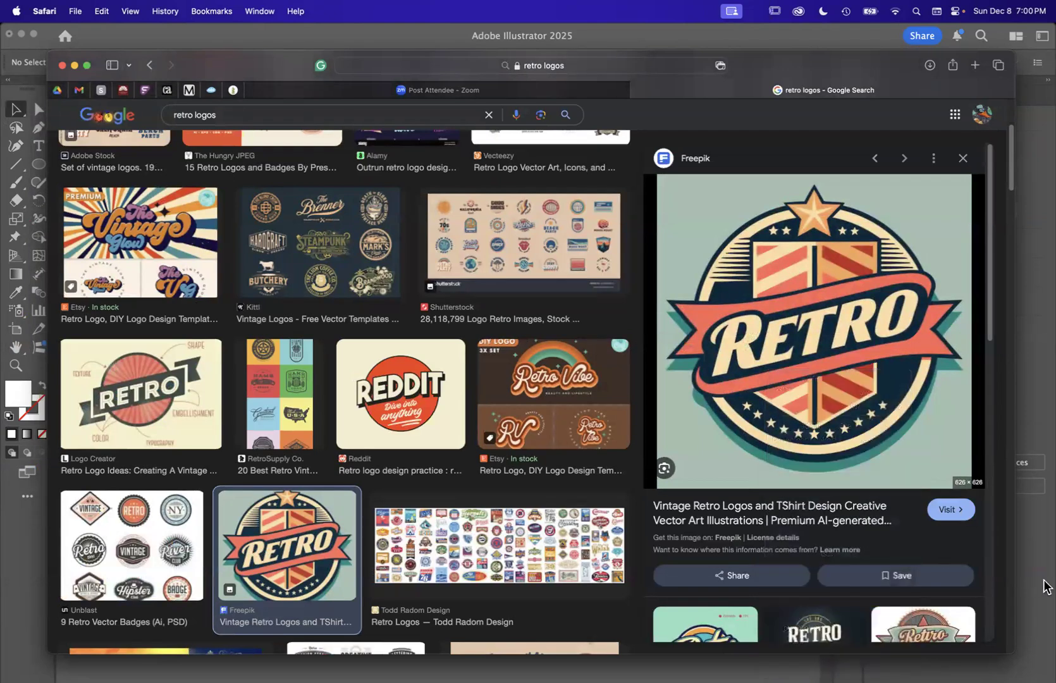
left_click(1043, 587)
key("super+v")
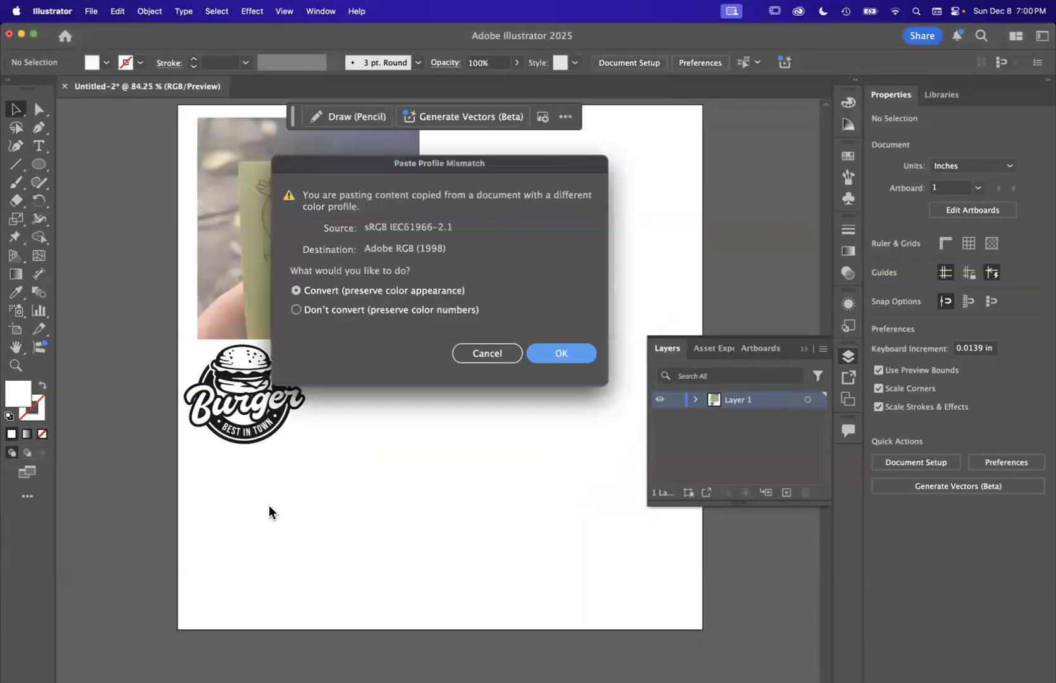
left_click(540, 353)
Scale the Retro badge down to about 1.75 in square and place it directly below the burger logo.
left_click_drag(152, 111, 511, 555)
left_click_drag(676, 601, 272, 503)
left_click_drag(318, 583, 299, 563)
Switch back to Safari and change the image search to "retro mascot logos".
mouse_move(5, 449)
left_click(11, 201)
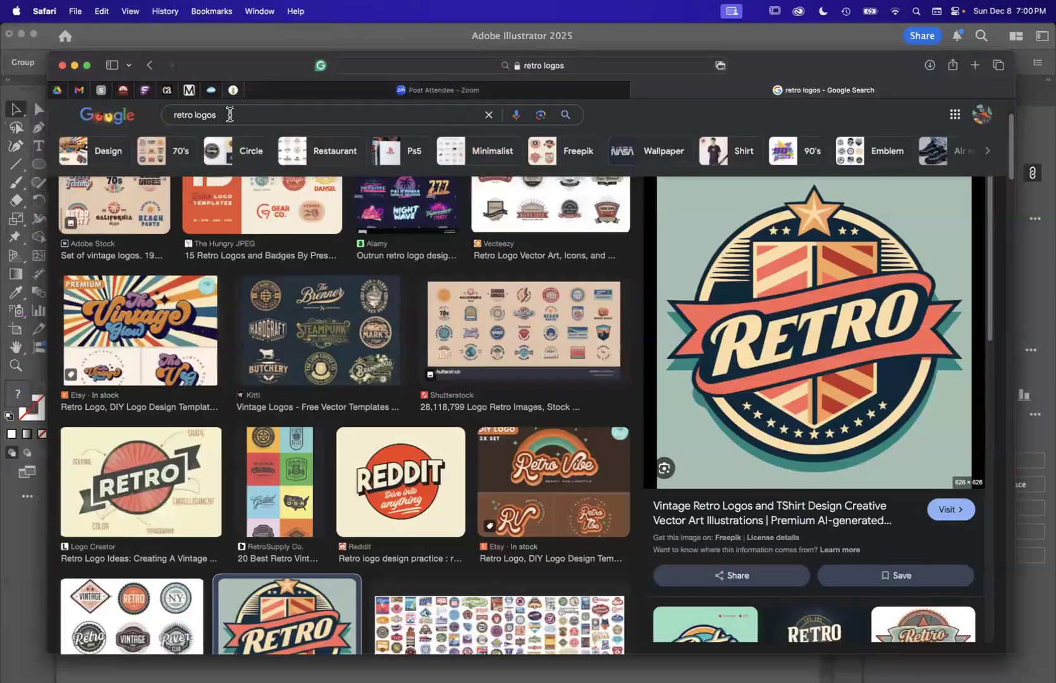
left_click(202, 114)
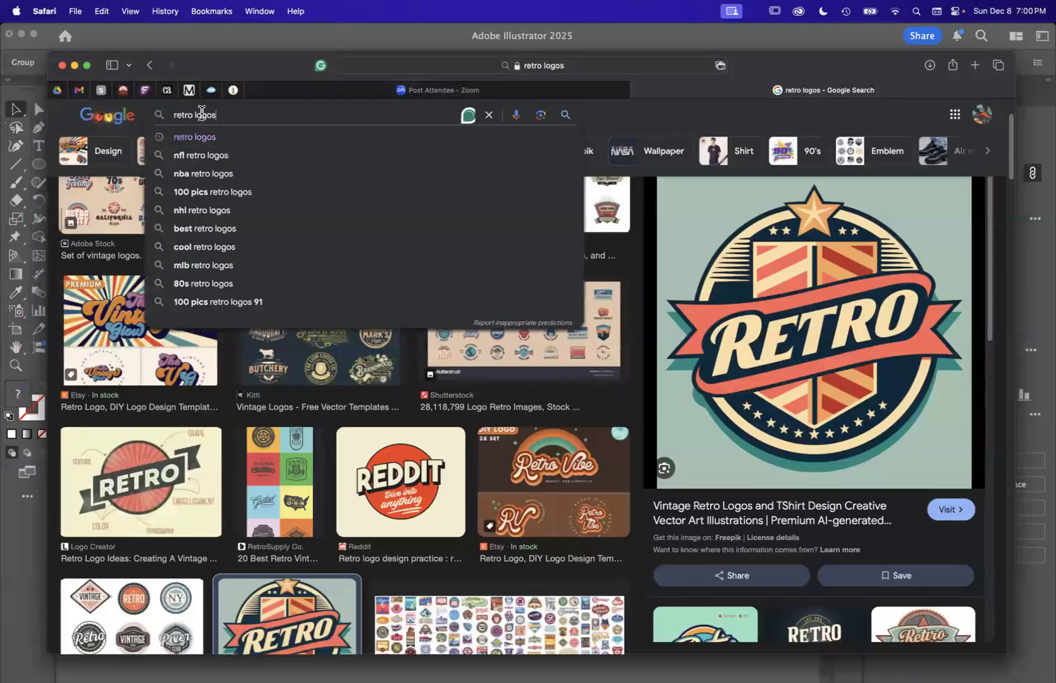
type("mascot")
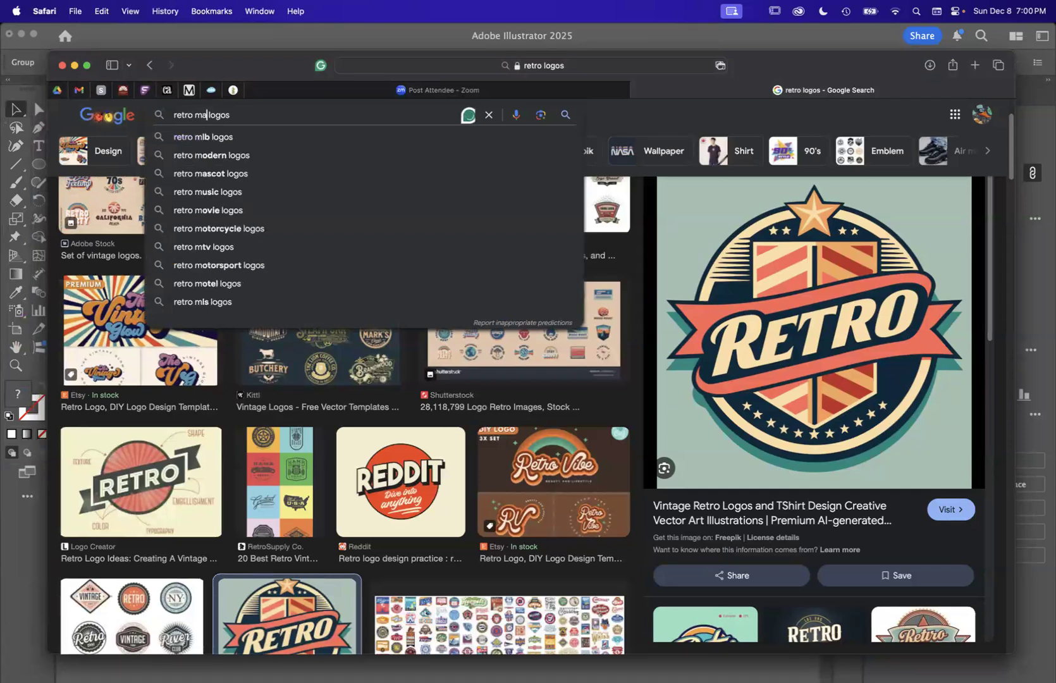
key("Return")
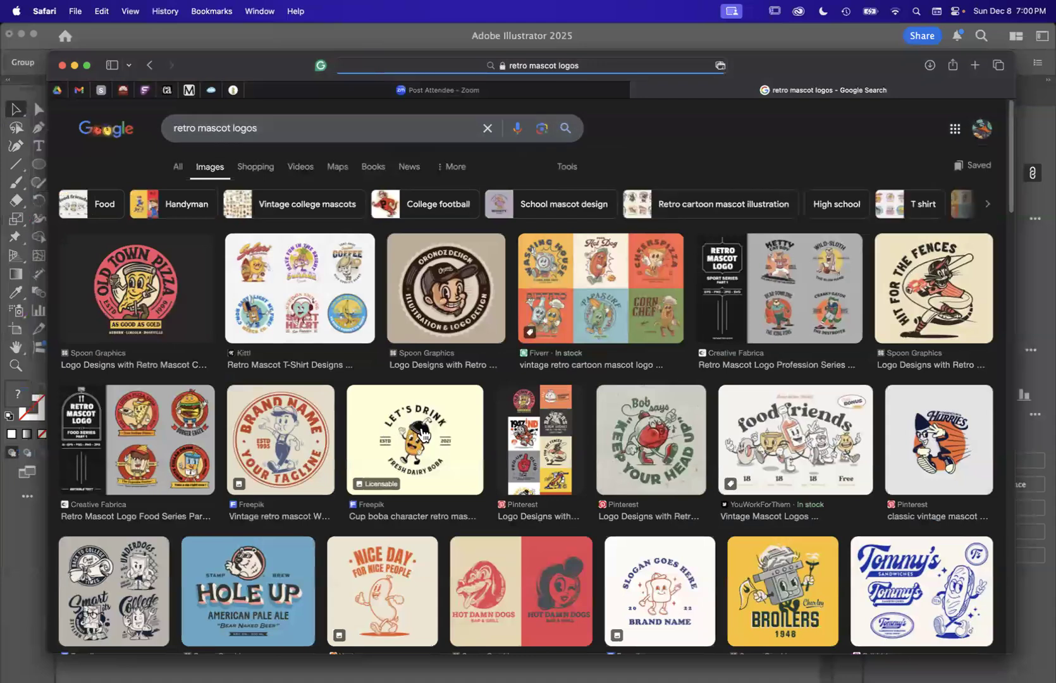
Copy the "Let's Drink" boba cup mascot image and paste it into the Illustrator document, converting colors to preserve their appearance.
left_click(387, 432)
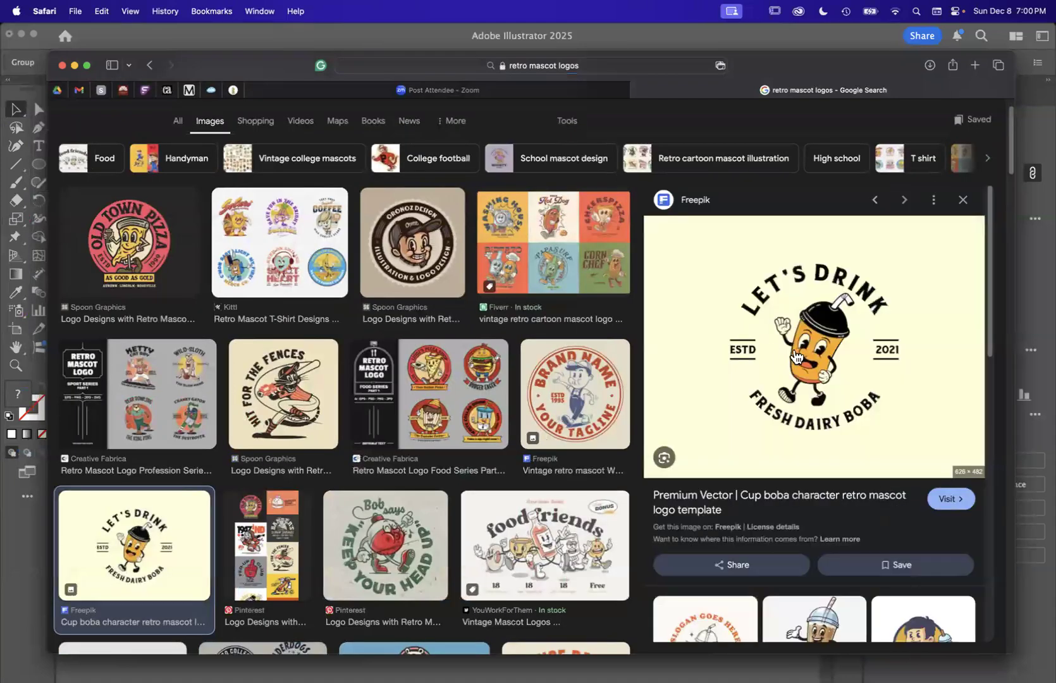
right_click(808, 355)
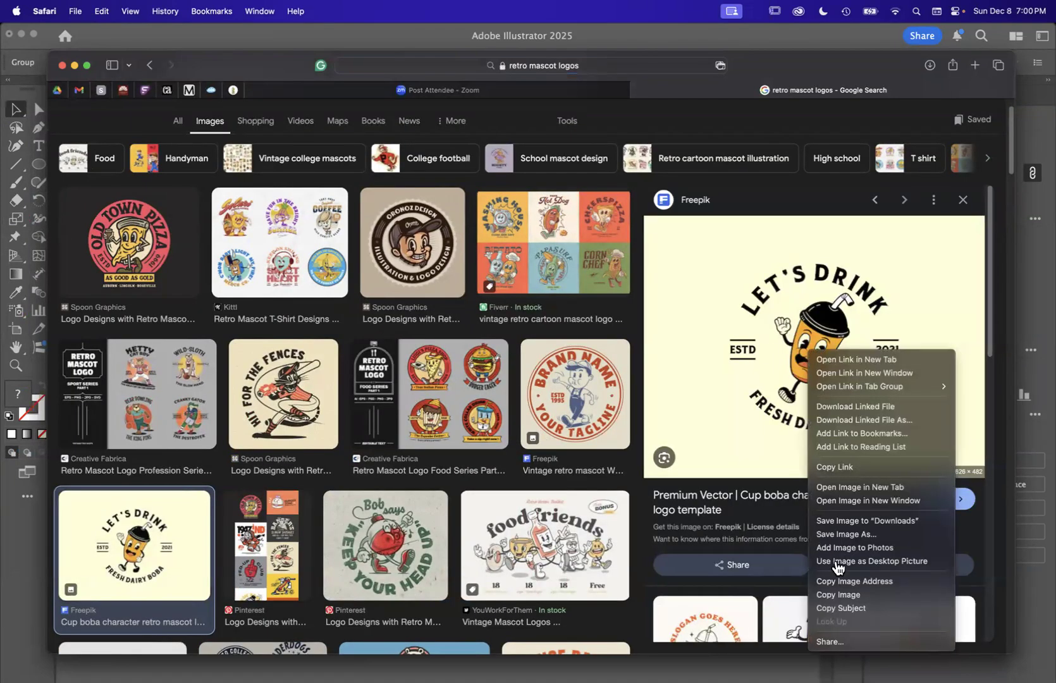
left_click(840, 596)
key("super+Tab")
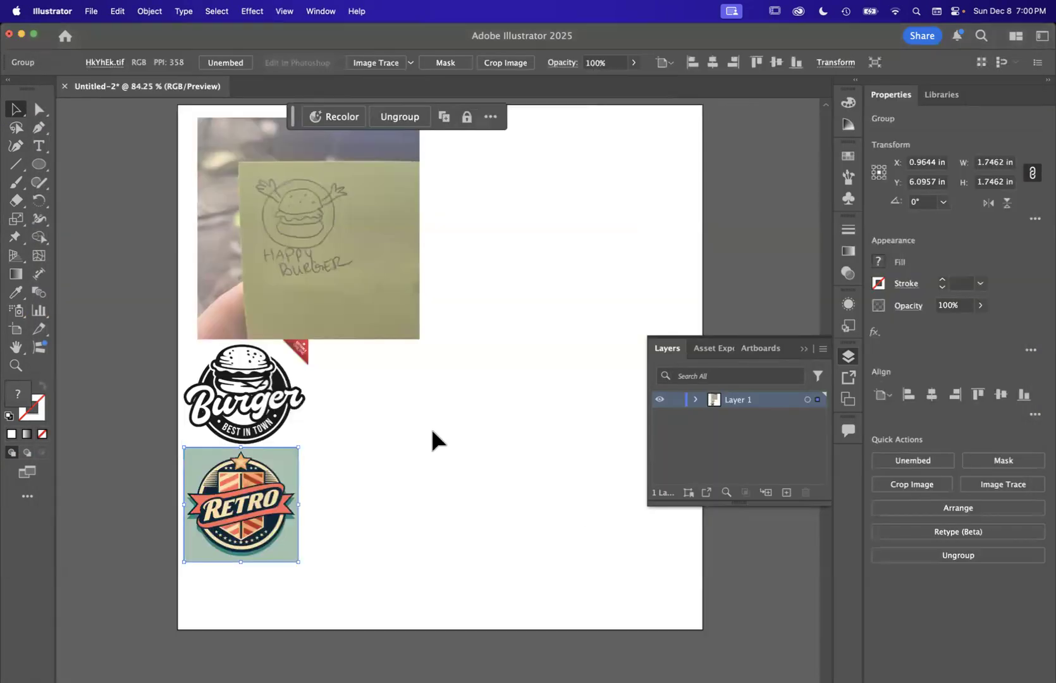
key("super+v")
left_click(553, 352)
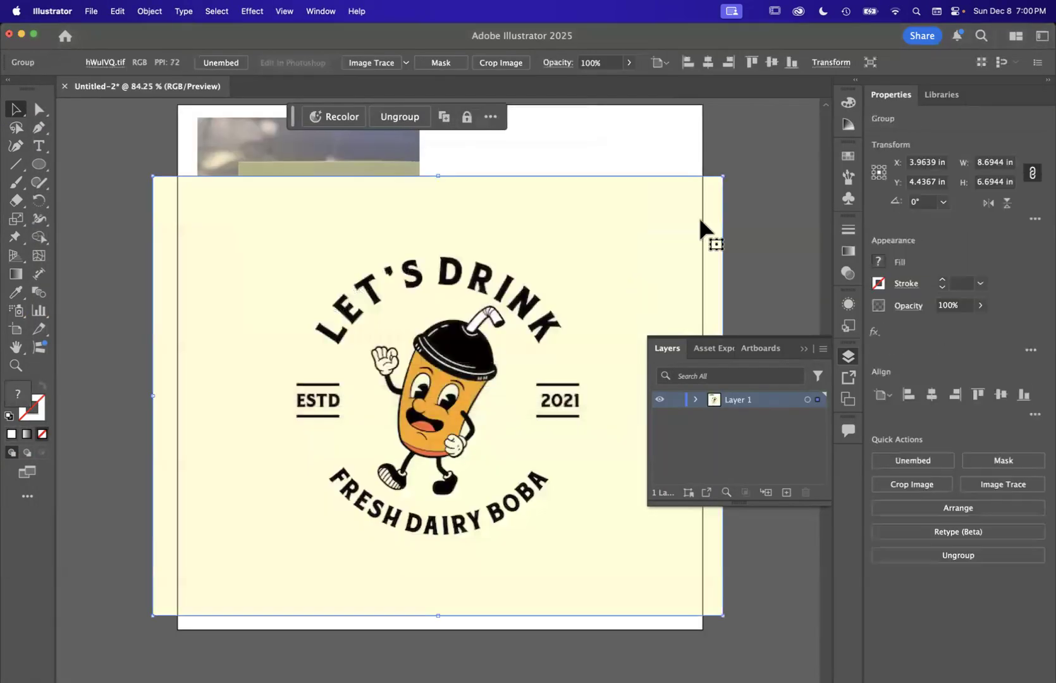
Scale the boba mascot image down to about 2.20 × 1.70 in and place it below the Retro badge.
left_click_drag(725, 177, 297, 504)
left_click_drag(229, 566, 253, 623)
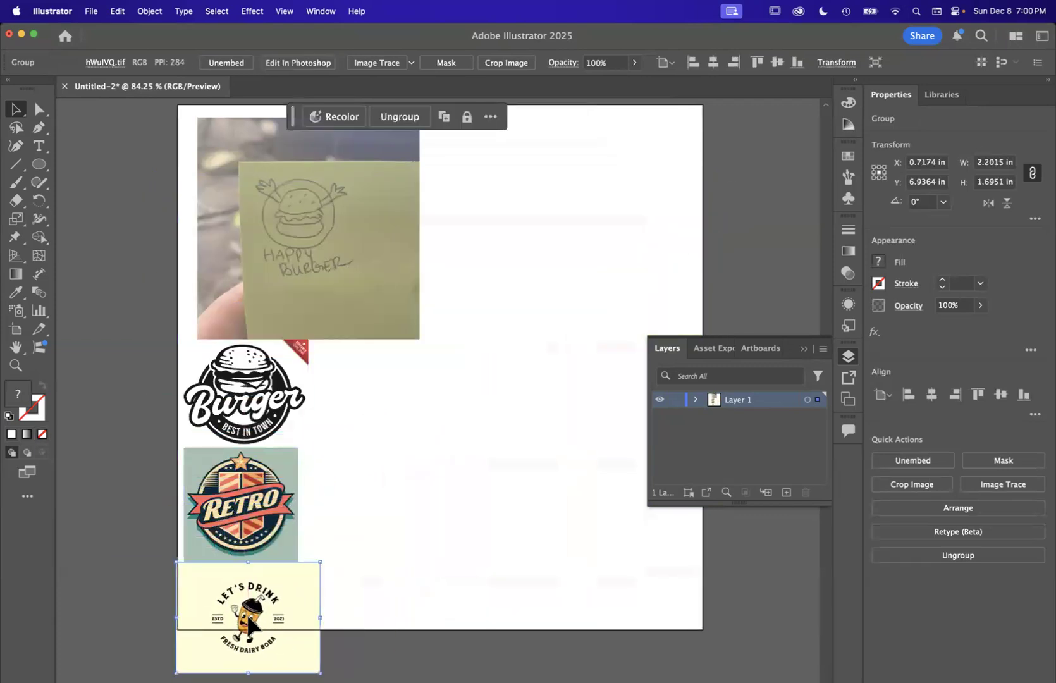
left_click(466, 418)
scroll(466, 417, "up", 1)
scroll(342, 324, "down", 3)
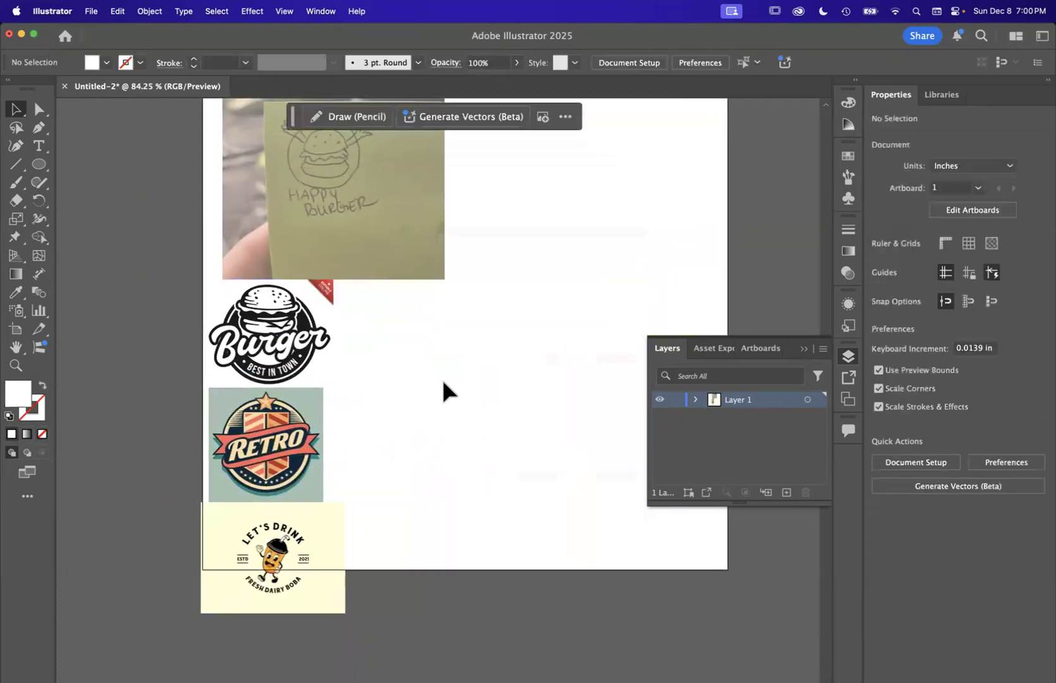
Prepare the Ellipse tool with a black (000000) stroke and no fill for tracing the sketch.
scroll(444, 382, "up", 7)
scroll(323, 502, "down", 3)
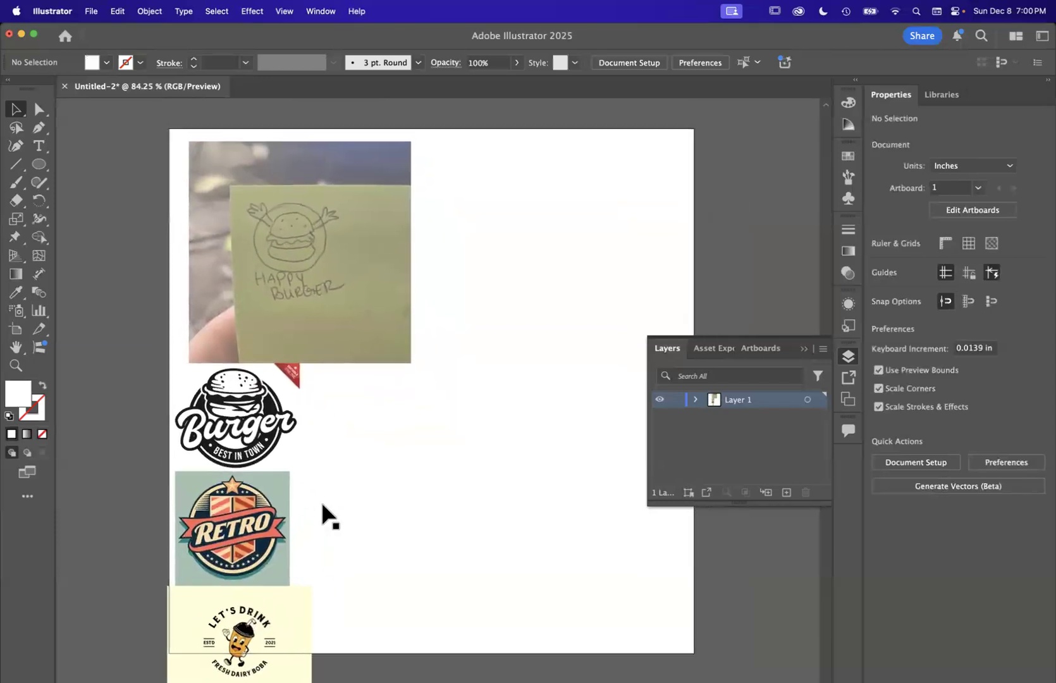
scroll(322, 501, "up", 2)
scroll(262, 195, "up", 5)
scroll(469, 380, "up", 5)
scroll(470, 380, "left", 5)
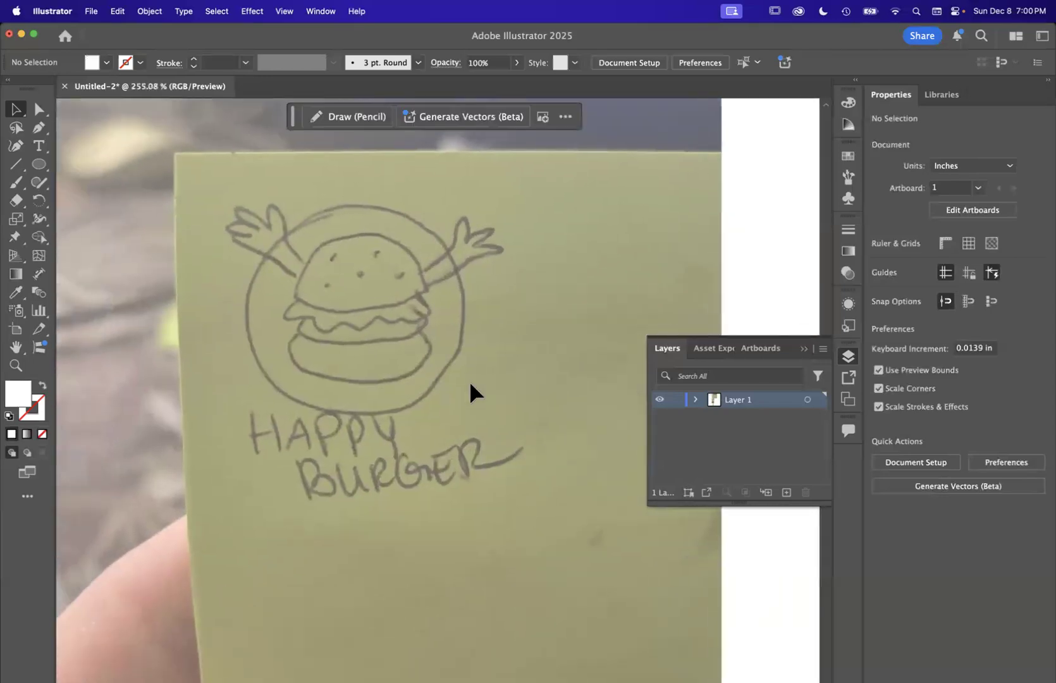
scroll(468, 402, "up", 1)
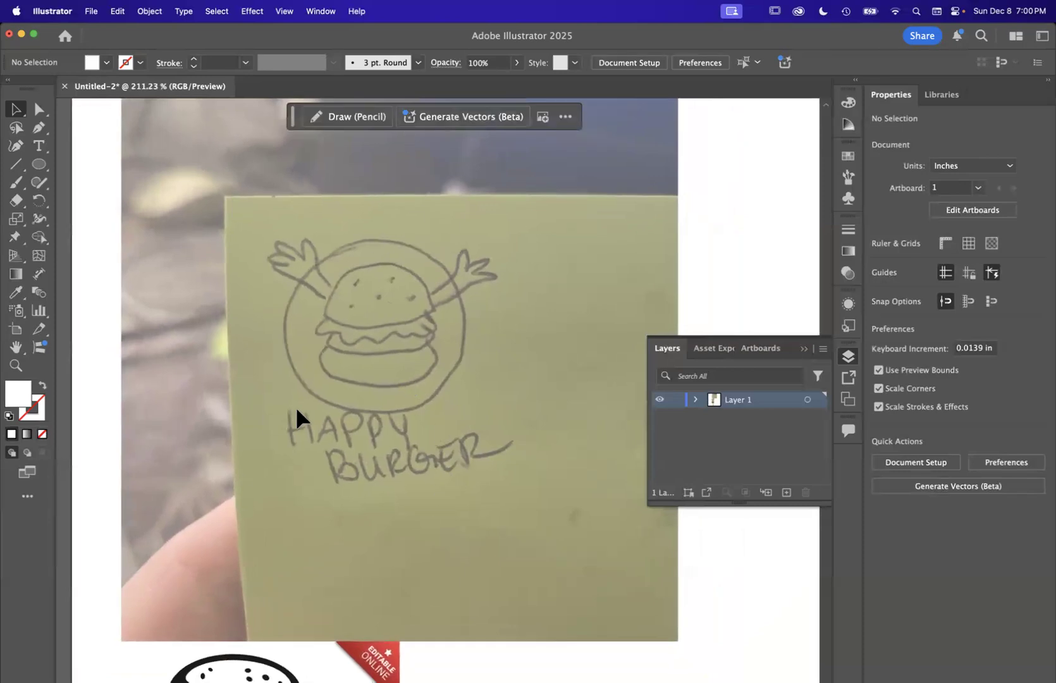
left_click(39, 163)
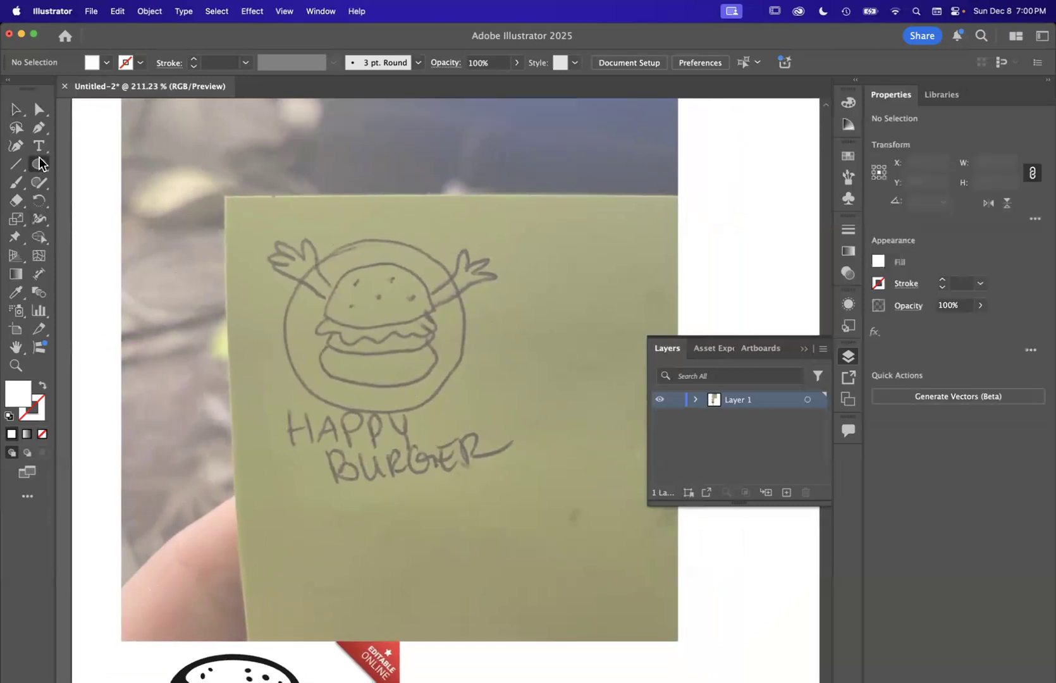
double_click(22, 392)
type("000000")
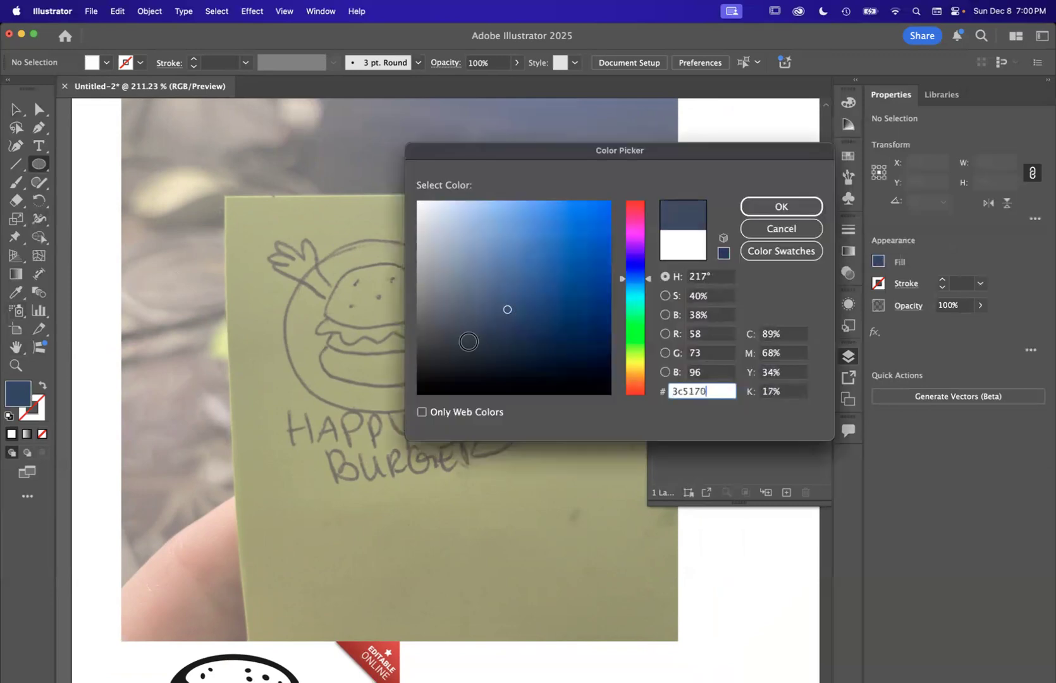
left_click(781, 206)
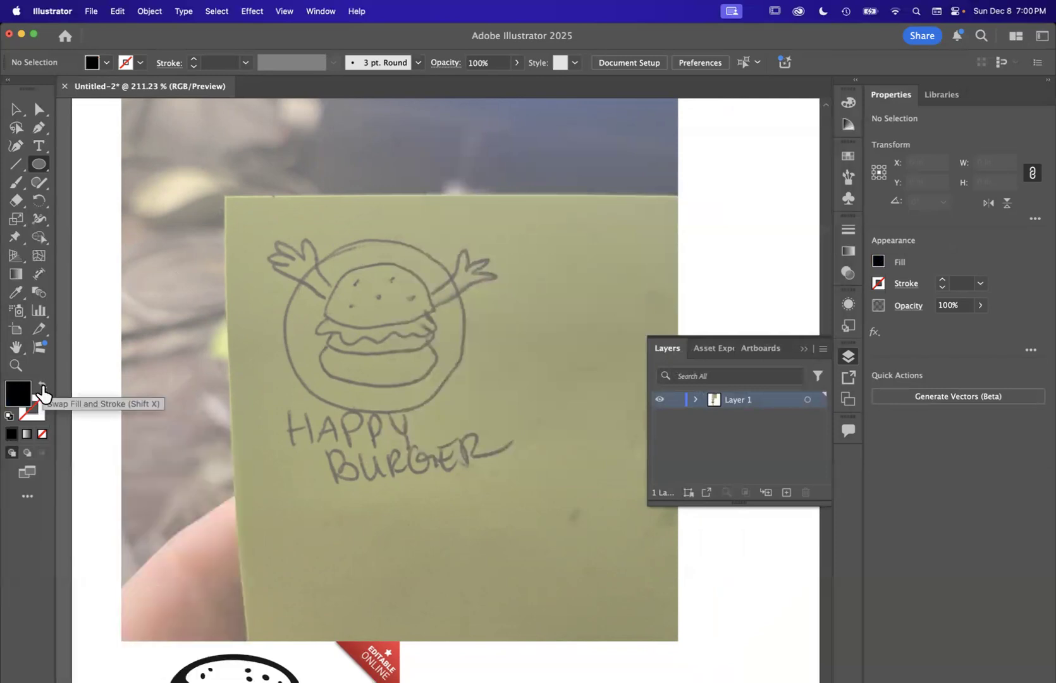
left_click(41, 384)
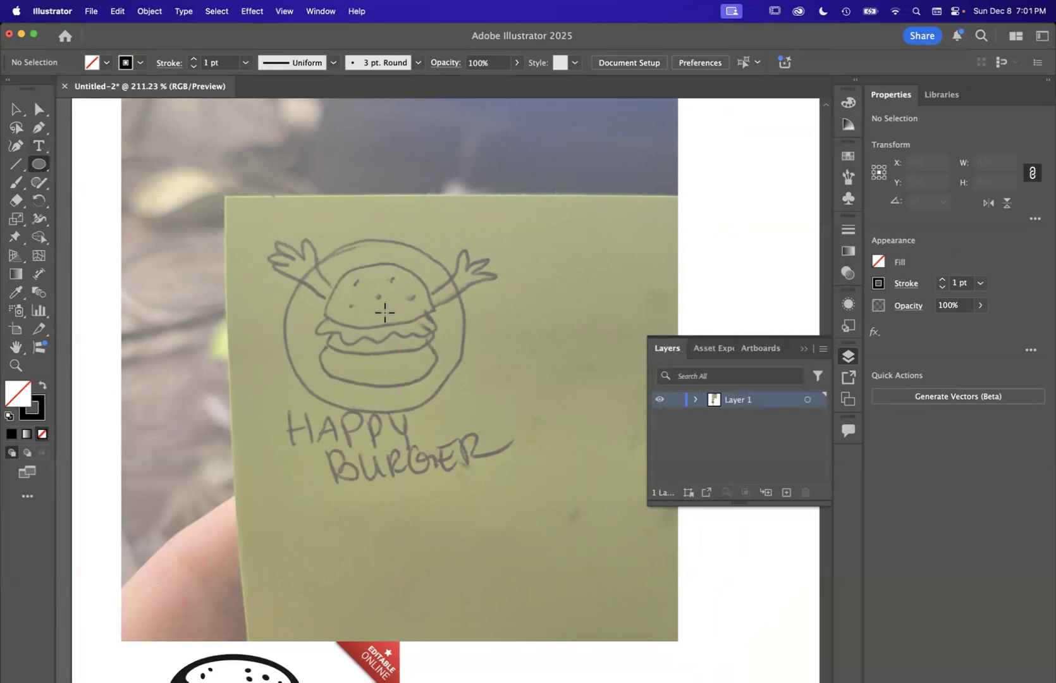
Draw a circle outward from the burger's center, tracing the round outline of the sketch.
left_click_drag(379, 326, 466, 254)
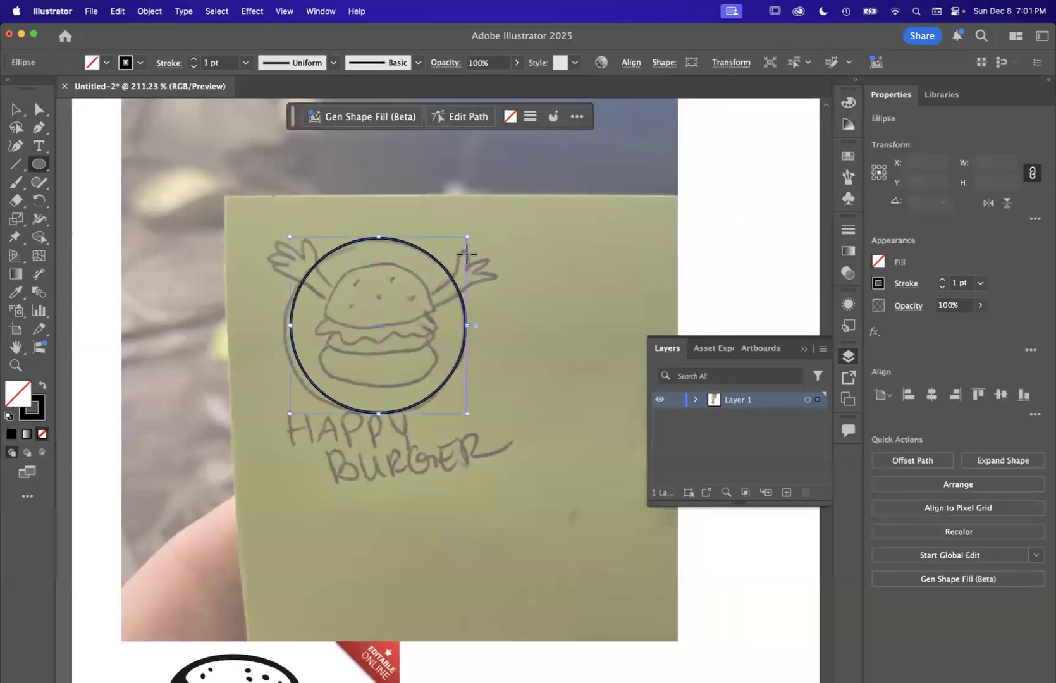
left_click(14, 110)
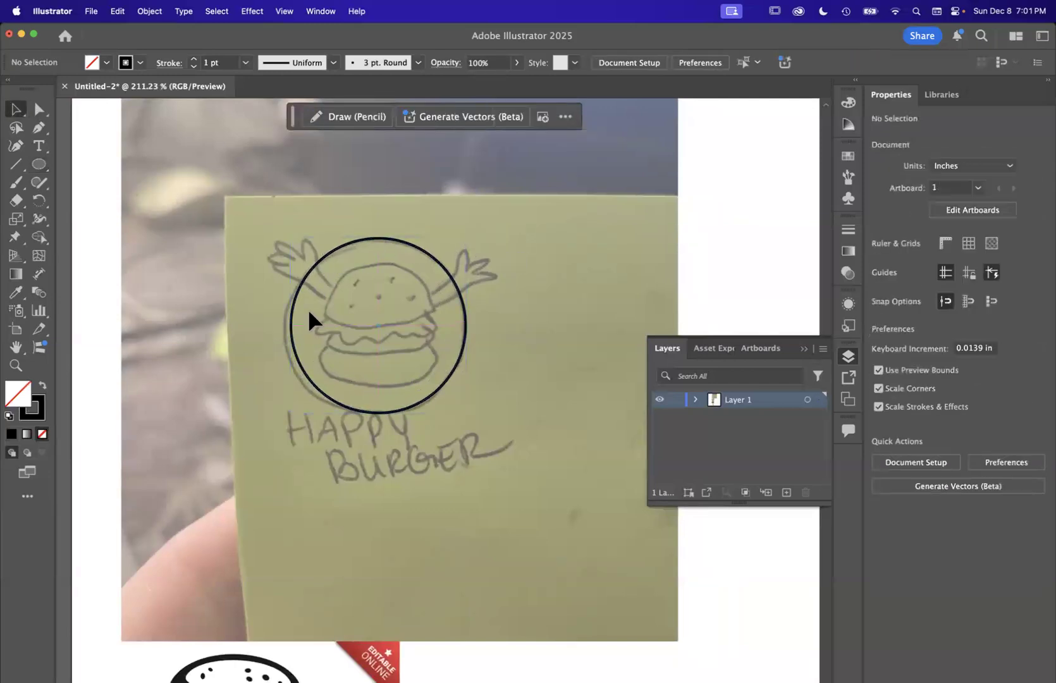
left_click(468, 333)
left_click(504, 330)
scroll(470, 338, "right", 3)
scroll(470, 334, "right", 3)
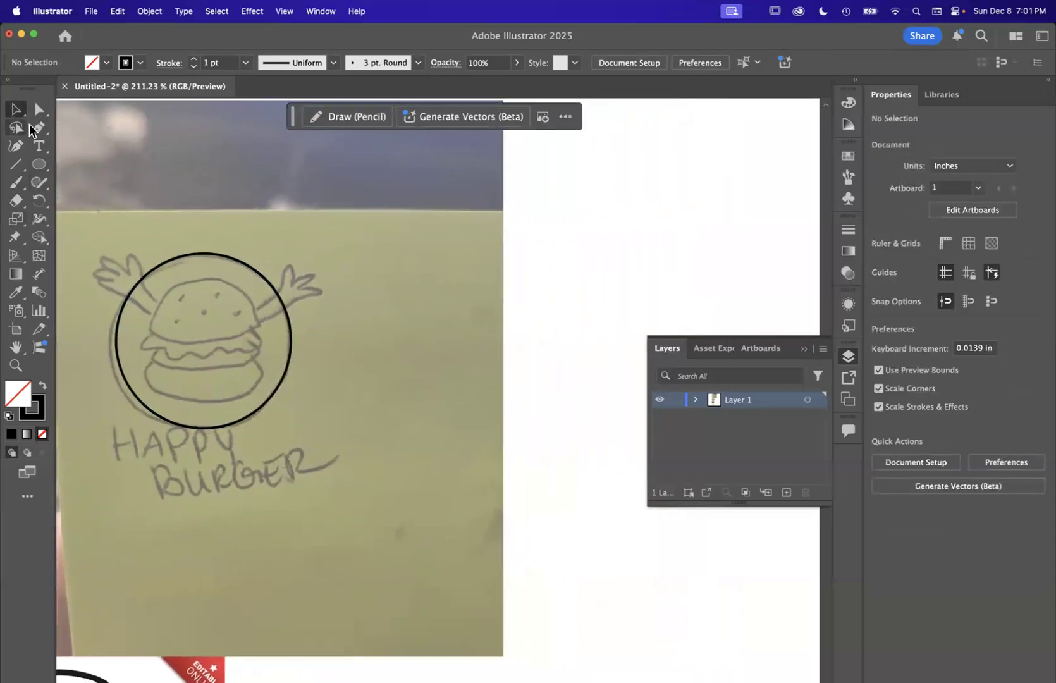
Trace the upper edge of the burger's right-hand arm and its first two fingers with the Pen tool.
left_click(39, 128)
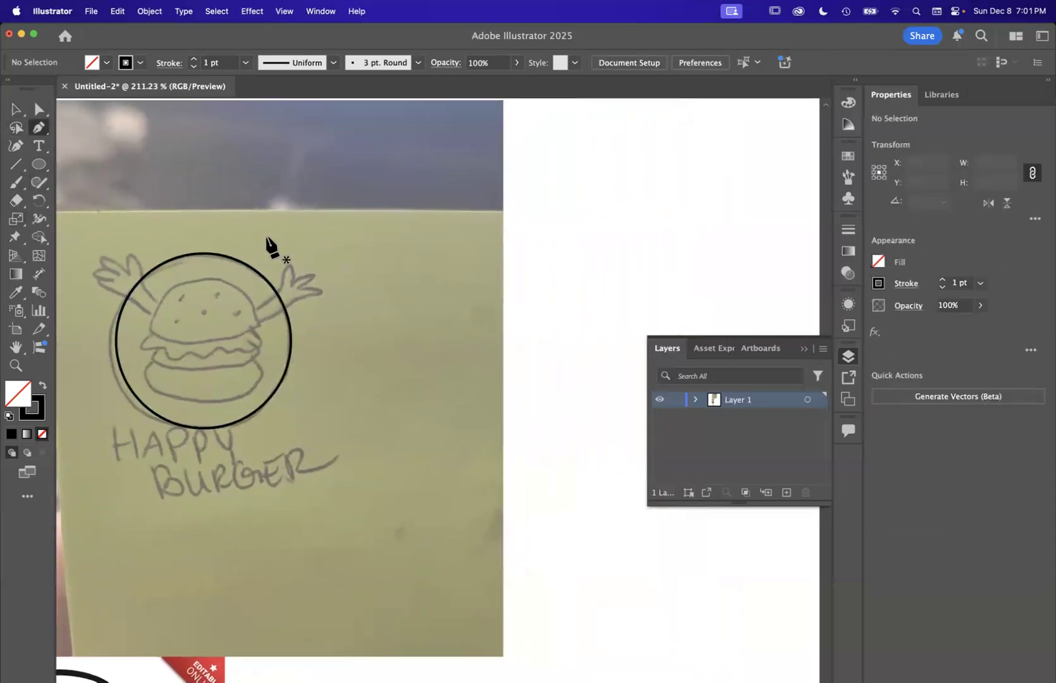
left_click(38, 165)
scroll(342, 349, "right", 2)
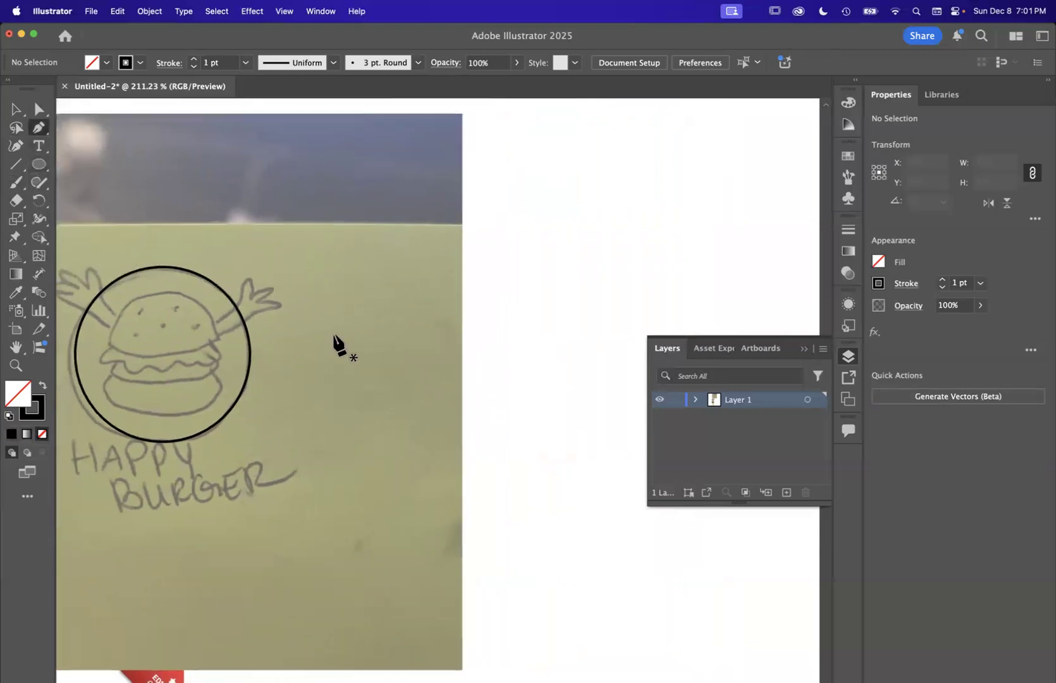
scroll(342, 350, "left", 10)
scroll(496, 334, "up", 8)
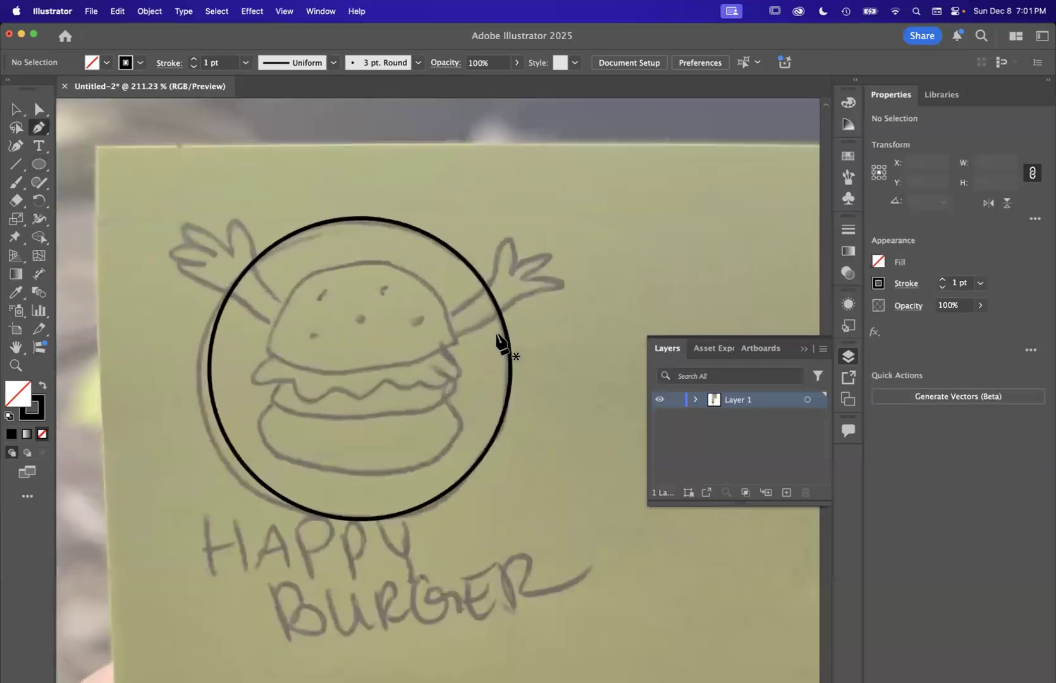
scroll(497, 334, "down", 3)
scroll(496, 334, "up", 4)
left_click(424, 291)
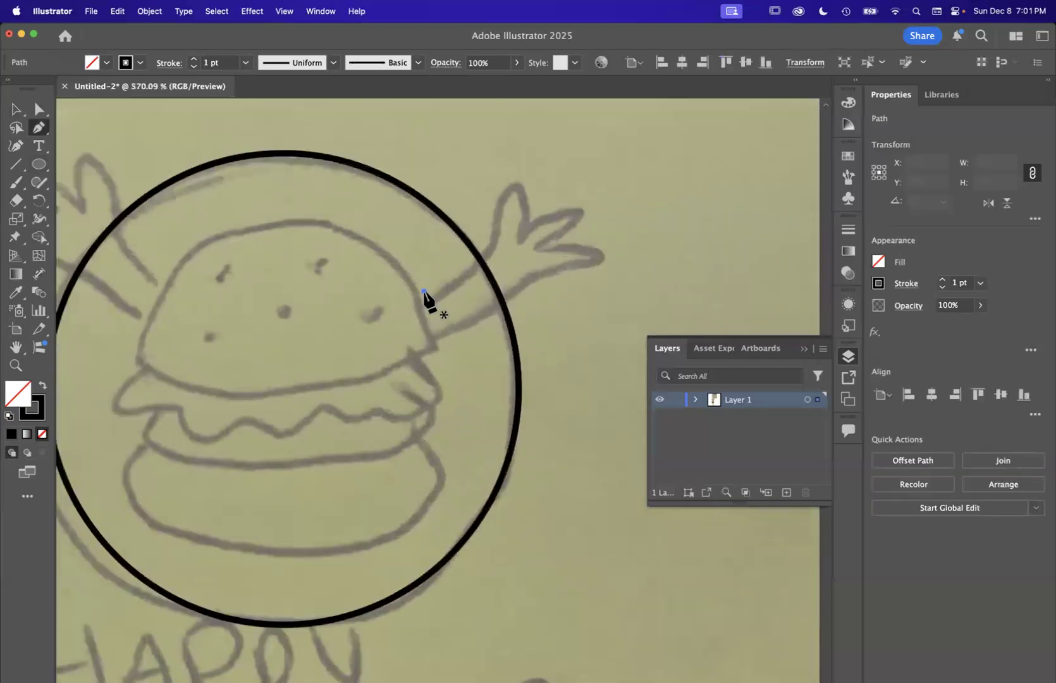
left_click_drag(497, 223, 523, 171)
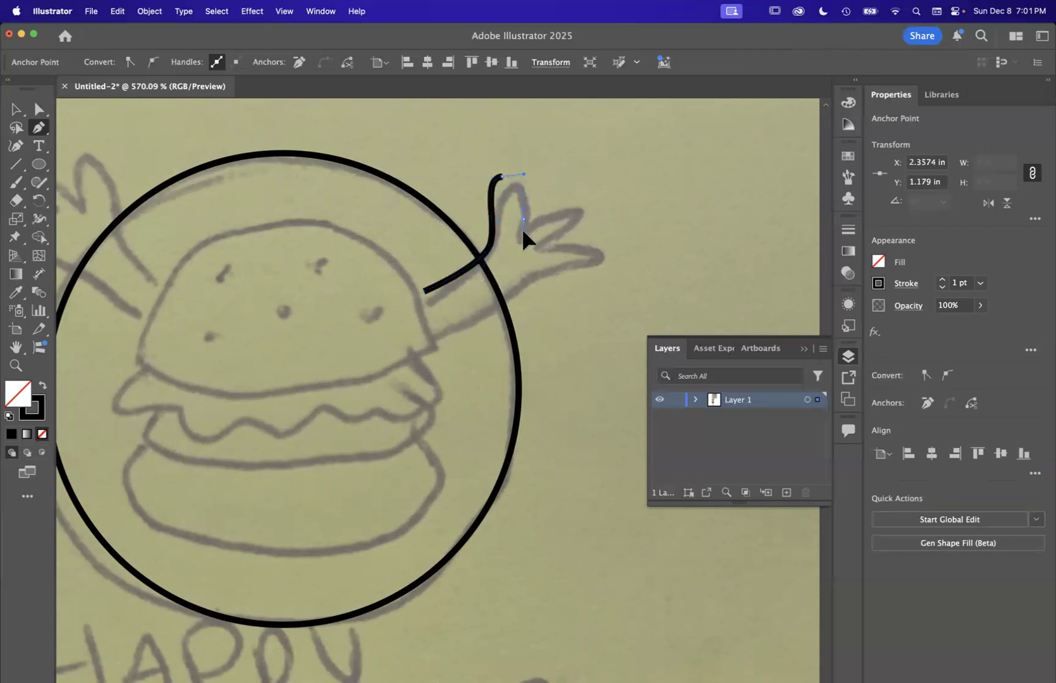
left_click_drag(583, 204, 611, 222)
left_click(547, 247)
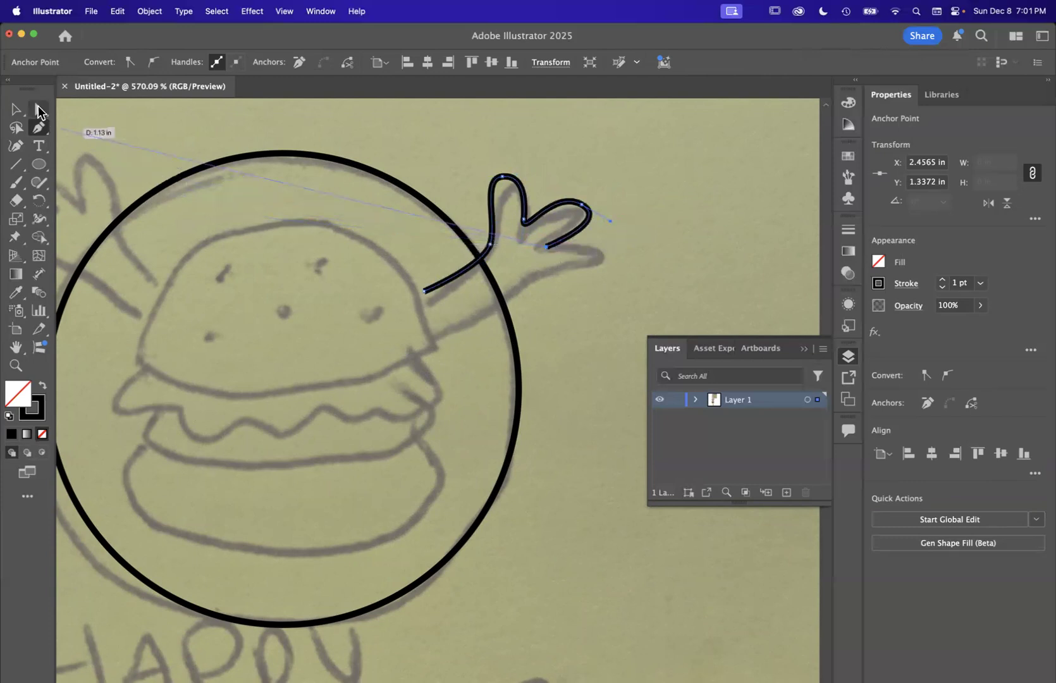
Reshape the gap between the two traced fingers and the tip of the second finger using Direct Selection.
left_click(38, 108)
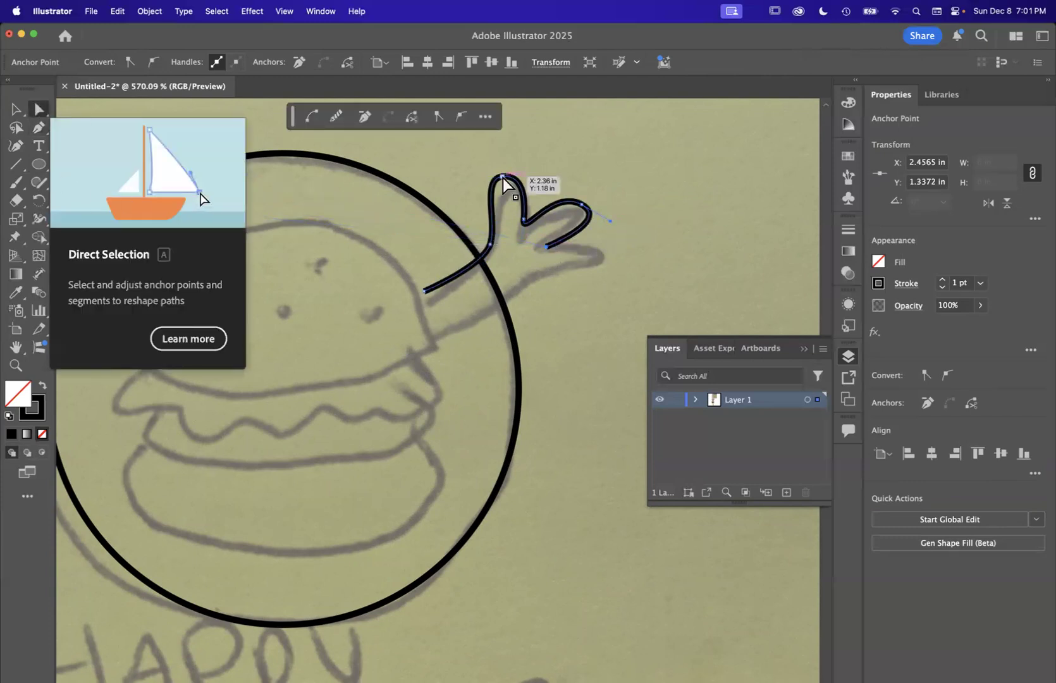
scroll(544, 190, "up", 2)
scroll(545, 191, "up", 2)
left_click(469, 286)
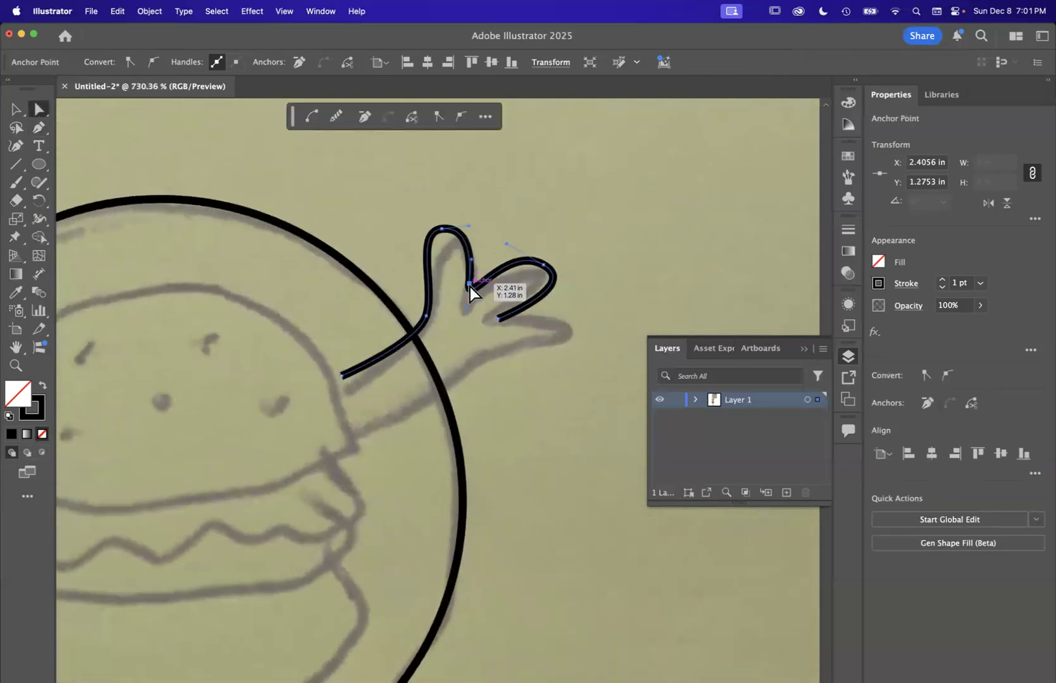
left_click_drag(471, 265, 487, 320)
left_click(504, 373)
left_click_drag(583, 288, 555, 281)
left_click(538, 372)
scroll(538, 373, "down", 5)
scroll(538, 373, "left", 3)
scroll(539, 373, "down", 3)
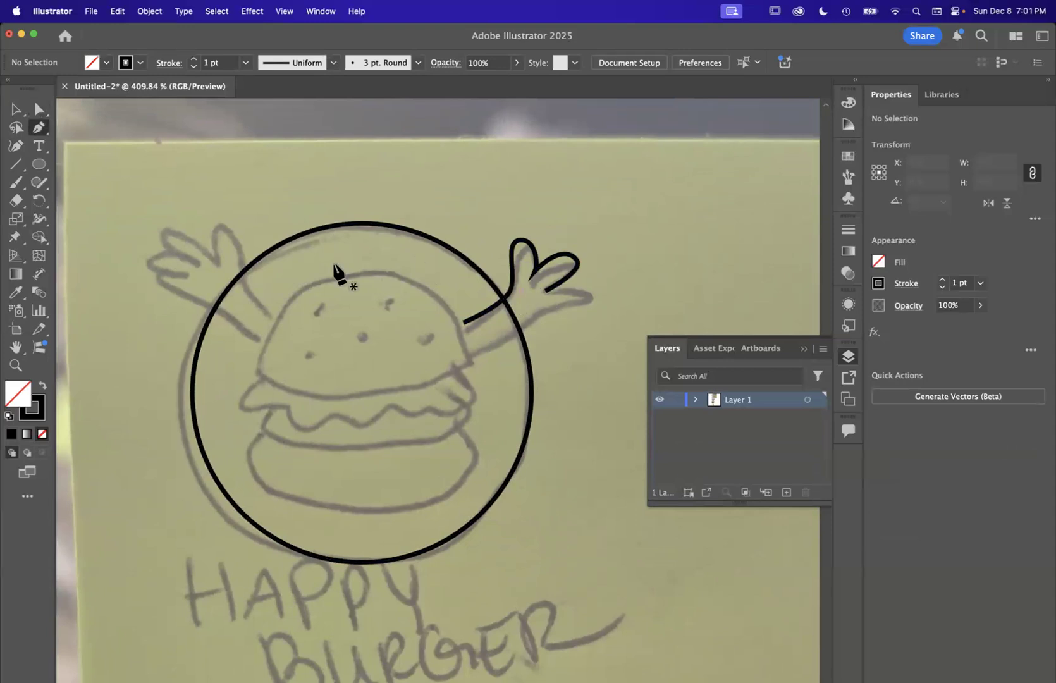
scroll(339, 276, "up", 3)
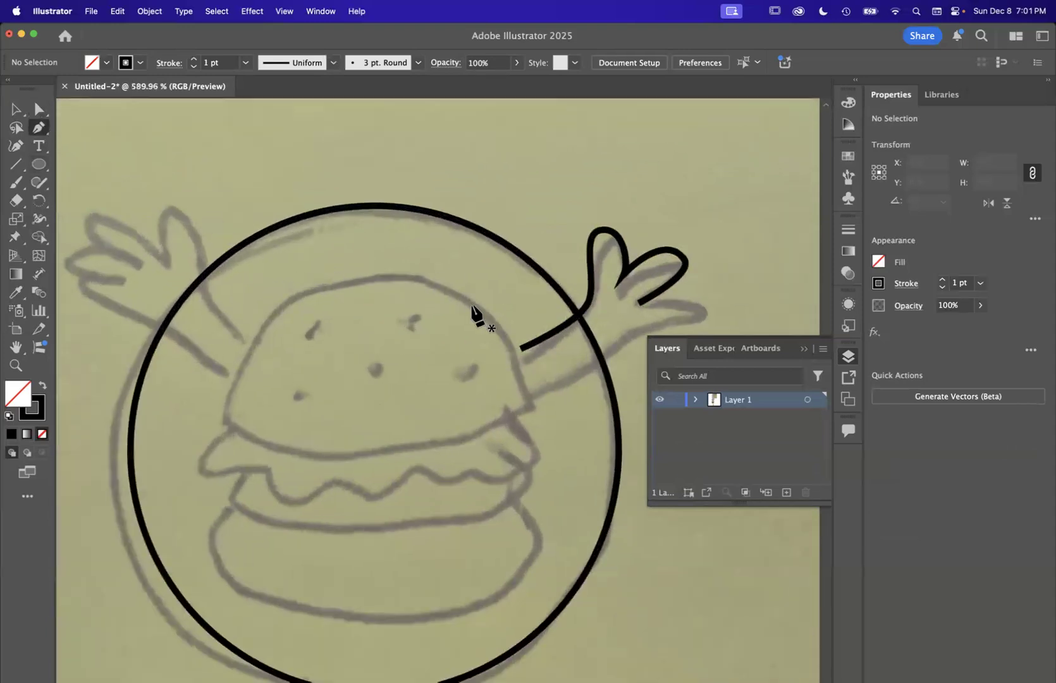
scroll(476, 313, "down", 5)
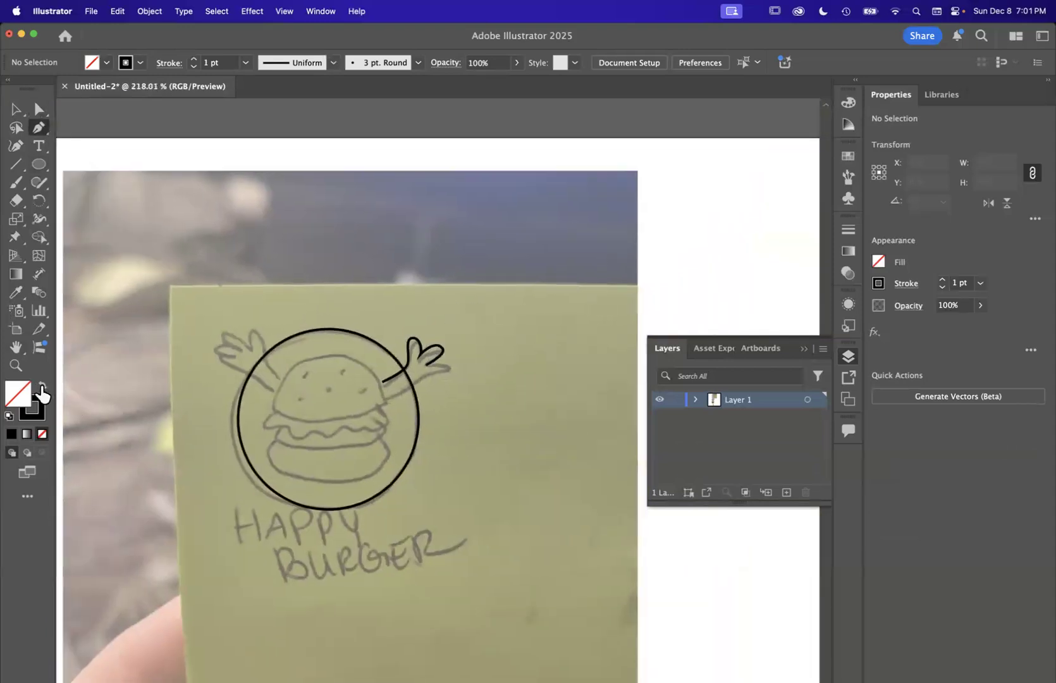
scroll(465, 332, "right", 4)
scroll(465, 332, "left", 5)
scroll(465, 332, "down", 4)
scroll(465, 332, "up", 4)
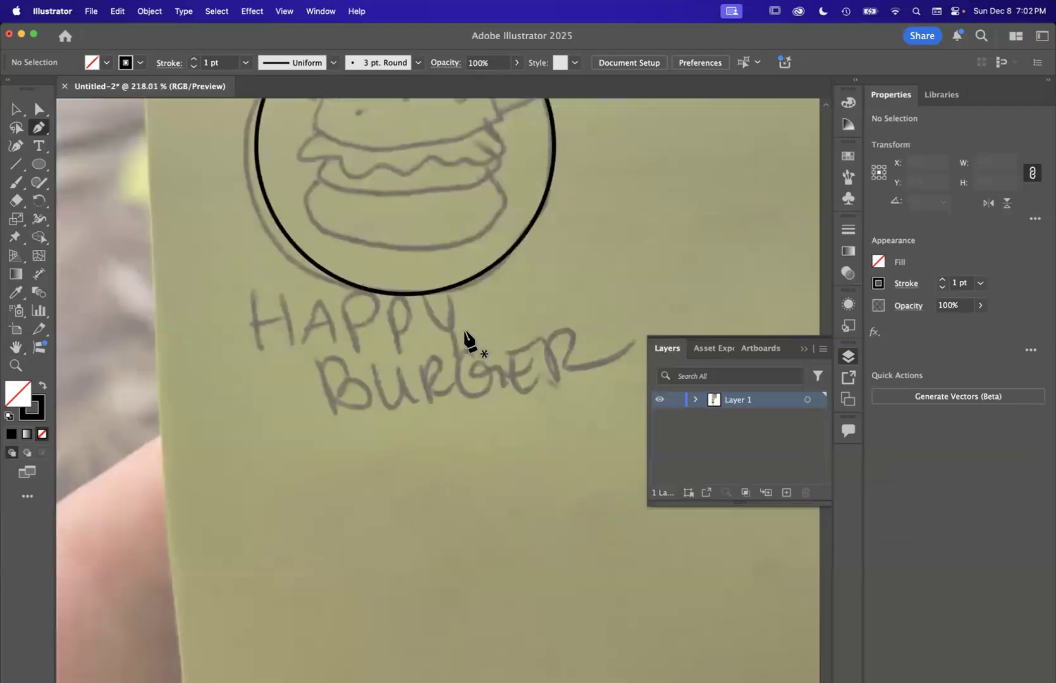
Try outlining the upper-left edge of the top bun as a closed, black-filled Pen shape of varying thickness.
scroll(465, 333, "up", 5)
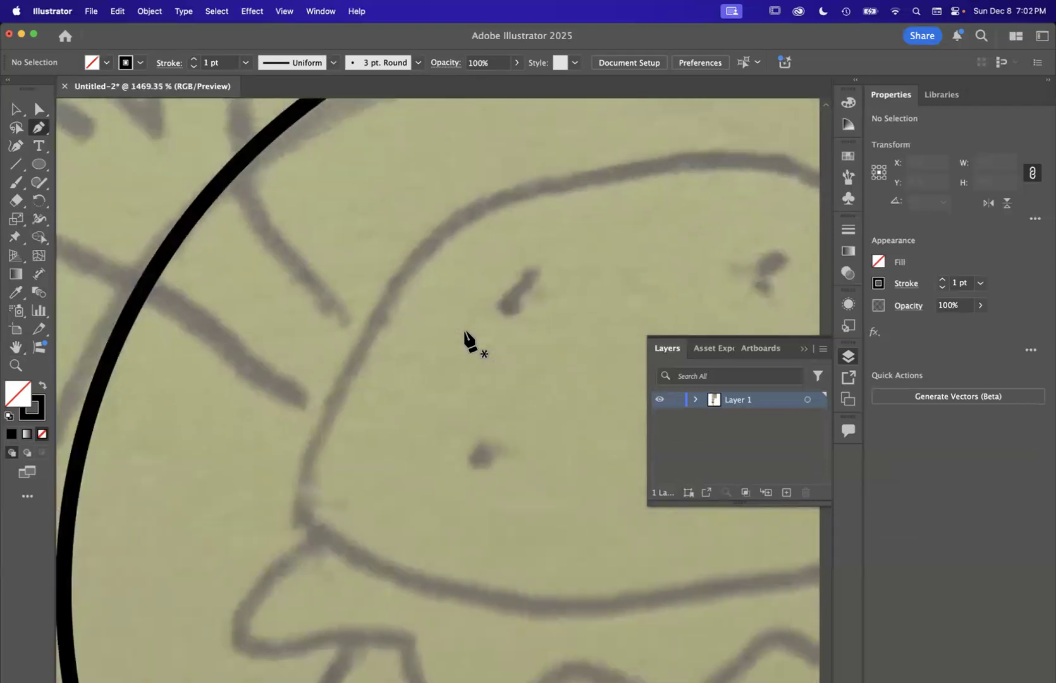
left_click(40, 392)
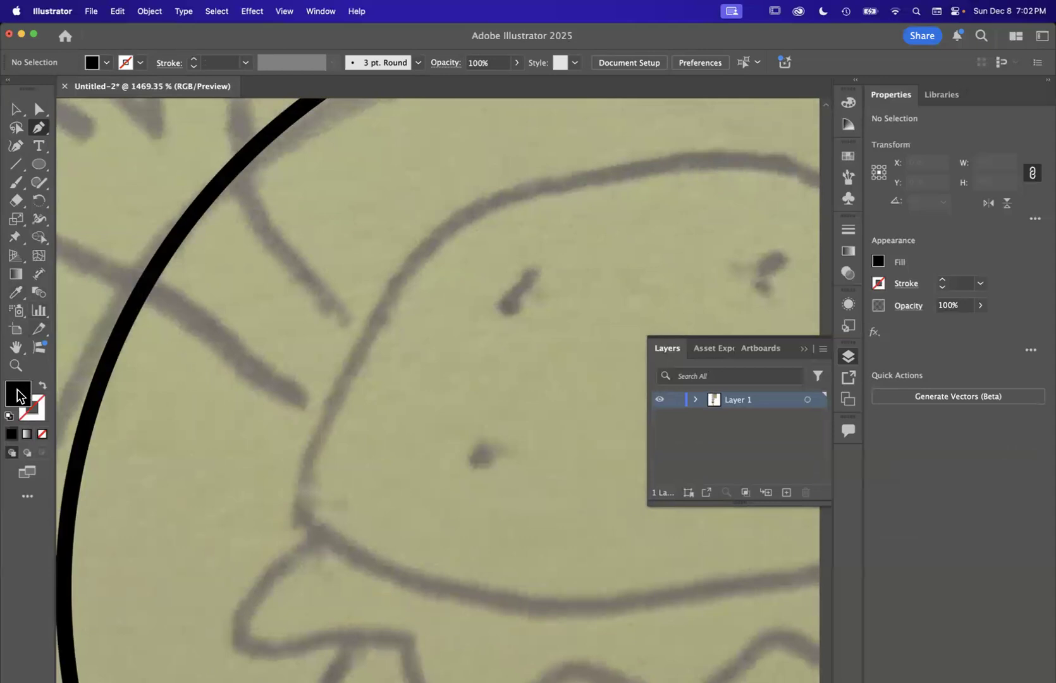
left_click_drag(476, 200, 385, 288)
left_click_drag(358, 342, 358, 341)
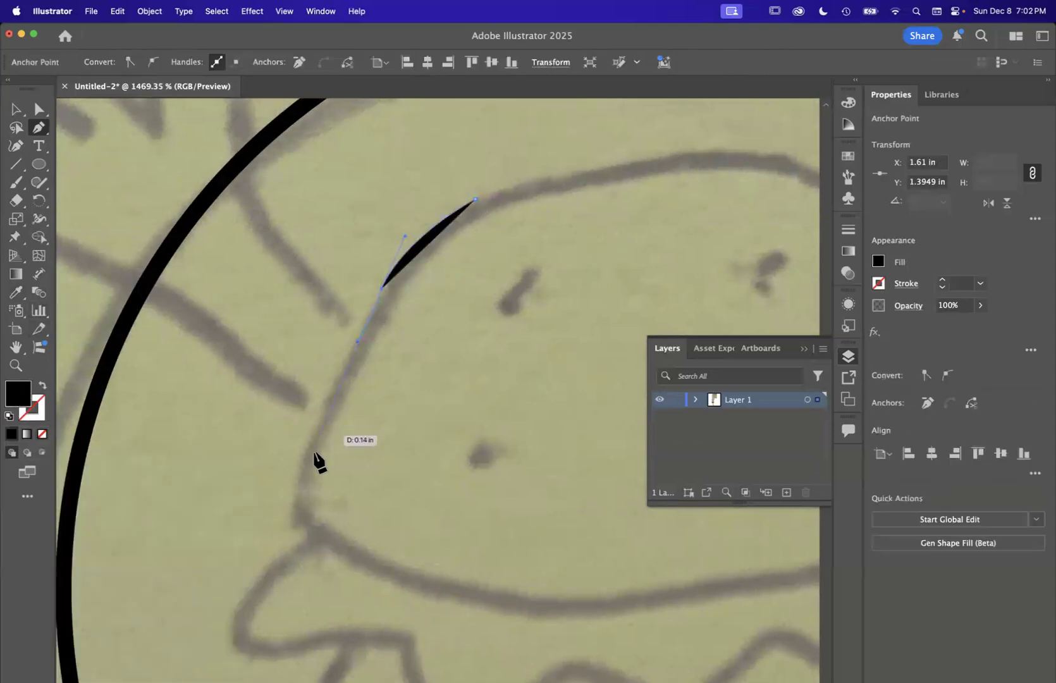
mouse_move(296, 521)
left_mouse_down()
mouse_move(316, 550)
mouse_move(333, 552)
mouse_move(315, 498)
left_mouse_up()
left_click_drag(327, 446, 594, 184)
mouse_move(683, 169)
left_mouse_down()
mouse_move(722, 164)
mouse_move(675, 152)
left_mouse_up()
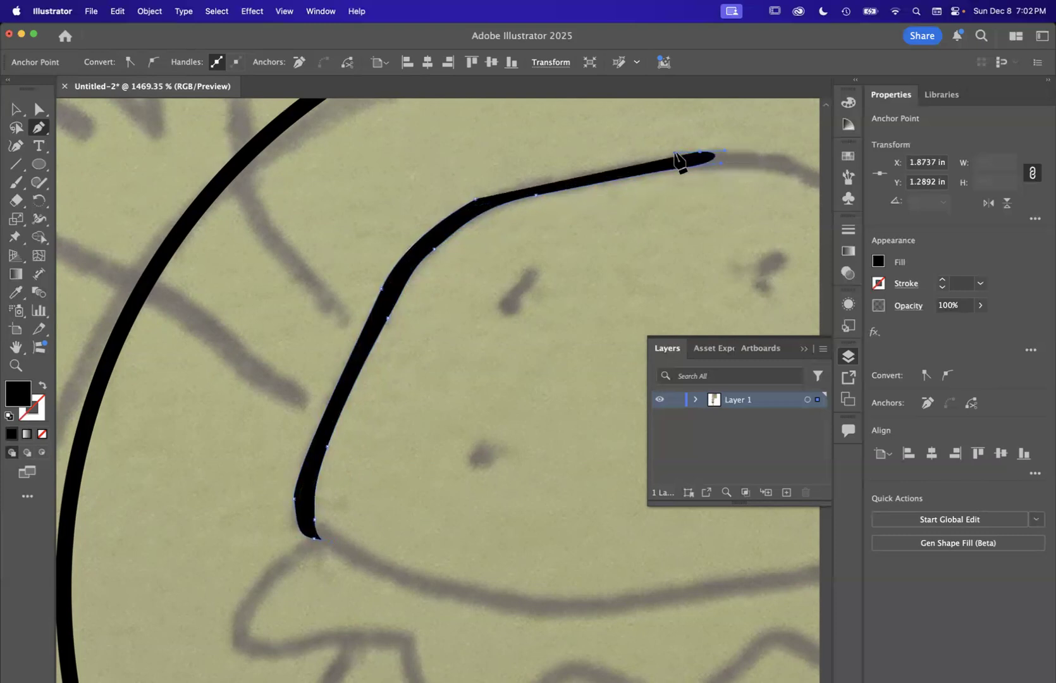
left_click_drag(546, 176, 507, 187)
left_click(475, 200)
key("v")
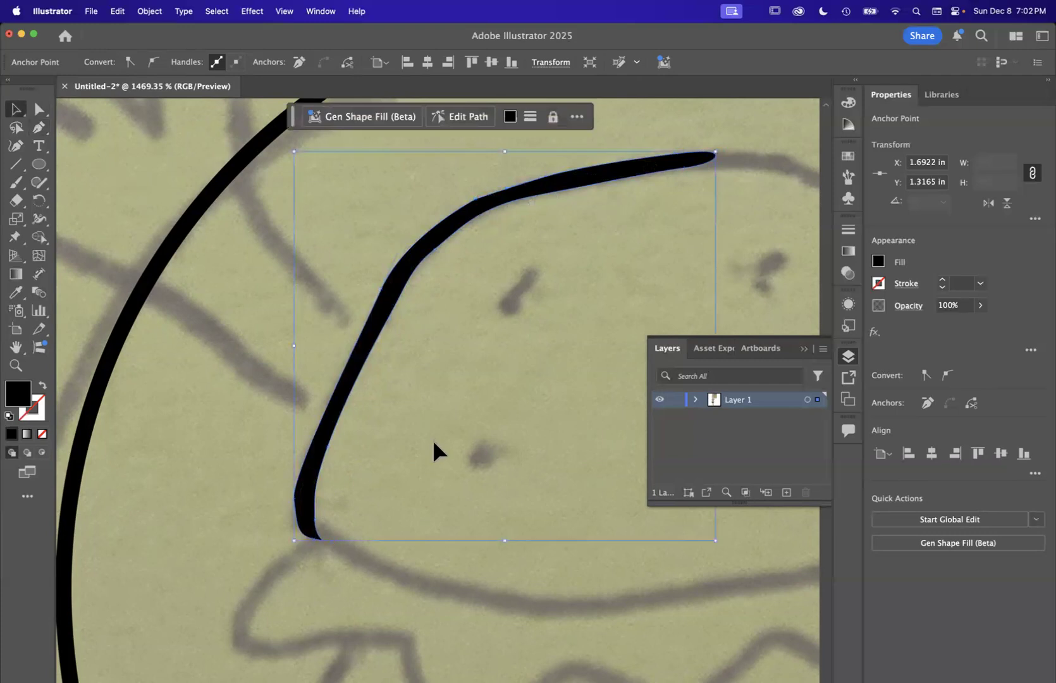
Delete the black-filled shape traced along the top bun.
scroll(432, 438, "down", 5)
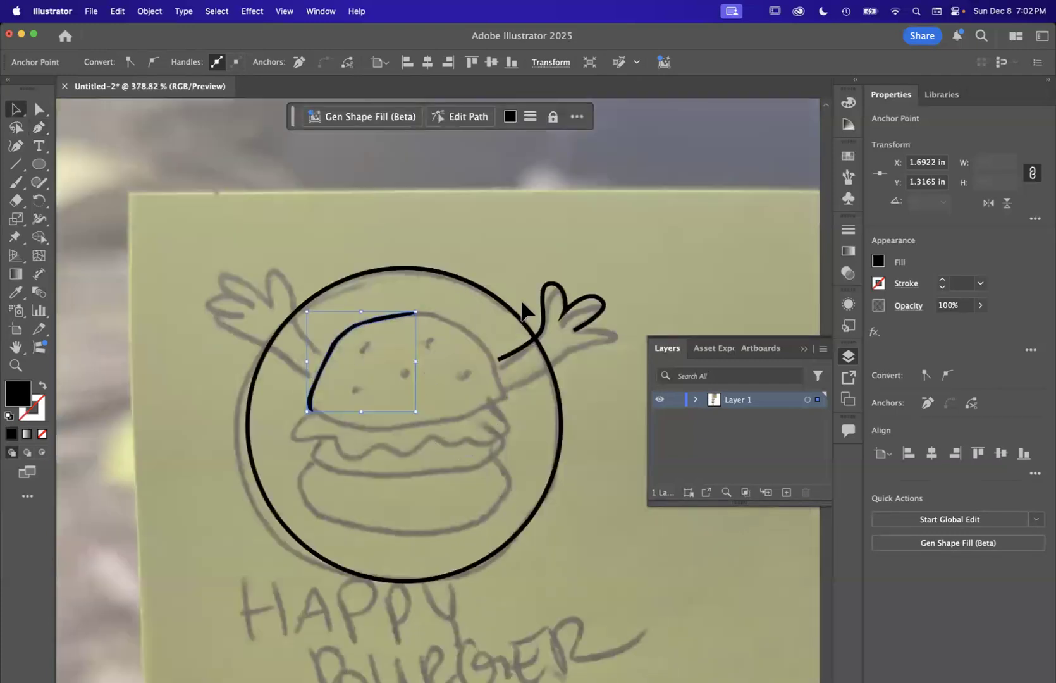
left_click(472, 337)
scroll(465, 386, "up", 3)
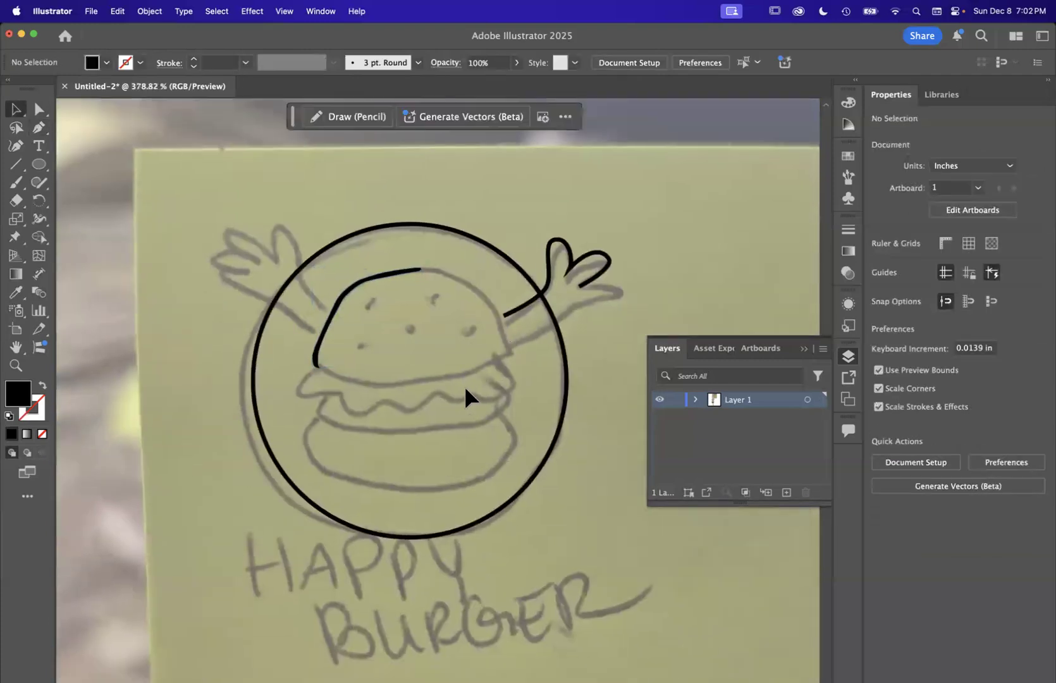
scroll(465, 383, "up", 2)
left_click(366, 262)
key("BackSpace")
scroll(287, 260, "down", 3)
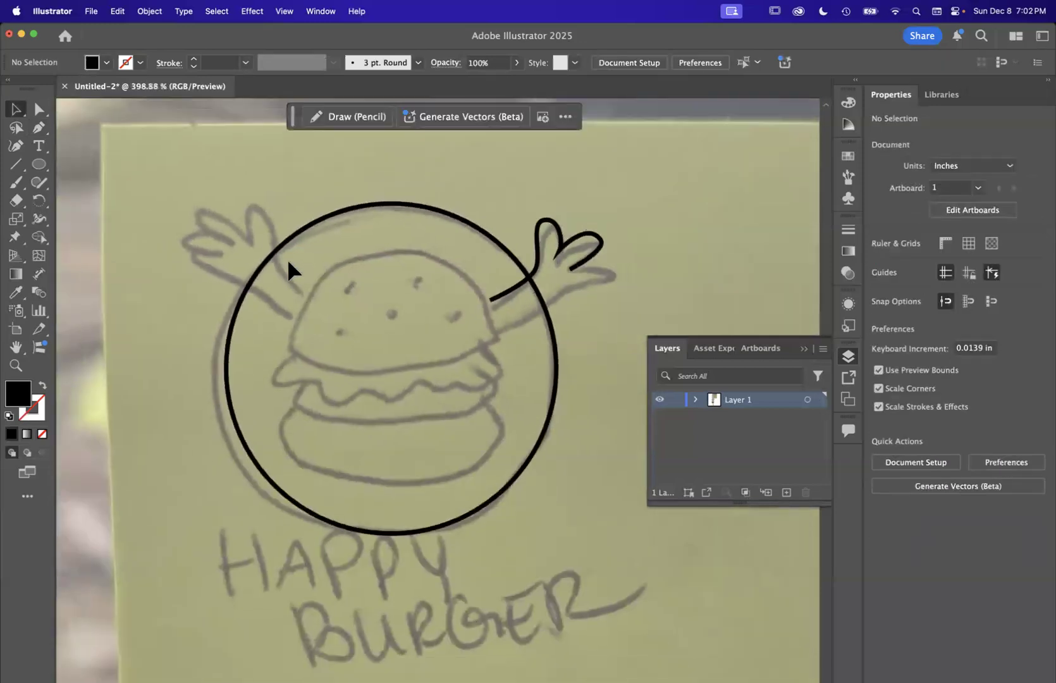
Trace the right-hand arm's lower edge and lowest finger with a black stroke and no fill, joining it to the traced second finger.
left_click(38, 129)
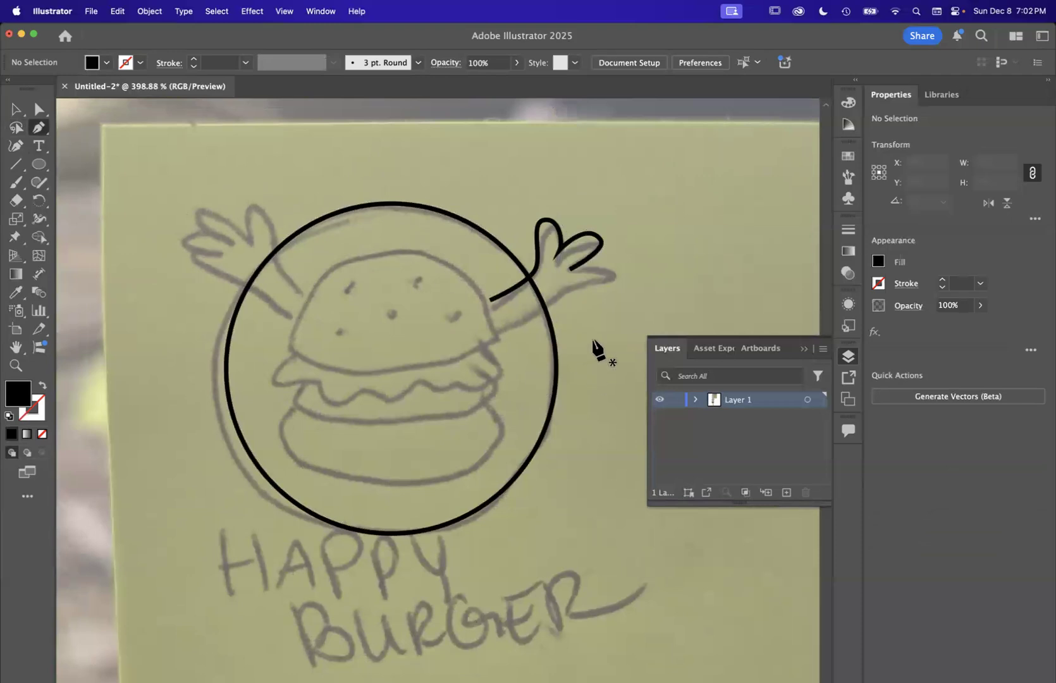
scroll(597, 353, "up", 6)
left_click(382, 384)
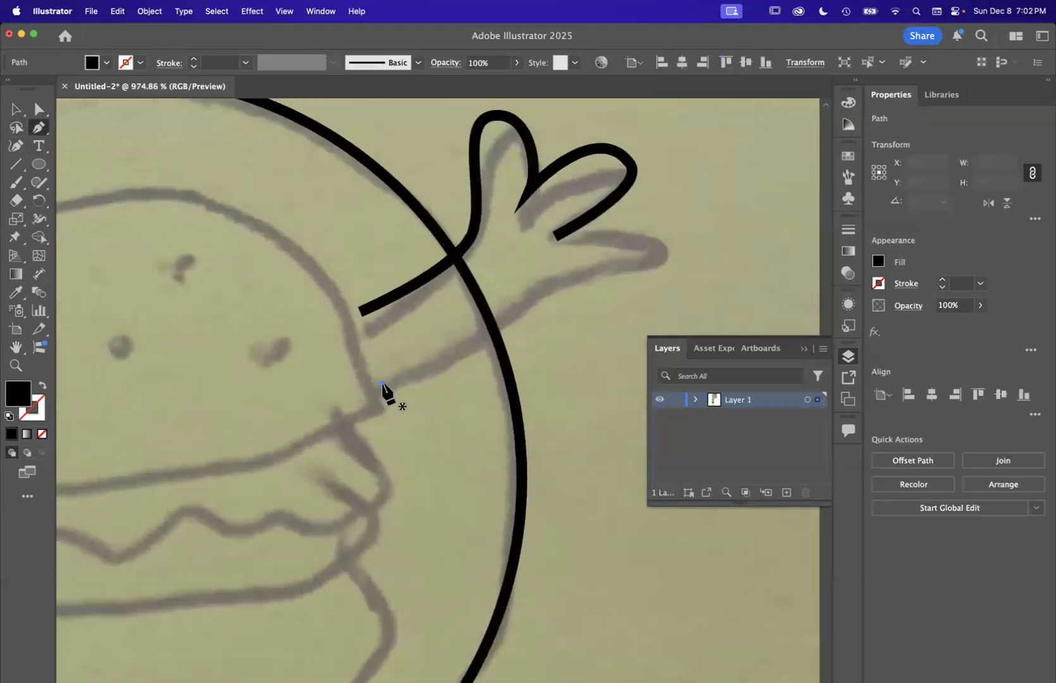
scroll(405, 374, "right", 5)
scroll(405, 373, "up", 2)
left_click(466, 345)
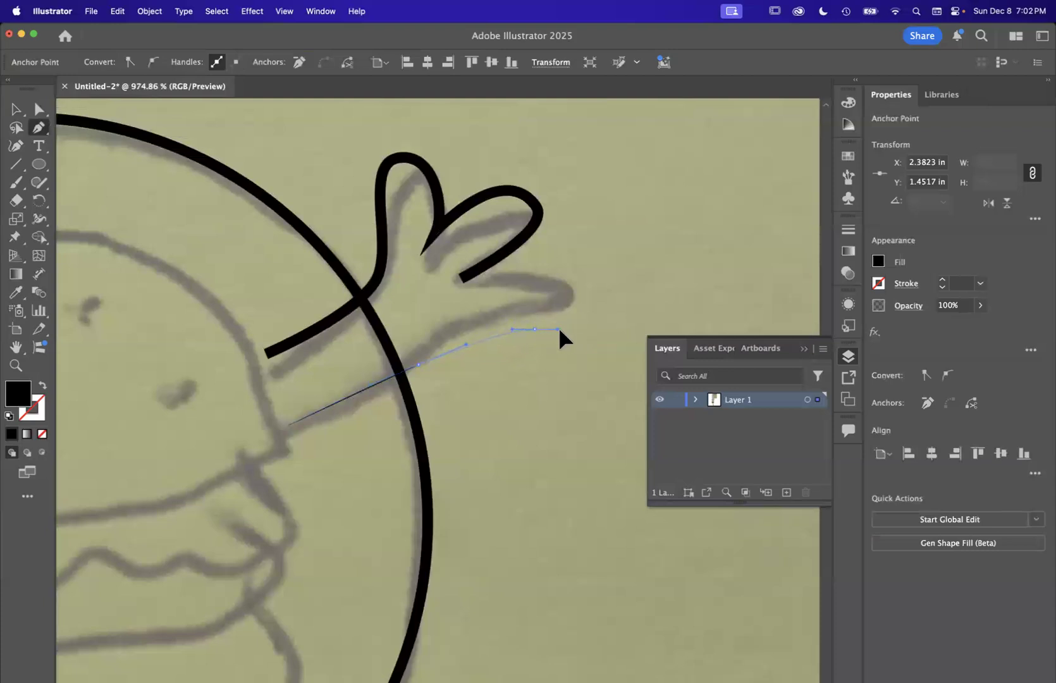
left_click_drag(588, 330, 589, 330)
mouse_move(547, 279)
left_mouse_down()
mouse_move(30, 392)
mouse_move(43, 385)
left_mouse_up()
left_click(41, 385)
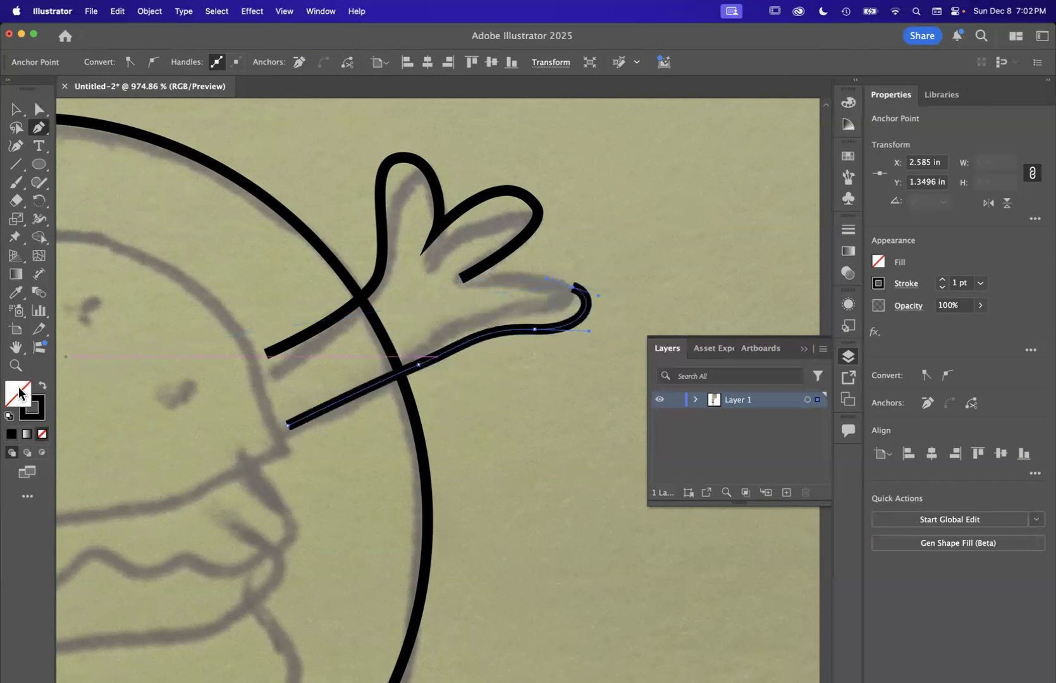
left_click(462, 278)
Extend the middle finger outward, adjust its curve, and lower the anchor in the gap beside the thumb.
key("a")
left_click_drag(537, 206, 581, 224)
mouse_move(545, 166)
left_mouse_down()
mouse_move(536, 163)
mouse_move(545, 177)
left_mouse_up()
left_click(438, 234)
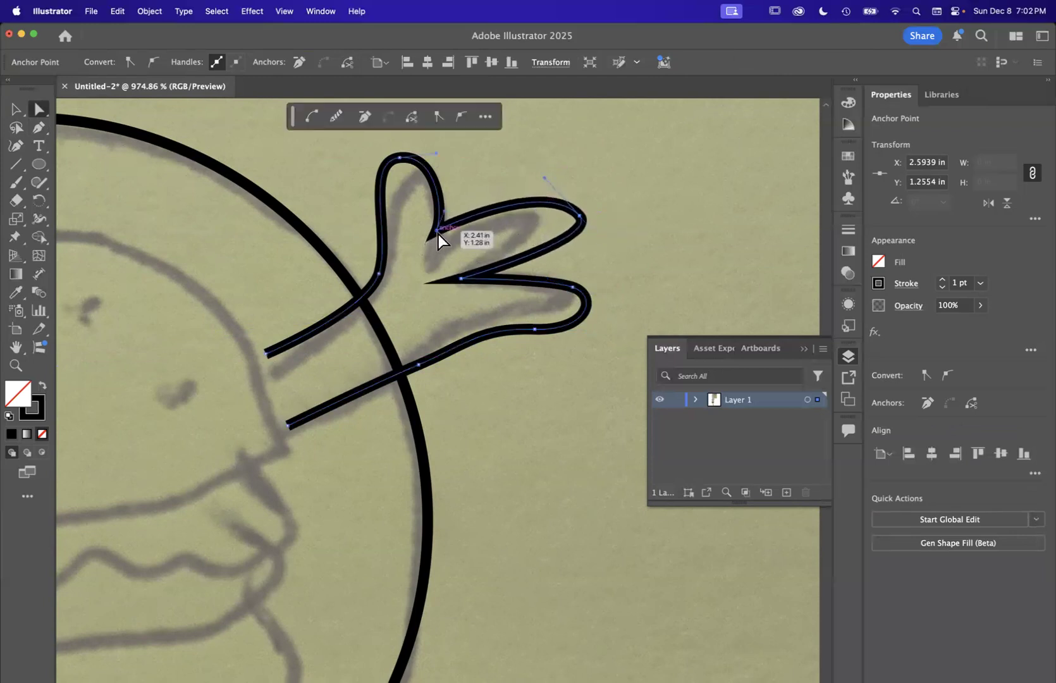
left_click_drag(438, 235, 438, 243)
scroll(435, 248, "down", 5)
left_click(502, 382)
scroll(501, 383, "left", 3)
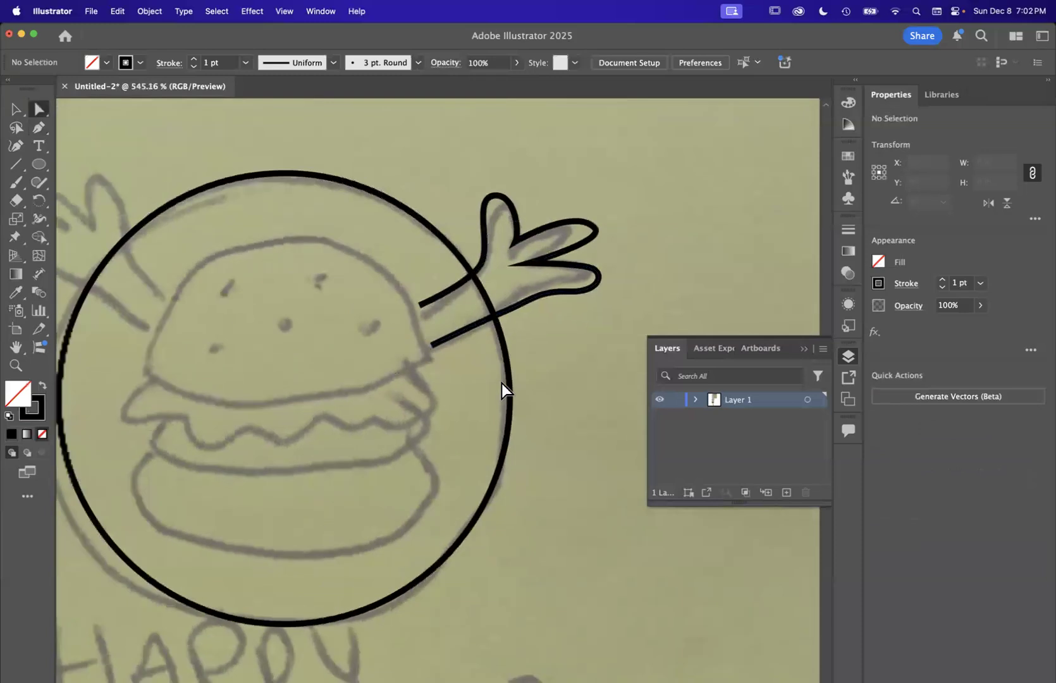
Delete the anchor point between the two outer fingers, opening the hand outline there.
scroll(502, 382, "left", 6)
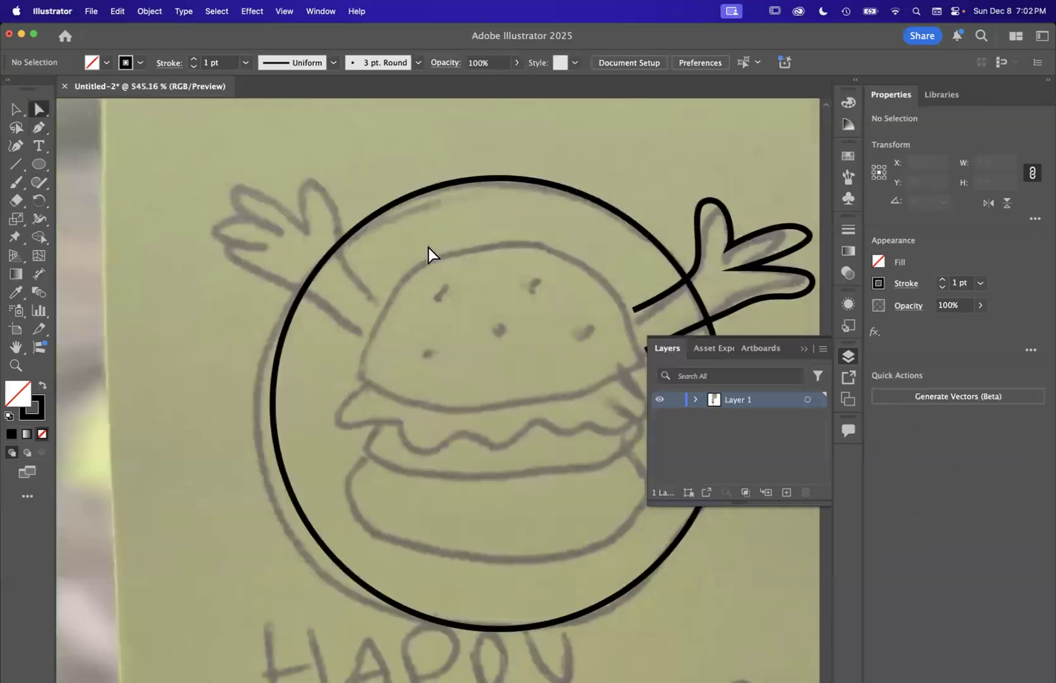
scroll(428, 247, "right", 7)
left_click(511, 302)
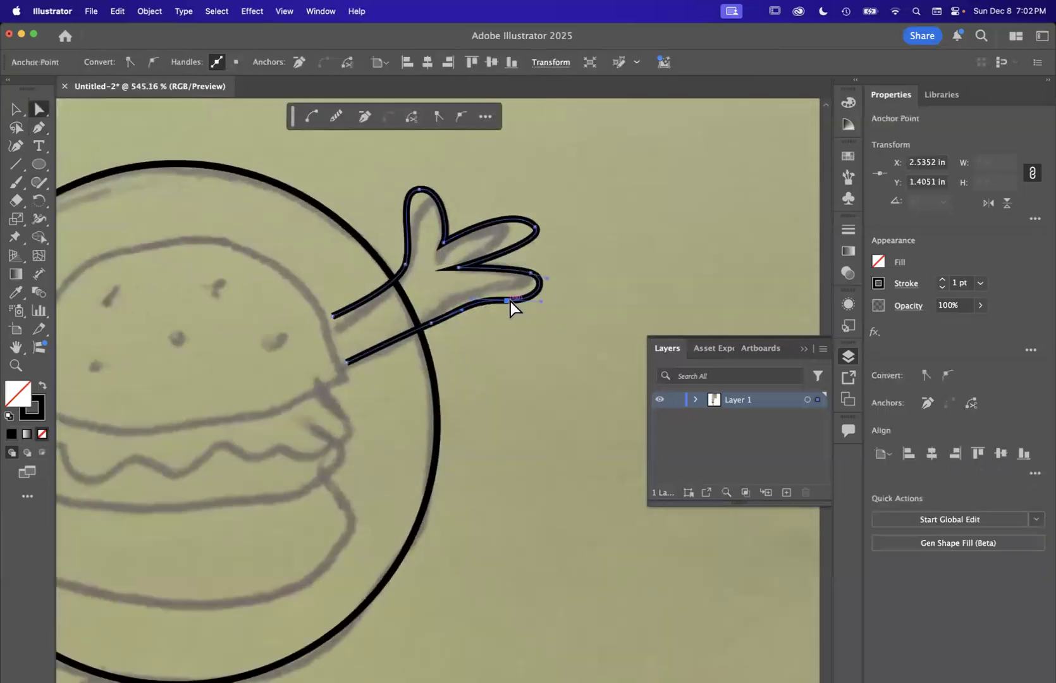
scroll(511, 302, "up", 3)
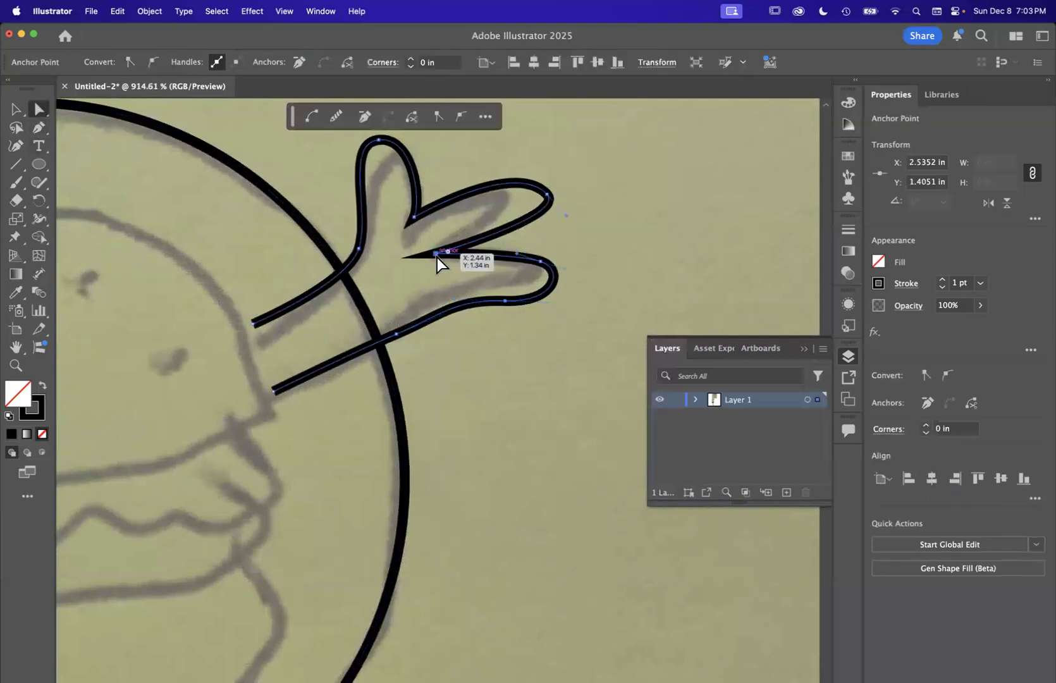
key("BackSpace")
left_click(484, 265)
Draw an extra finger in the opening with the Pen tool and connect it to the lowest finger.
left_click(32, 129)
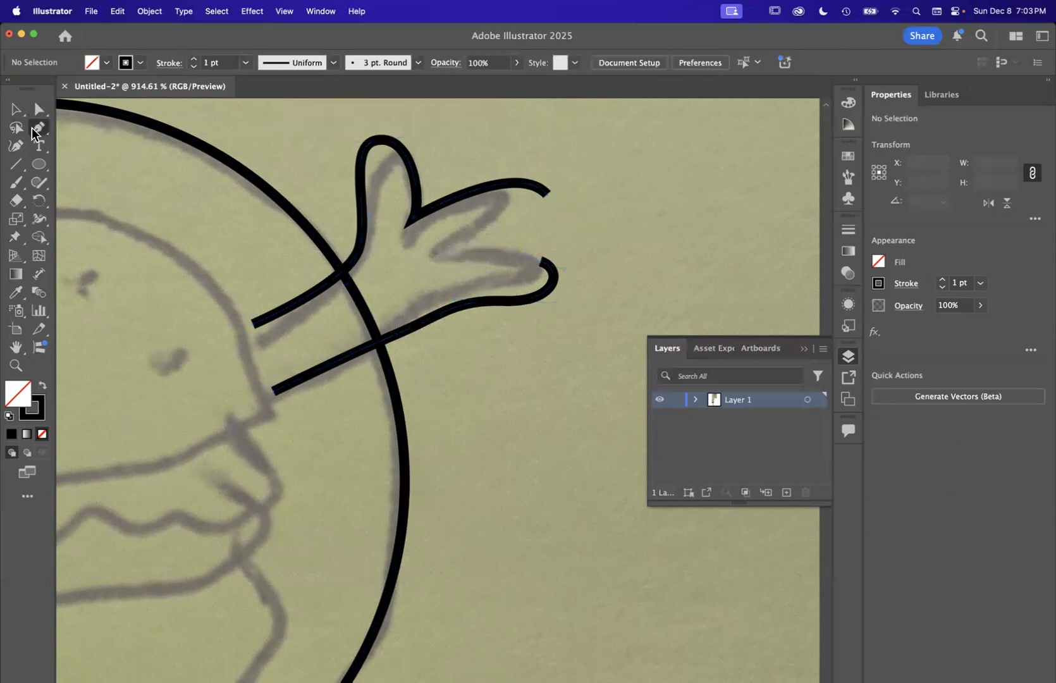
left_click(547, 193)
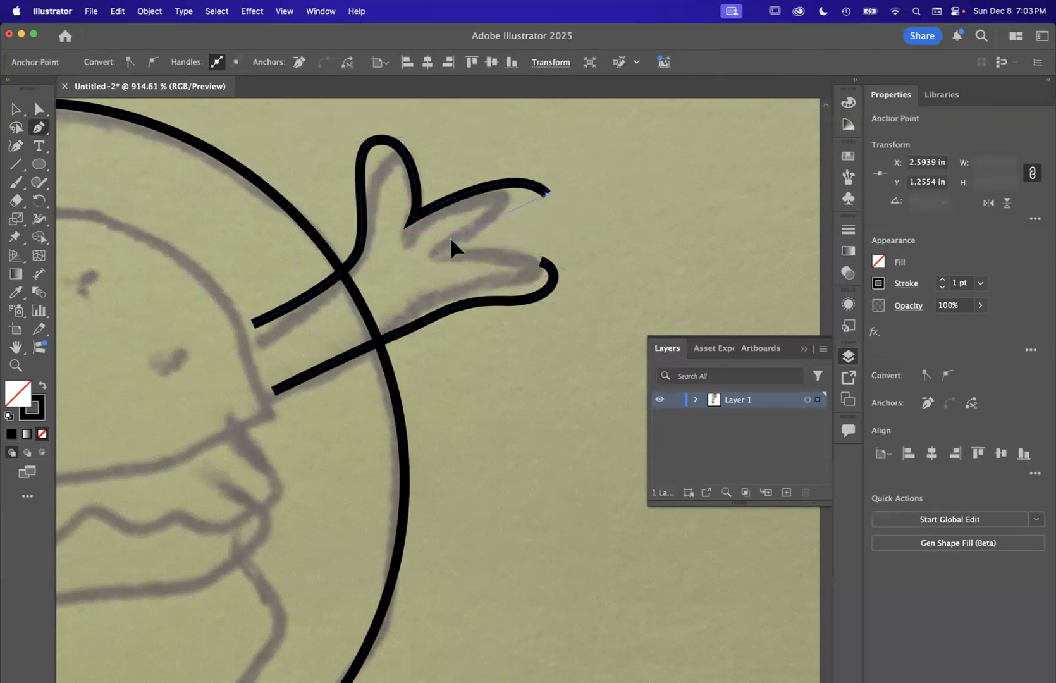
left_click_drag(342, 261, 342, 261)
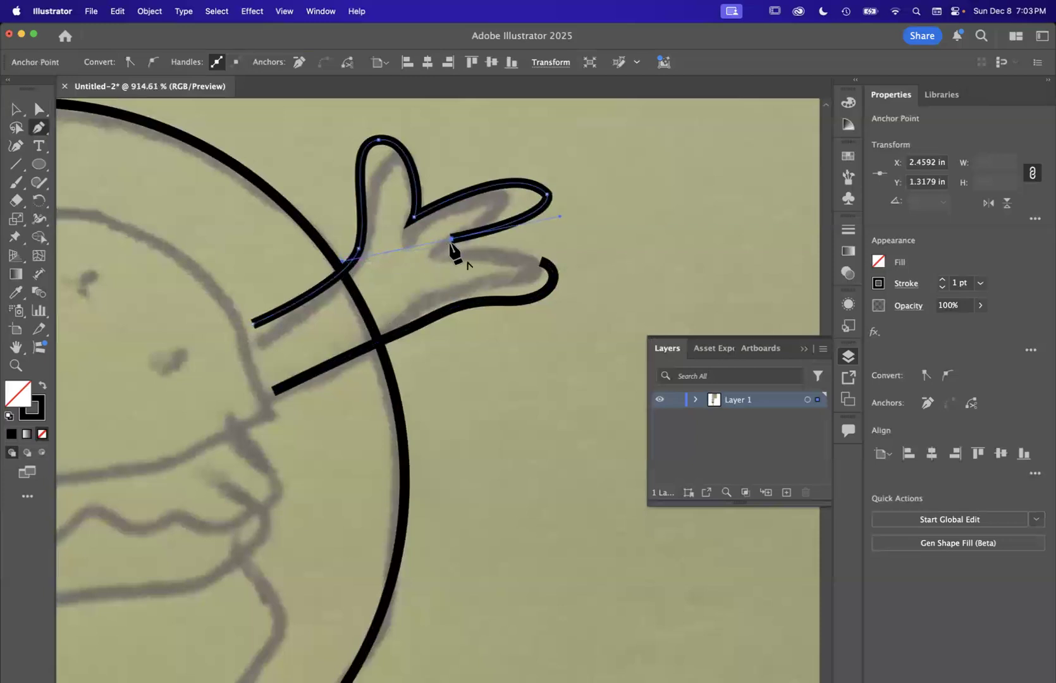
left_click_drag(560, 217, 567, 222, "alt")
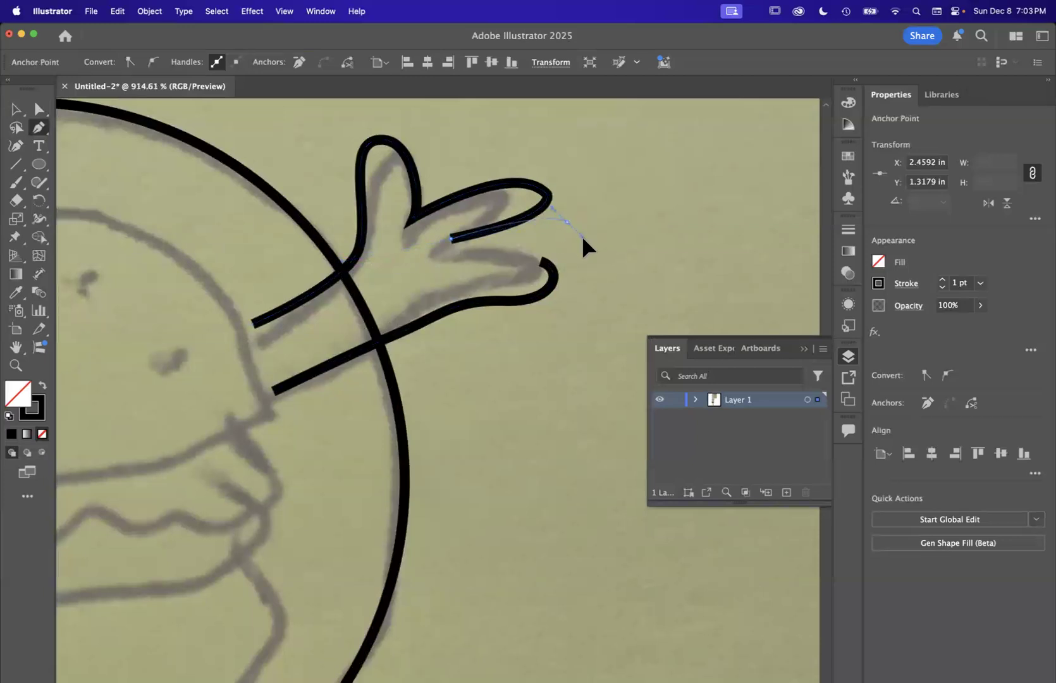
left_click_drag(444, 259, 452, 271)
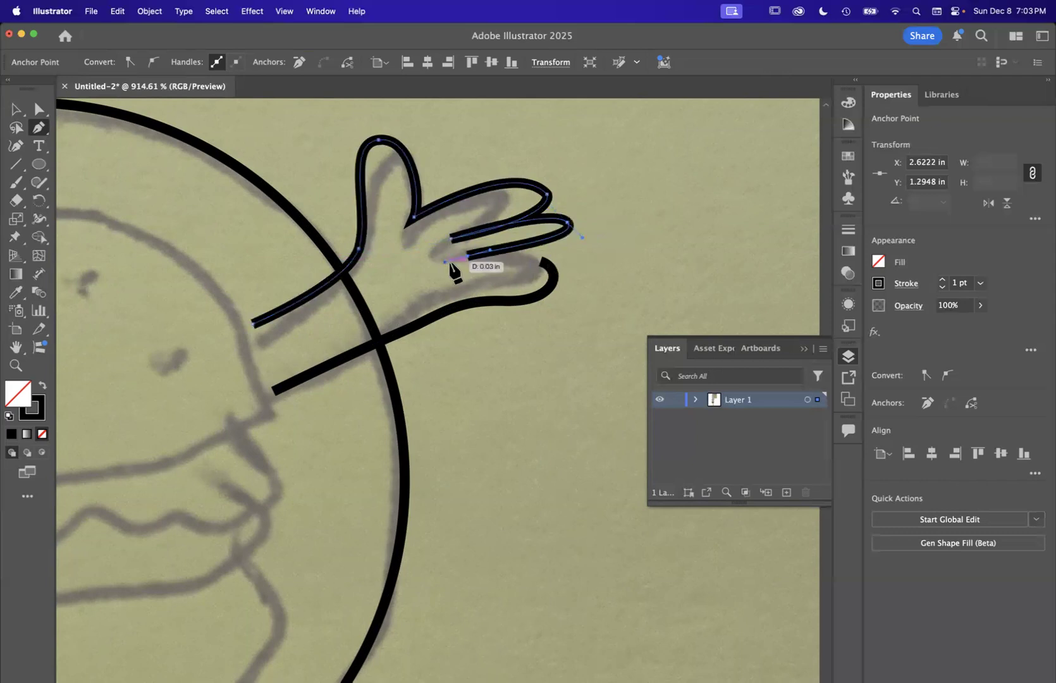
left_click(468, 256)
left_click(541, 262)
Move the anchors of the new finger and the lowest finger downward to space the fingers more evenly.
left_click(38, 109)
left_click_drag(469, 258, 467, 274)
left_click_drag(544, 263, 541, 278)
left_click_drag(568, 222, 569, 242)
left_click_drag(501, 306, 500, 319)
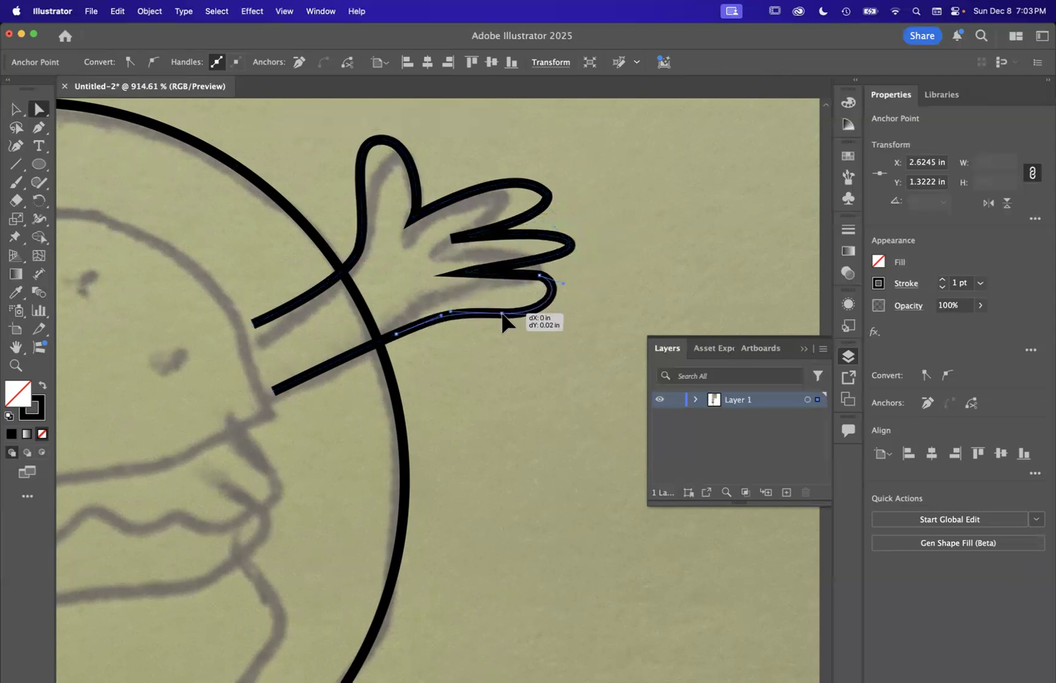
Move the upper anchor of the lowest finger and the tip of the finger above it slightly outward and down.
left_click_drag(541, 278, 554, 285)
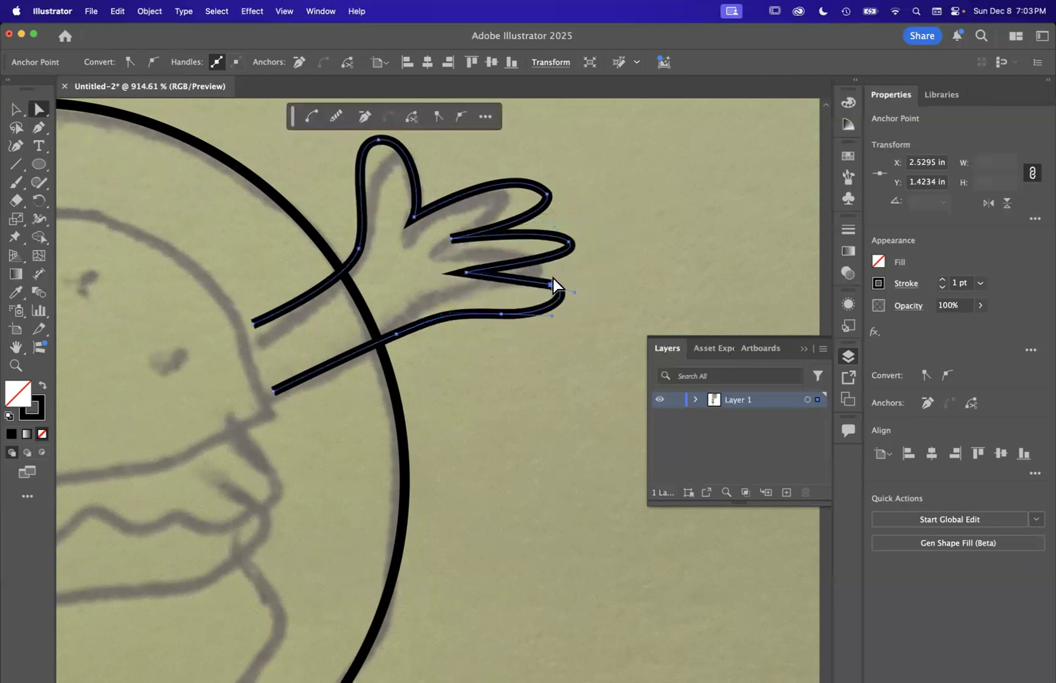
left_click_drag(571, 243, 581, 251)
left_click(623, 235)
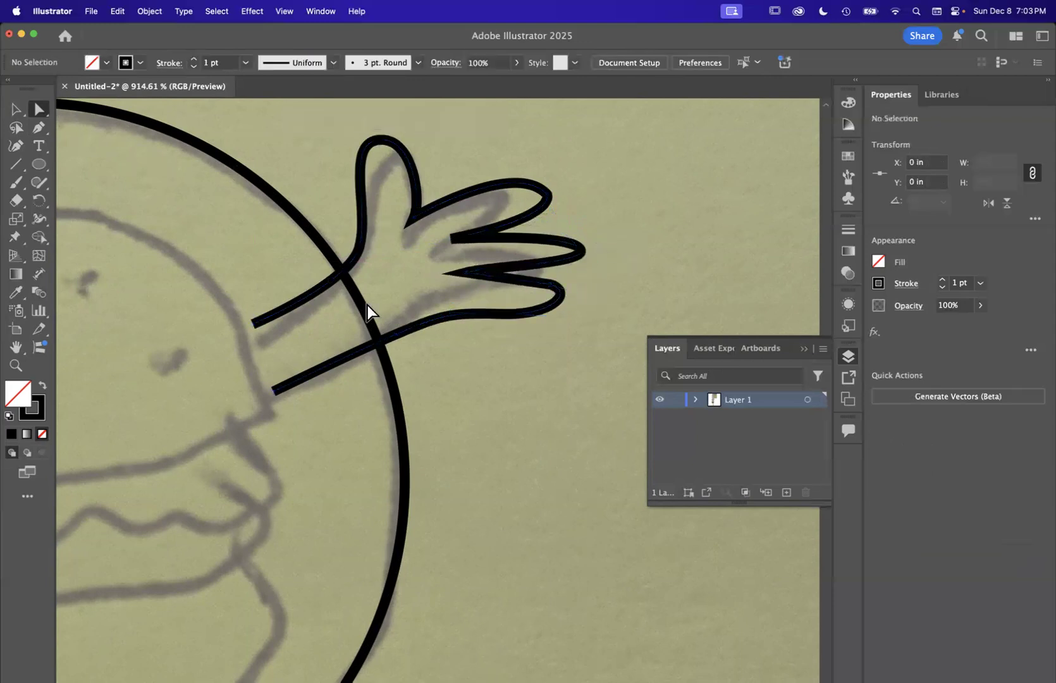
Draw a black-filled circle about 0.65 in wide with no stroke on the blank canvas beside the sketch photo.
scroll(367, 305, "down", 5)
scroll(367, 304, "down", 5)
scroll(487, 380, "up", 3)
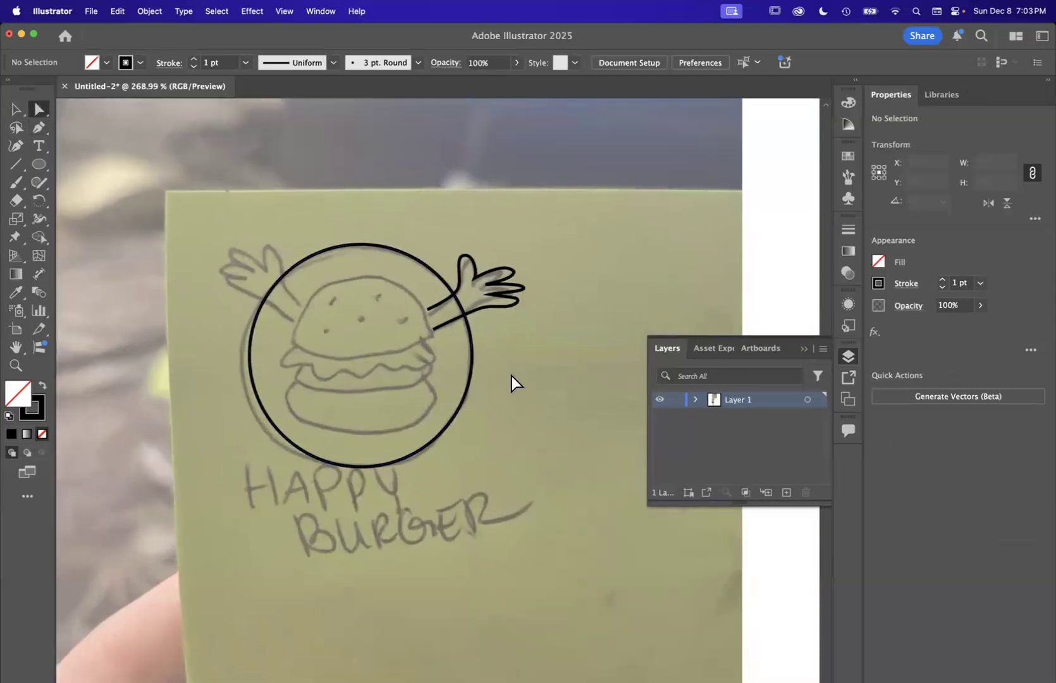
scroll(487, 376, "right", 3)
scroll(487, 376, "down", 1)
scroll(464, 377, "left", 4)
scroll(464, 377, "up", 3)
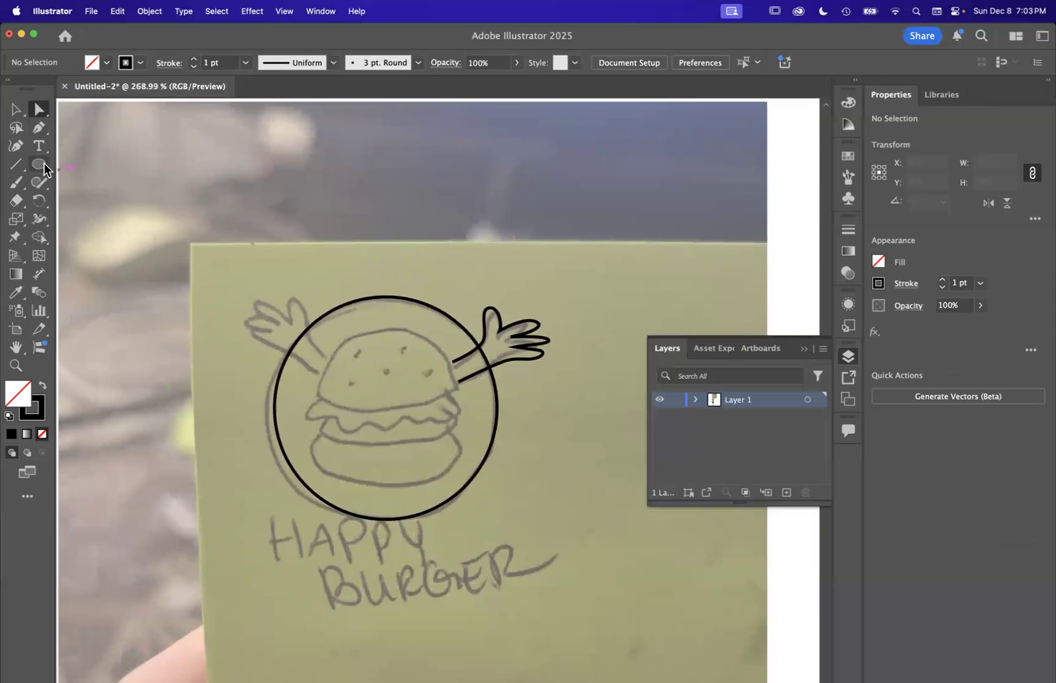
scroll(438, 383, "down", 3)
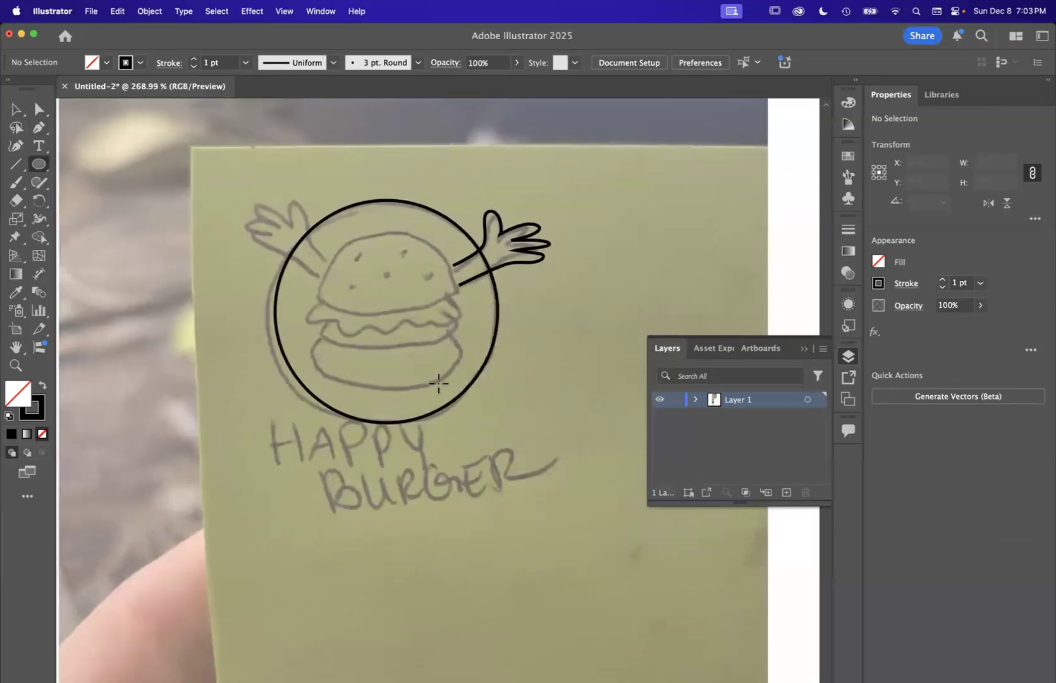
scroll(439, 383, "down", 1)
scroll(439, 383, "up", 2)
scroll(439, 383, "down", 4)
scroll(439, 384, "right", 9)
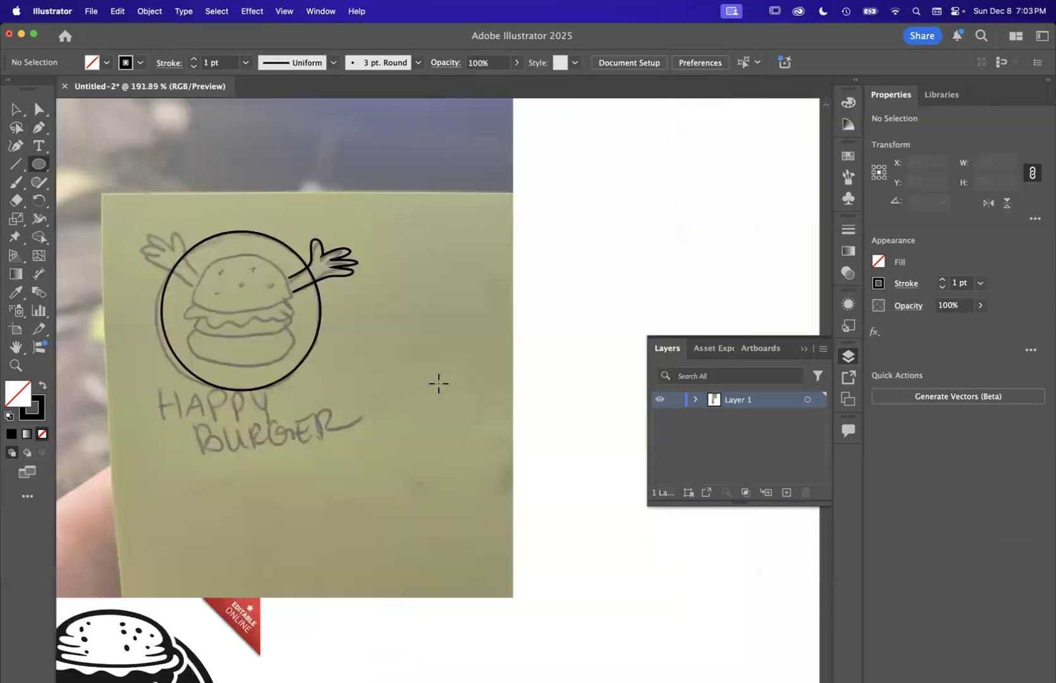
scroll(439, 384, "right", 4)
scroll(439, 383, "up", 1)
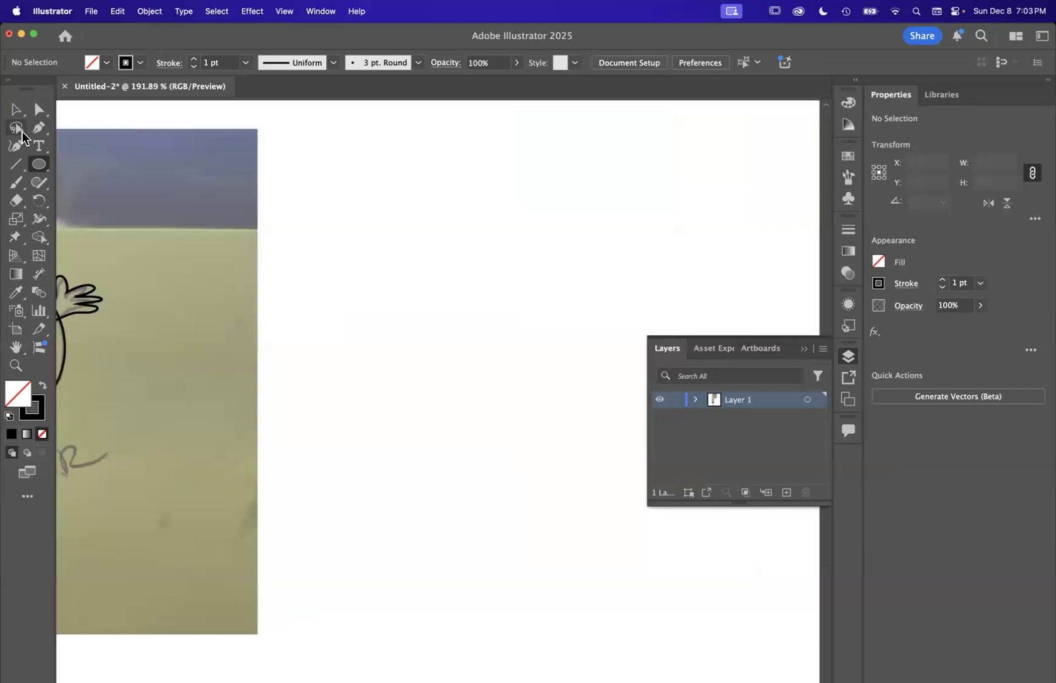
left_click(40, 387)
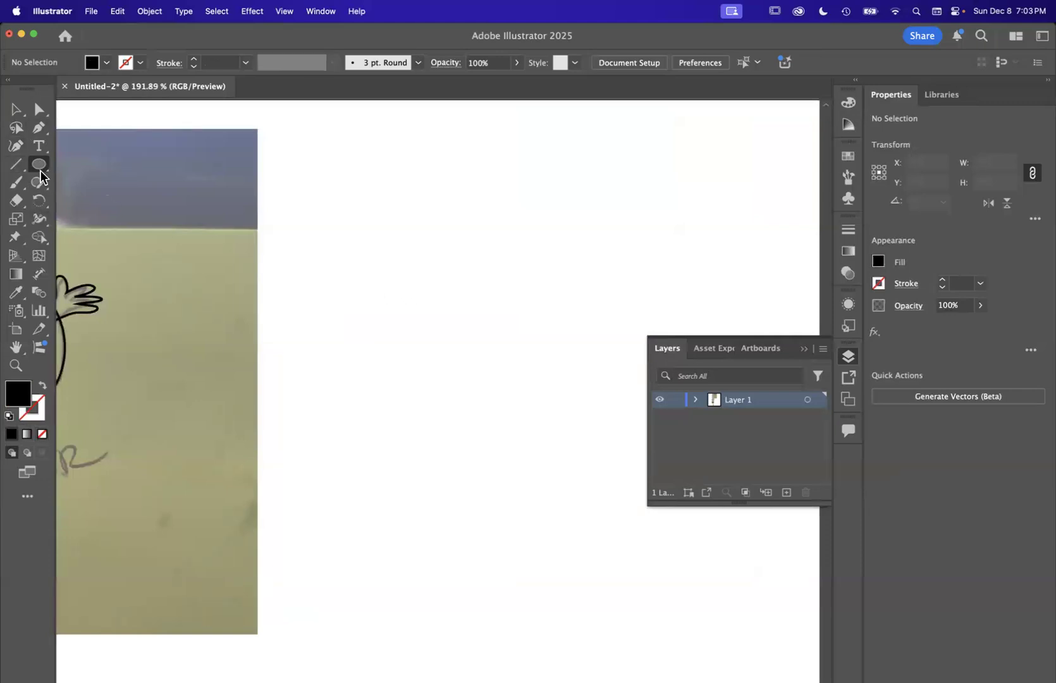
left_click_drag(336, 238, 386, 285)
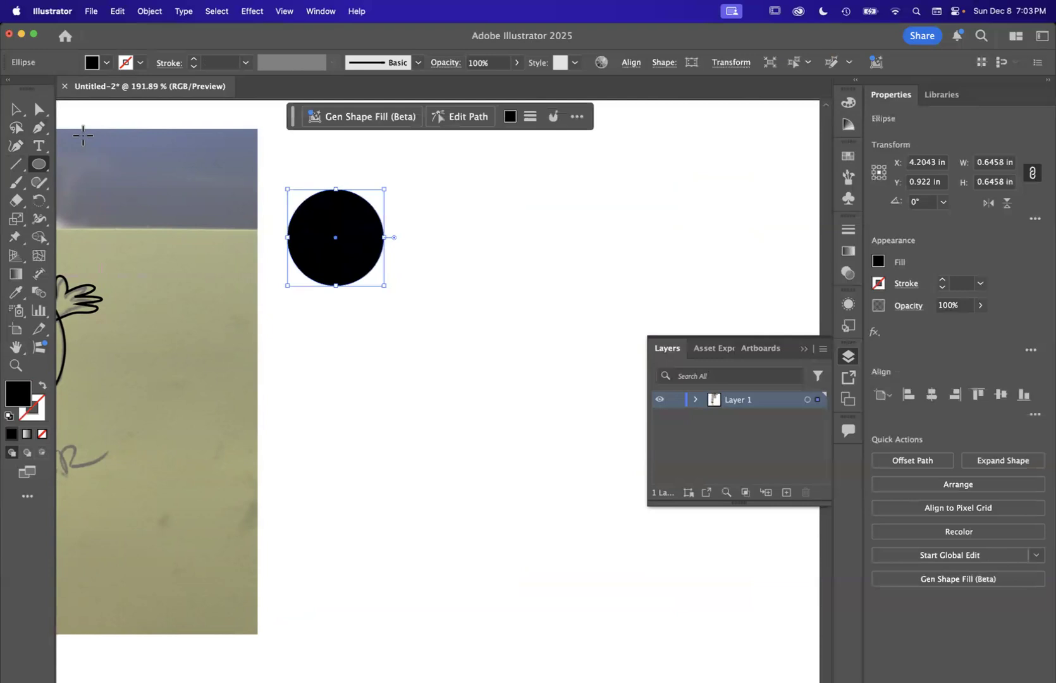
Reposition the black circle farther from the photo and duplicate it straight below so the two circles slightly overlap.
key("v")
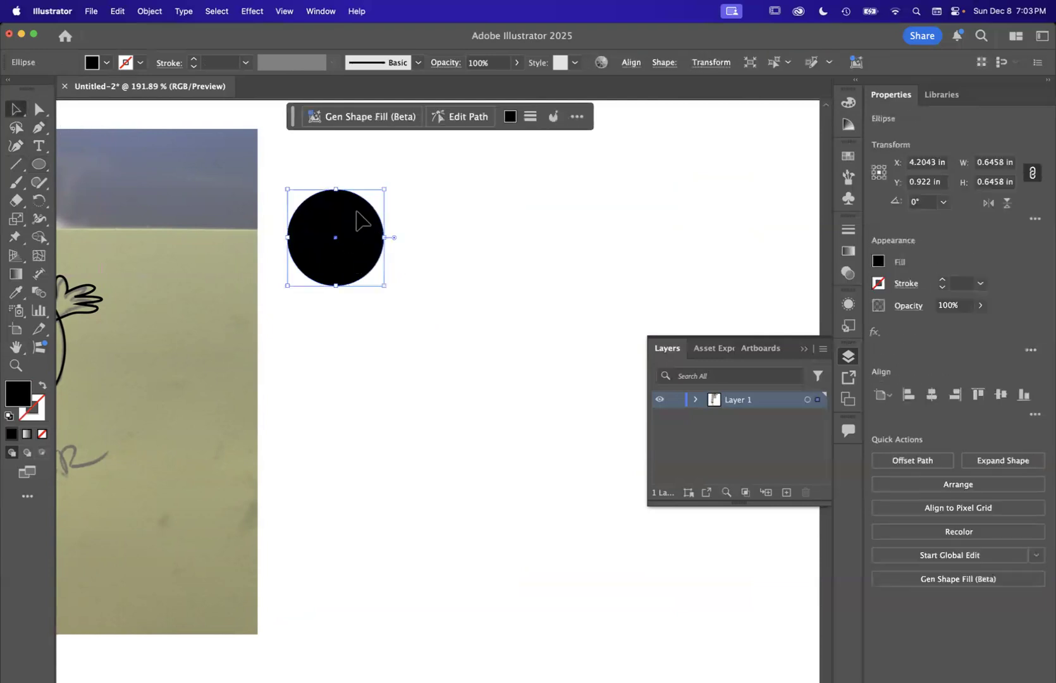
left_click_drag(359, 219, 444, 281)
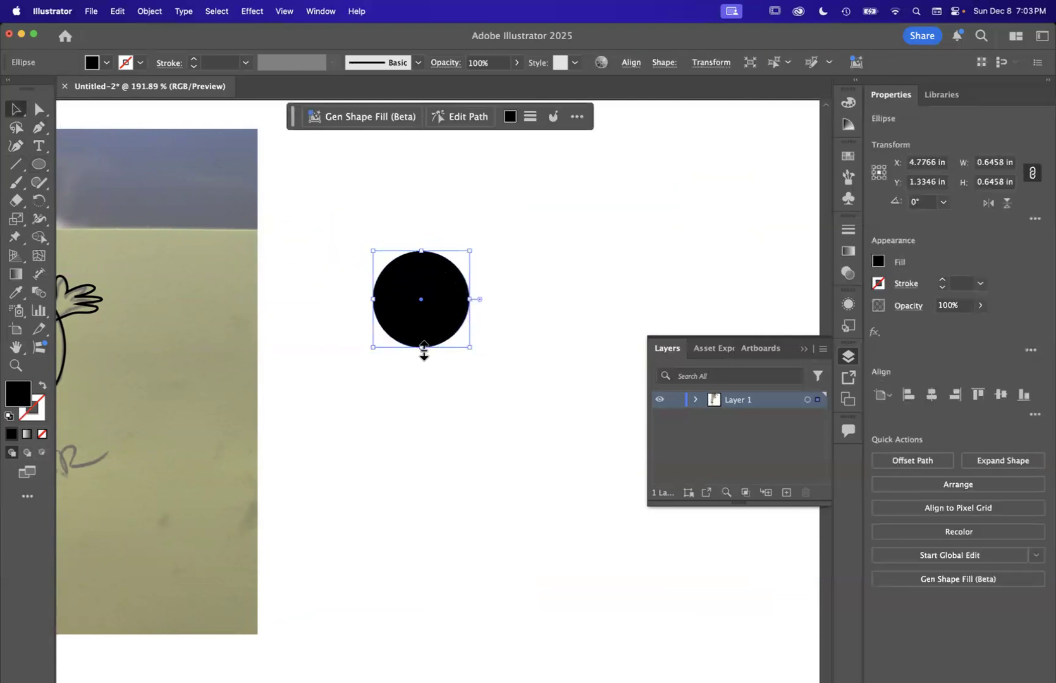
left_click_drag(445, 288, 446, 375)
left_click(443, 310, "shift")
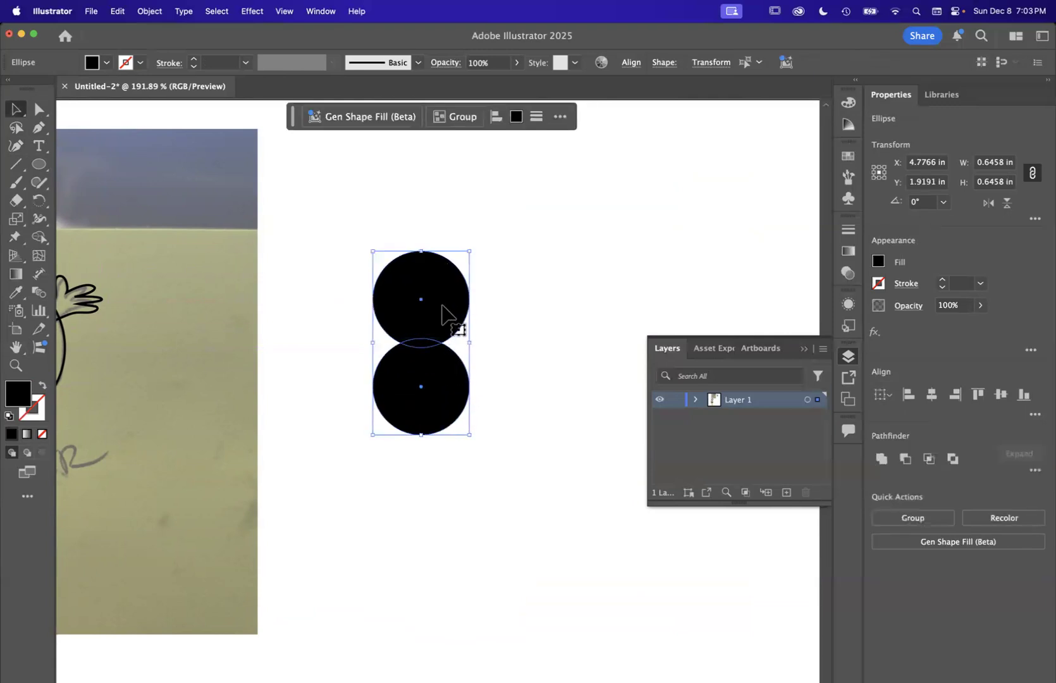
left_click(443, 395, "shift")
left_click(502, 408)
Reshape the facing anchors of both circles, flattening the upper circle's bottom and the lower circle's top into two bun halves.
left_click_drag(502, 408, 342, 257)
left_click(344, 262)
left_click(429, 395)
left_click(428, 395, "shift")
left_click(415, 267)
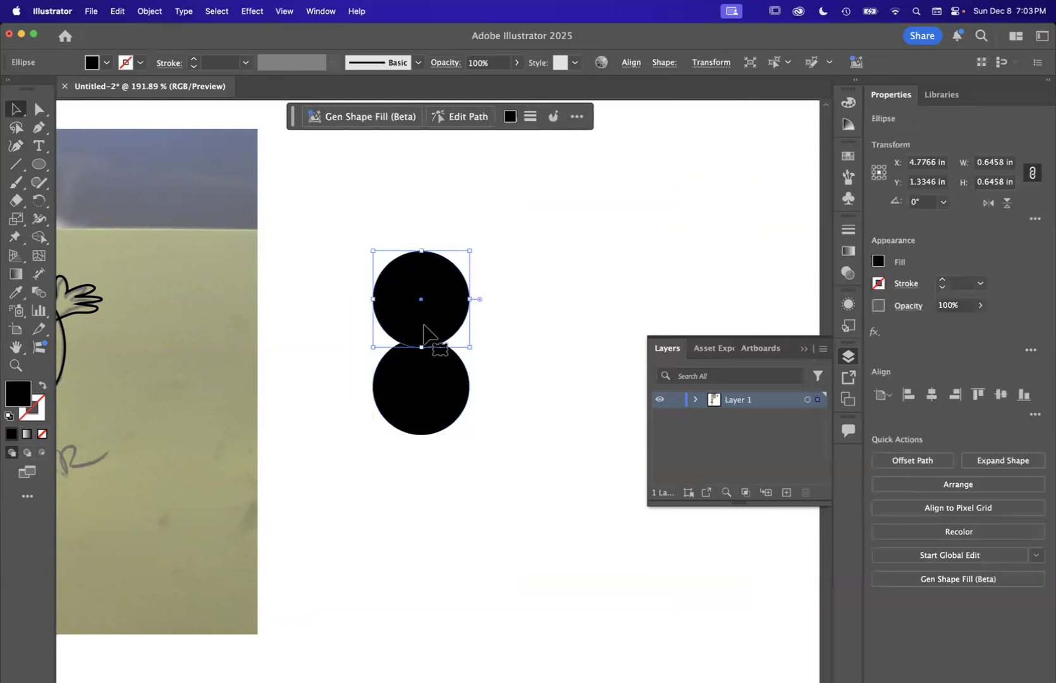
key("a")
mouse_move(424, 352)
left_mouse_down()
mouse_move(425, 324)
mouse_move(422, 382)
mouse_move(436, 368)
left_mouse_up()
left_click(437, 331)
left_click(417, 344)
Squash the lower bun half vertically from its bottom edge to about 0.27 in high, keeping its width.
left_click(16, 109)
left_click(433, 366)
scroll(488, 336, "up", 3)
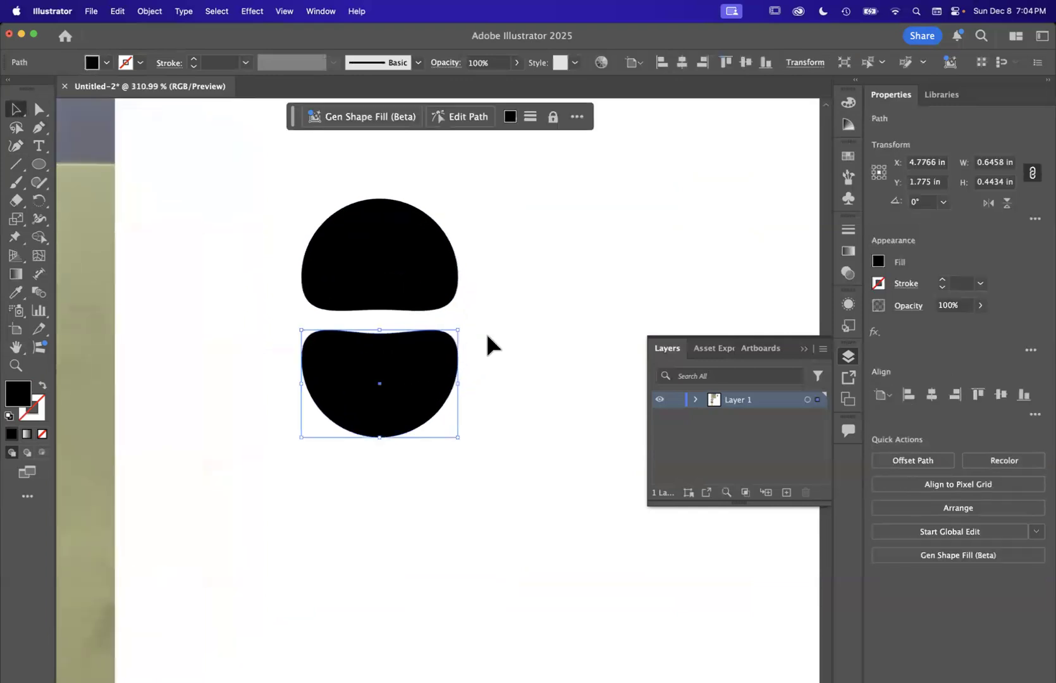
scroll(488, 341, "up", 3)
scroll(488, 345, "down", 2)
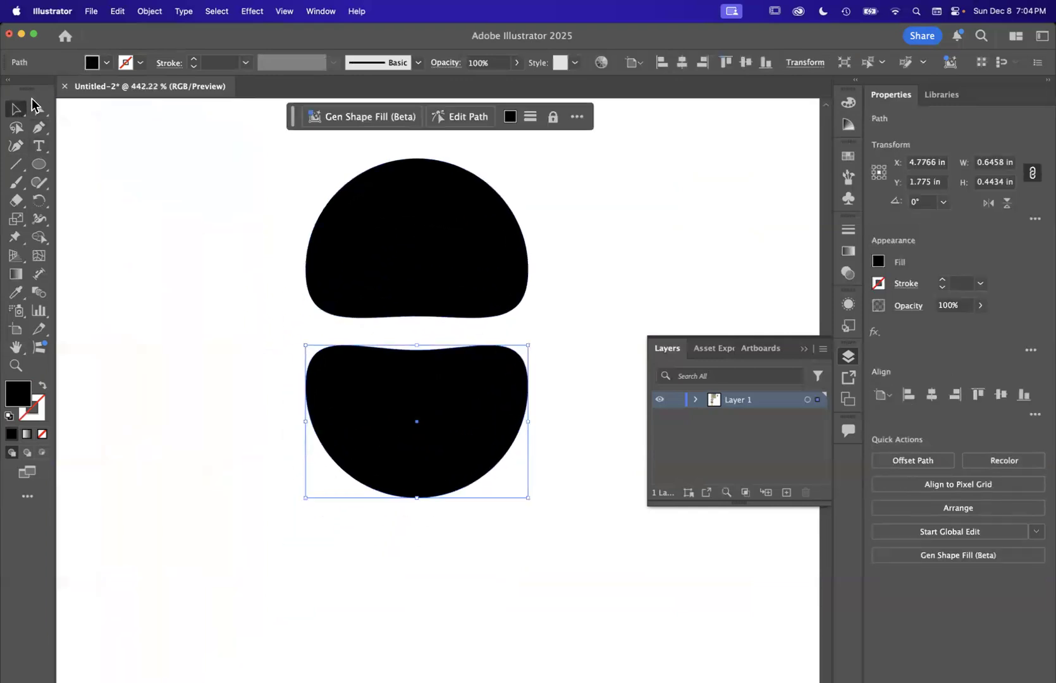
left_click(159, 184)
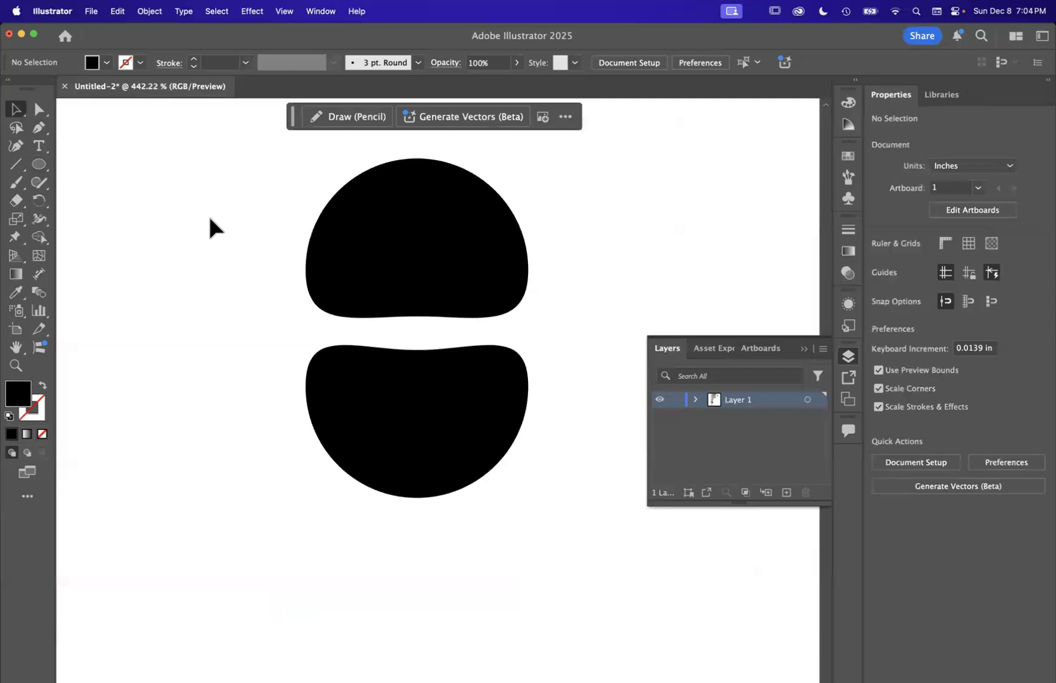
left_click(412, 422)
left_click_drag(417, 497, 417, 436)
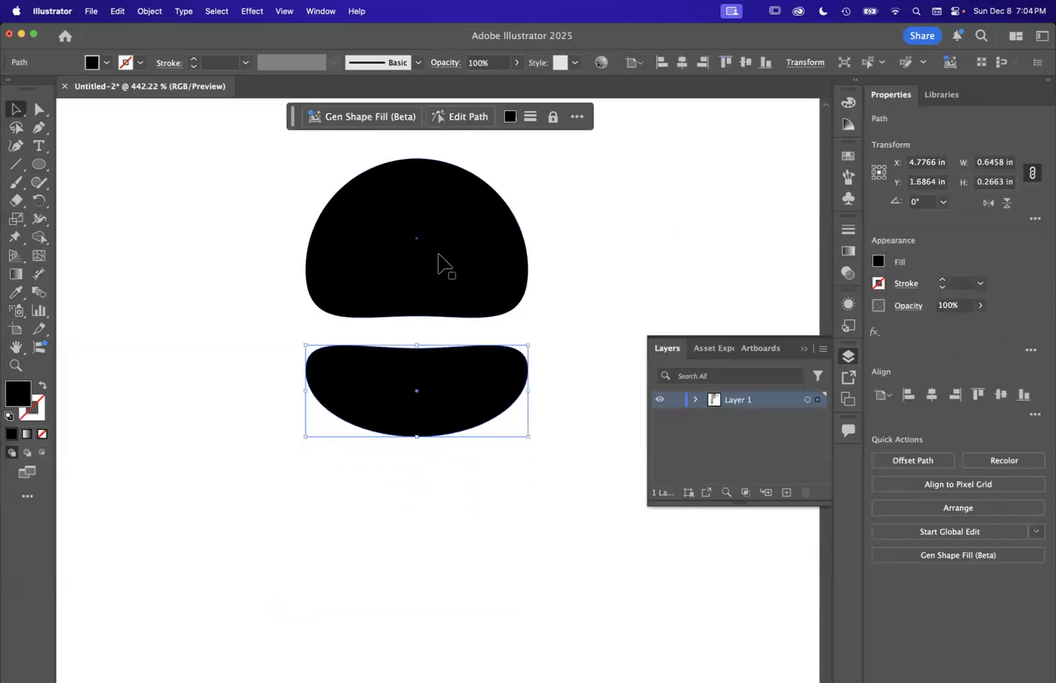
left_click(588, 278)
Convert both bun halves to unfilled 1 pt black outlines and place a copy over the sketched burger inside the circle.
scroll(588, 278, "down", 5)
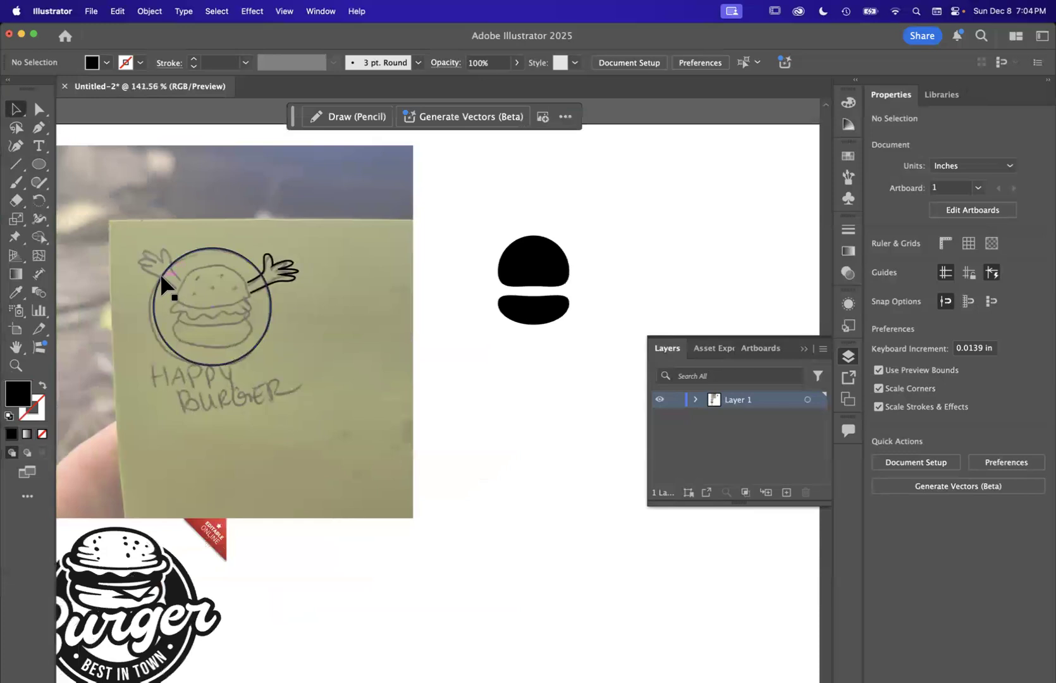
left_click(532, 279)
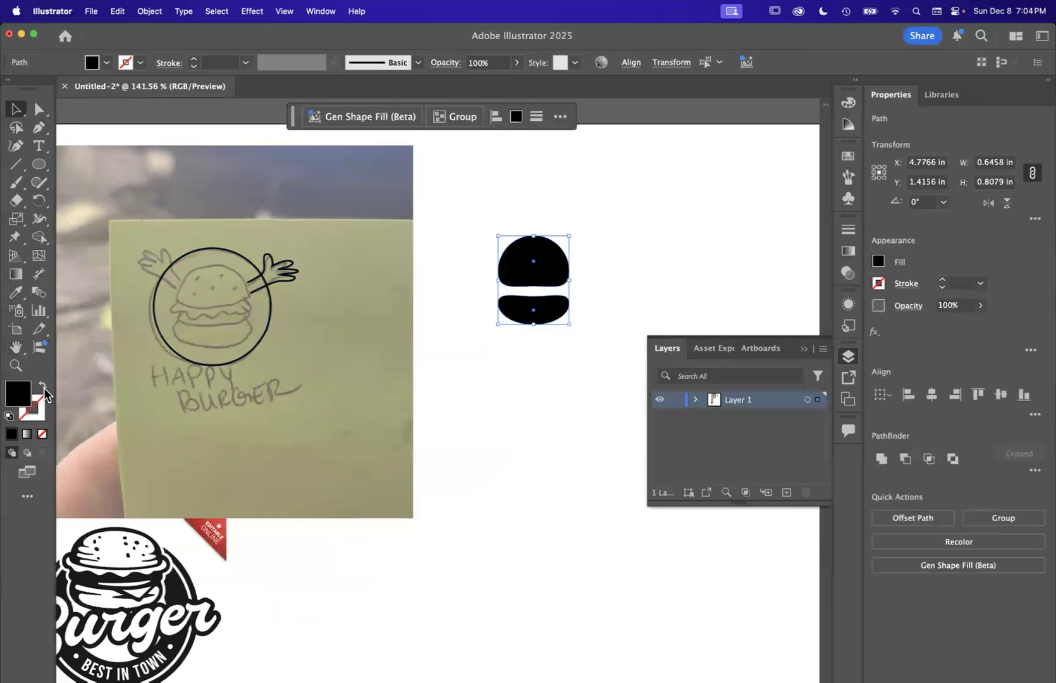
left_click(43, 387)
mouse_move(557, 245)
left_mouse_down()
mouse_move(236, 276)
mouse_move(206, 310)
left_mouse_up()
scroll(207, 317, "up", 5)
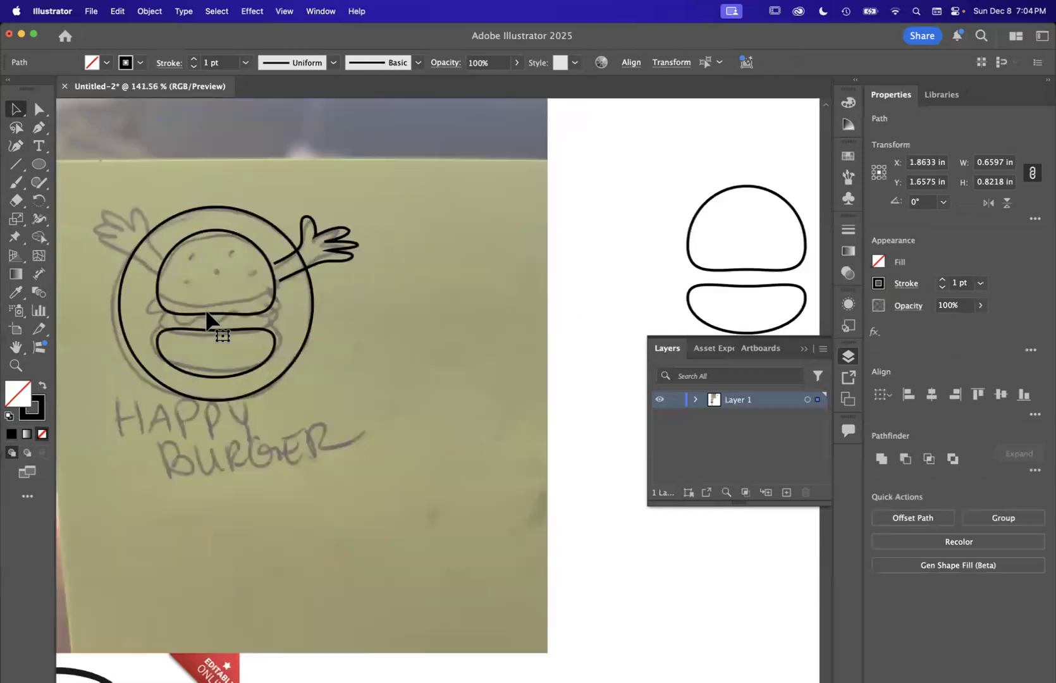
left_click_drag(317, 304, 452, 325)
left_click(535, 338)
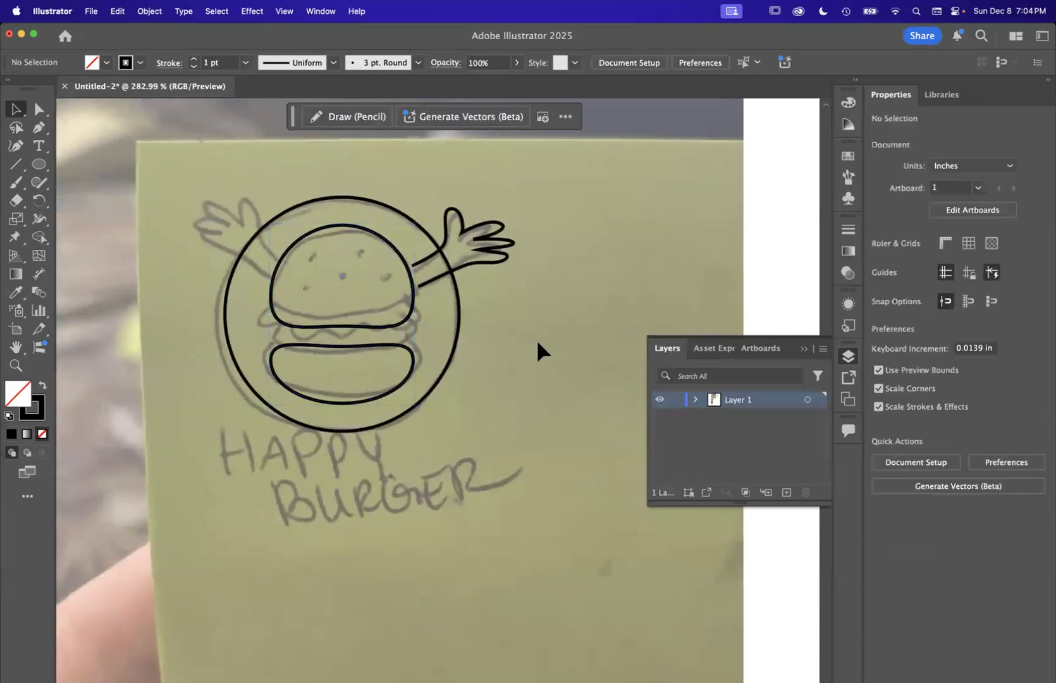
Draw a closed wavy lettuce outline with the Pen tool across the lower part of the top bun, extending past both sides.
scroll(216, 341, "up", 5)
scroll(399, 297, "right", 2)
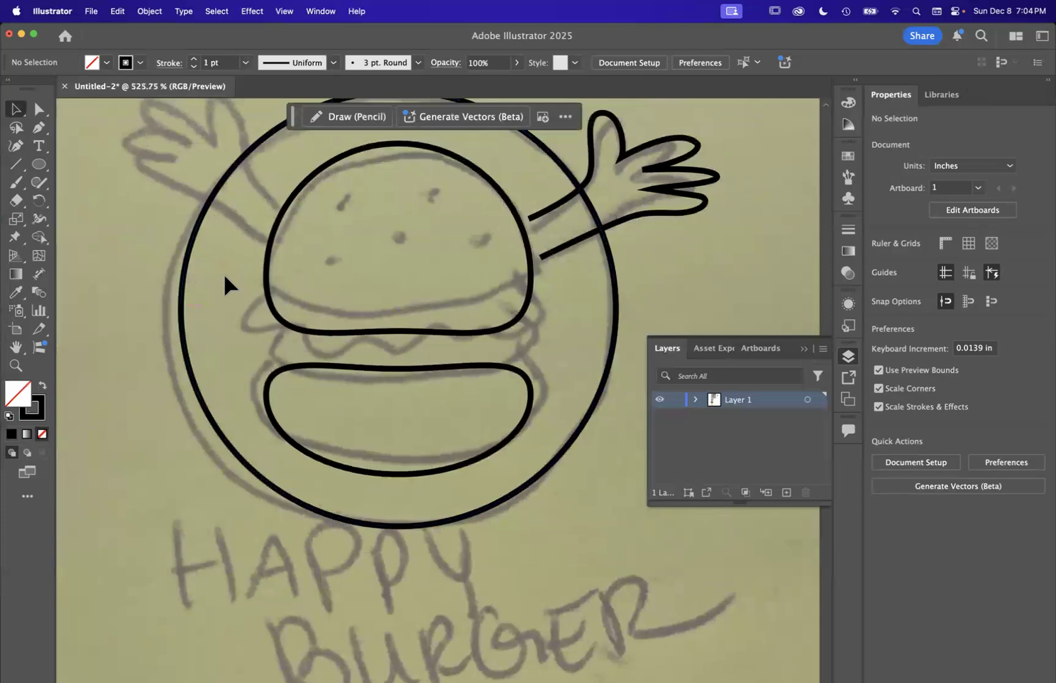
left_click(47, 126)
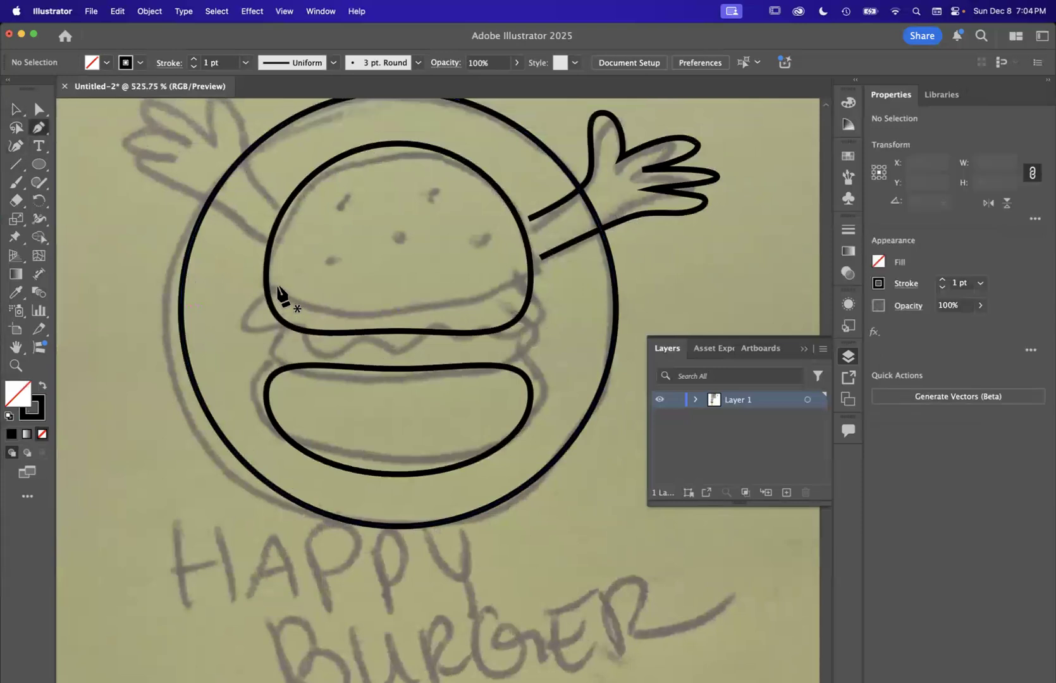
left_click(260, 290)
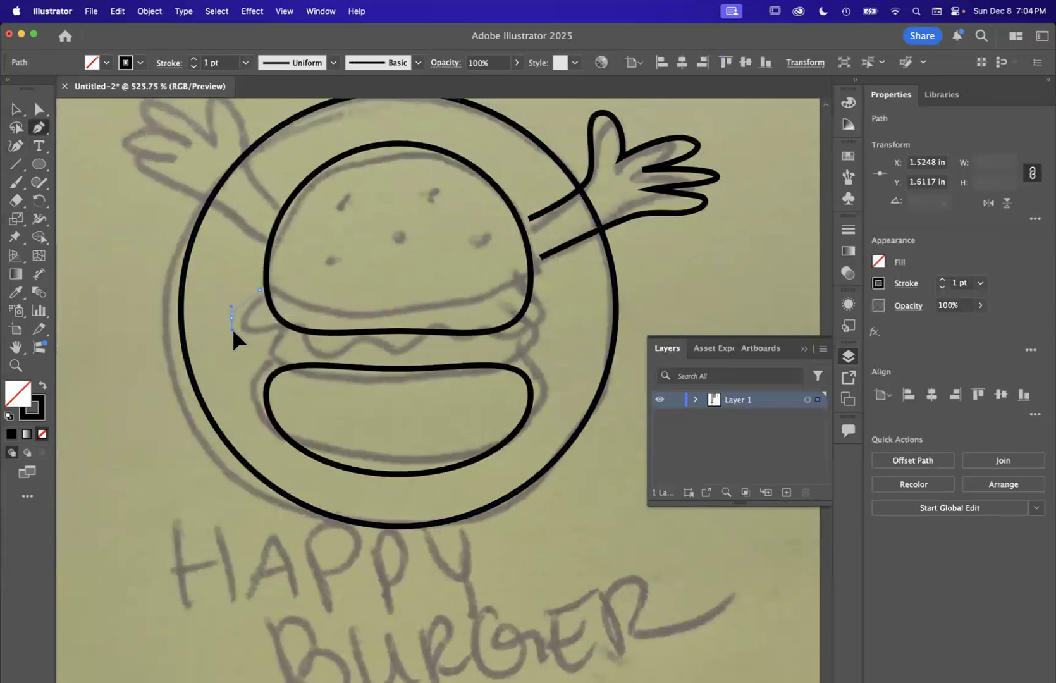
left_click_drag(232, 328, 233, 330)
left_click_drag(321, 347, 387, 349)
left_click_drag(405, 356, 439, 346)
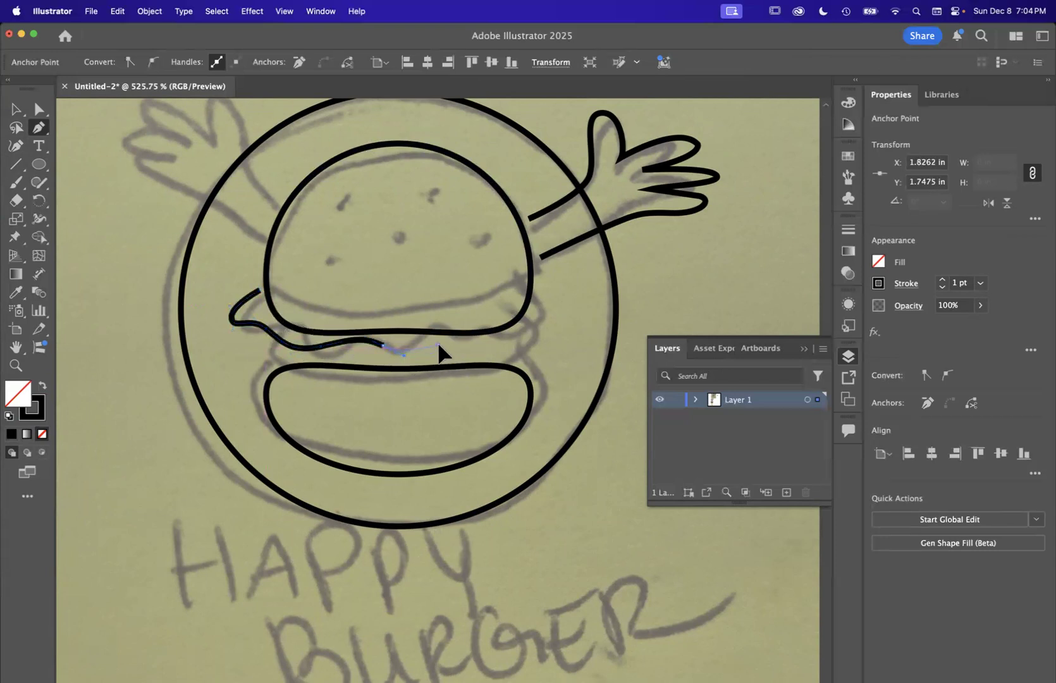
left_click_drag(508, 343, 565, 317)
left_click_drag(543, 290, 356, 313)
left_click_drag(306, 304, 285, 300)
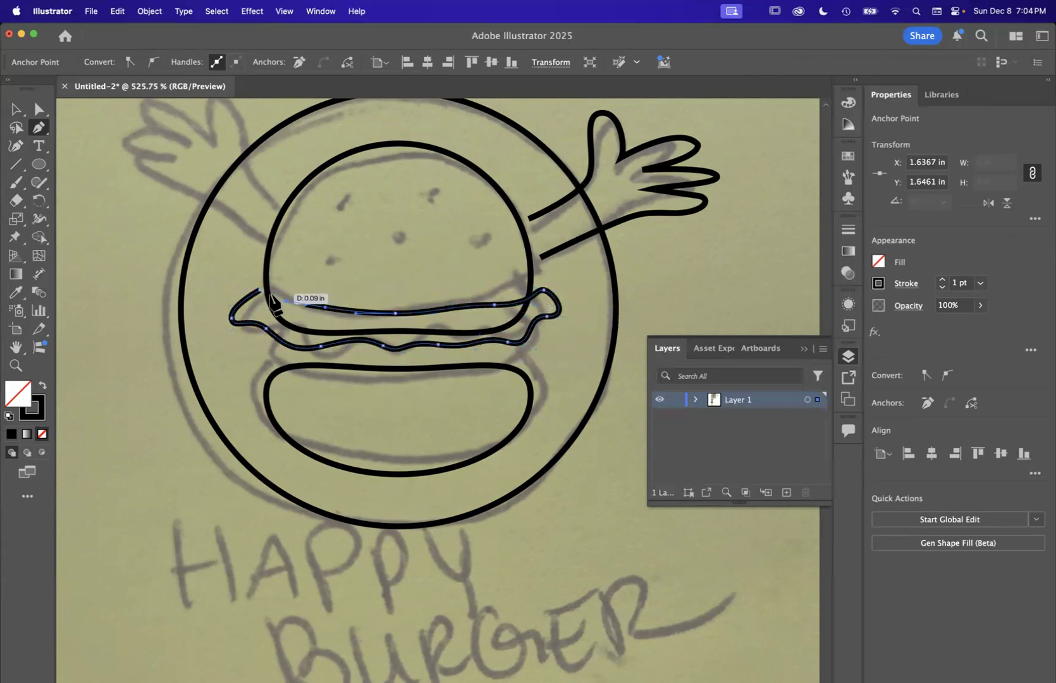
left_click(260, 291)
Place a duplicate of the lettuce outline on the empty paper area beyond the raised hand.
left_click(19, 112)
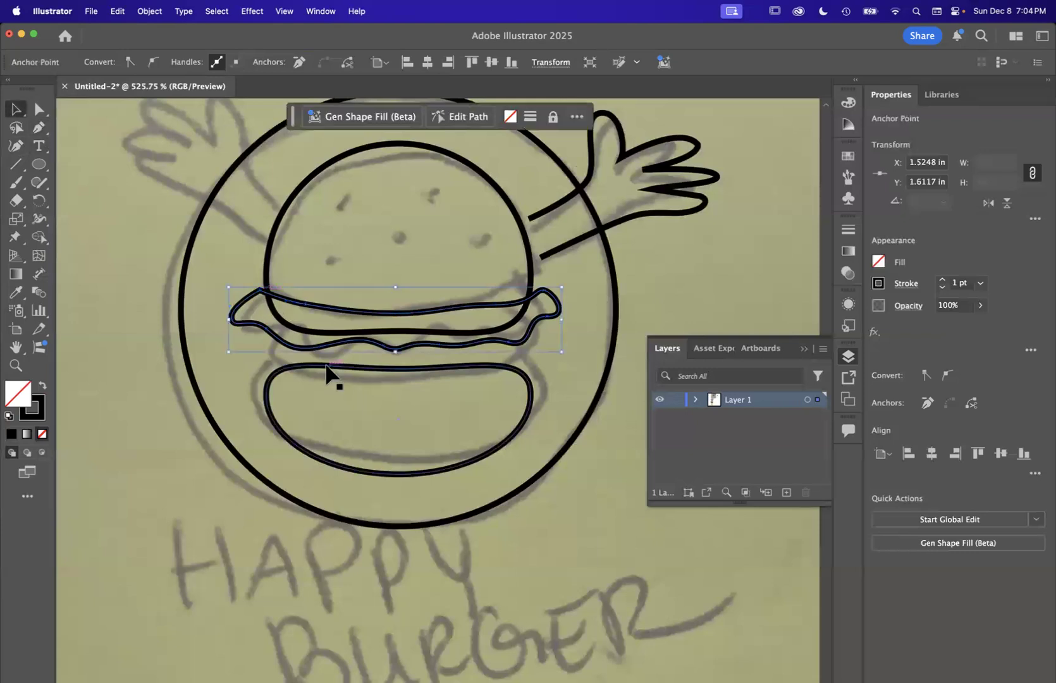
scroll(323, 370, "down", 5)
scroll(323, 369, "up", 3)
scroll(324, 369, "up", 1)
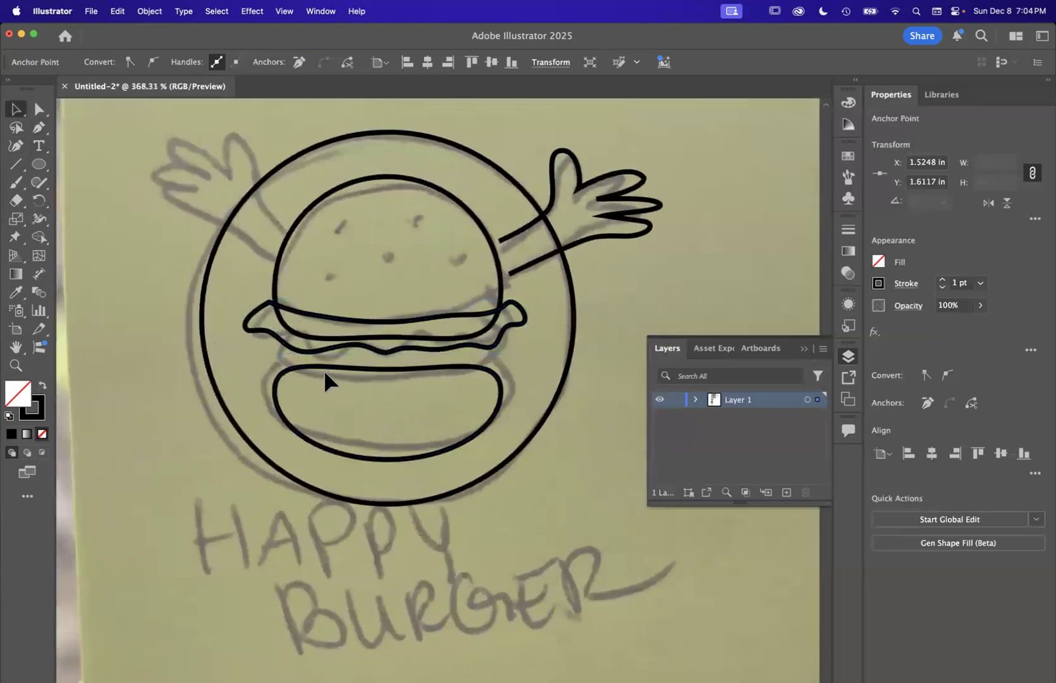
scroll(460, 342, "down", 3)
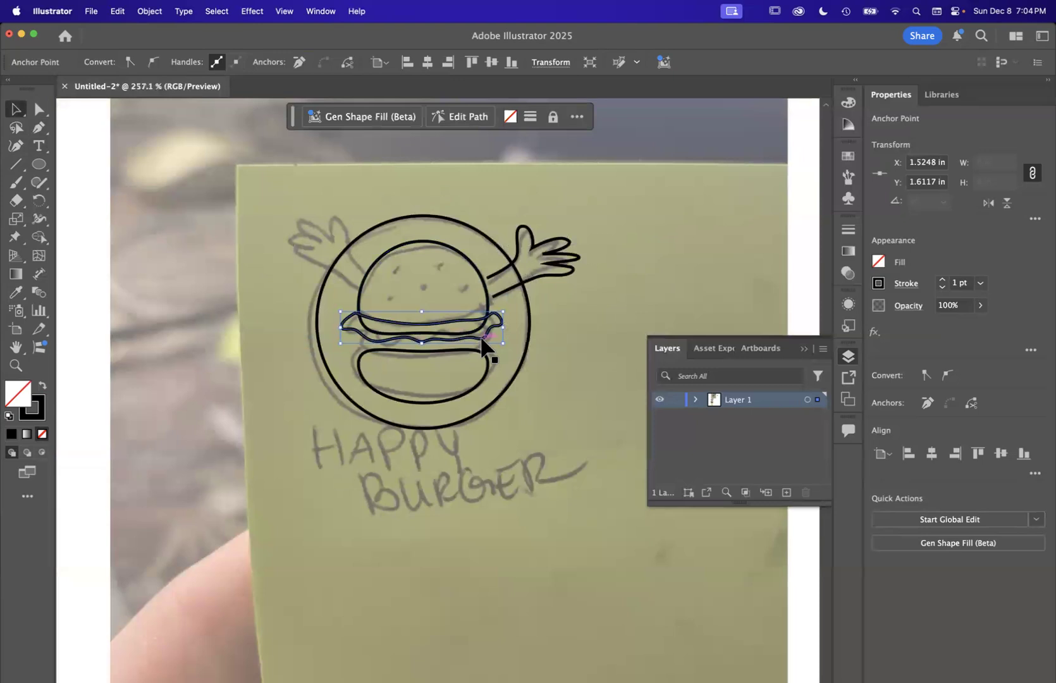
left_click(485, 340)
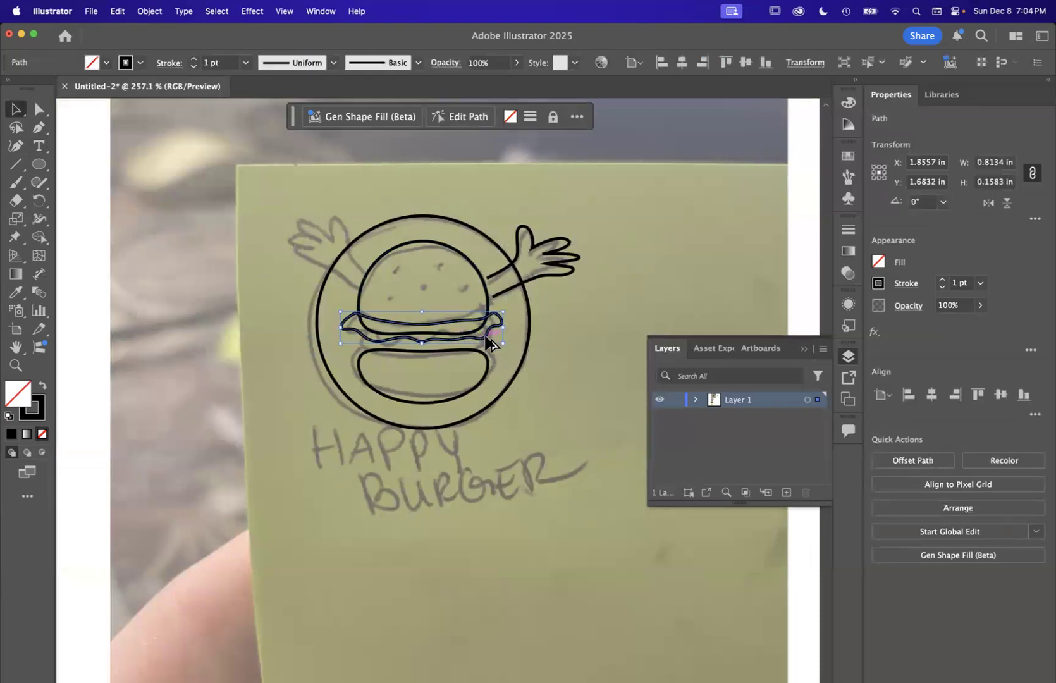
left_click_drag(490, 344, 767, 245)
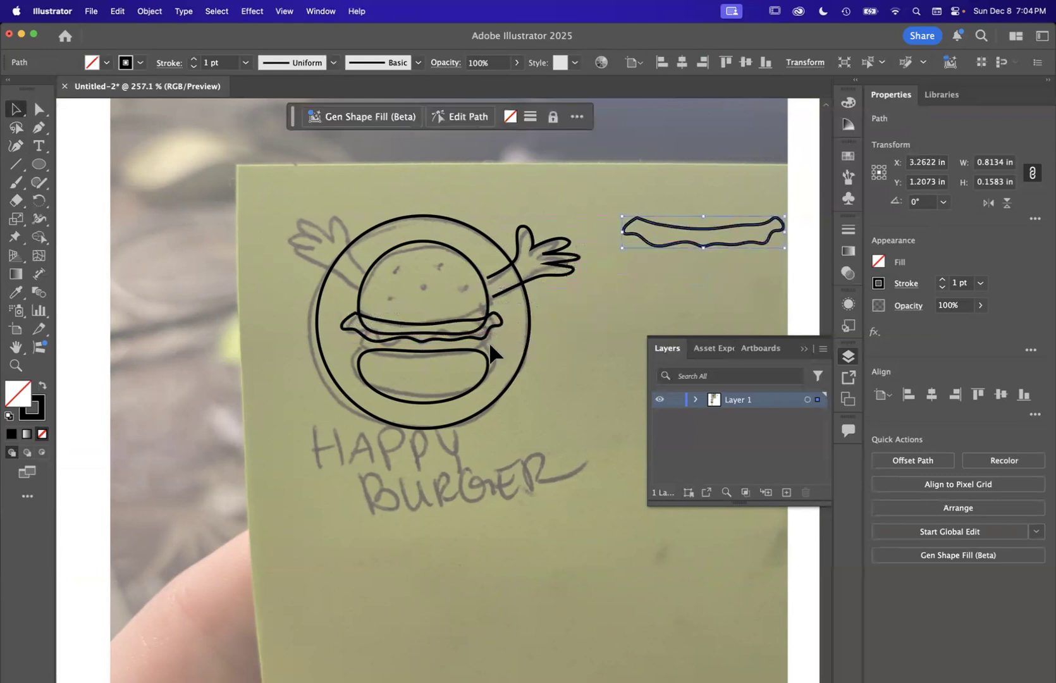
Remove the lettuce outline's upper edge inside the top bun over the sketch with the Shape Builder tool.
scroll(488, 341, "up", 8)
scroll(488, 342, "left", 2)
left_click(577, 353)
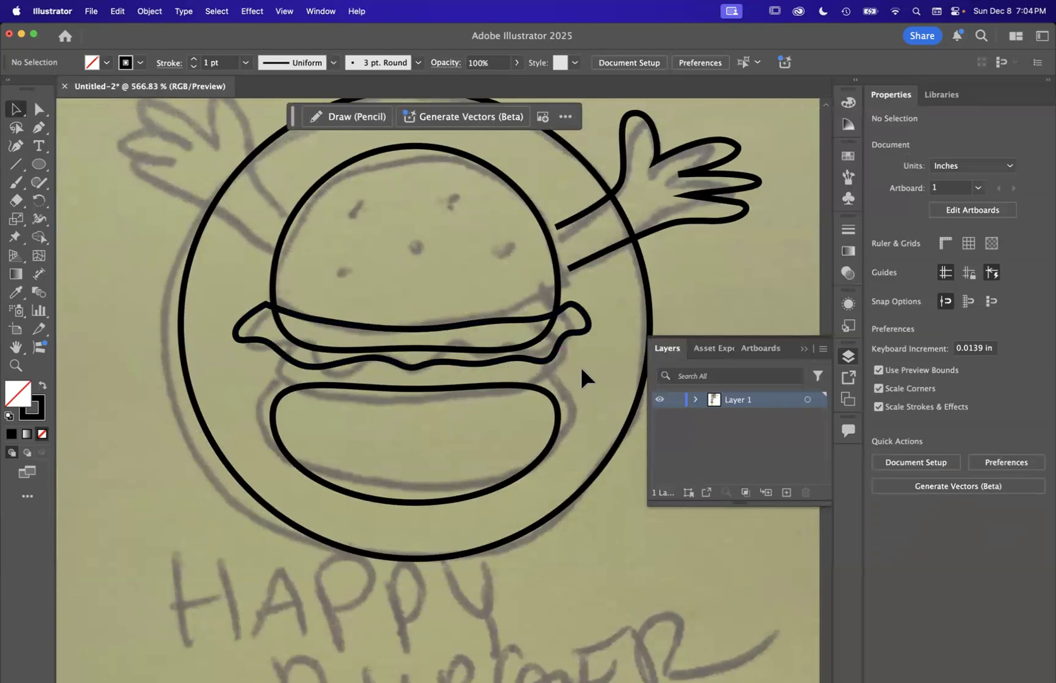
left_click(412, 312)
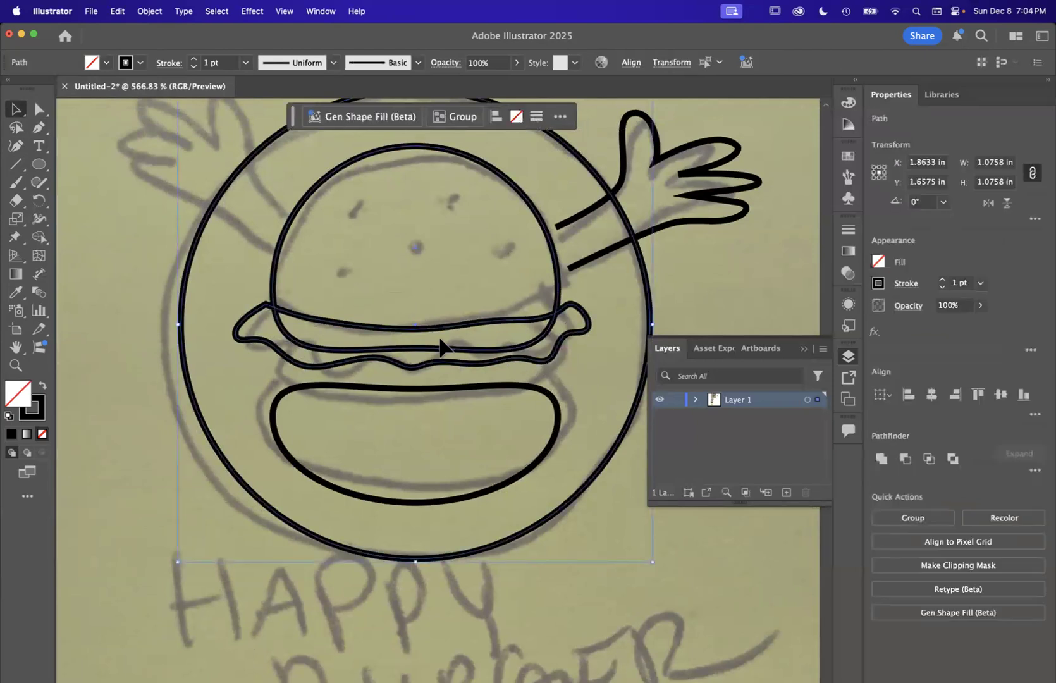
scroll(439, 347, "up", 3)
left_click(37, 239)
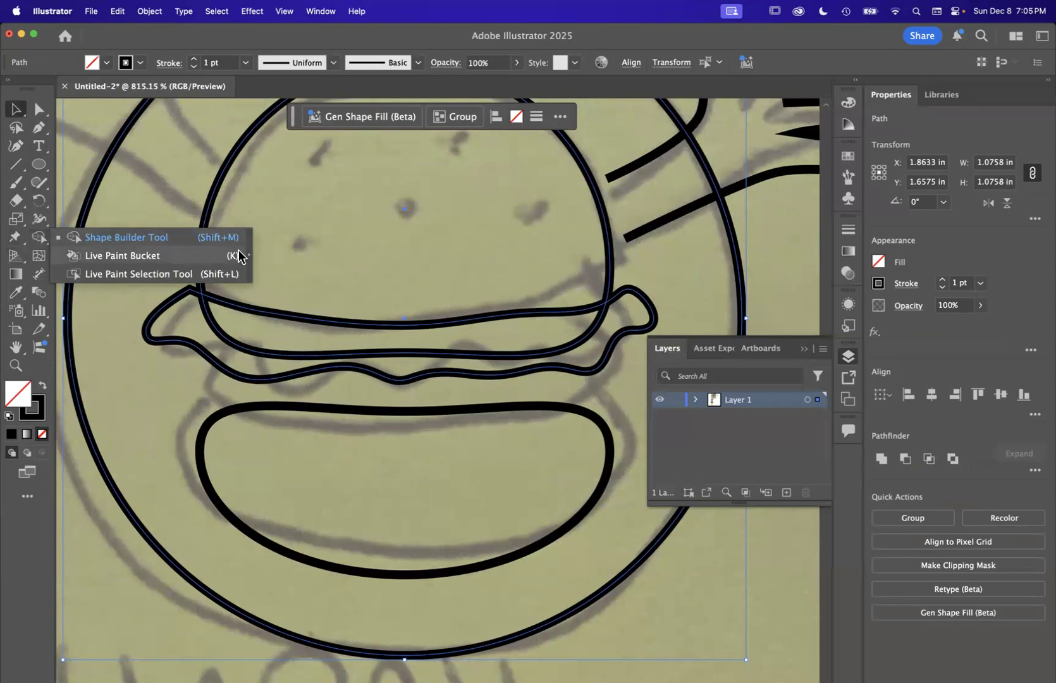
left_click(187, 237)
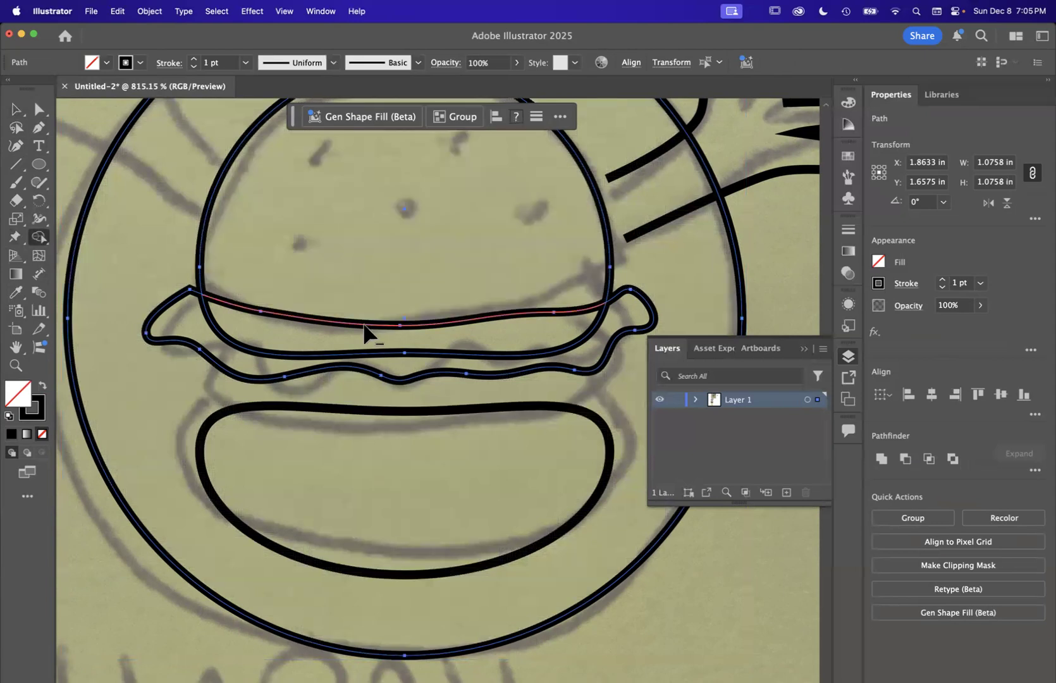
left_click(365, 326)
left_click(364, 326, "alt")
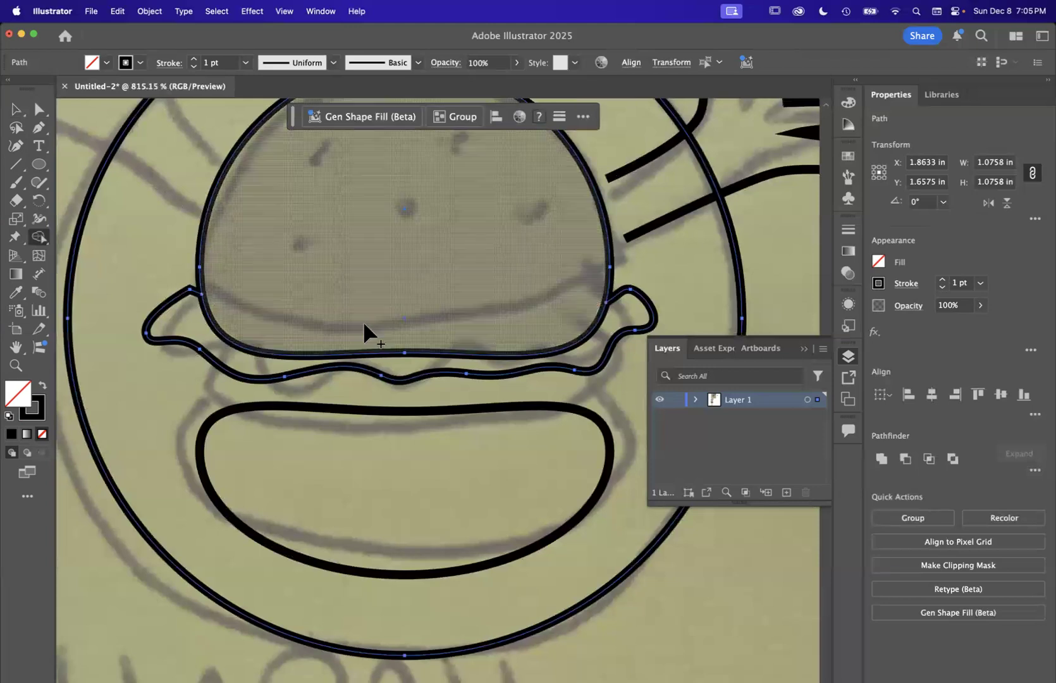
scroll(364, 326, "down", 3)
scroll(265, 367, "down", 3)
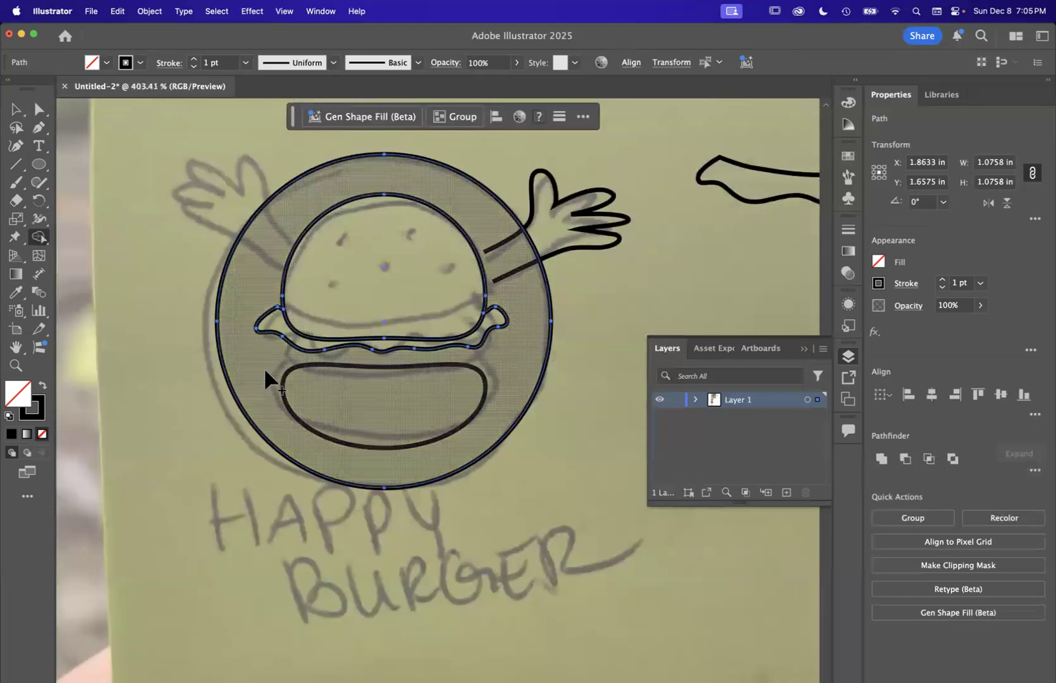
Move the duplicate lettuce outline off the photo onto the spare pair of bun halves on the white artboard area.
left_click(15, 110)
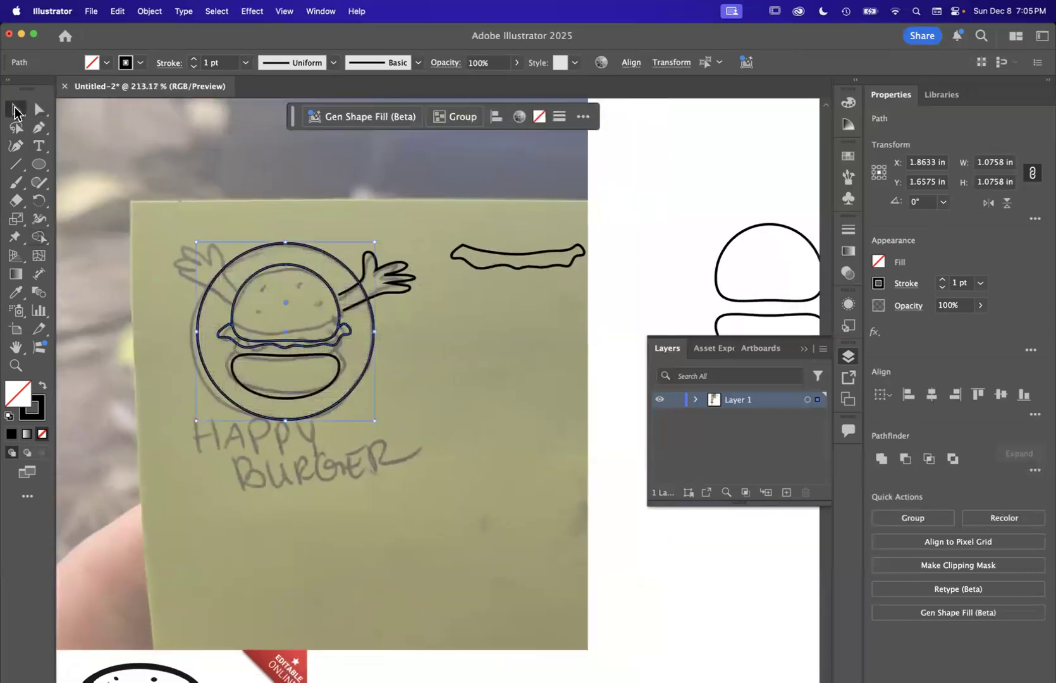
scroll(493, 320, "right", 3)
left_click(457, 253)
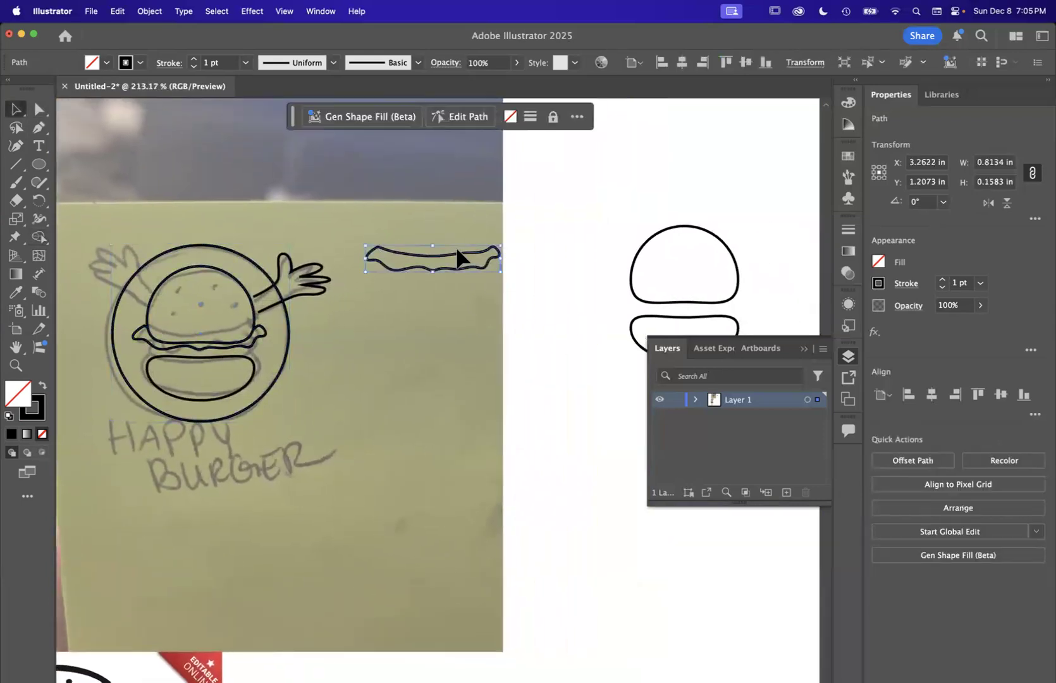
left_click_drag(460, 259, 641, 289)
scroll(641, 290, "right", 5)
scroll(641, 290, "up", 3)
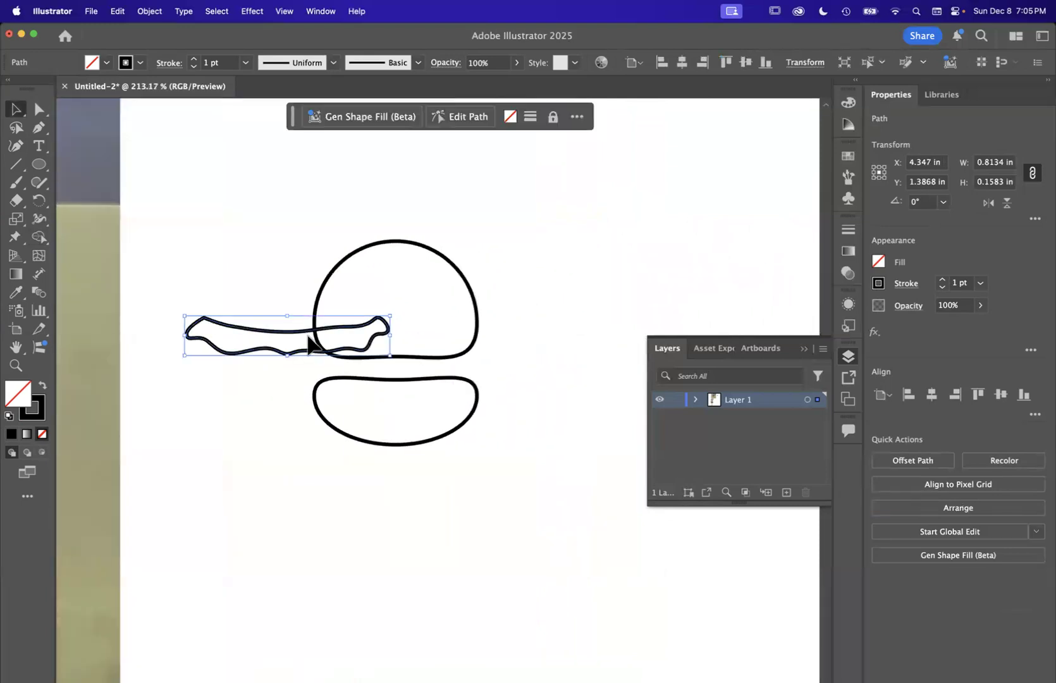
Bring the spare lower bun half closer to the top bun and centre the lettuce outline between them.
left_click(379, 269)
left_click_drag(481, 457, 484, 456)
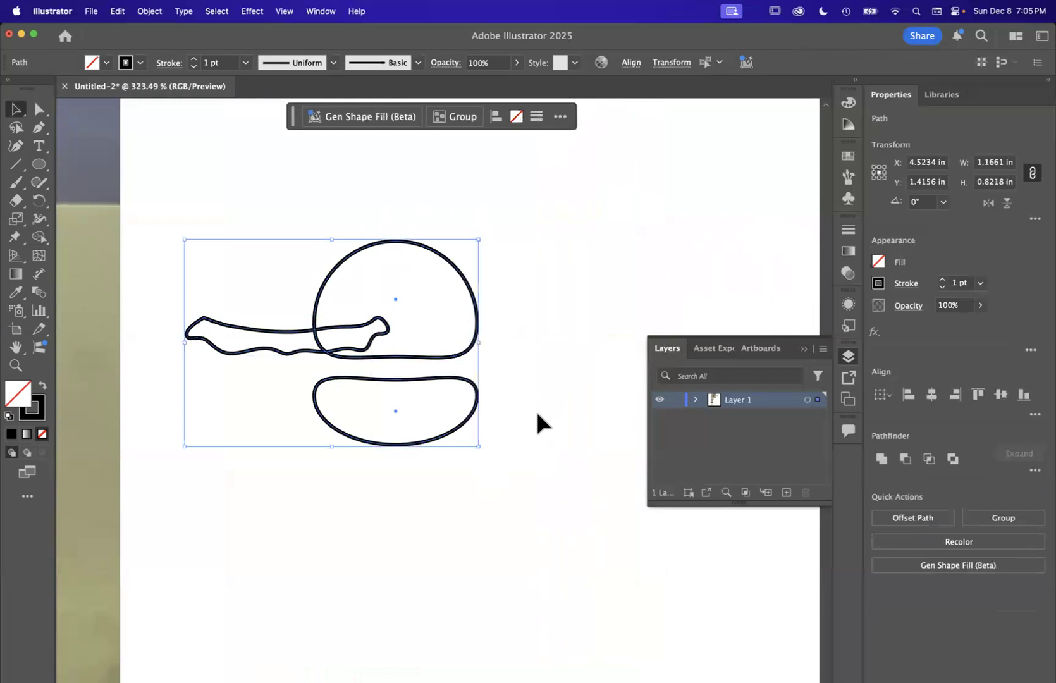
left_click(538, 415)
left_click_drag(460, 382, 455, 366)
left_click(518, 365)
left_click_drag(389, 324, 484, 362)
scroll(484, 362, "up", 3)
Turn the spare burger's buns and lettuce into solid black fills without a stroke.
left_click(537, 503)
left_click_drag(550, 504, 171, 192)
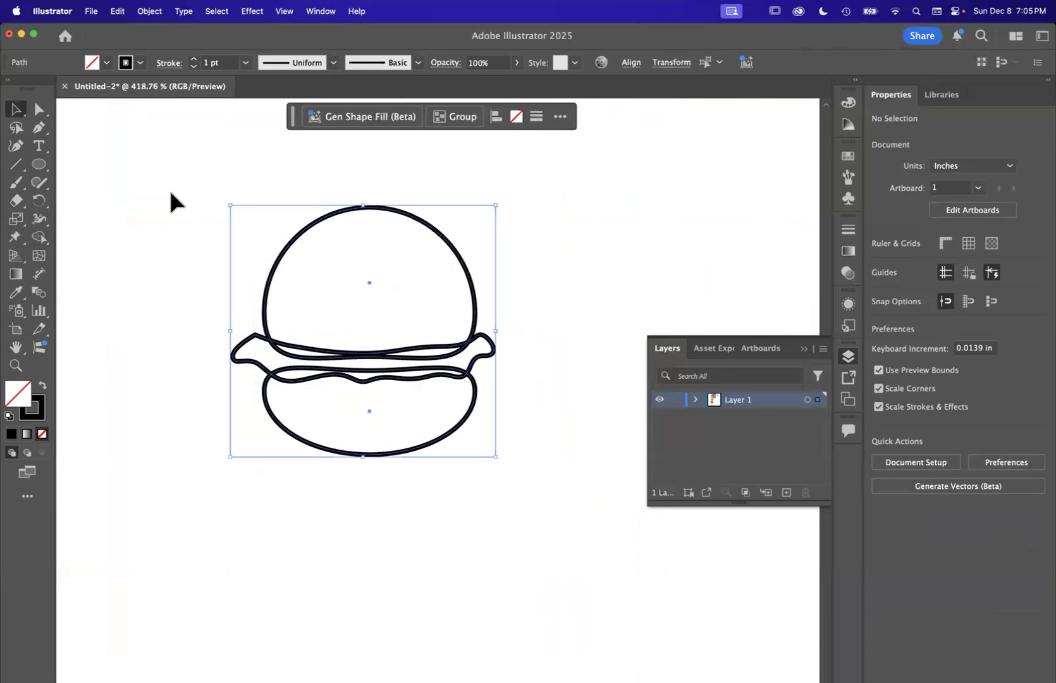
scroll(323, 291, "up", 3)
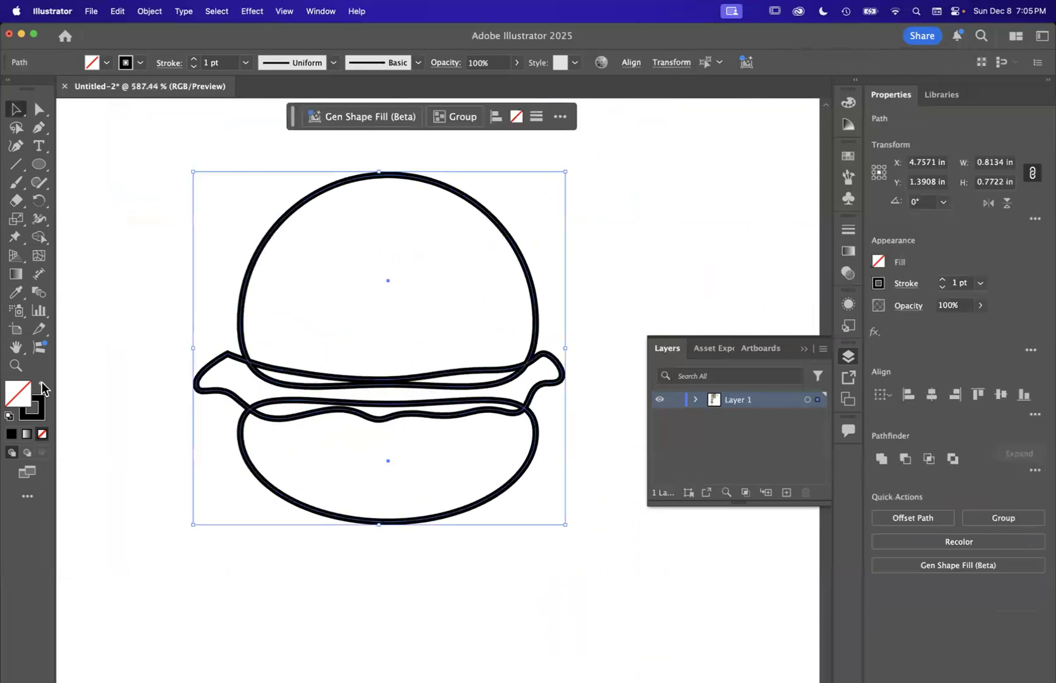
left_click(41, 384)
scroll(84, 293, "right", 2)
scroll(84, 293, "down", 2)
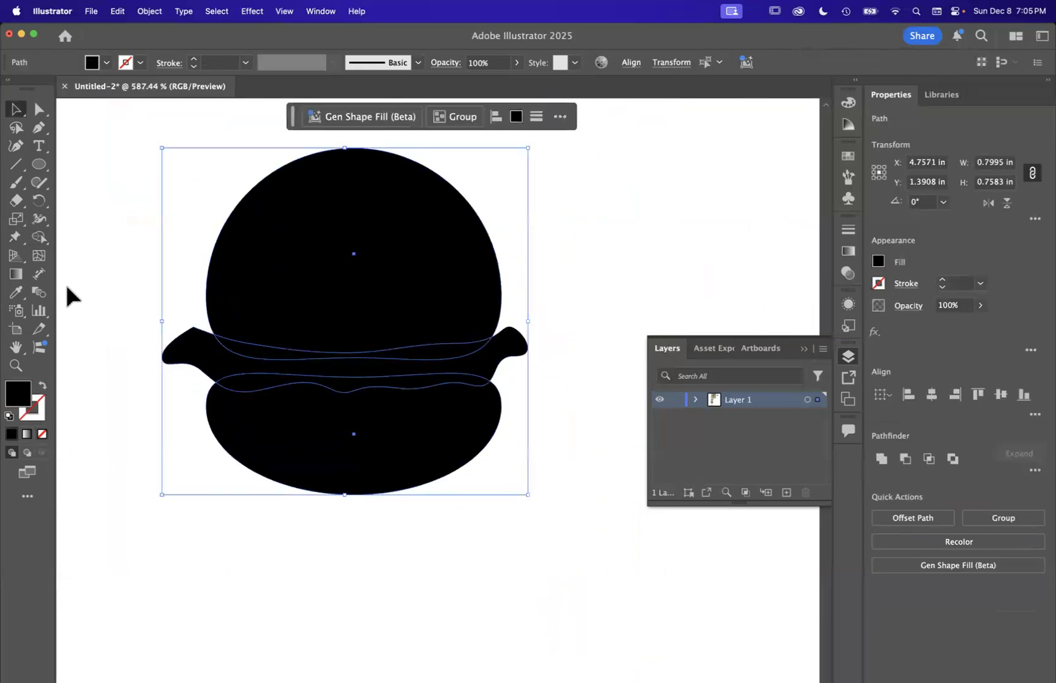
Cut the lettuce area out of the solid black burger with the Shape Builder tool, leaving a gap between the two bun halves.
left_click(42, 241)
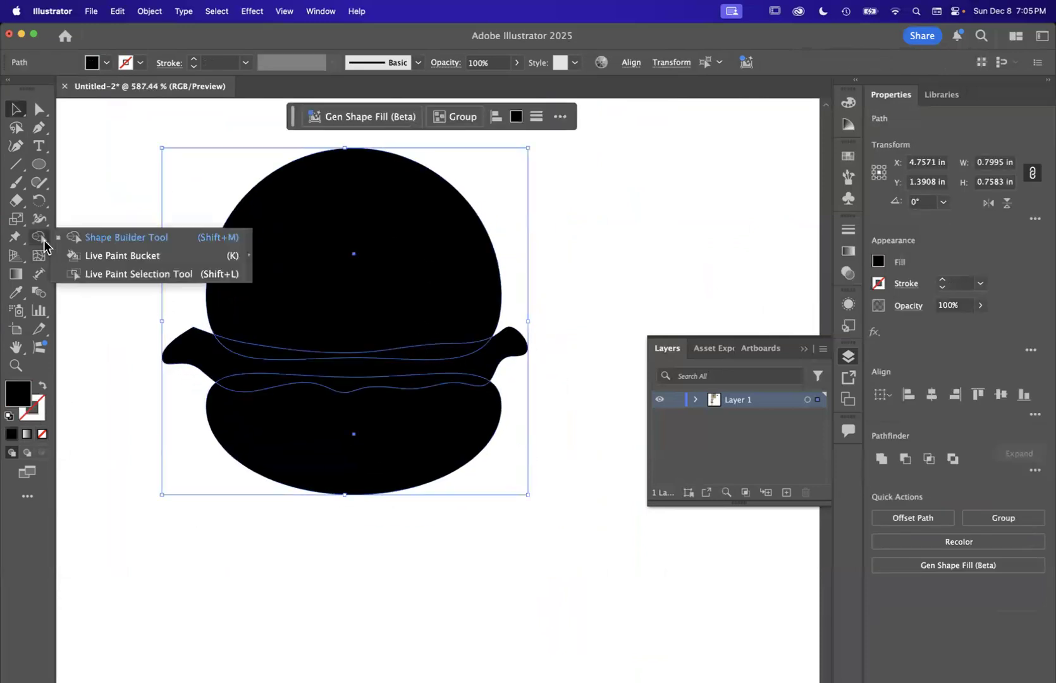
left_click(89, 239)
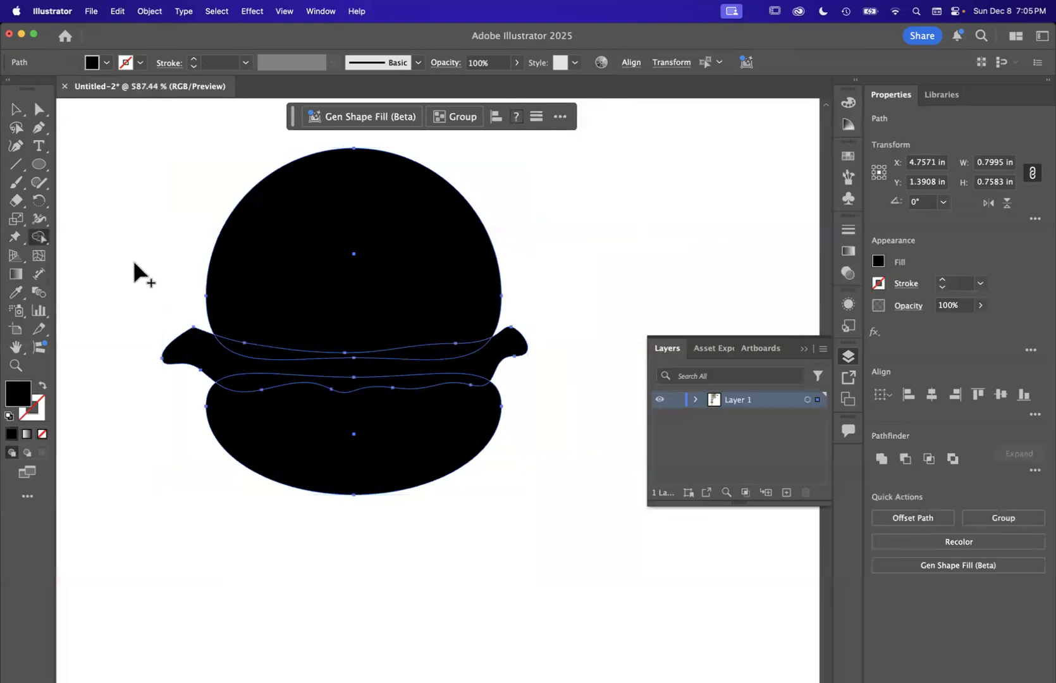
left_click(200, 353, "alt")
left_click(239, 348, "alt")
left_click(253, 383, "alt")
scroll(438, 481, "down", 3)
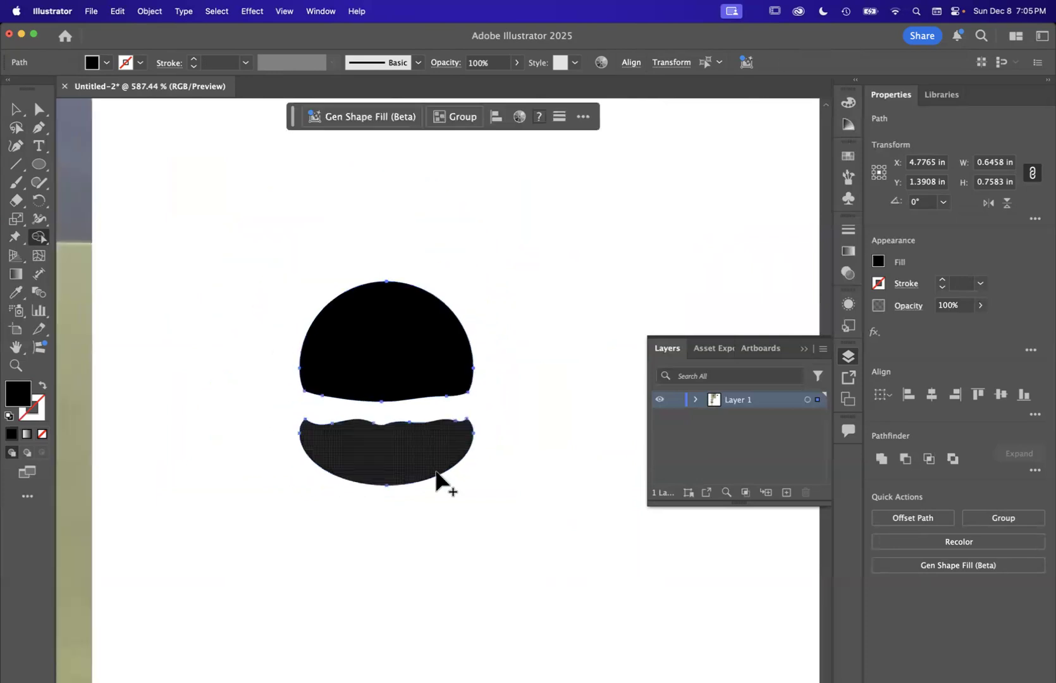
left_click(16, 109)
left_click(149, 195)
scroll(436, 436, "up", 2)
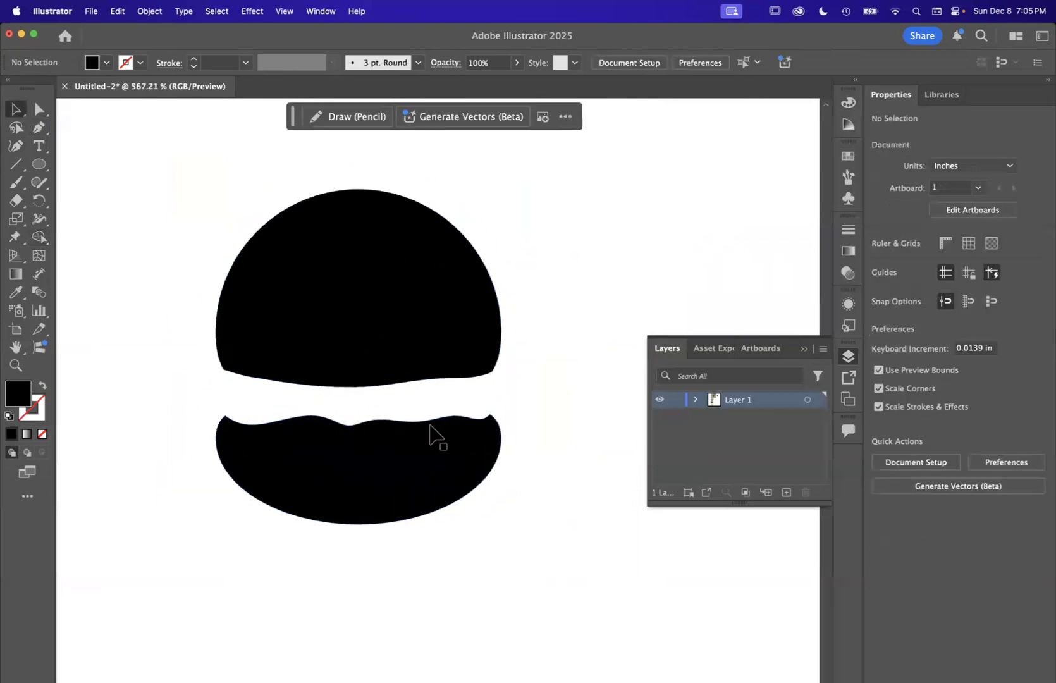
Reshape the wavy upper edge of the solid lower bun by adjusting its anchor points with the Direct Selection tool.
scroll(436, 436, "up", 1)
left_click(39, 110)
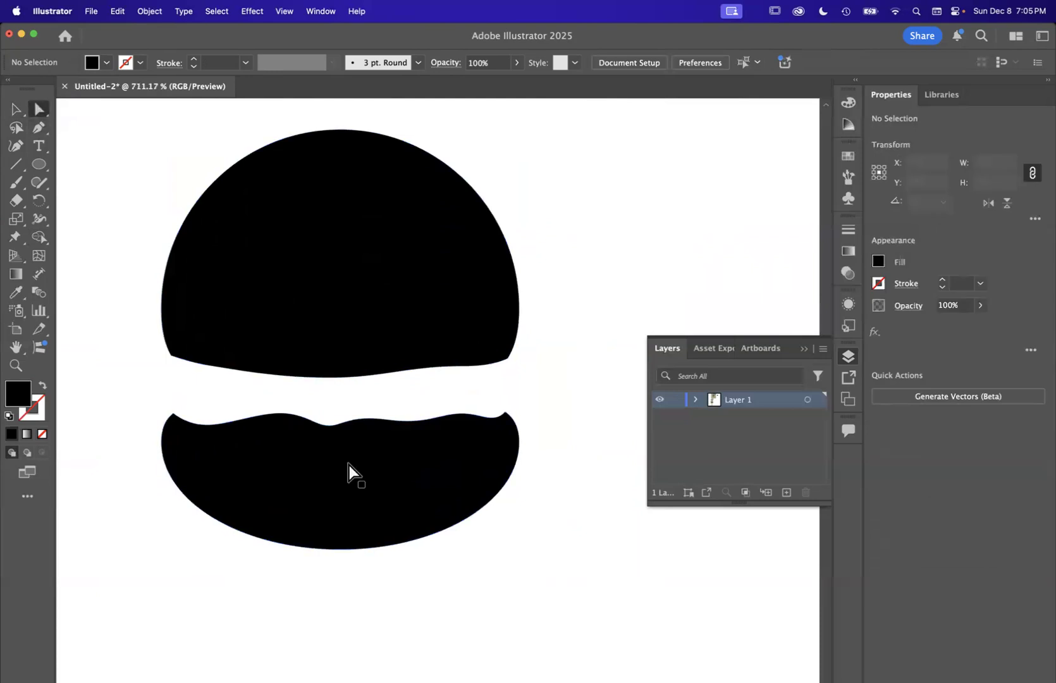
left_click(314, 423)
mouse_move(315, 425)
left_mouse_down()
mouse_move(229, 431)
mouse_move(266, 412)
mouse_move(266, 399)
left_mouse_up()
mouse_move(388, 421)
left_mouse_down()
mouse_move(403, 425)
mouse_move(349, 397)
left_mouse_up()
left_click_drag(481, 417, 487, 427)
left_click(569, 375)
scroll(570, 374, "down", 5)
scroll(571, 383, "down", 5)
scroll(571, 383, "up", 8)
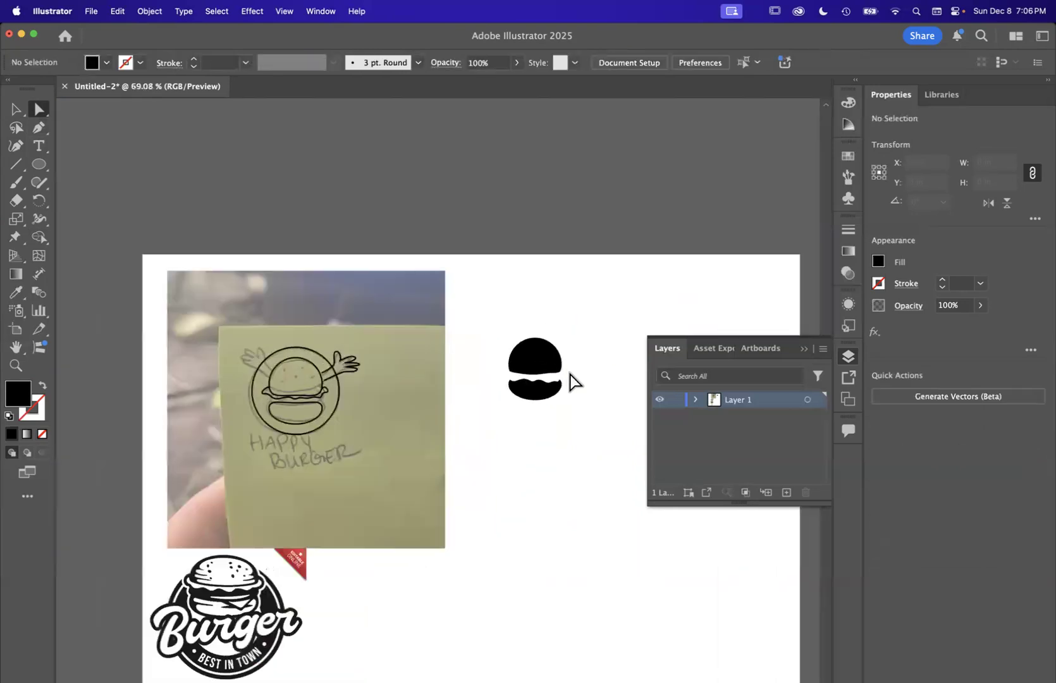
Draw a black circle about 0.49 in across above the solid burger and overlap it with a duplicate.
left_click(16, 109)
scroll(474, 264, "up", 3)
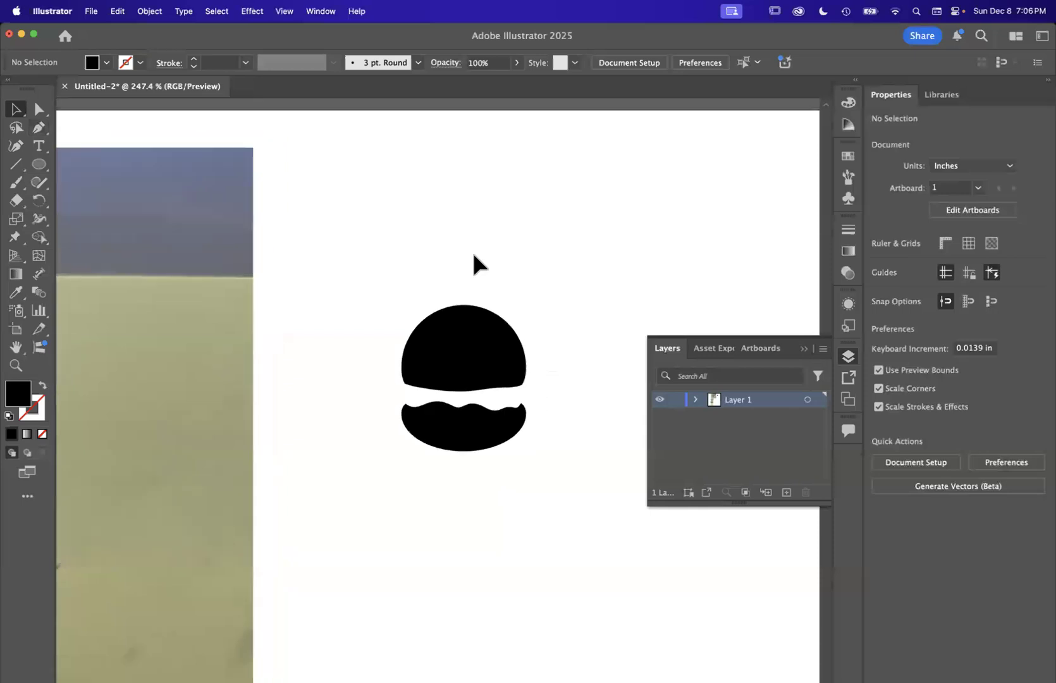
left_click(39, 164)
left_click_drag(278, 213, 336, 278)
left_click(15, 108)
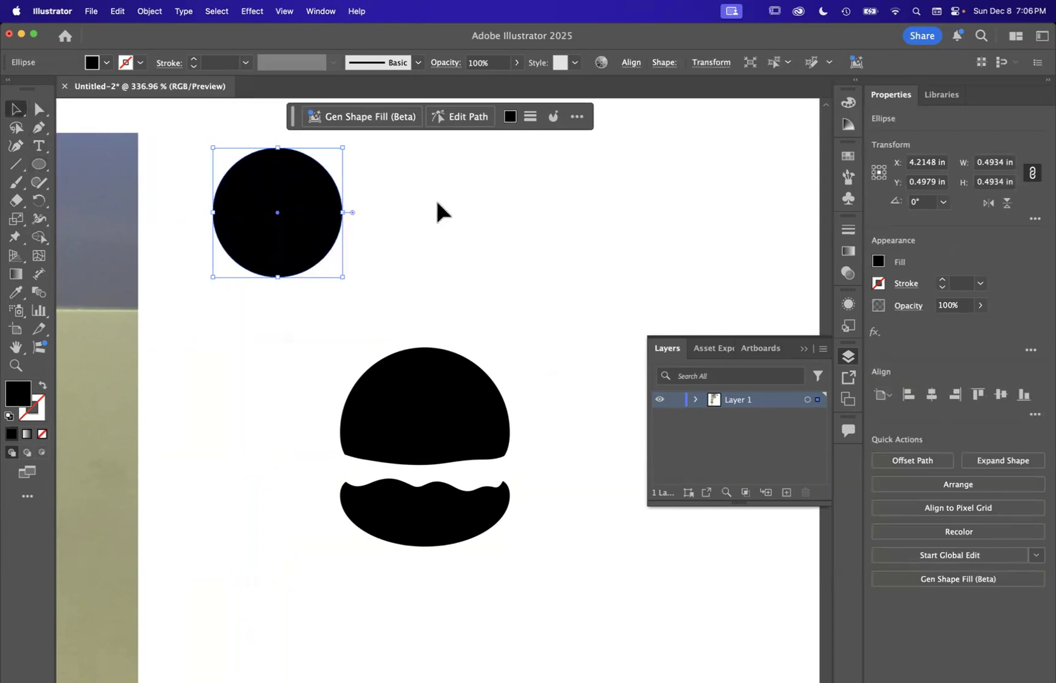
left_click_drag(308, 212, 208, 178)
left_click(447, 276)
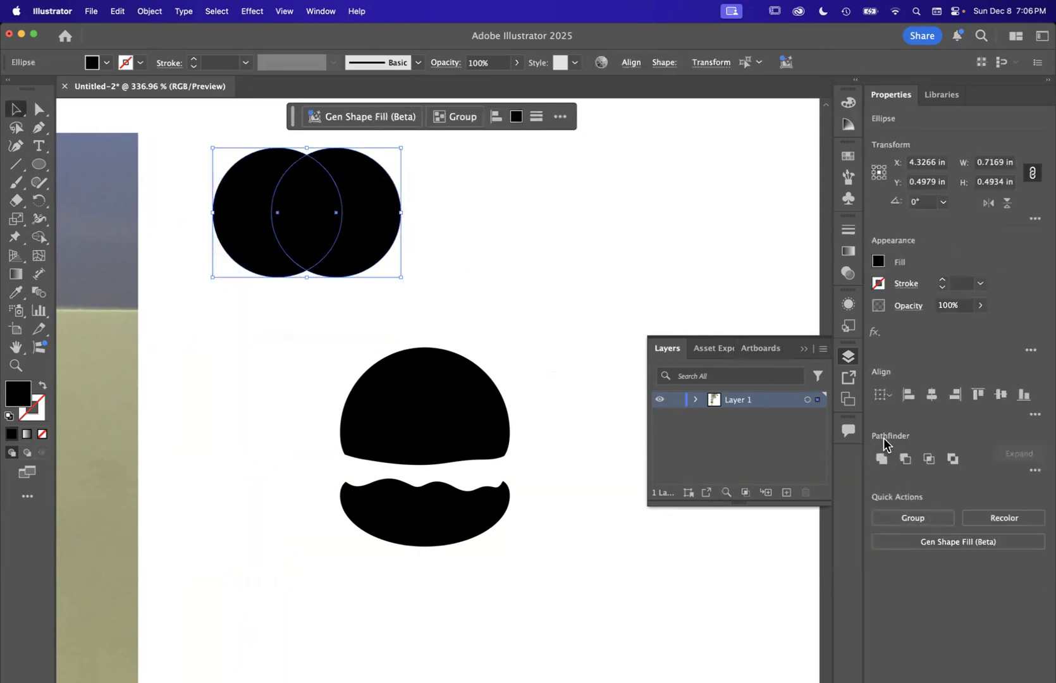
Try the Minus Front and Unite pathfinder operations on the two overlapping circles, undoing each one.
left_click(320, 11)
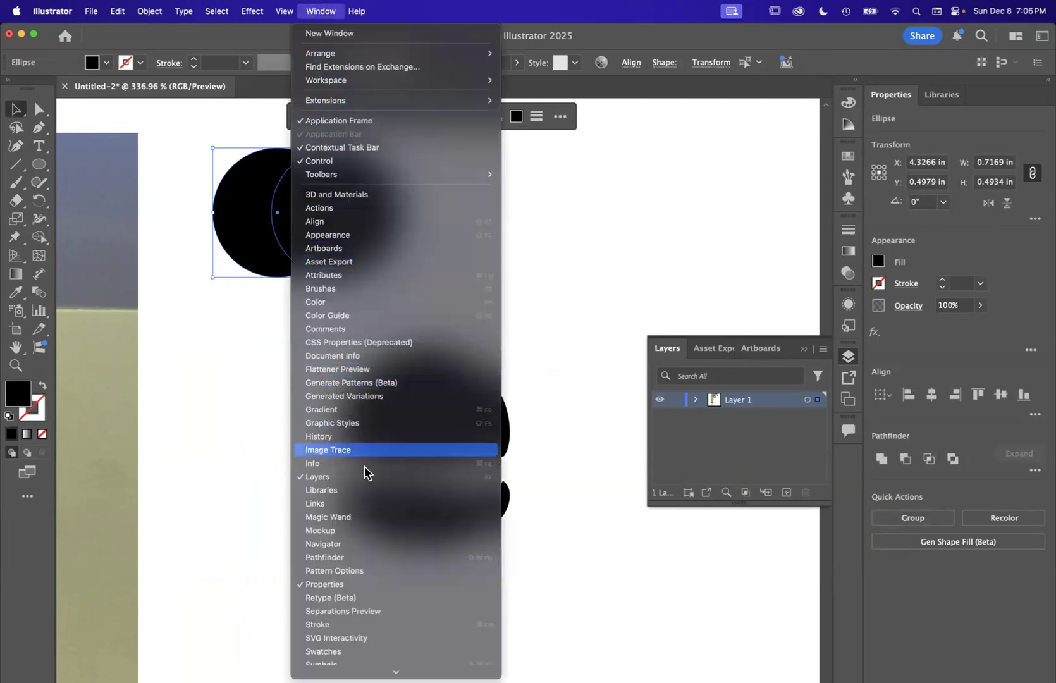
left_click(638, 258)
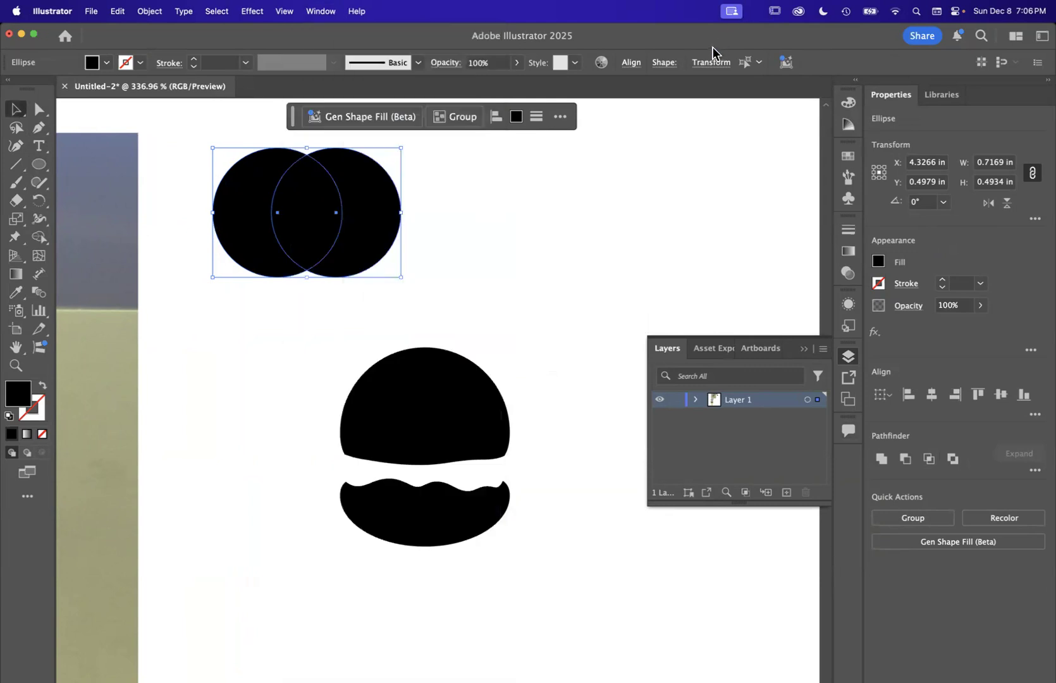
left_click(905, 459)
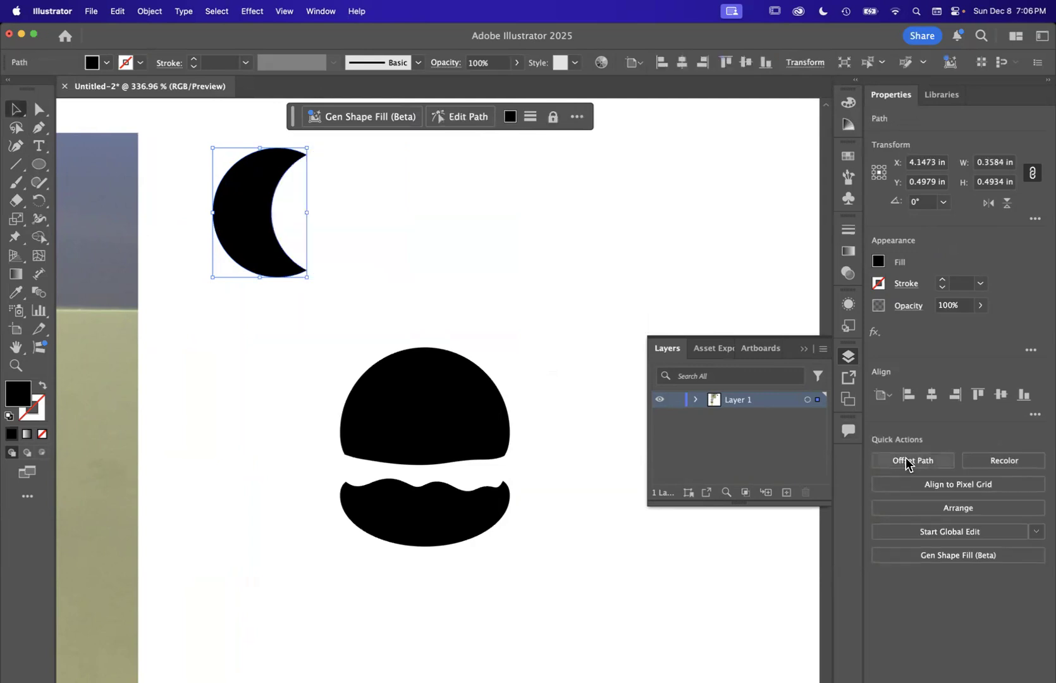
key("super+z")
left_click(883, 460)
key("super+z")
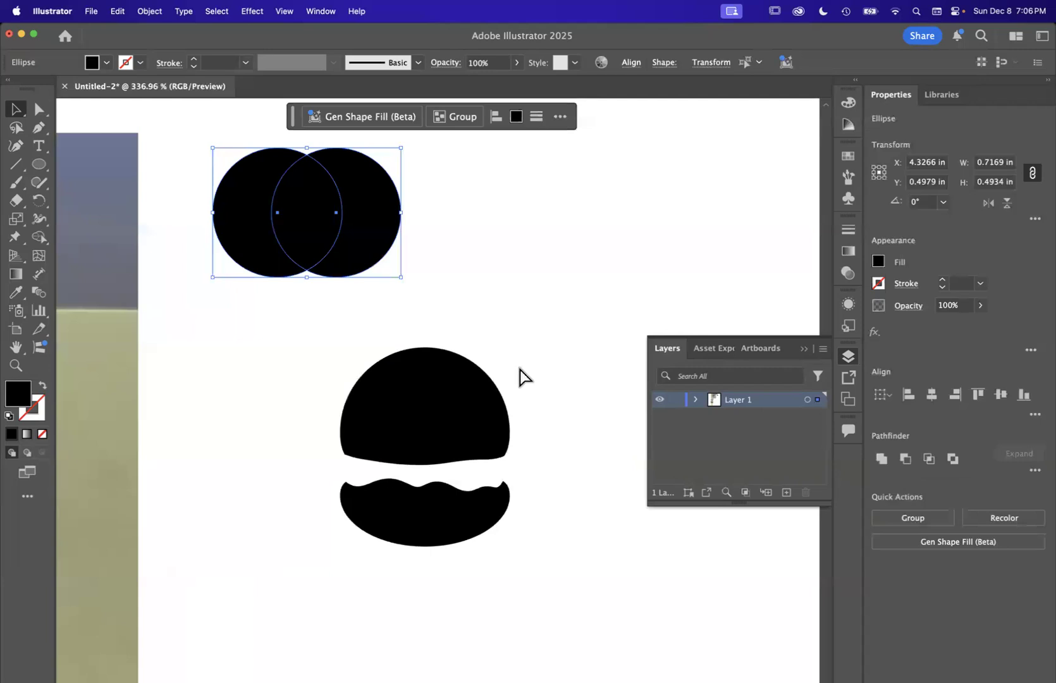
Undo the circle's duplication and delete the remaining black circle.
key("super+z")
scroll(486, 294, "down", 5)
scroll(486, 295, "left", 4)
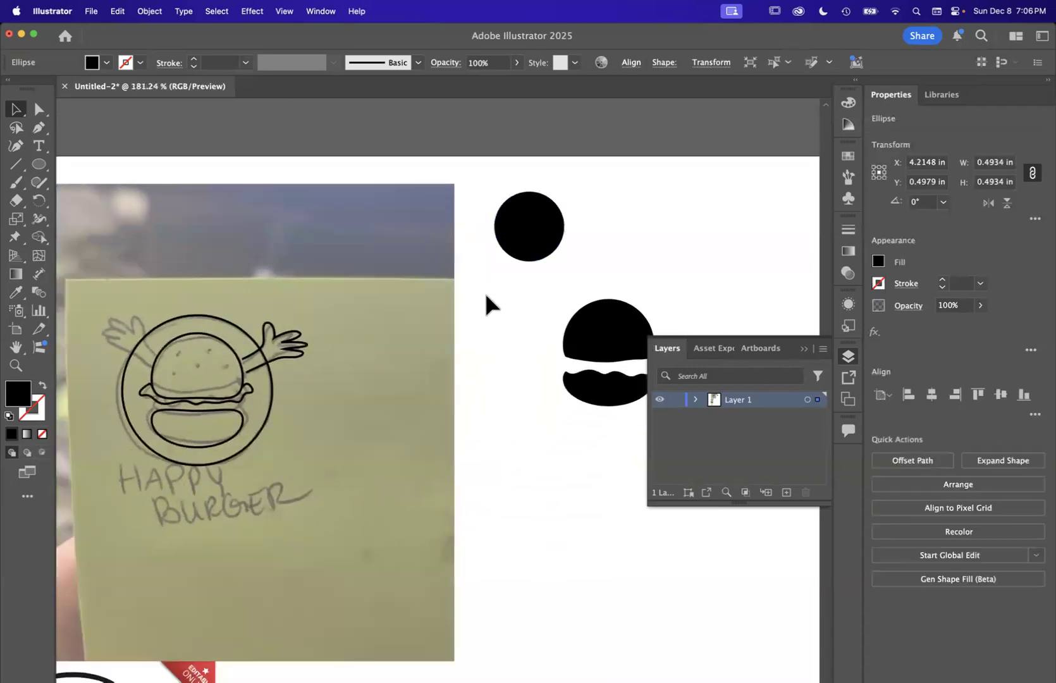
scroll(485, 295, "down", 3)
scroll(486, 294, "up", 2)
scroll(485, 295, "up", 1)
key("Delete")
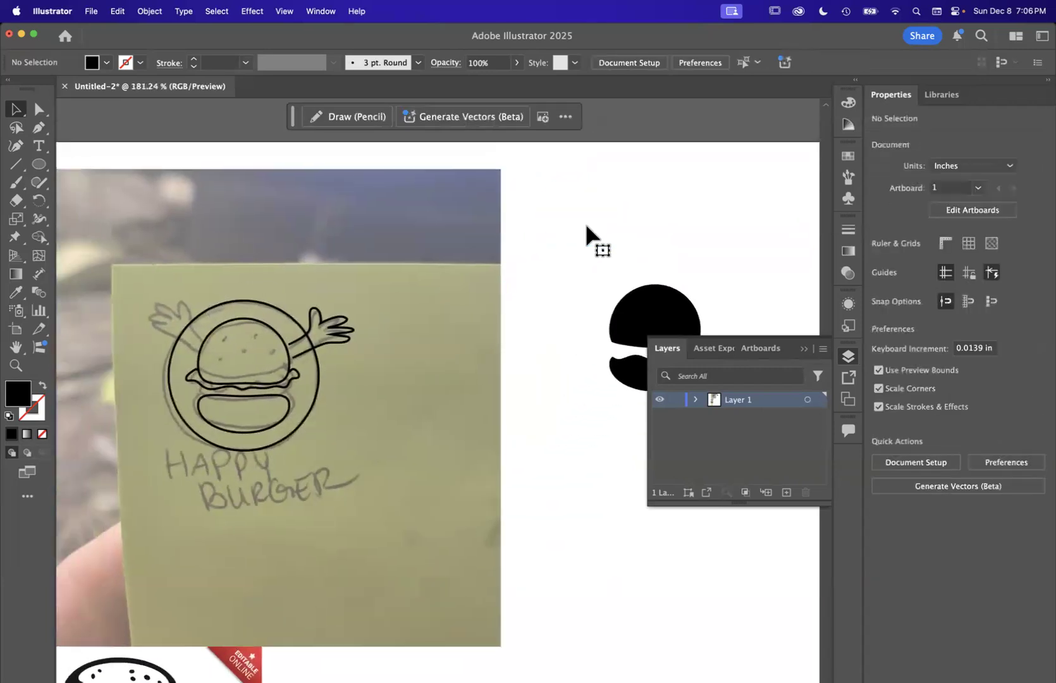
Draw the patty's left side with the Pen tool as an unfilled black 1 pt outline curving from the lettuce to the lower bun.
scroll(345, 310, "left", 3)
scroll(346, 310, "up", 5)
scroll(345, 309, "up", 5)
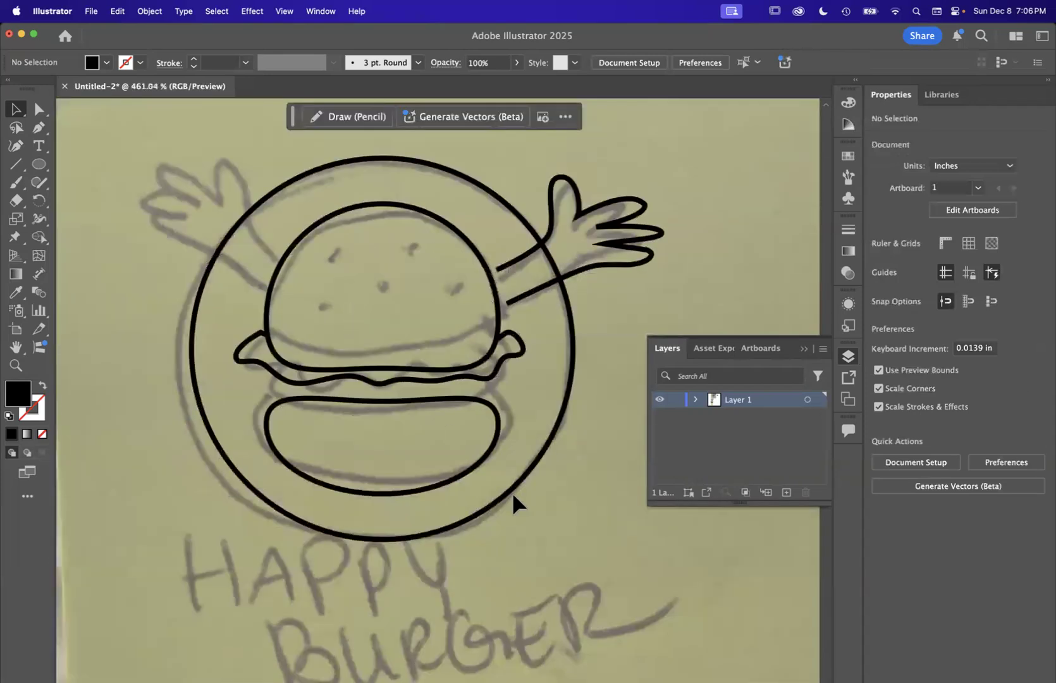
left_click(39, 128)
scroll(367, 494, "up", 3)
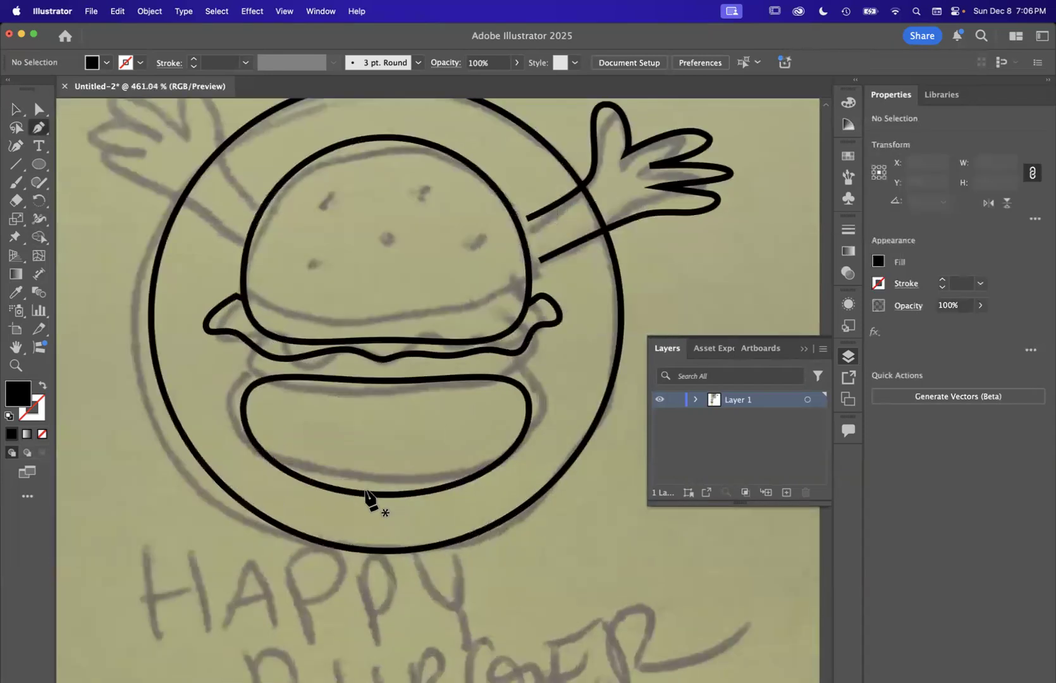
left_click(220, 306)
left_click_drag(210, 336, 216, 347)
left_click(223, 357)
left_click(42, 385)
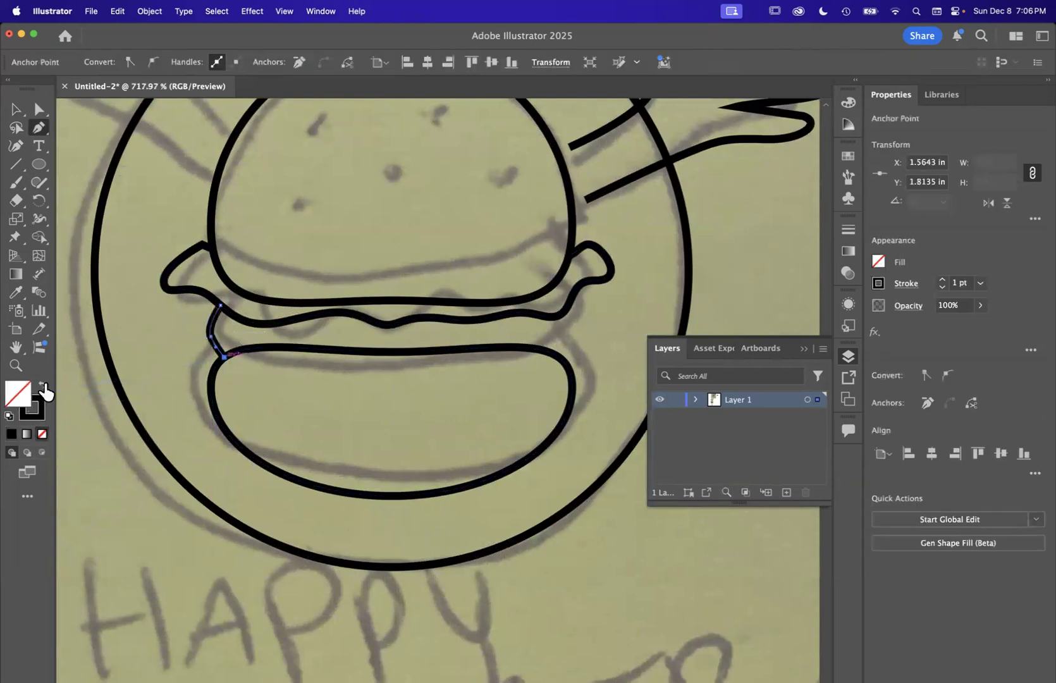
Draw the patty's right side and join it to the left side with a curved bottom edge across the lower bun.
left_click_drag(565, 311, 533, 380)
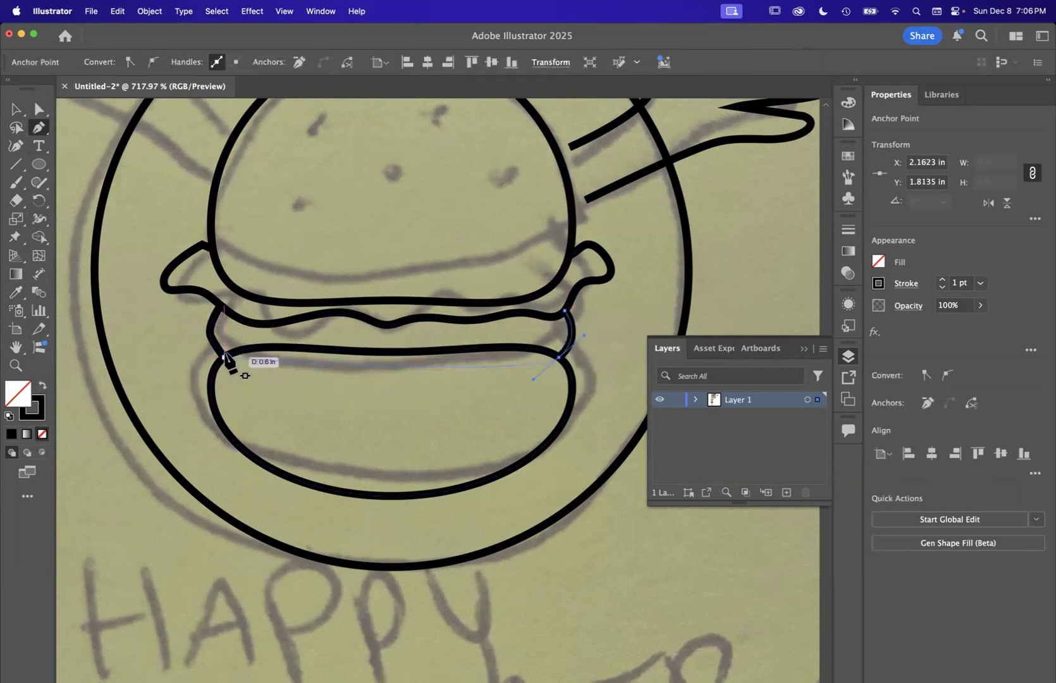
left_click_drag(223, 357, 134, 322)
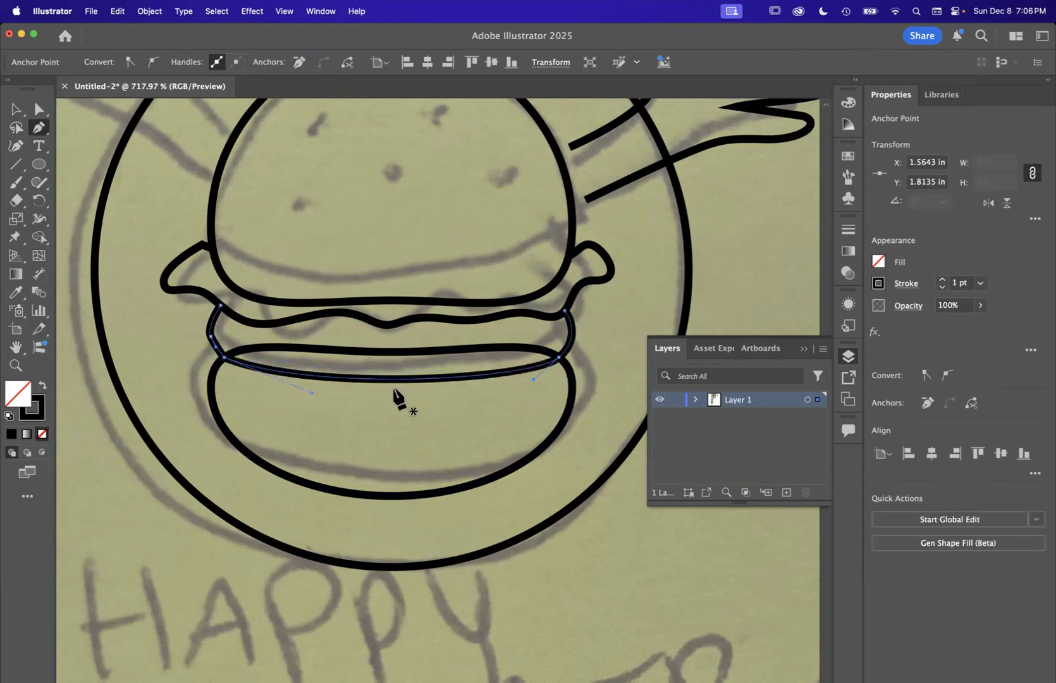
left_click(17, 110)
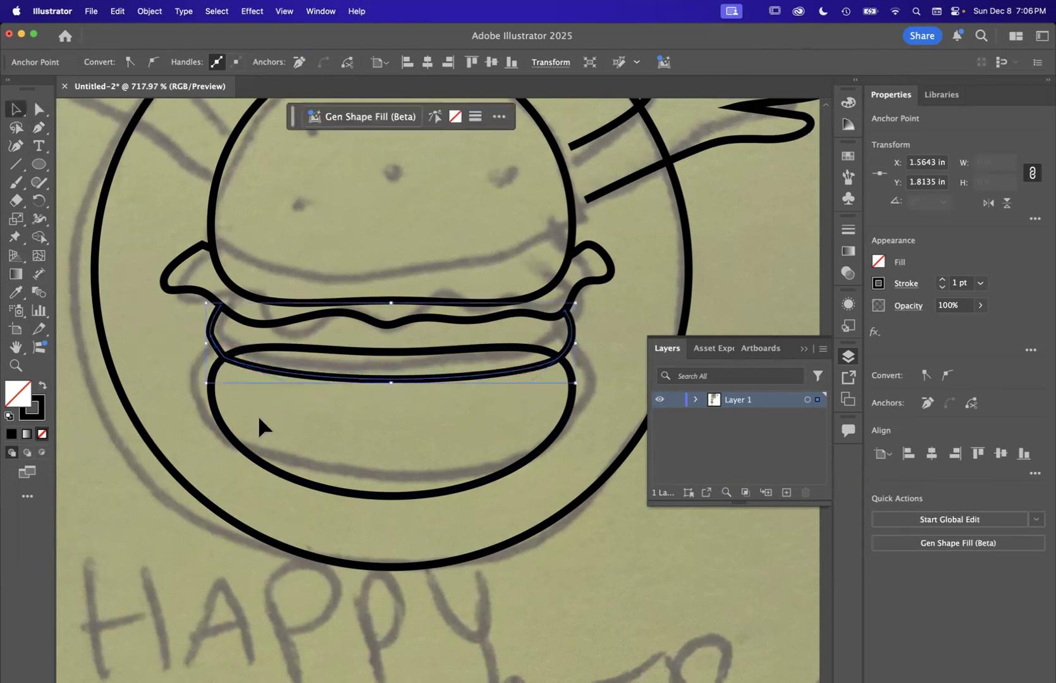
scroll(257, 414, "down", 5)
scroll(427, 500, "down", 2)
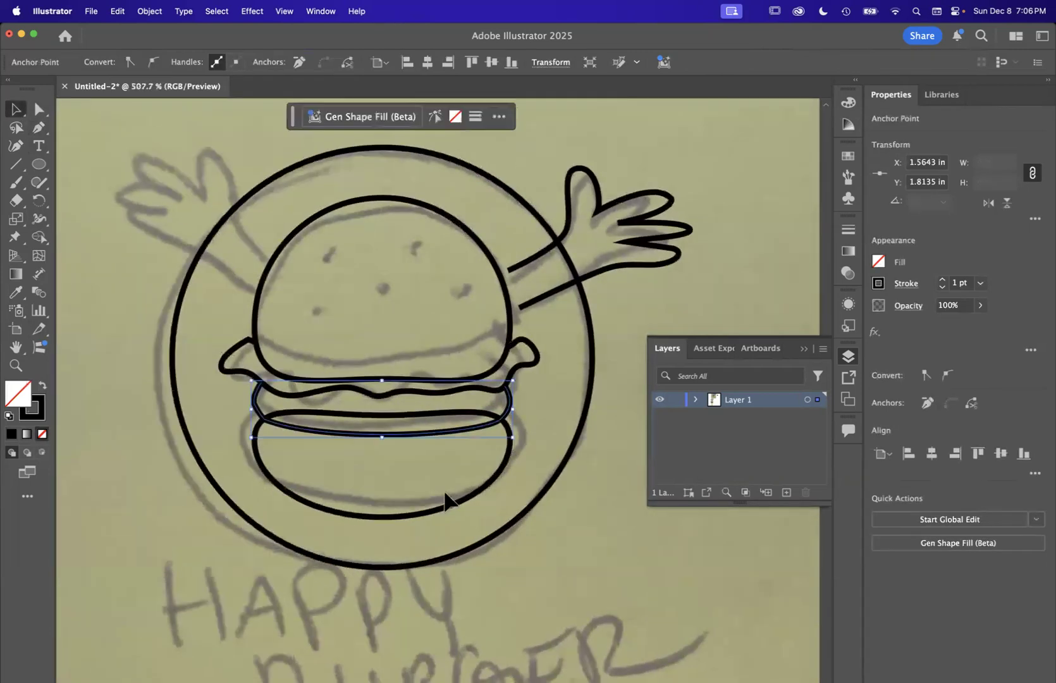
left_click(592, 458)
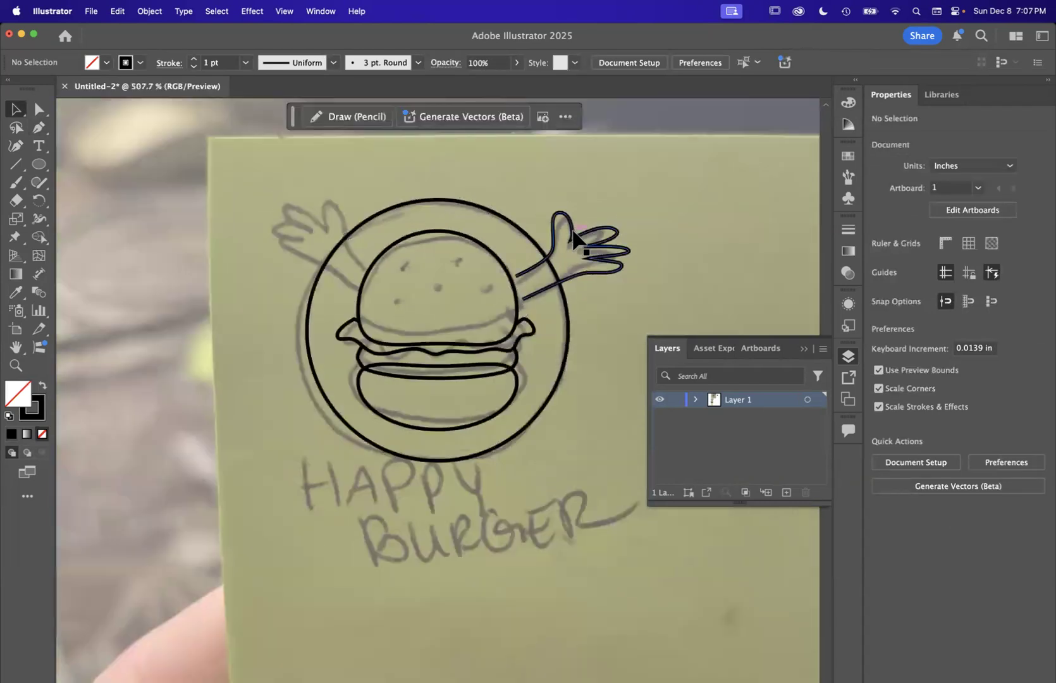
scroll(573, 232, "right", 4)
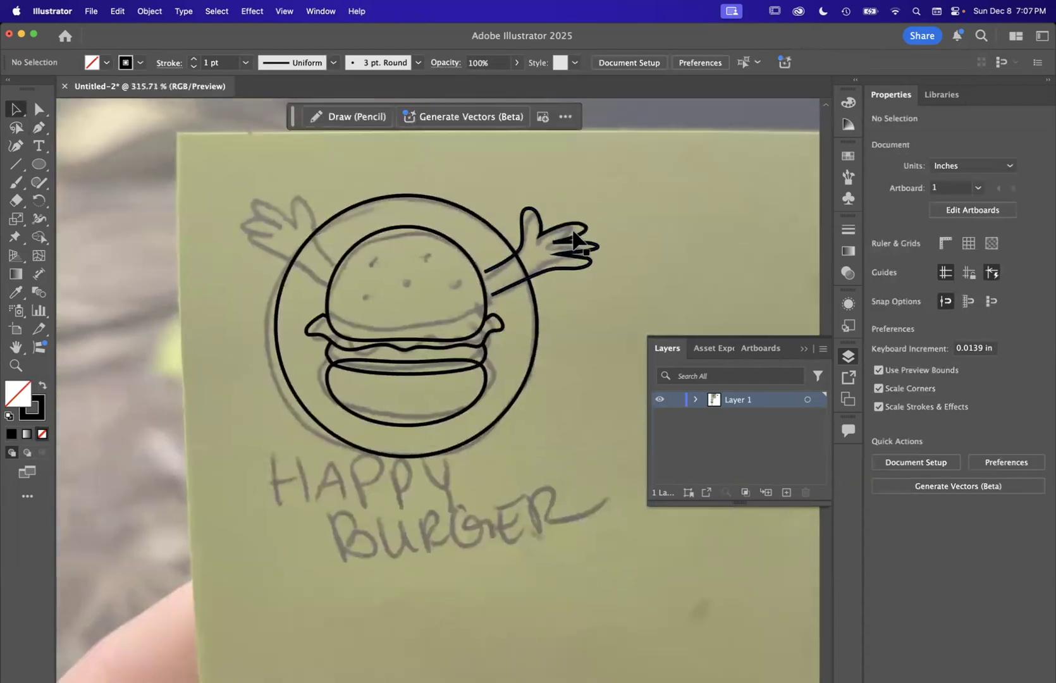
scroll(572, 229, "left", 3)
scroll(420, 404, "up", 3)
scroll(420, 408, "down", 3)
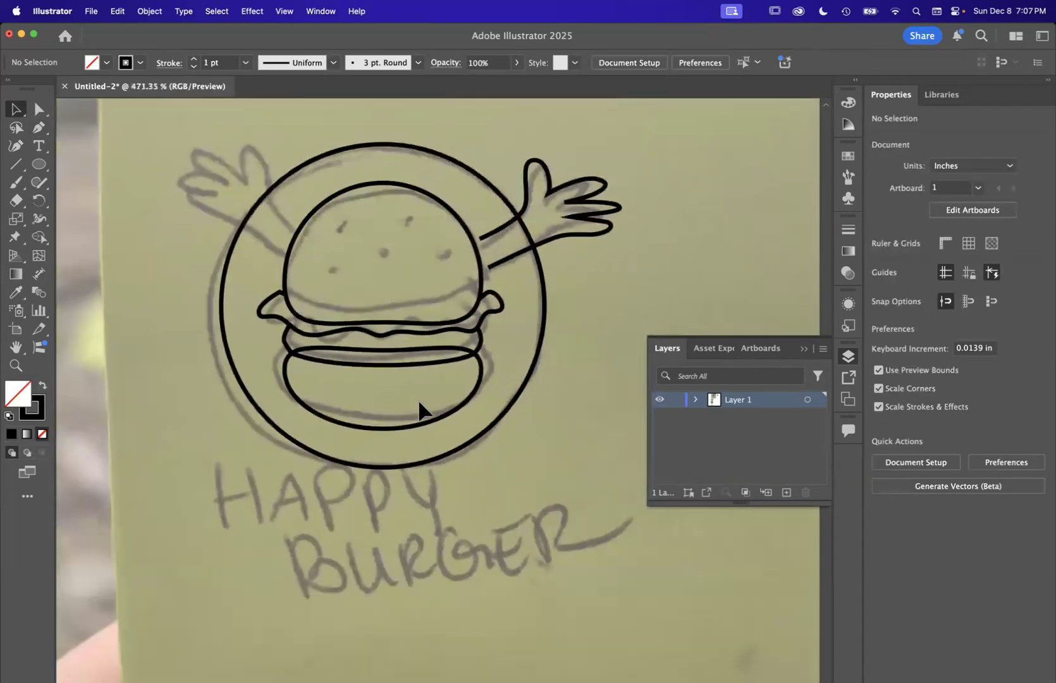
scroll(430, 433, "up", 5)
scroll(428, 430, "down", 3)
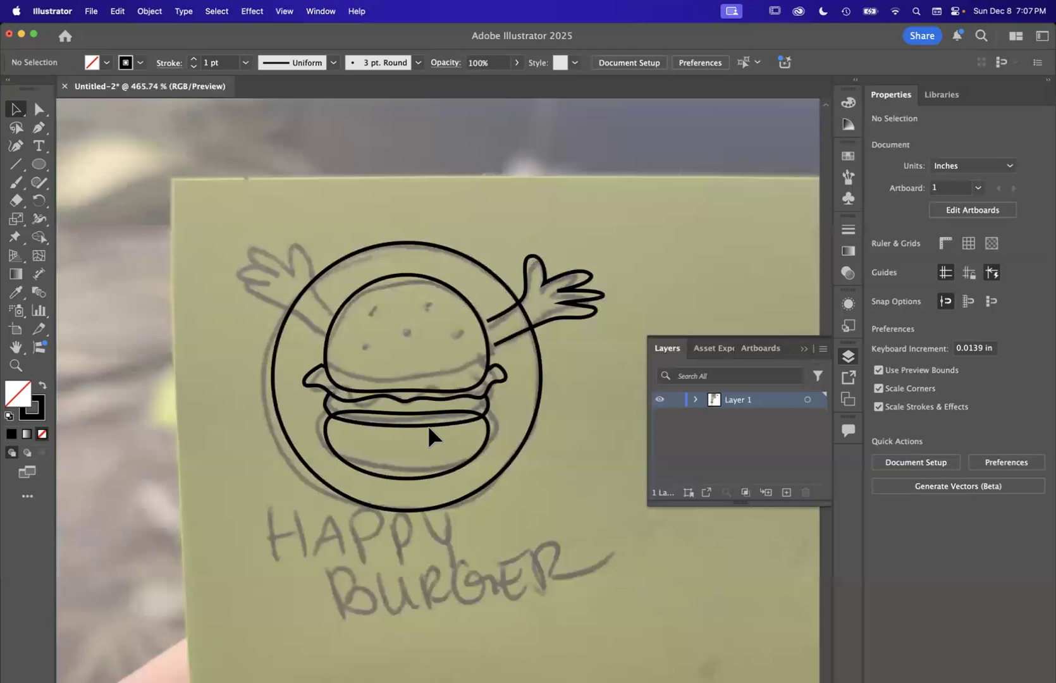
scroll(432, 437, "up", 3)
Try rounding all corners of the right arm and hand outline together, and undo the rounding.
left_click(545, 300)
left_click(38, 109)
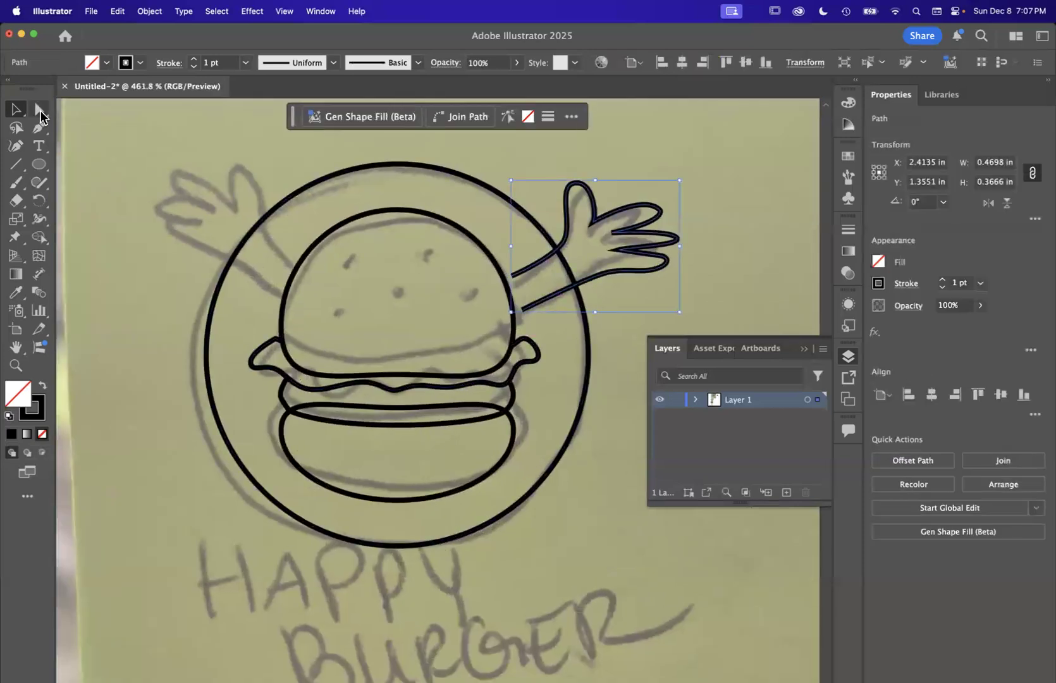
scroll(695, 243, "up", 5)
scroll(523, 315, "up", 4)
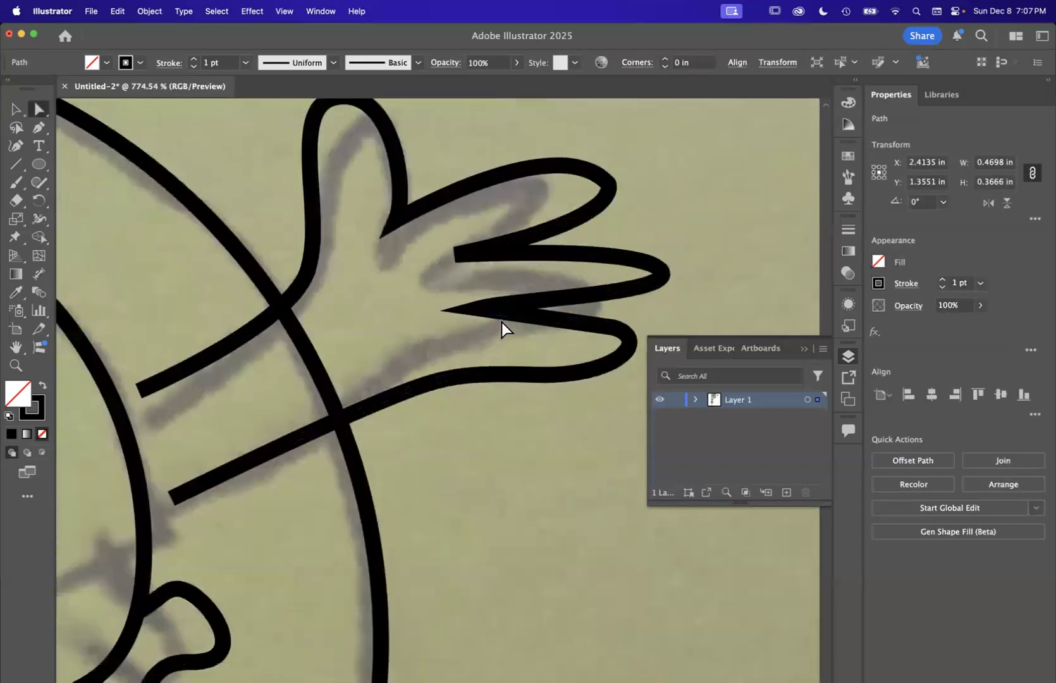
left_click(503, 308)
left_click_drag(504, 308, 505, 309)
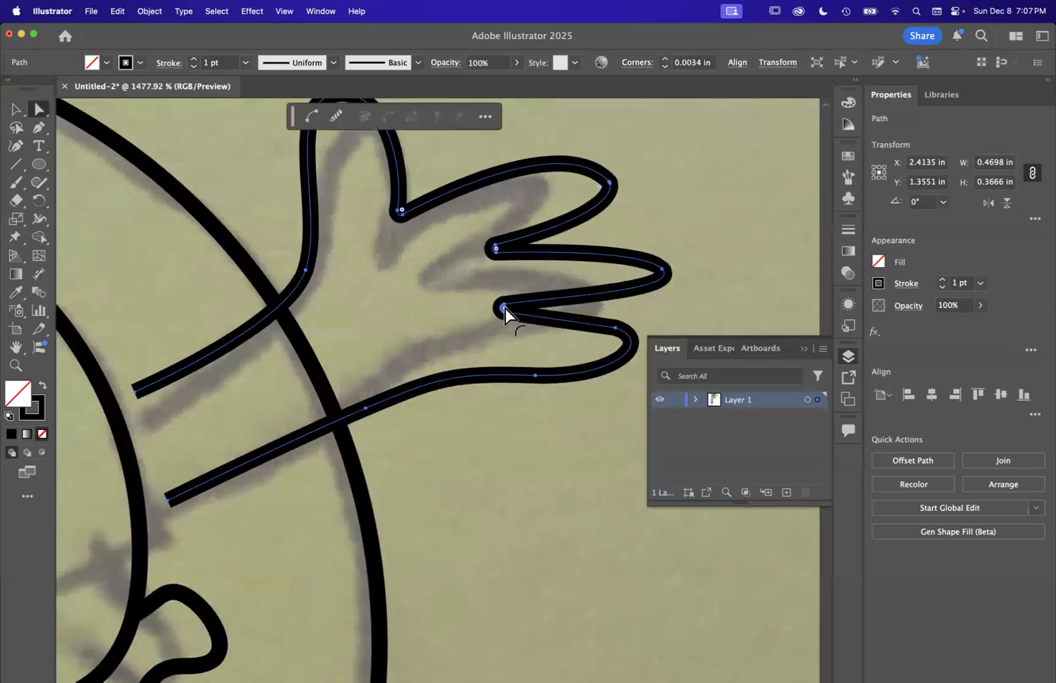
key("super+z")
Select the three inner corner anchors between the right hand's fingers and round them by about 0.0025 in.
scroll(537, 254, "up", 2)
scroll(446, 270, "up", 2)
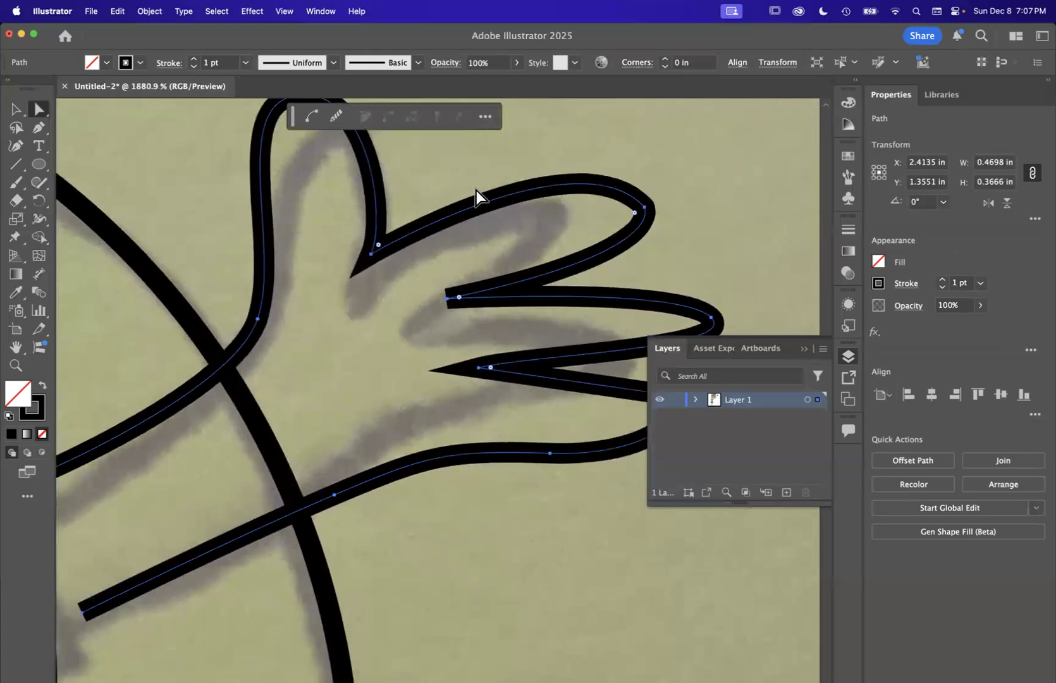
left_click(372, 255)
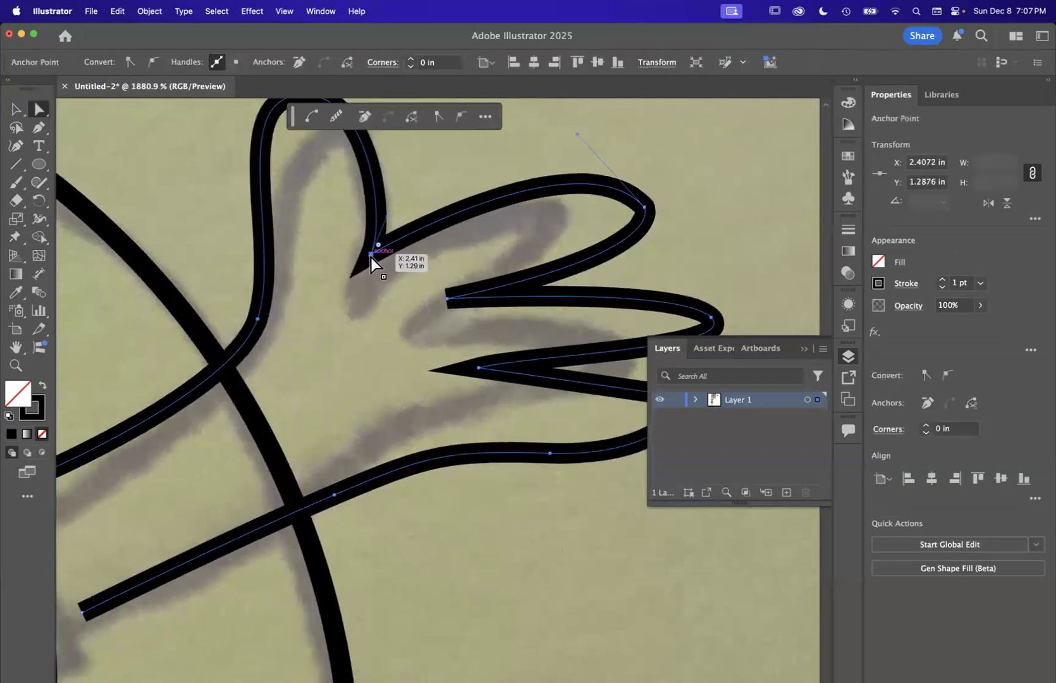
scroll(464, 304, "up", 2)
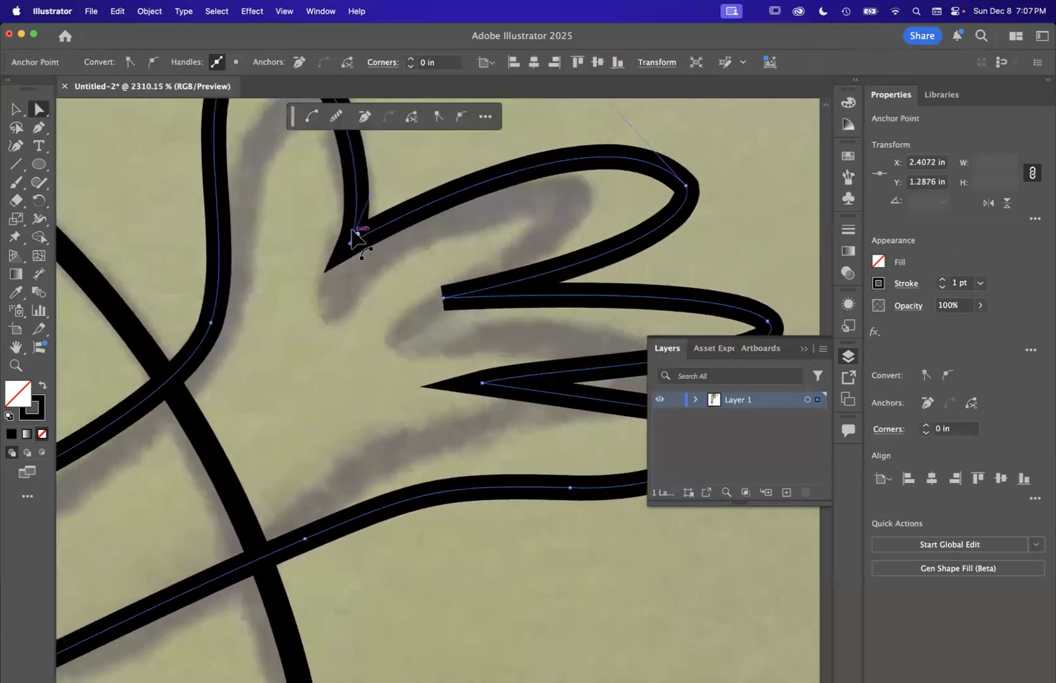
left_click(445, 298, "shift")
left_click(484, 387, "shift")
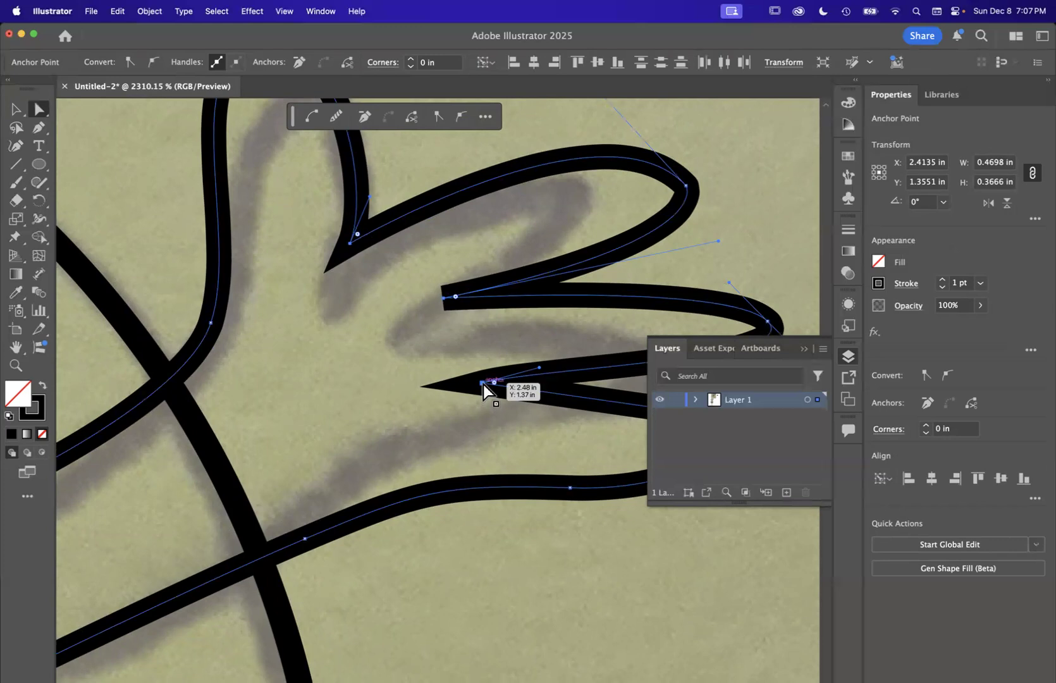
scroll(492, 348, "down", 2)
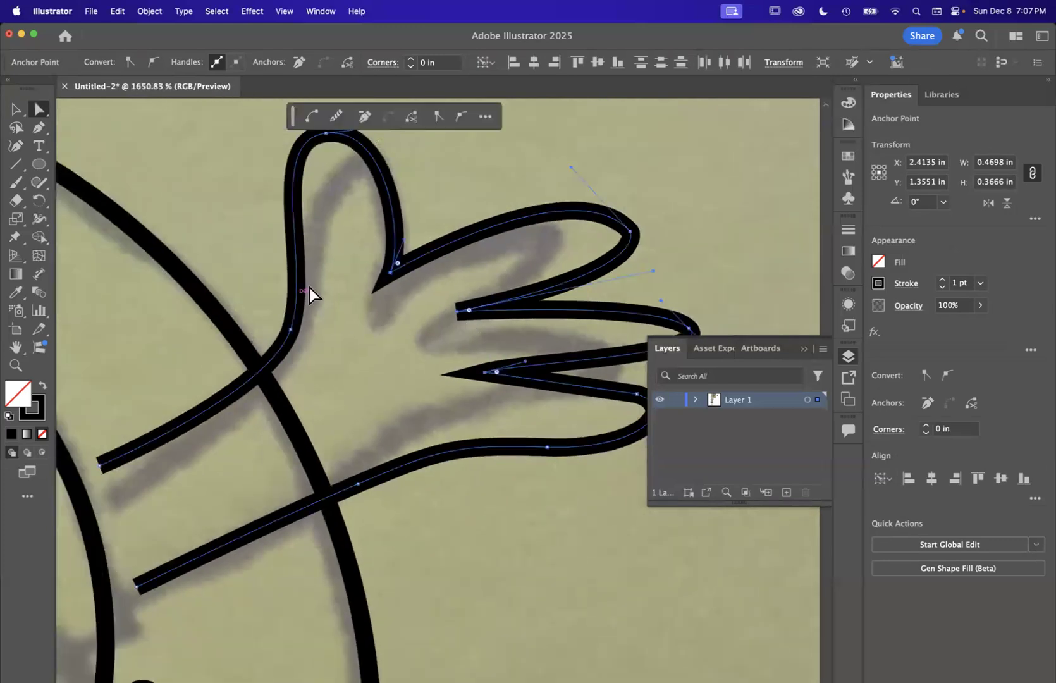
left_click_drag(469, 313, 494, 308)
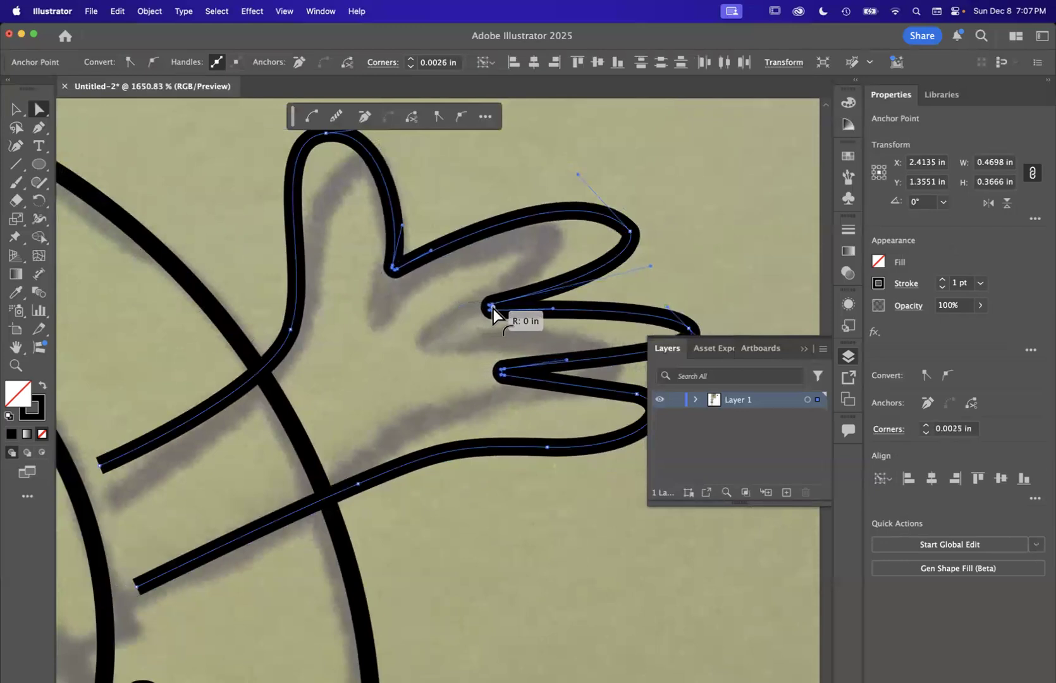
left_click(488, 184)
scroll(458, 386, "down", 5)
scroll(458, 386, "left", 4)
scroll(458, 386, "down", 3)
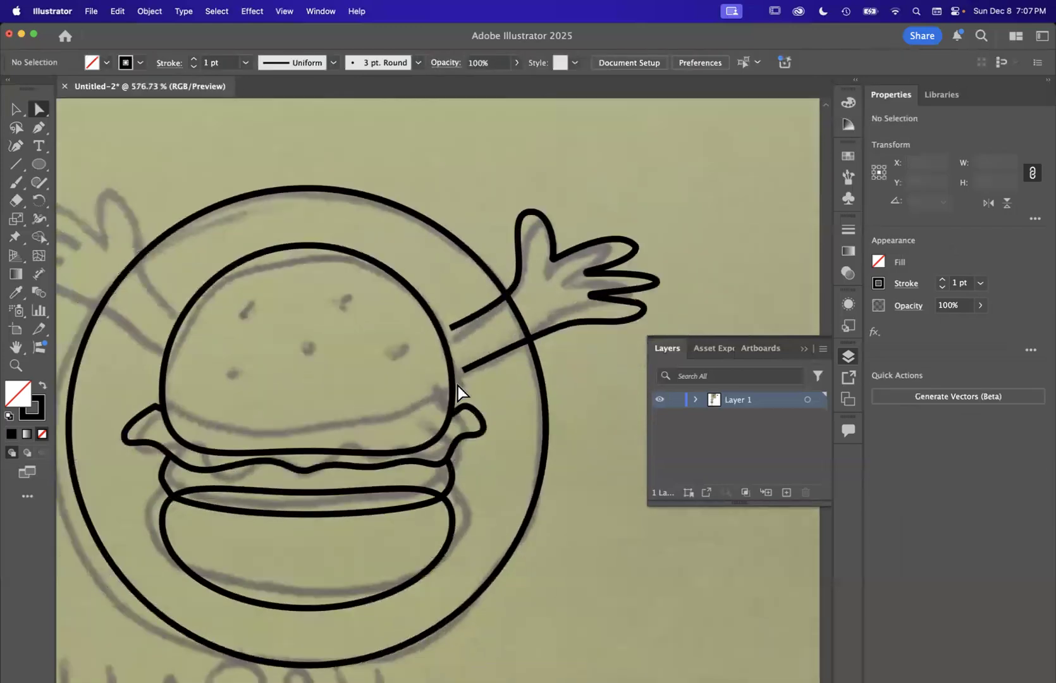
scroll(590, 338, "left", 4)
scroll(589, 338, "down", 3)
scroll(589, 337, "down", 3)
scroll(411, 416, "right", 2)
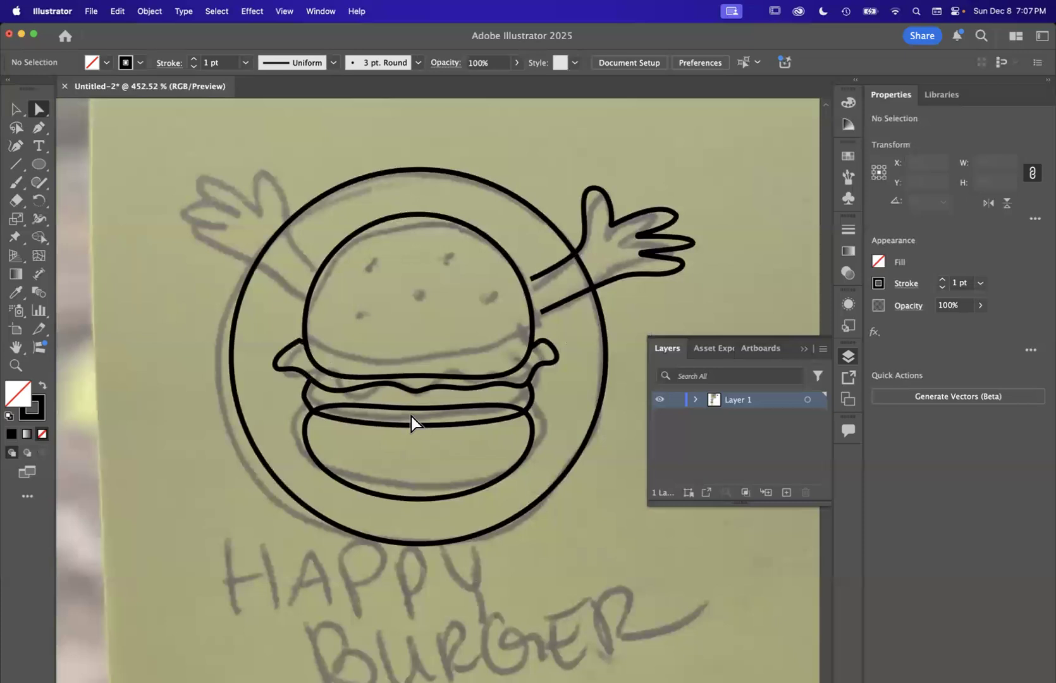
scroll(411, 416, "up", 2)
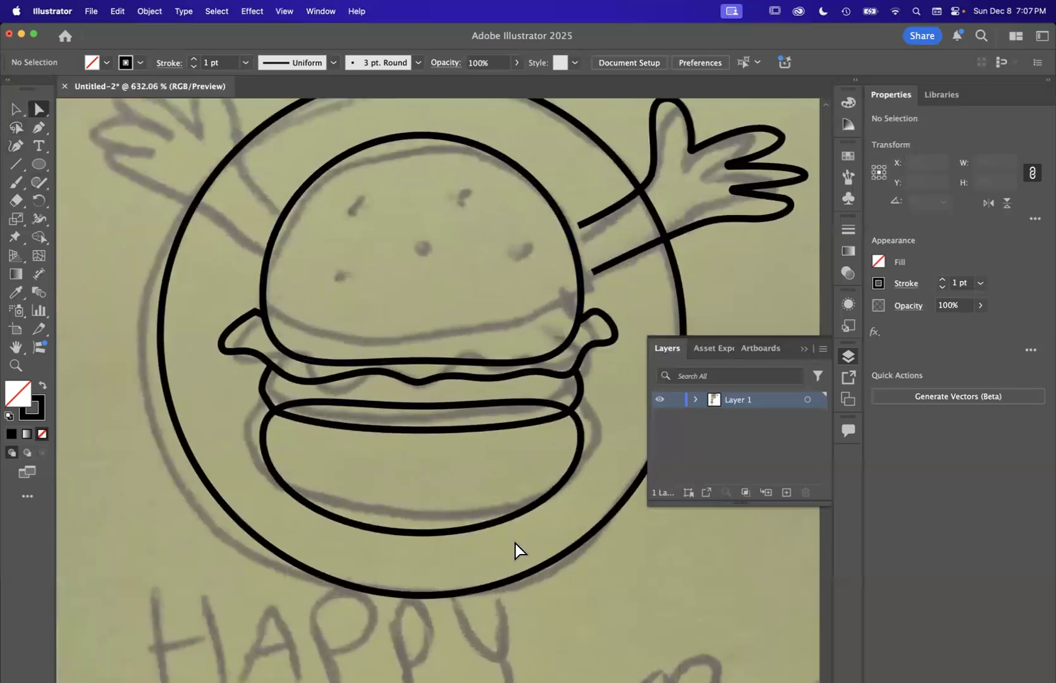
Select the buns, lettuce and patty and use Shape Builder to remove the lower bun's upper edge where it overlaps the patty.
left_click(18, 111)
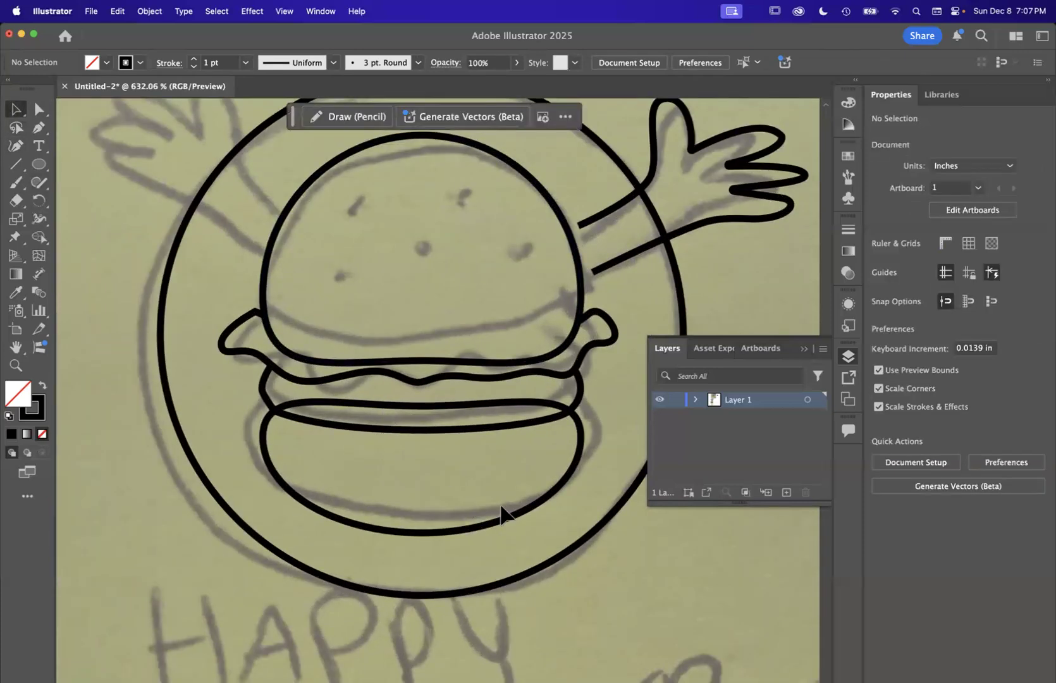
left_click(38, 110)
left_click(283, 220)
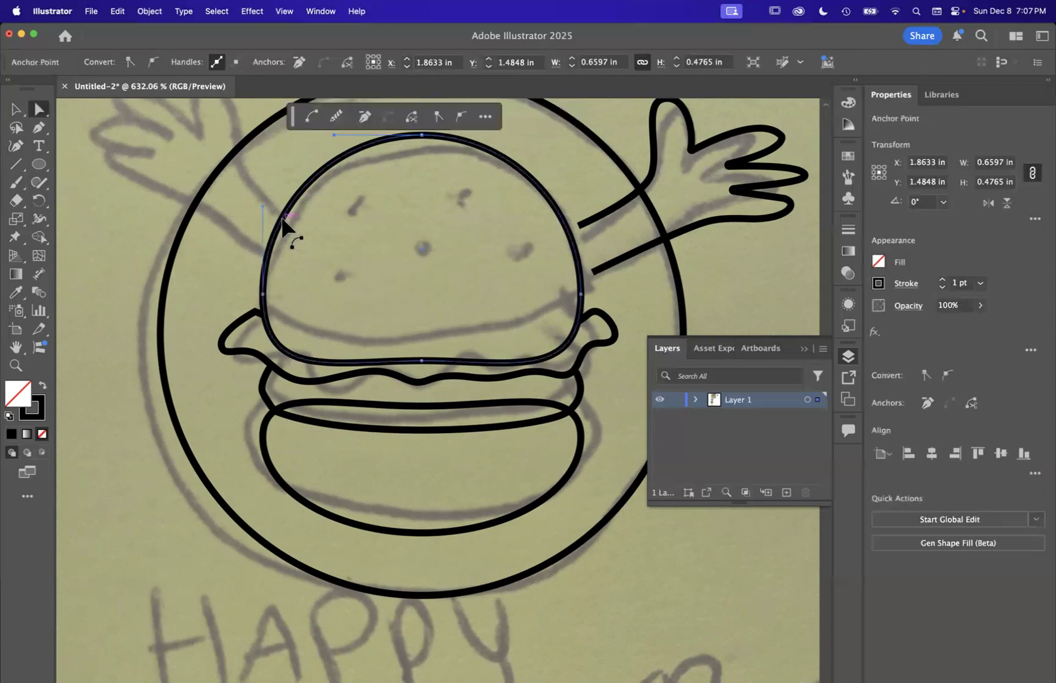
left_click(14, 110)
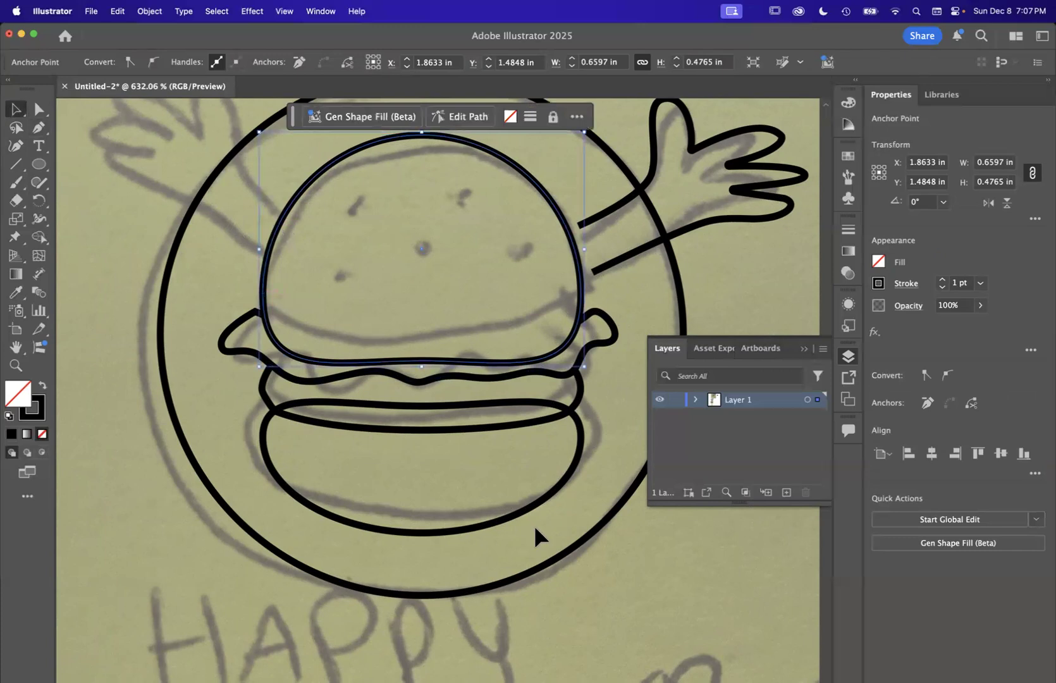
left_click_drag(542, 529, 329, 338)
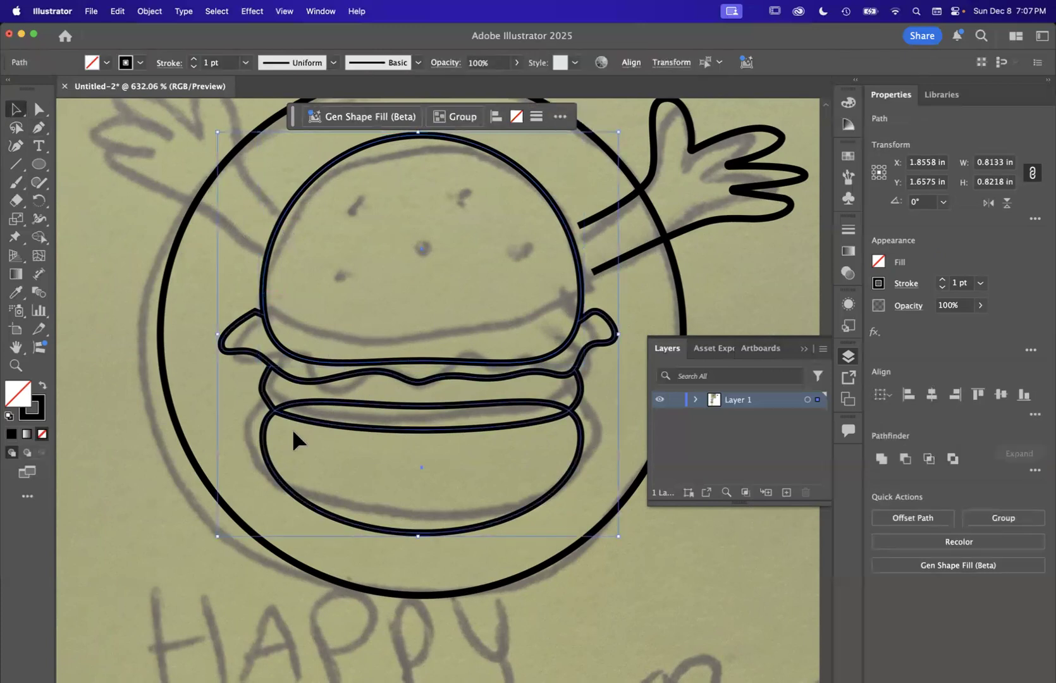
left_click(40, 240)
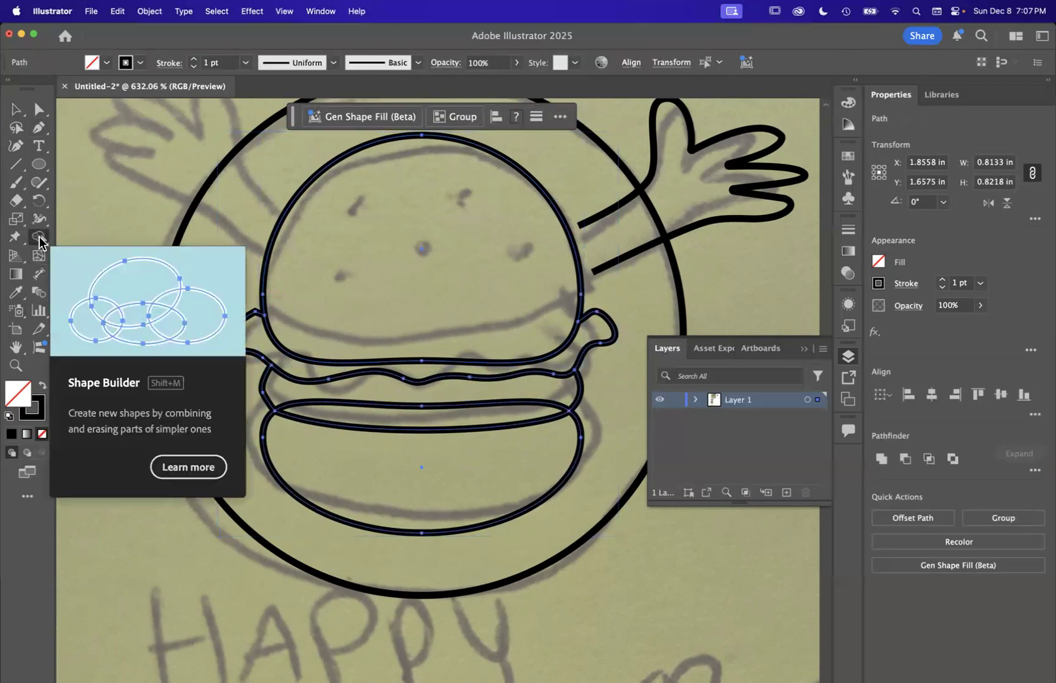
left_click(374, 408, "alt")
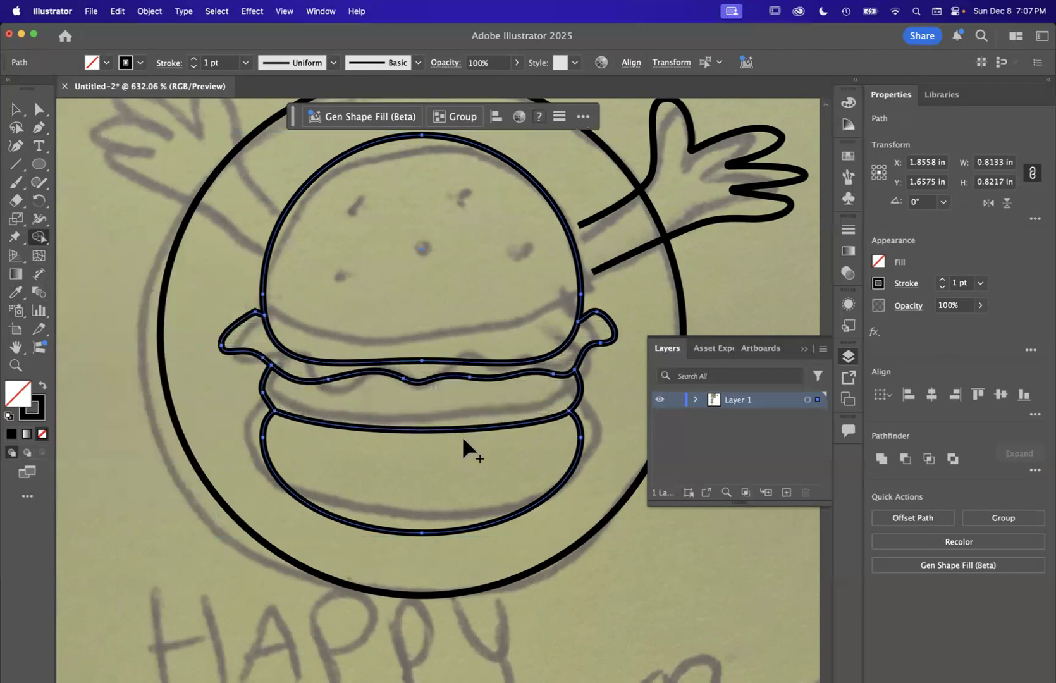
left_click(17, 109)
scroll(205, 342, "down", 5)
left_click(497, 491)
Draw three overlapping unfilled circles beside the right hand: two smaller ones and a larger one about 0.51 in wide.
scroll(499, 492, "right", 2)
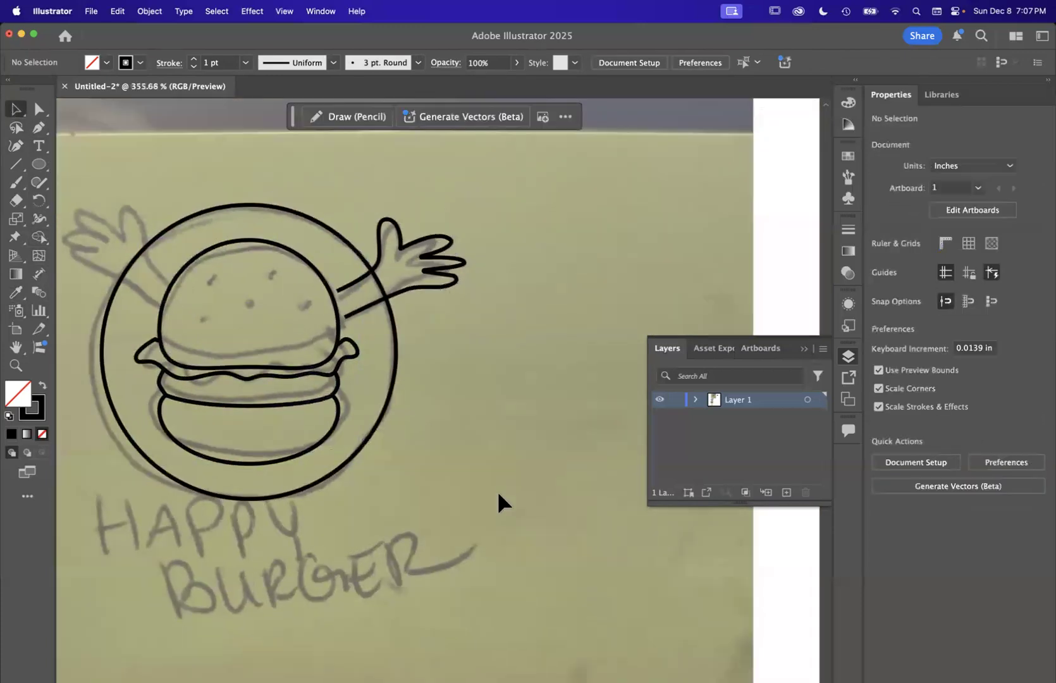
left_click(44, 169)
left_click_drag(460, 305, 496, 341)
mouse_move(491, 245)
left_mouse_down()
mouse_move(535, 289)
mouse_move(538, 256)
left_mouse_up()
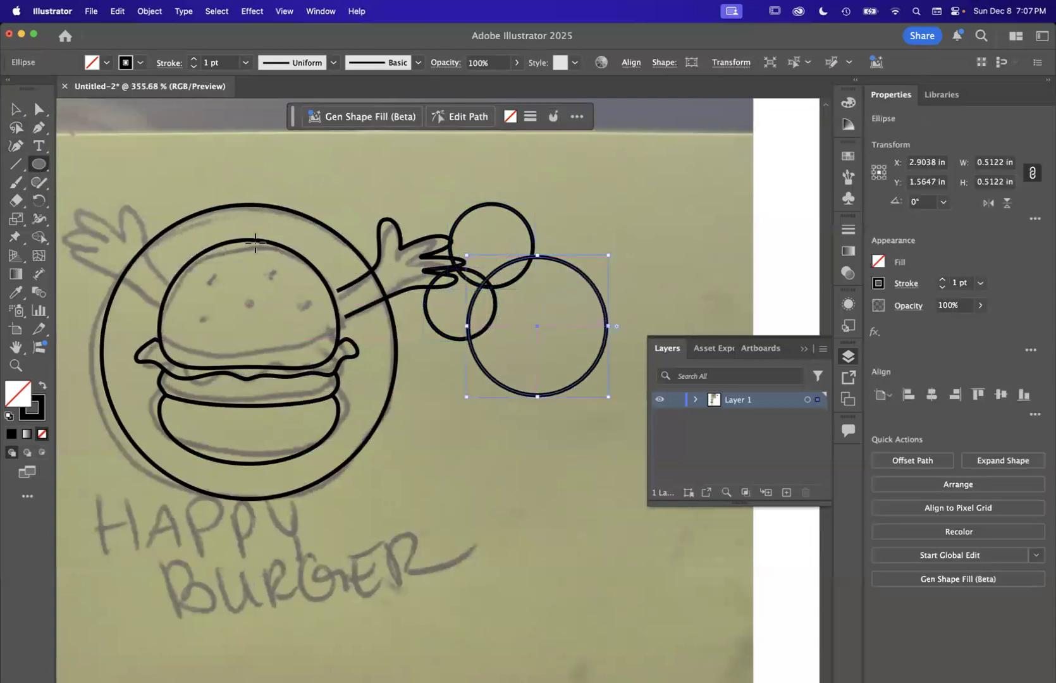
left_click(17, 108)
left_click(618, 273)
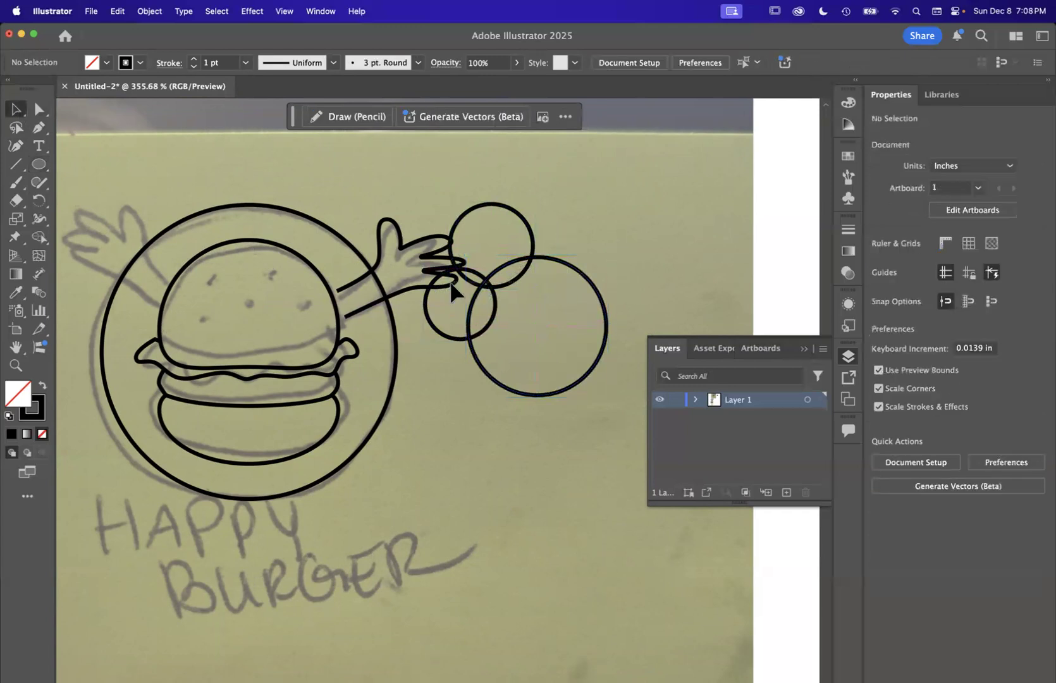
Select the three circles and merge their overlapping areas into the two smaller circles with Shape Builder.
key("super+a")
left_click(38, 236)
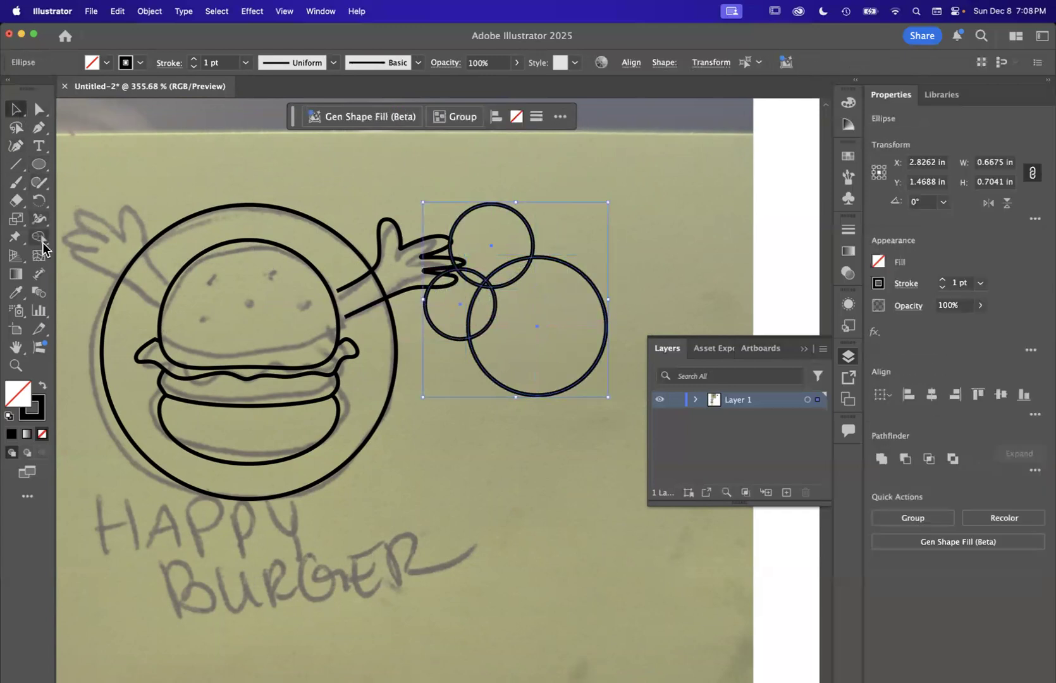
left_click(487, 288)
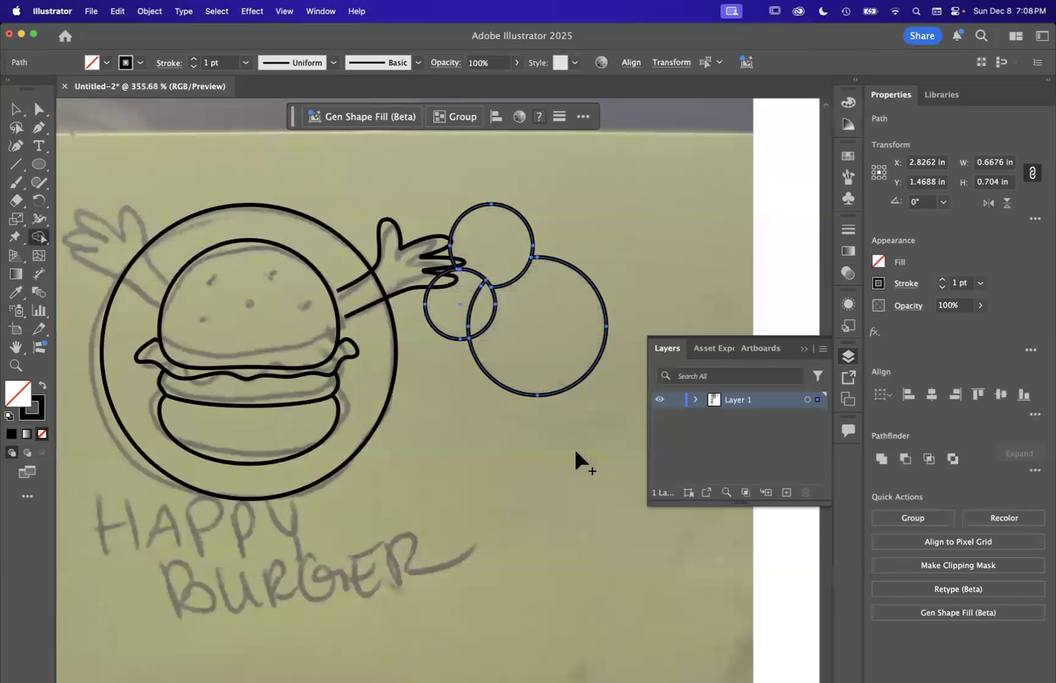
left_click_drag(443, 310, 475, 302)
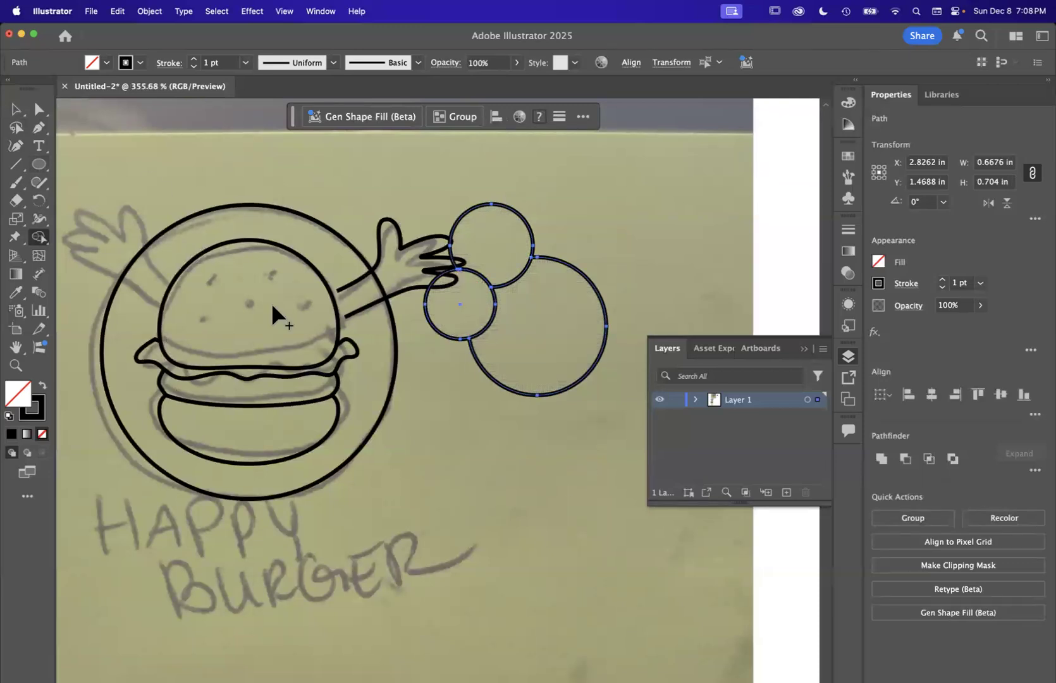
Delete the three test circles beside the right hand.
left_click(5, 110)
left_click(618, 295)
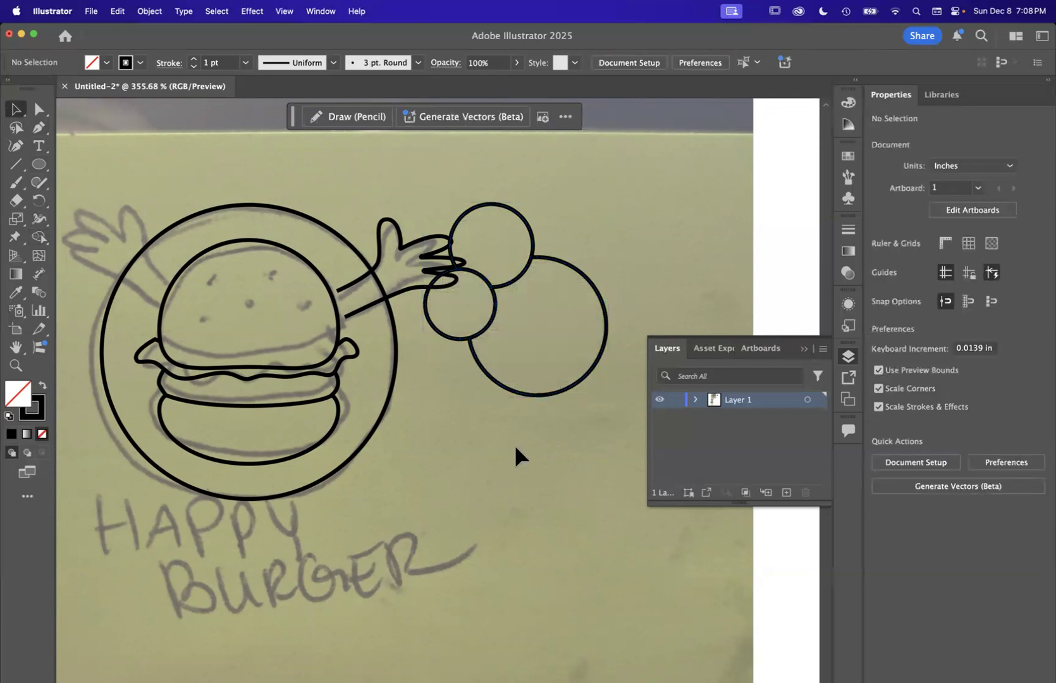
left_click(477, 277)
key("Delete")
scroll(477, 282, "left", 5)
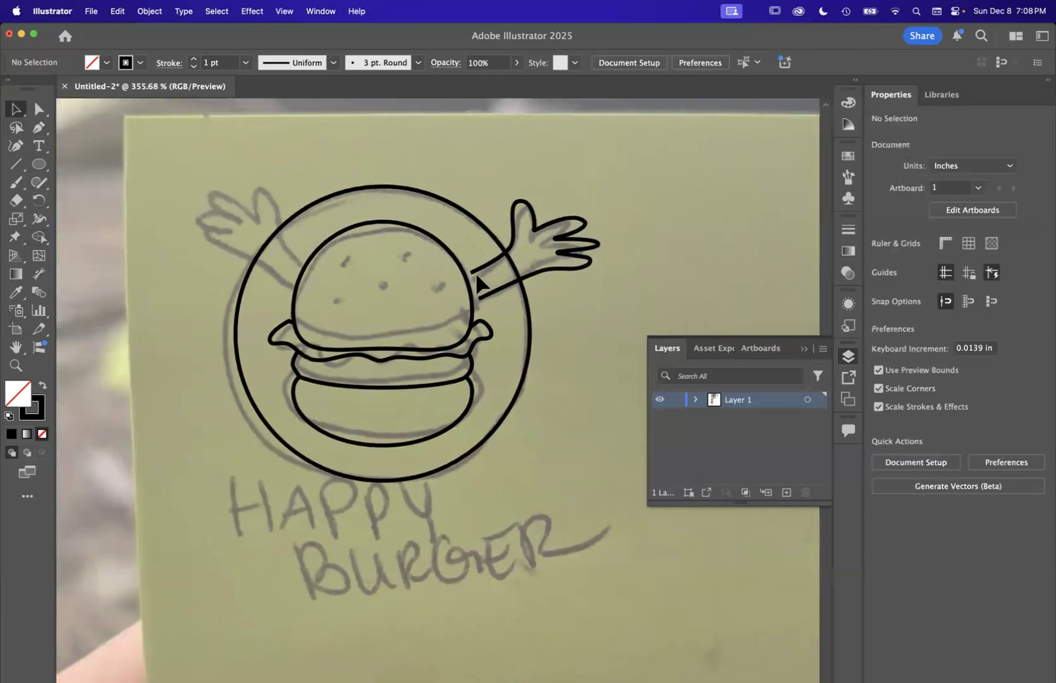
Draw an unfilled, pointed cheese slice with the Pen tool, from beneath the lettuce's left end, down over the lower bun, to its right end.
scroll(479, 283, "up", 3)
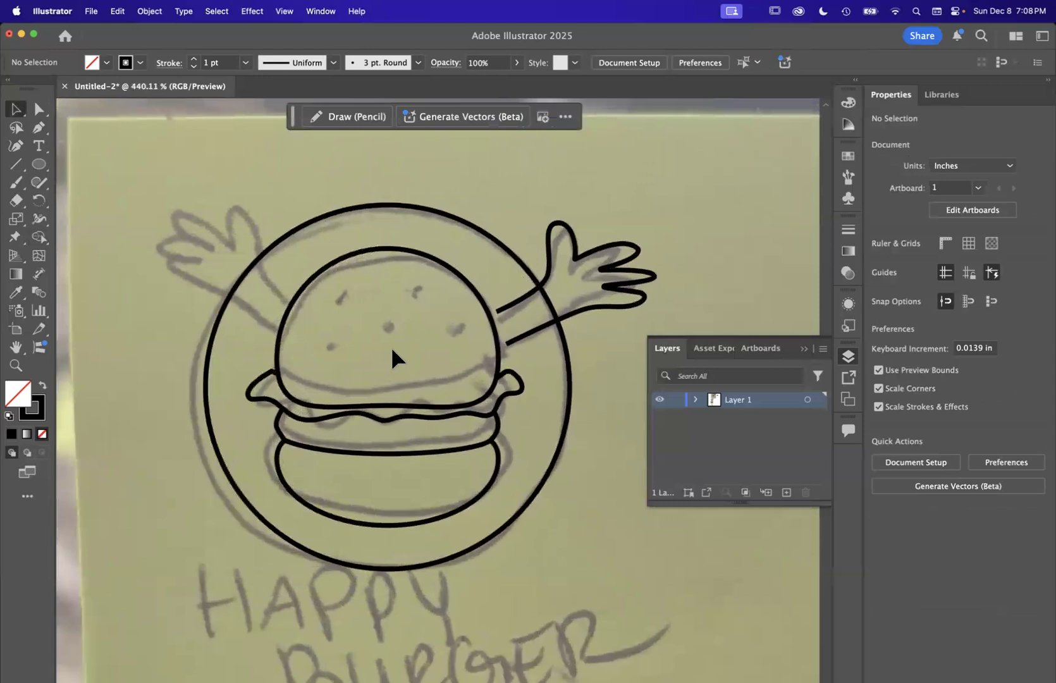
scroll(392, 357, "up", 2)
scroll(392, 357, "up", 2)
left_click(40, 127)
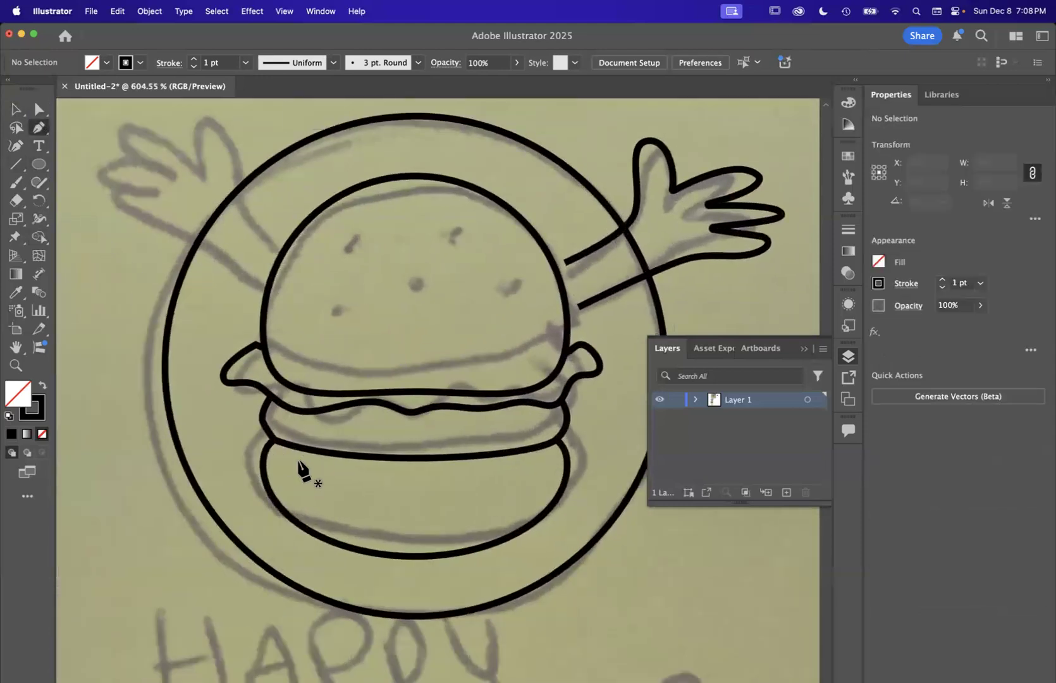
left_click(264, 389)
left_click(230, 406)
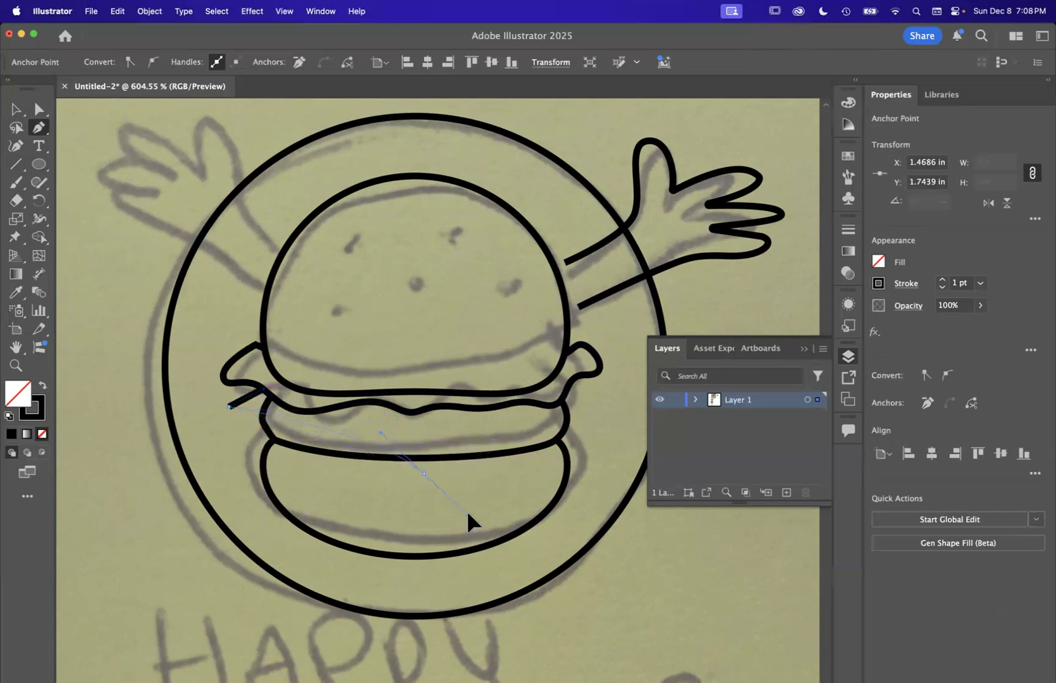
left_click_drag(468, 511, 472, 523)
left_click(424, 473)
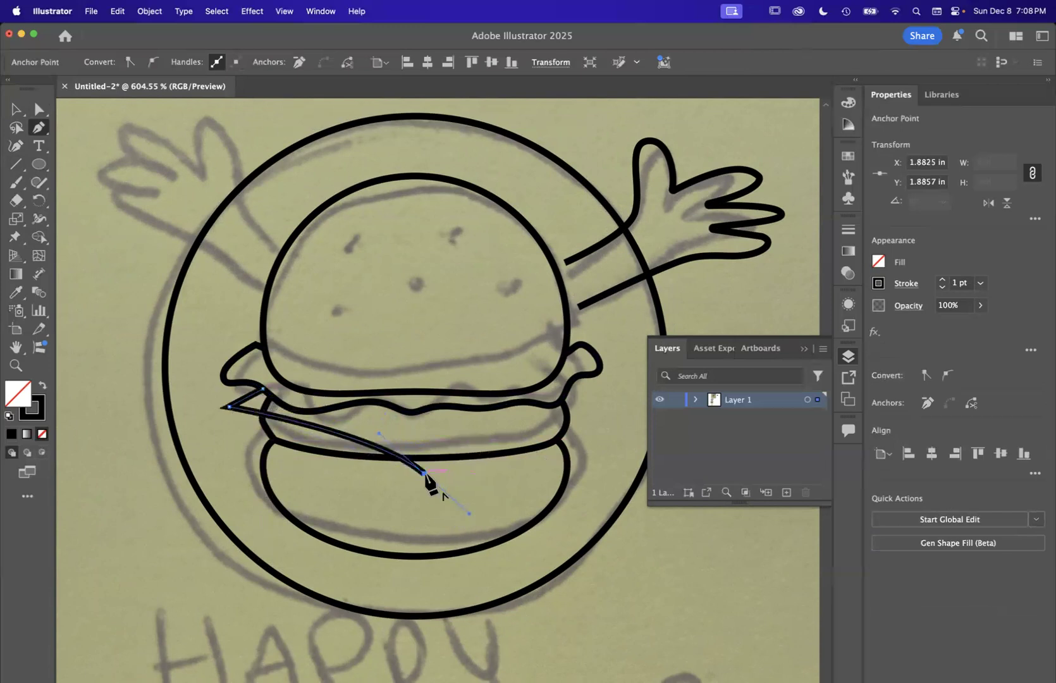
left_click(582, 404)
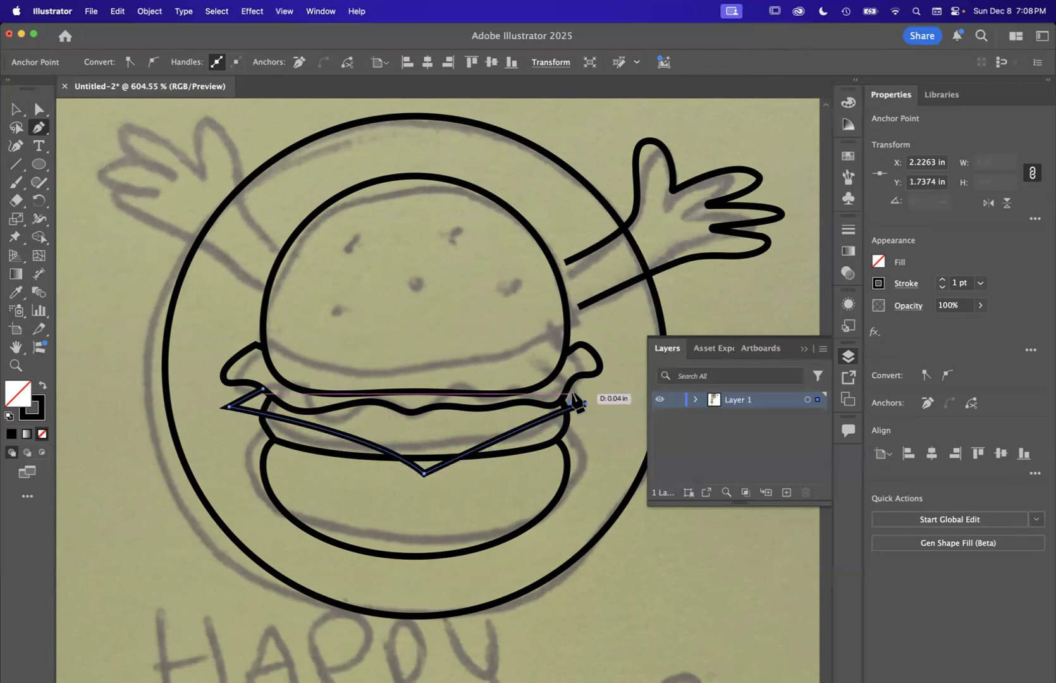
left_click(564, 388)
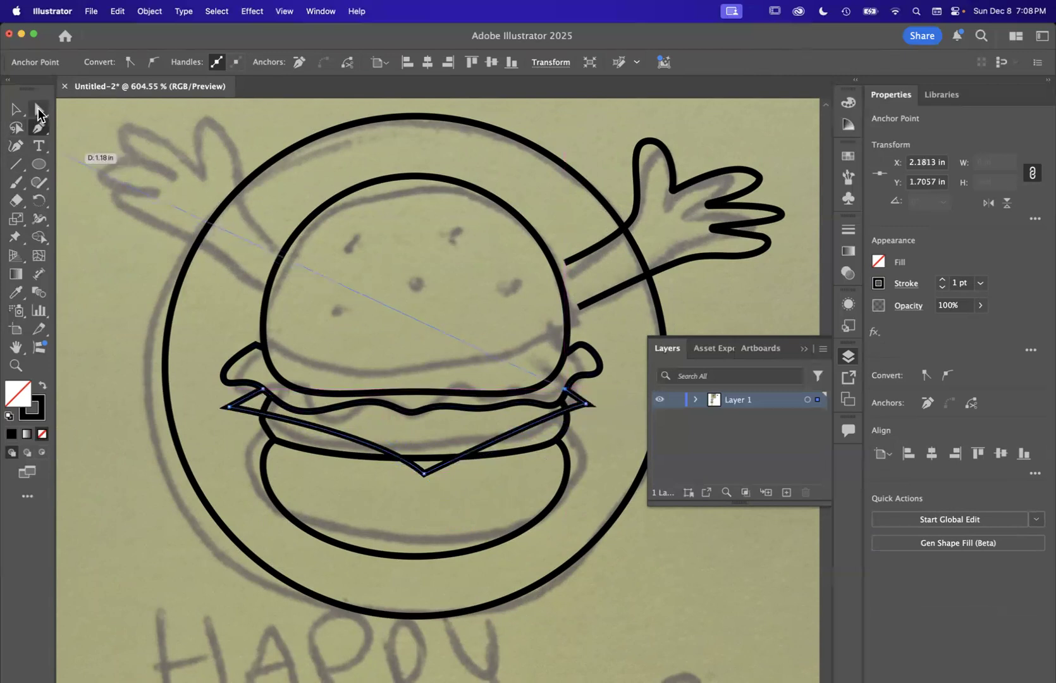
Round the cheese slice's left corner by about 0.009 in, its lower tip by 0.032 in and its right corner by 0.011 in.
left_click(38, 108)
left_click_drag(232, 410, 242, 407)
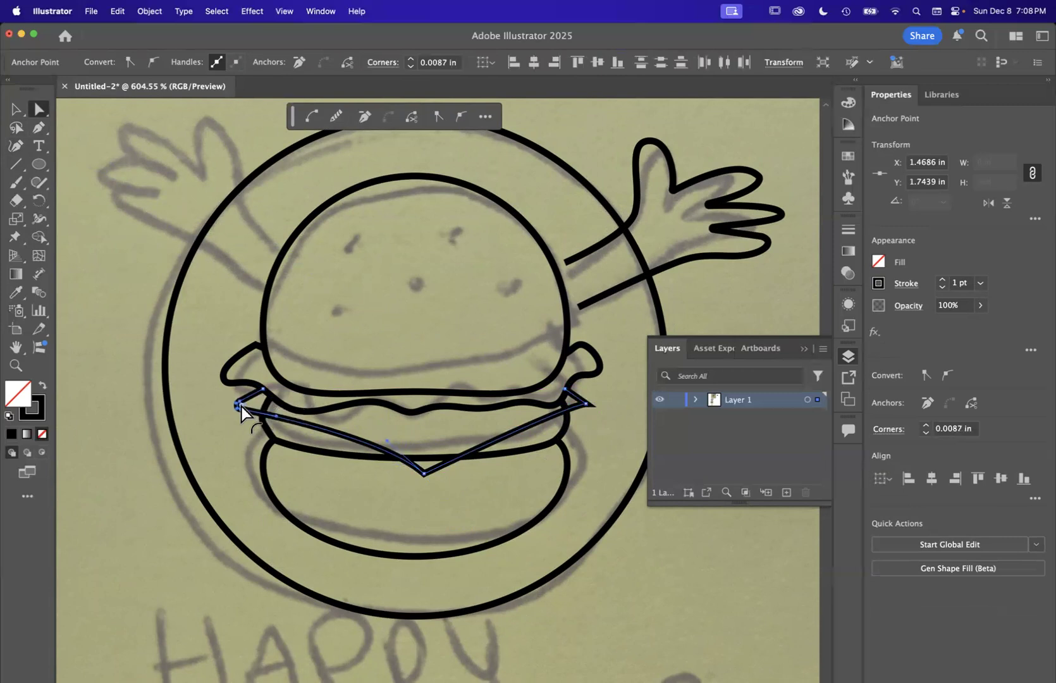
left_click(425, 474)
left_click_drag(425, 464, 428, 458)
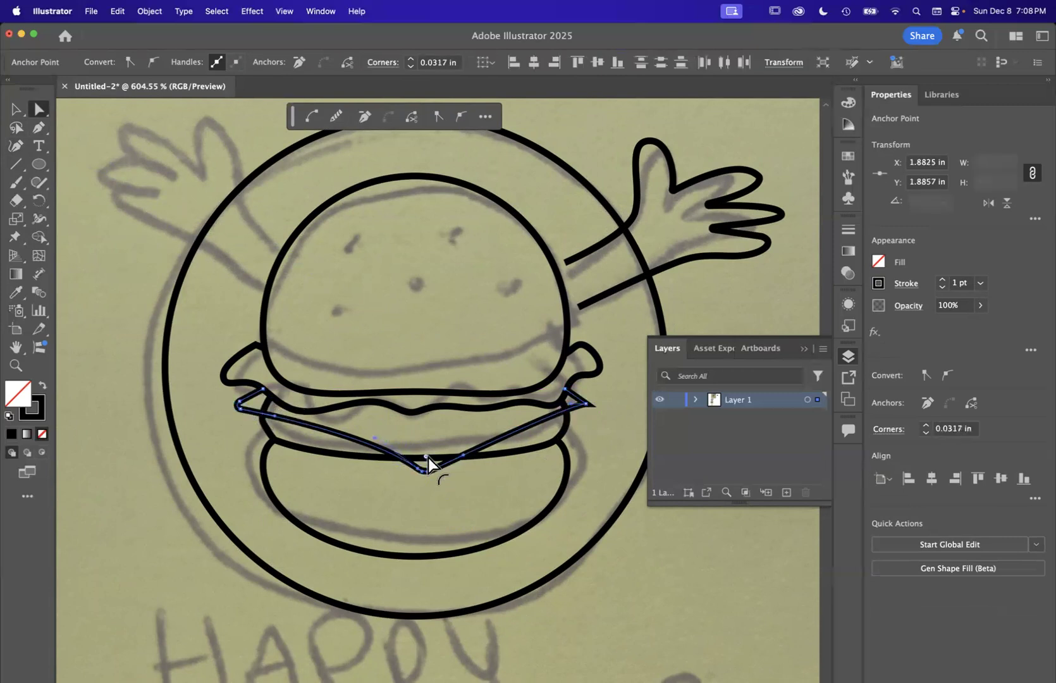
left_click(585, 404)
left_click_drag(575, 403, 572, 402)
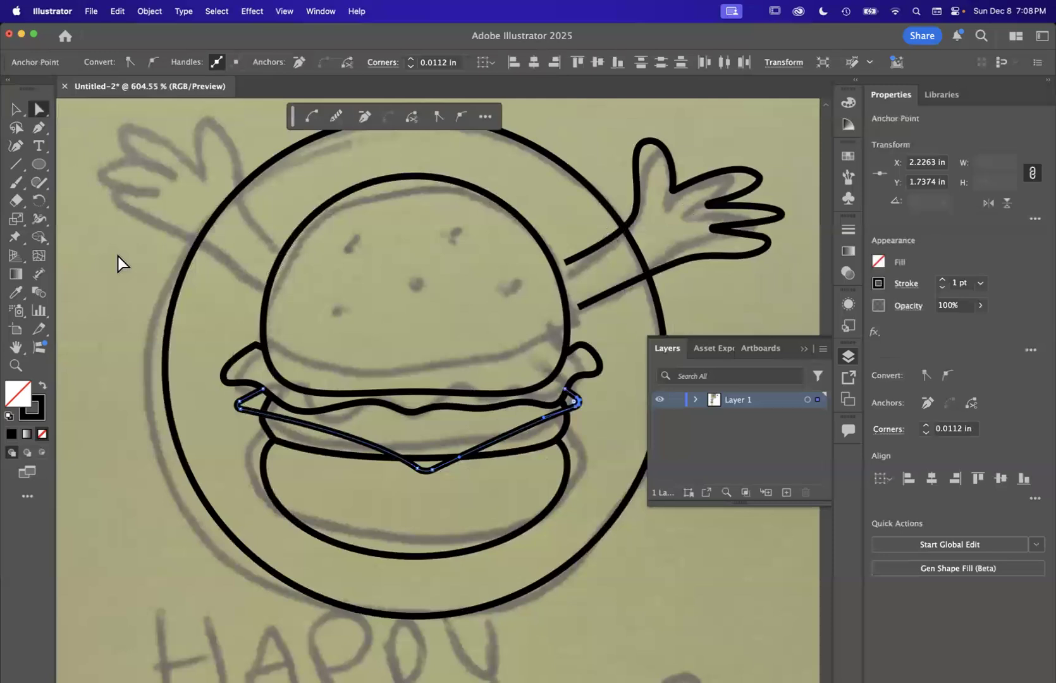
left_click(16, 110)
left_click(561, 519)
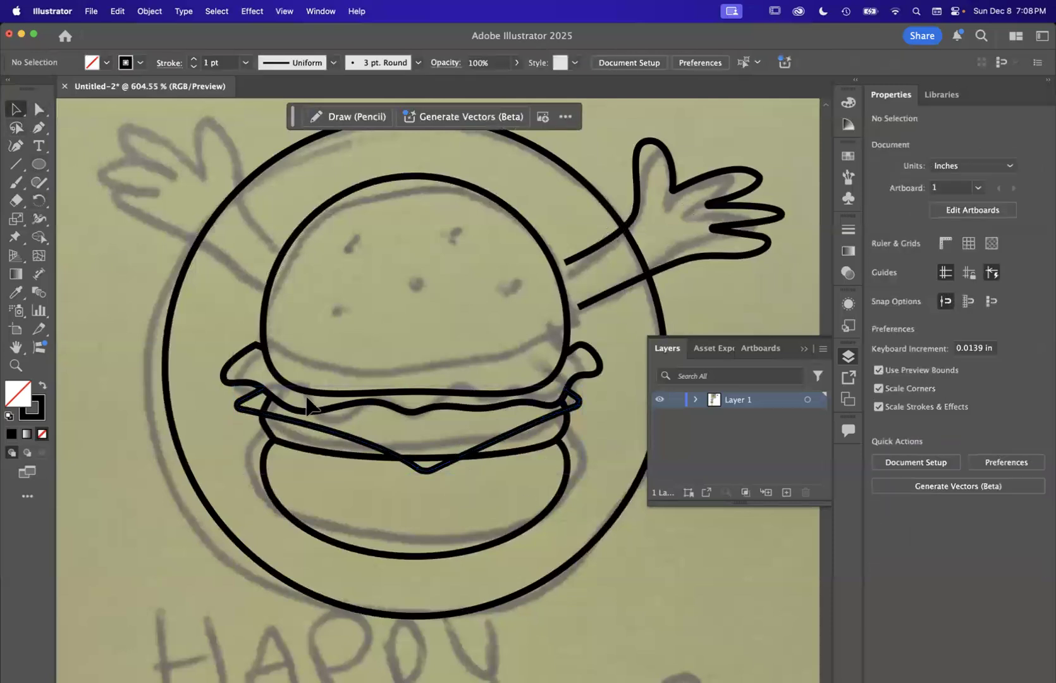
Select the buns, lettuce, patty and cheese, and use Shape Builder to remove the overlapping edges around the cheese and its lower tip.
left_click(226, 372)
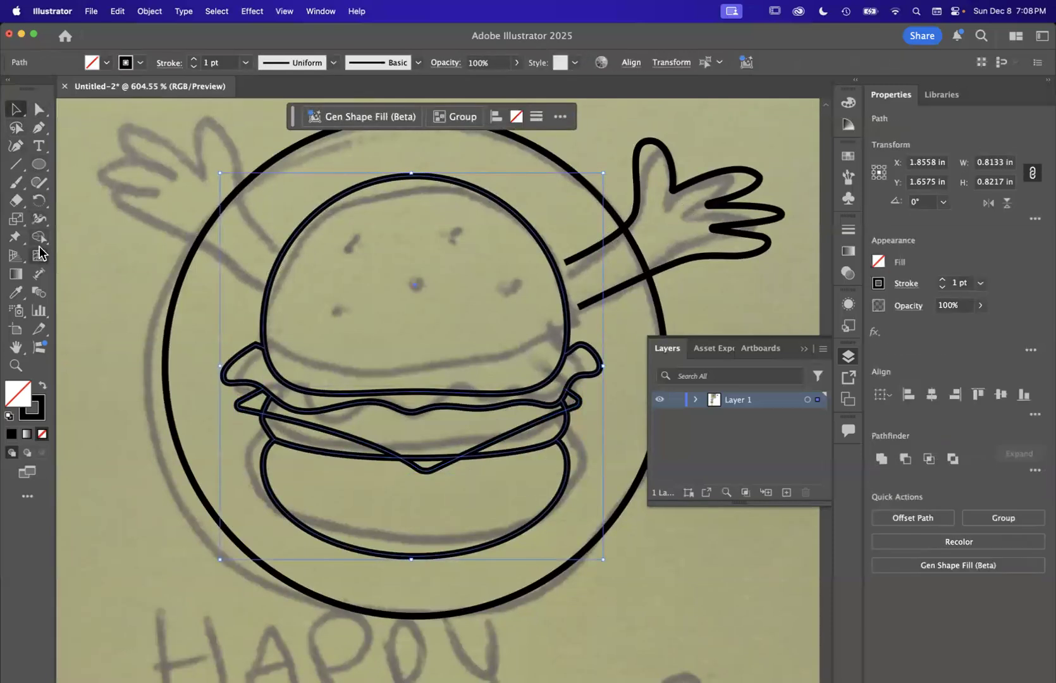
left_click(38, 238)
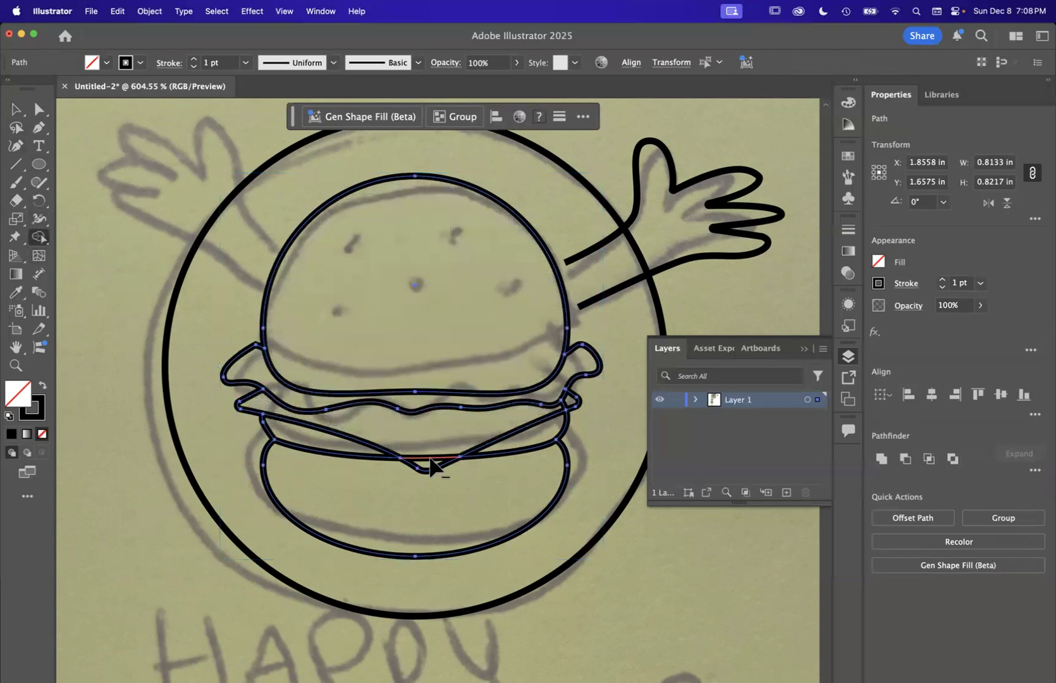
scroll(432, 479, "down", 5)
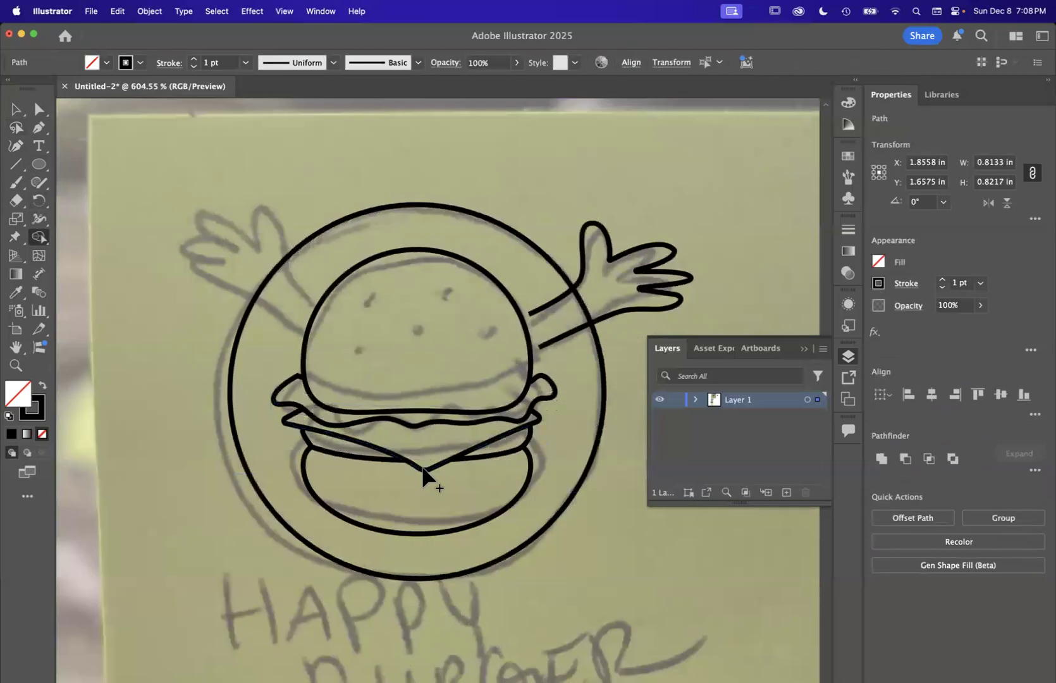
left_click(40, 110)
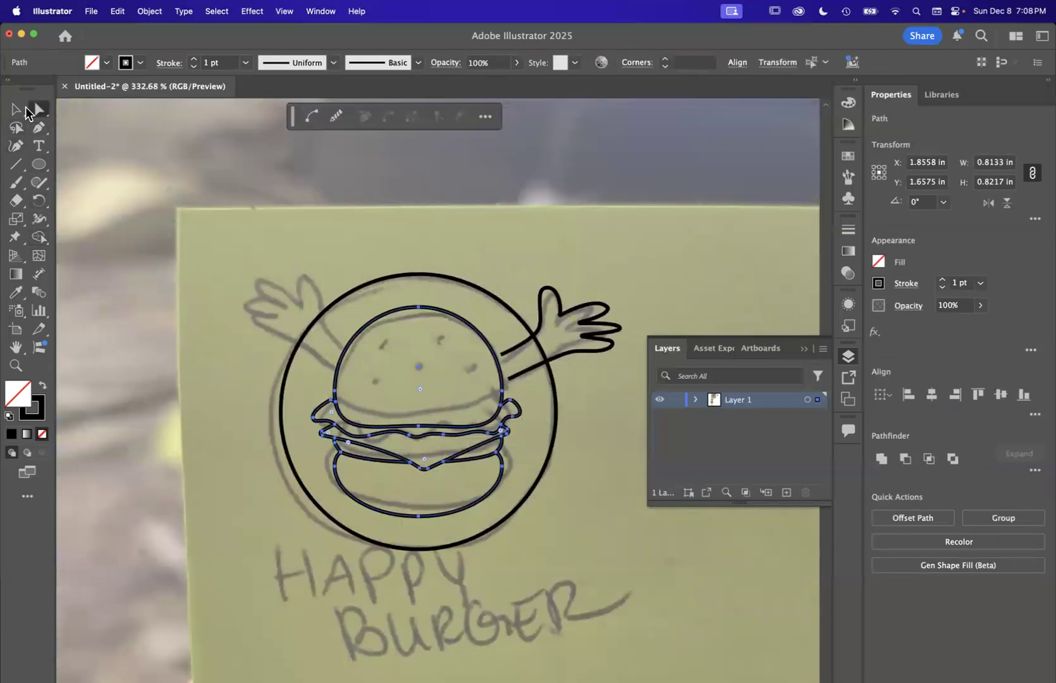
left_click(18, 109)
left_click(121, 324)
scroll(393, 397, "down", 5)
scroll(393, 397, "up", 5)
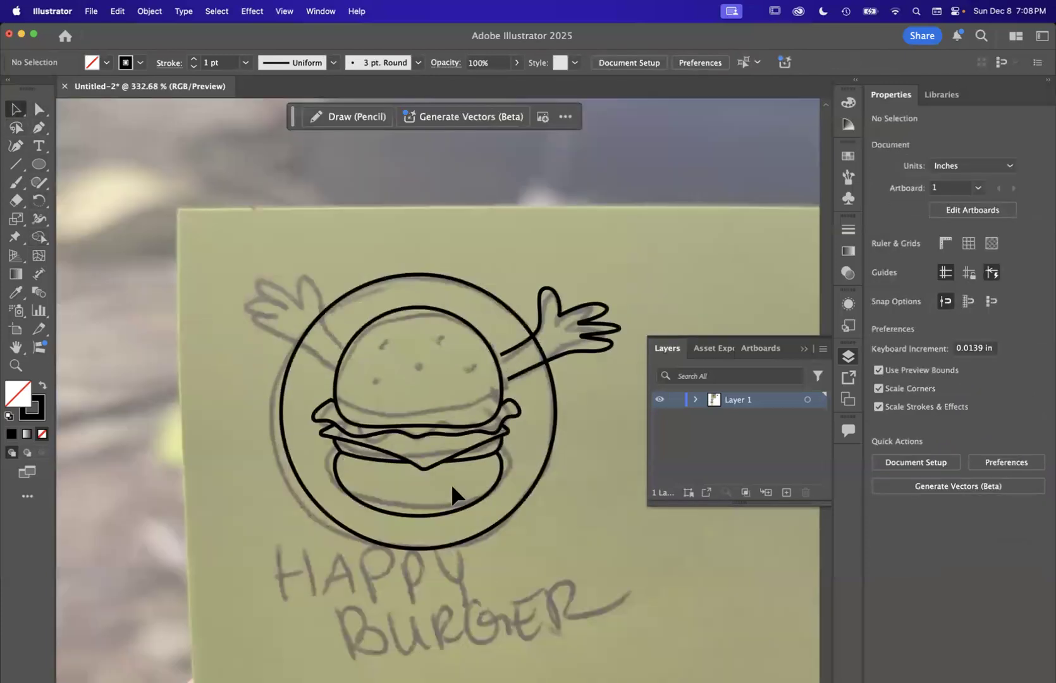
Make the lower bun shallower by moving its bottom anchor point up to match the sketch.
scroll(450, 484, "up", 3)
left_click(40, 110)
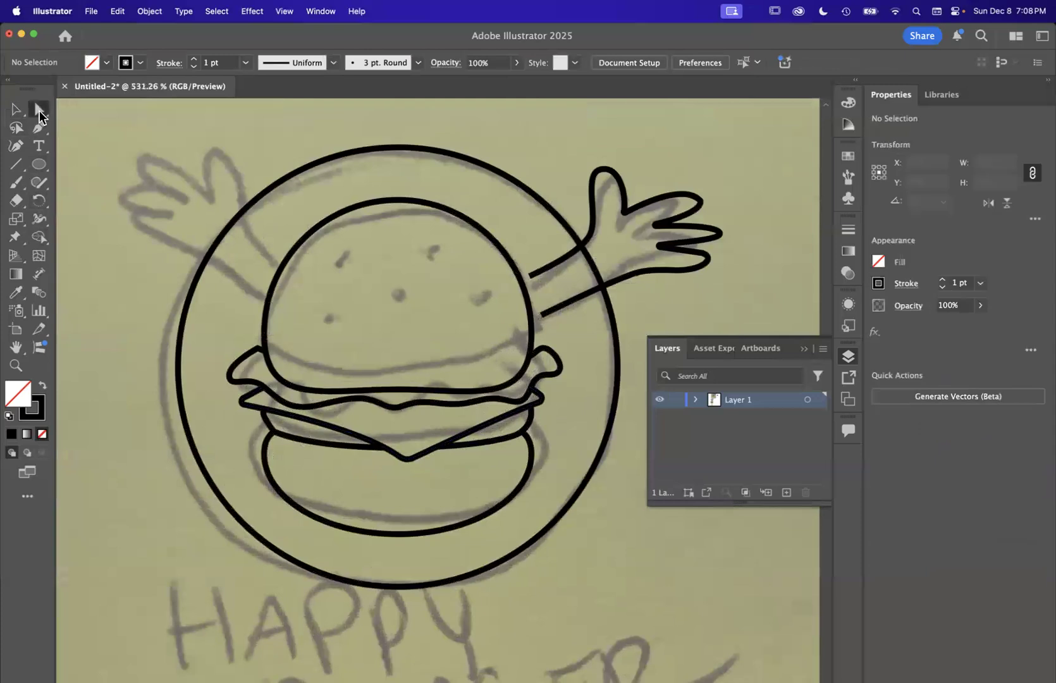
left_click(408, 535)
left_click_drag(399, 536, 398, 520)
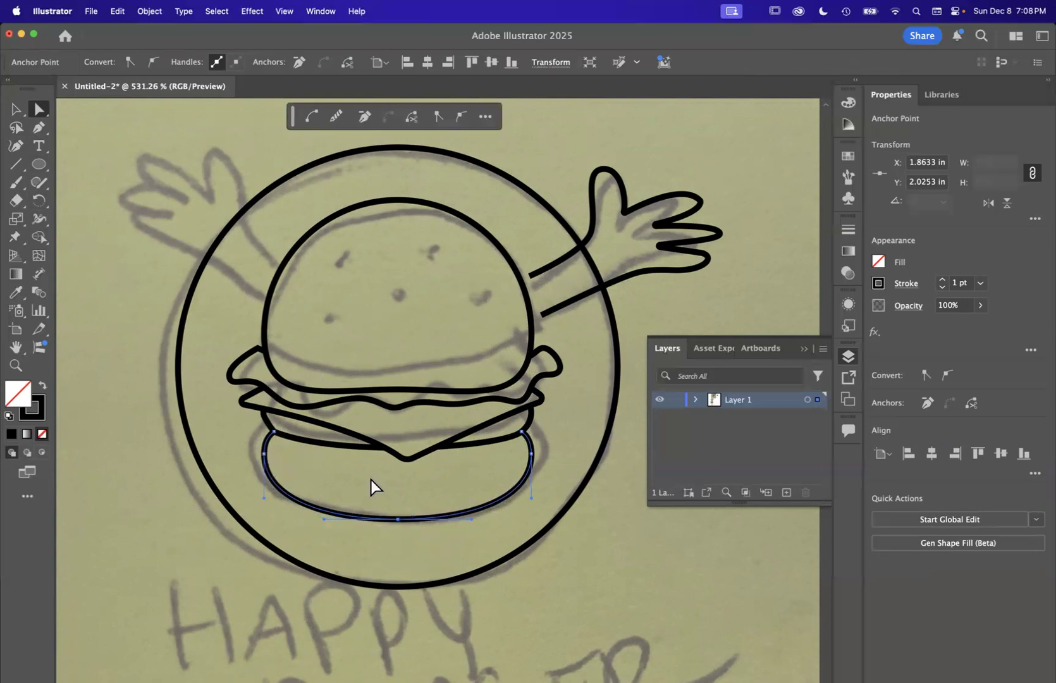
Widen the upper bun slightly by moving its left anchor point outward.
left_click(533, 319)
left_click_drag(263, 333, 257, 333)
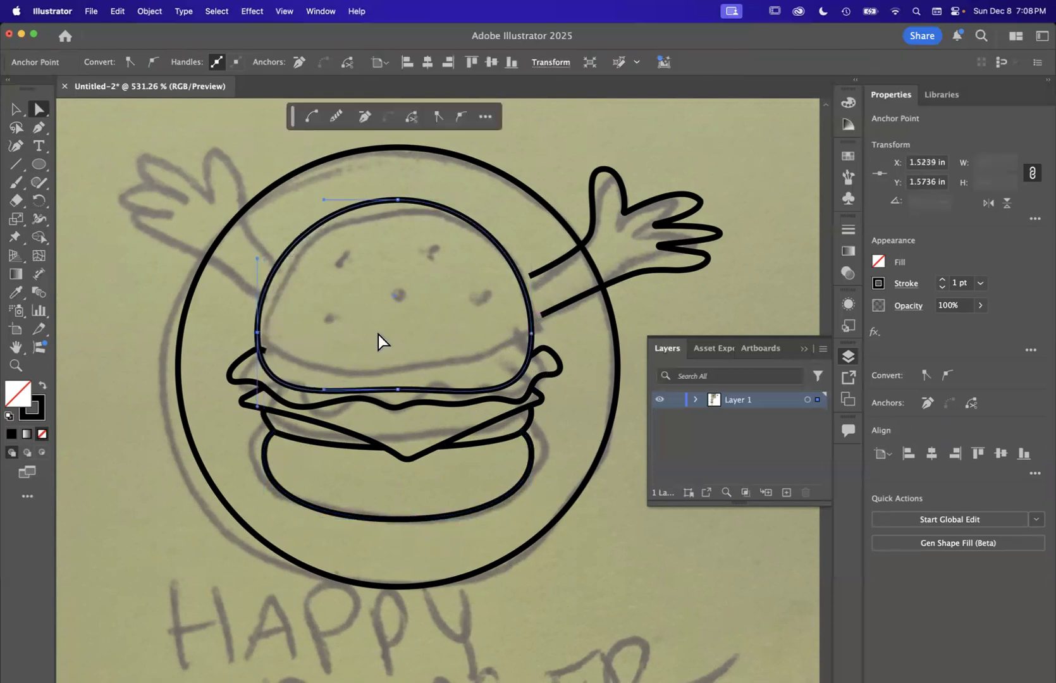
left_click_drag(535, 335, 534, 336)
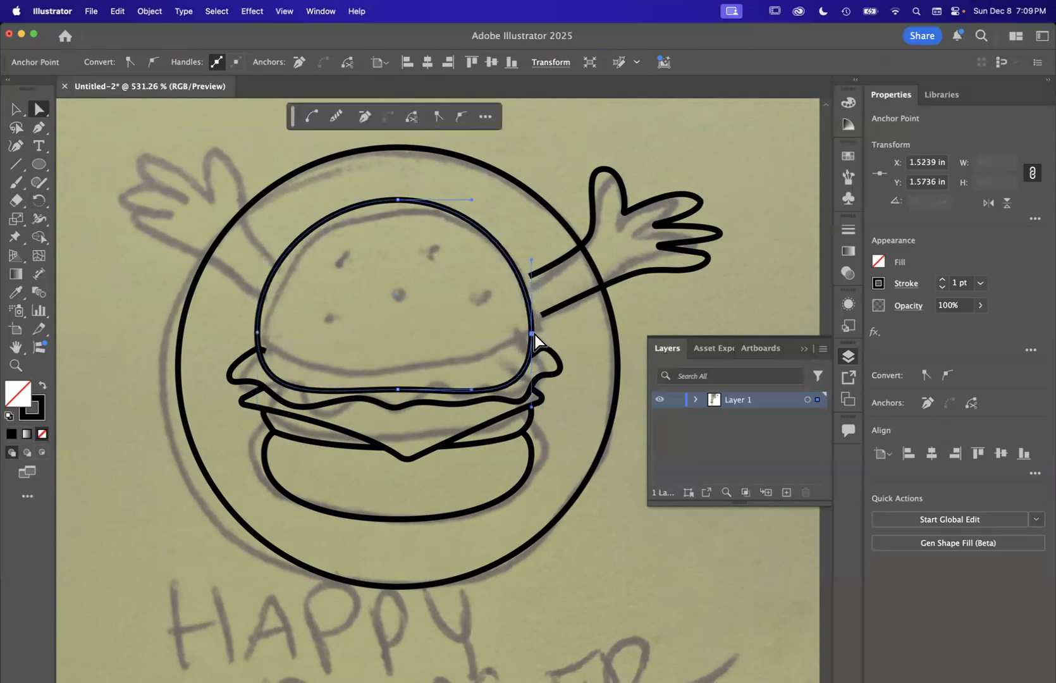
left_click(593, 342)
left_click(16, 109)
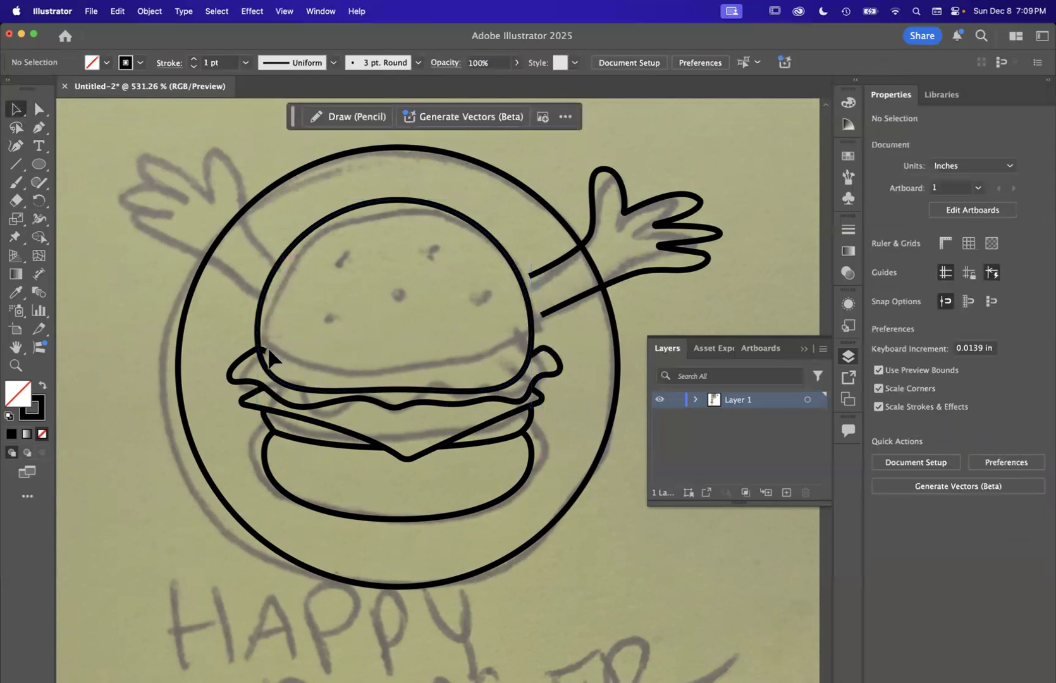
Select the upper bun, lettuce and cheese, and use Shape Builder to remove the lettuce end protruding into the bun's left side.
scroll(264, 364, "up", 3)
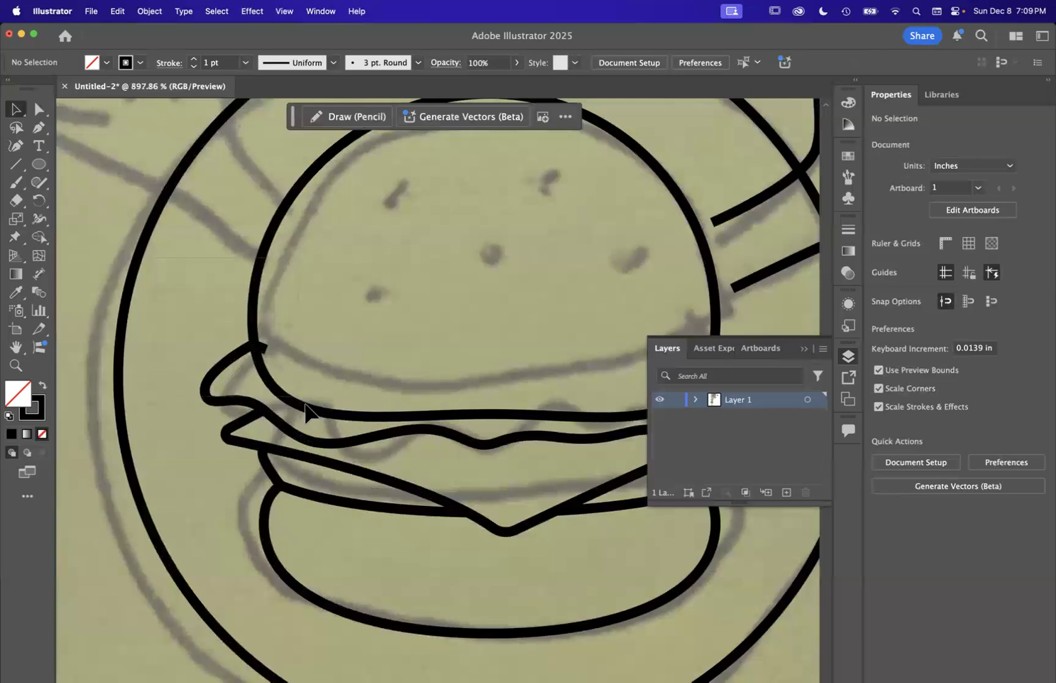
left_click(345, 442)
left_click(38, 236)
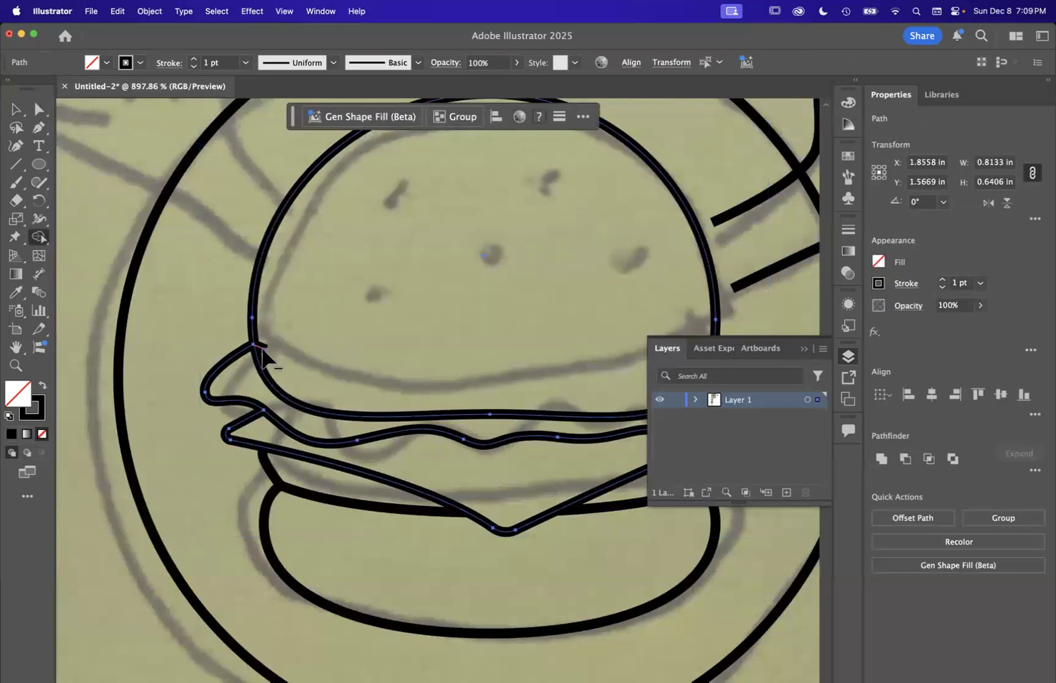
scroll(259, 354, "down", 3)
left_click(20, 113)
left_click(120, 244)
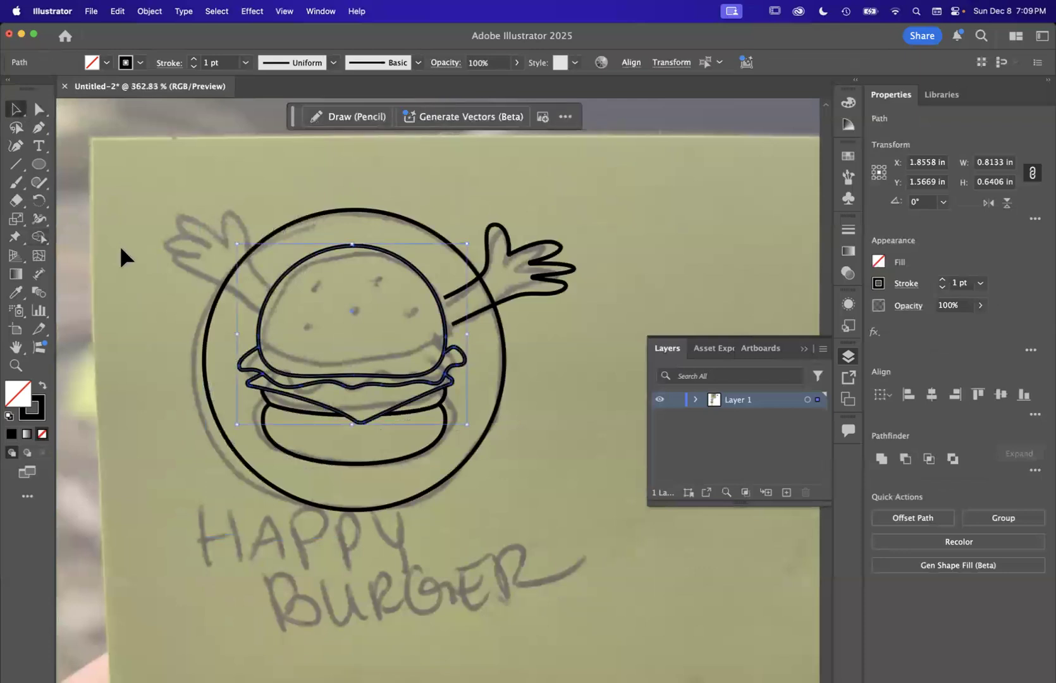
Narrow the right hand's thumb by shifting its inner base inward, and delete the extra anchor point beside it.
scroll(435, 391, "down", 3)
scroll(434, 391, "up", 3)
scroll(434, 389, "down", 3)
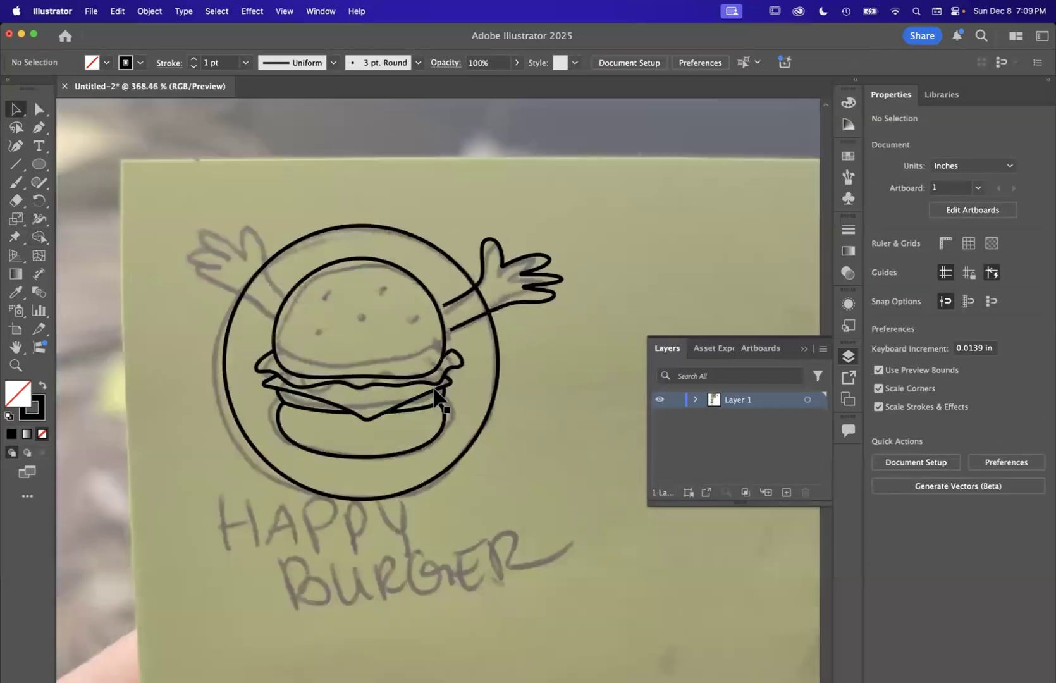
scroll(432, 385, "up", 2)
left_click(39, 108)
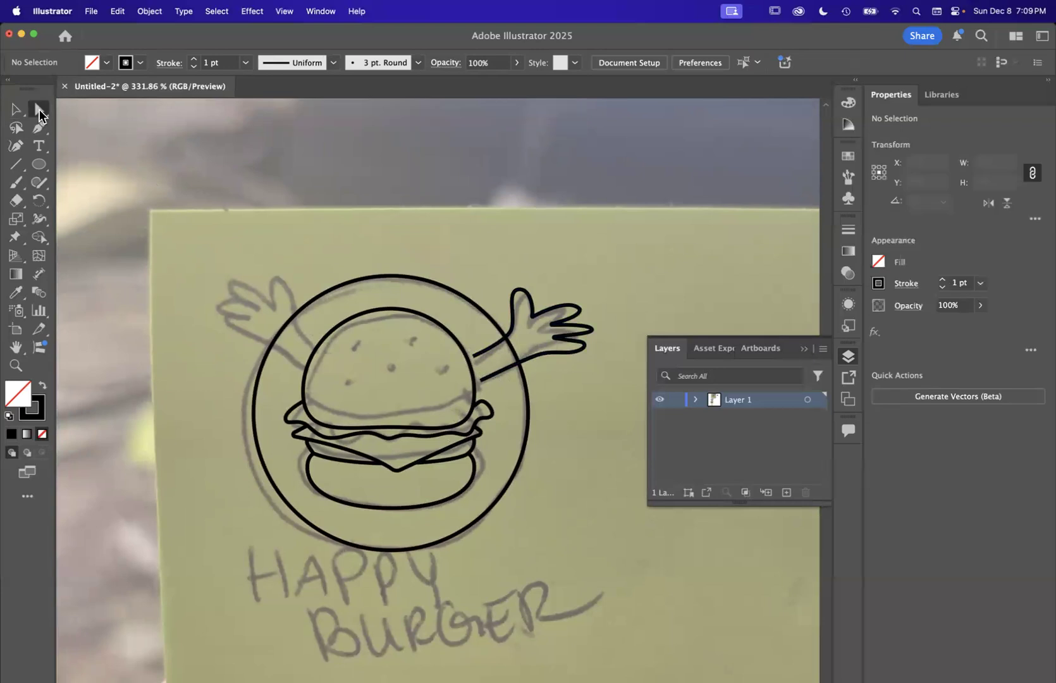
scroll(603, 341, "up", 2)
scroll(523, 371, "up", 7)
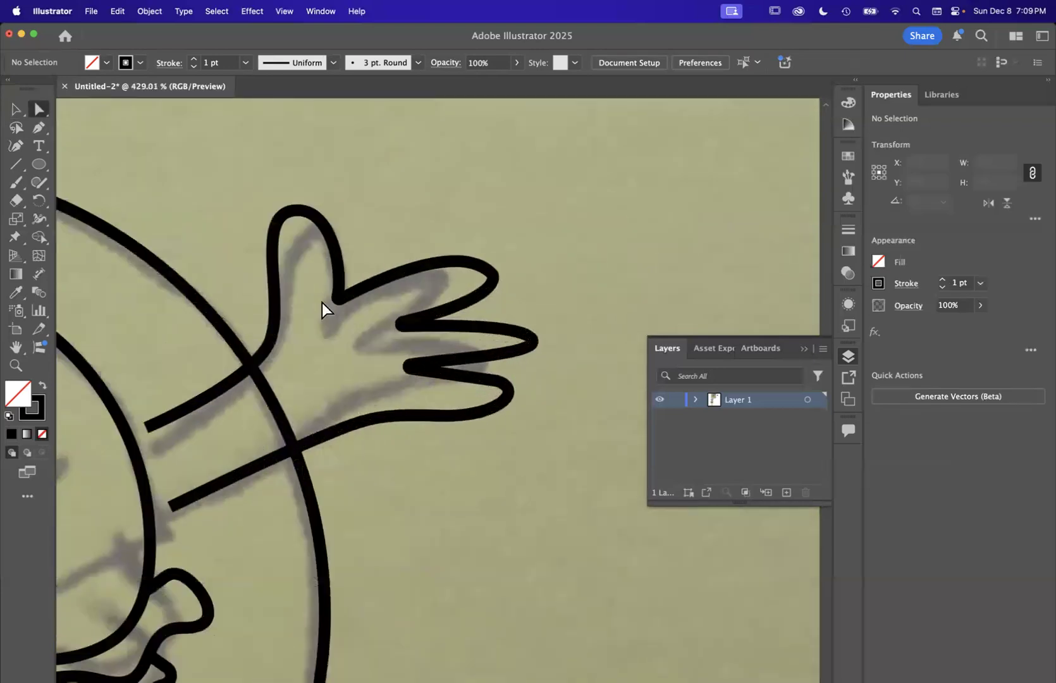
left_click(337, 299)
left_click_drag(338, 298, 323, 277)
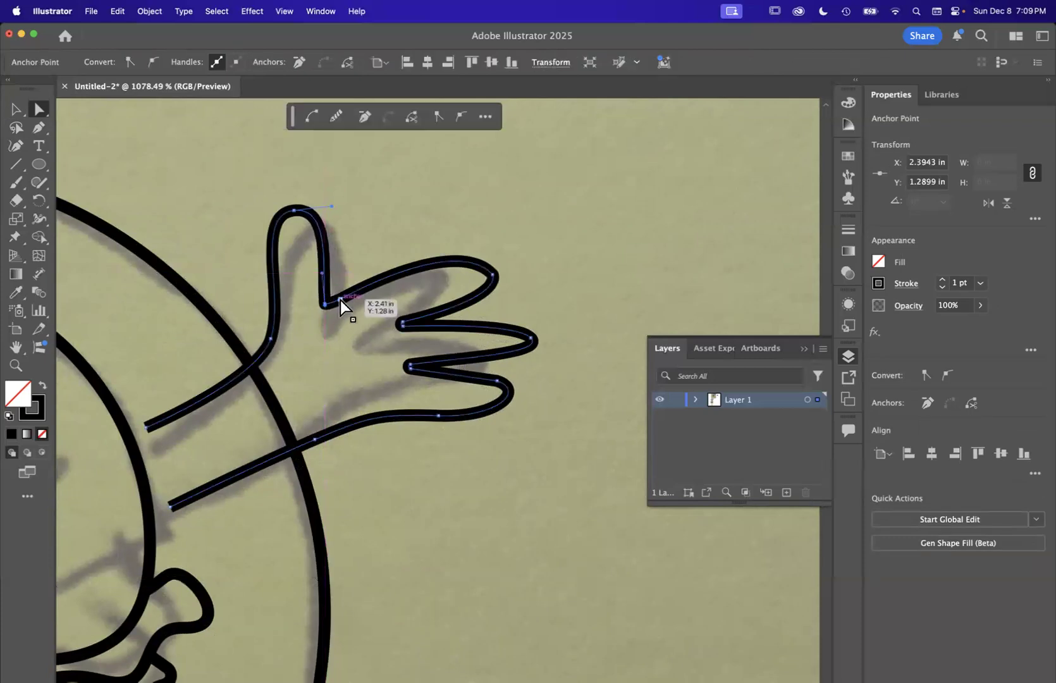
key("p")
left_click(340, 298)
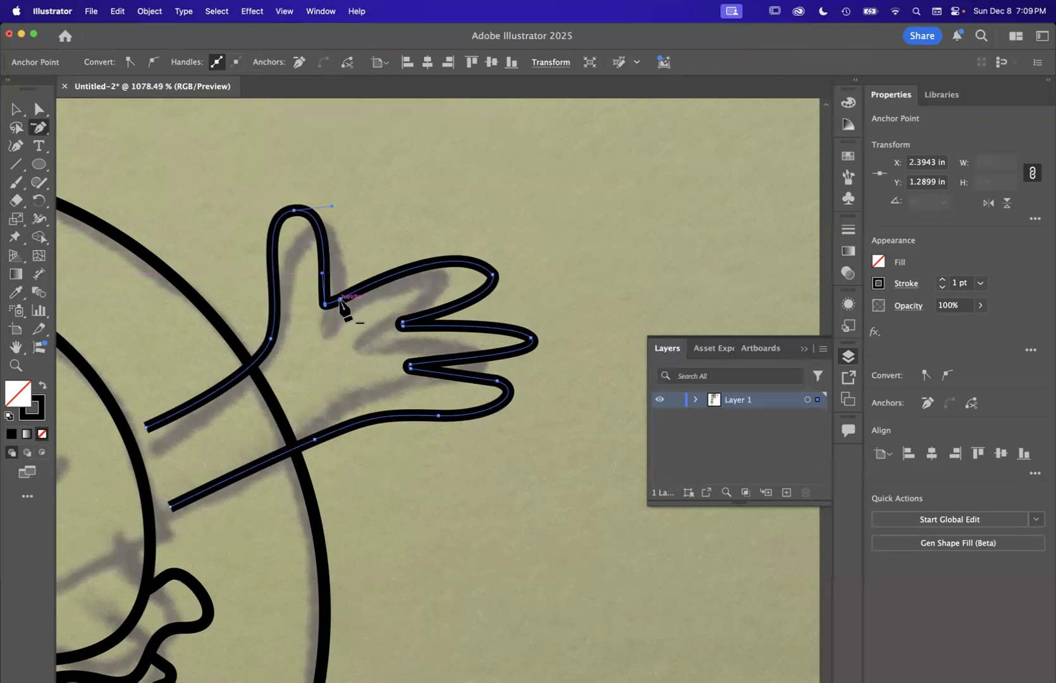
left_click(341, 300)
Shorten the right hand's middle finger and smooth the rounded tips of the upper and lower fingers by adjusting their anchors and handles.
key("a")
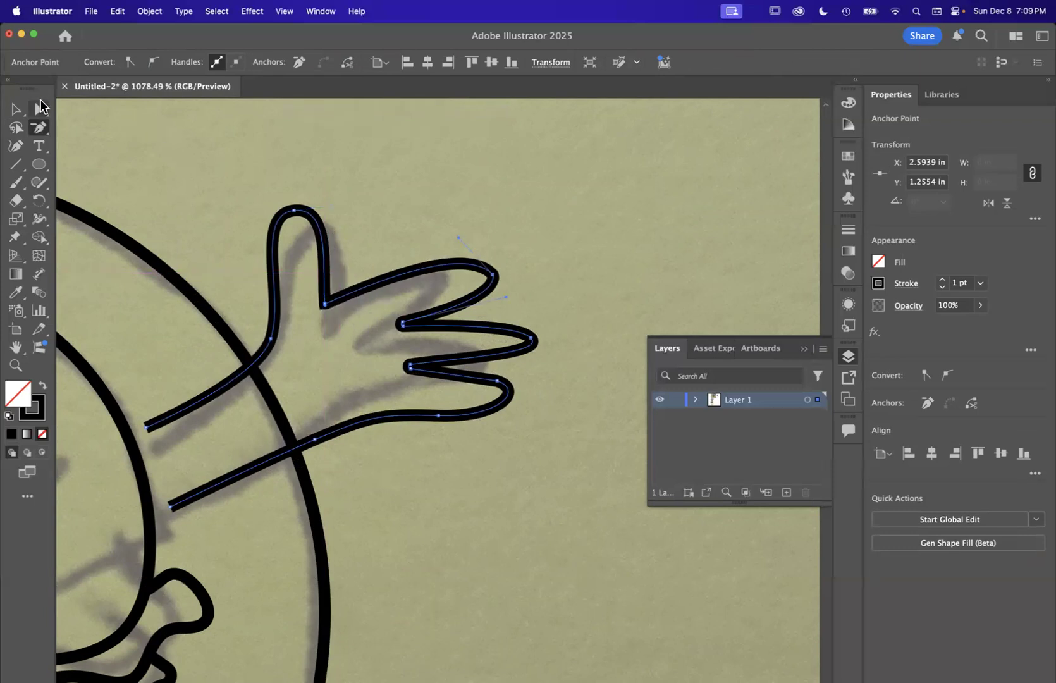
left_click_drag(460, 239, 476, 237)
left_click_drag(537, 342, 508, 307)
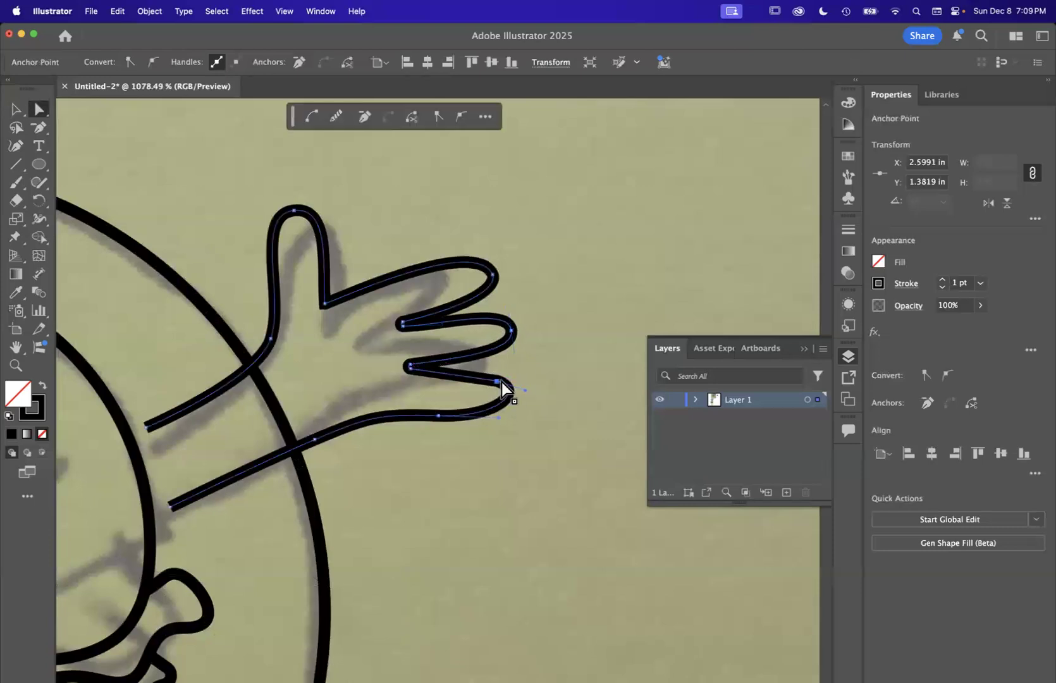
left_click_drag(525, 391, 497, 382)
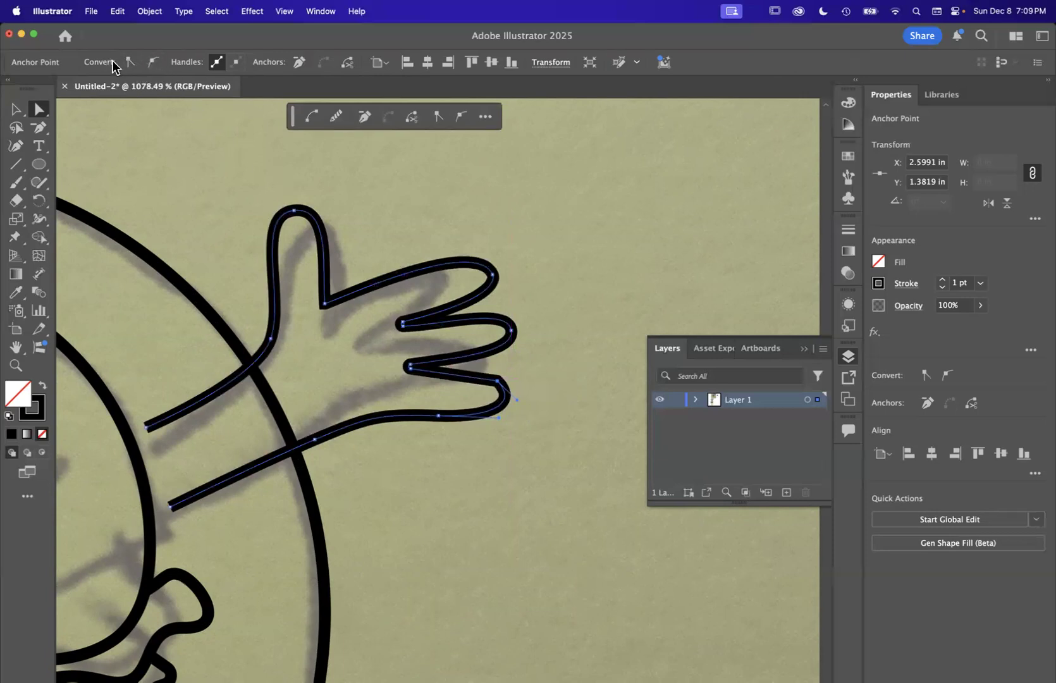
left_click(154, 62)
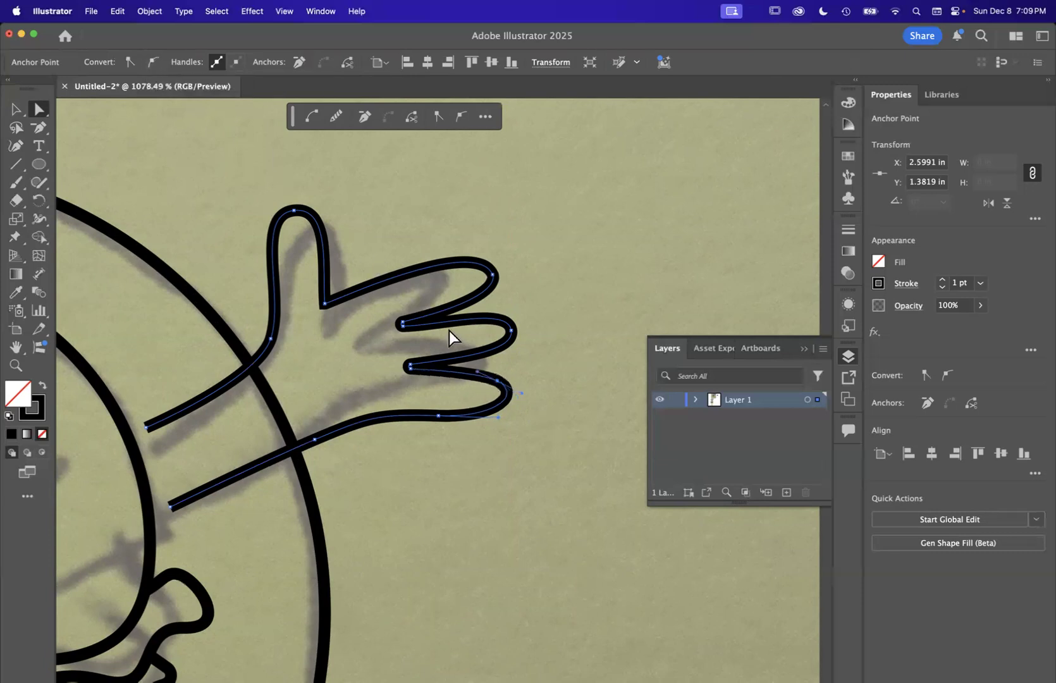
left_click_drag(481, 379, 487, 397)
left_click(488, 469)
scroll(488, 469, "down", 6)
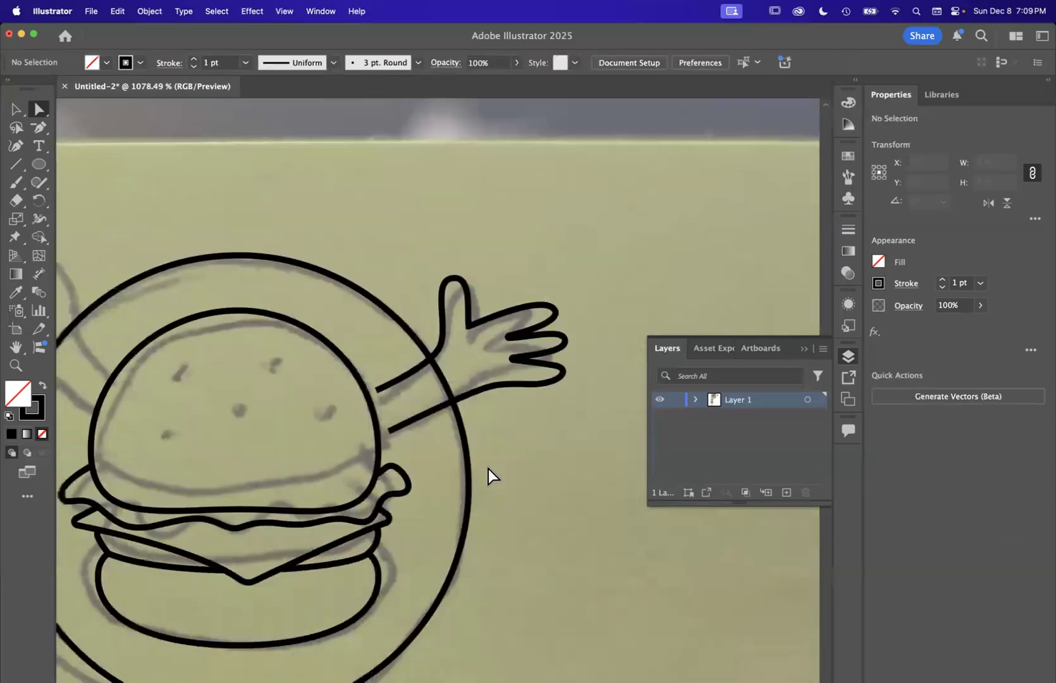
scroll(503, 419, "up", 3)
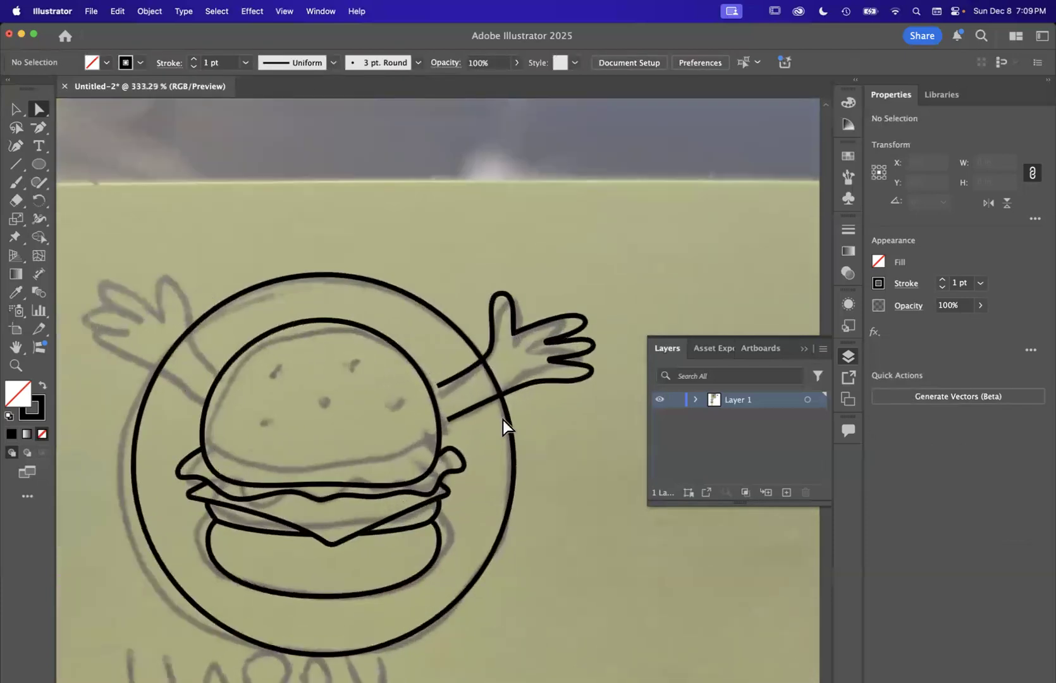
scroll(588, 389, "down", 3)
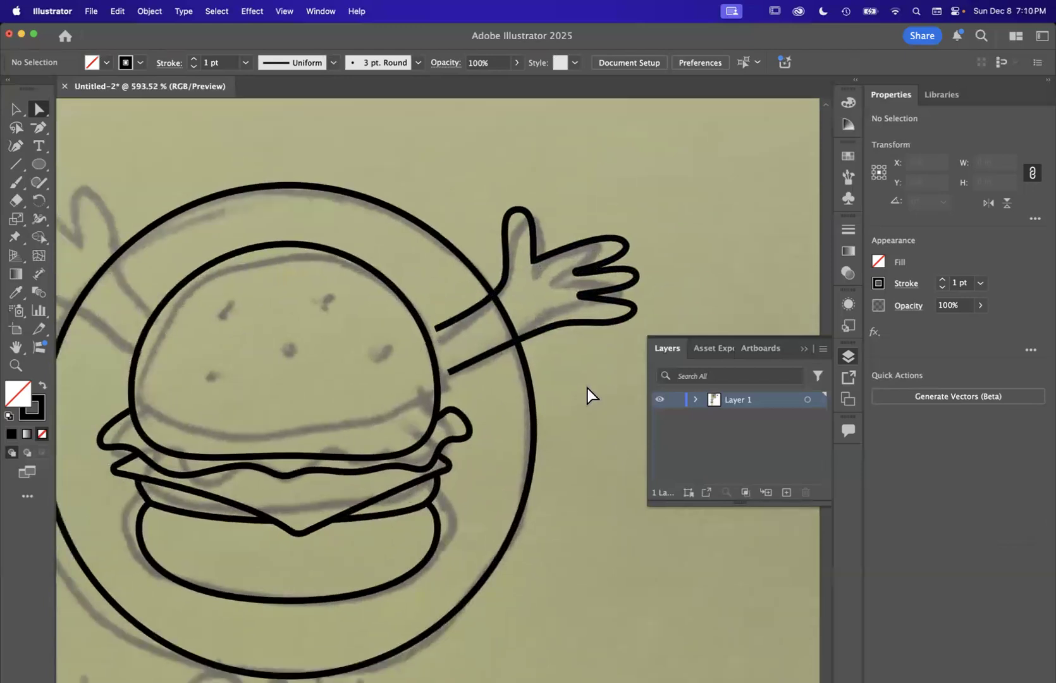
Examine the reference artwork below the sketch, especially the drink-cup mascot's gloved hand and fingers.
scroll(587, 389, "down", 10)
scroll(587, 389, "down", 15)
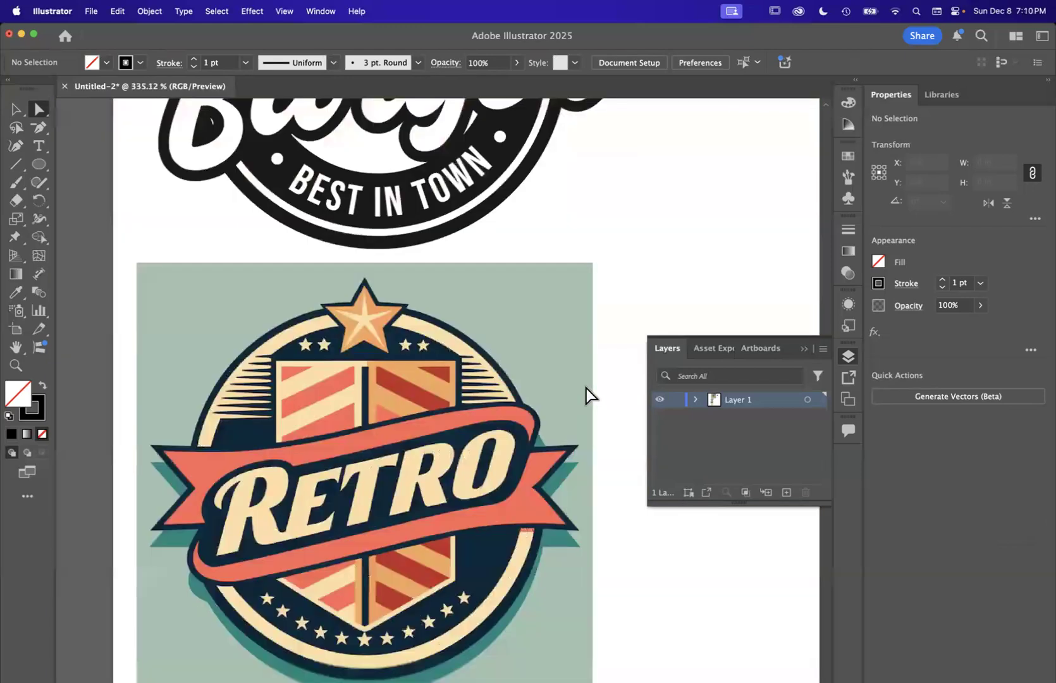
scroll(374, 384, "up", 3)
scroll(374, 383, "up", 5)
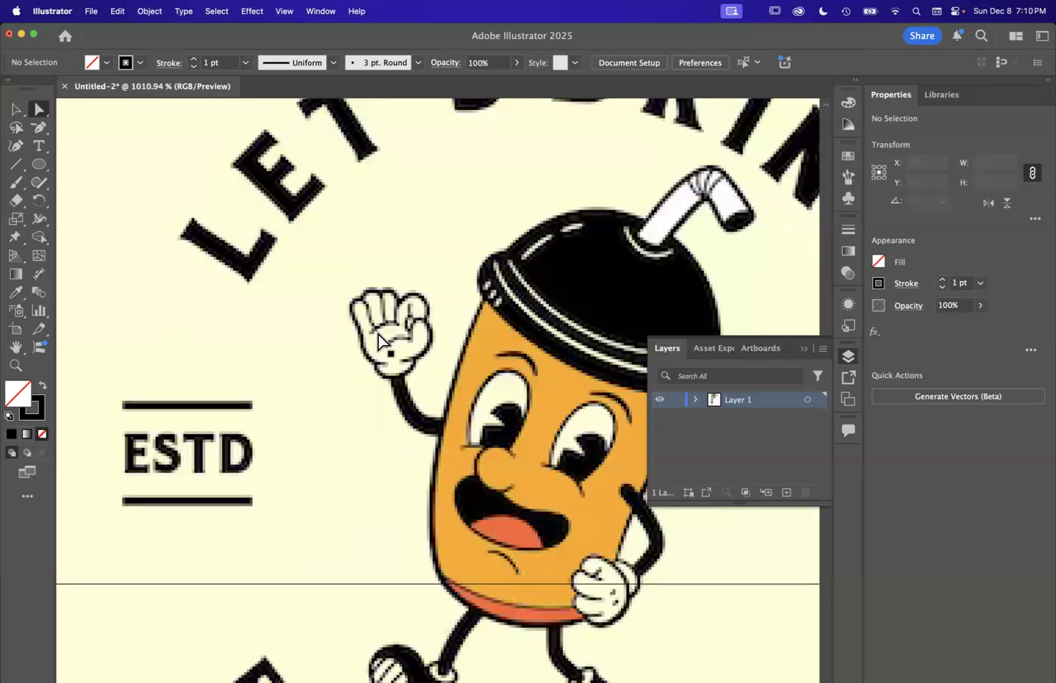
scroll(377, 336, "down", 10)
scroll(377, 336, "up", 10)
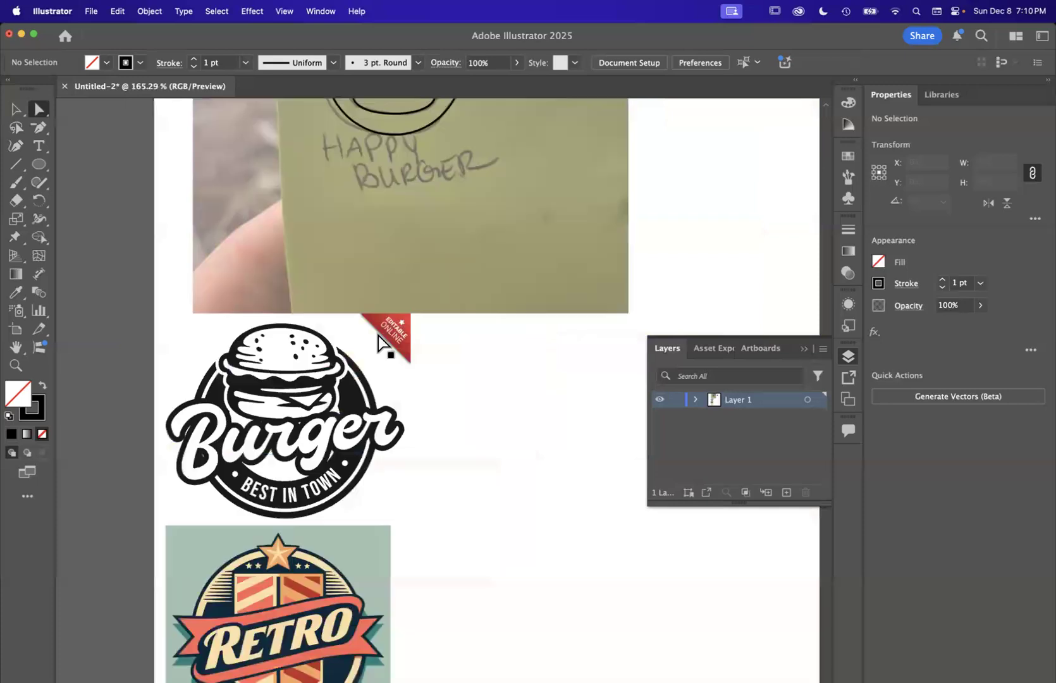
scroll(377, 336, "up", 3)
scroll(331, 504, "up", 8)
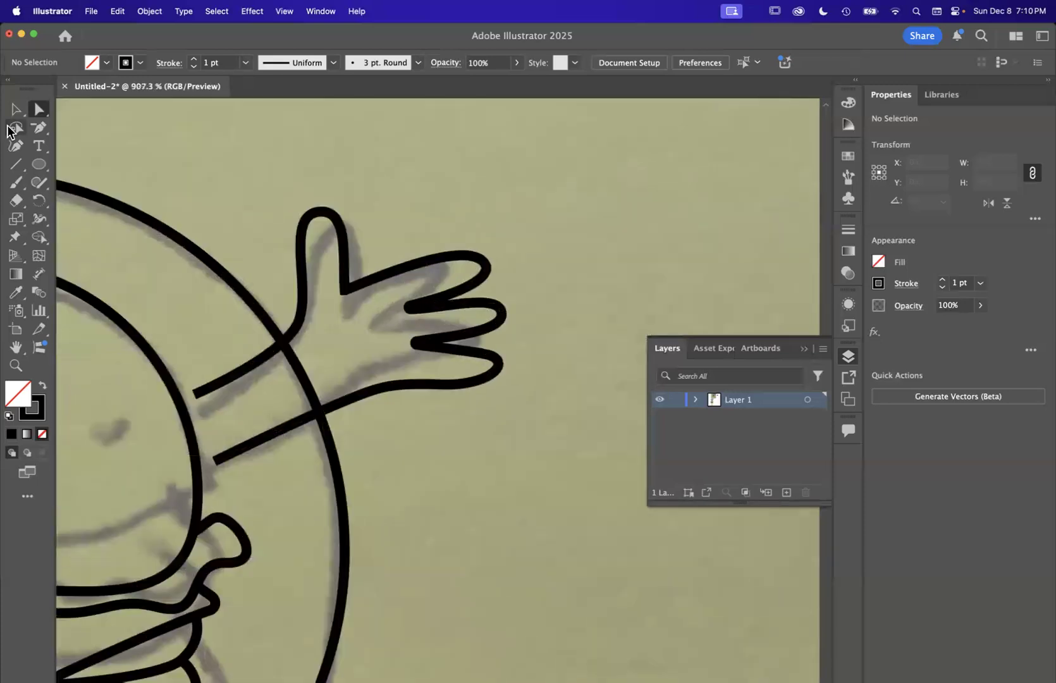
Draw a short curved line with the Pen tool across the right hand's palm, along the bases of the fingers.
left_click_drag(33, 130, 70, 125)
left_click(392, 289)
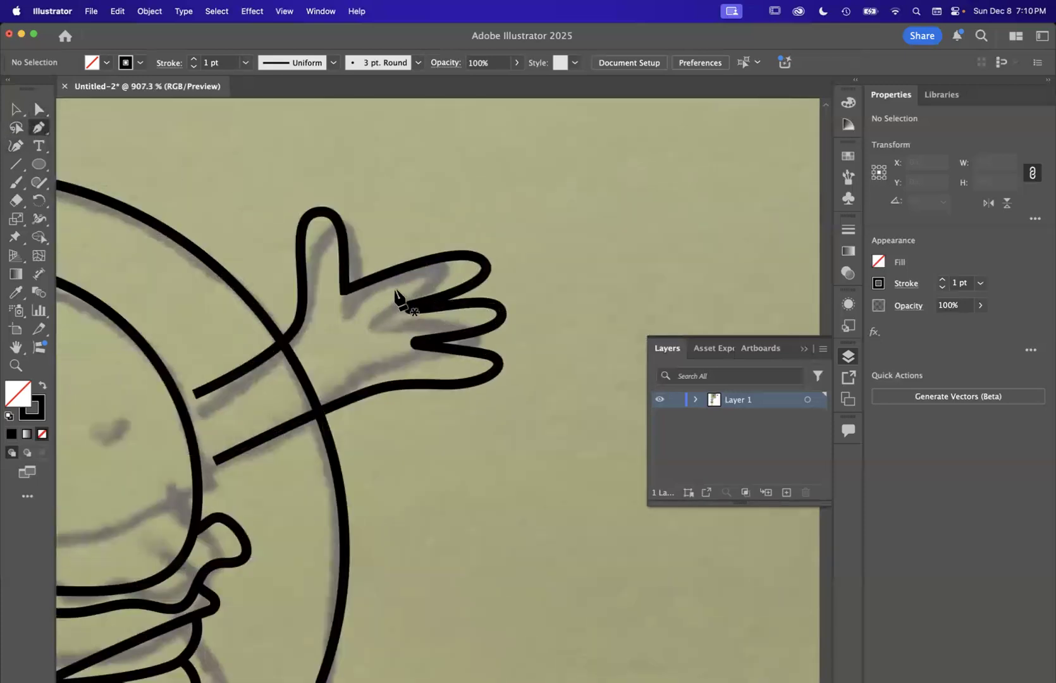
left_click(417, 344)
left_click_drag(413, 356, 419, 443)
left_click(17, 108)
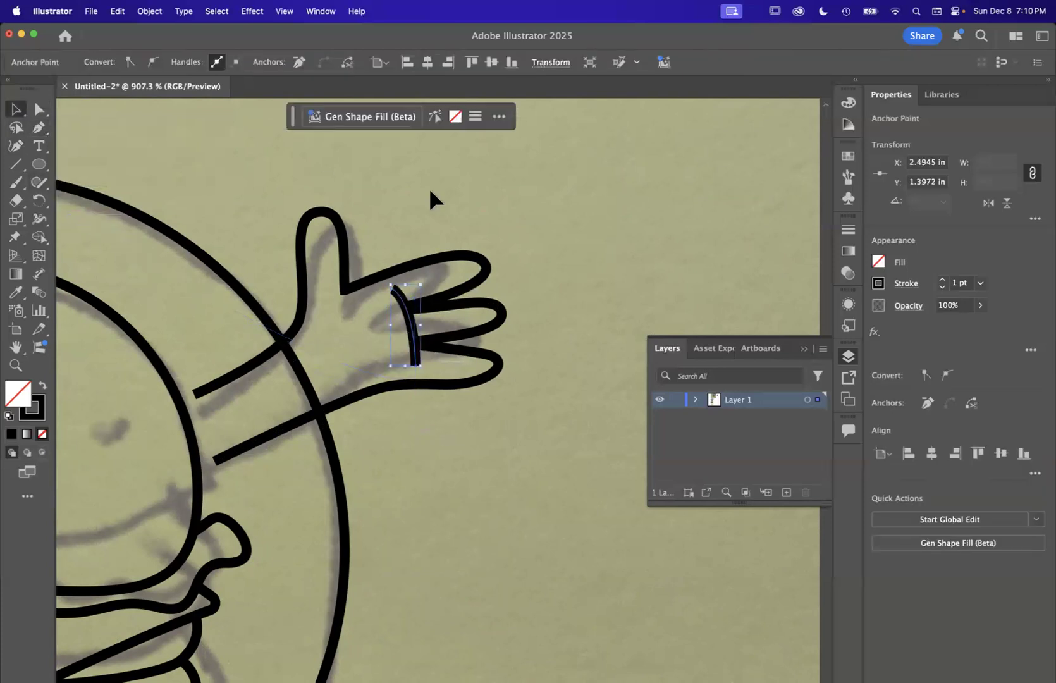
left_click(430, 191)
Reshape the right hand's thumb by shifting its tip outward so that it leans toward the fingers.
scroll(431, 191, "down", 10)
left_click_drag(430, 195, 488, 254)
scroll(541, 283, "up", 5)
scroll(541, 281, "up", 5)
key("a")
left_click_drag(413, 197, 426, 203)
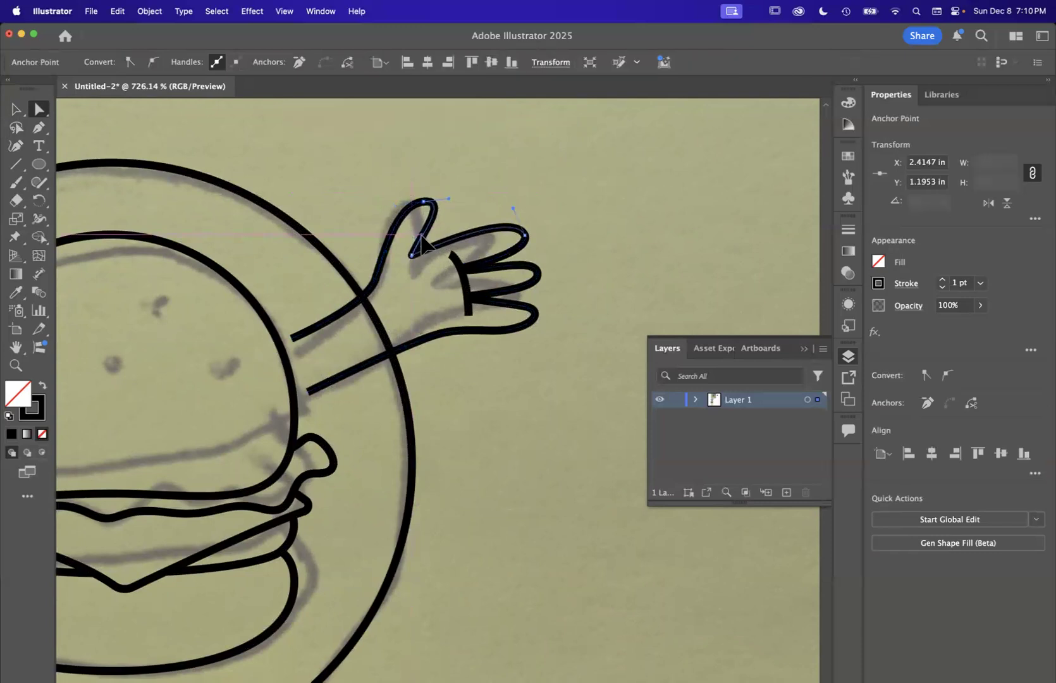
left_click(489, 189)
Group the right arm with its palm line, rotate it about 22.6° counter-clockwise, and move it closer to the burger.
scroll(490, 189, "down", 5)
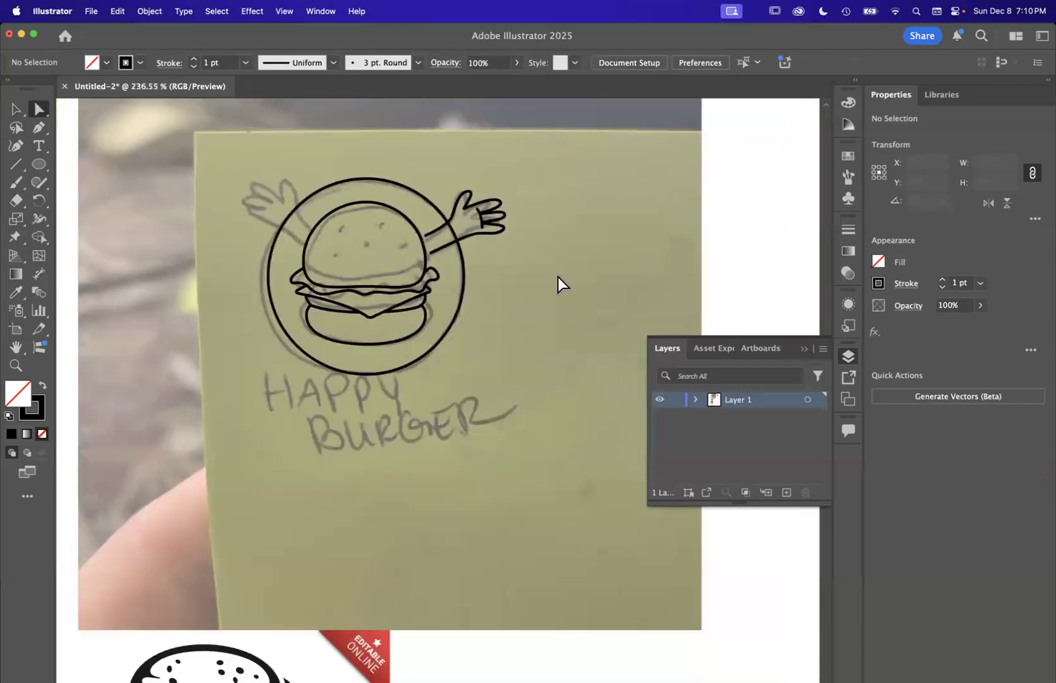
scroll(363, 229, "up", 2)
scroll(363, 228, "left", 1)
left_click(16, 109)
scroll(421, 221, "up", 3)
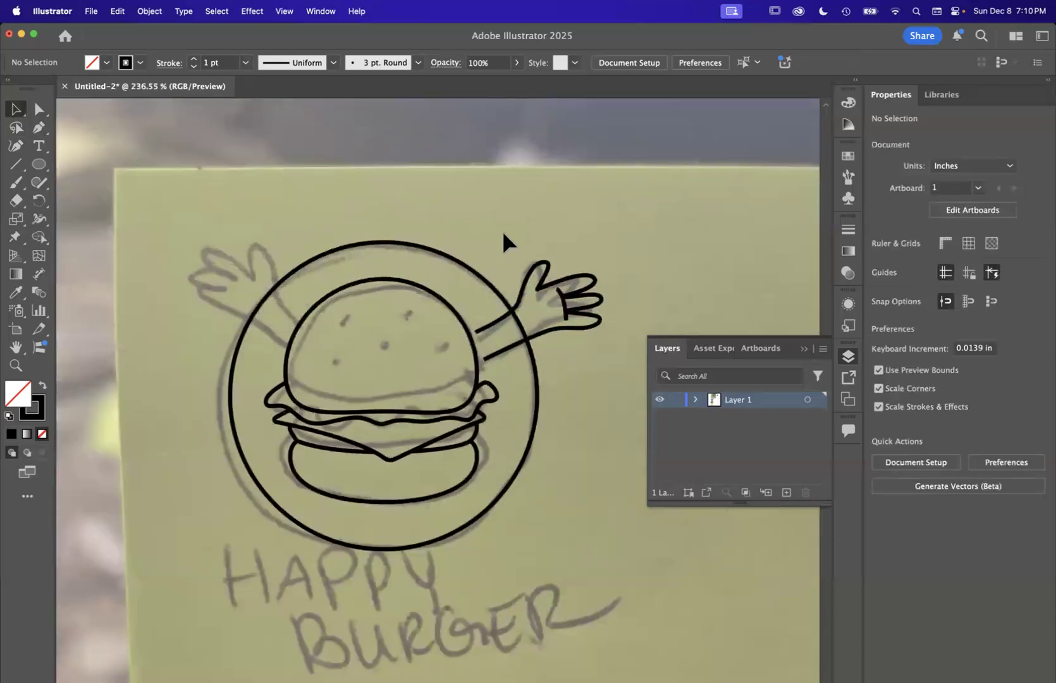
left_click(504, 237)
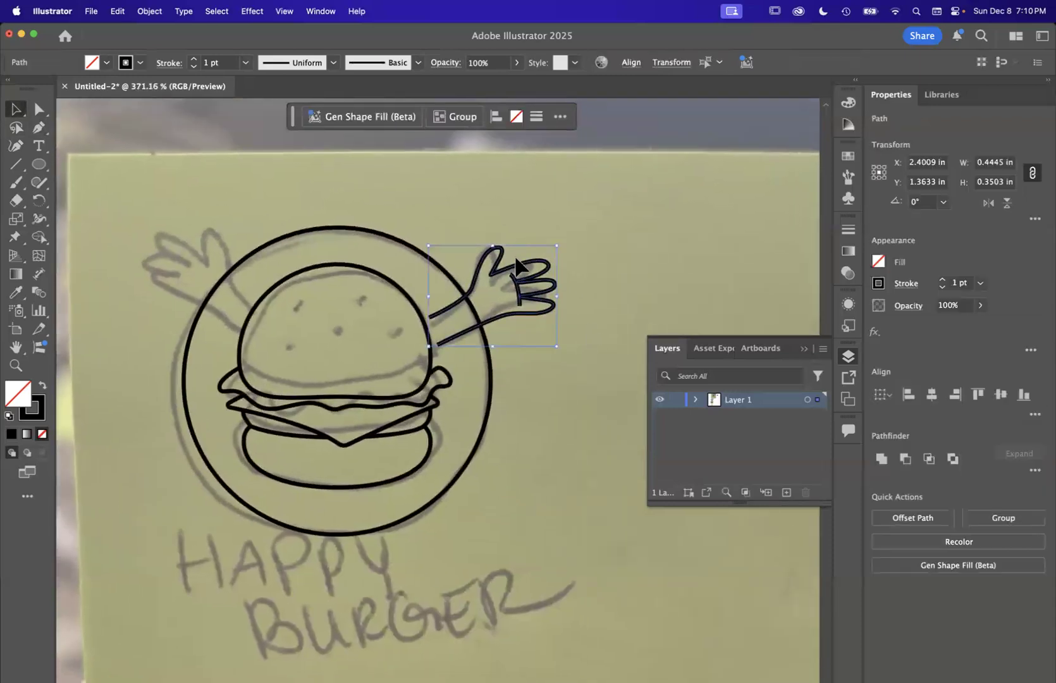
left_click(452, 120)
left_click_drag(543, 266, 496, 269)
left_click(604, 261)
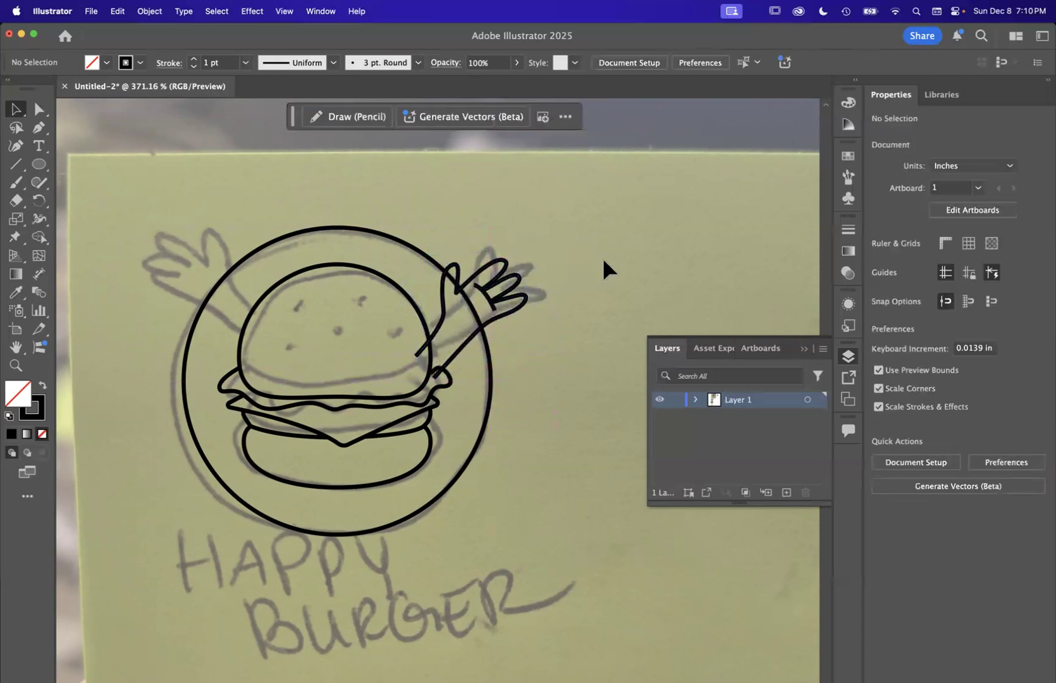
Reflect a copy of the arm group across a vertical axis through the burger's centre to create the left arm.
scroll(465, 358, "left", 3)
scroll(465, 357, "down", 2)
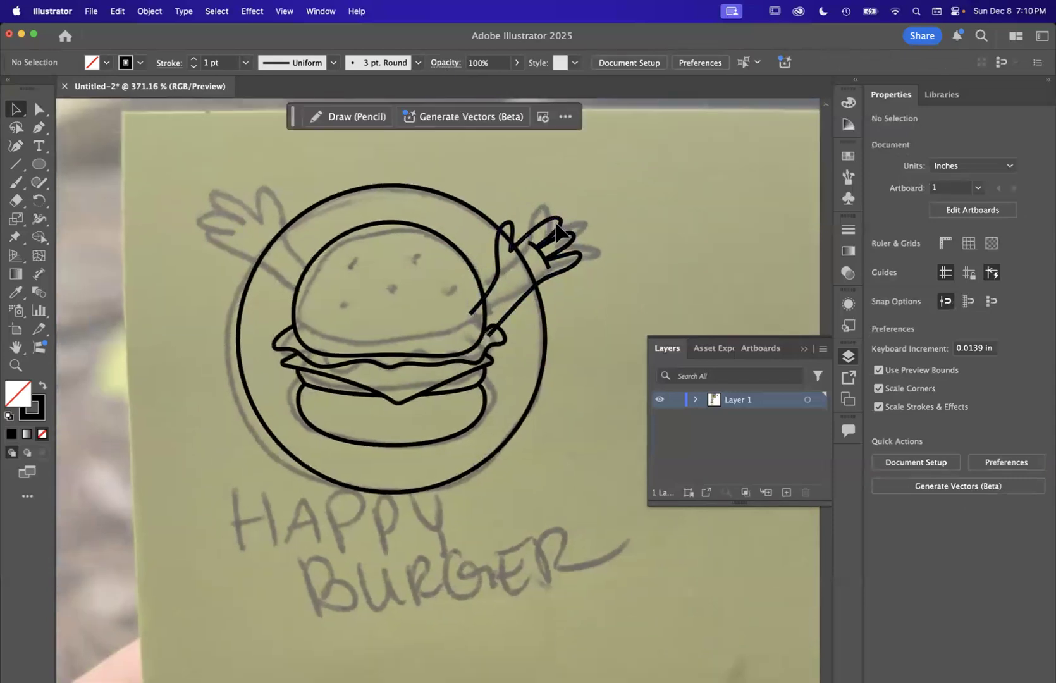
left_click(565, 253)
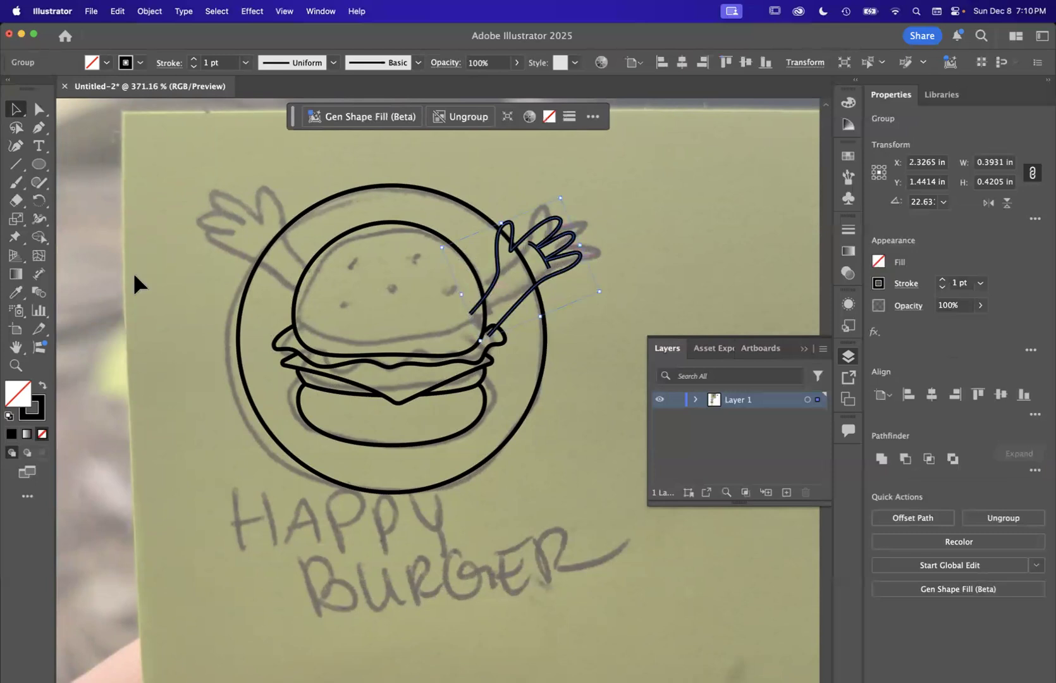
left_click(43, 200)
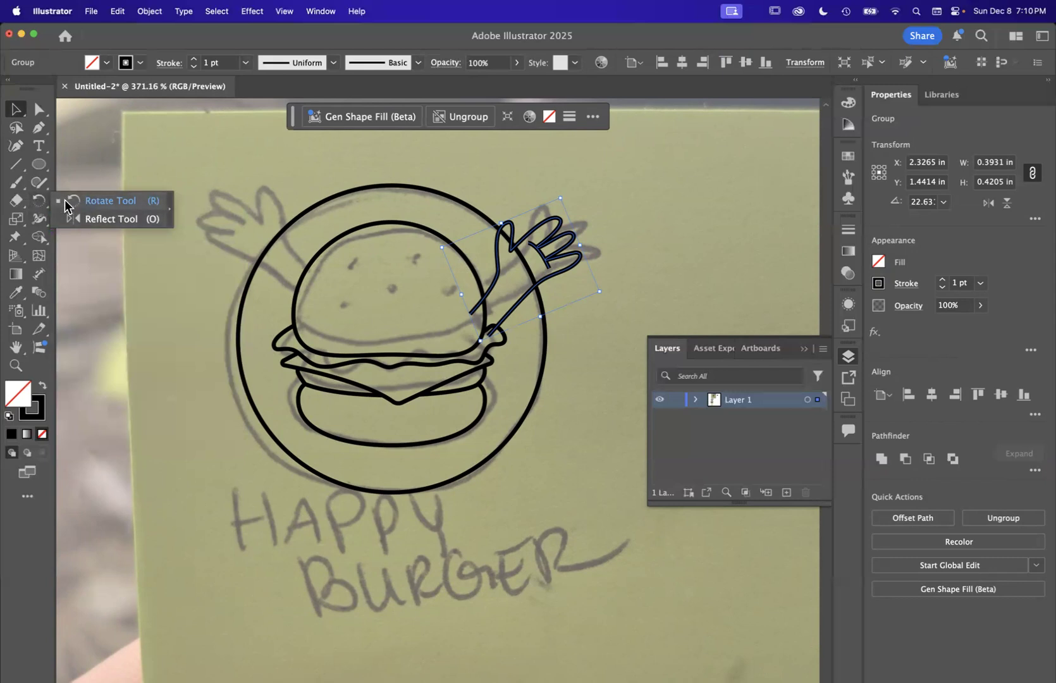
left_click(100, 219)
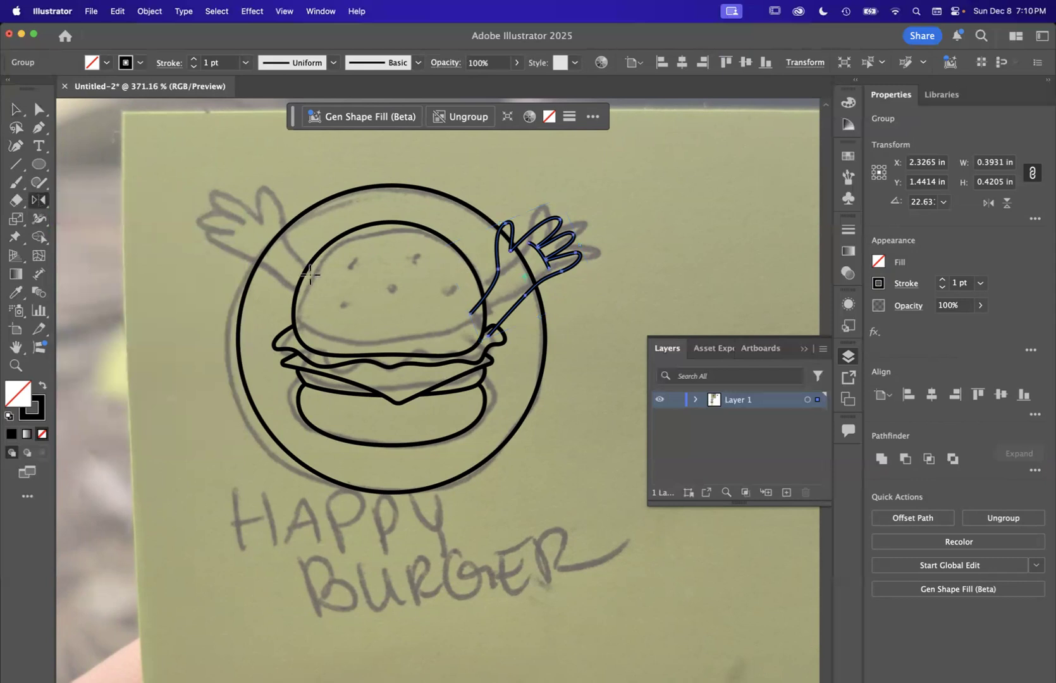
left_click(395, 308, "alt")
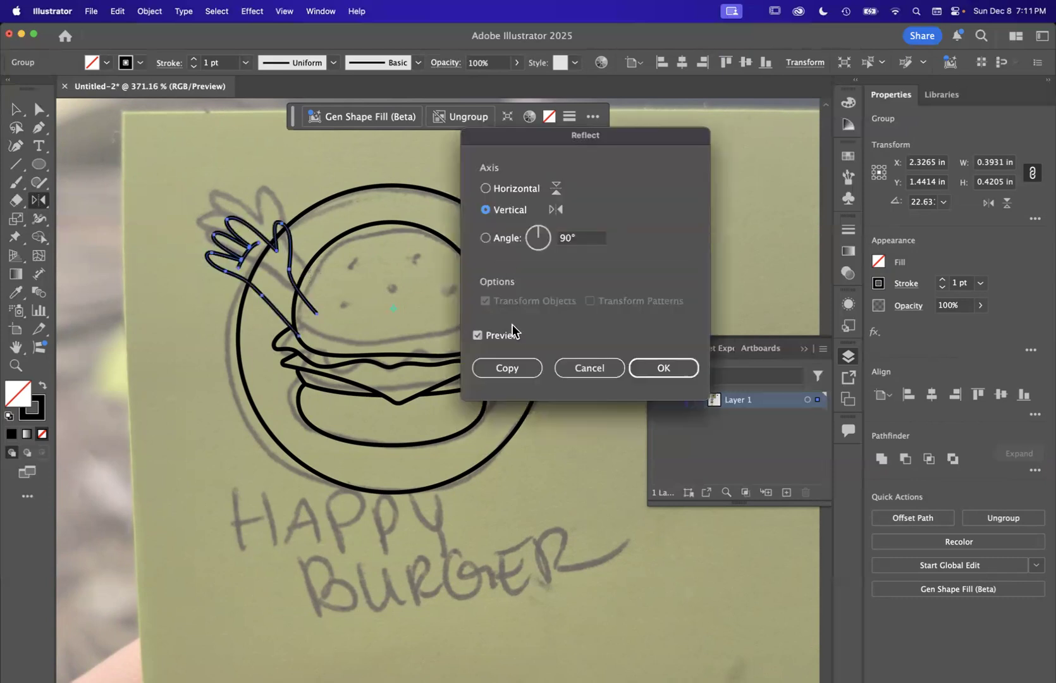
left_click(512, 368)
left_click(13, 110)
left_click(118, 248)
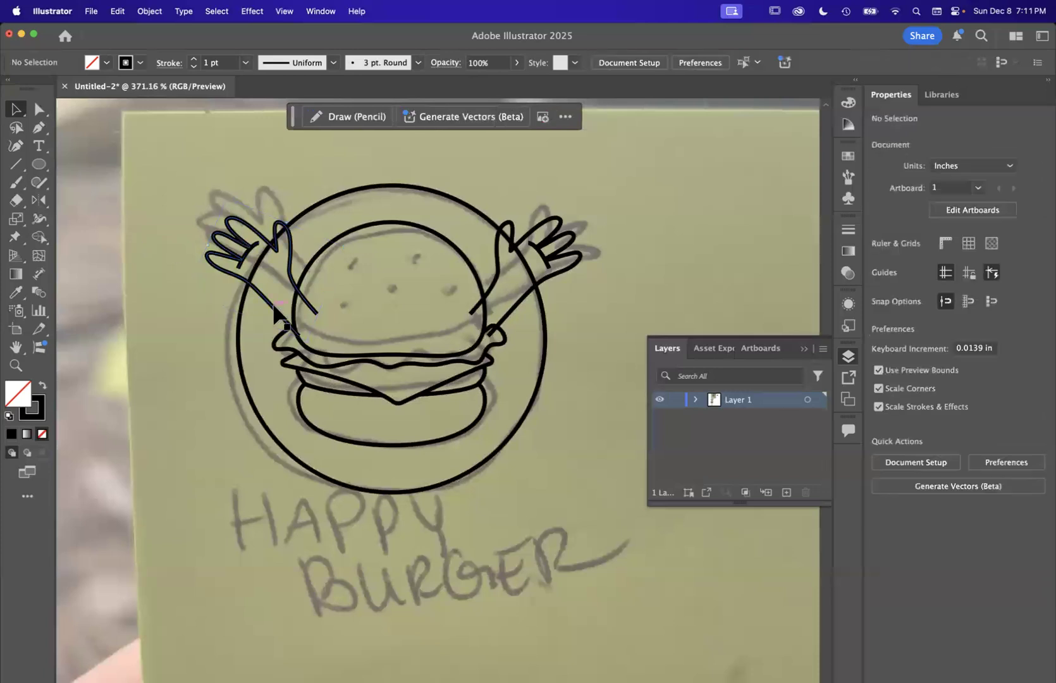
Select the burger and both arms without the circle, and move them about 1.23 in right and 0.62 in up, off the sketch.
scroll(535, 408, "down", 5)
scroll(535, 408, "up", 3)
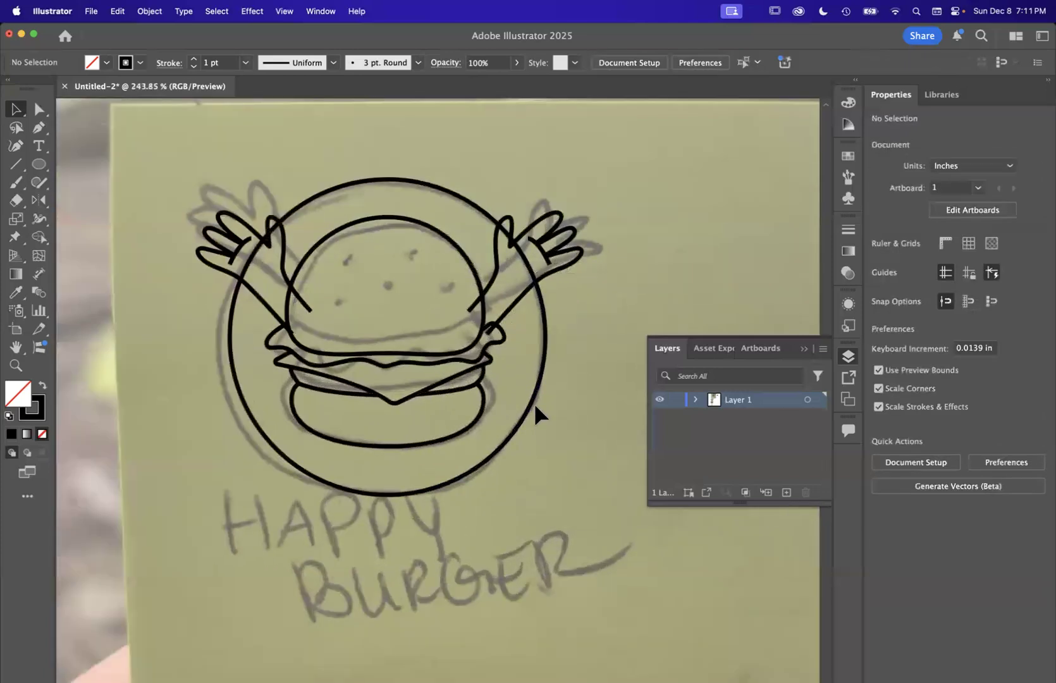
scroll(535, 408, "down", 3)
scroll(535, 408, "up", 5)
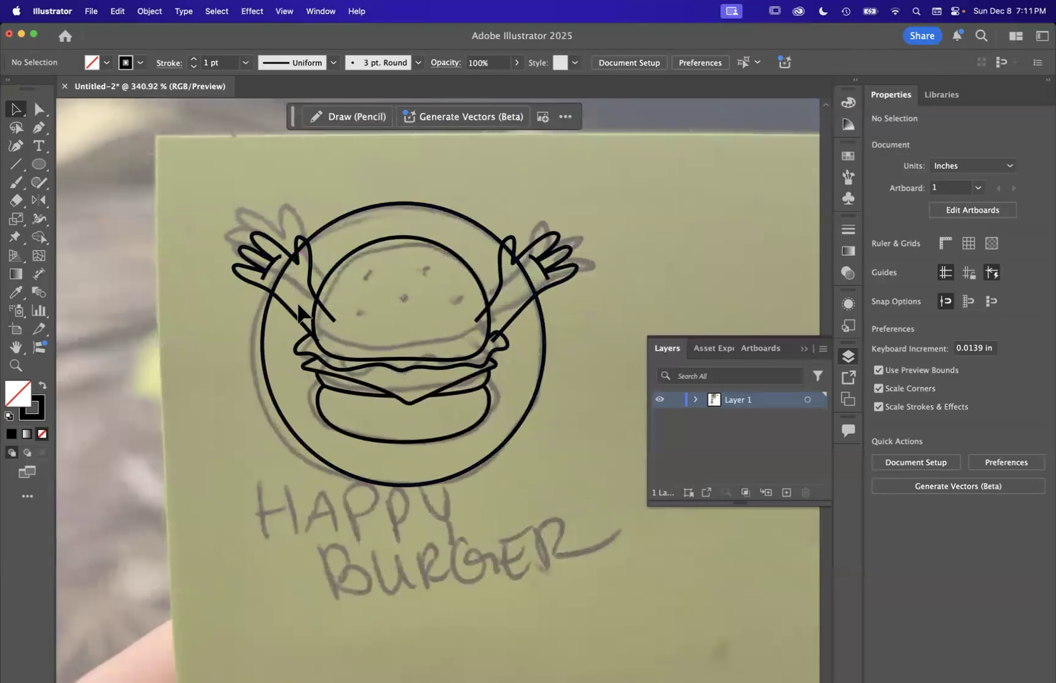
key("super+a")
scroll(297, 303, "down", 5)
scroll(366, 280, "right", 2)
scroll(367, 281, "up", 4)
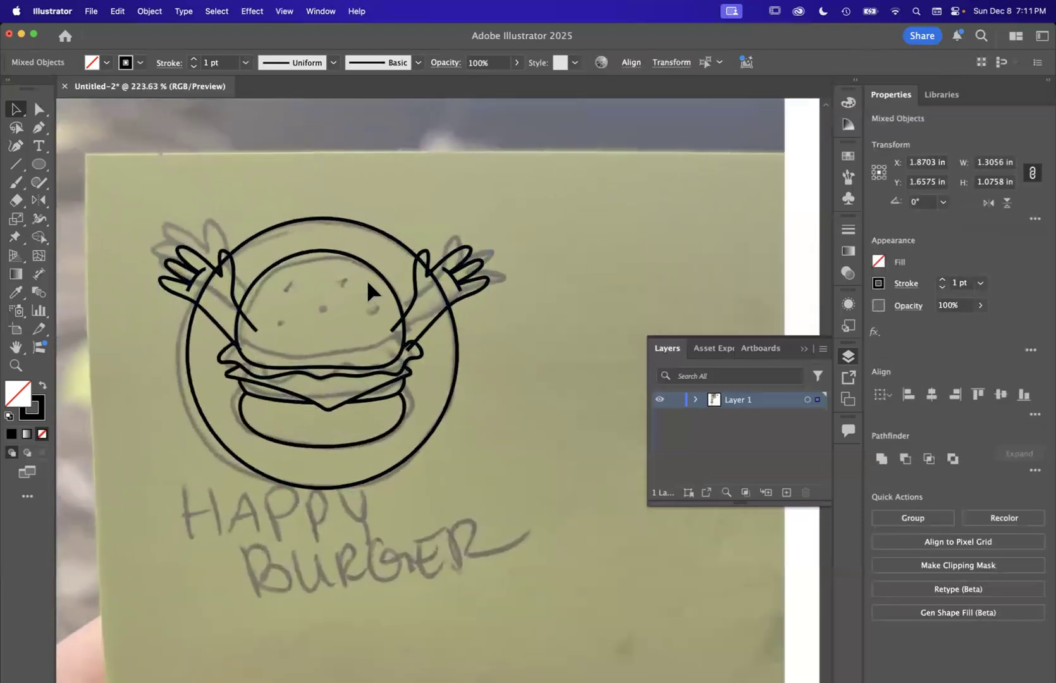
left_click(405, 247, "shift")
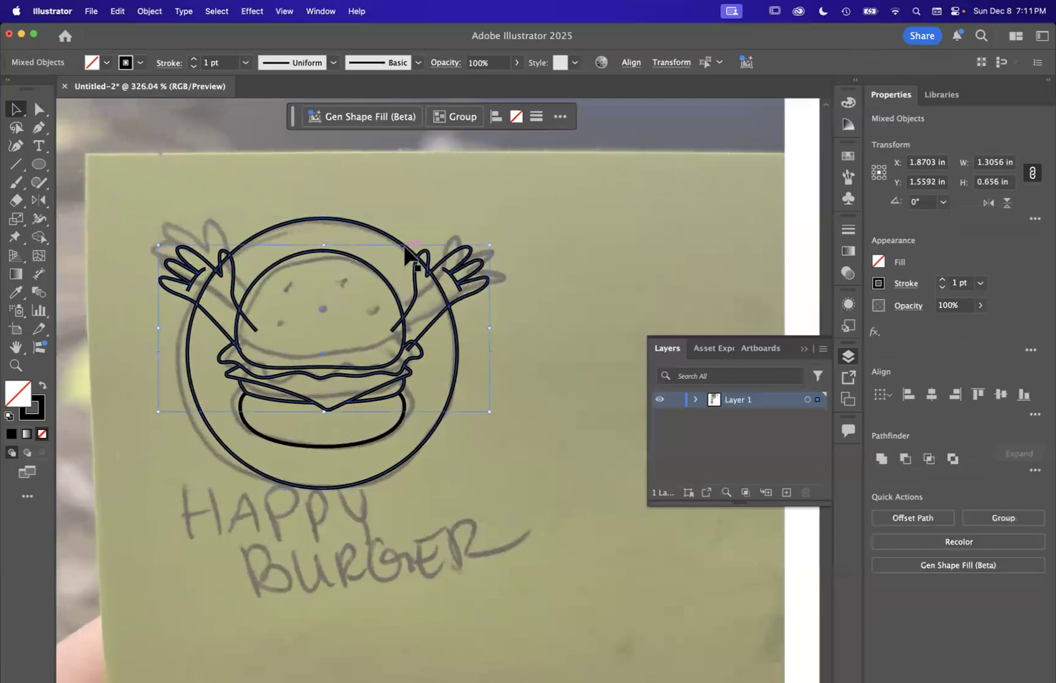
scroll(406, 513, "down", 4)
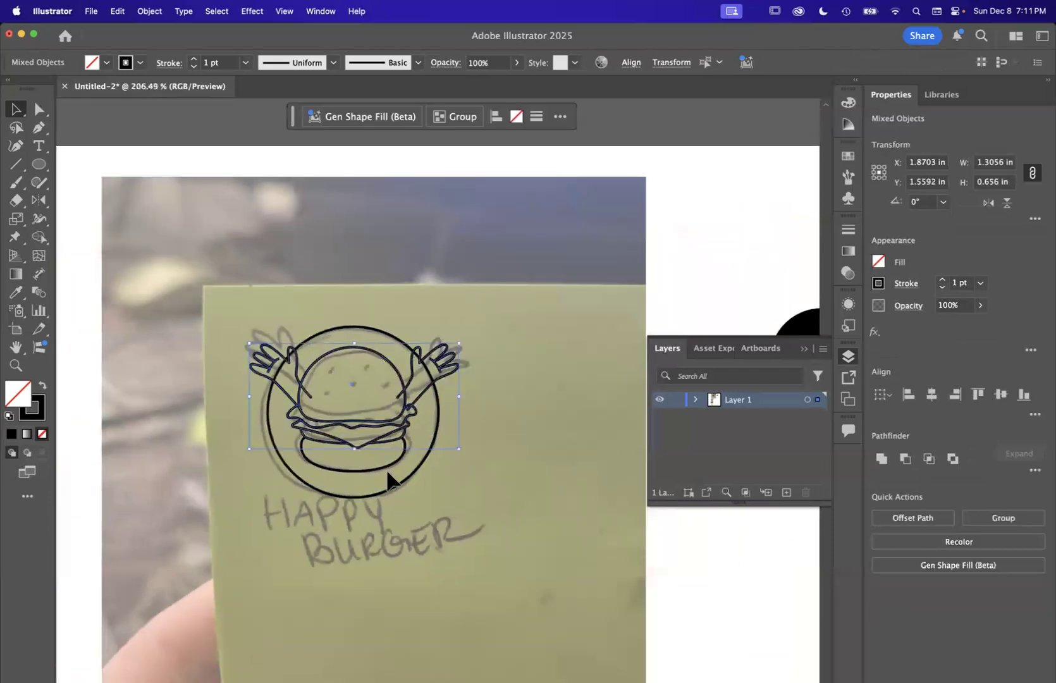
left_click_drag(392, 481, 582, 364)
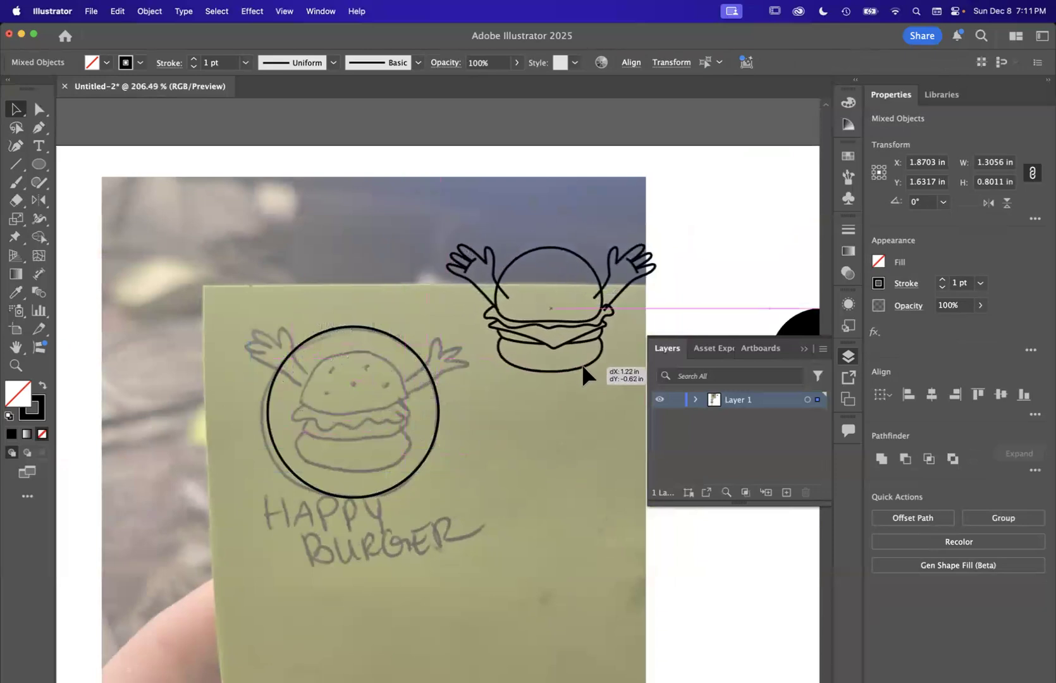
Use Shape Builder on the selected burger and arms to remove the arm line ends overlapping the upper bun and lettuce.
scroll(582, 364, "up", 4)
scroll(545, 354, "up", 5)
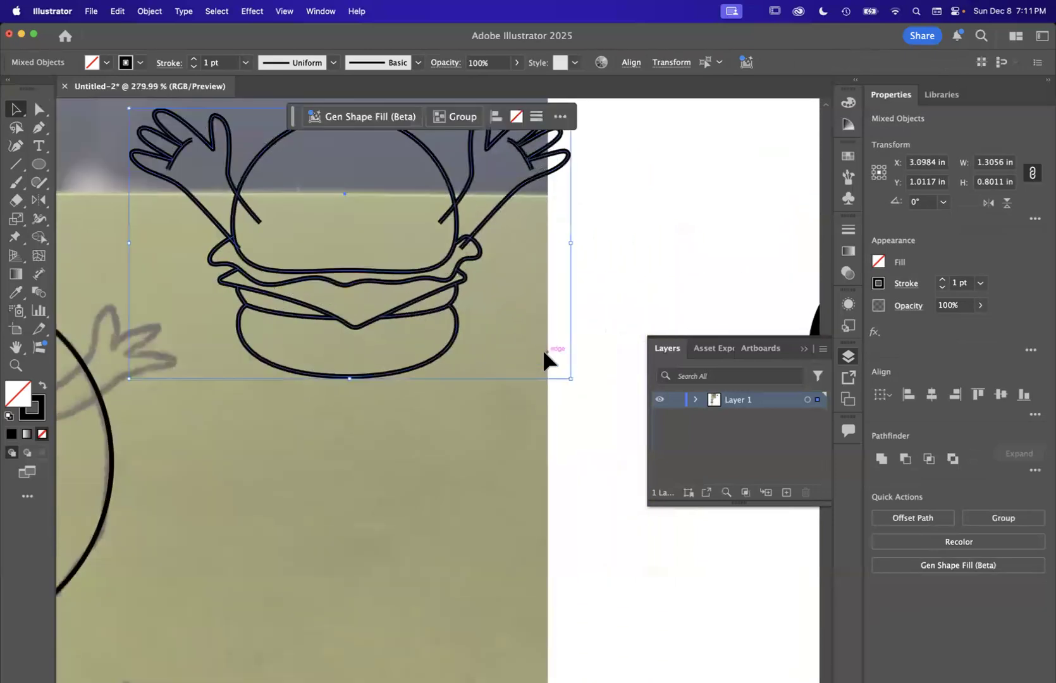
left_click(513, 539)
left_click_drag(513, 543, 220, 207)
left_click(39, 236)
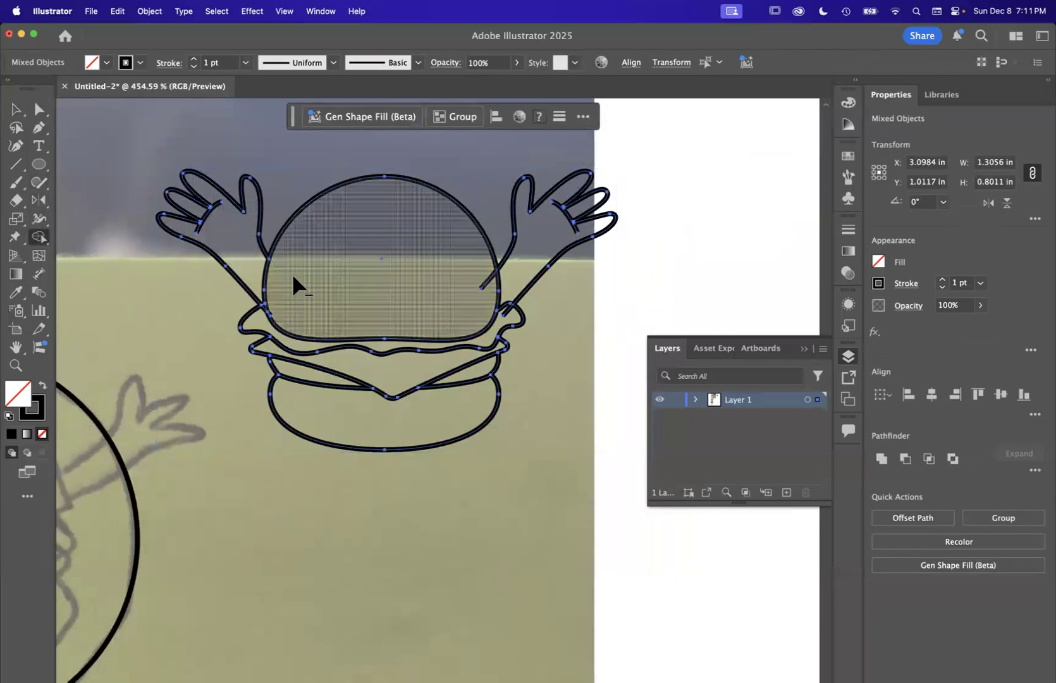
scroll(503, 306, "up", 8)
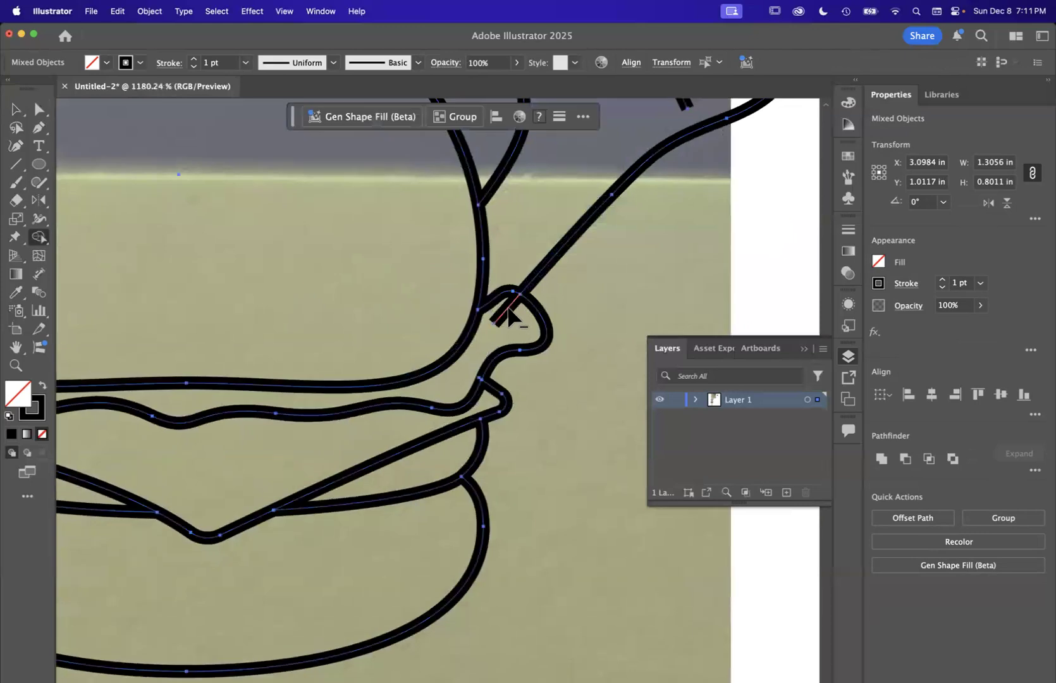
scroll(508, 308, "down", 5)
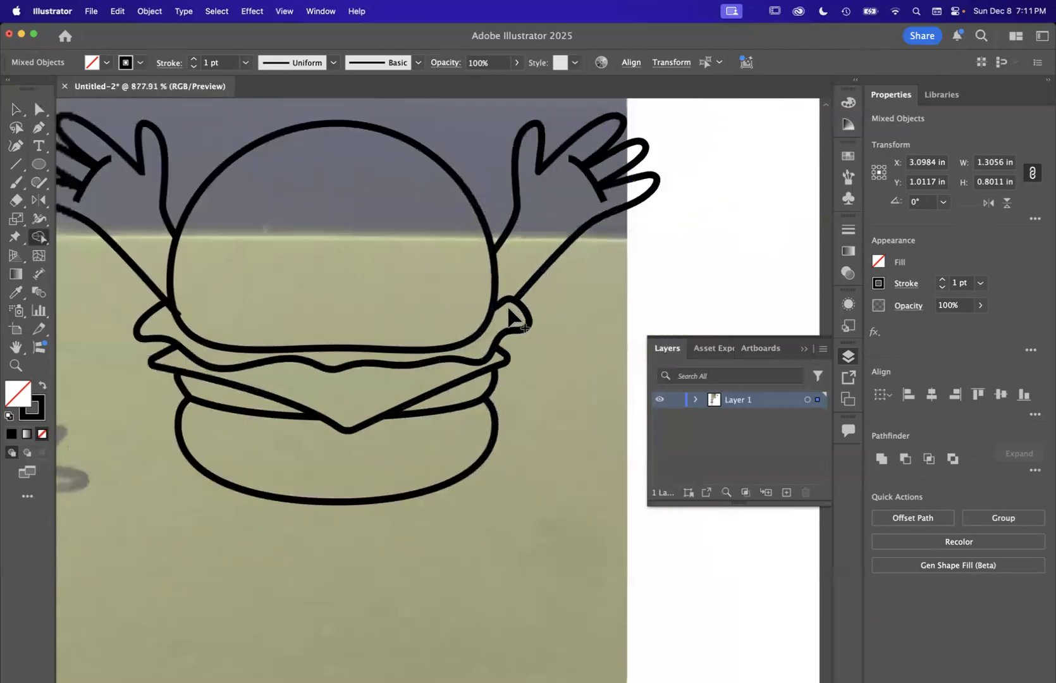
scroll(507, 309, "down", 2)
scroll(507, 310, "up", 8)
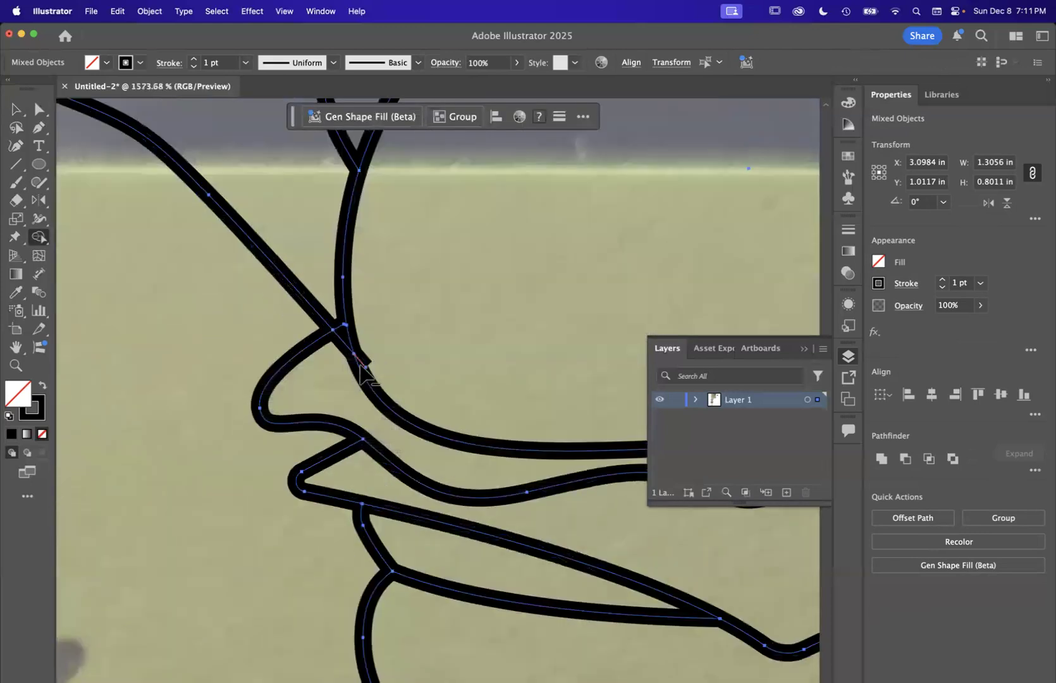
left_click(364, 365, "alt")
scroll(478, 354, "down", 10)
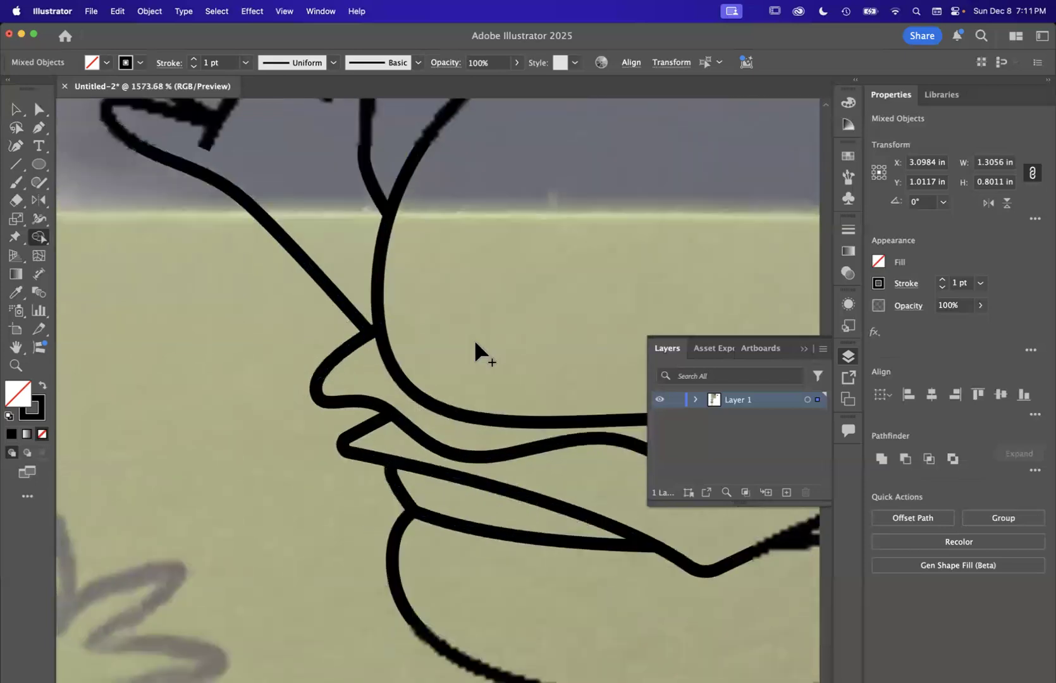
left_click(16, 110)
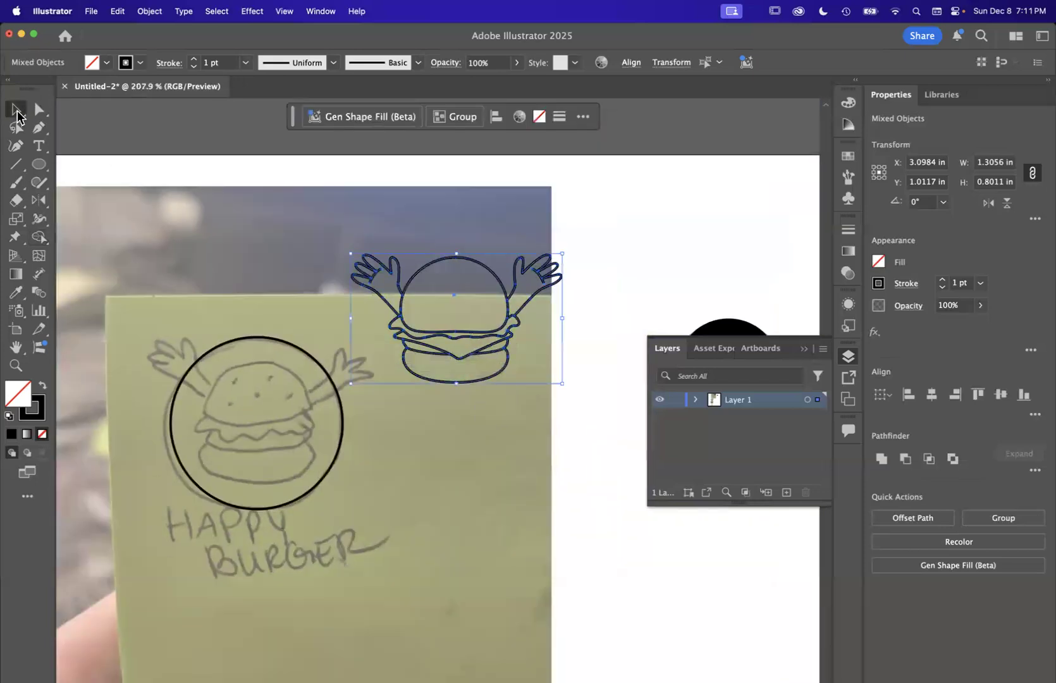
left_click(423, 457)
Examine the black-and-white Burger reference logo below the sketch, with its burger in front of a solid circle.
scroll(326, 457, "down", 5)
scroll(326, 458, "down", 5)
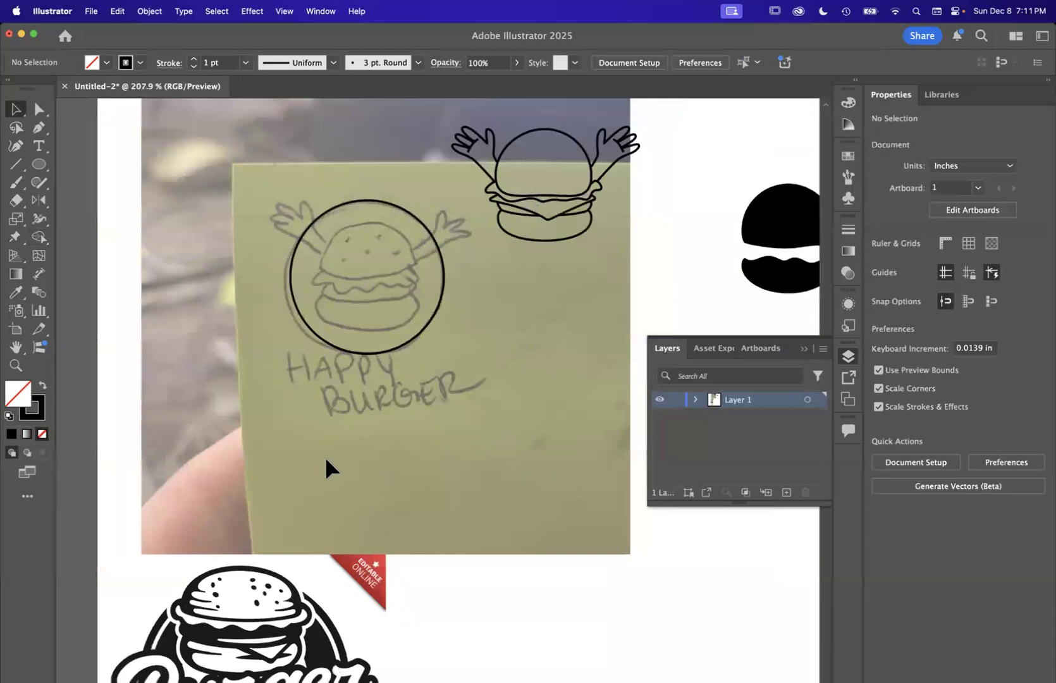
scroll(327, 462, "down", 2)
scroll(326, 462, "left", 1)
scroll(276, 496, "up", 5)
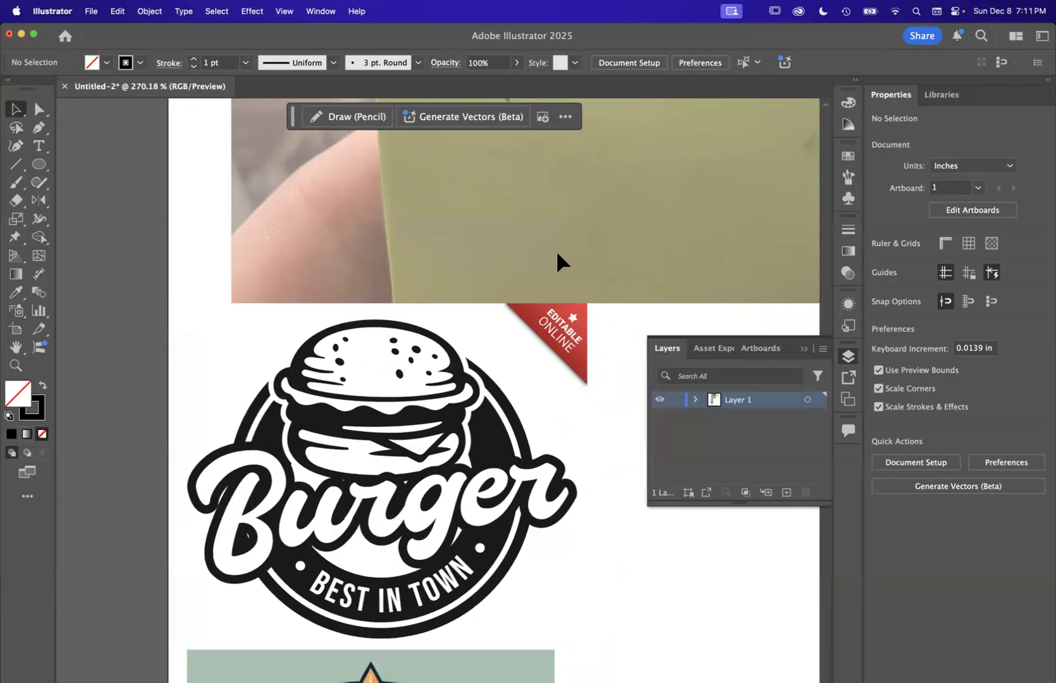
scroll(558, 253, "up", 2)
scroll(557, 253, "down", 2)
scroll(558, 253, "up", 5)
scroll(463, 308, "up", 3)
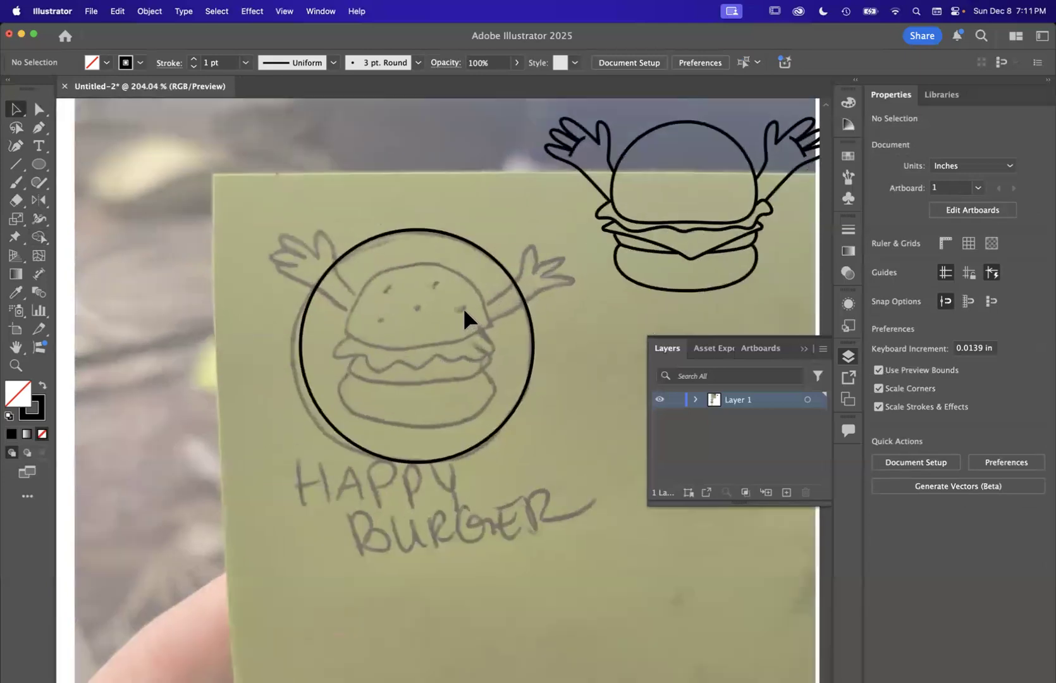
Swap the circle's fill and stroke to give it a solid black fill and no stroke.
left_click(528, 291)
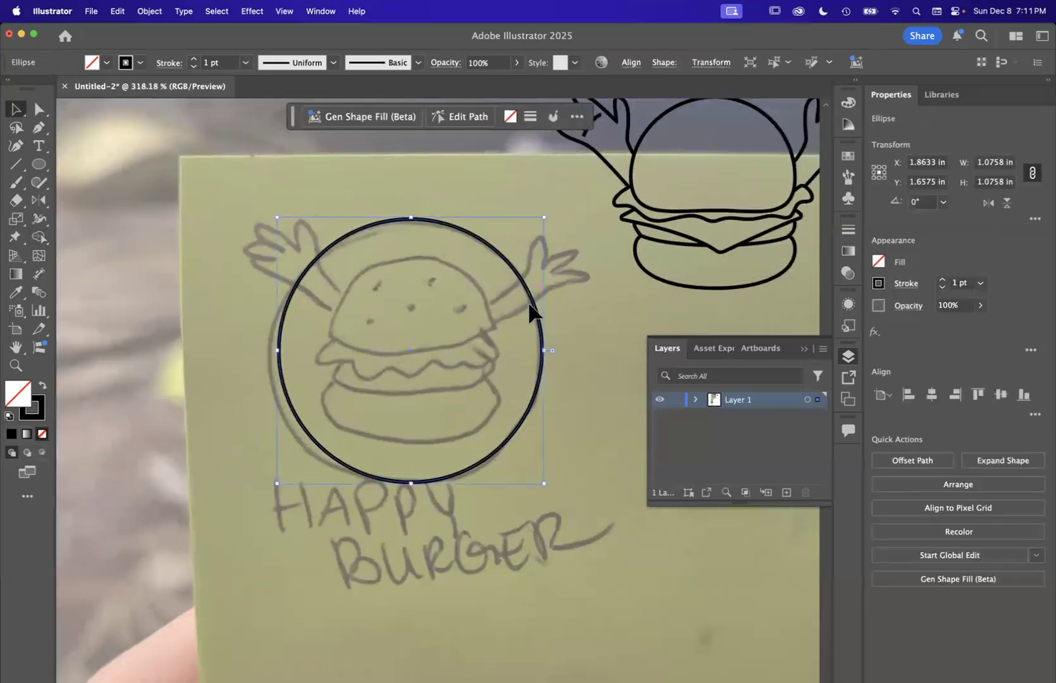
left_click(45, 387)
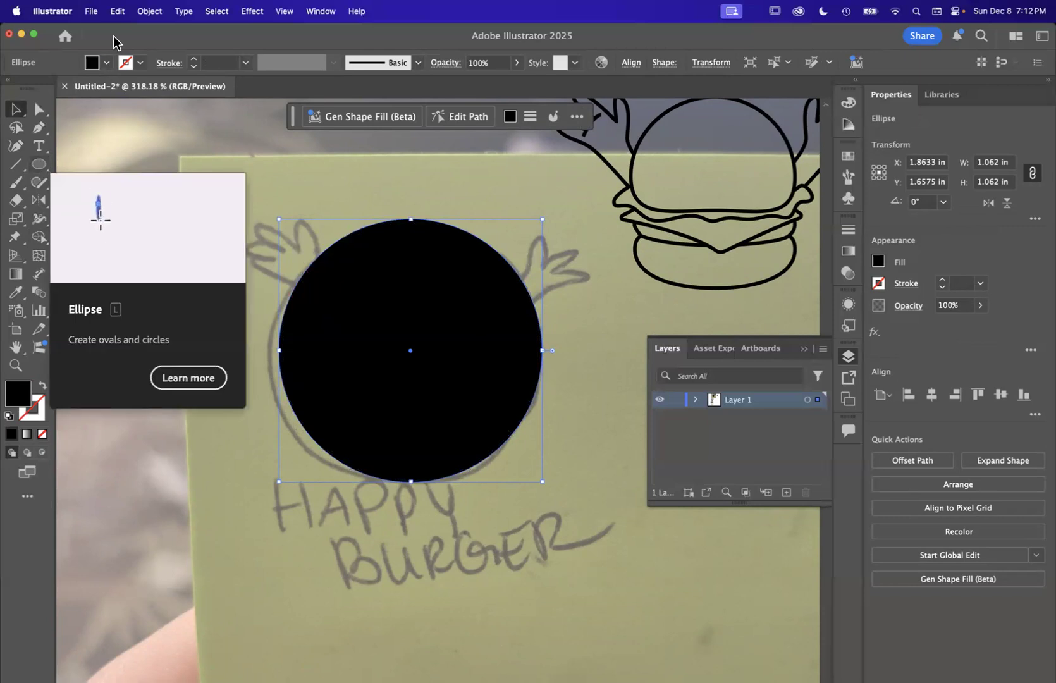
Offset the solid black circle's path outward by 0.0389 in with miter joins and a miter limit of 4.
left_click(150, 11)
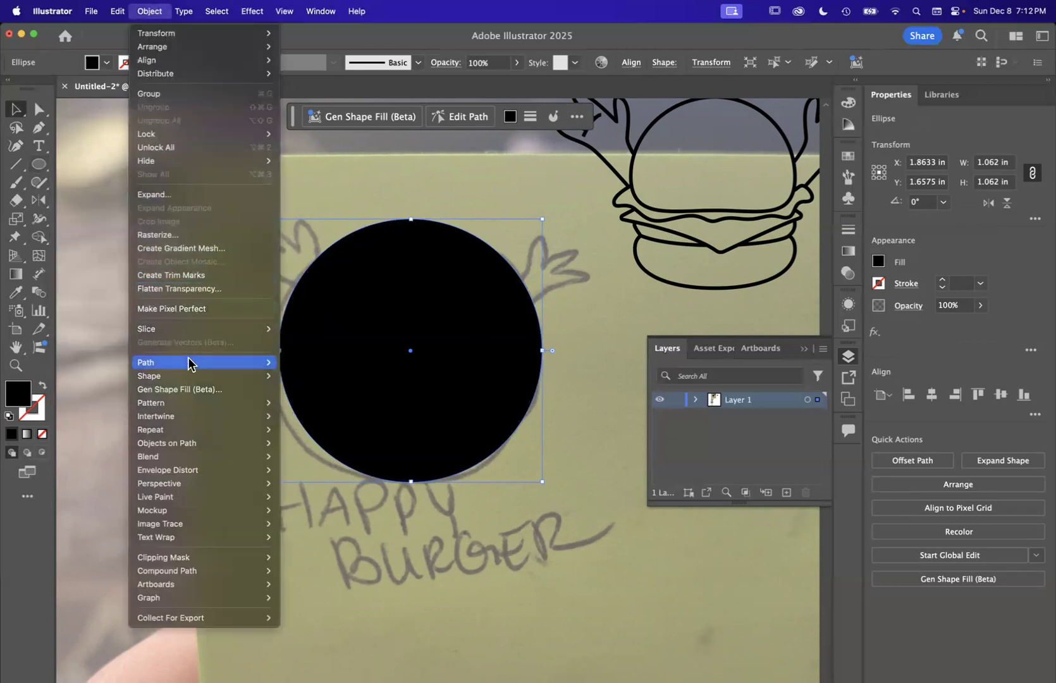
mouse_move(190, 364)
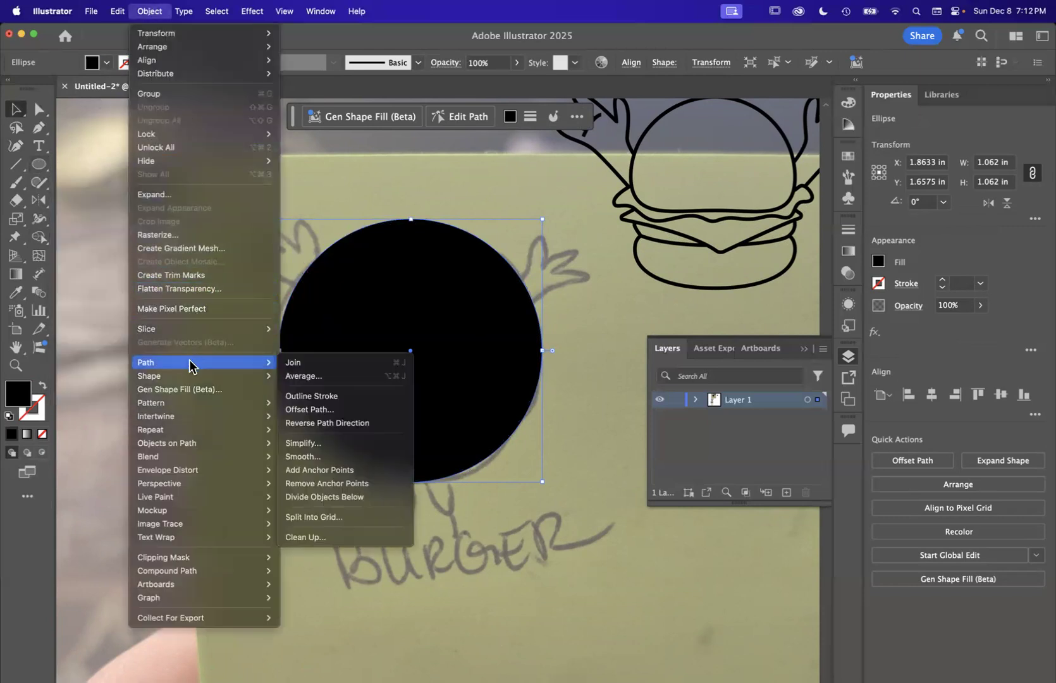
left_click(322, 411)
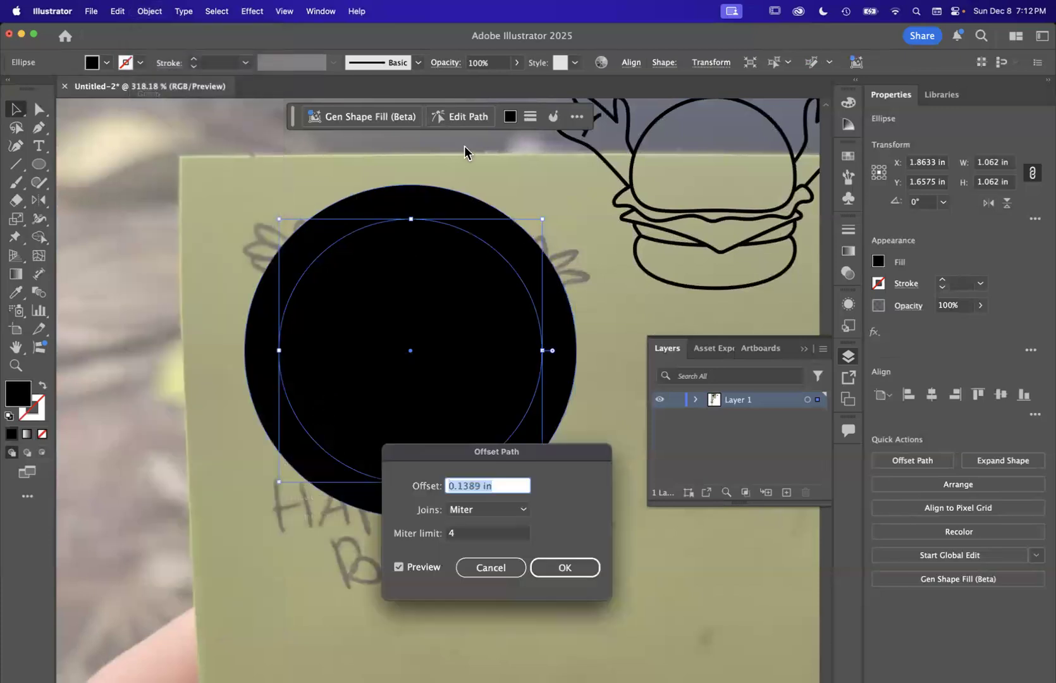
left_click_drag(485, 456, 671, 197)
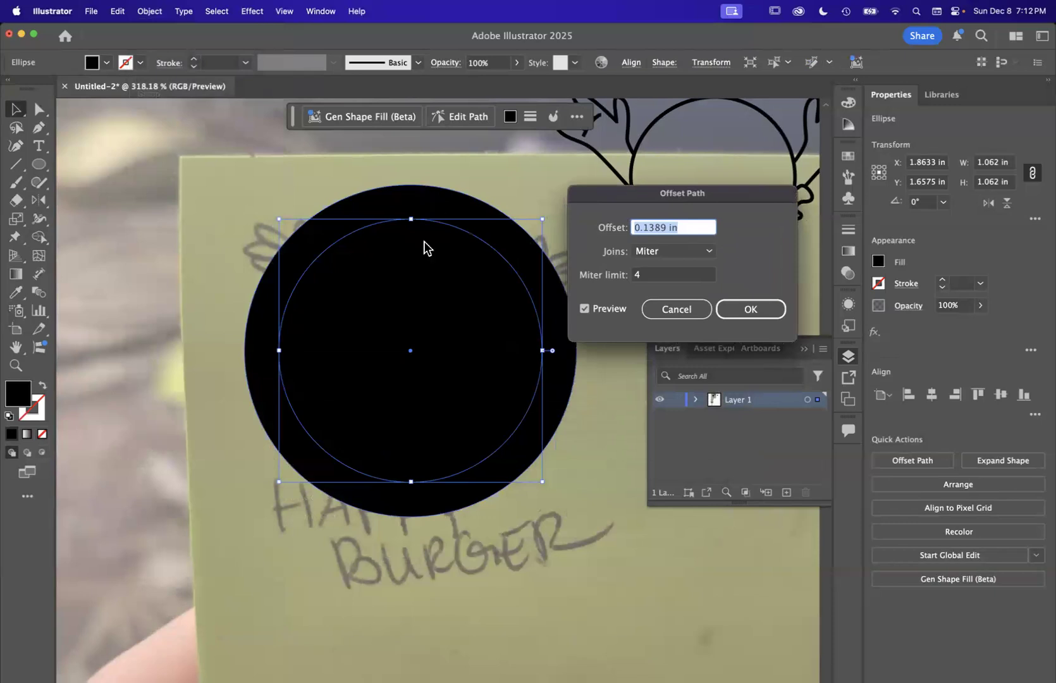
left_click(646, 230)
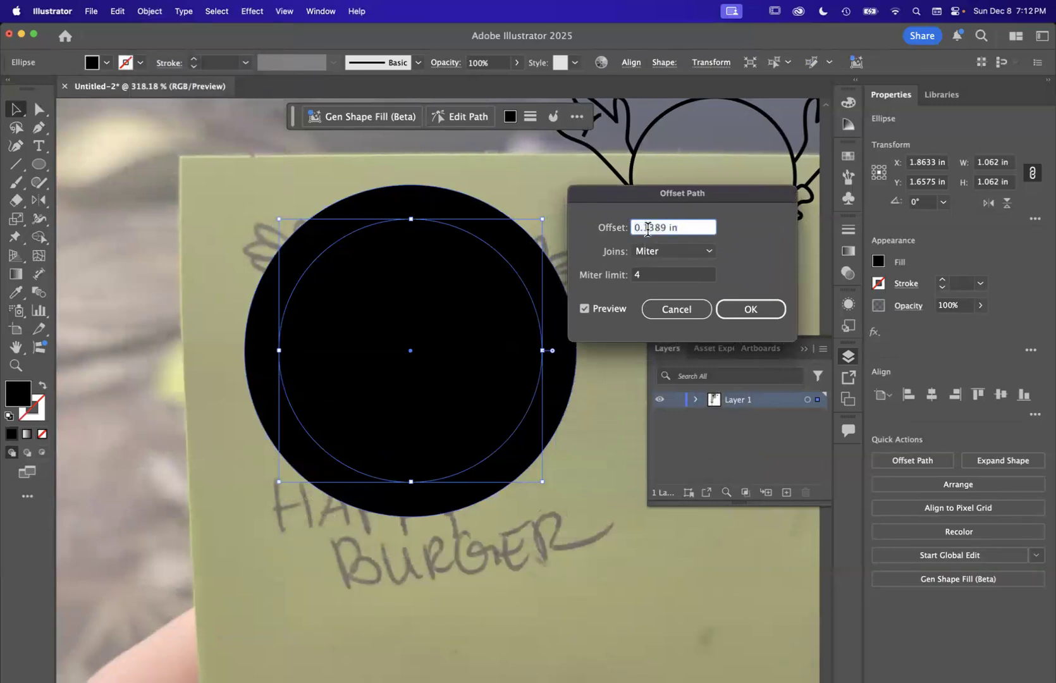
left_click(657, 277)
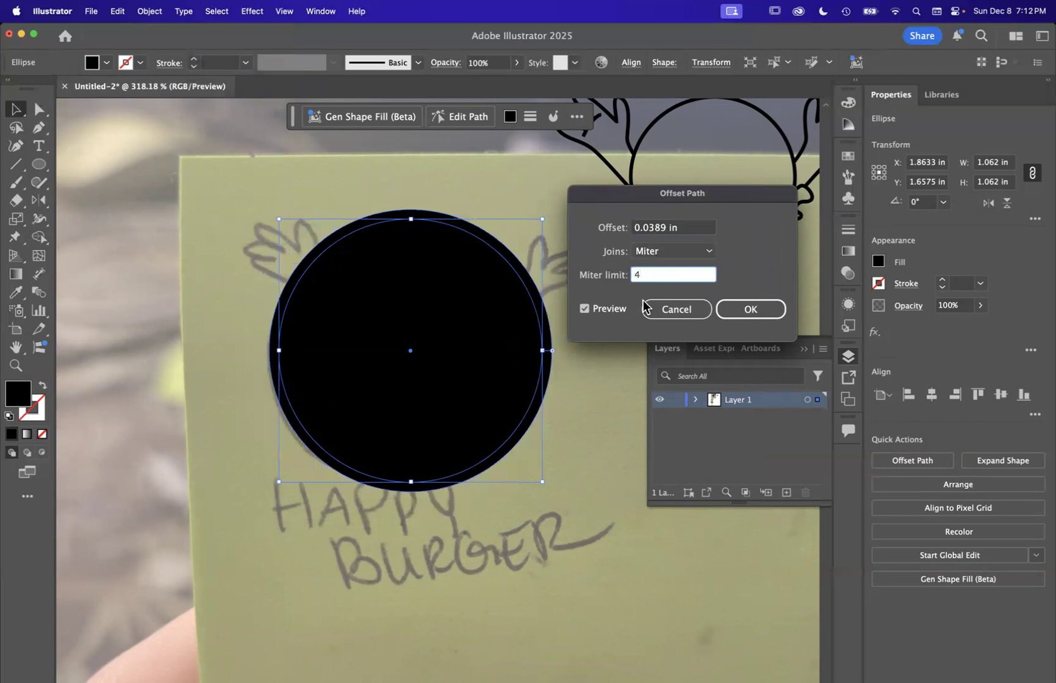
left_click(750, 309)
Swap the fill and stroke of the larger offset circle and set its black stroke to 3 pt.
left_click(598, 404)
left_click(477, 281)
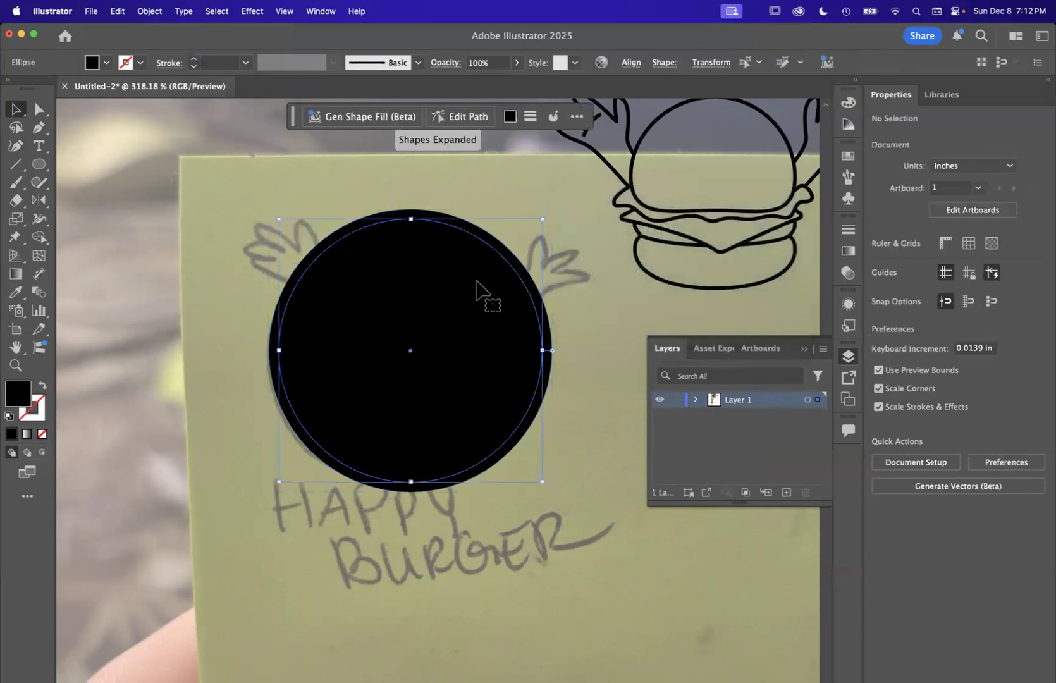
left_click(506, 197)
left_click(490, 244)
left_click(492, 236)
left_click(487, 241)
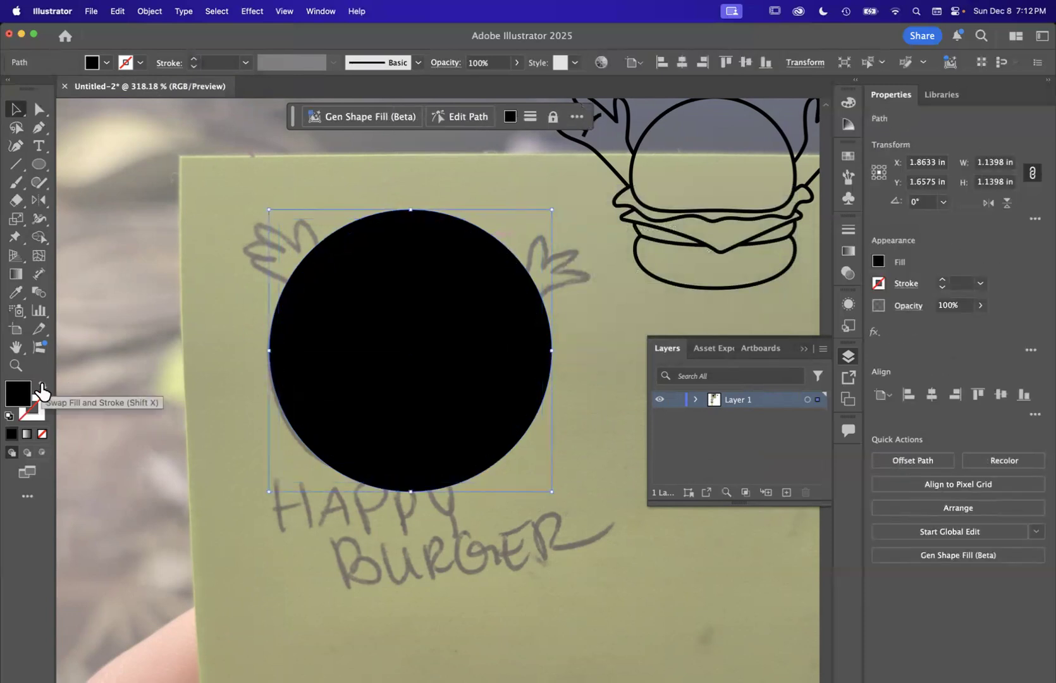
left_click(42, 393)
left_click(439, 158)
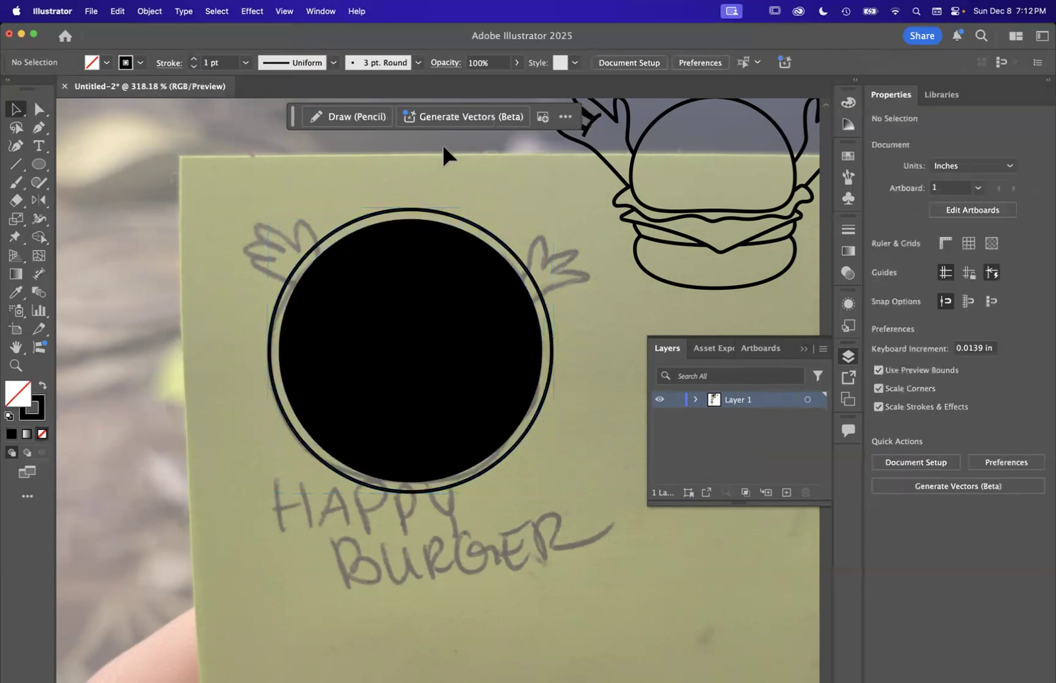
left_click(508, 257)
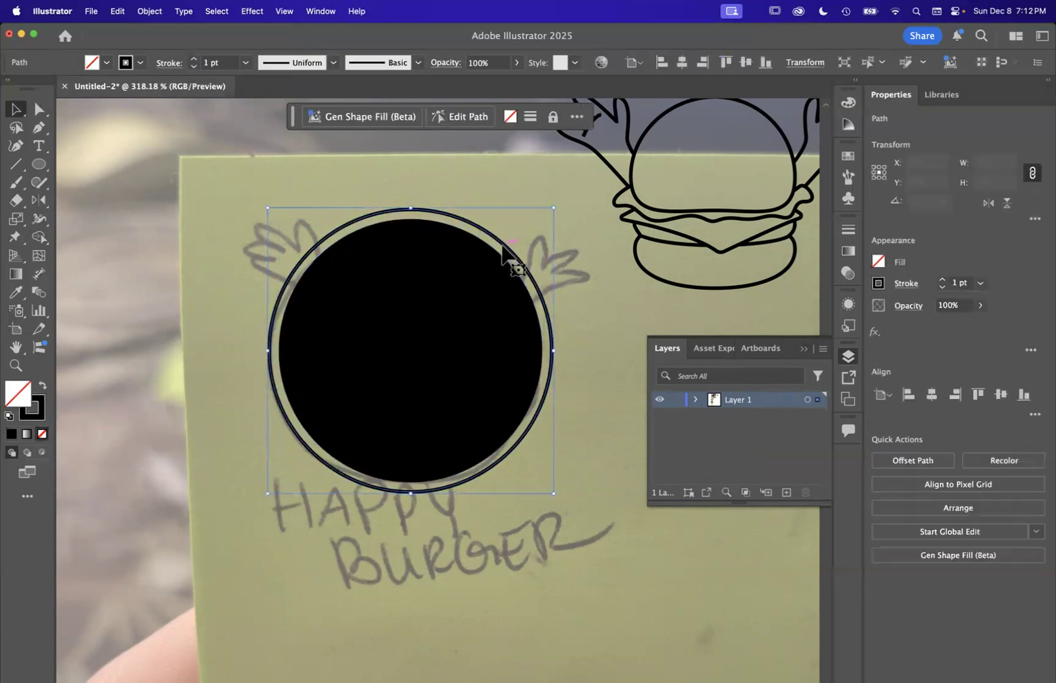
left_click(194, 60)
left_click(195, 60)
left_click(139, 192)
Duplicate the complete burger with both arms from beside the badge onto the middle of the black circle.
scroll(514, 353, "down", 5)
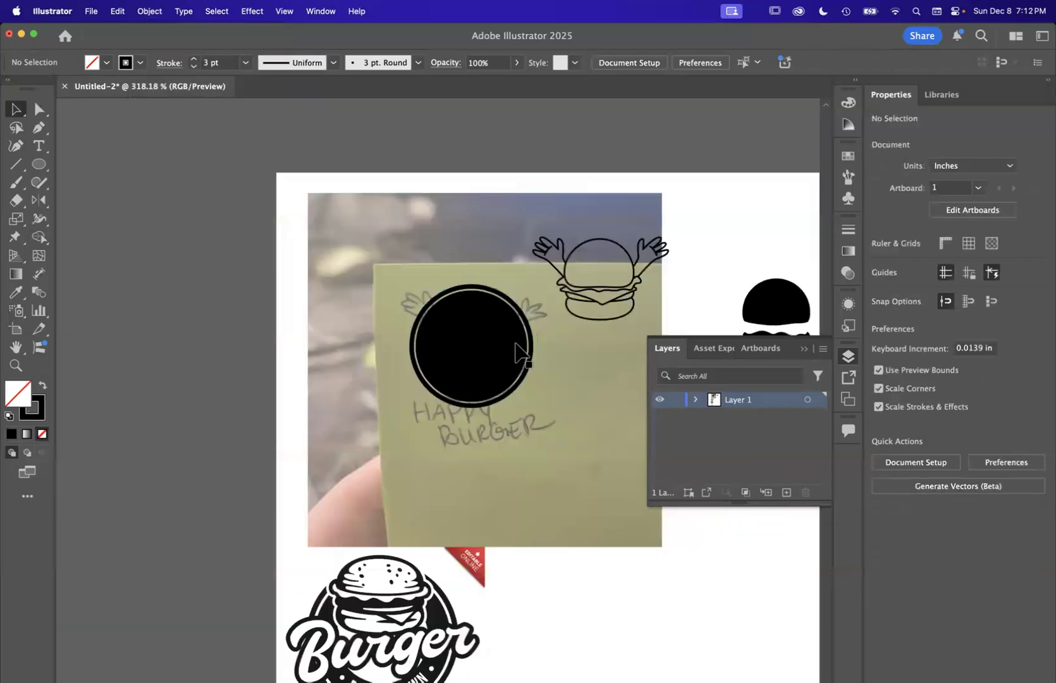
scroll(514, 354, "up", 4)
scroll(606, 260, "right", 3)
scroll(607, 260, "up", 2)
scroll(606, 260, "left", 2)
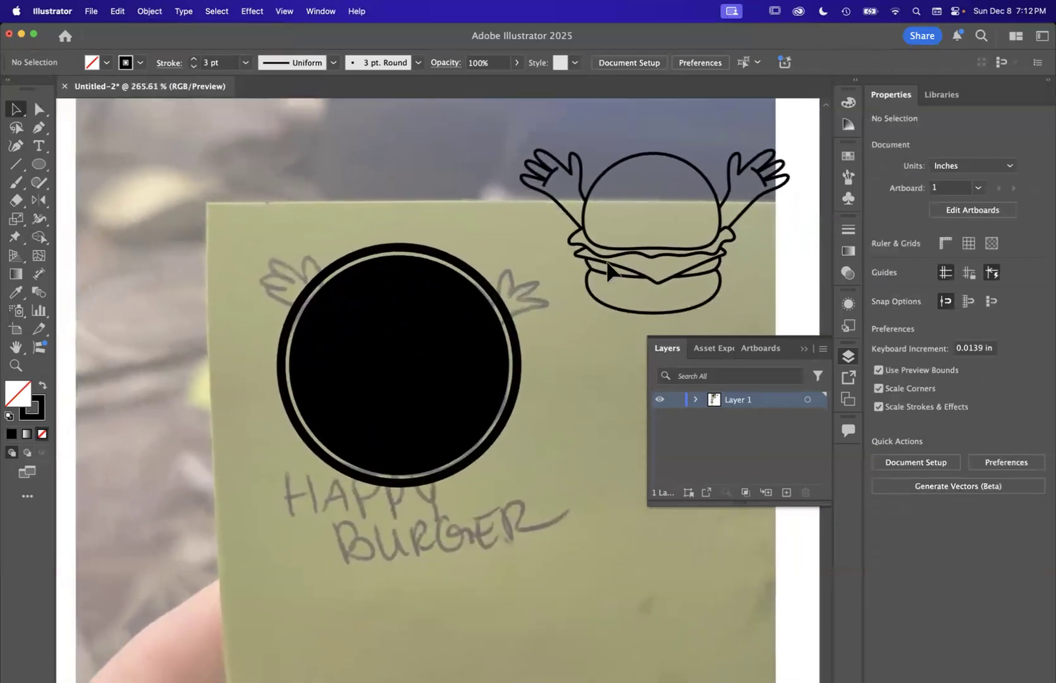
scroll(606, 260, "right", 2)
scroll(607, 260, "left", 2)
scroll(354, 439, "down", 3)
scroll(355, 439, "up", 2)
scroll(354, 440, "up", 2)
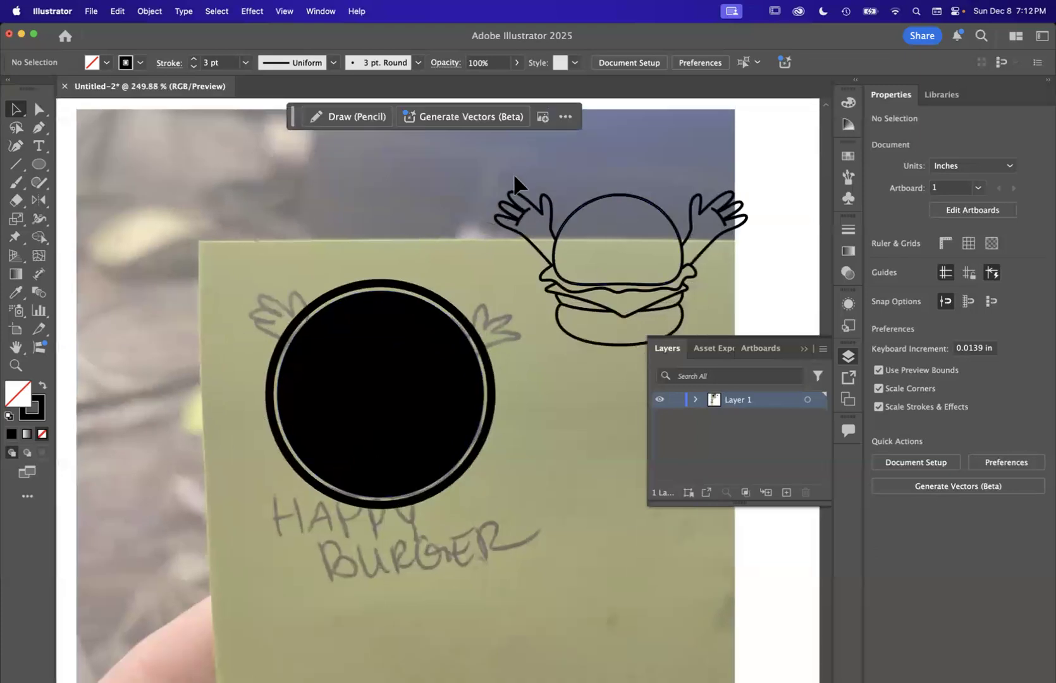
left_click(703, 328)
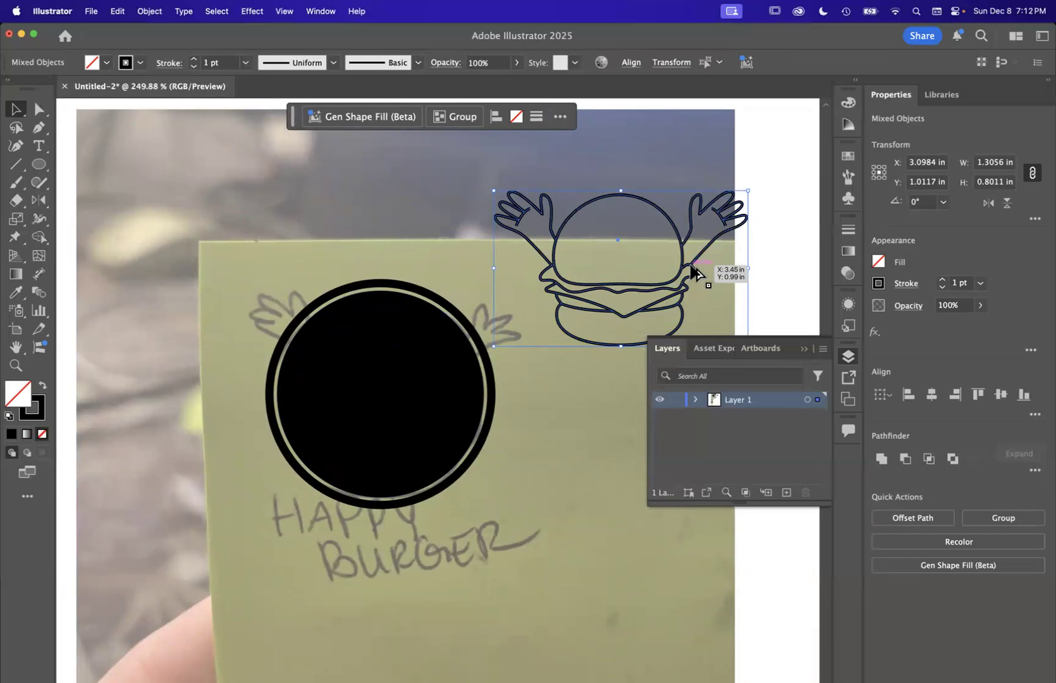
mouse_move(694, 273)
left_mouse_down()
mouse_move(522, 377)
mouse_move(454, 398)
left_mouse_up()
scroll(453, 397, "up", 3)
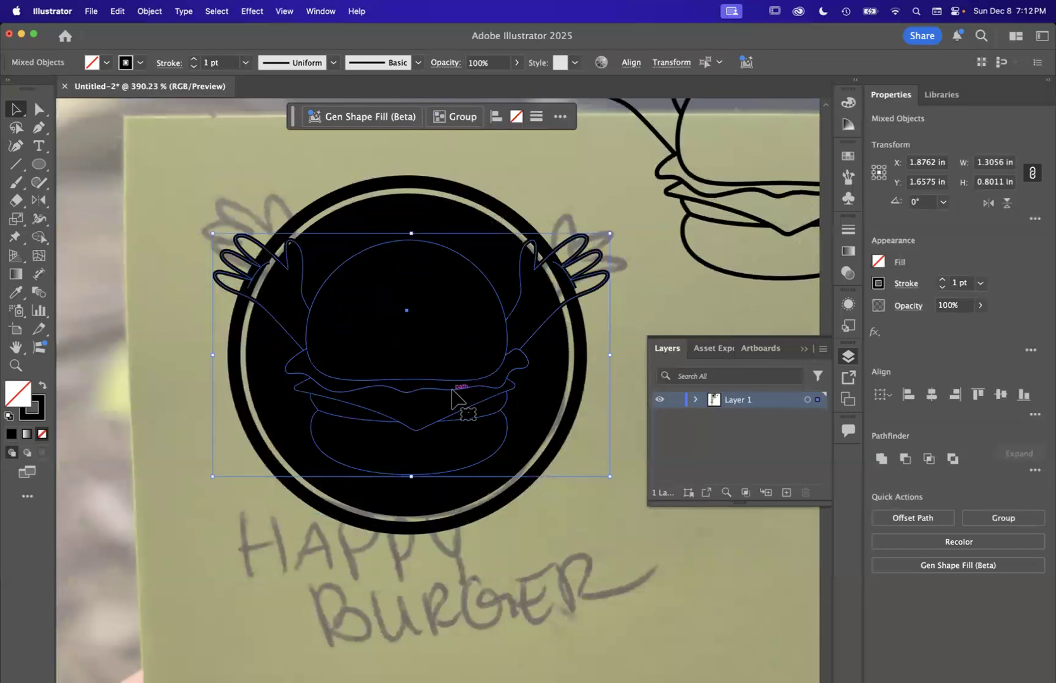
Examine in Outline view how the burger and arms overlap the two circles, and return to the normal preview.
key("super+y")
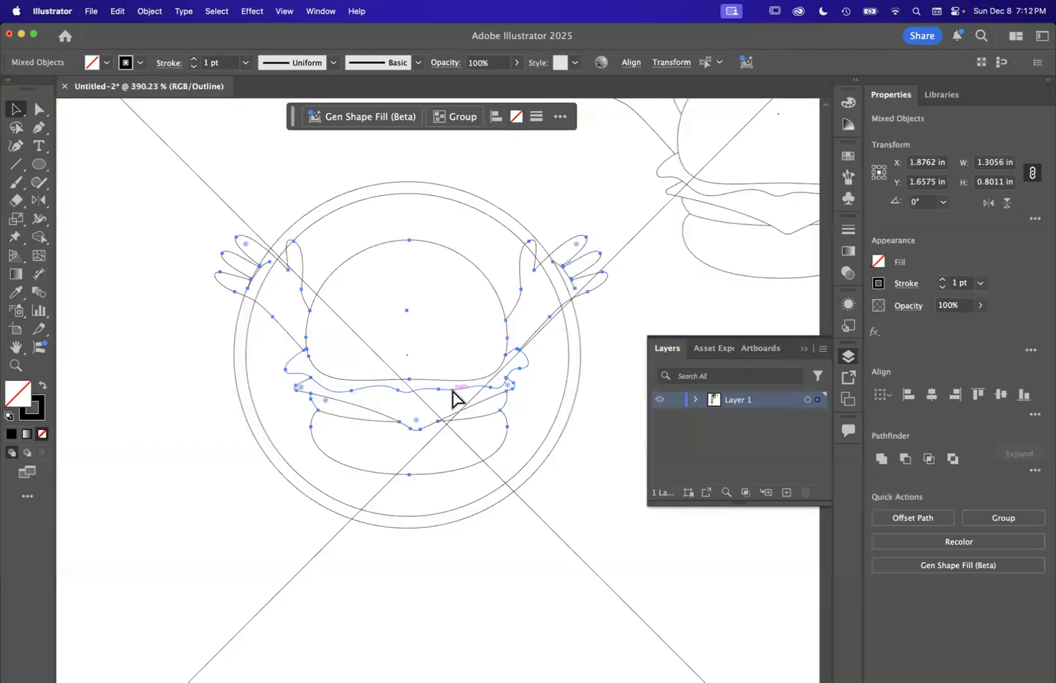
left_click(441, 595)
scroll(440, 435, "down", 5)
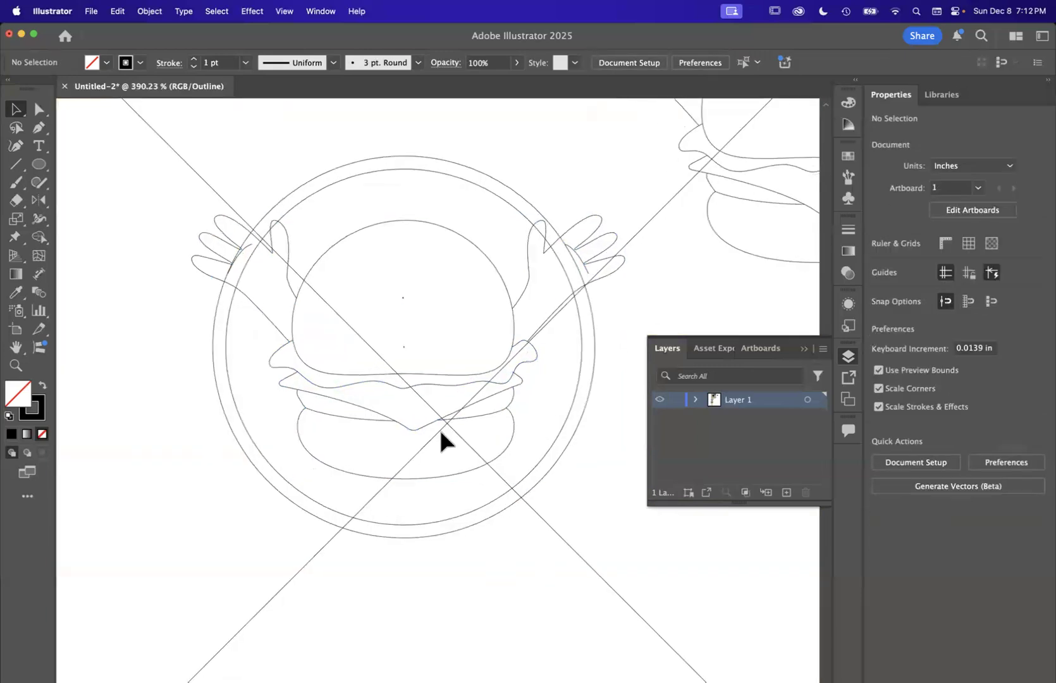
scroll(441, 435, "up", 3)
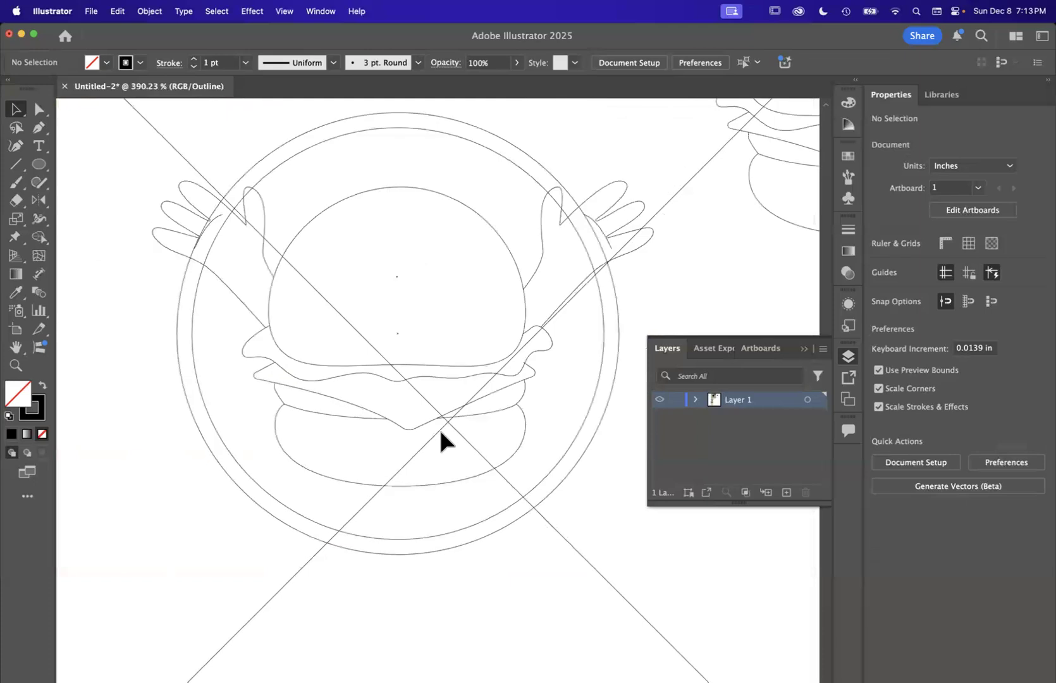
scroll(441, 433, "up", 1)
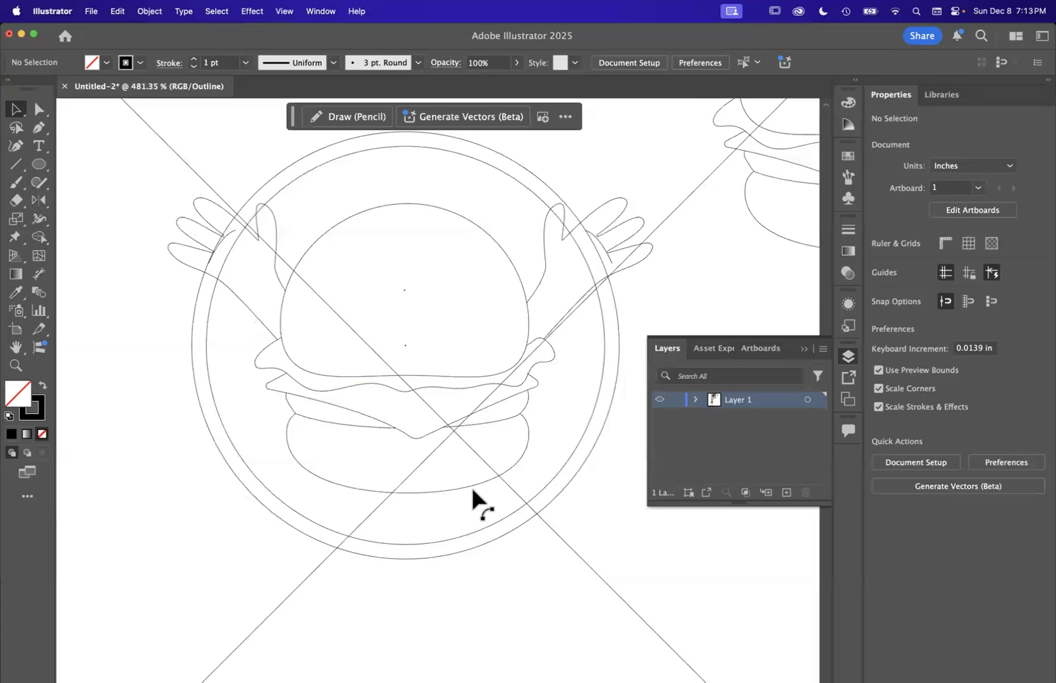
key("super+y")
key("super+y")
key("super+y")
scroll(500, 408, "down", 2)
scroll(500, 408, "down", 3)
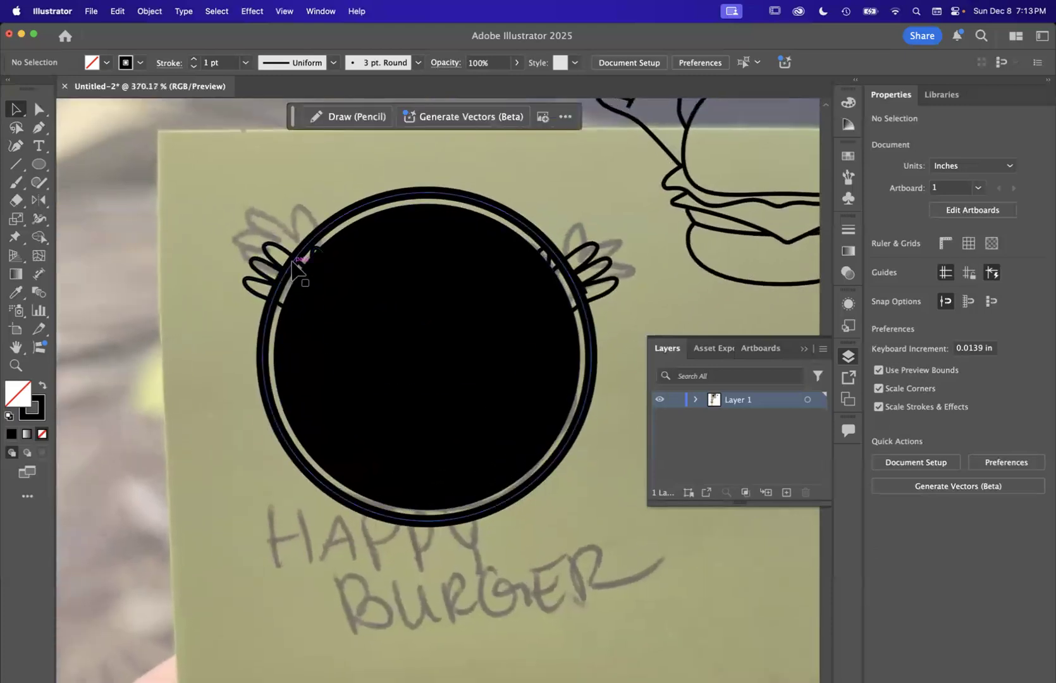
Try to cut the upper bun and arm areas out of the black circle with Shape Builder.
left_click_drag(187, 182, 604, 560)
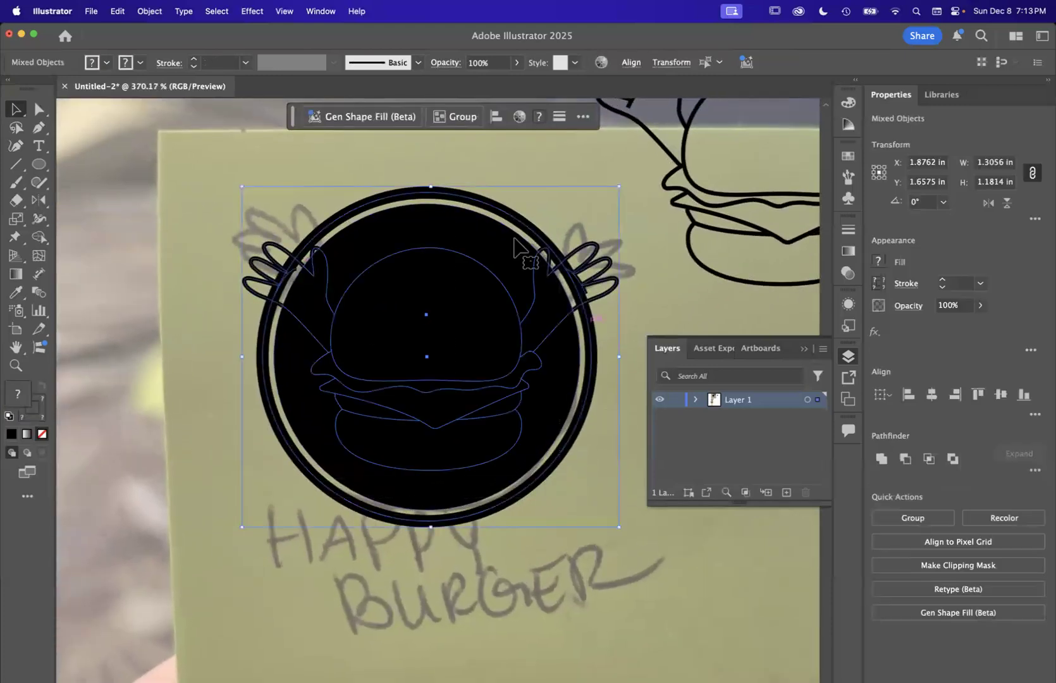
scroll(430, 373, "up", 1)
mouse_move(43, 238)
left_mouse_down()
mouse_move(119, 238)
mouse_move(111, 254)
left_mouse_up()
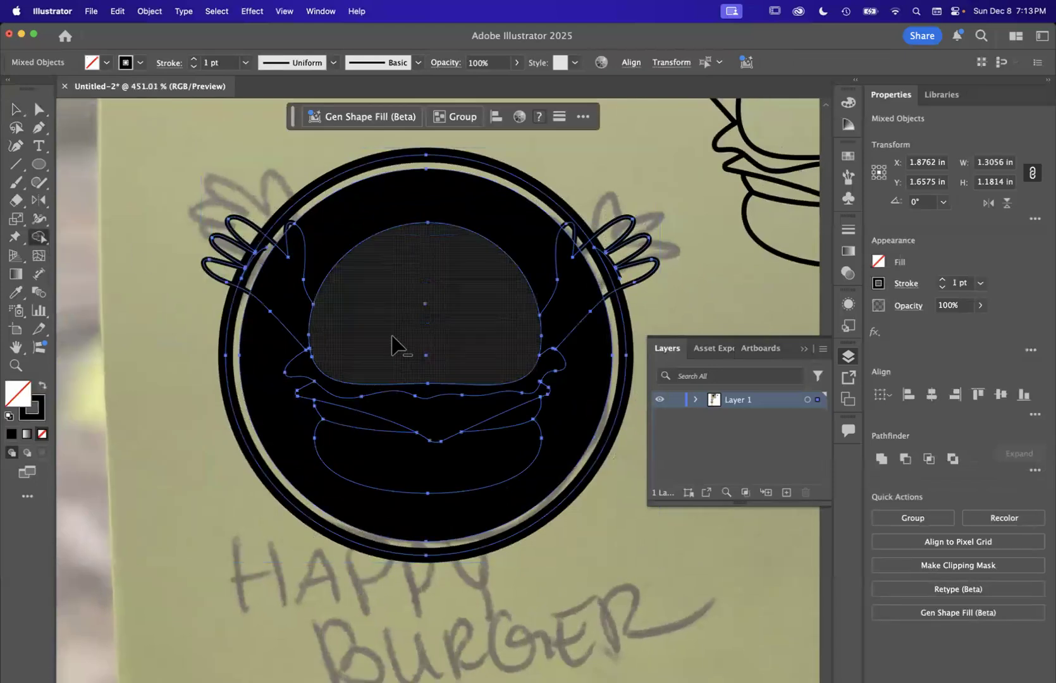
left_click(406, 288)
left_click(441, 397)
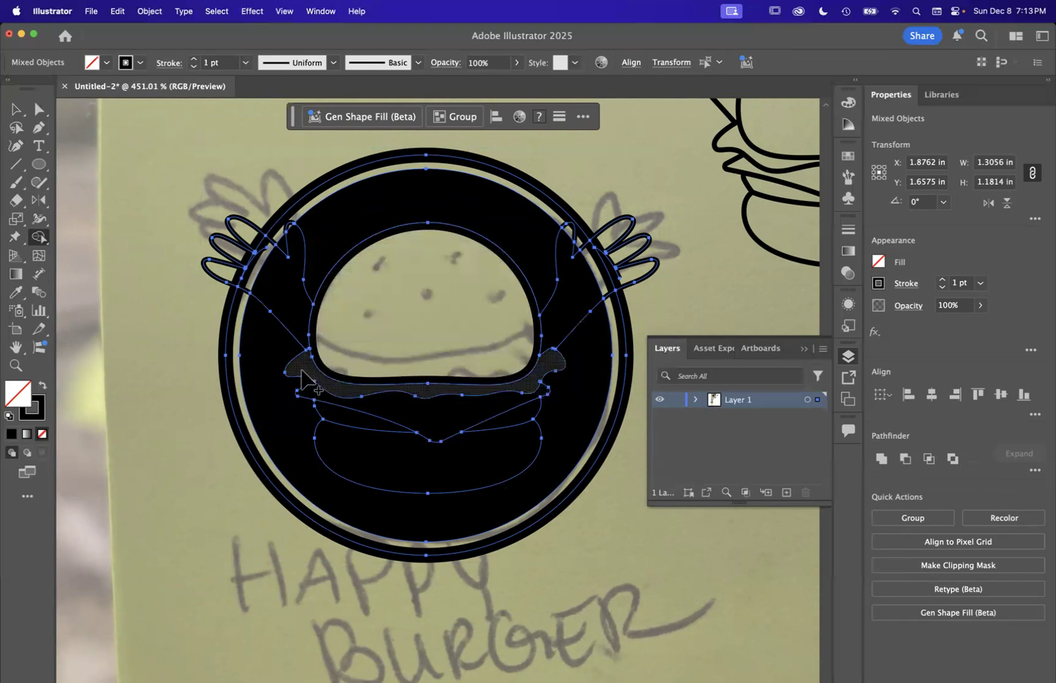
left_click(308, 334)
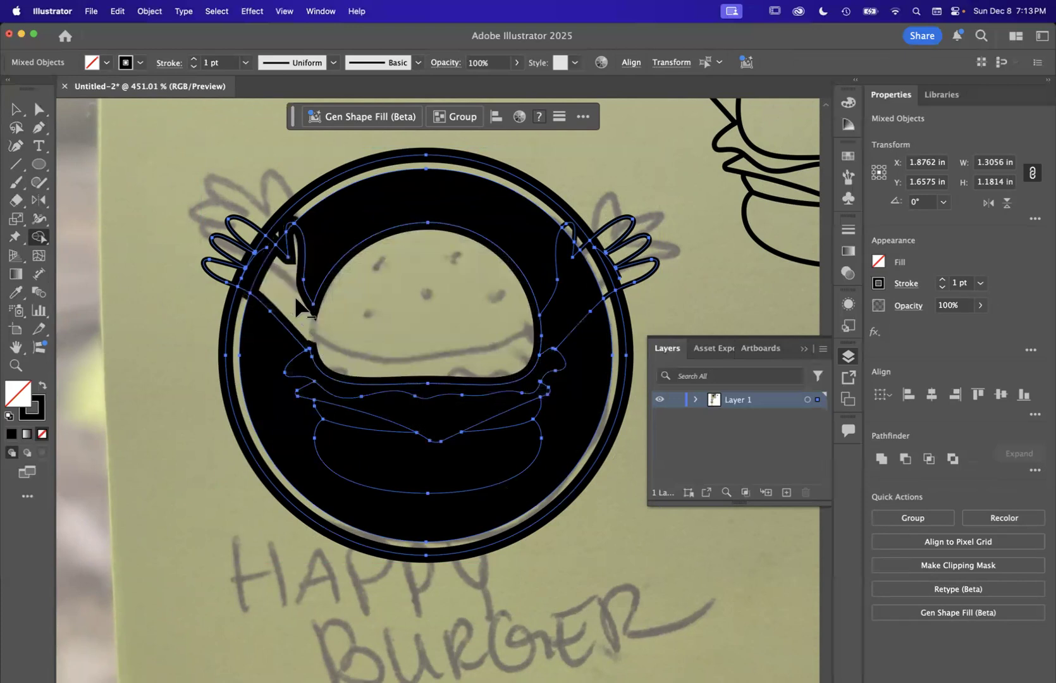
left_click(590, 315)
left_click(609, 279)
key("super+z")
key("super+z")
key("super+z")
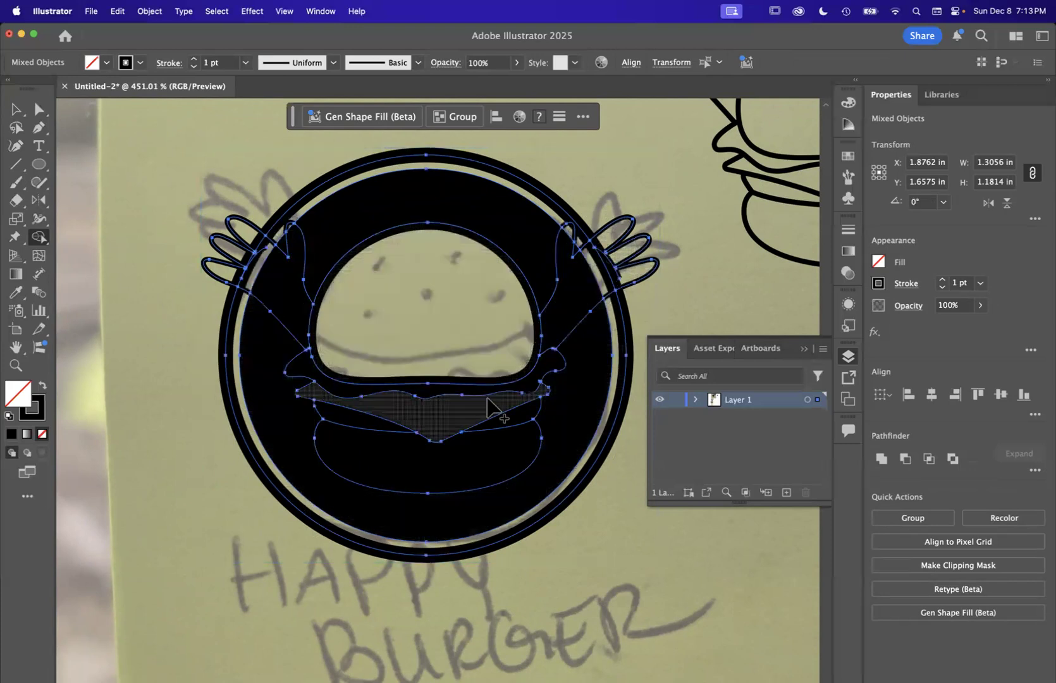
Place the burger and arms, without the circles, on the empty part of the note at about X 2.82 in, Y 2.57 in.
left_click(19, 113)
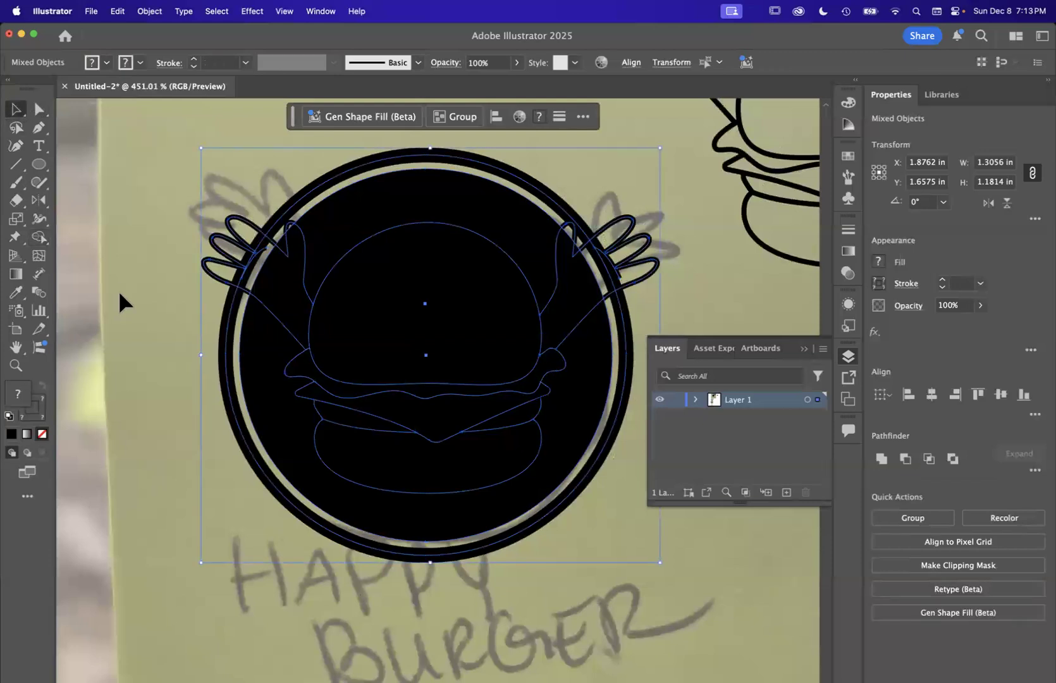
scroll(120, 301, "down", 5)
scroll(333, 368, "up", 1)
scroll(333, 369, "left", 1)
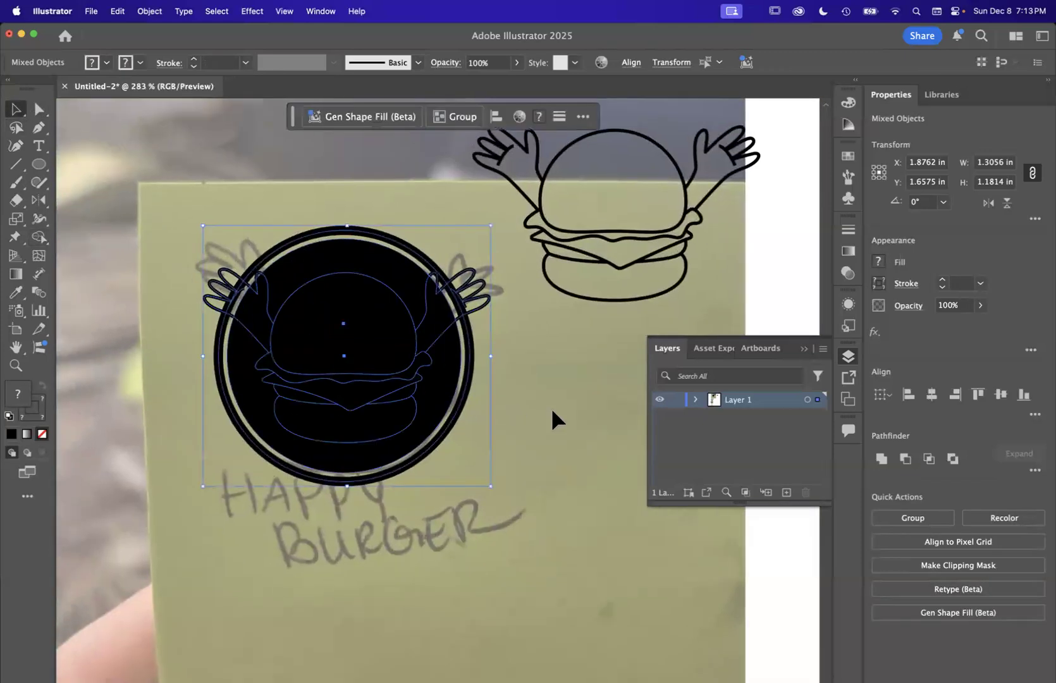
left_click(472, 345, "shift")
mouse_move(445, 338)
left_mouse_down()
mouse_move(534, 477)
mouse_move(658, 526)
mouse_move(537, 530)
left_mouse_up()
key("super+equal")
scroll(537, 530, "up", 4)
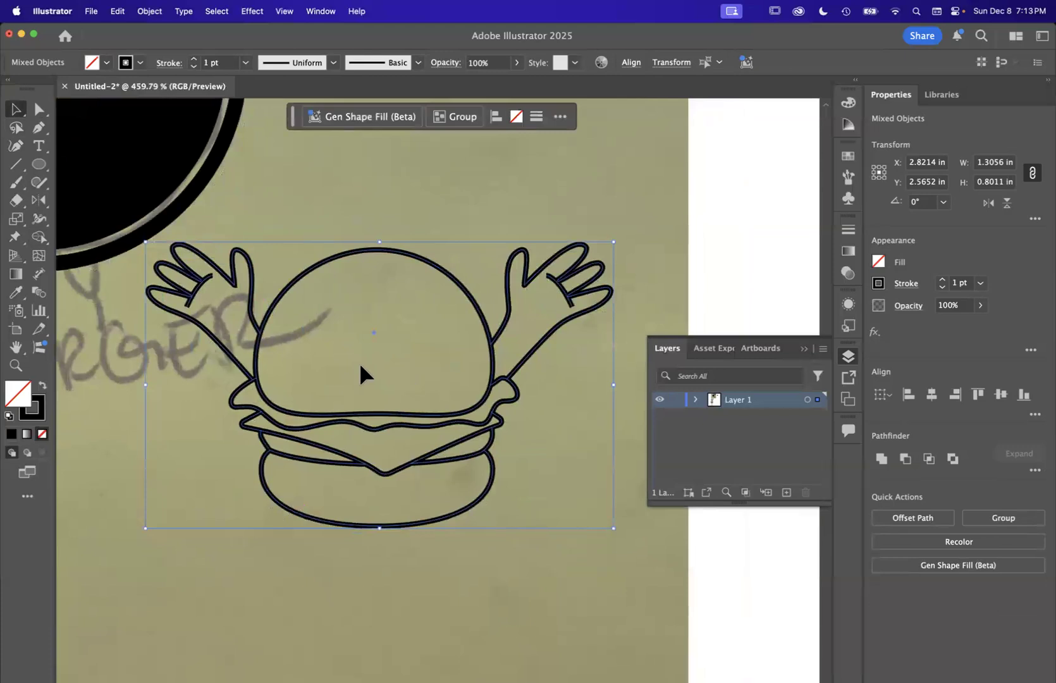
Convert the selected burger and arms into a Live Paint group.
left_click(151, 9)
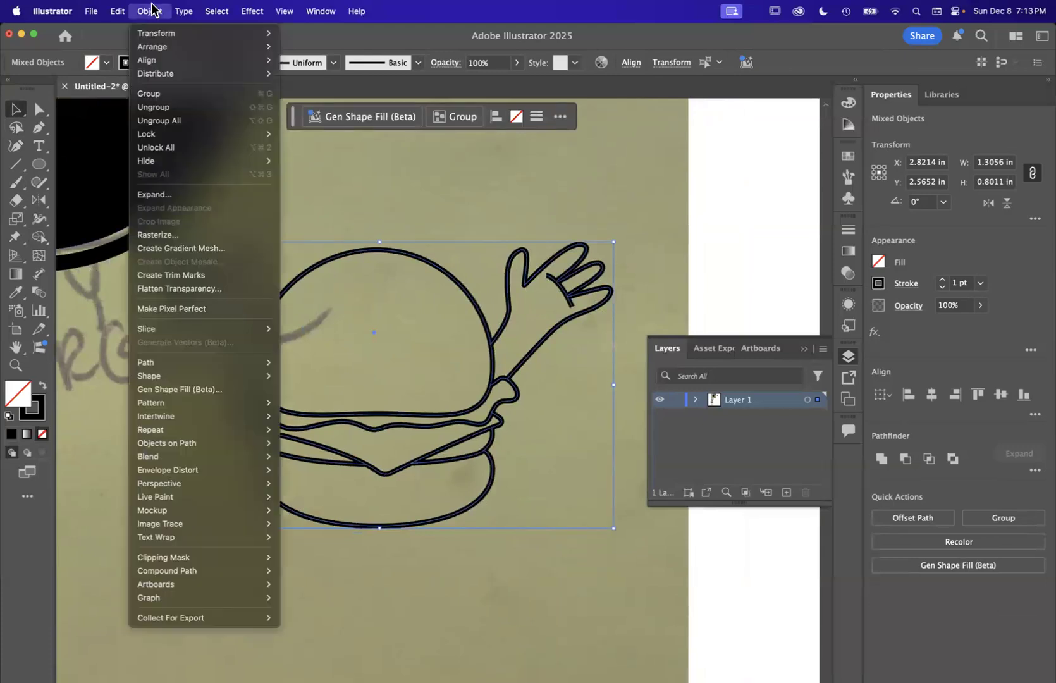
mouse_move(190, 497)
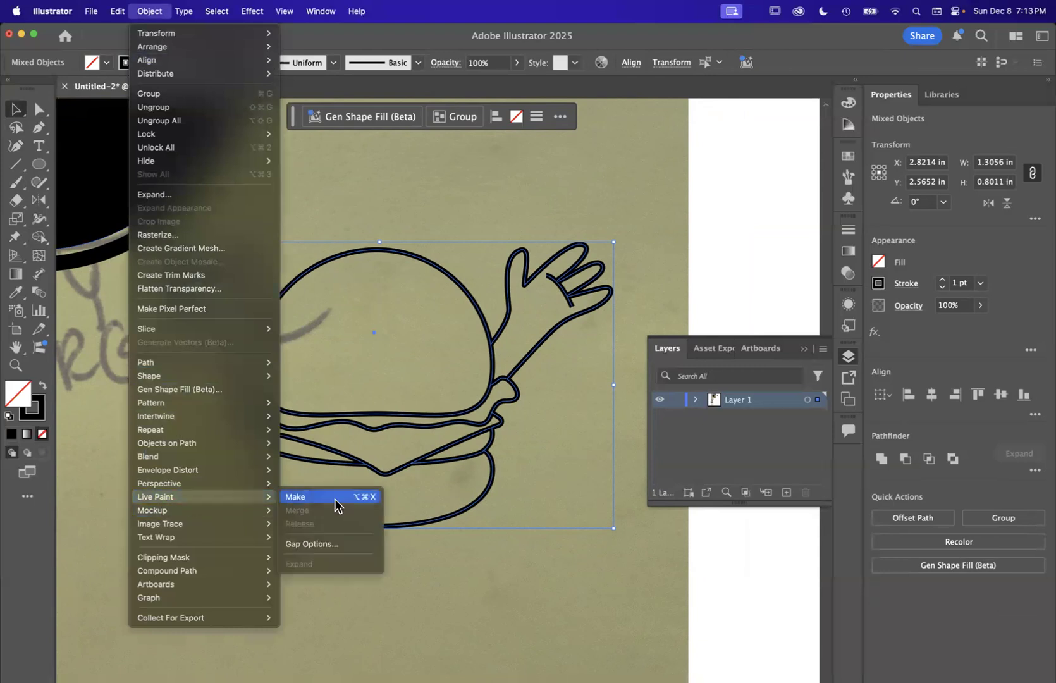
left_click(322, 504)
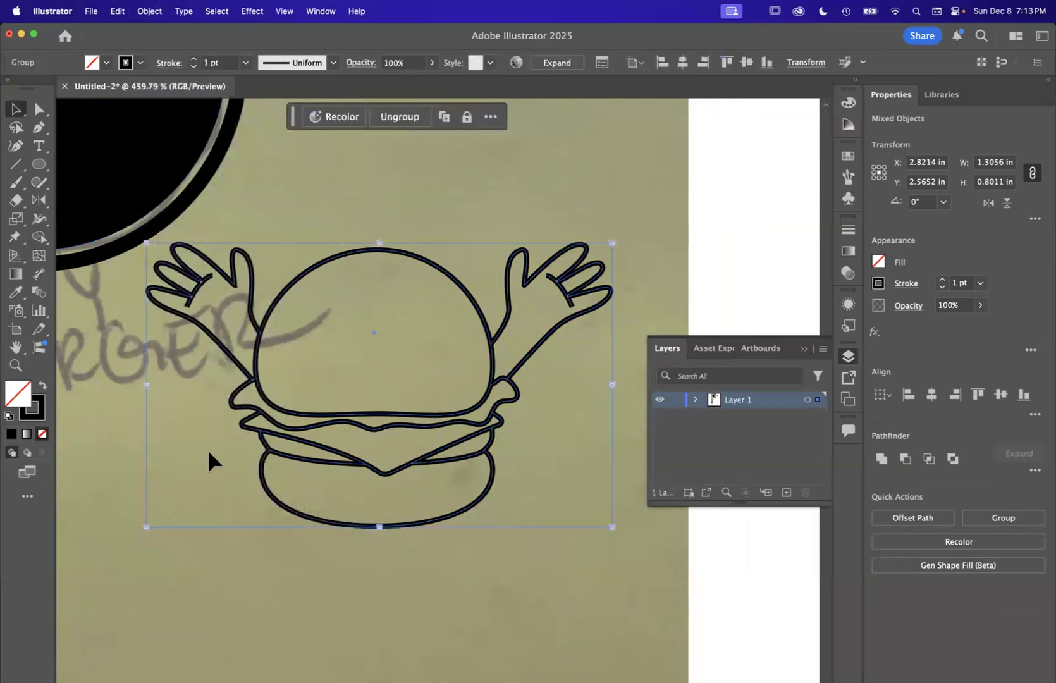
Set the fill to light grey and fill both arms of the traced burger with the Live Paint Bucket.
left_click(147, 550)
double_click(21, 403)
type("d6d6d6")
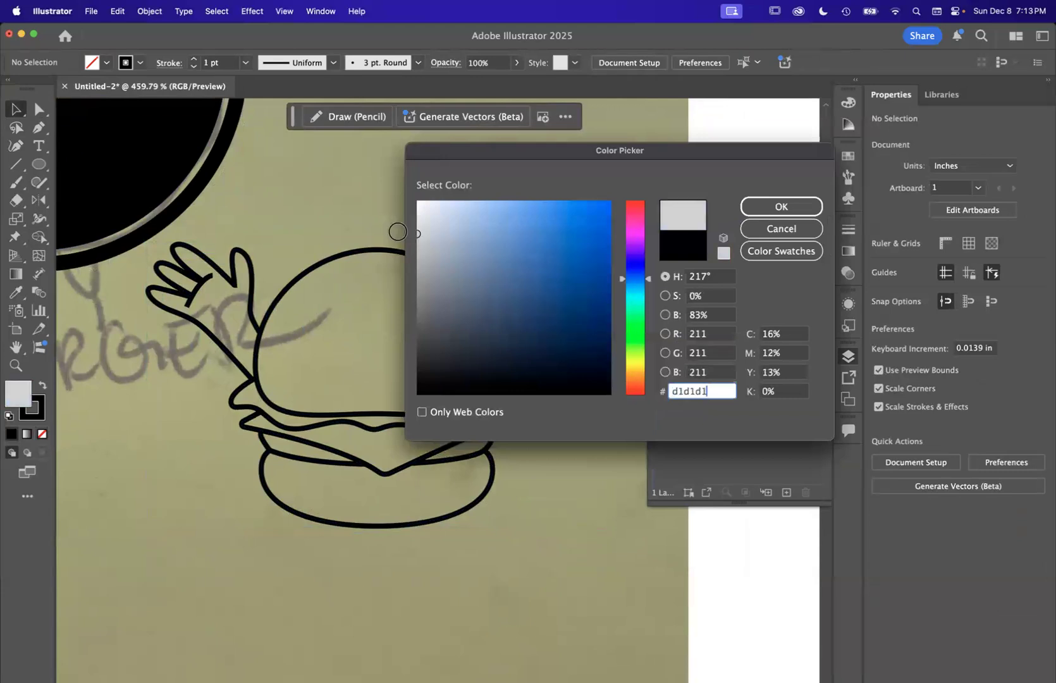
left_click(748, 208)
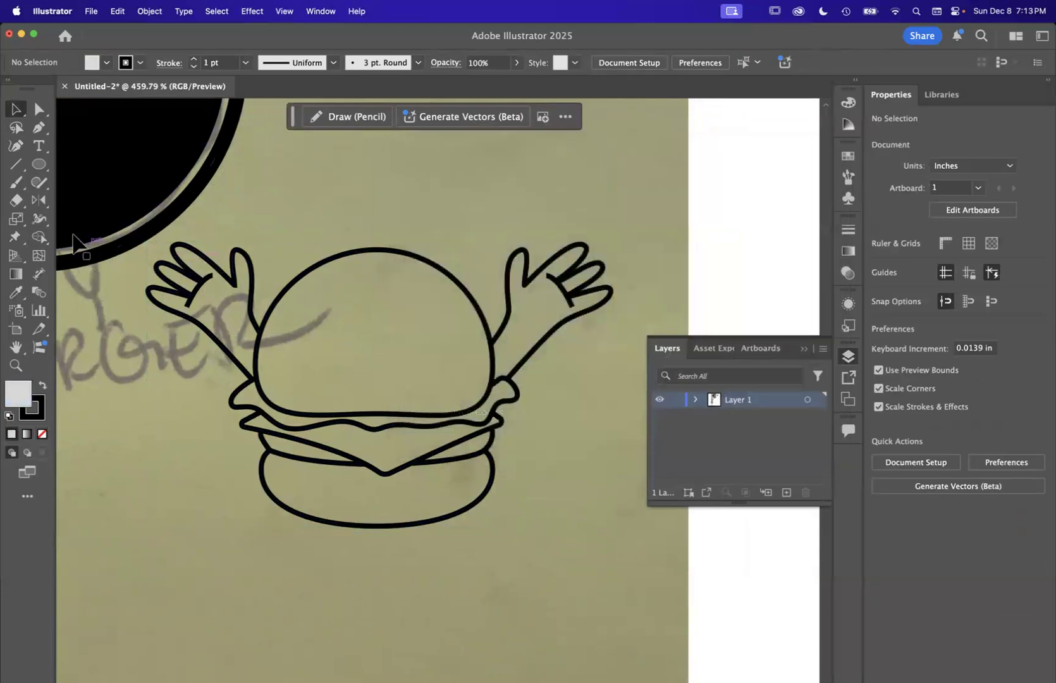
left_click(37, 238)
left_click(38, 237)
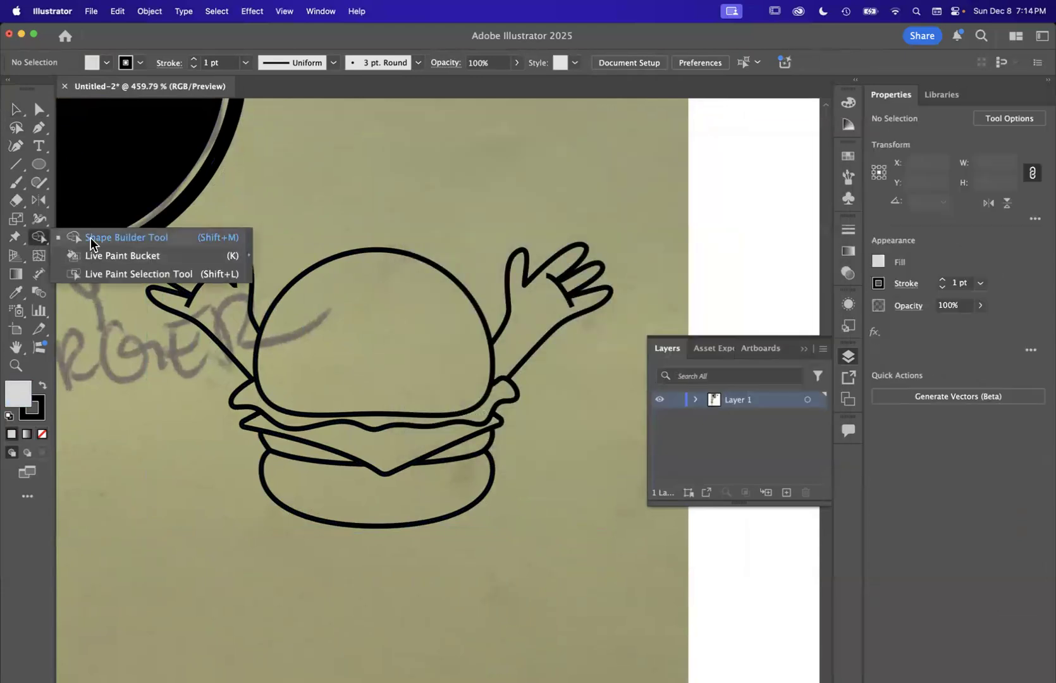
left_click(95, 255)
left_click(215, 313)
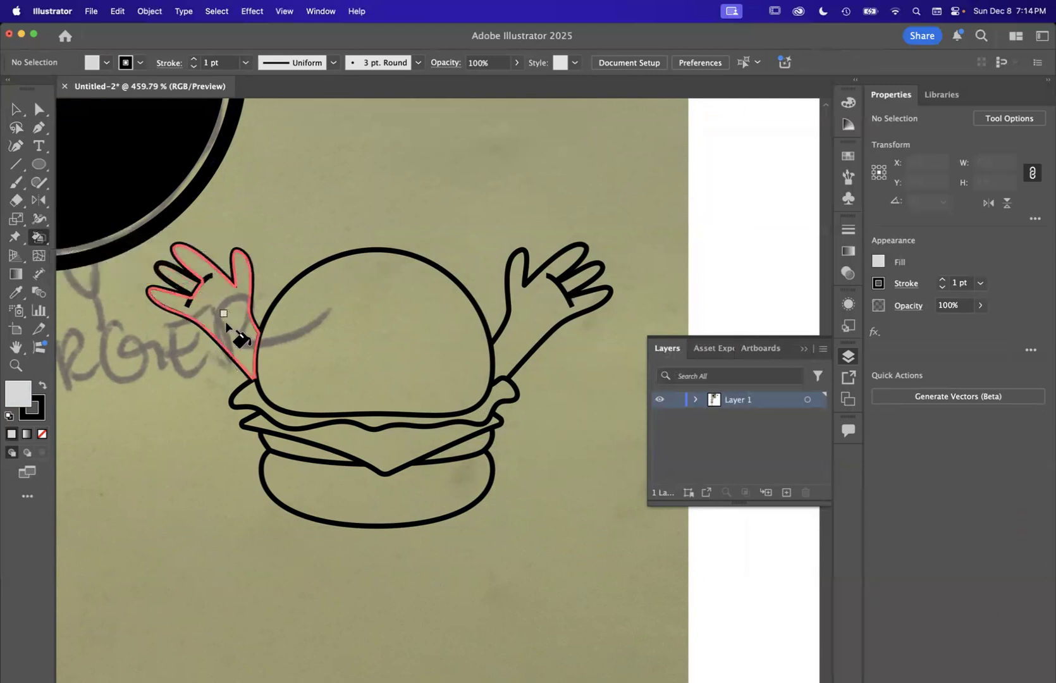
left_click(547, 301)
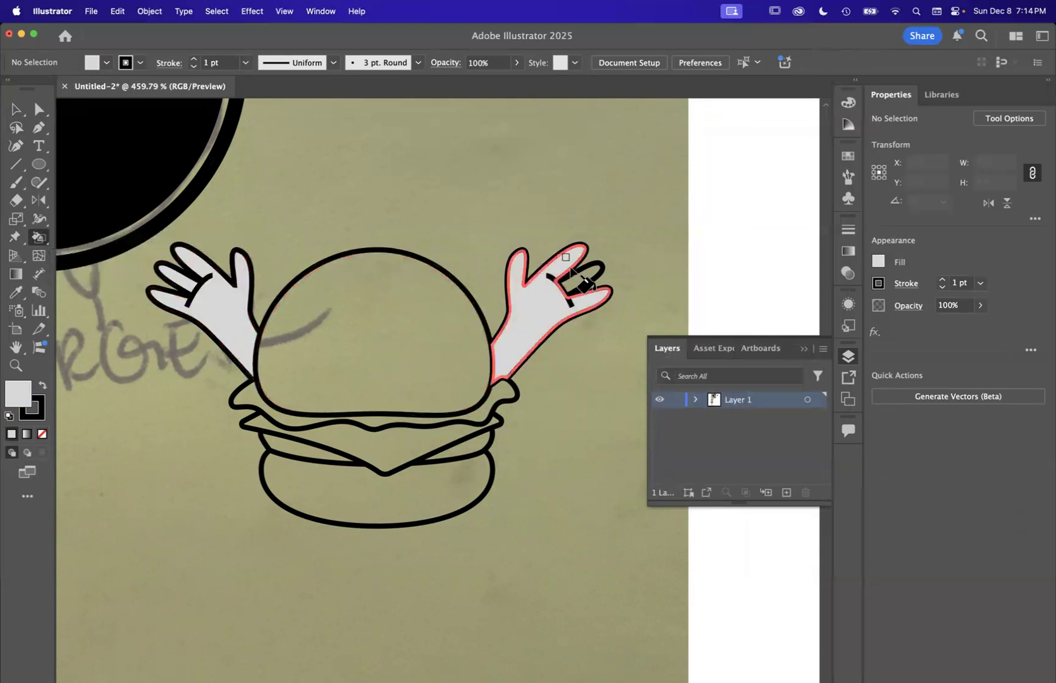
Fill the upper bun, lettuce, cheese, patty and lower bun with the same light grey.
left_click(384, 404)
left_click(382, 417)
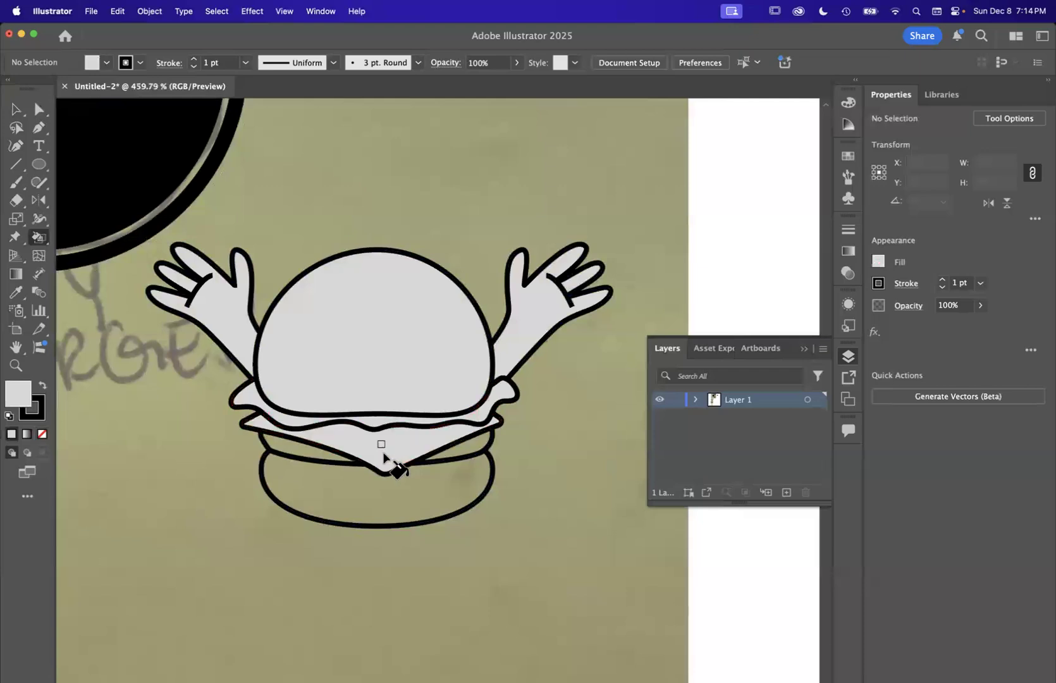
left_click(310, 455)
left_click(458, 450)
left_click(448, 477)
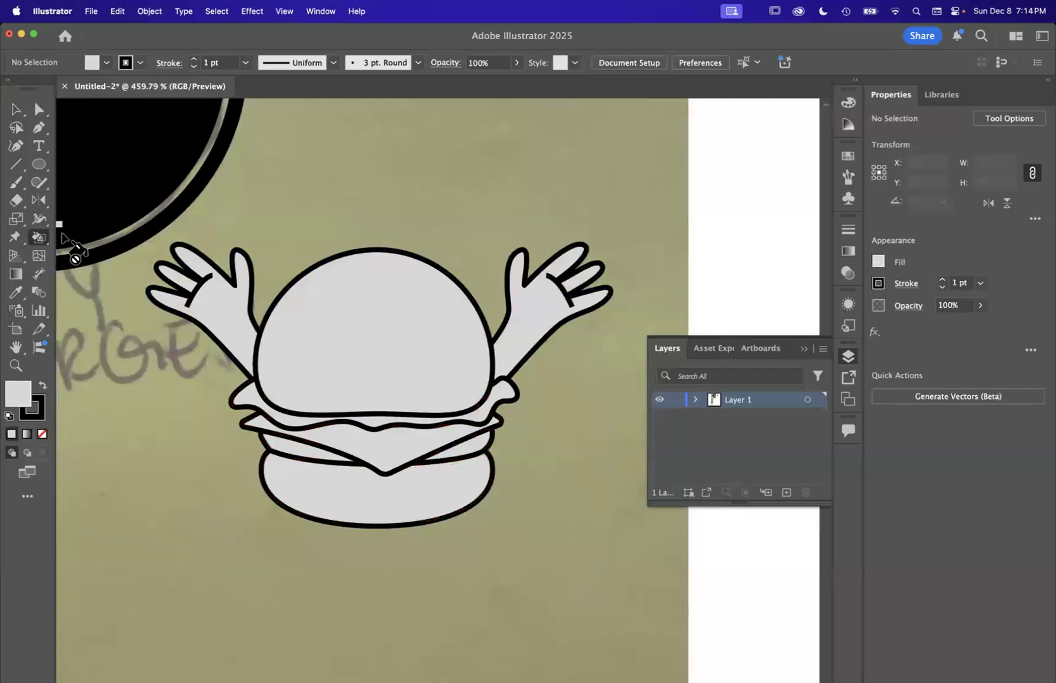
Place the filled burger and arms on the ringed black circle over the sketch.
left_click(16, 109)
scroll(293, 324, "down", 5)
mouse_move(358, 351)
left_mouse_down()
mouse_move(506, 410)
mouse_move(338, 234)
mouse_move(338, 245)
left_mouse_up()
left_click(395, 354)
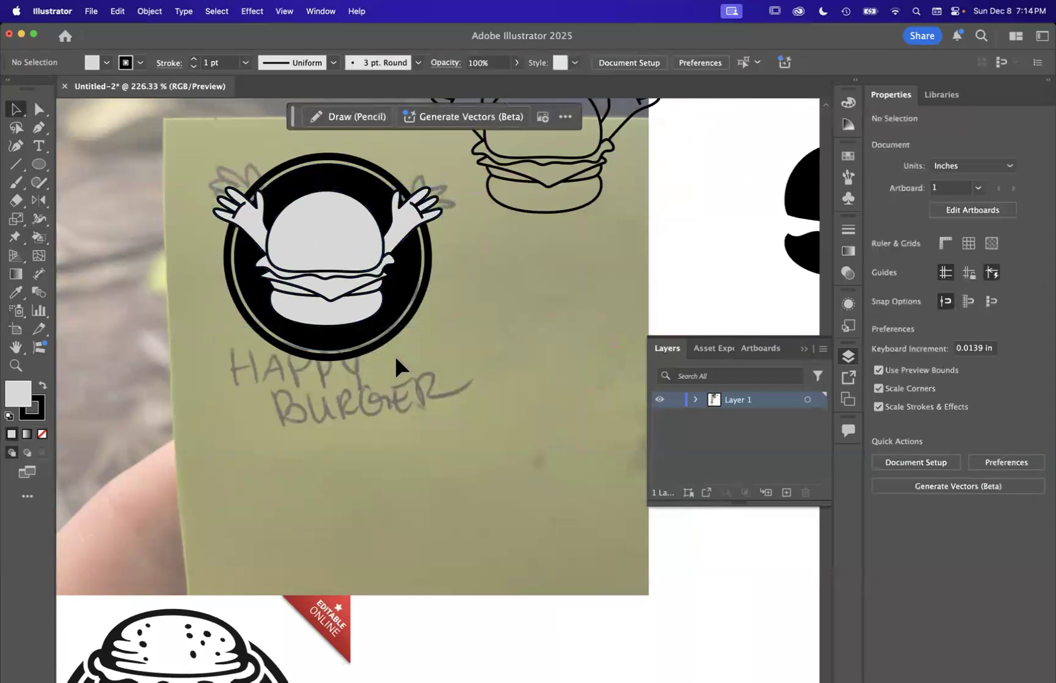
Move the badge together with its burger to the blank artboard beside the sketch, at about X 5.82 in, Y 0.99 in.
scroll(395, 355, "down", 2)
scroll(397, 358, "down", 3)
left_click_drag(287, 310, 691, 243)
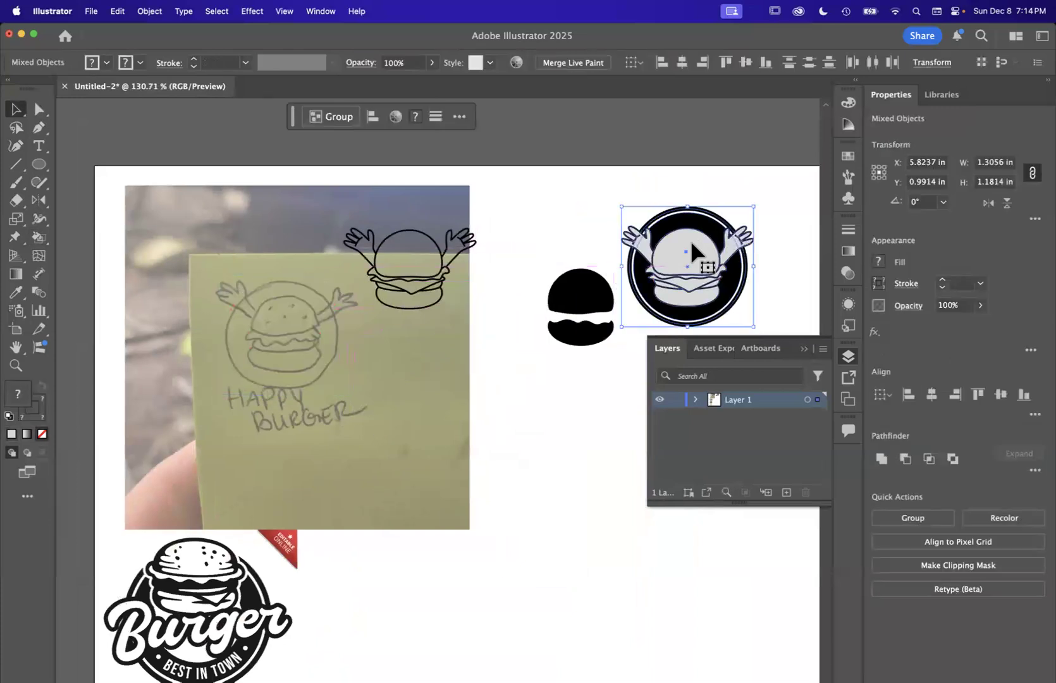
Enlarge the badge and burger together to a circle height of about 2.5 in and move them below the solid black buns.
scroll(691, 241, "right", 5)
left_click_drag(564, 332, 639, 401)
scroll(535, 330, "right", 2)
scroll(535, 330, "down", 1)
left_click_drag(476, 274, 478, 470)
left_click(507, 320)
scroll(482, 345, "down", 1)
scroll(482, 345, "right", 1)
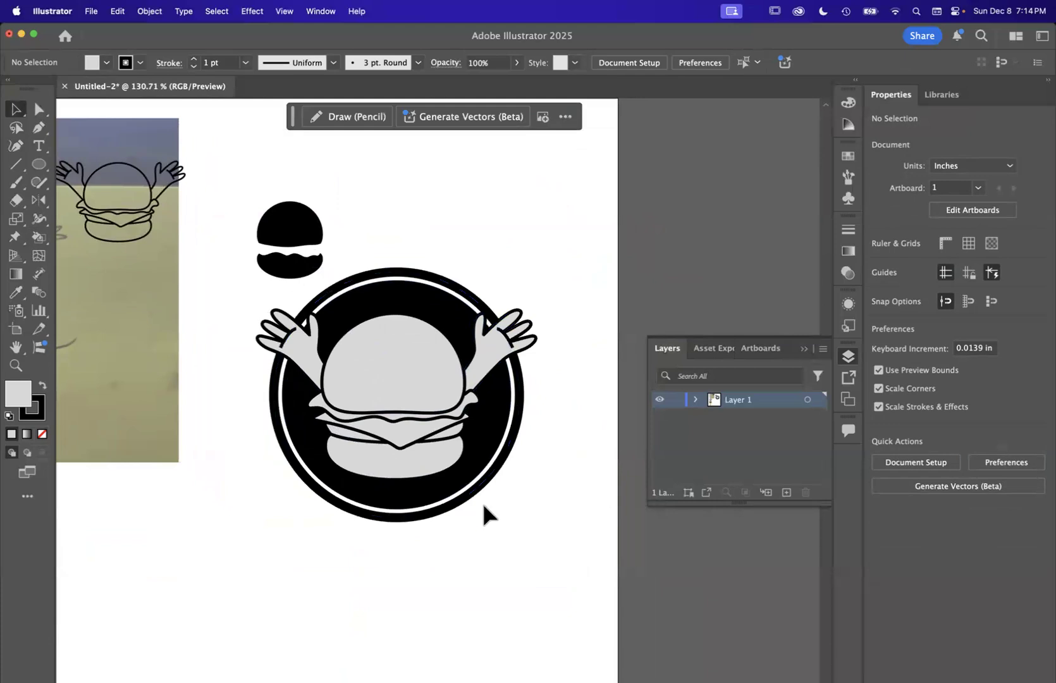
Enlarge the burger and arms alone to about 3.03 in wide, keeping them centred on the badge.
left_click(403, 371)
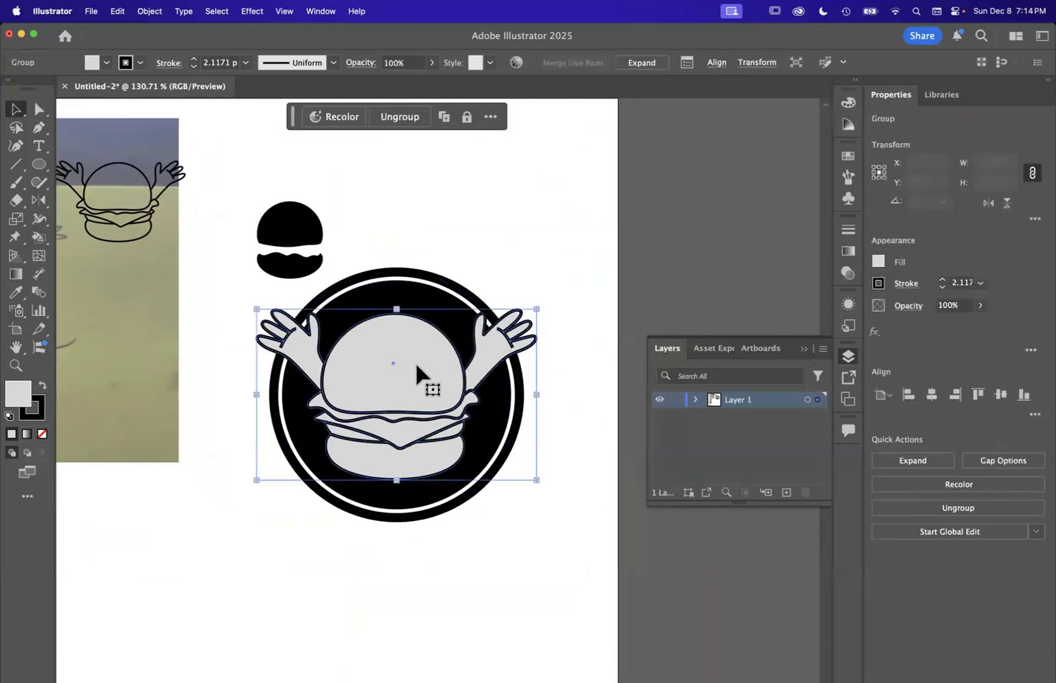
left_click_drag(539, 308, 550, 293)
key("Right")
key("Left")
left_click(544, 258)
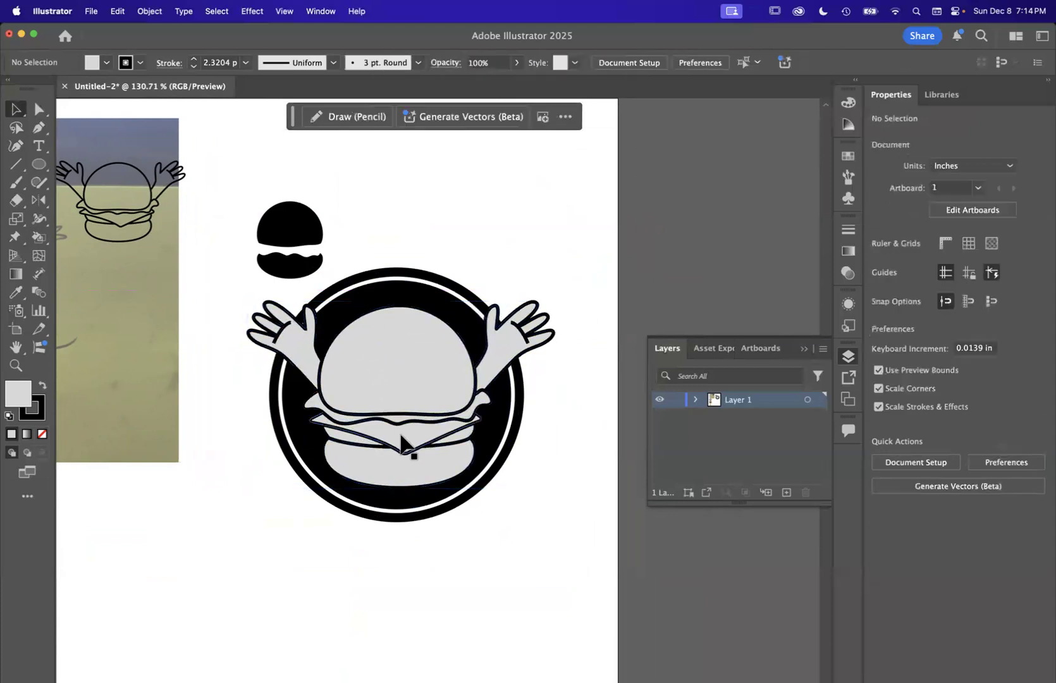
Round the lower left corner of the upper bun by shortening the curve handle of its left side anchor.
left_click(43, 110)
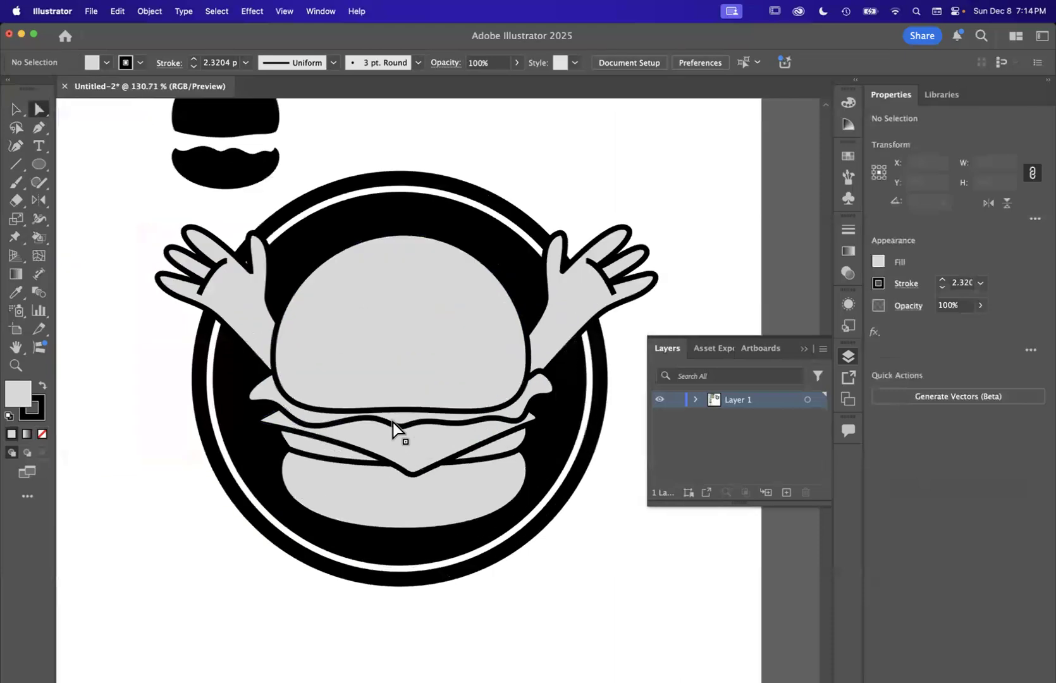
scroll(402, 435, "up", 5)
left_click(410, 405)
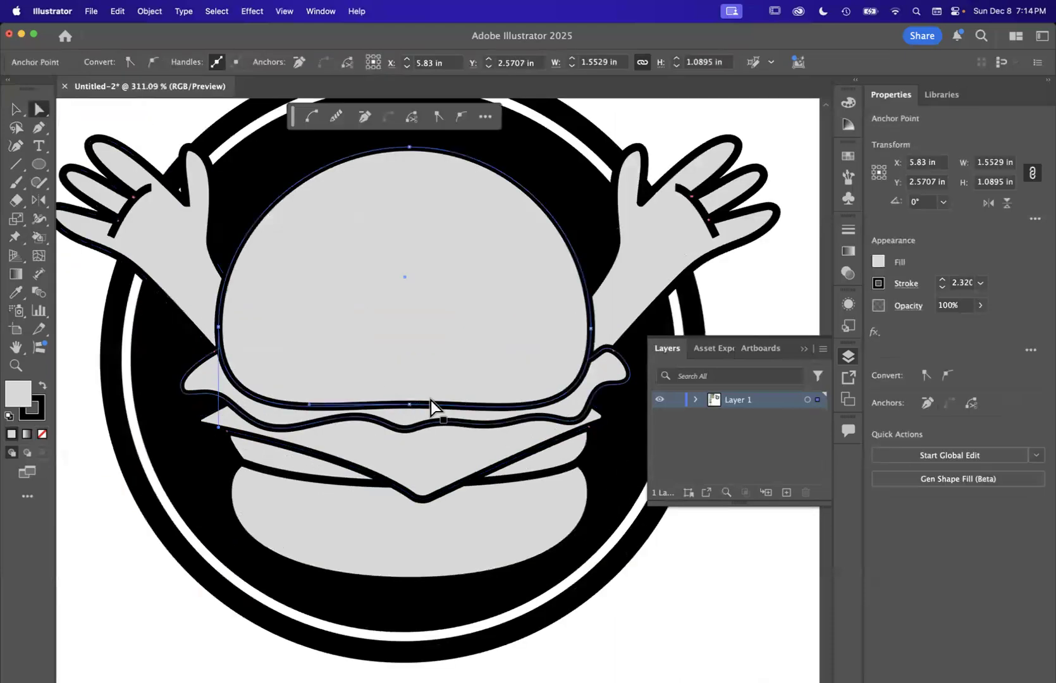
left_click(410, 406)
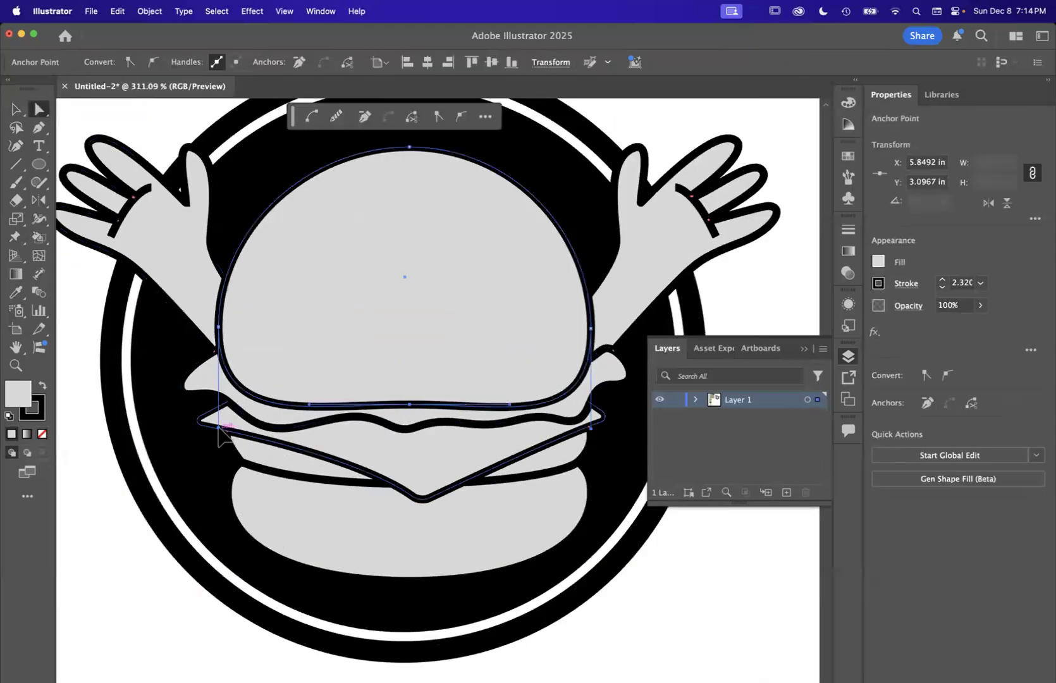
left_click(220, 400)
left_click_drag(219, 389, 219, 388)
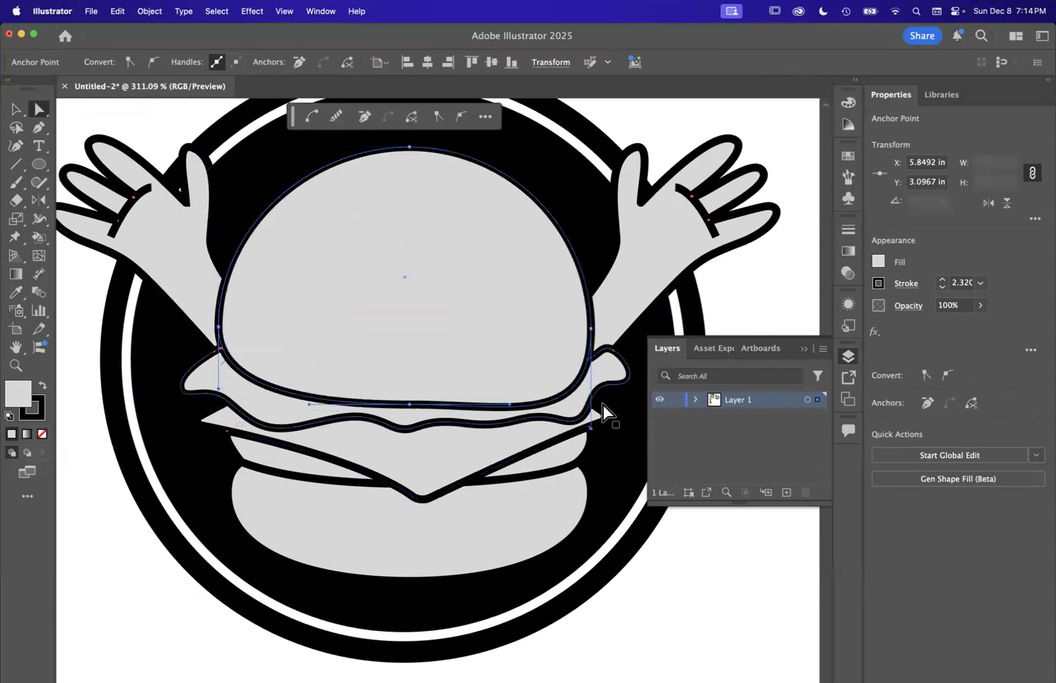
Round the lower right corner of the upper bun to match by shortening its right side curve handle.
left_click(591, 428)
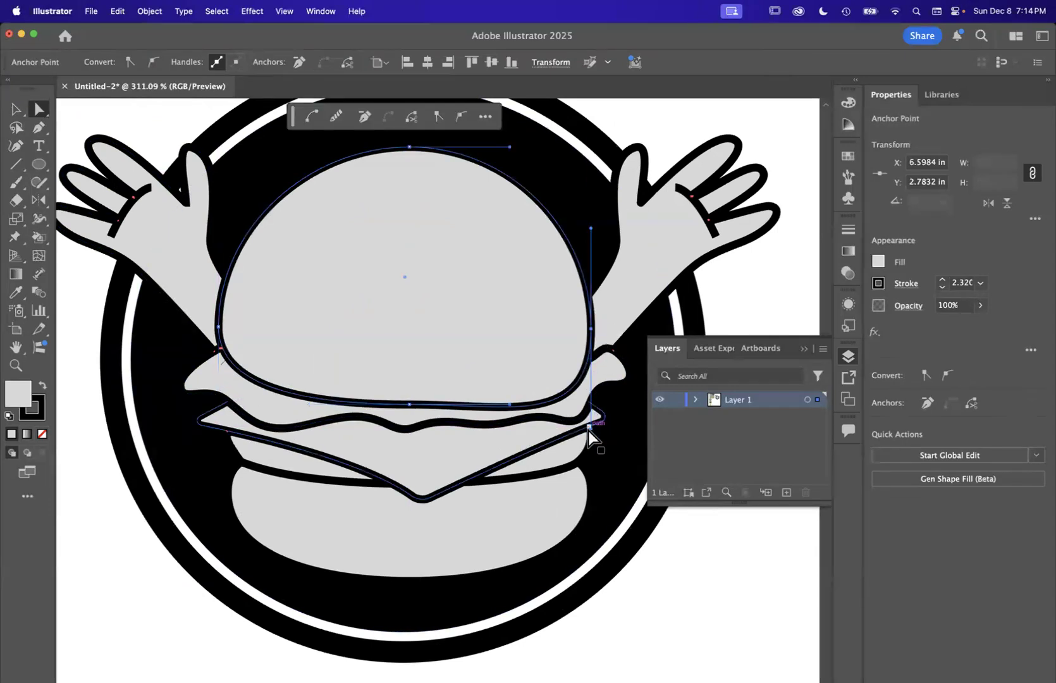
scroll(593, 420, "up", 3)
left_click_drag(594, 421, 479, 353)
scroll(478, 353, "down", 5)
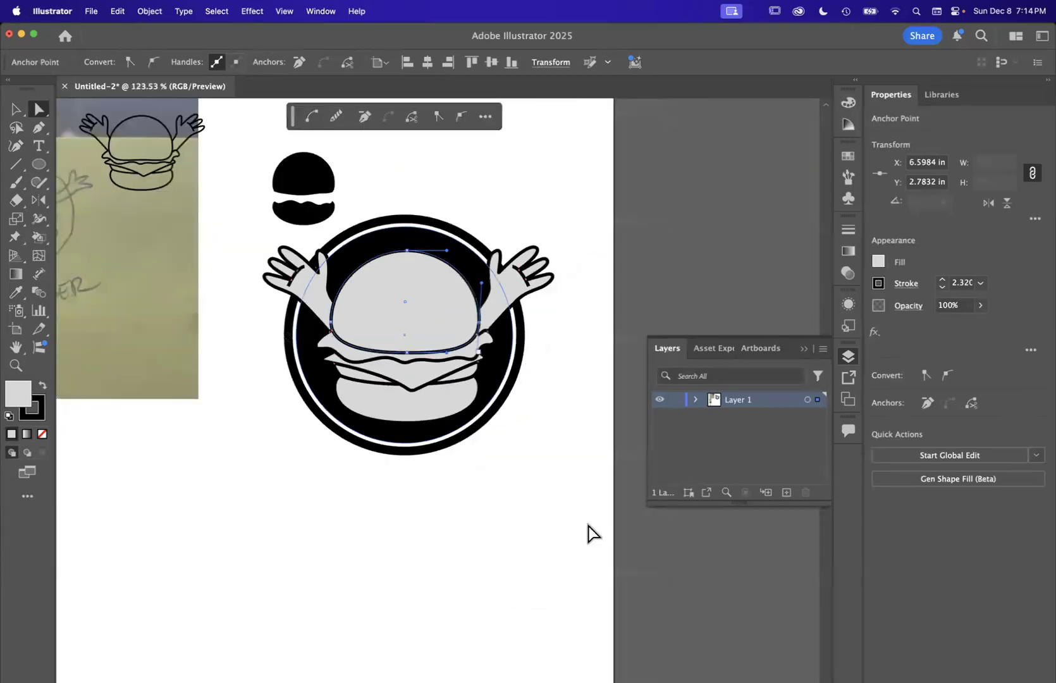
left_click(594, 533)
scroll(566, 479, "up", 2)
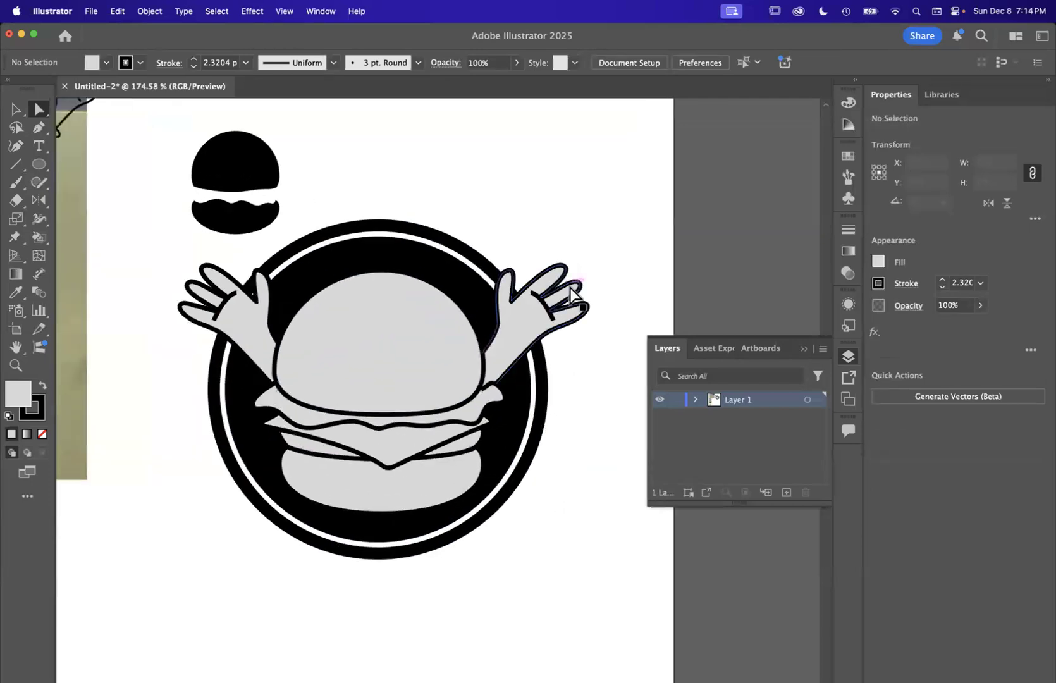
scroll(236, 293, "up", 2)
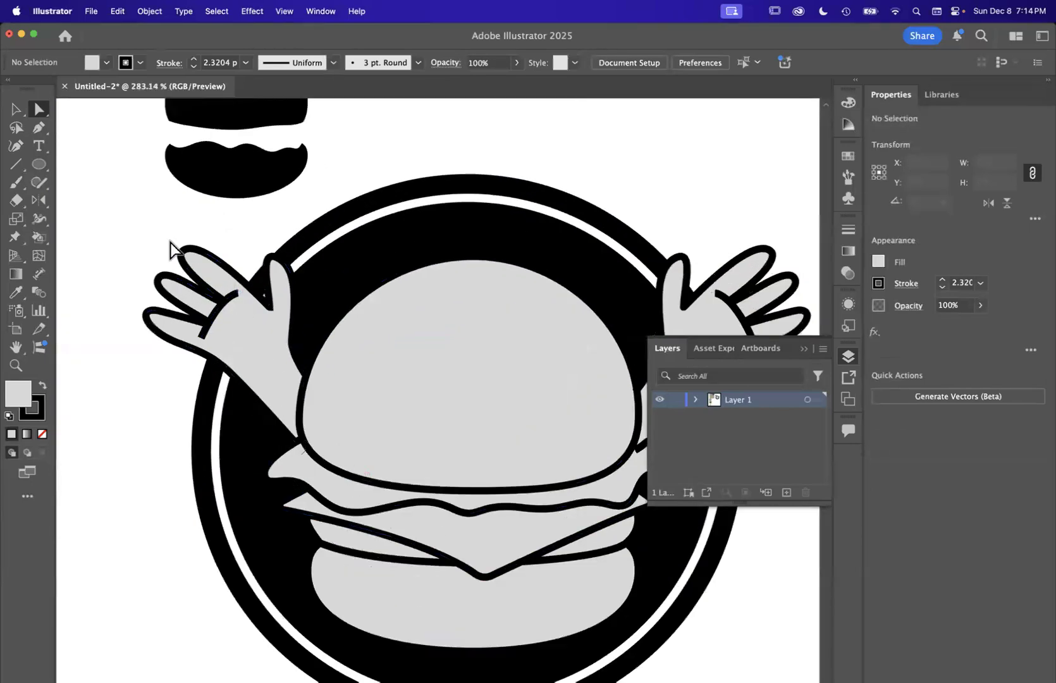
scroll(260, 419, "up", 4)
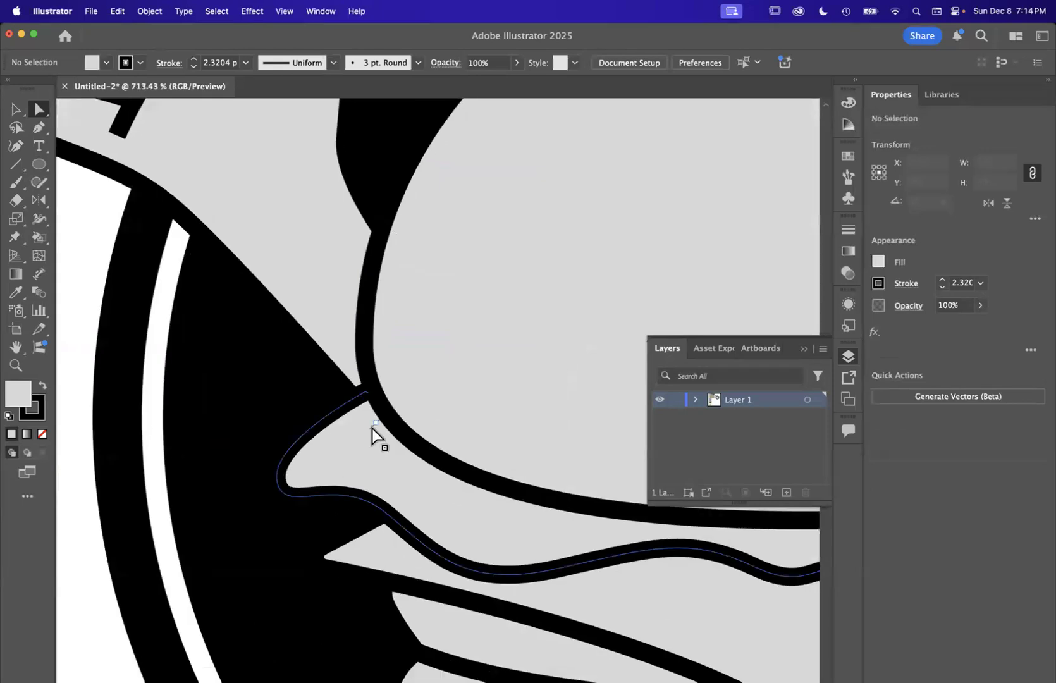
left_click(374, 426)
left_click(487, 531)
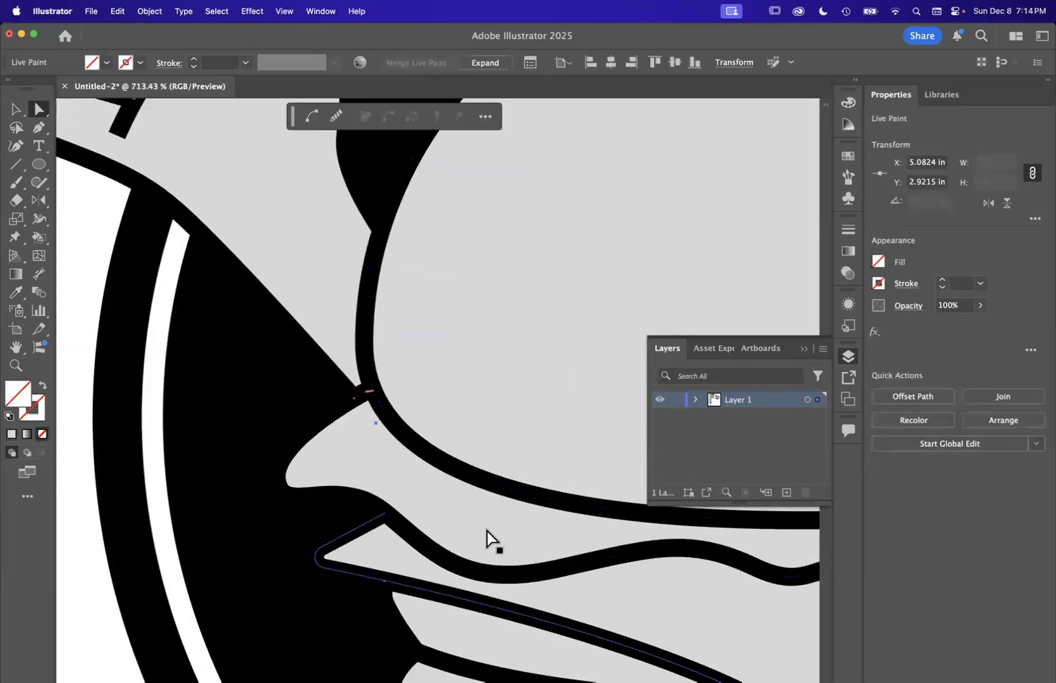
key("super+shift+a")
Give the strokes of the whole badge and burger round caps and round corner joins.
scroll(427, 505, "up", 10)
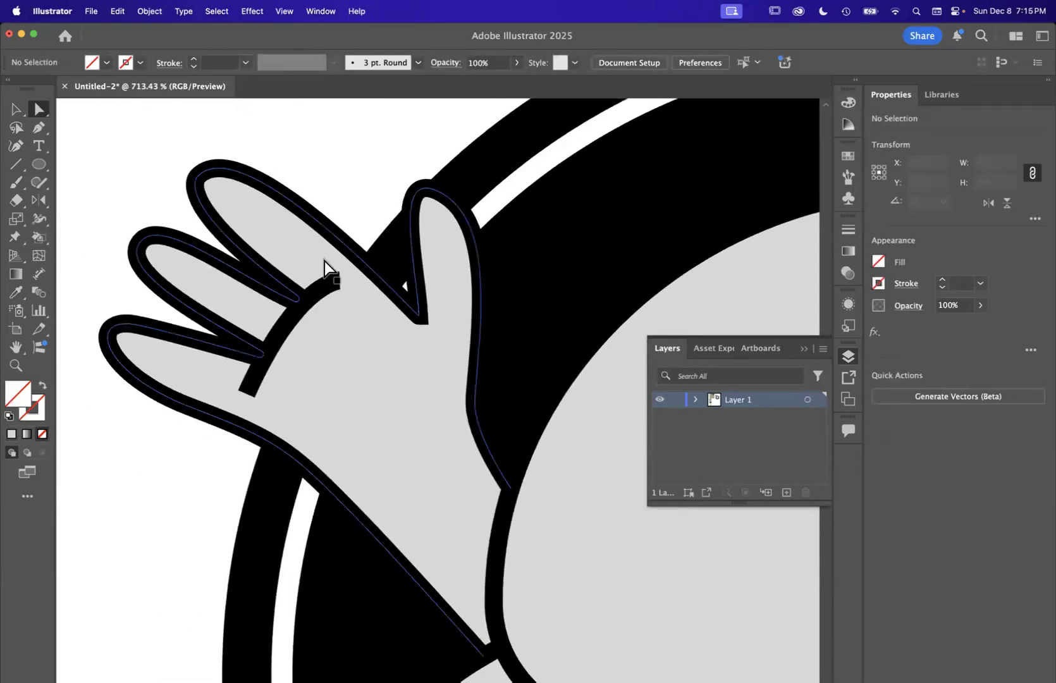
left_click(19, 112)
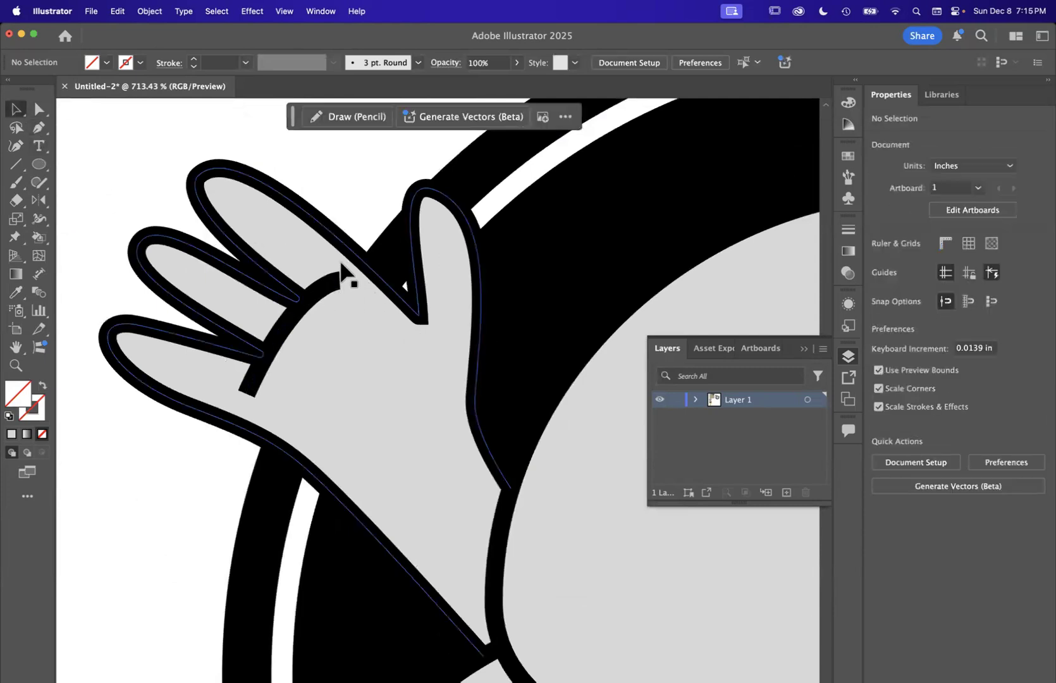
scroll(342, 265, "down", 10)
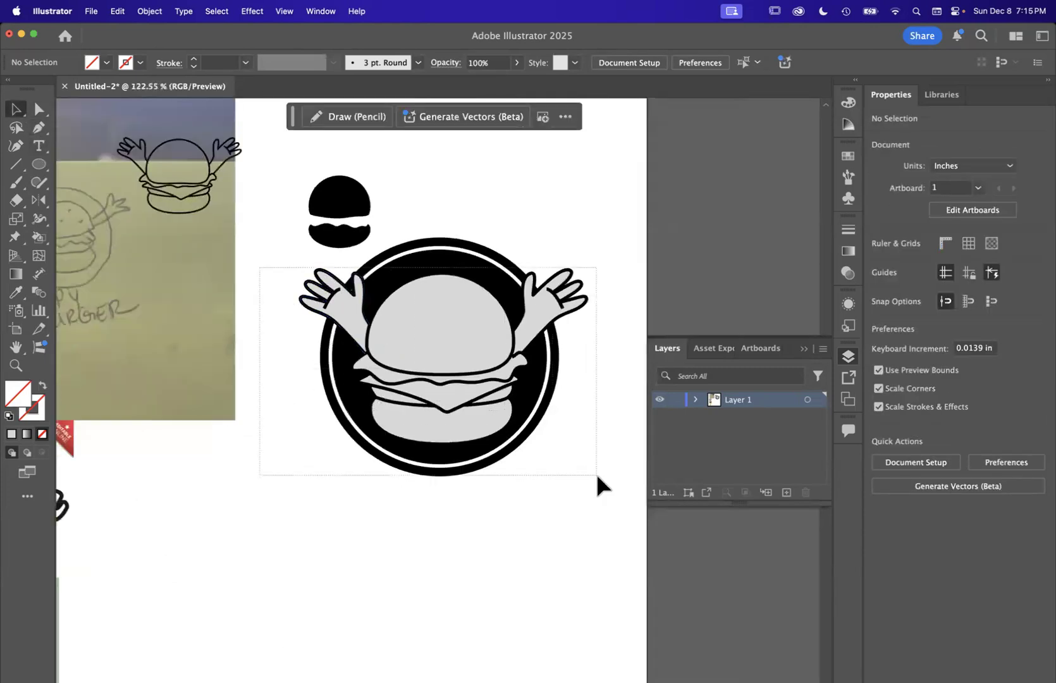
left_click_drag(597, 475, 597, 476)
left_click(165, 64)
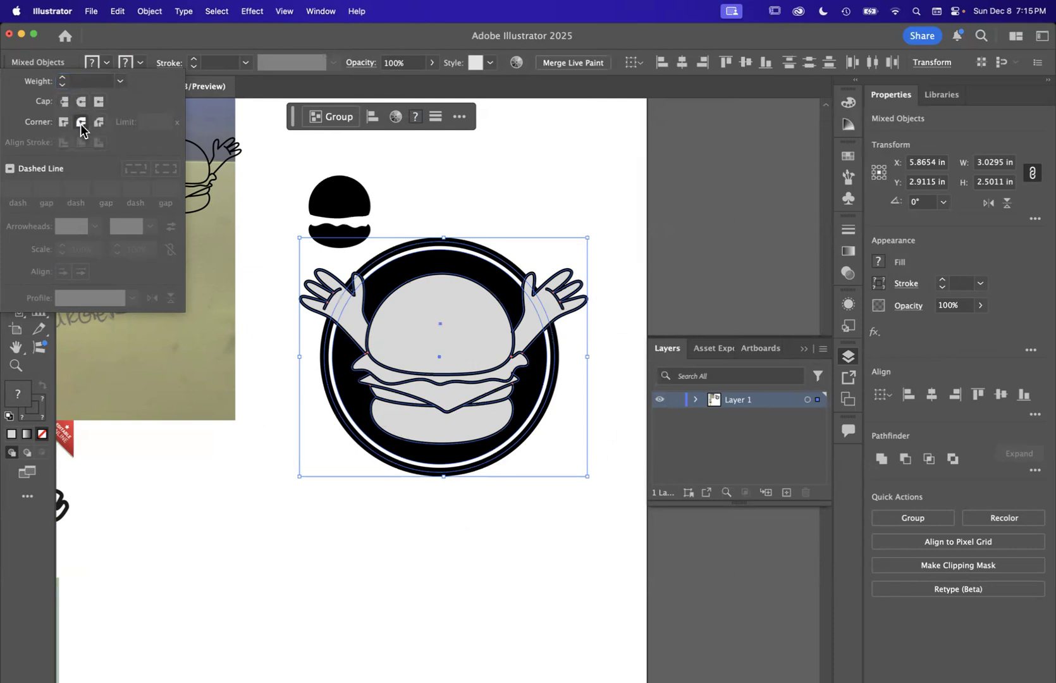
left_click(572, 190)
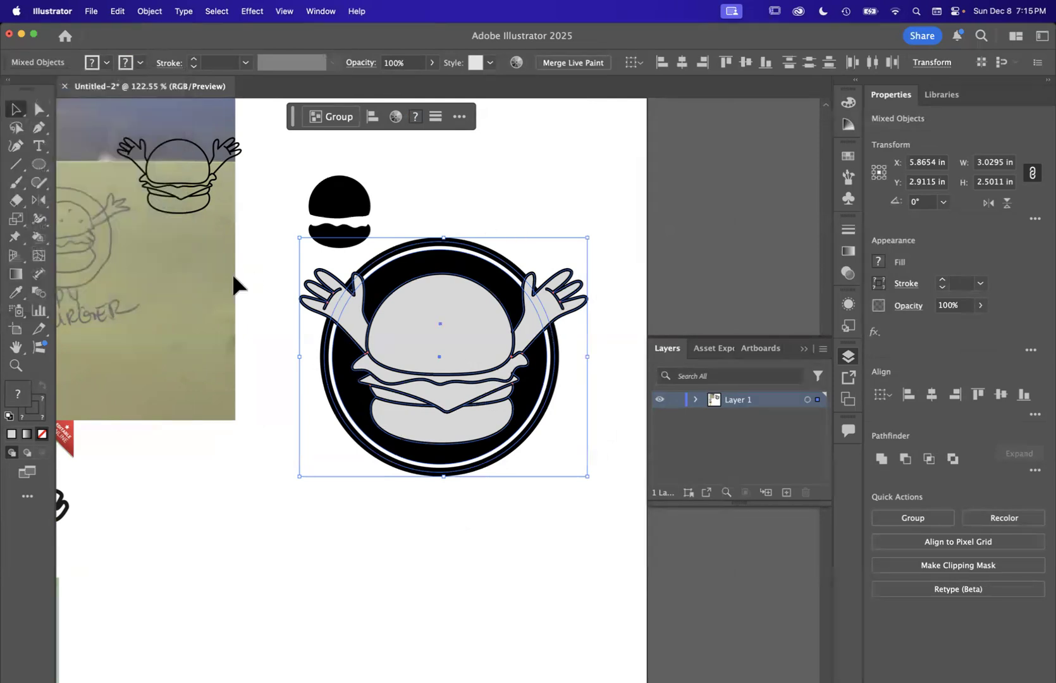
left_click(236, 278)
Reshape the left hand's thumb by moving its inner corner and tip anchors, closing the tiny white gap beside it.
scroll(383, 297, "up", 5)
scroll(317, 317, "up", 3)
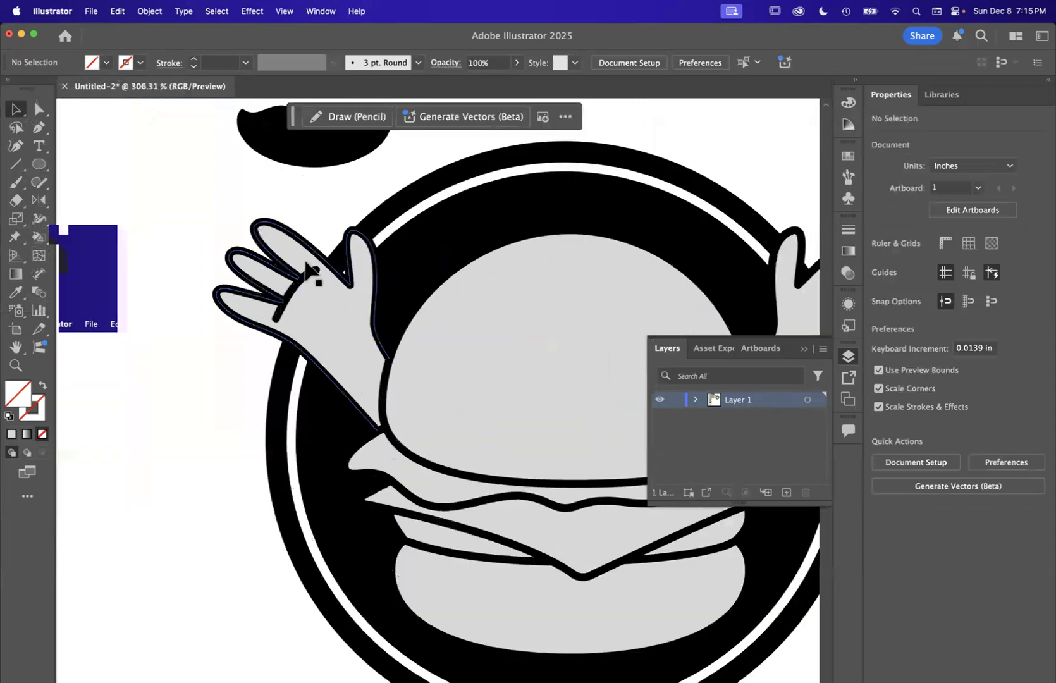
key("a")
scroll(365, 231, "up", 2)
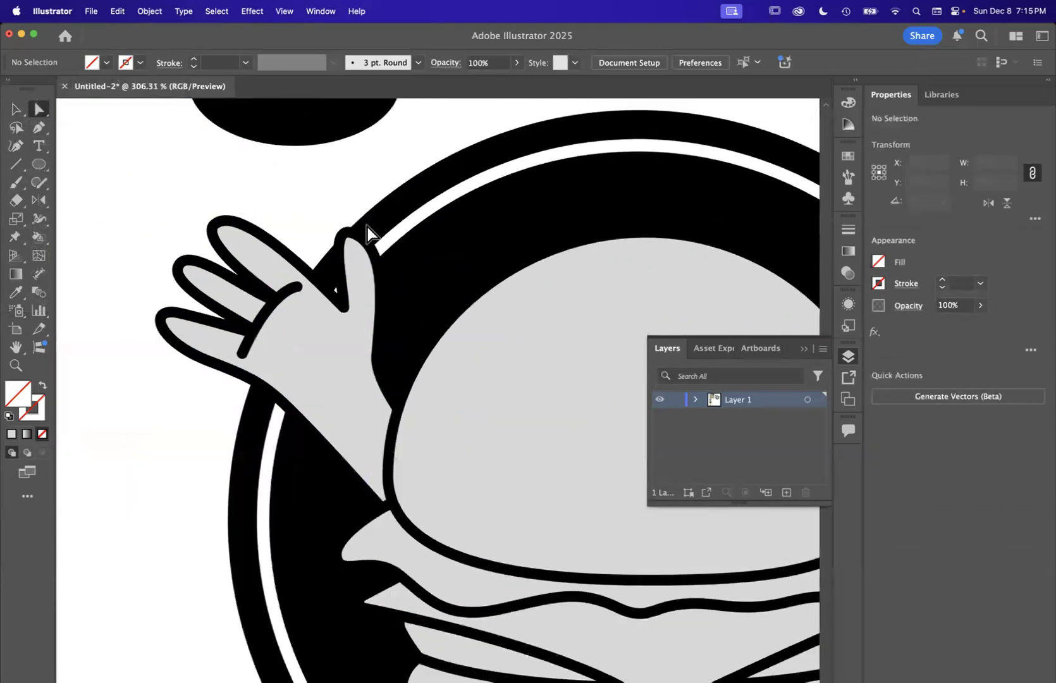
left_click(344, 309)
left_click_drag(344, 308, 337, 295)
left_click_drag(359, 238, 377, 251)
scroll(377, 251, "down", 3)
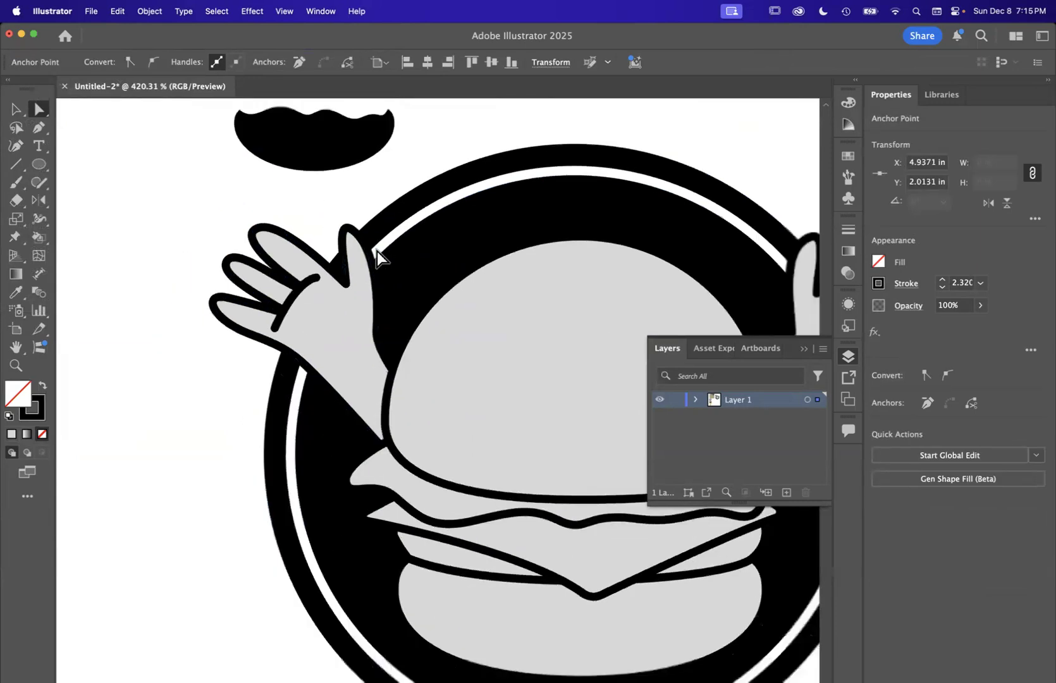
Slim the left hand's lowest finger by moving its edge anchors inward and smoothing the curve into the arm.
scroll(263, 300, "up", 3)
left_click_drag(220, 286, 238, 277)
left_click_drag(265, 349, 270, 340)
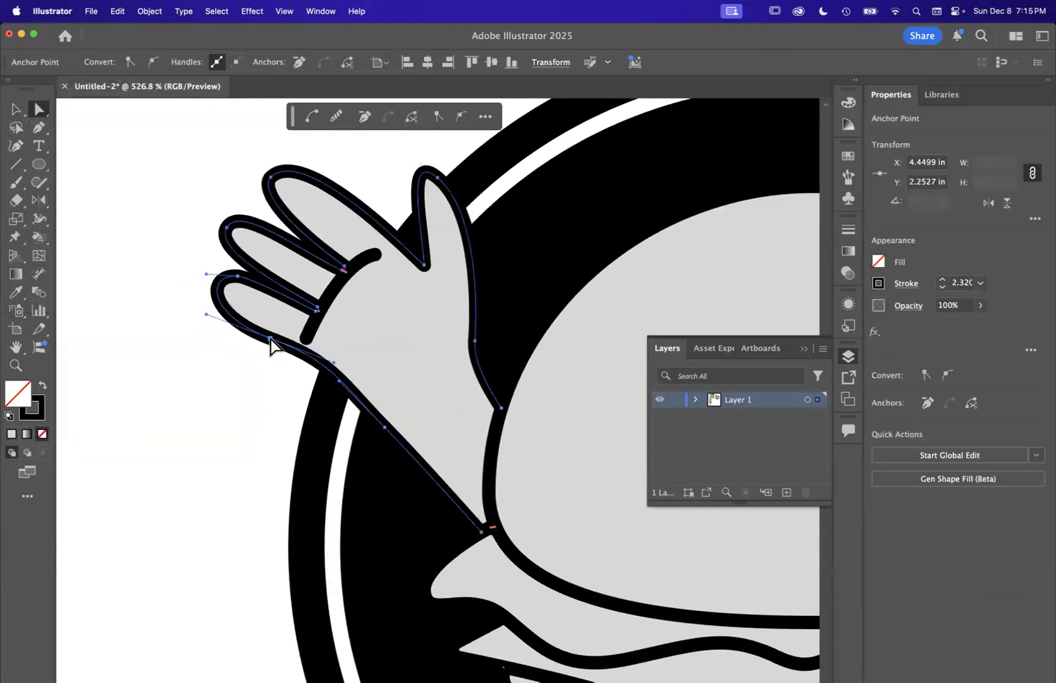
scroll(206, 315, "down", 2)
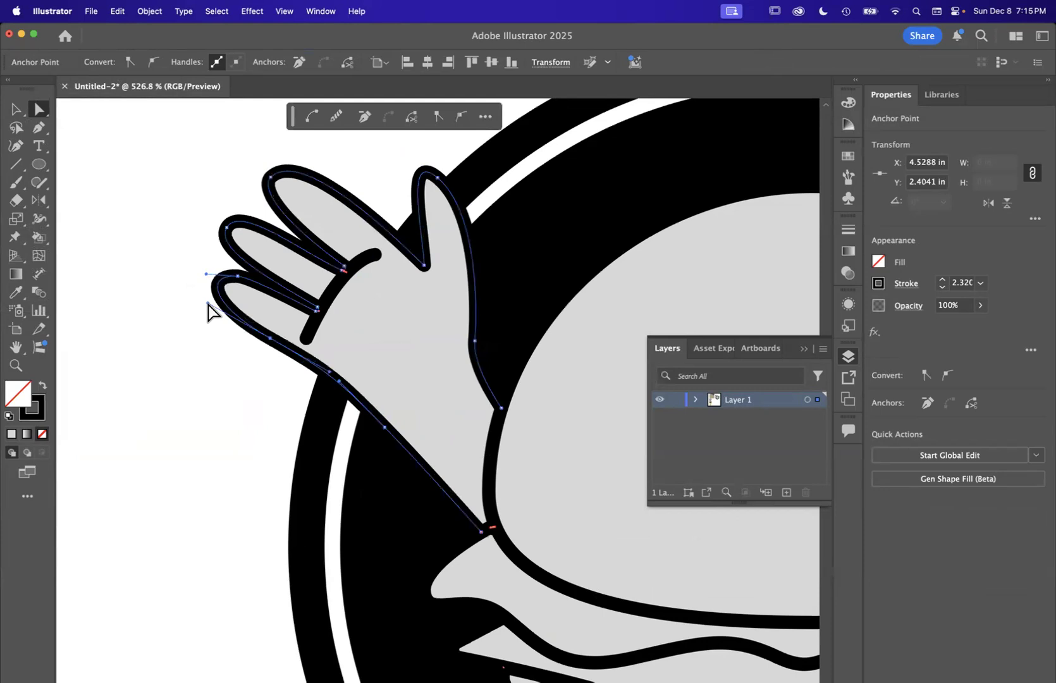
left_click(197, 400)
scroll(194, 398, "down", 3)
Slim the right hand's lowest finger by moving its edge anchors inward and smoothing the curve into the arm.
scroll(481, 405, "up", 6)
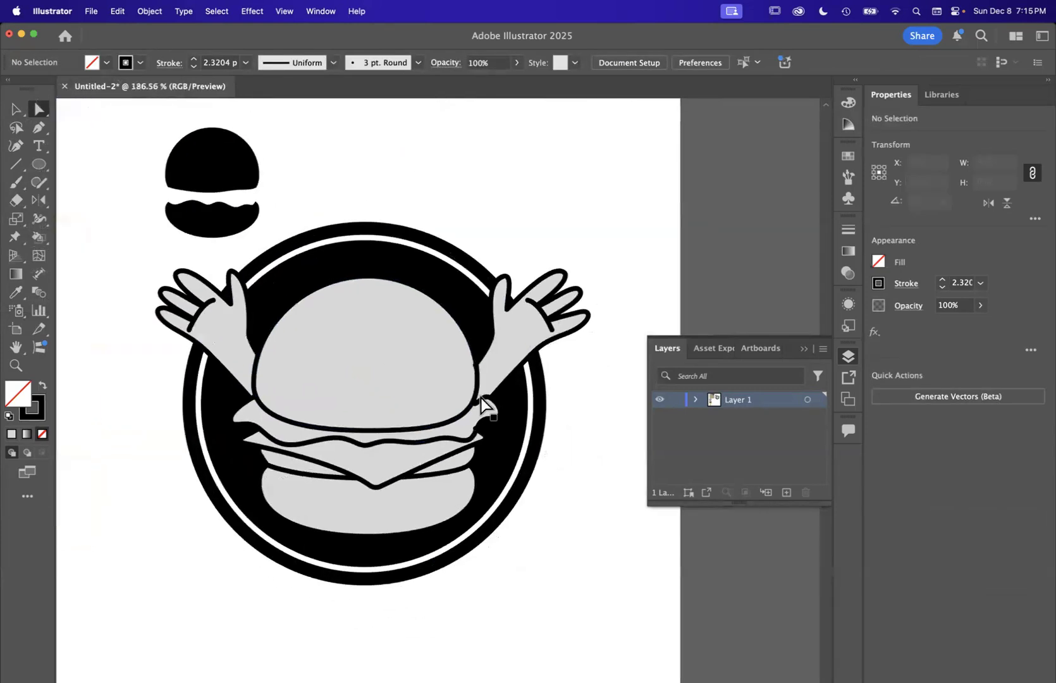
scroll(530, 299, "up", 3)
left_click_drag(503, 309, 486, 288)
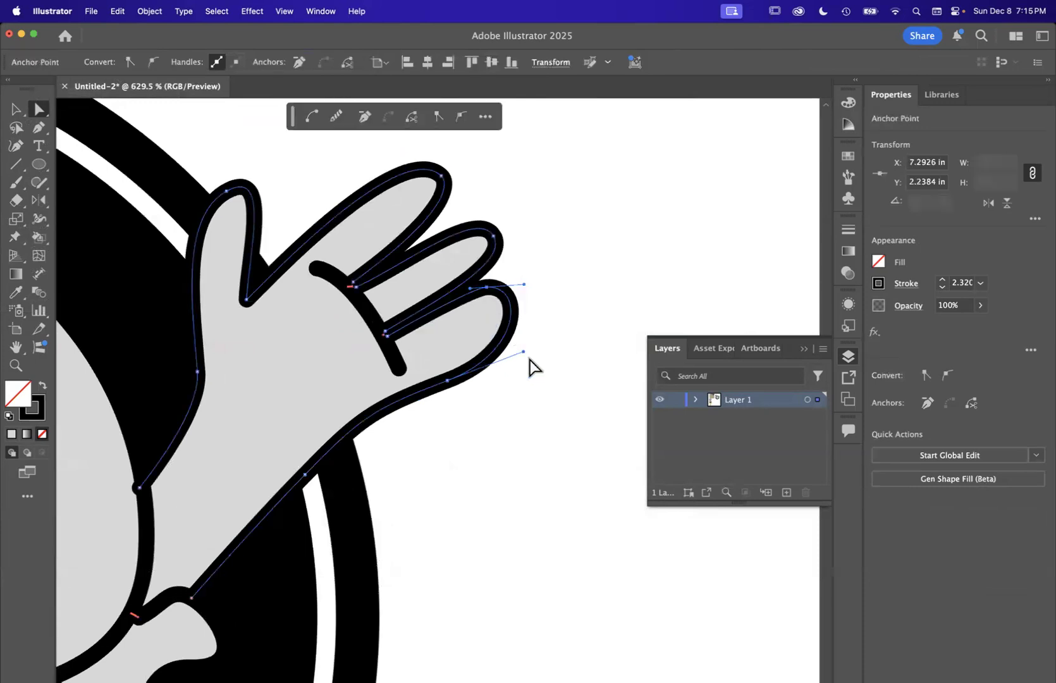
left_click_drag(447, 381, 442, 360)
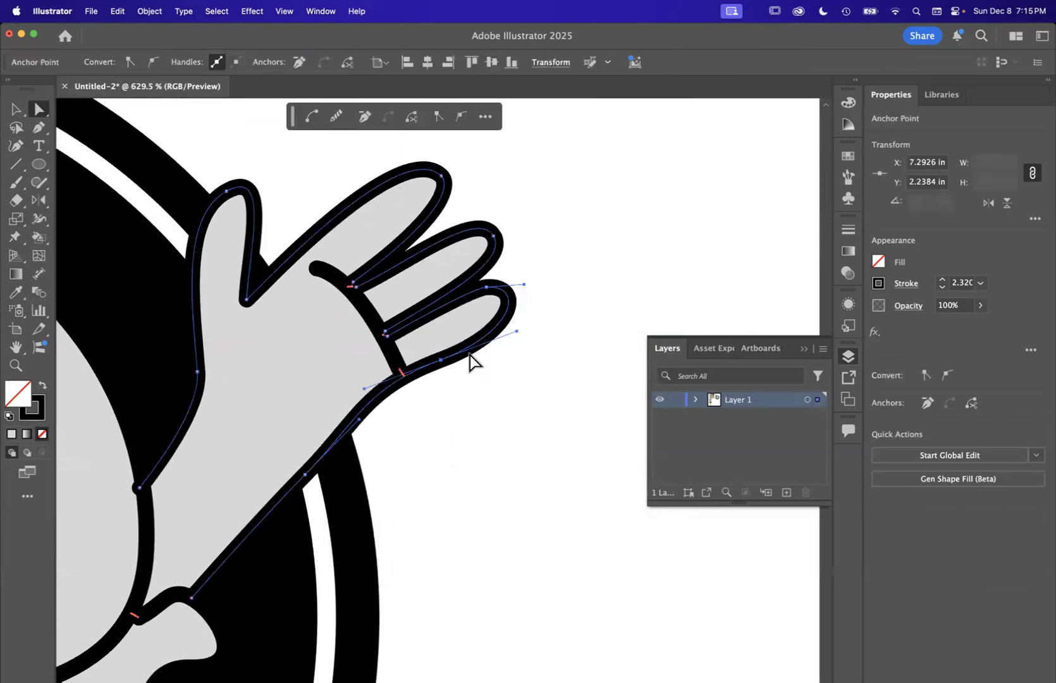
left_click_drag(516, 331, 516, 309)
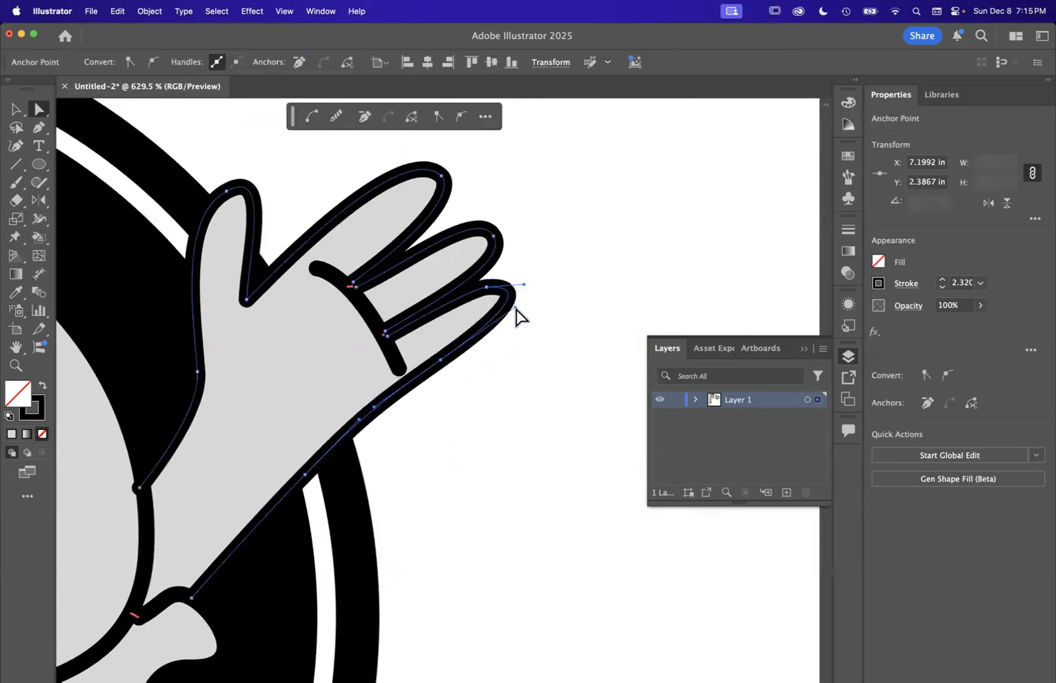
Shorten the lower end of the right hand's palm line so it stays inside the hand outline.
left_click(402, 369)
left_click_drag(398, 371, 394, 362)
left_click(541, 426)
scroll(541, 426, "down", 10)
scroll(541, 426, "down", 3)
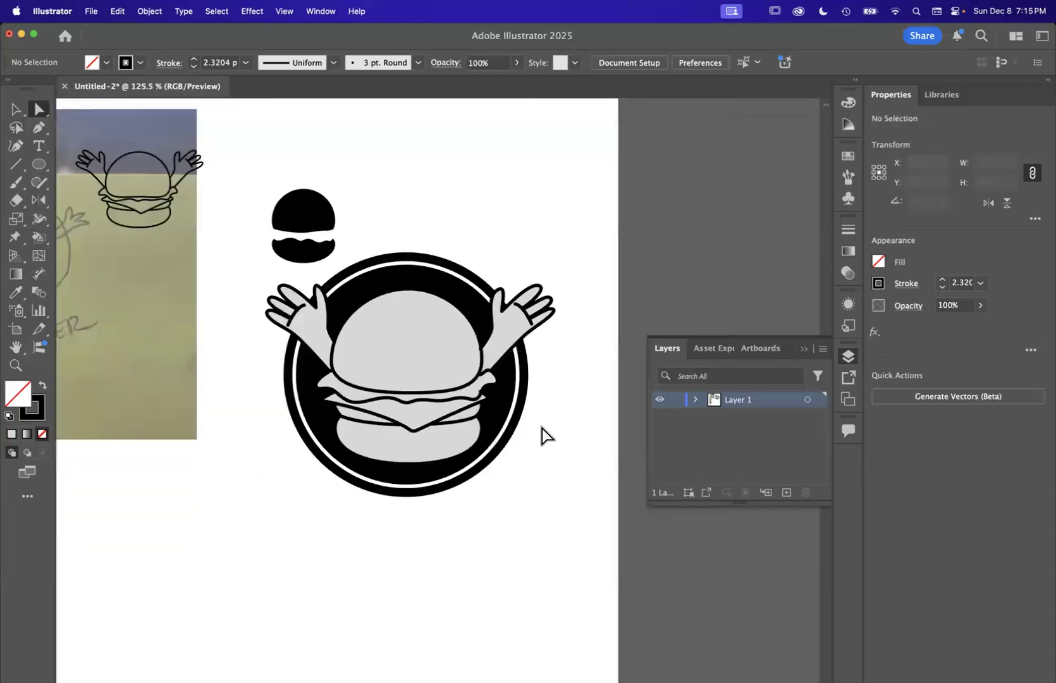
Select the burger and arms Live Paint group on the badge.
scroll(544, 435, "down", 2)
scroll(549, 348, "up", 6)
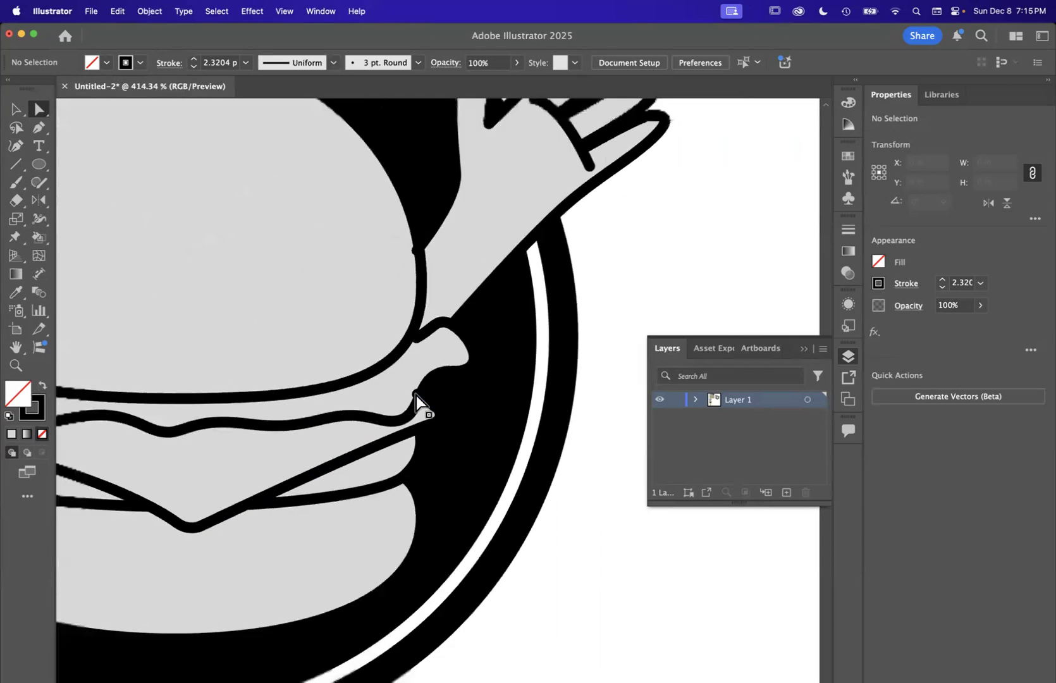
scroll(416, 395, "down", 3)
left_click(13, 111)
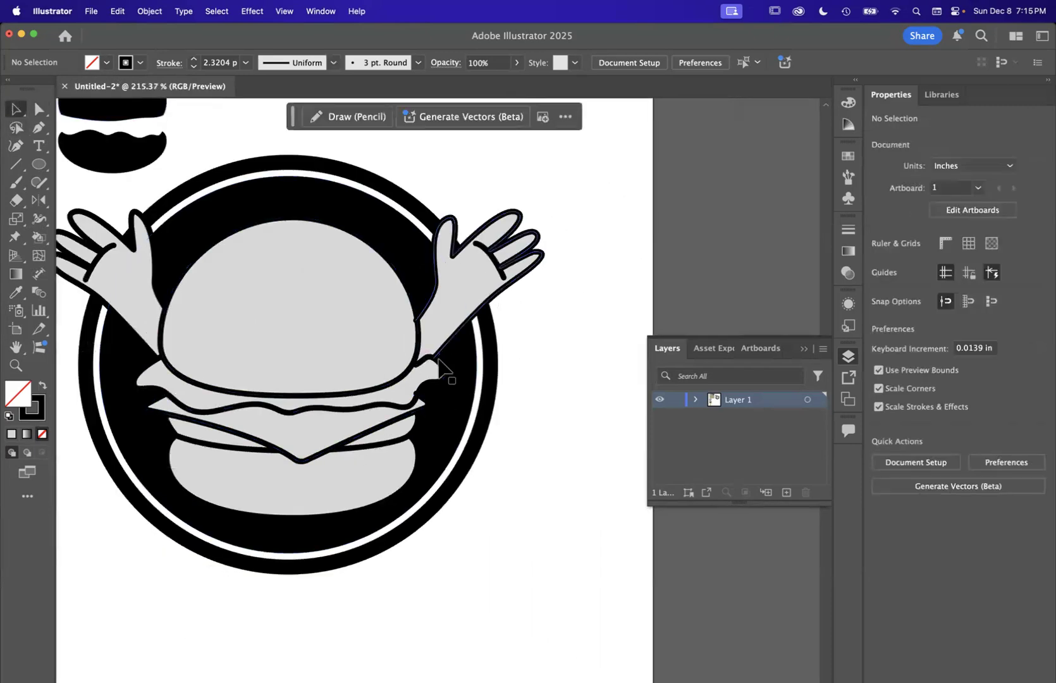
left_click(410, 382)
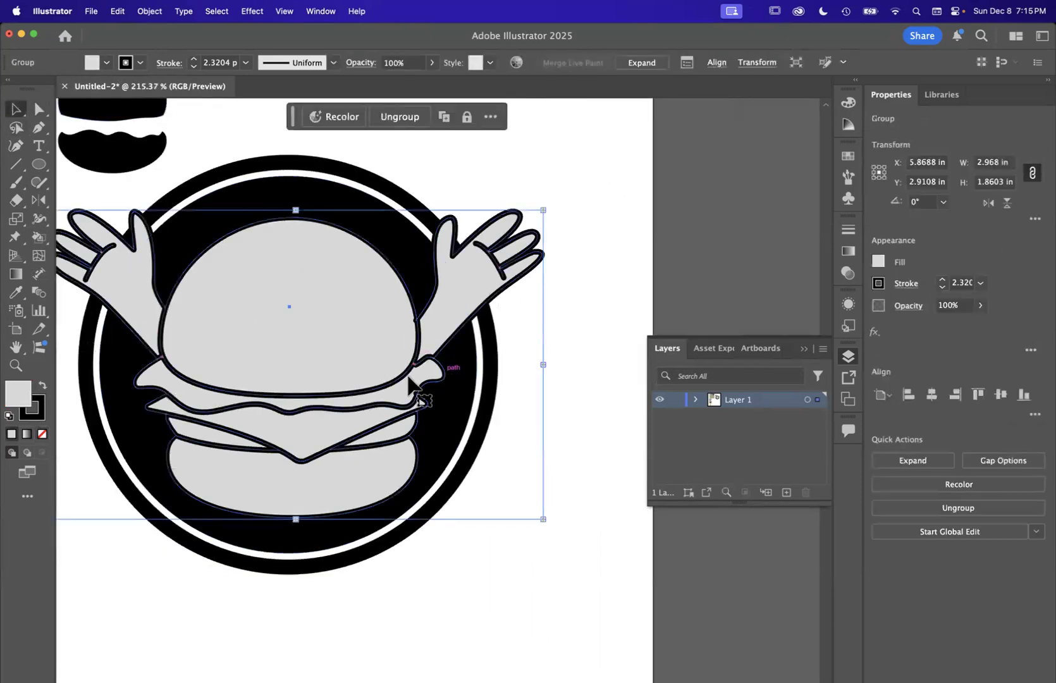
Expand the burger's Live Paint group into regular paths so the Shape Builder tool can work on it.
left_click(40, 222)
left_click_drag(40, 243, 95, 254)
scroll(346, 354, "up", 10)
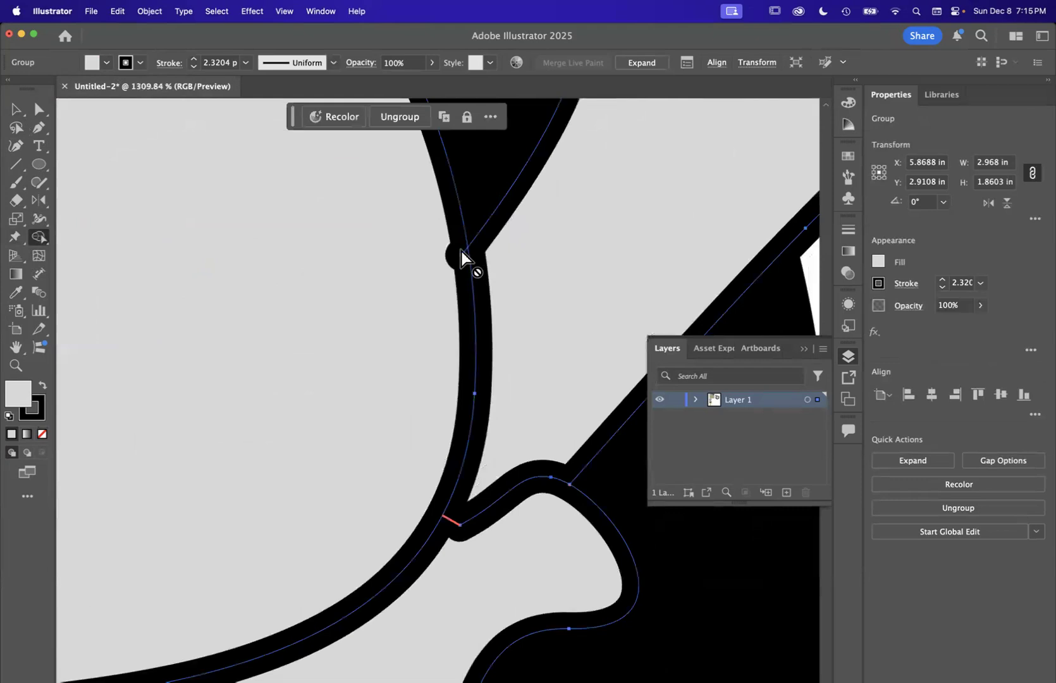
scroll(461, 256, "down", 6)
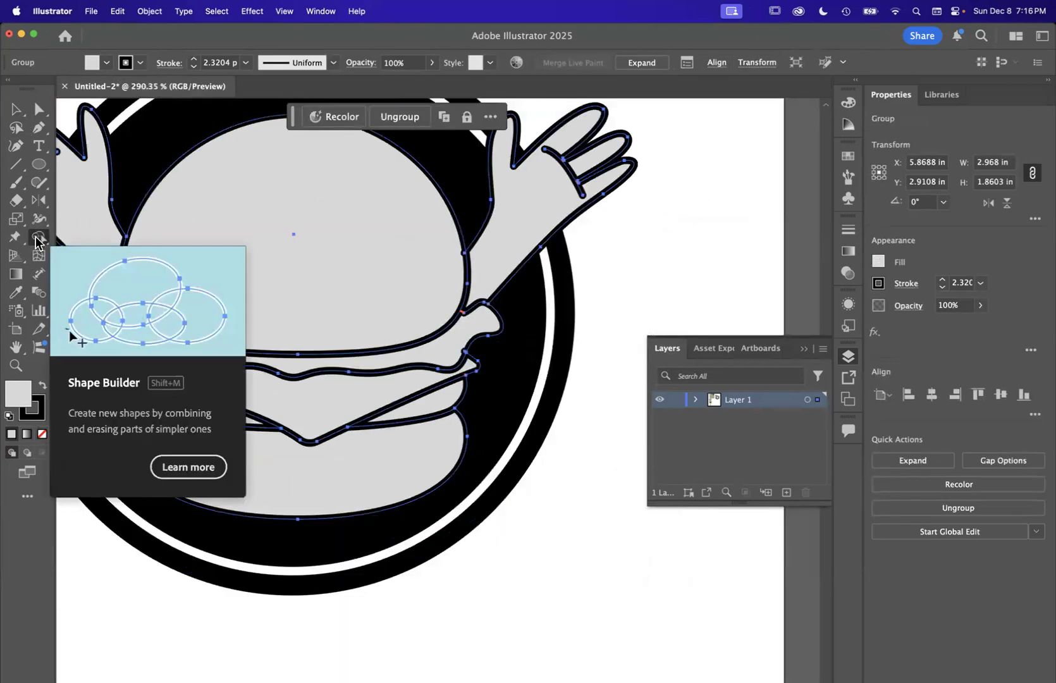
left_click(39, 238)
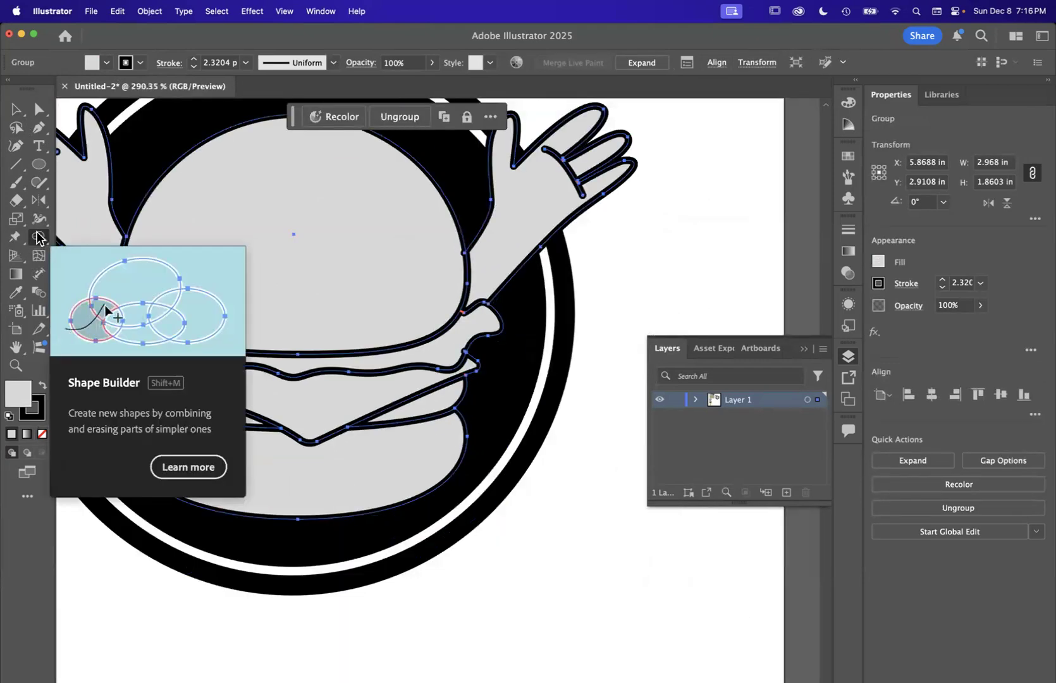
left_click(642, 62)
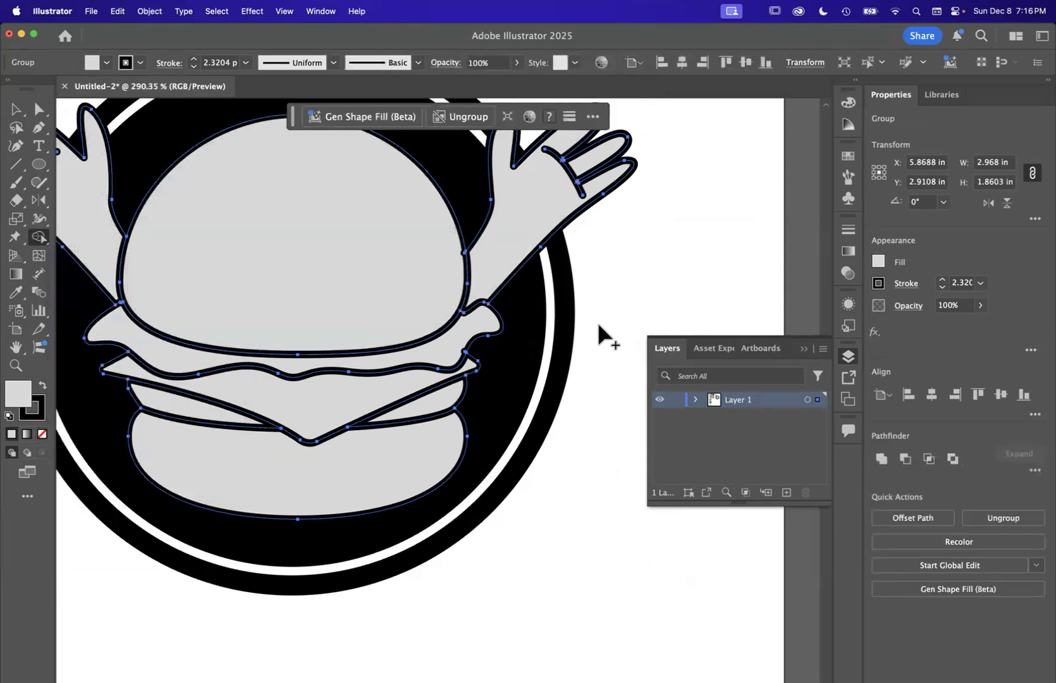
Remove the stray line end where the right arm meets the top bun with Shape Builder; try and undo the same at the lettuce's lower end.
scroll(496, 326, "up", 2)
scroll(496, 327, "up", 5)
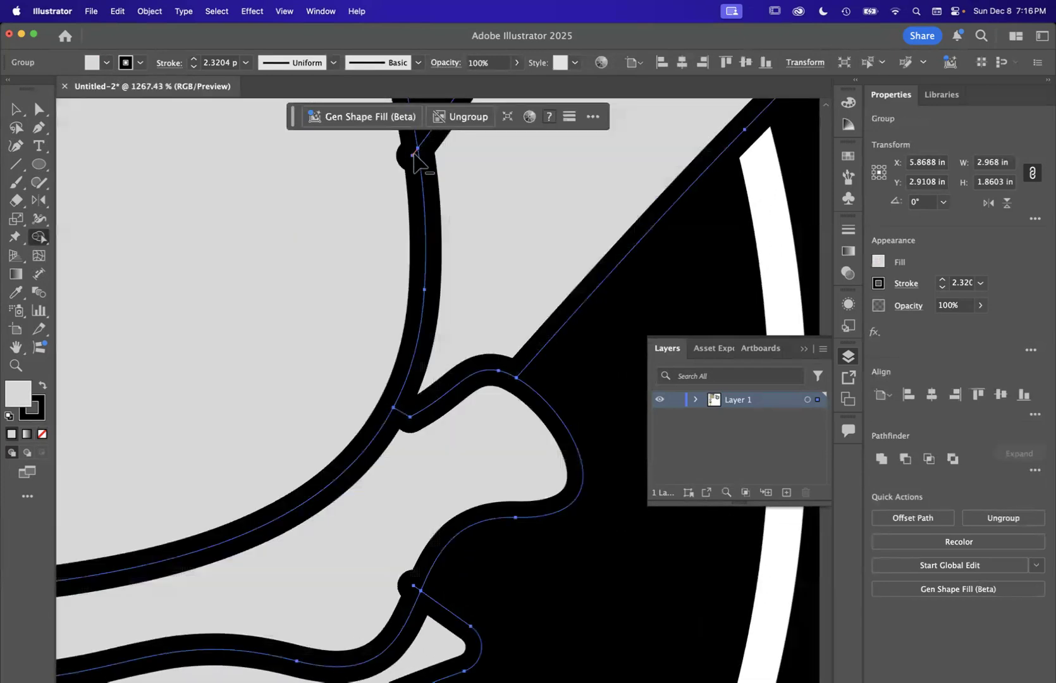
left_click(416, 588)
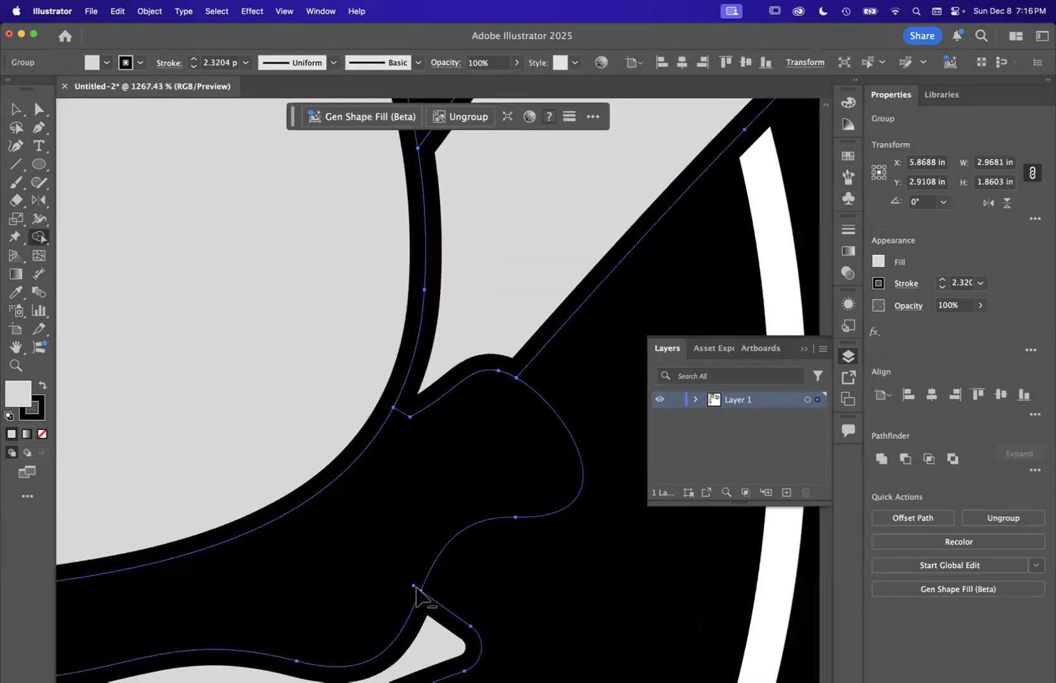
key("super+z")
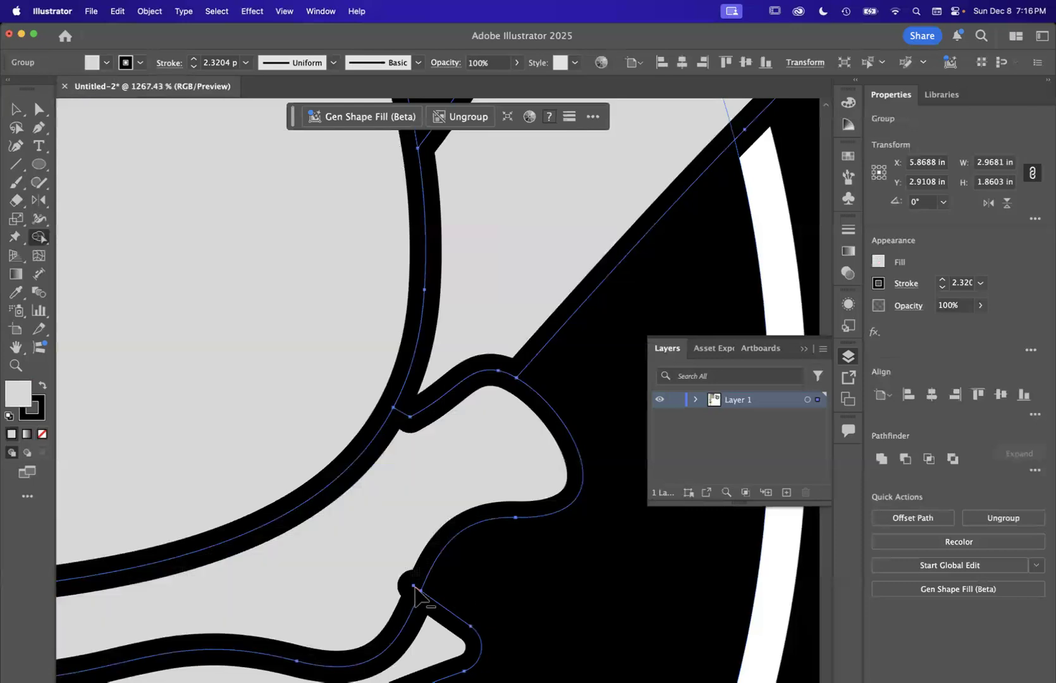
scroll(418, 598, "down", 5)
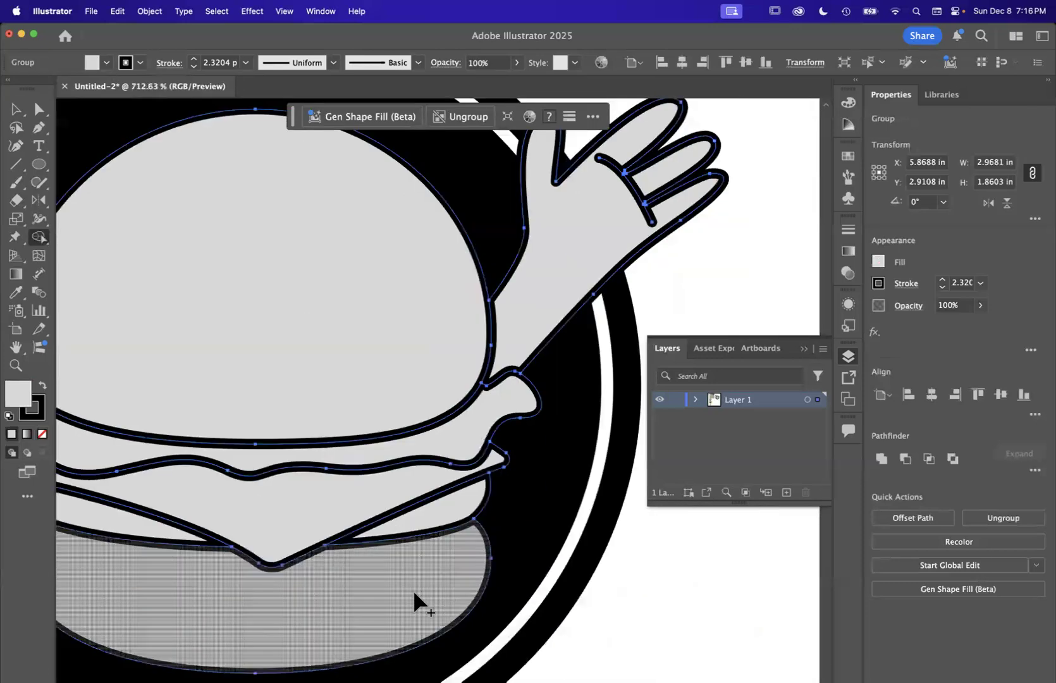
scroll(414, 601, "down", 5)
Nudge the whole burger artwork slightly up and to the left over the circular badge, and deselect it.
left_click(17, 109)
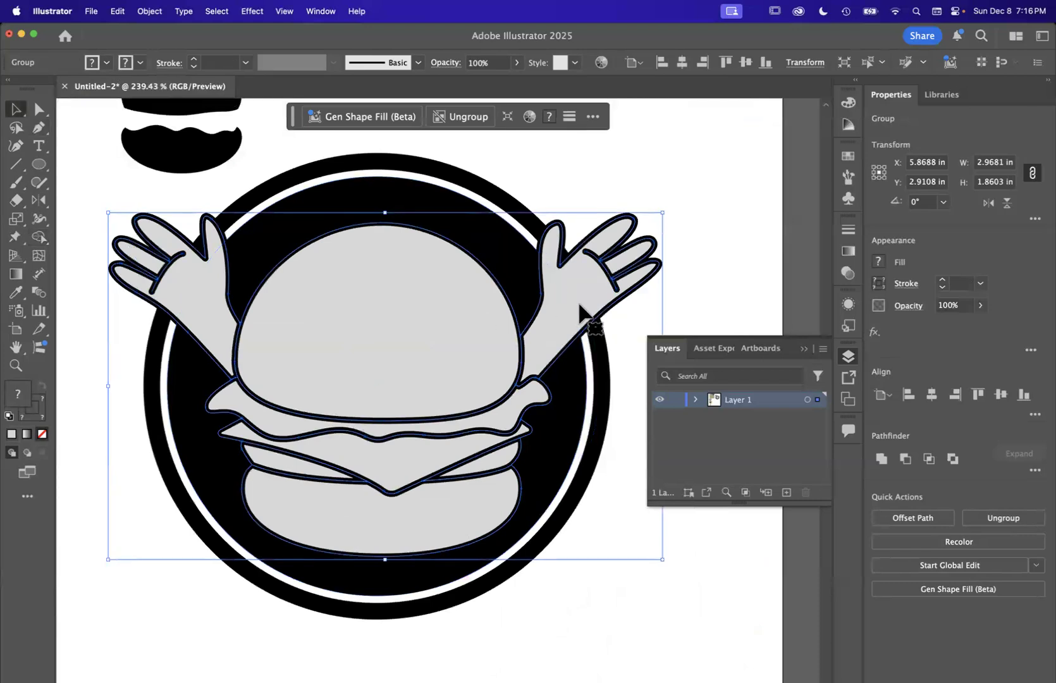
left_click(709, 190)
scroll(503, 362, "down", 3)
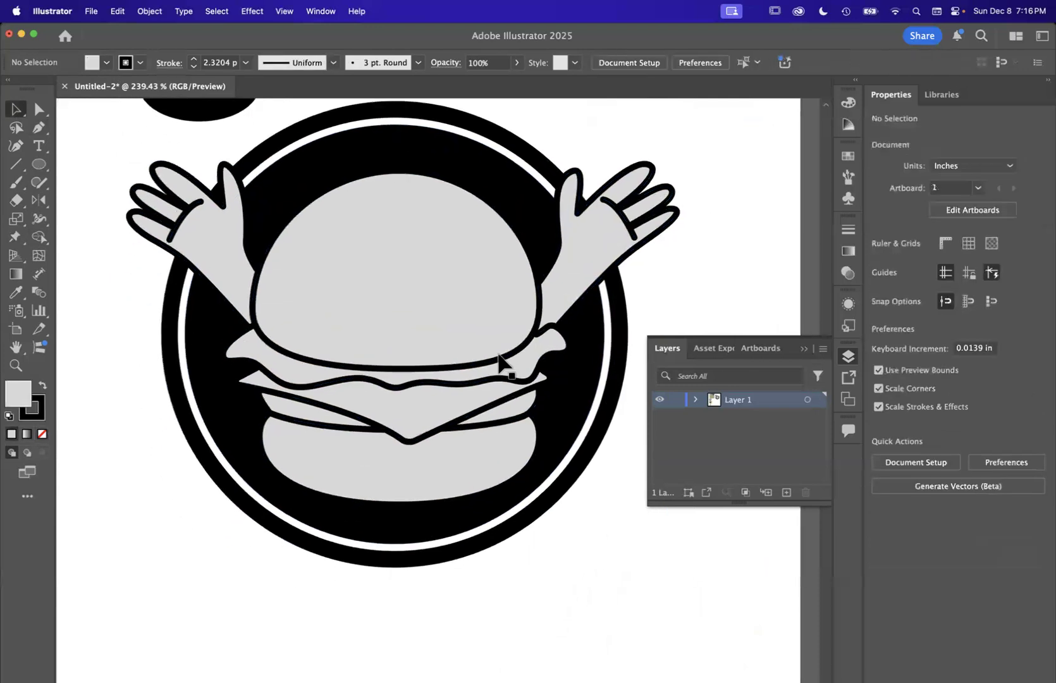
scroll(499, 363, "down", 5)
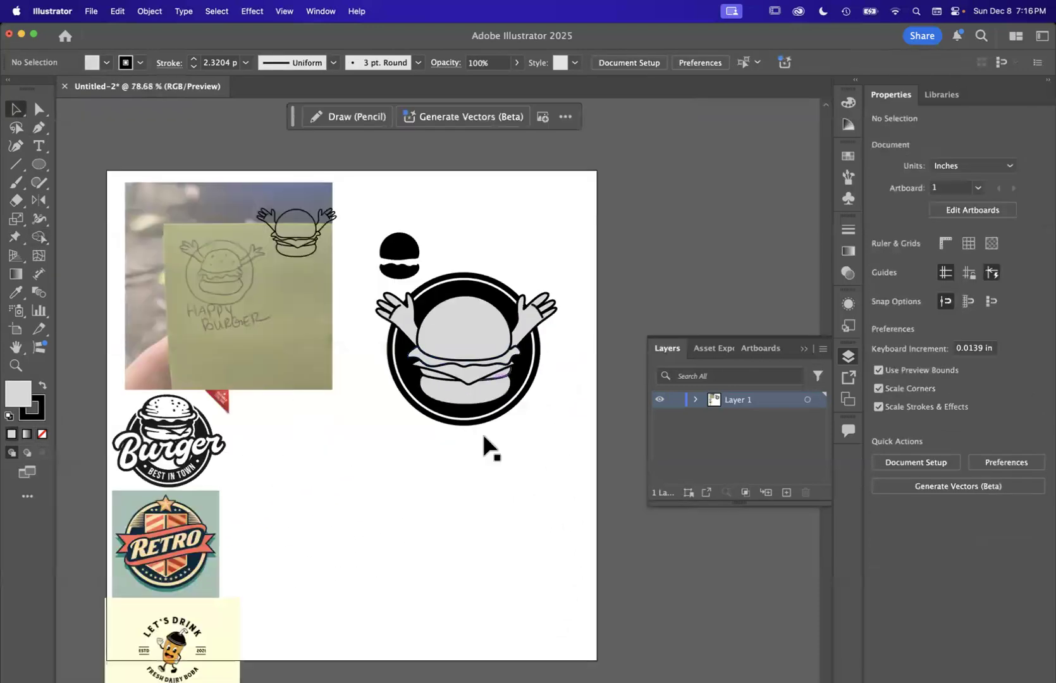
scroll(490, 474, "up", 3)
scroll(490, 473, "up", 2)
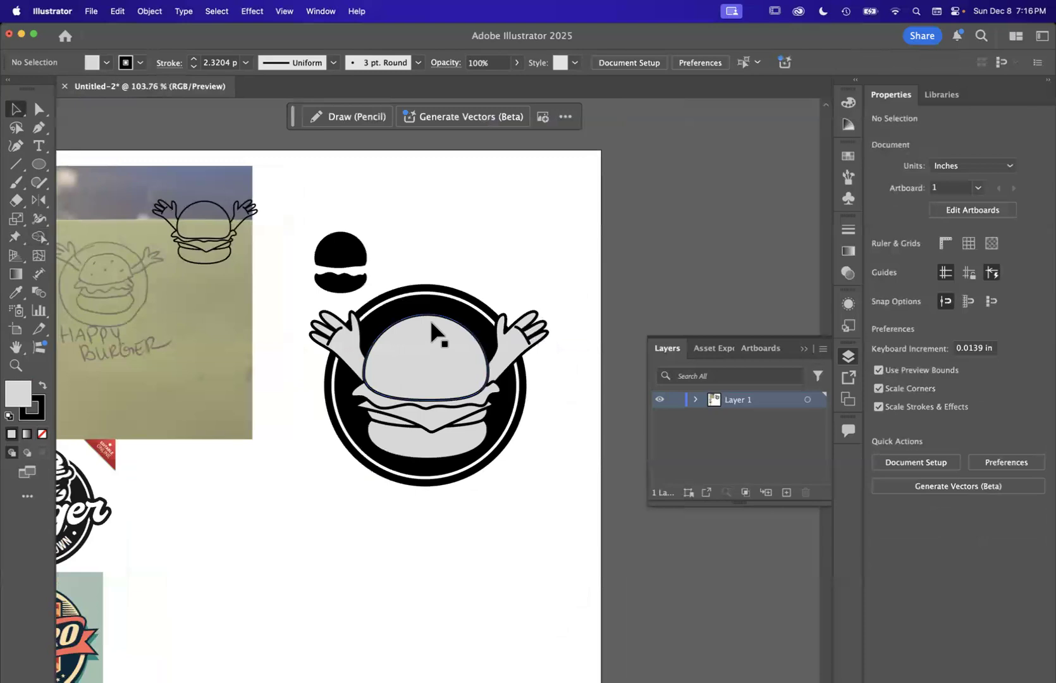
scroll(437, 335, "up", 2)
left_click_drag(456, 358, 453, 355)
left_click(613, 184)
scroll(612, 184, "down", 4)
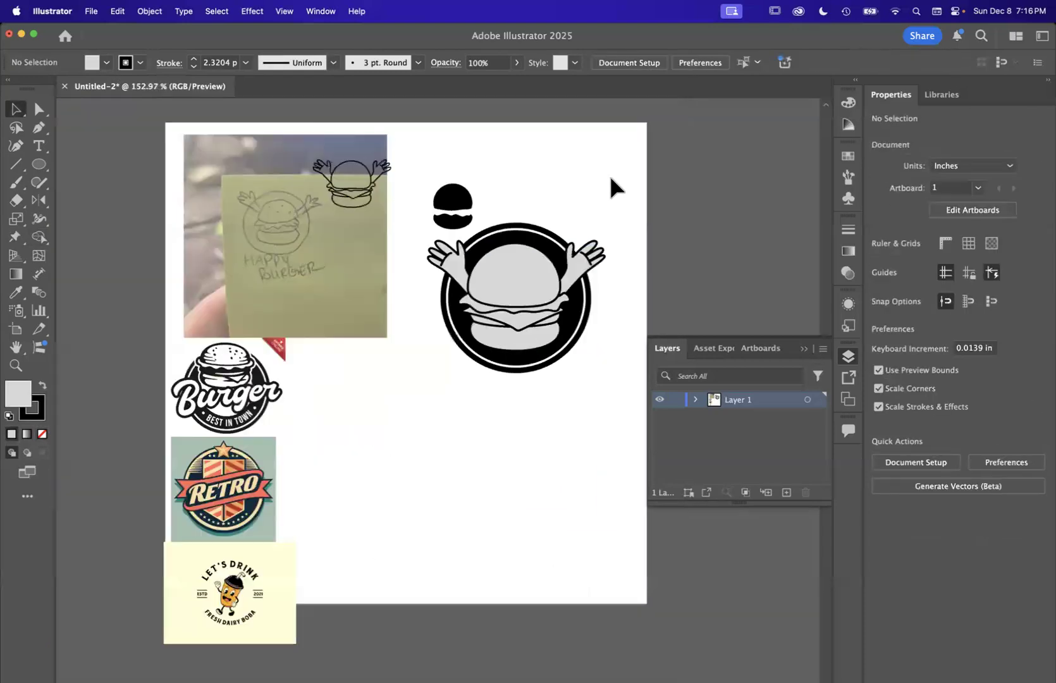
Ungroup the burger artwork repeatedly to separate the grey fills from the black outlines.
scroll(573, 310, "up", 5)
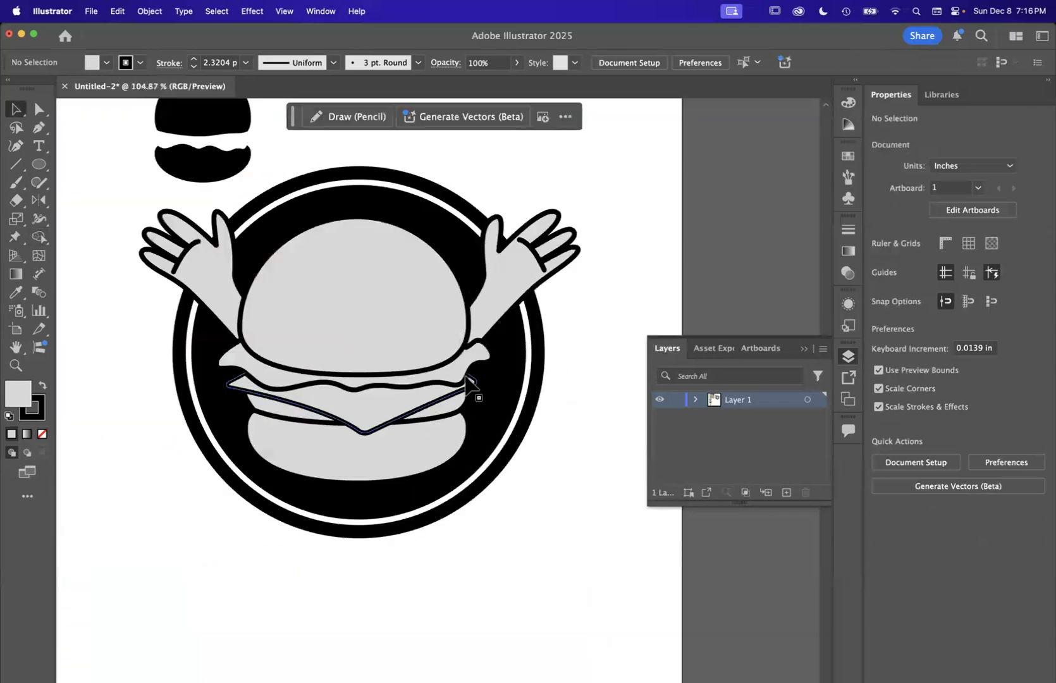
scroll(468, 383, "down", 3)
scroll(454, 374, "up", 4)
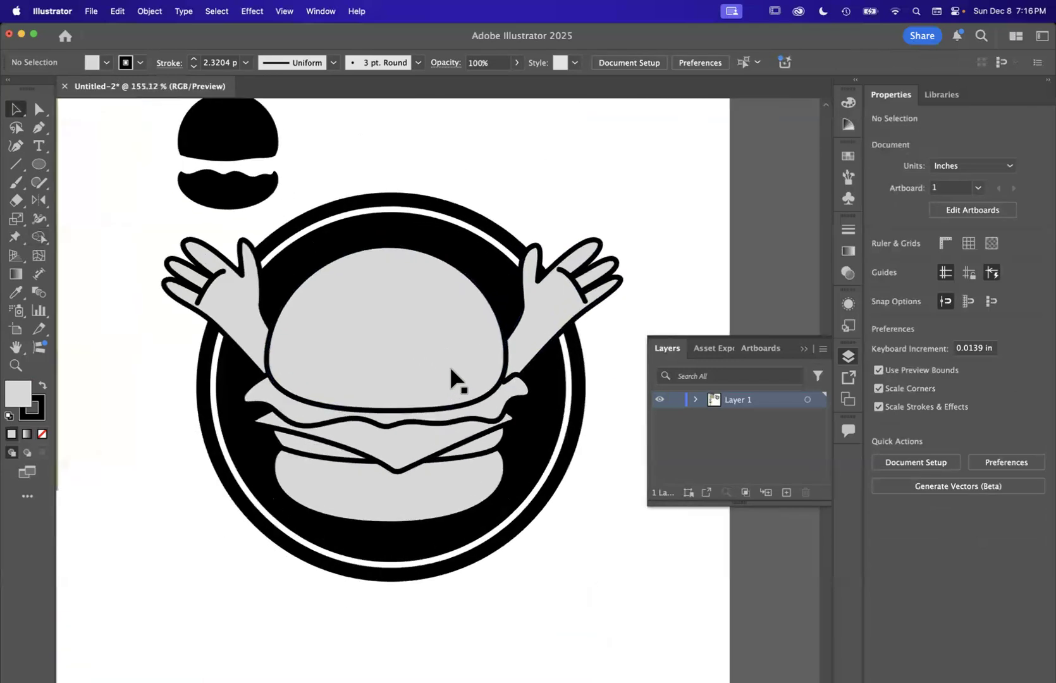
left_click(460, 340)
right_click(459, 340)
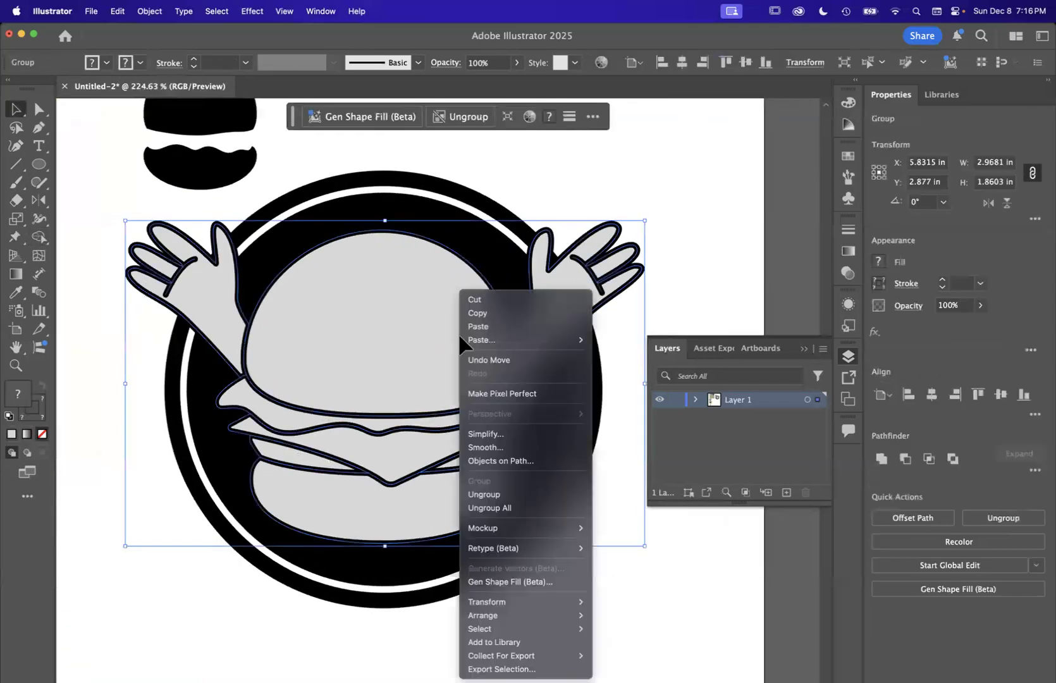
left_click(505, 496)
left_click(616, 318)
left_click(477, 304)
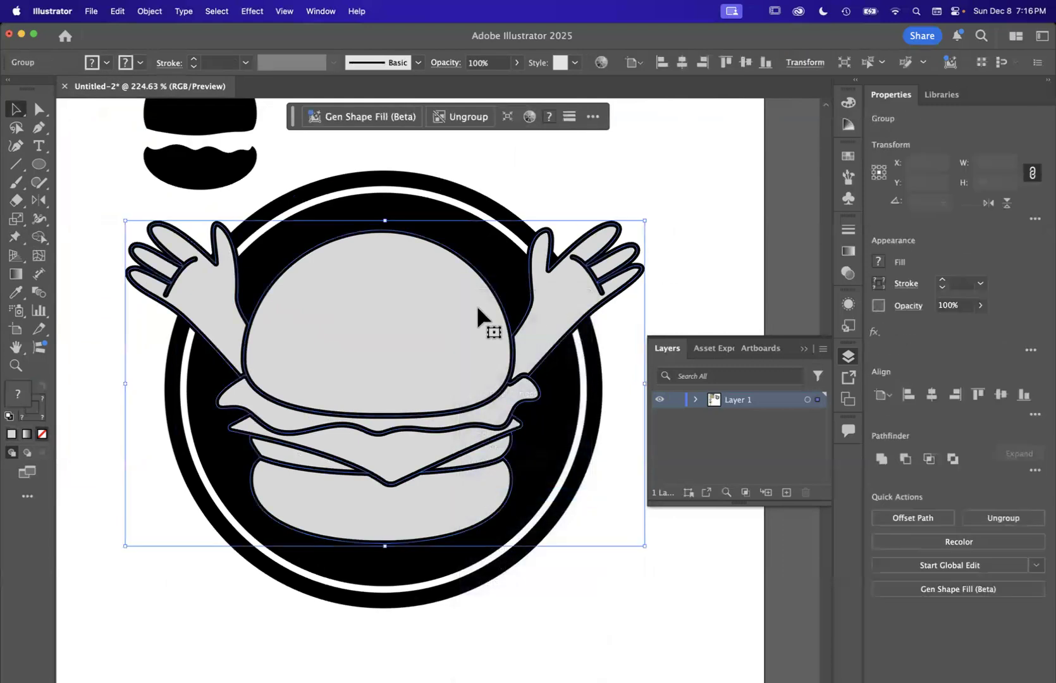
left_click(595, 201)
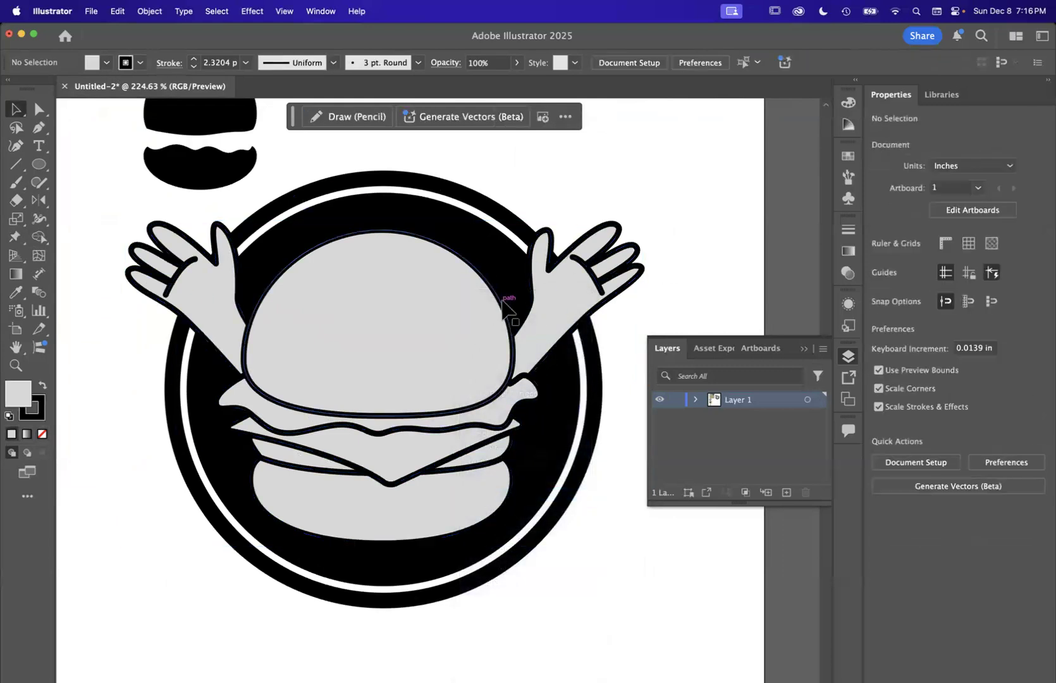
left_click(504, 308)
right_click(504, 308)
left_click(543, 494)
Ungroup the burger's black outline group into individual paths.
left_click(499, 298)
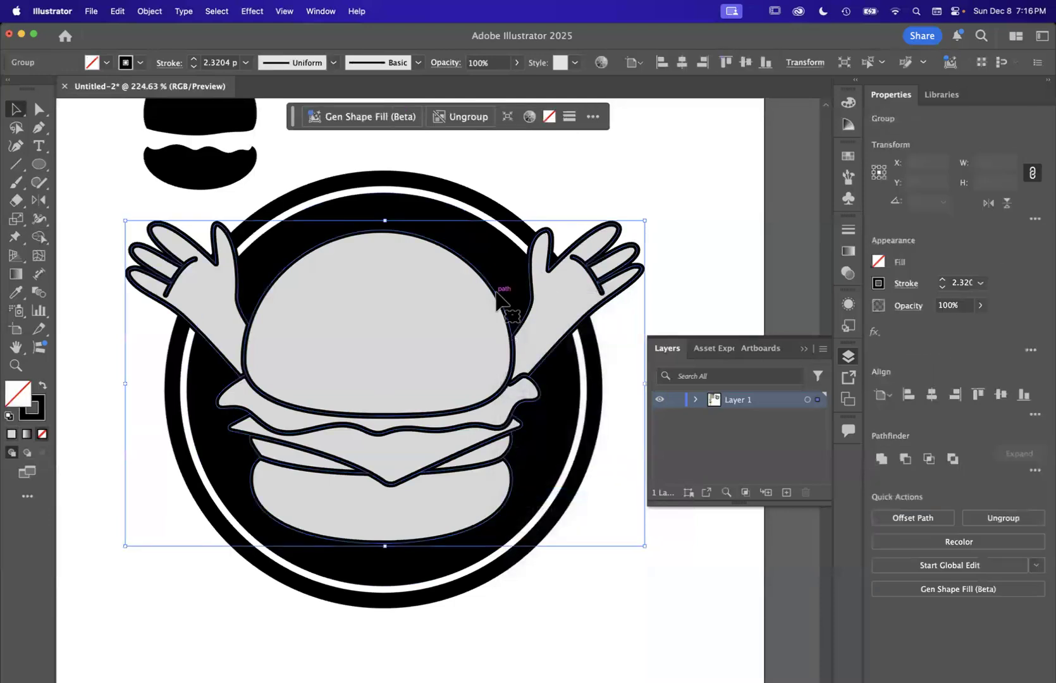
right_click(496, 292)
left_click(538, 467)
left_click(673, 253)
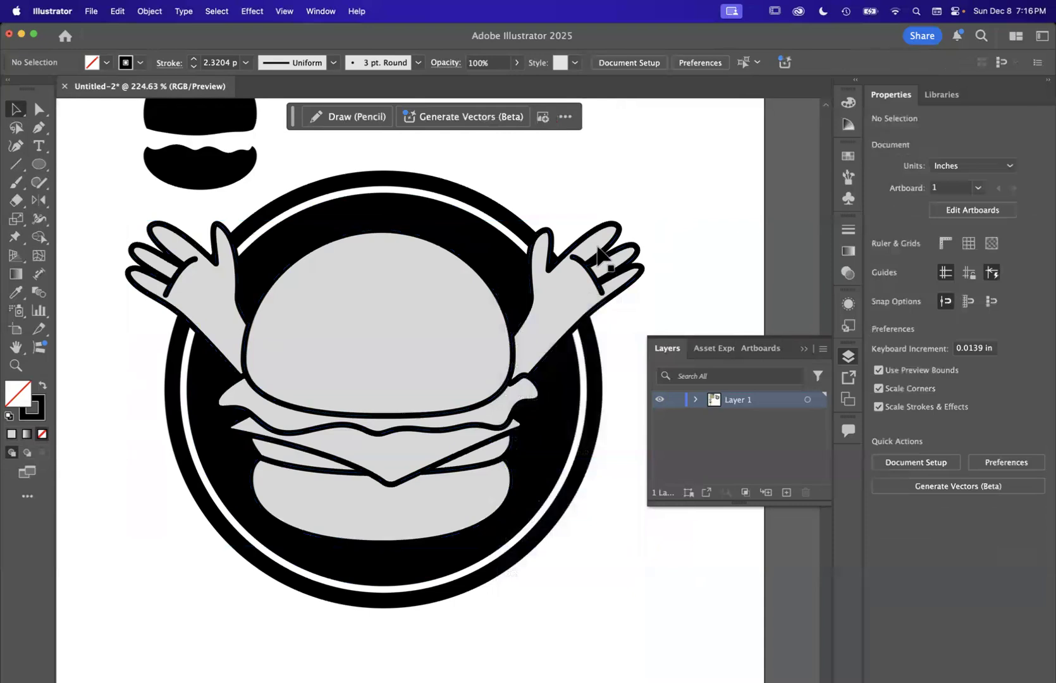
Try shifting the top bun's outline slightly right and offsetting the grey fill group down and to the right.
left_click(500, 303)
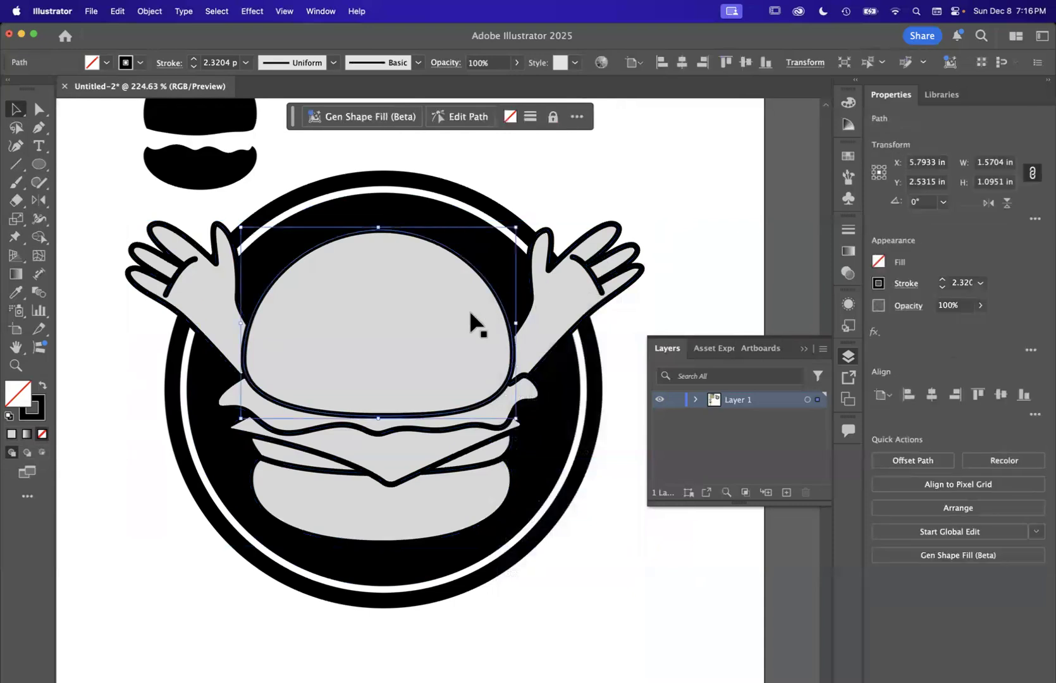
left_click(470, 314)
left_click(610, 210)
left_click(503, 307)
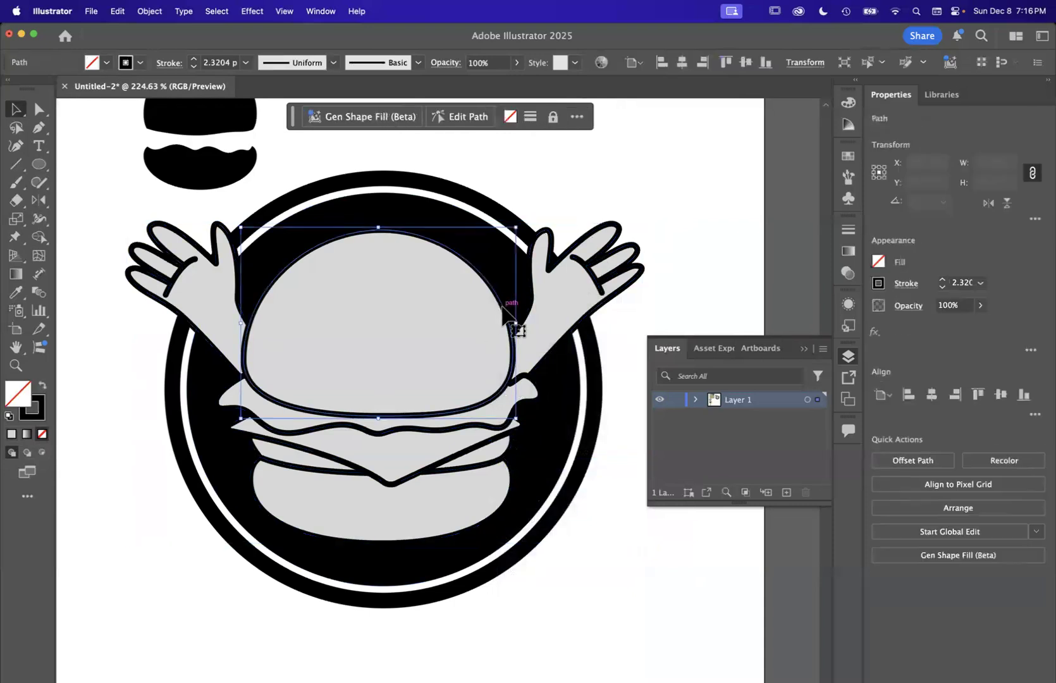
left_click_drag(504, 308, 512, 313)
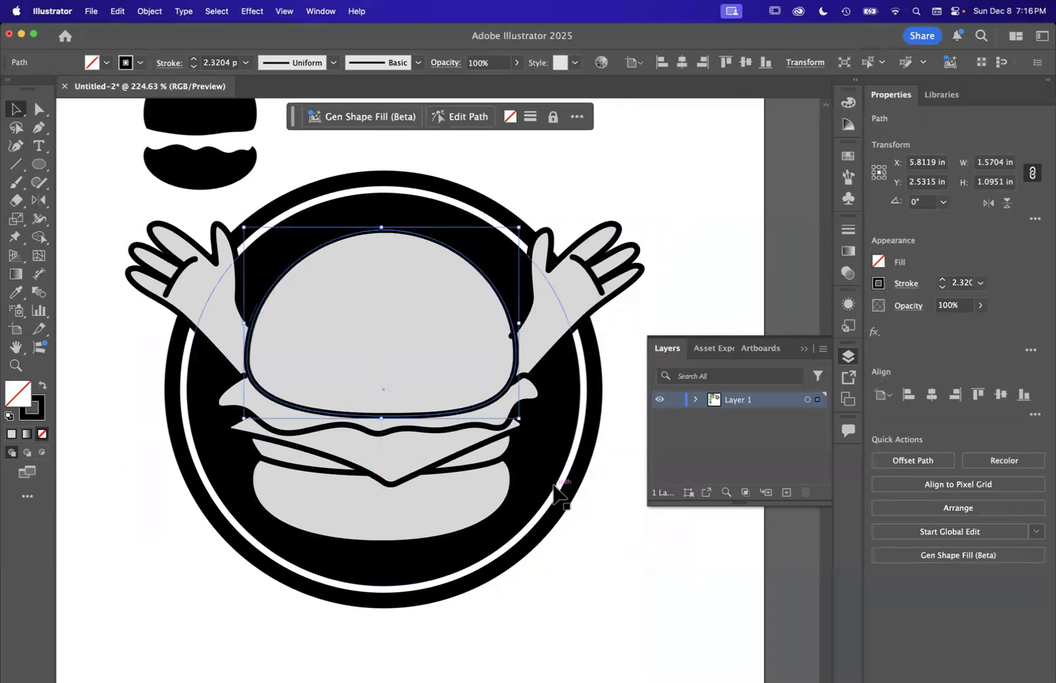
left_click_drag(324, 320, 346, 327)
scroll(346, 327, "down", 5)
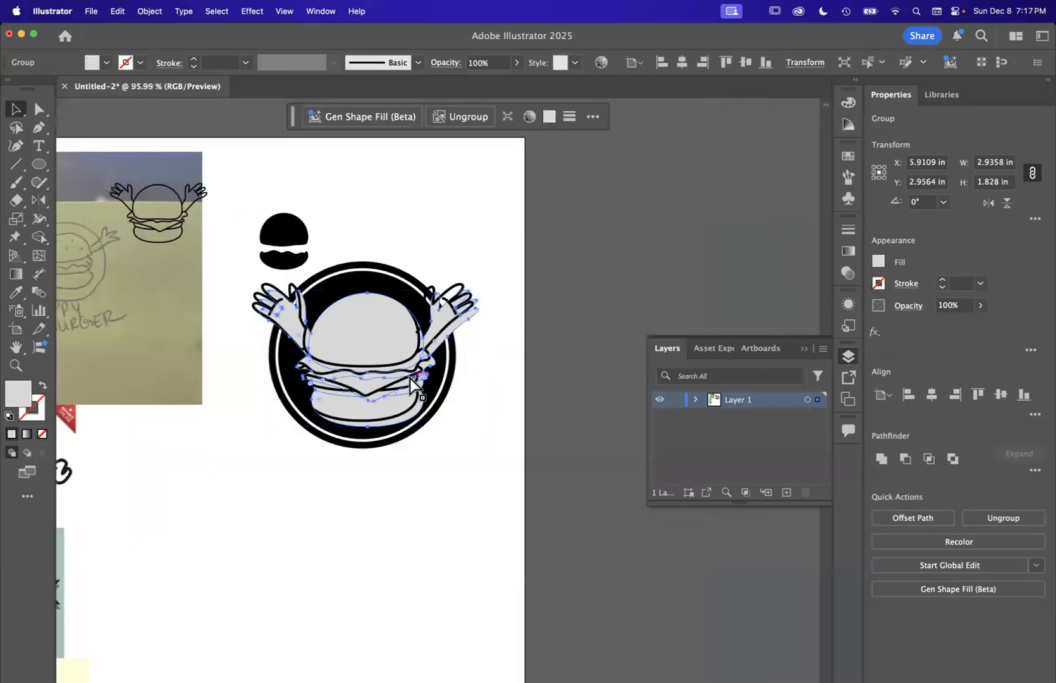
left_click_drag(413, 383, 412, 381)
left_click(471, 344)
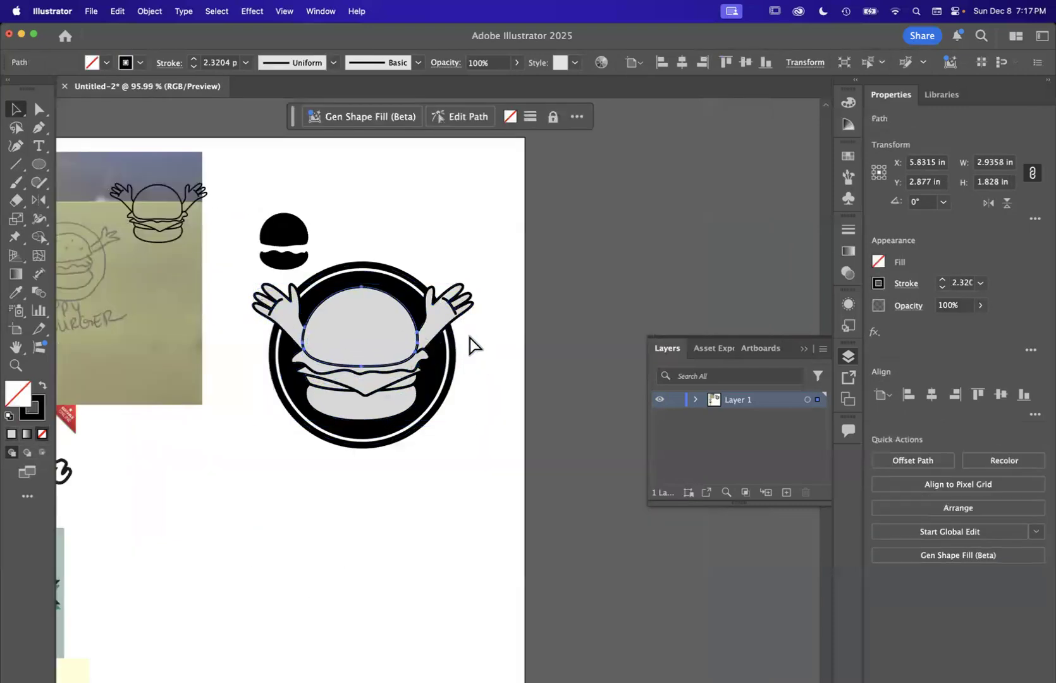
Pull the grey fill group away from the burger outlines and delete it.
left_click(389, 349)
left_click_drag(391, 340, 285, 556)
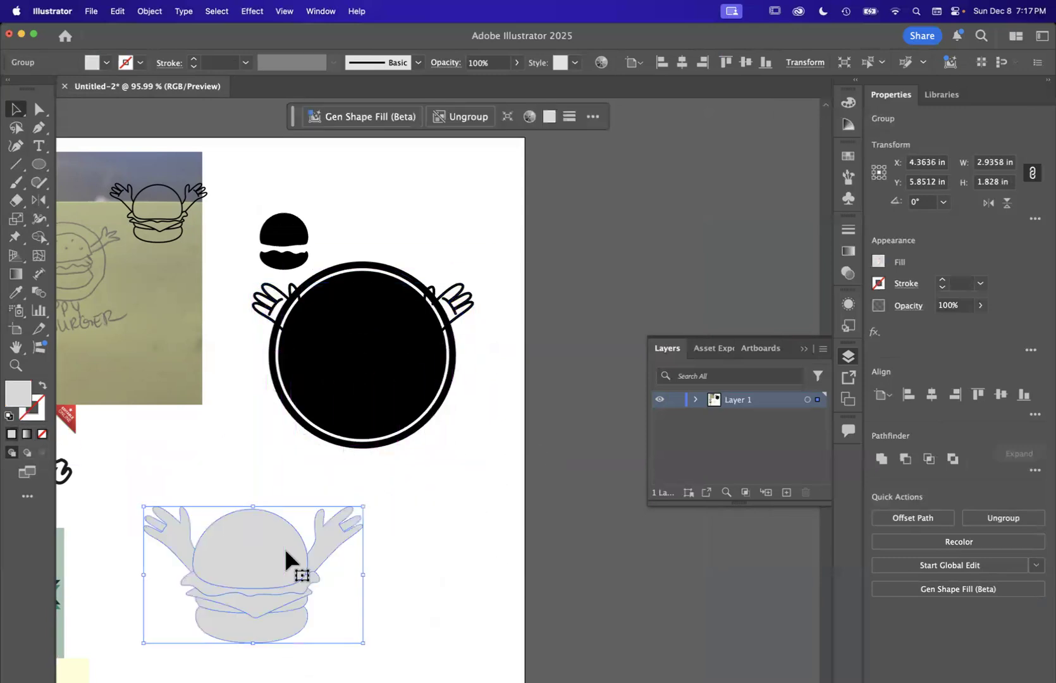
key("BackSpace")
Move the black circular badge together with its ring straight down, clear of the burger outlines.
left_click(389, 414)
left_click(448, 460)
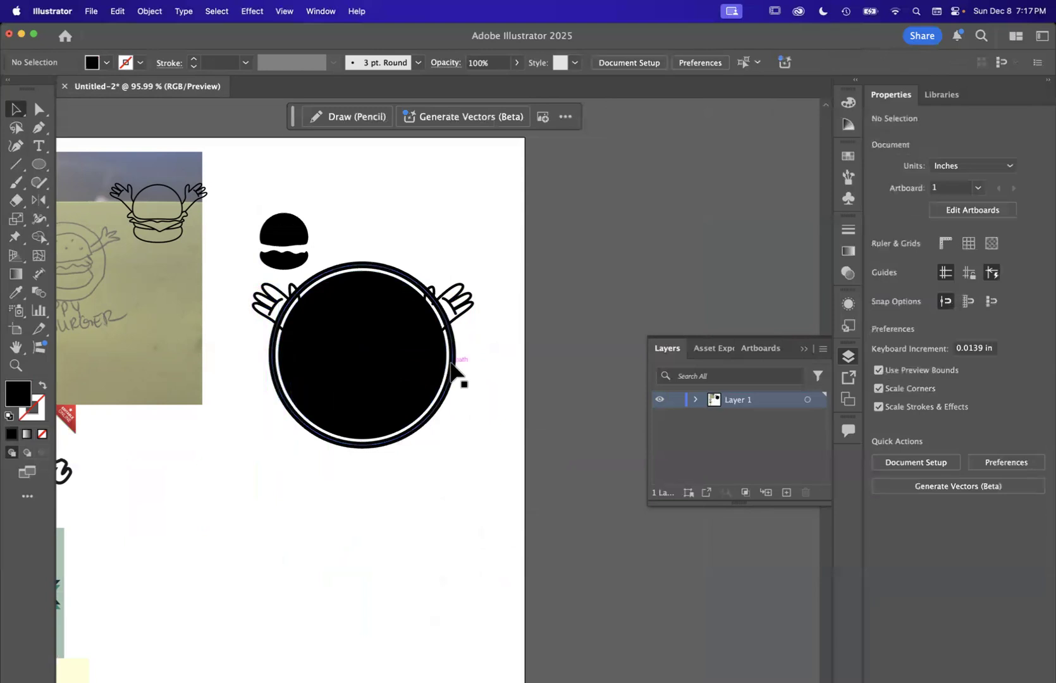
left_click(455, 374)
left_click(448, 380, "shift")
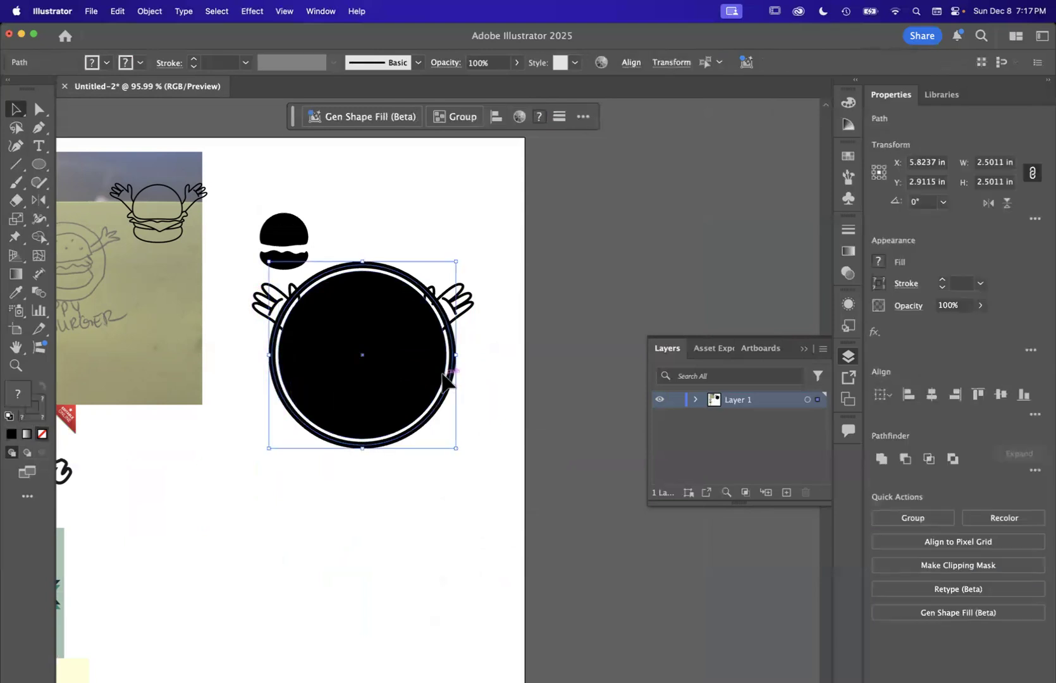
left_click_drag(448, 380, 448, 577)
left_click(314, 307)
Ungroup the burger outlines and shift the top bun's outline slightly right to centre it over the bottom bun.
scroll(314, 307, "up", 5)
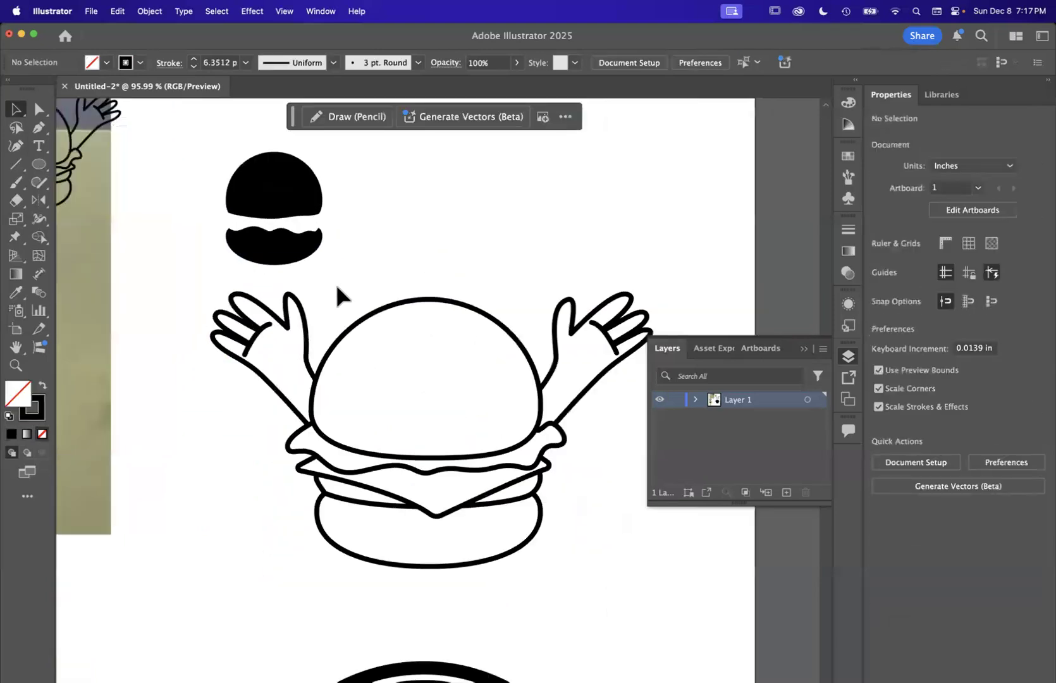
left_click(408, 299)
right_click(410, 300)
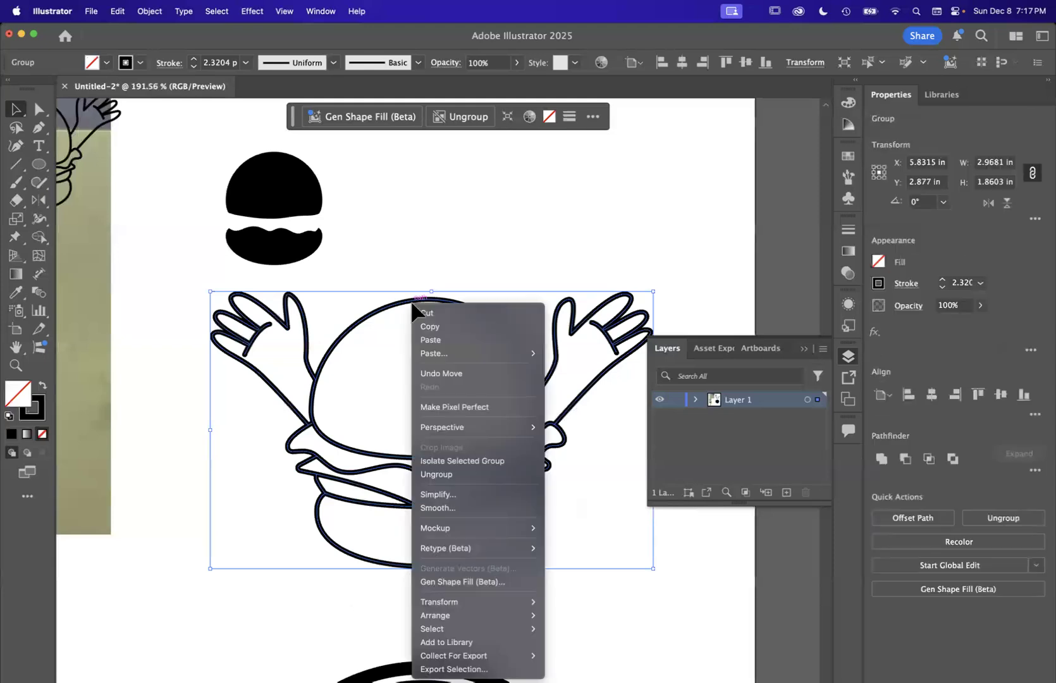
left_click(483, 473)
left_click(532, 248)
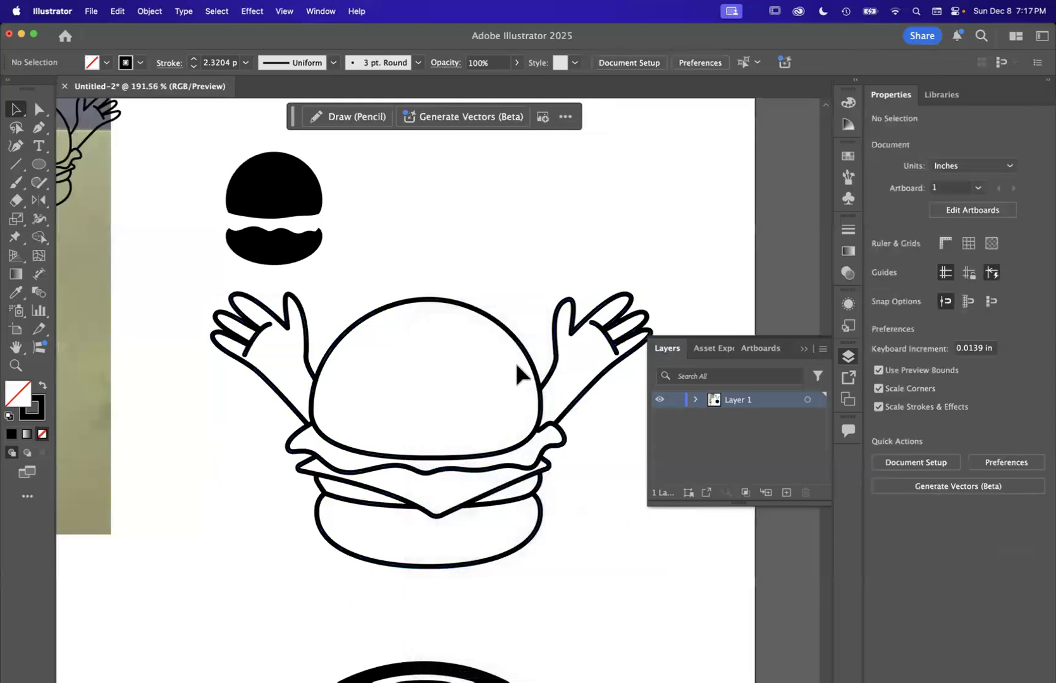
left_click_drag(529, 360, 534, 367)
left_click(524, 269)
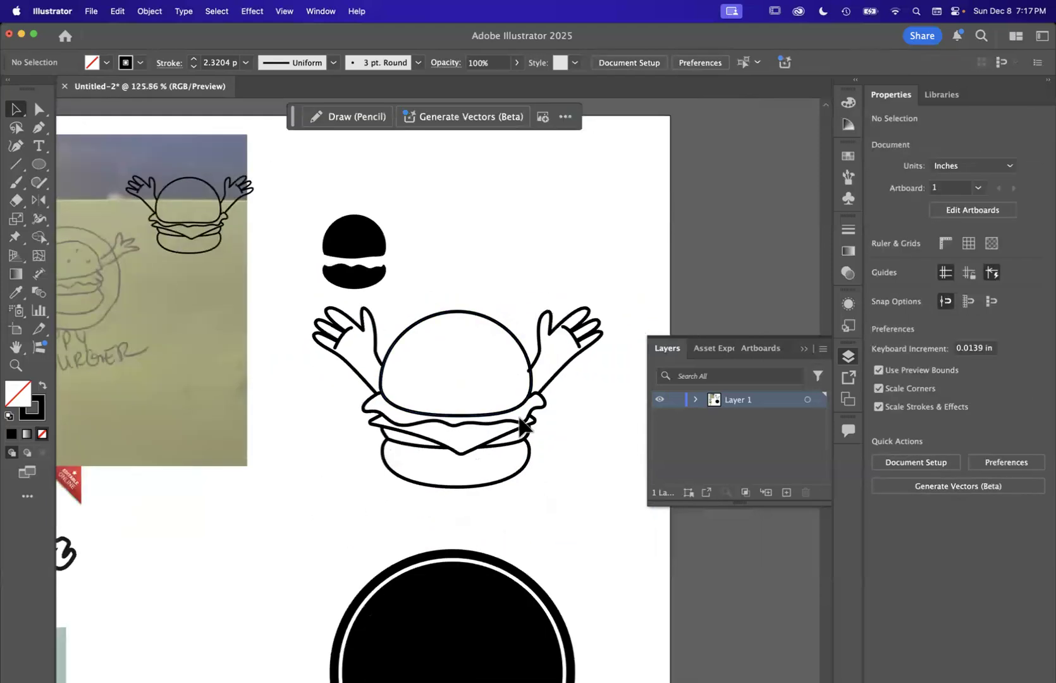
Delete the stray end of the palm line that sticks out below the fingers on the left hand.
scroll(520, 427, "right", 2)
scroll(520, 427, "up", 1)
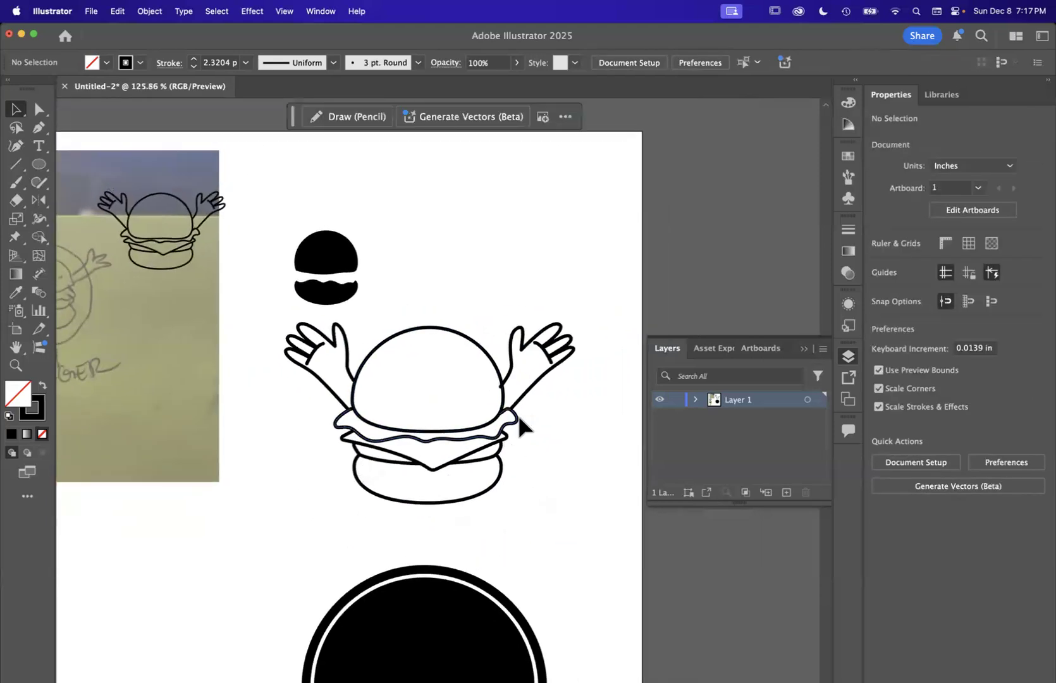
scroll(436, 403, "up", 5)
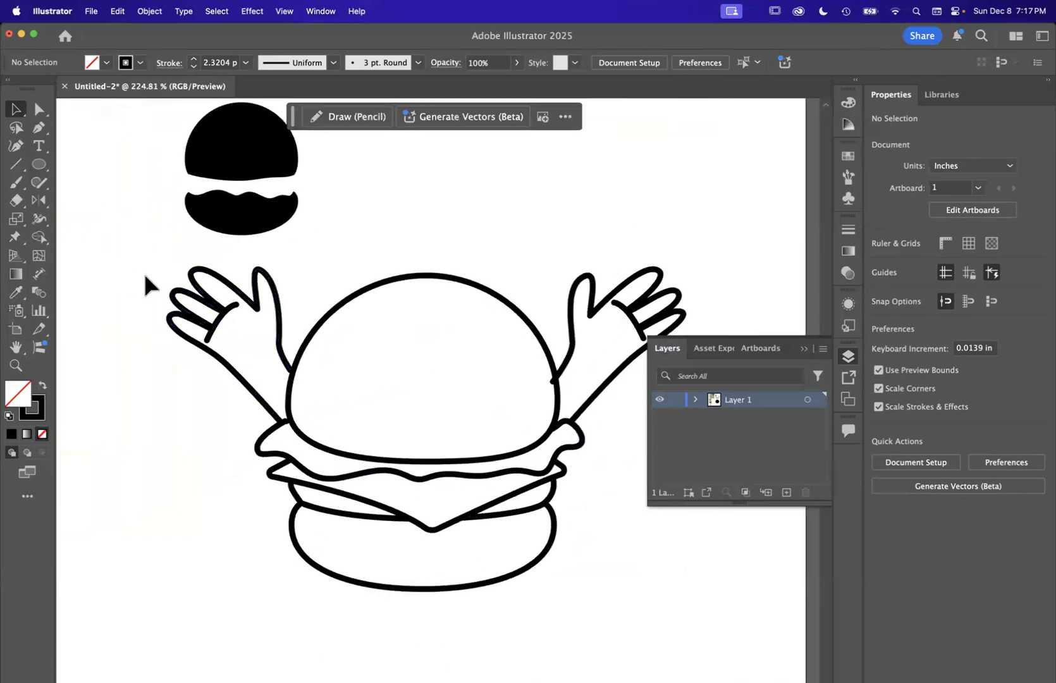
left_click(37, 112)
scroll(160, 343, "up", 4)
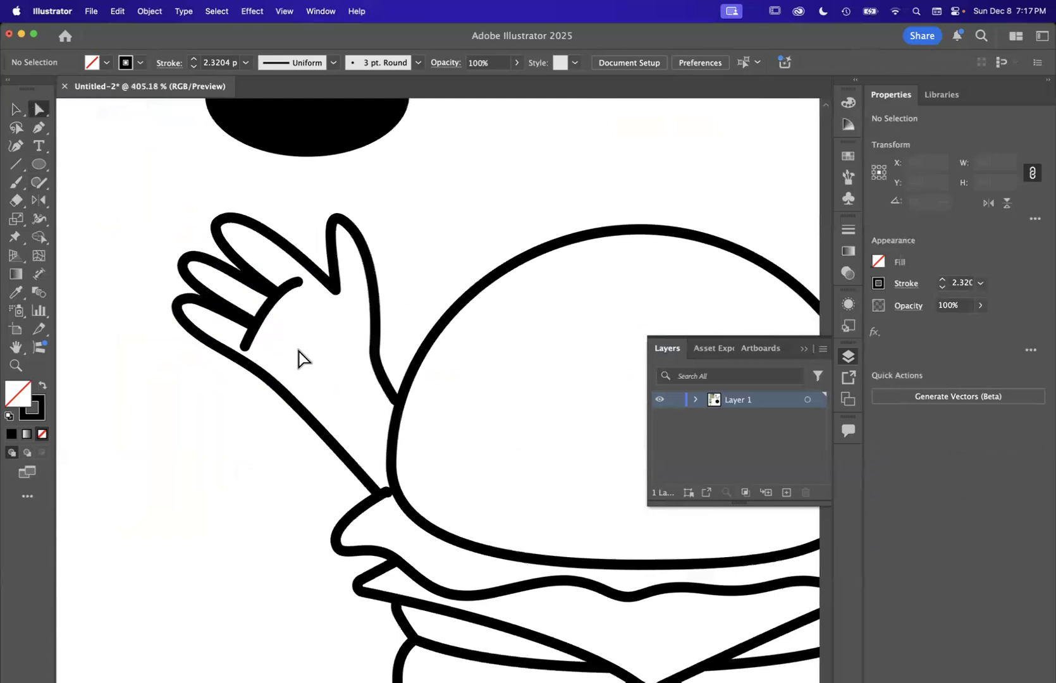
left_click_drag(248, 349, 251, 338)
key("Delete")
left_click(239, 359)
left_click(228, 441)
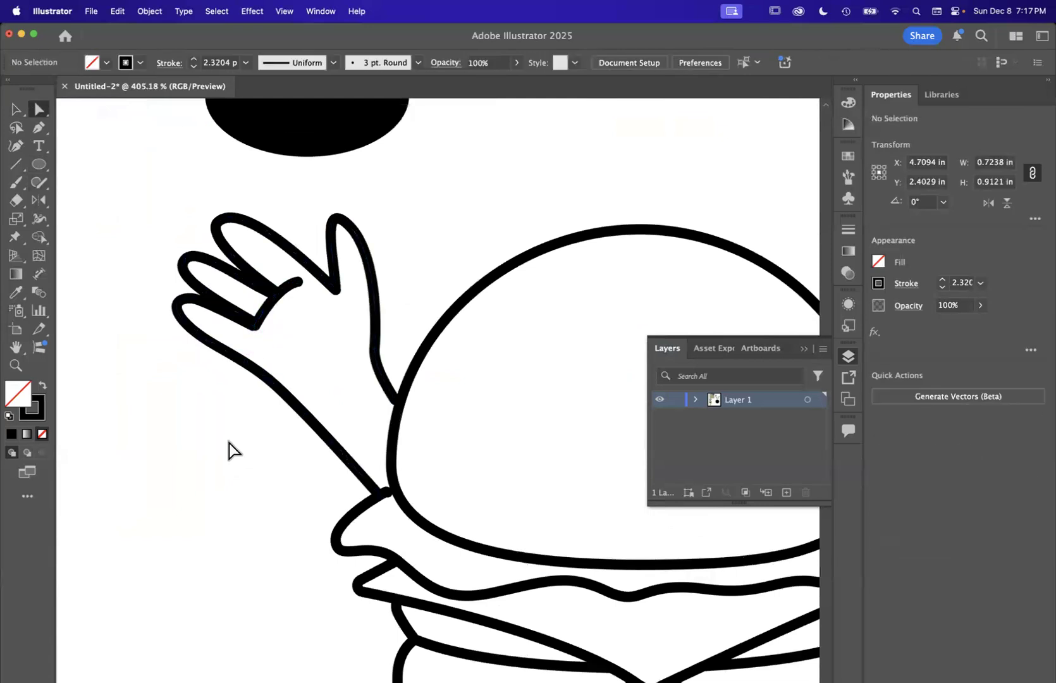
Move the end anchor of the right arm's thumb-side line onto the top bun's outline so it no longer pokes inside.
scroll(228, 441, "down", 4)
scroll(231, 451, "right", 2)
scroll(231, 450, "down", 1)
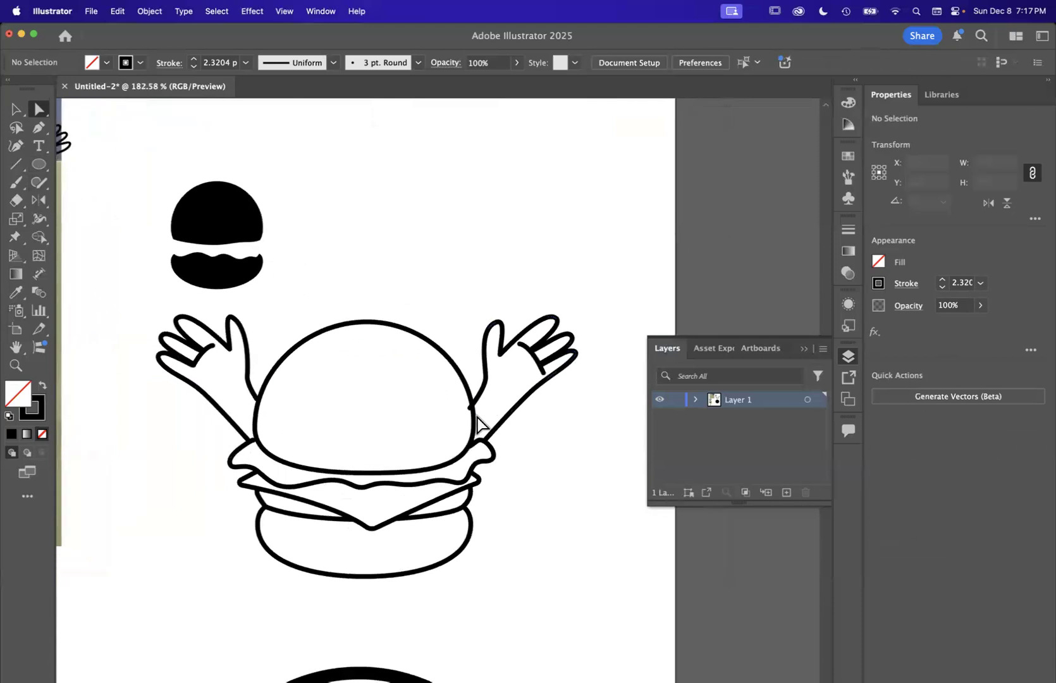
scroll(477, 423, "up", 5)
left_click_drag(462, 401, 476, 387)
scroll(476, 387, "down", 3)
scroll(476, 388, "down", 5)
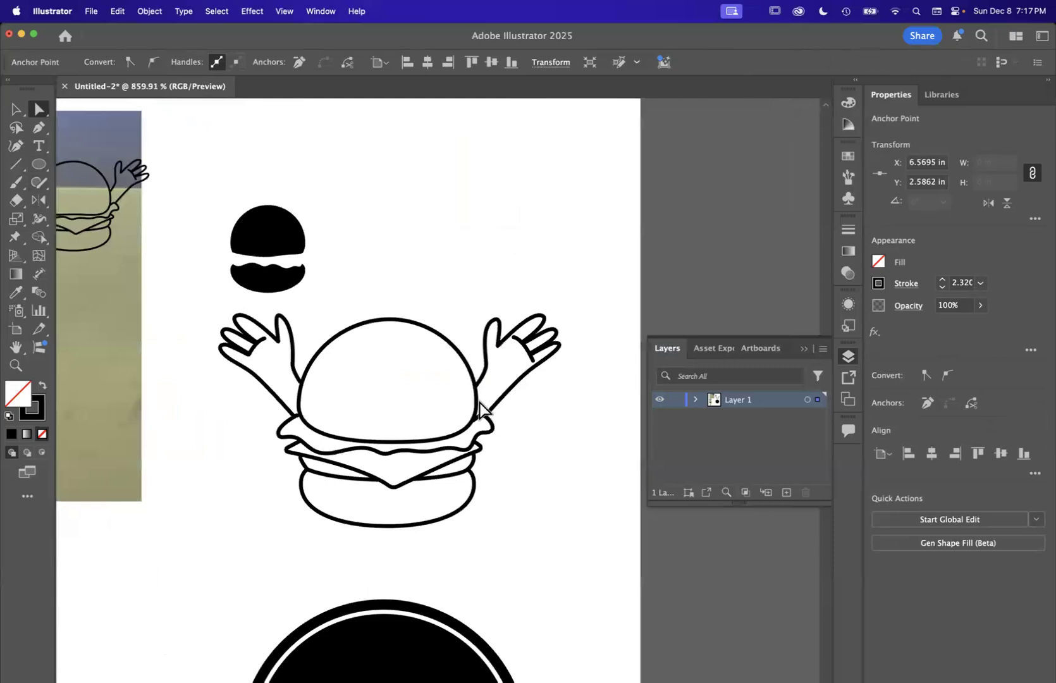
left_click(552, 520)
Draw a short slanted sesame seed stroke near the top of the bun with the Pen tool.
scroll(551, 516, "down", 2)
scroll(360, 216, "up", 3)
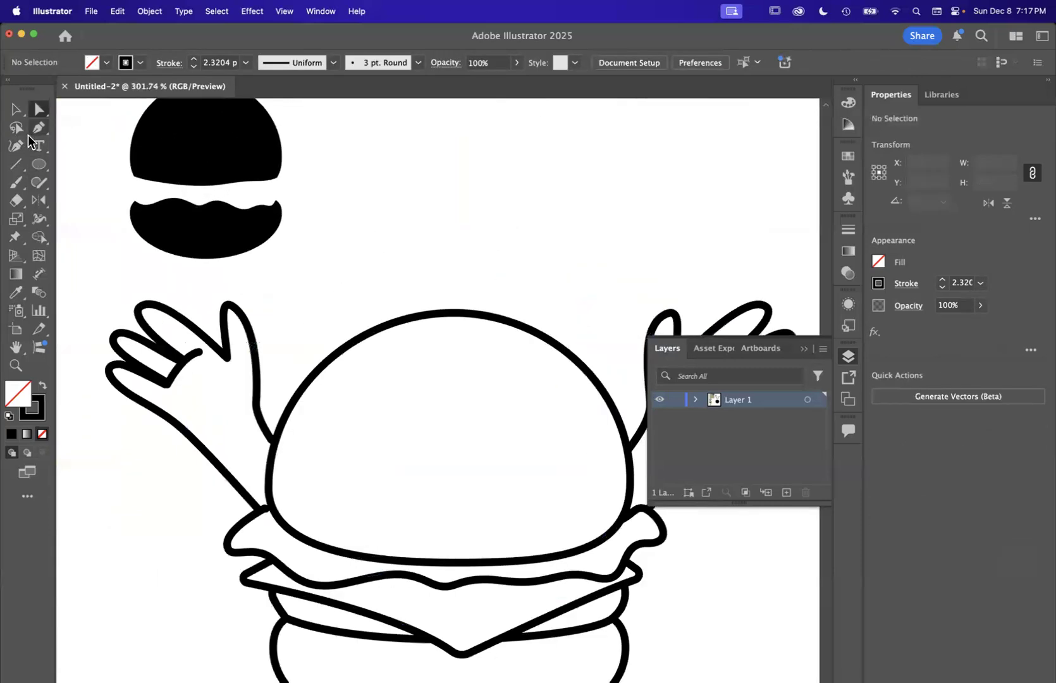
scroll(439, 393, "down", 3)
scroll(439, 393, "up", 3)
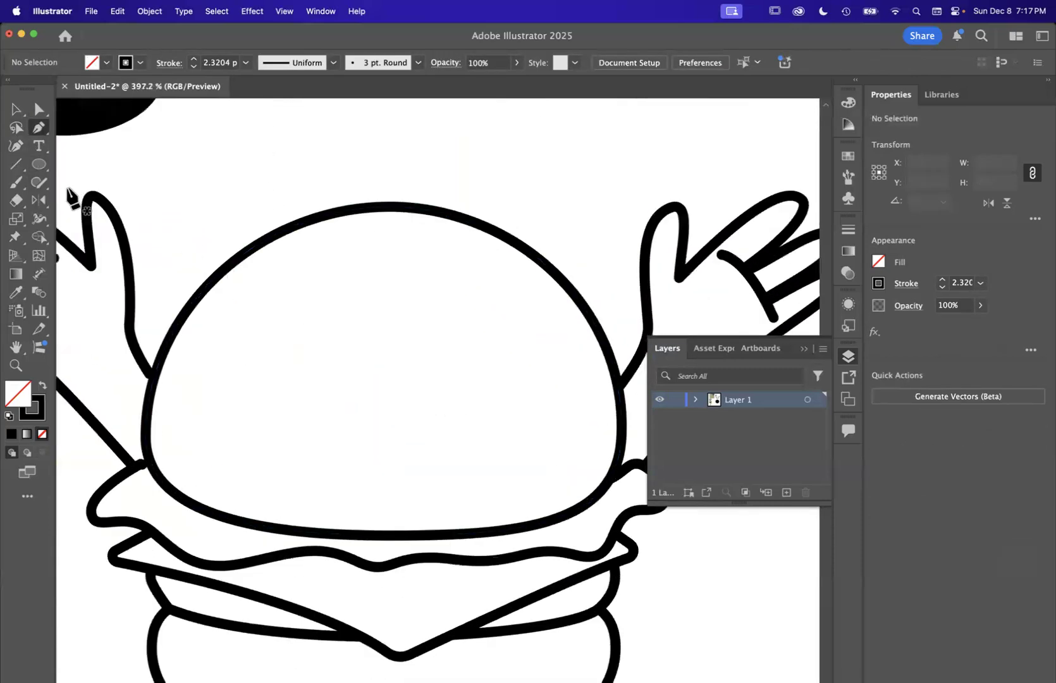
left_click_drag(41, 170, 106, 198)
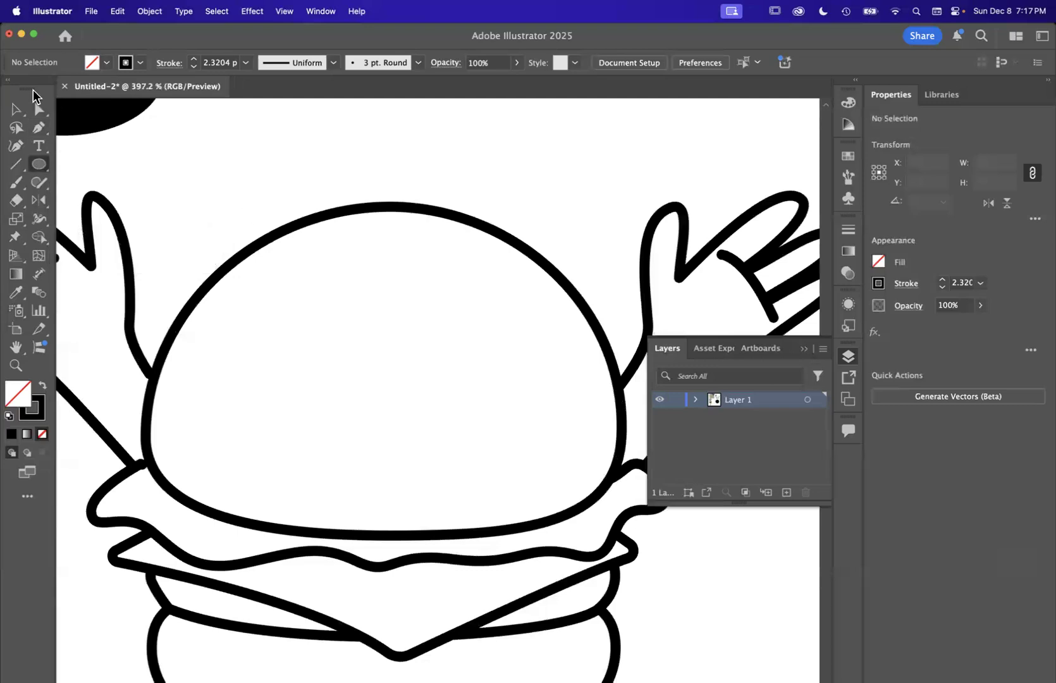
left_click(323, 259)
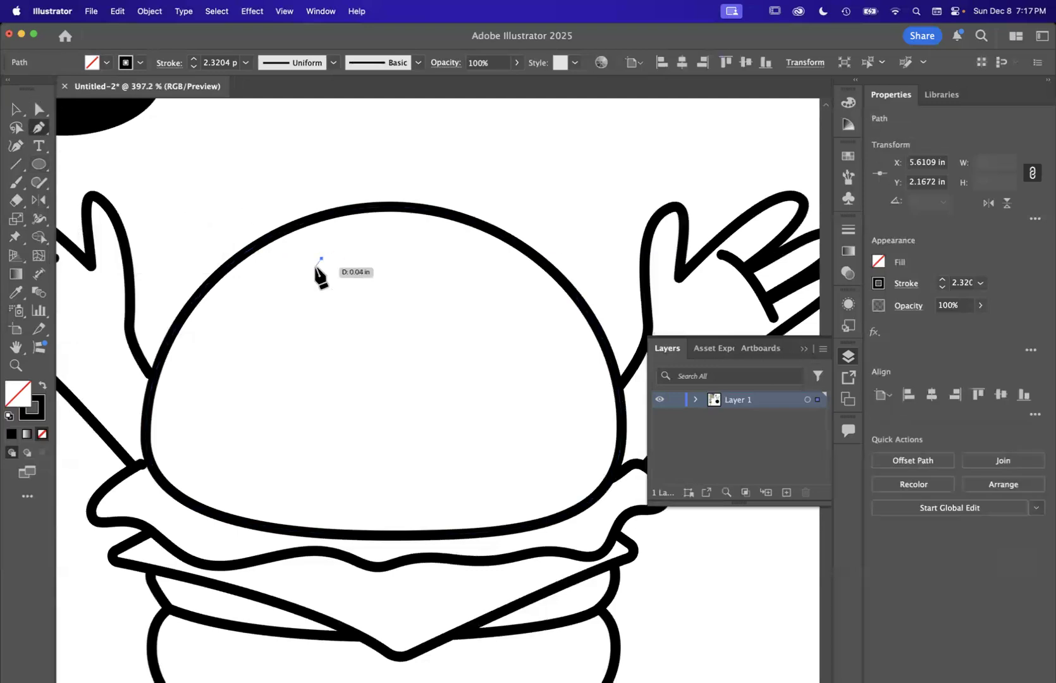
left_click(314, 266)
left_click(16, 108)
left_click(292, 239)
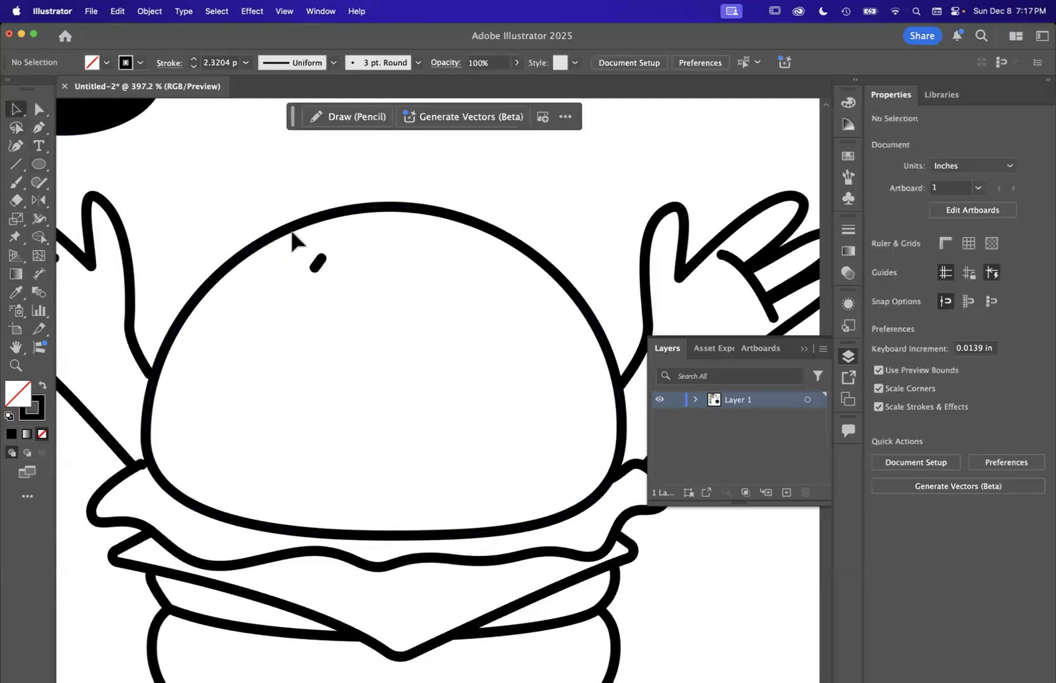
Duplicate the sesame seed stroke and scatter the copies at varied angles across the top bun.
left_click(319, 265)
mouse_move(318, 266)
left_mouse_down()
mouse_move(226, 355)
mouse_move(331, 380)
left_mouse_up()
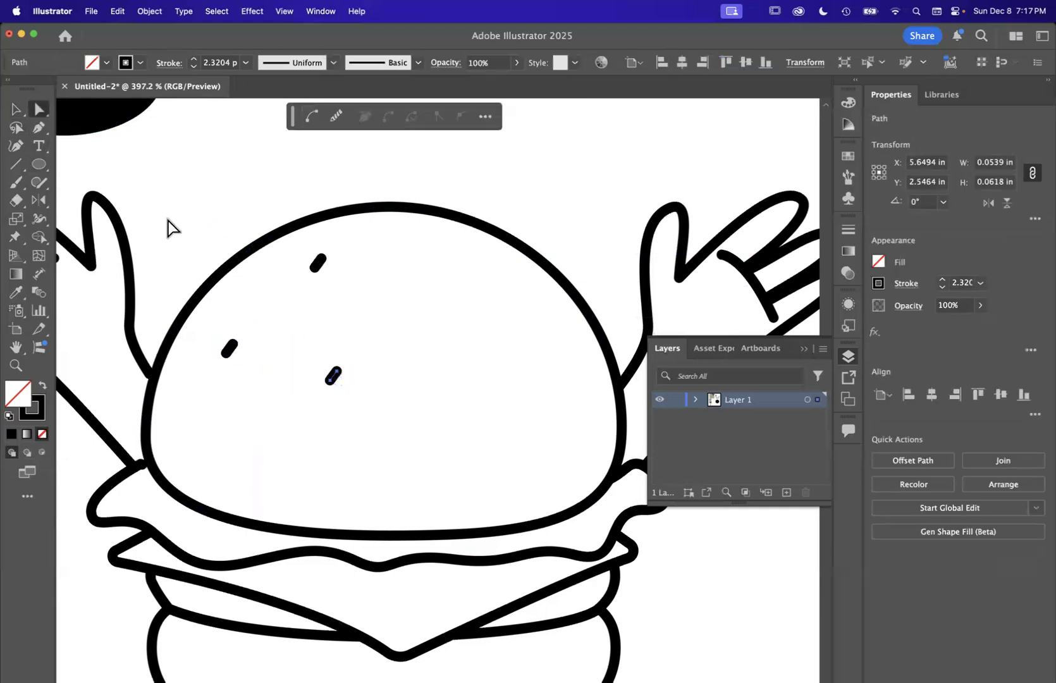
left_click_drag(345, 363, 450, 396)
left_click_drag(451, 396, 487, 260)
scroll(485, 251, "down", 10)
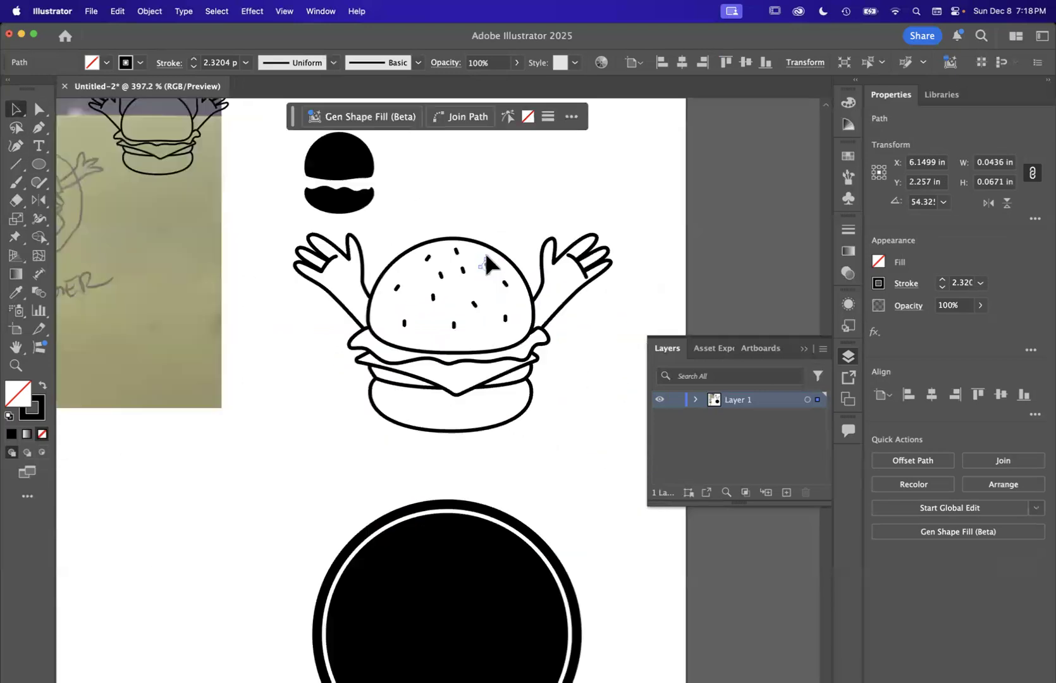
left_click(556, 371)
Move the right arm together with its palm line slightly up and inward so its ends overlap the top bun.
scroll(557, 372, "right", 2)
scroll(557, 374, "right", 2)
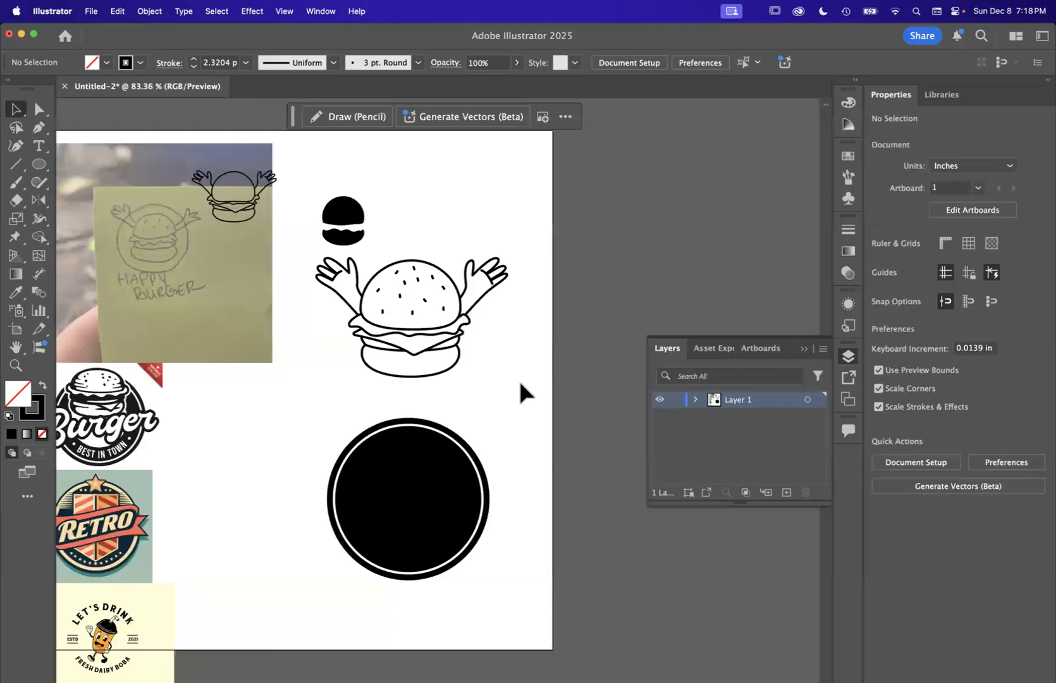
left_click(310, 263)
scroll(558, 277, "up", 2)
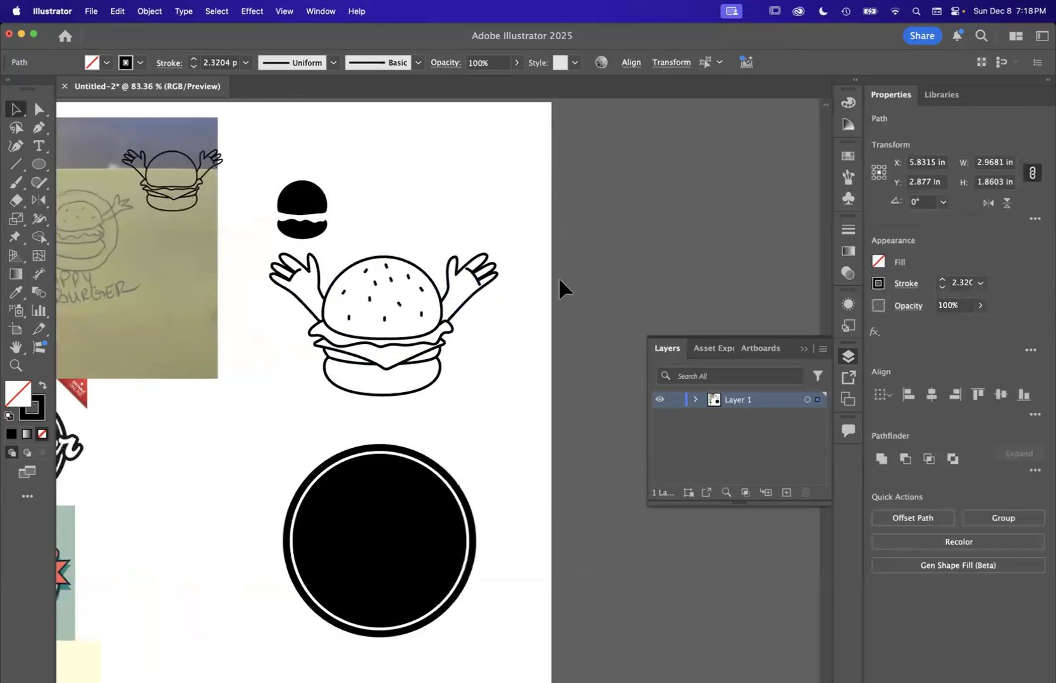
scroll(559, 278, "left", 2)
scroll(558, 279, "up", 4)
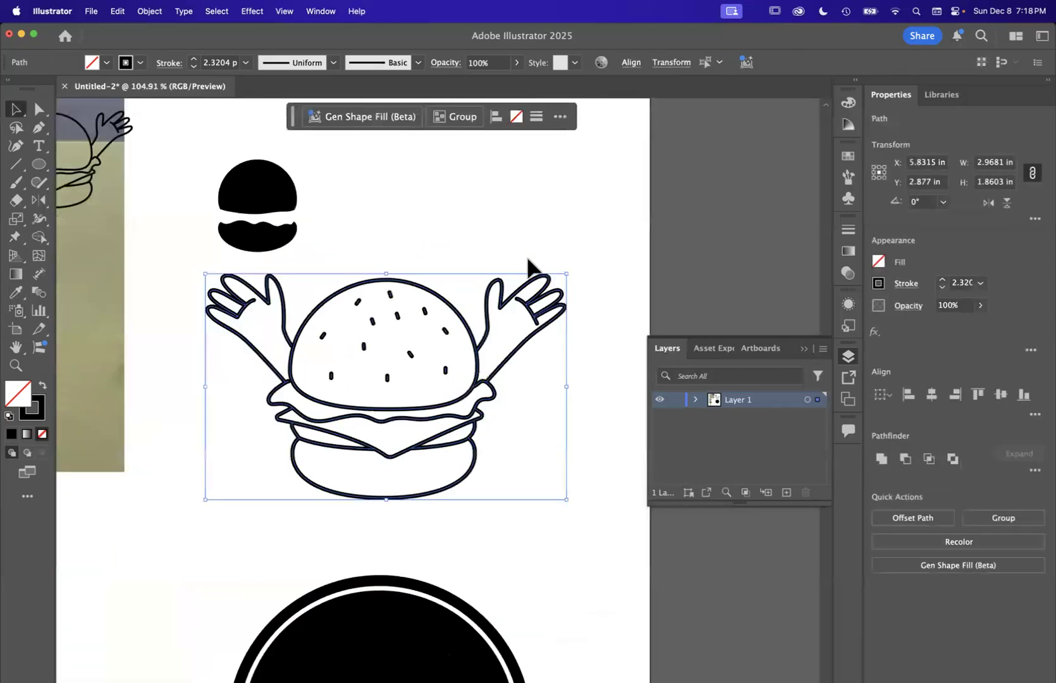
left_click(479, 228)
left_click(517, 298)
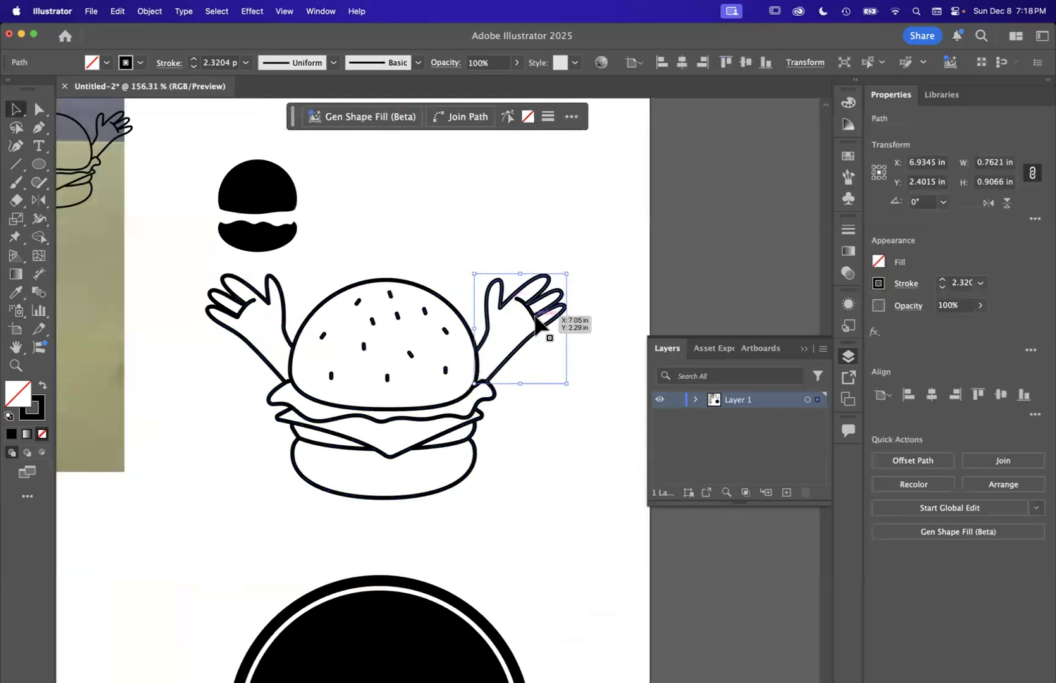
left_click(532, 310, "shift")
mouse_move(534, 316)
left_mouse_down()
mouse_move(511, 301)
mouse_move(524, 309)
left_mouse_up()
left_click(489, 250)
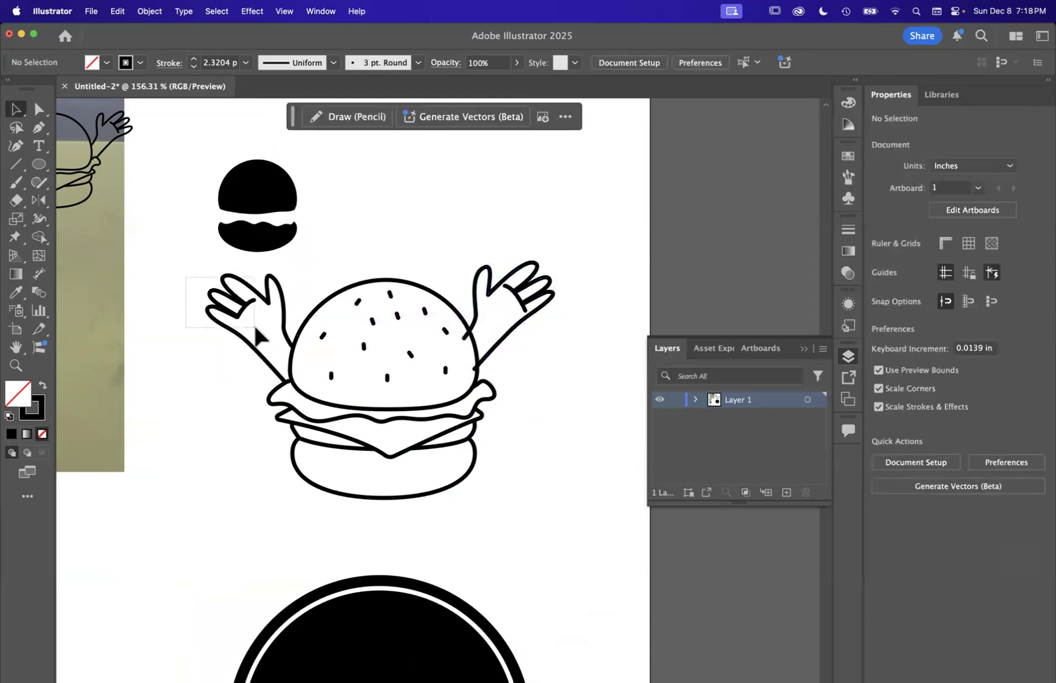
Rotate the left arm and its palm line about 11° clockwise and shift them up against the top bun.
left_click_drag(255, 328, 257, 330)
left_click_drag(297, 268, 314, 287)
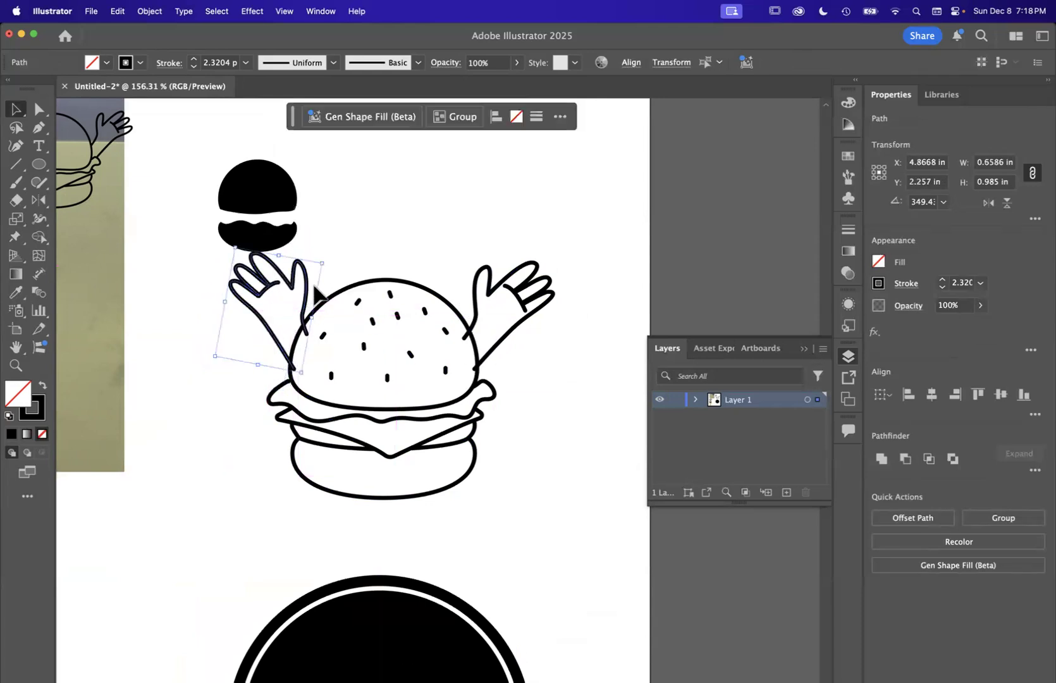
left_click(454, 221)
Select all burger outlines and trim the arm line ends that overlap inside the top bun with the Shape Builder tool.
scroll(441, 321, "down", 5)
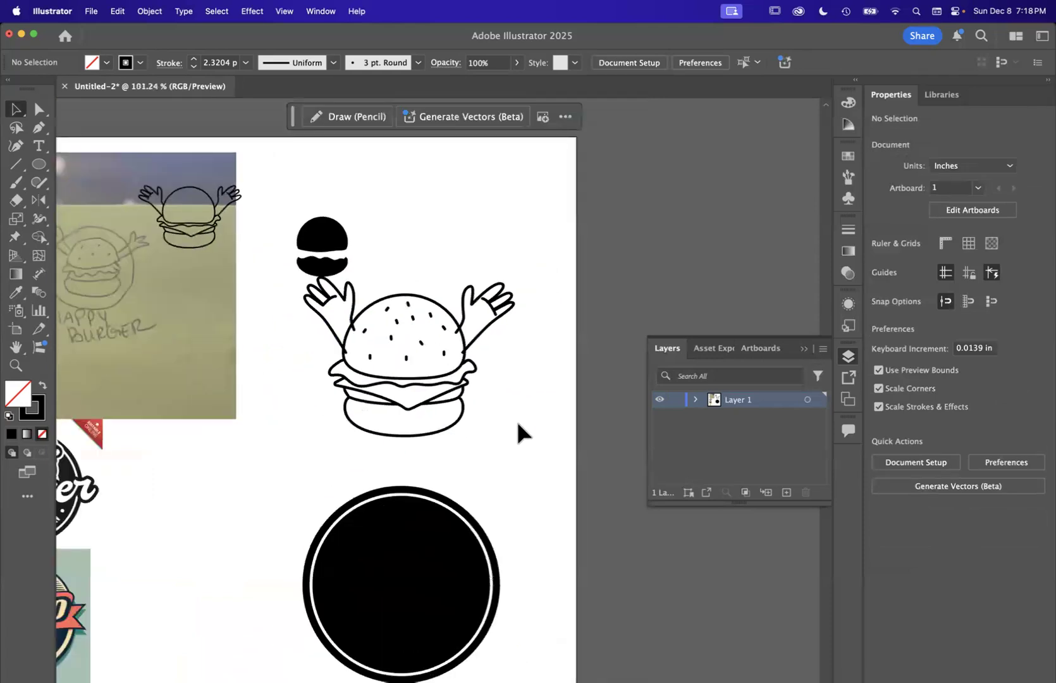
left_click_drag(518, 424, 315, 309)
scroll(401, 312, "up", 9)
left_click_drag(42, 239, 91, 238)
scroll(278, 306, "up", 3)
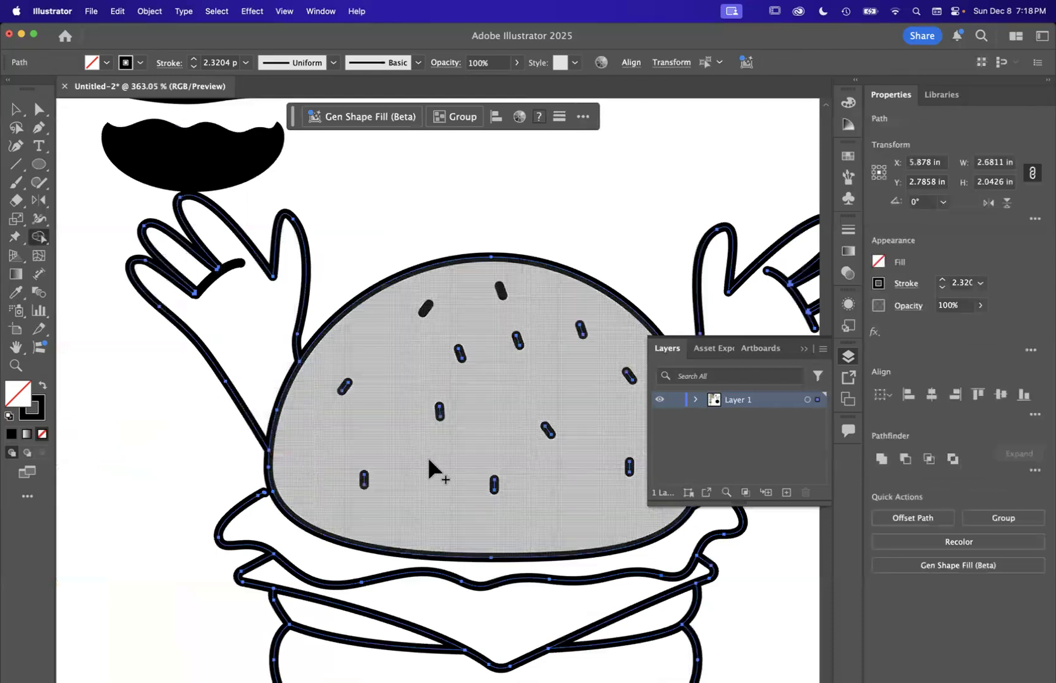
scroll(427, 456, "right", 5)
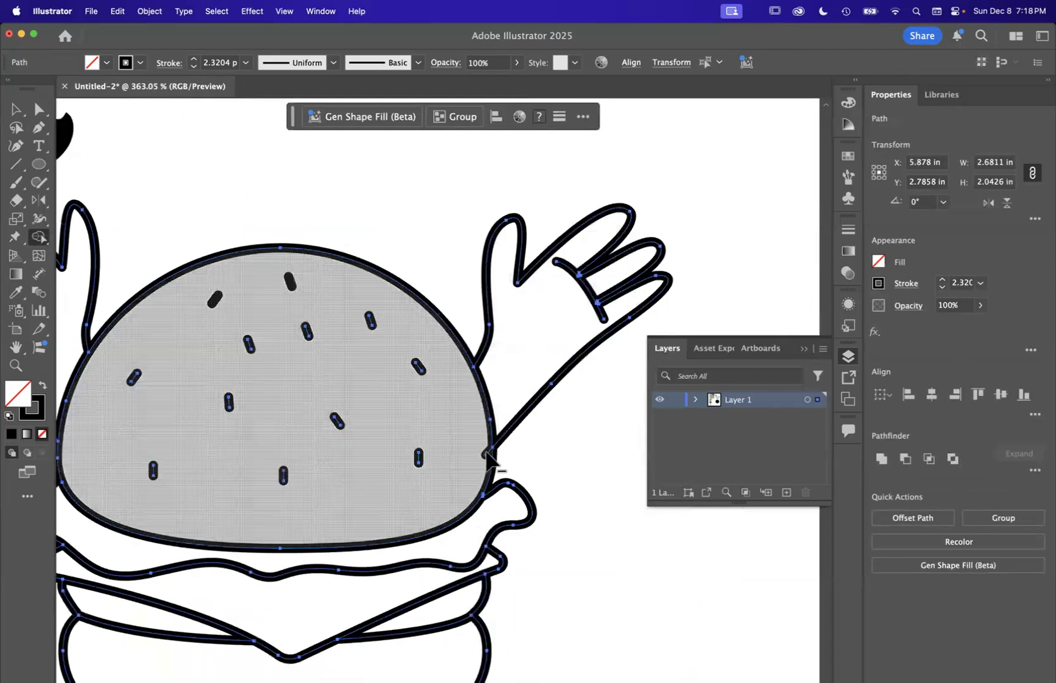
Enlarge the outer ring around the black circle from its centre to about 2.86 in wide, leaving a wider white gap.
scroll(487, 456, "down", 10)
left_click(15, 109)
left_click(351, 405)
scroll(512, 494, "up", 5)
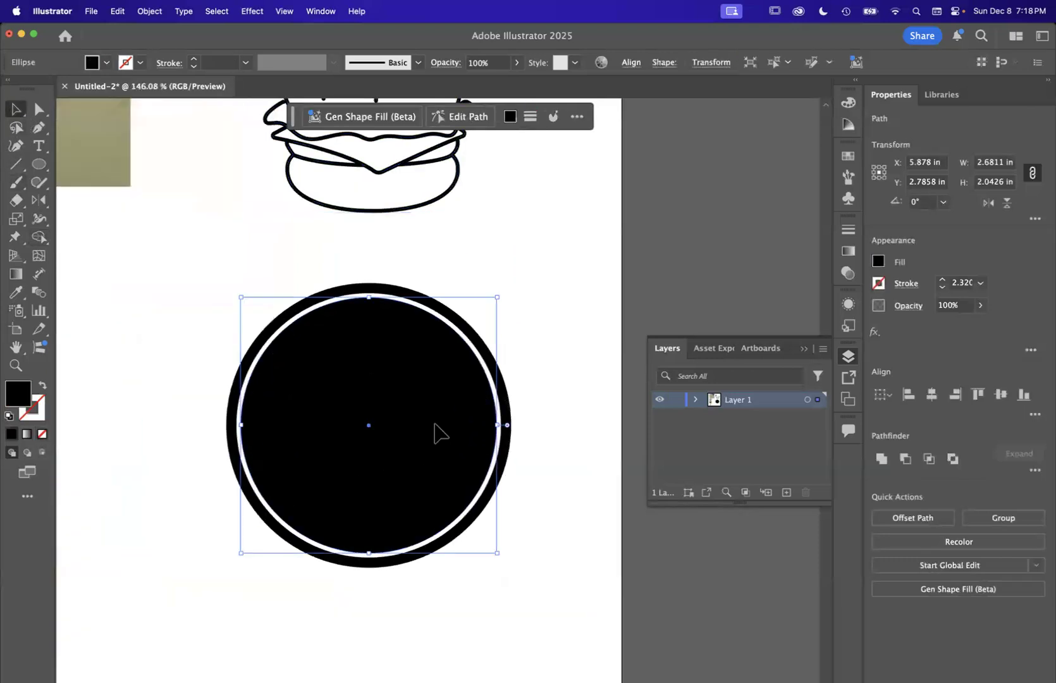
left_click(538, 498)
left_click(444, 365)
left_click(474, 341)
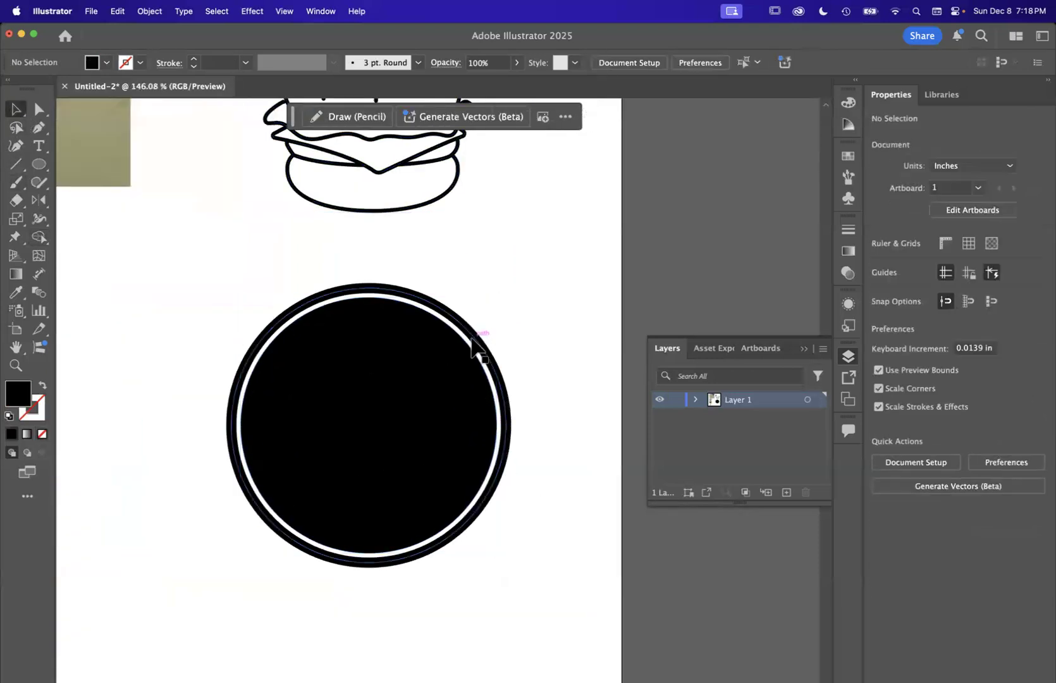
left_click(474, 344)
left_click_drag(511, 282, 535, 265)
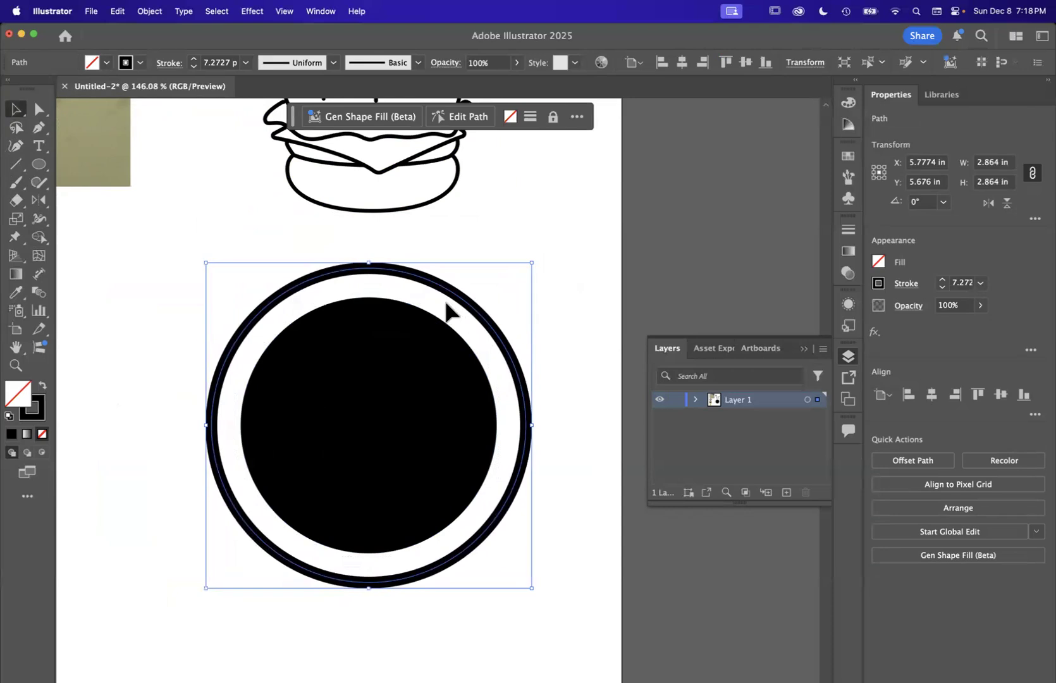
left_click(520, 246)
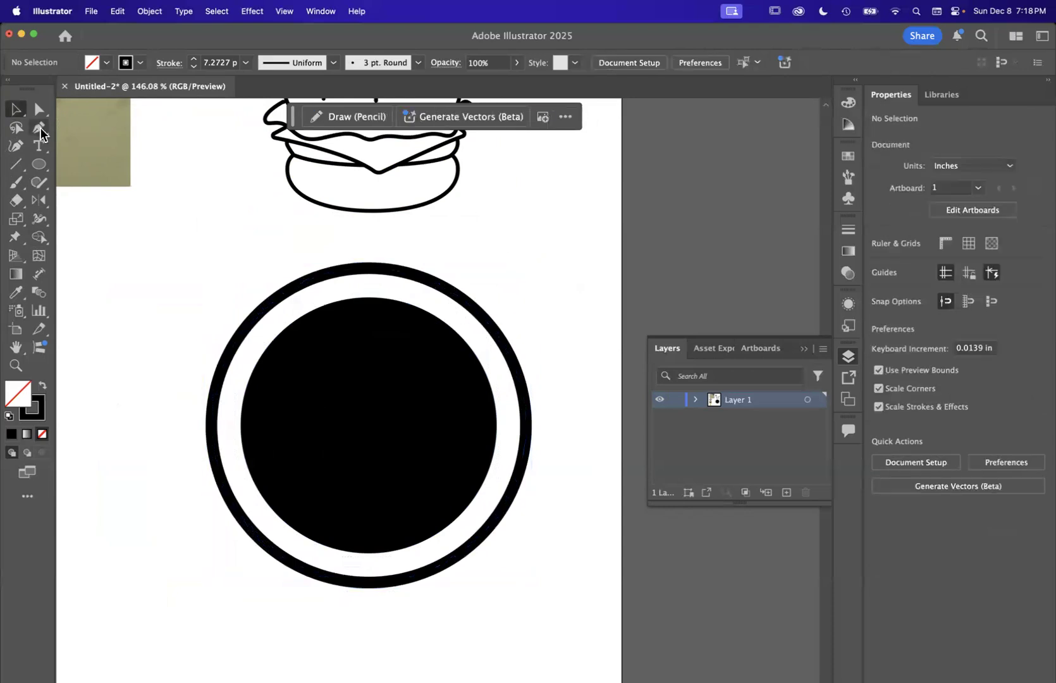
Draw a vertical line about 0.77 in long with the Pen tool, crossing the top of the ring into the black circle.
left_click(40, 131)
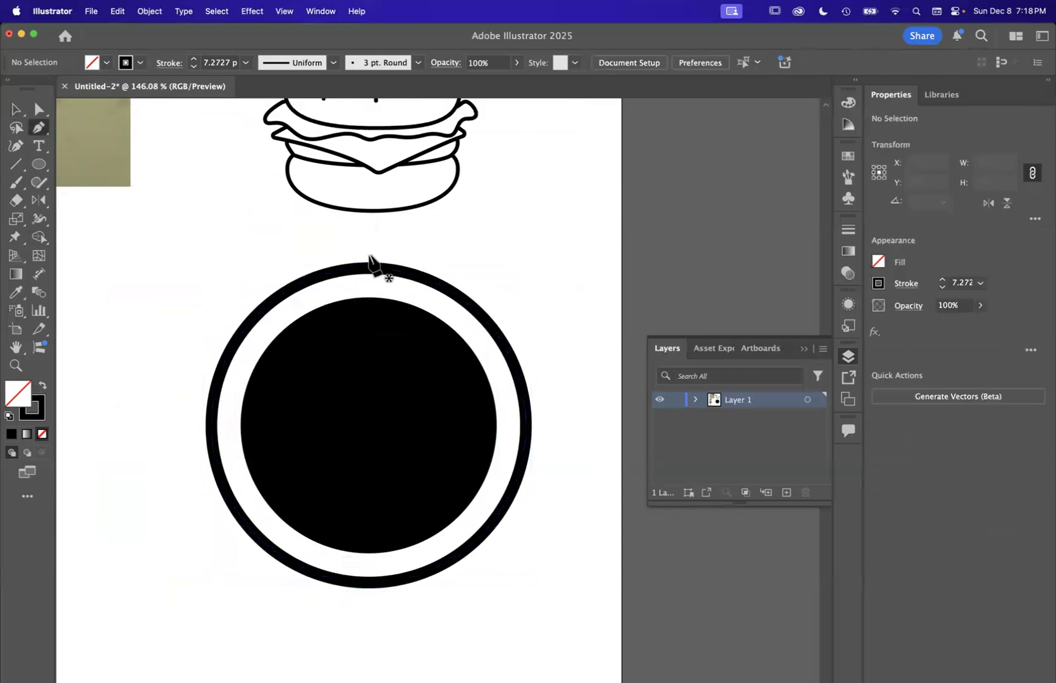
left_click(368, 322)
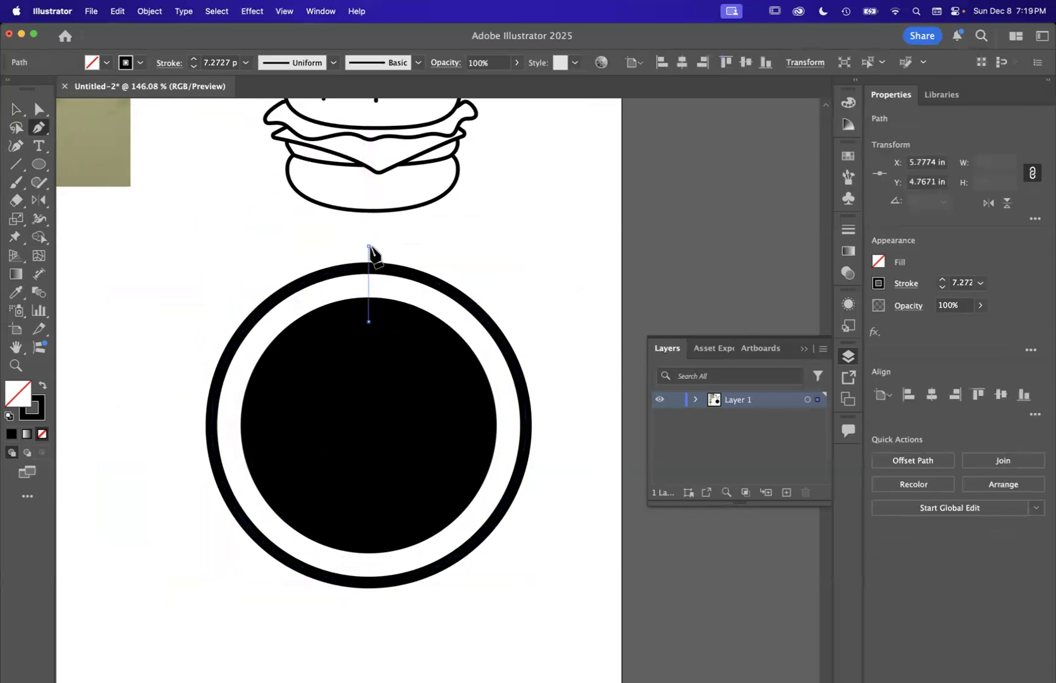
left_click(369, 246)
left_click(16, 110)
left_click(279, 279)
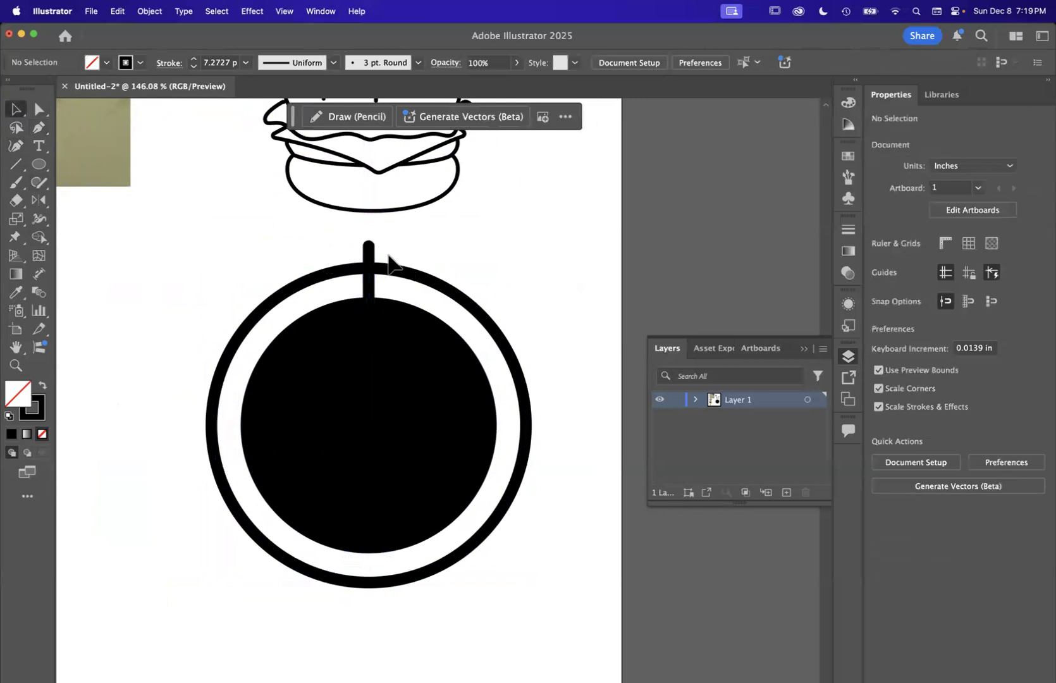
Create a copy of the vertical line rotated 10° about the black circle's centre.
left_click(372, 278)
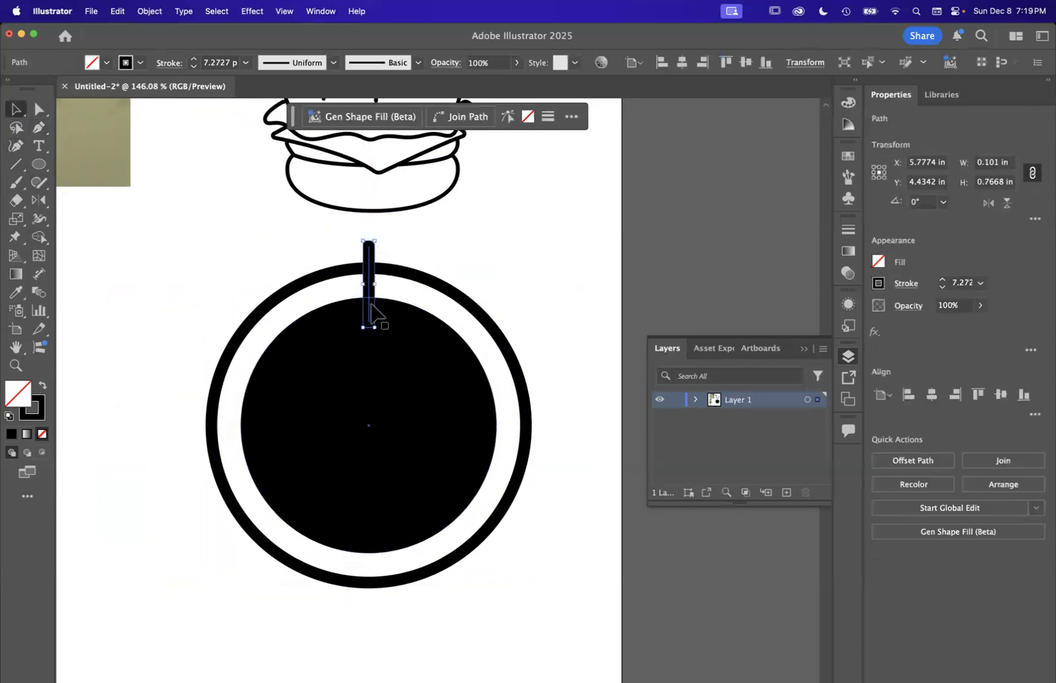
left_click(38, 200)
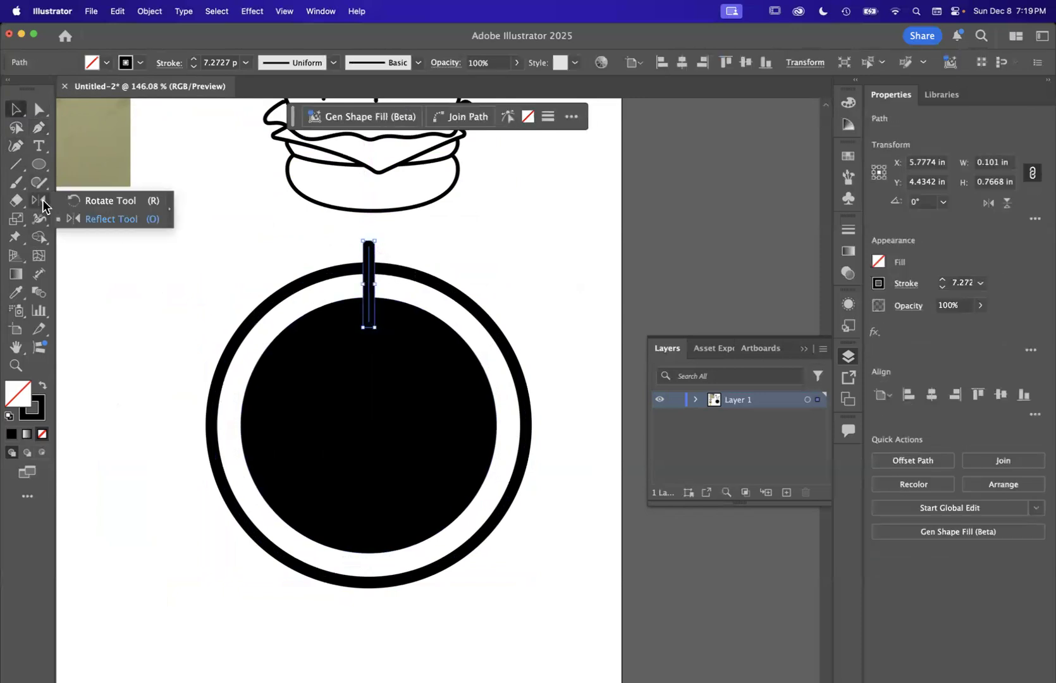
left_click(100, 200)
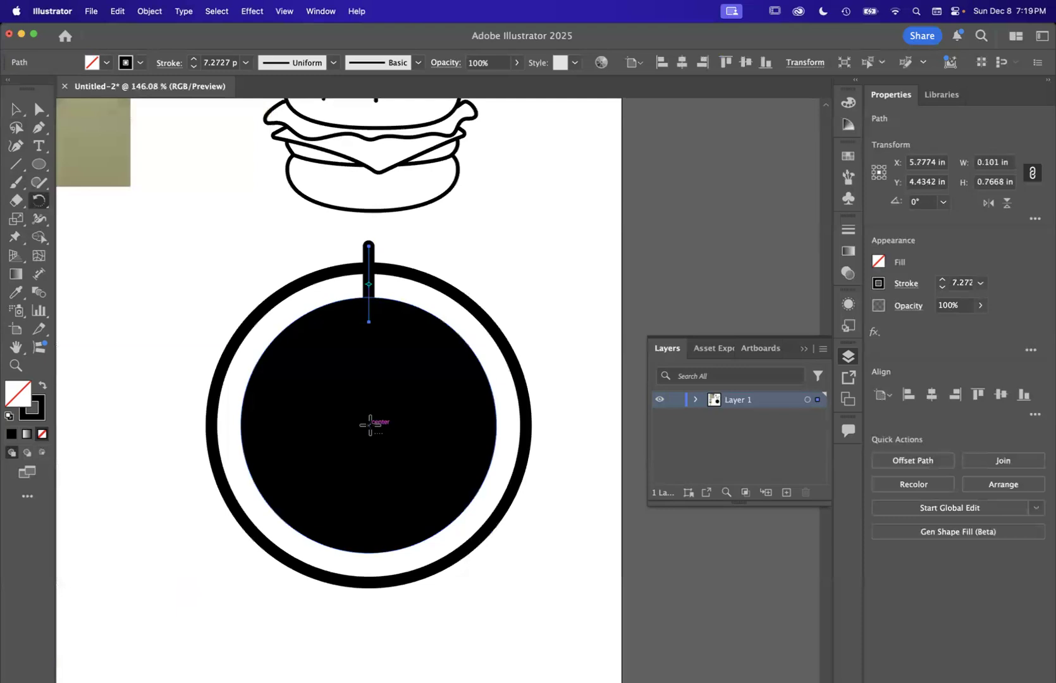
left_click(370, 424, "alt")
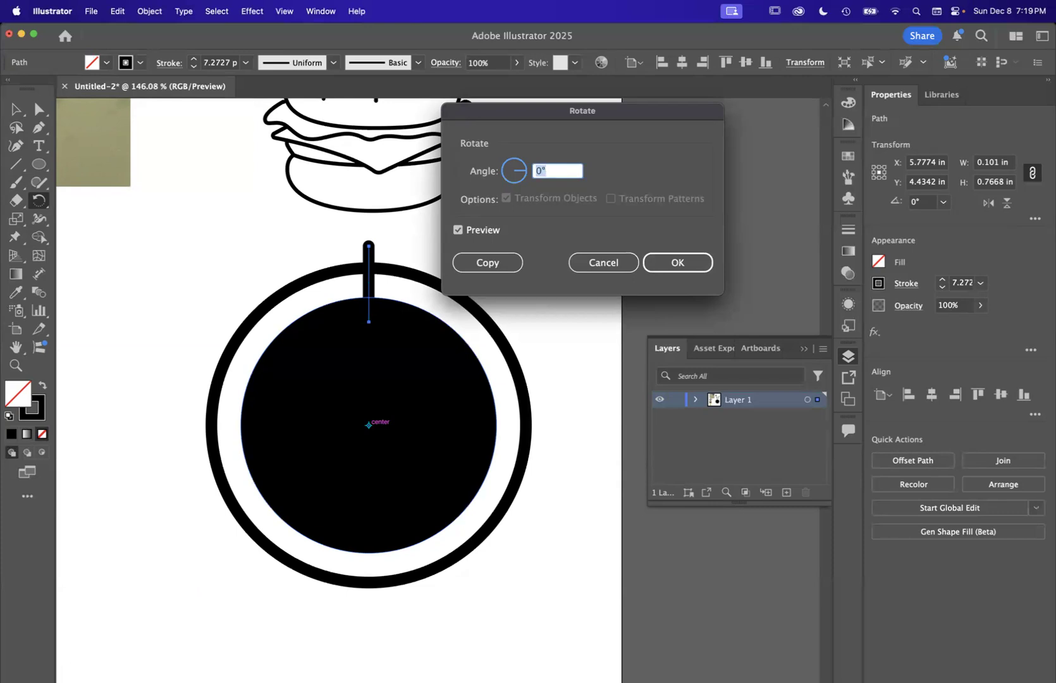
left_click(488, 263)
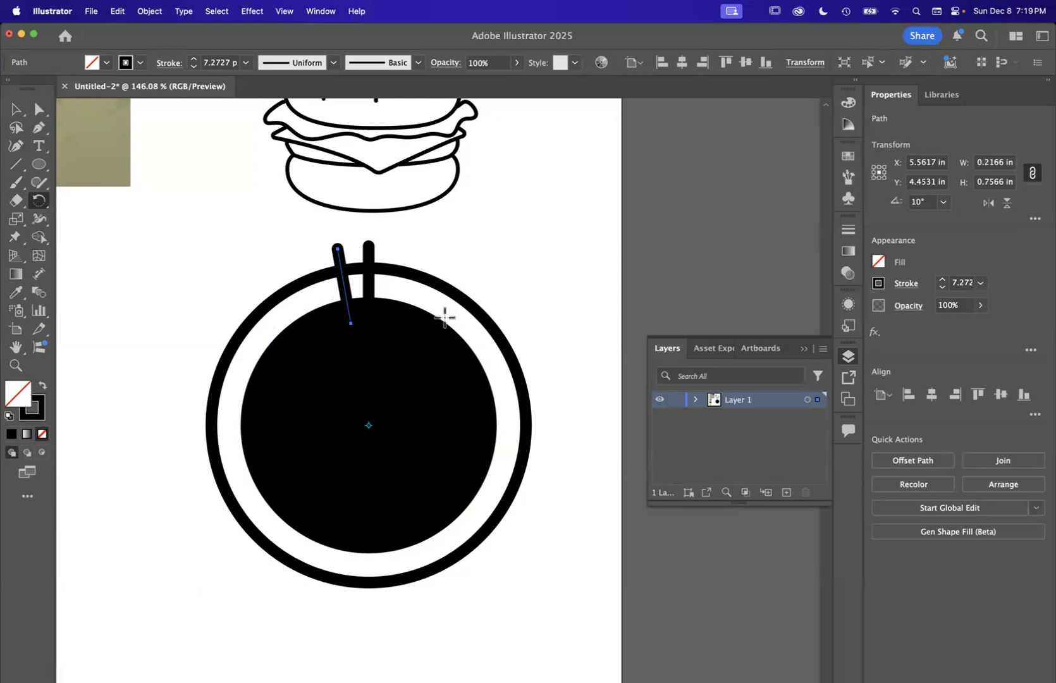
Repeat the 10° rotated copy of the line around the black circle's centre until the radiating lines complete the full ring.
key("super+d")
key("super+d")
key("super+d")
key("super+d")
key("super+d")
key("super+d")
key("super+d")
key("super+d")
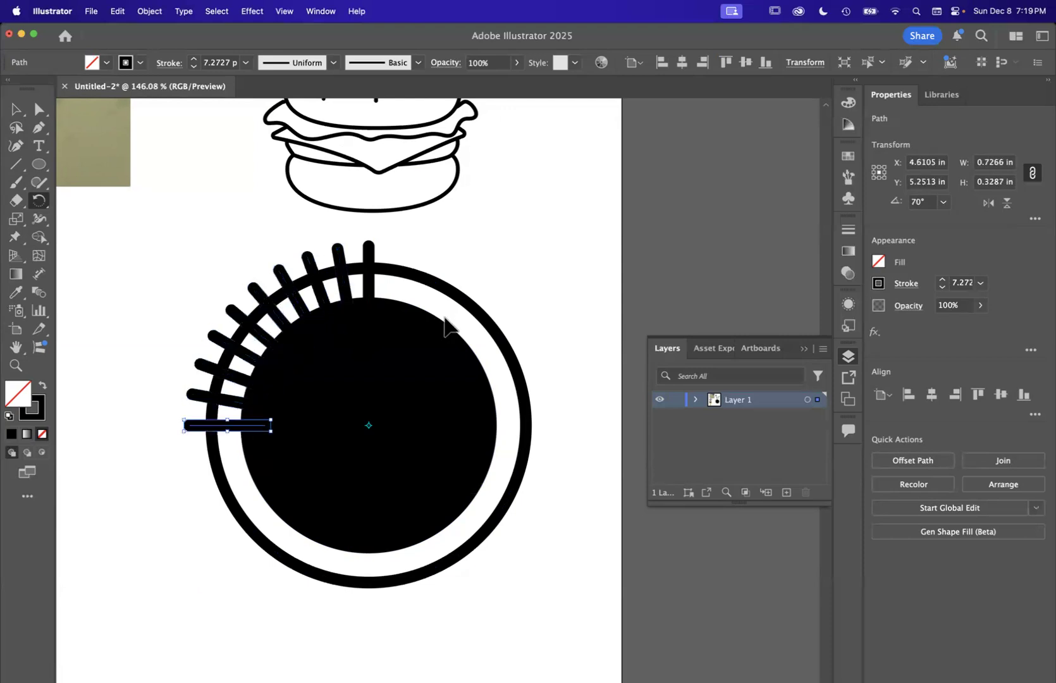
key("super+d")
key("super+d")
key("super+d")
key("super+d")
key("super+d")
key("super+d")
key("super+d")
key("super+d")
key("super+d")
key("super+d")
key("super+d")
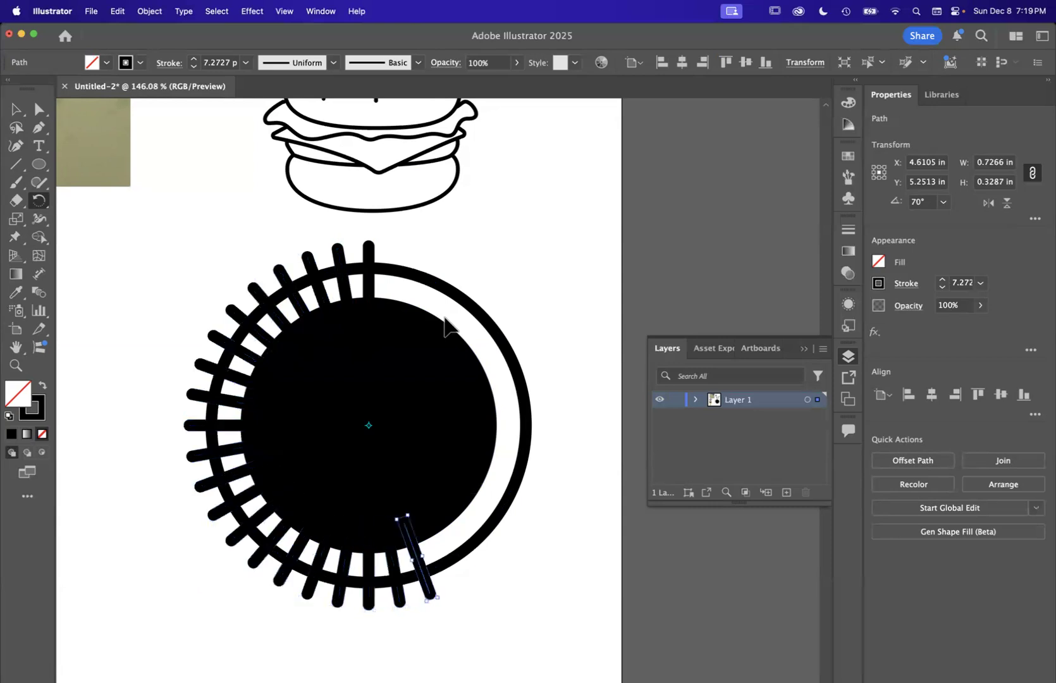
key("super+d")
key("super+d")
key("super+d")
key("super+d")
key("super+d")
key("super+d")
key("super+d")
key("super+d")
key("super+d")
key("super+d")
key("super+d")
key("super+d")
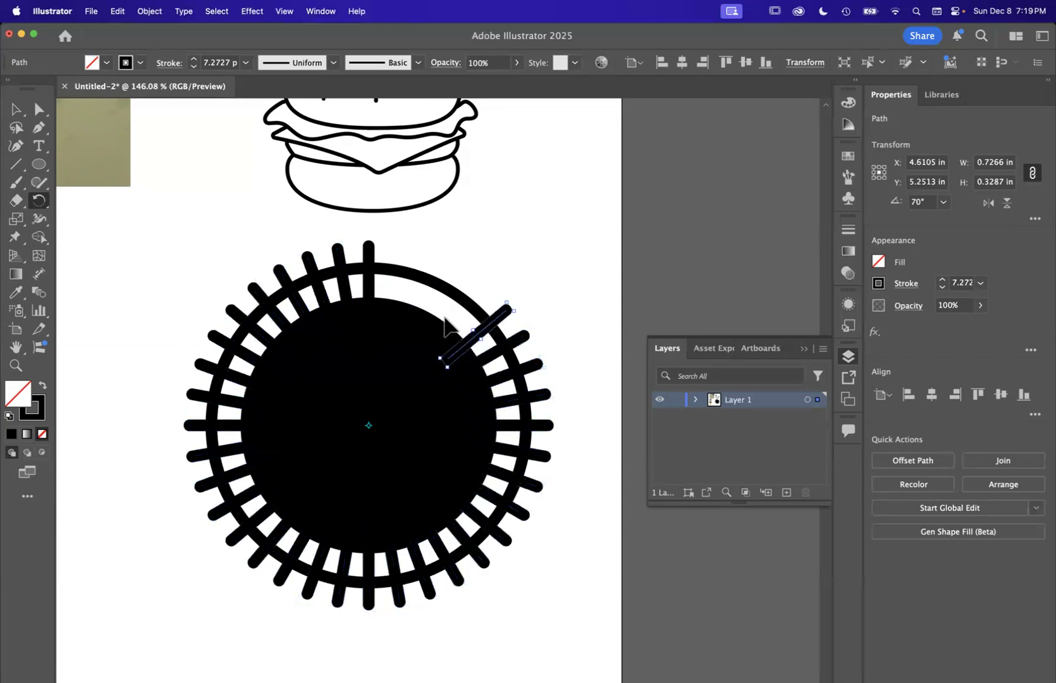
key("super+d")
key("super+d")
key("super+d")
key("super+d")
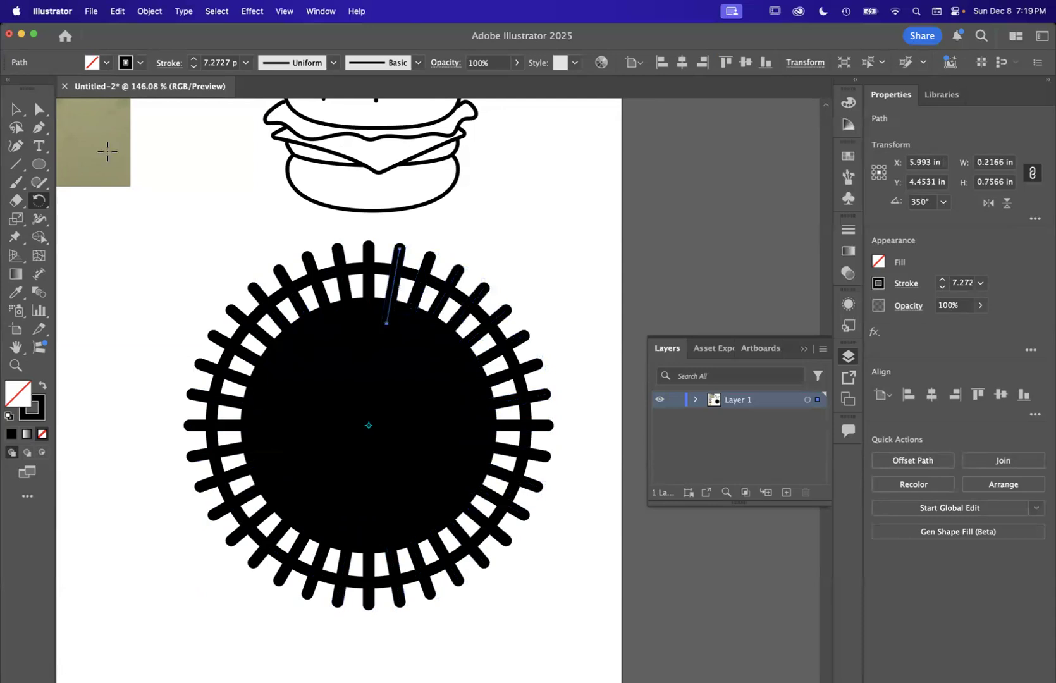
Select the whole circular badge and trim off every radiating line end that extends outside the outer ring with the Shape Builder tool.
left_click(16, 109)
scroll(349, 394, "down", 3)
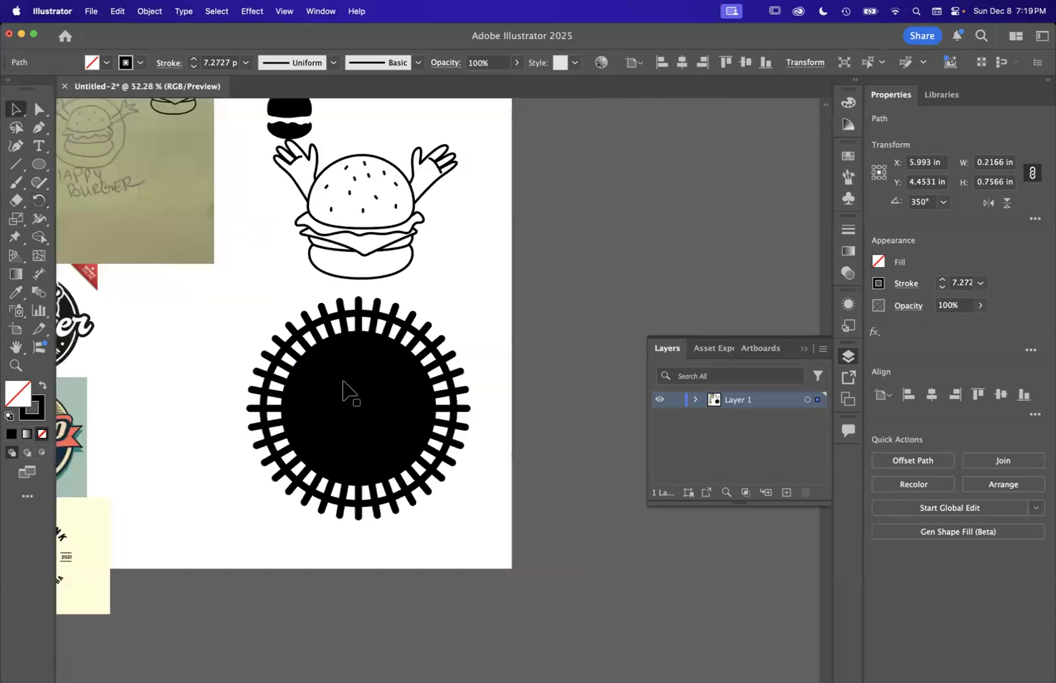
scroll(425, 472, "up", 4)
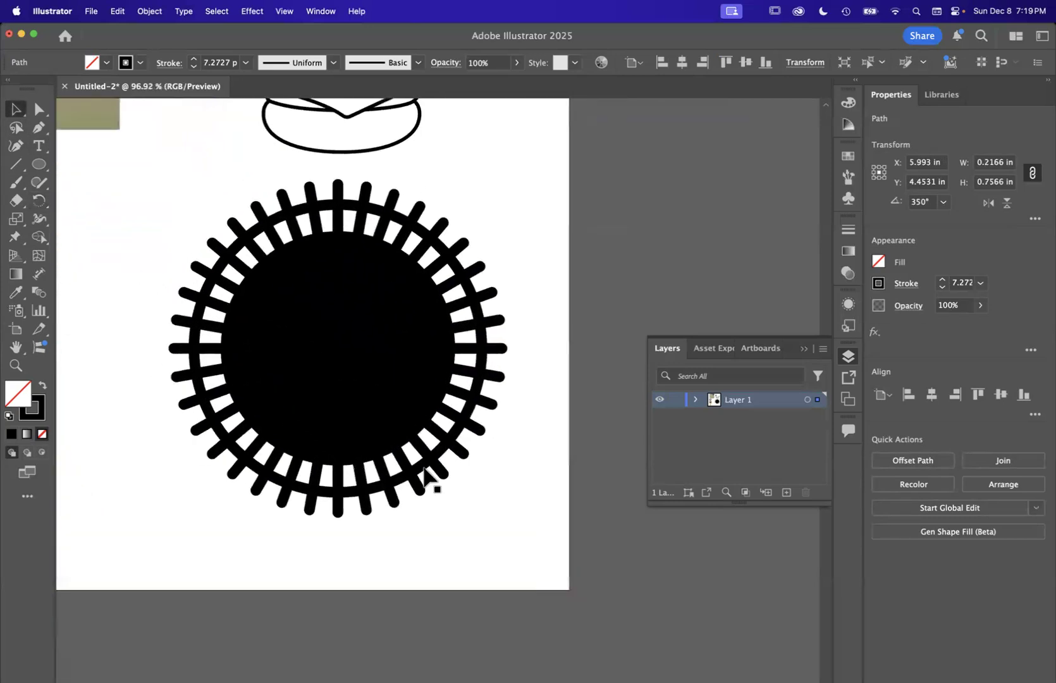
left_click_drag(544, 560, 160, 243)
left_click_drag(39, 241, 103, 246)
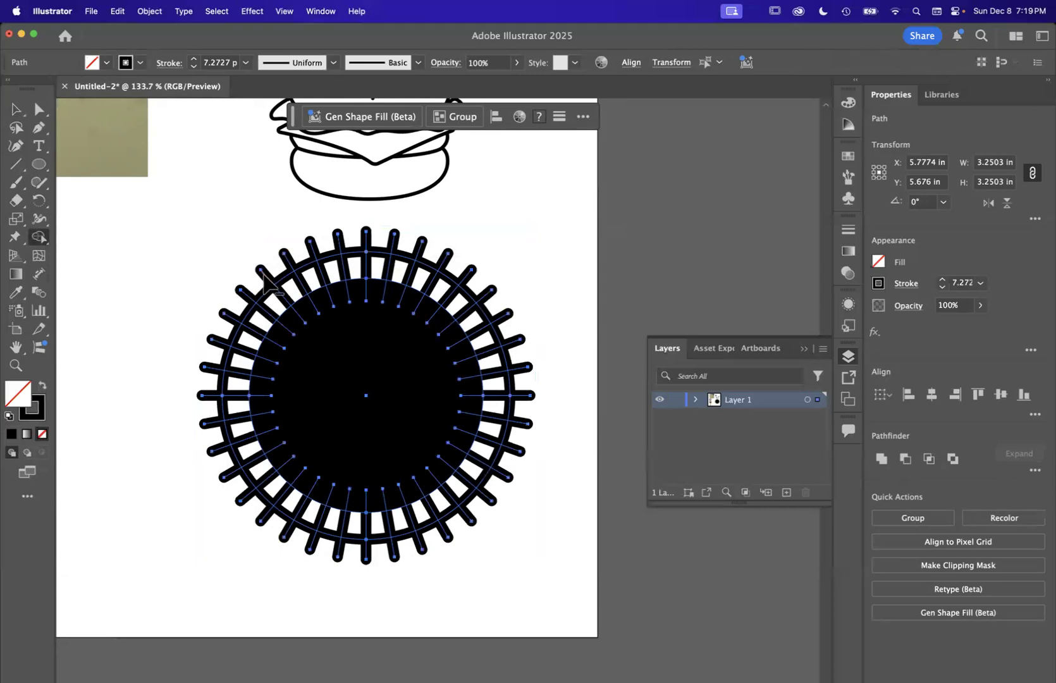
left_click_drag(389, 237, 422, 246)
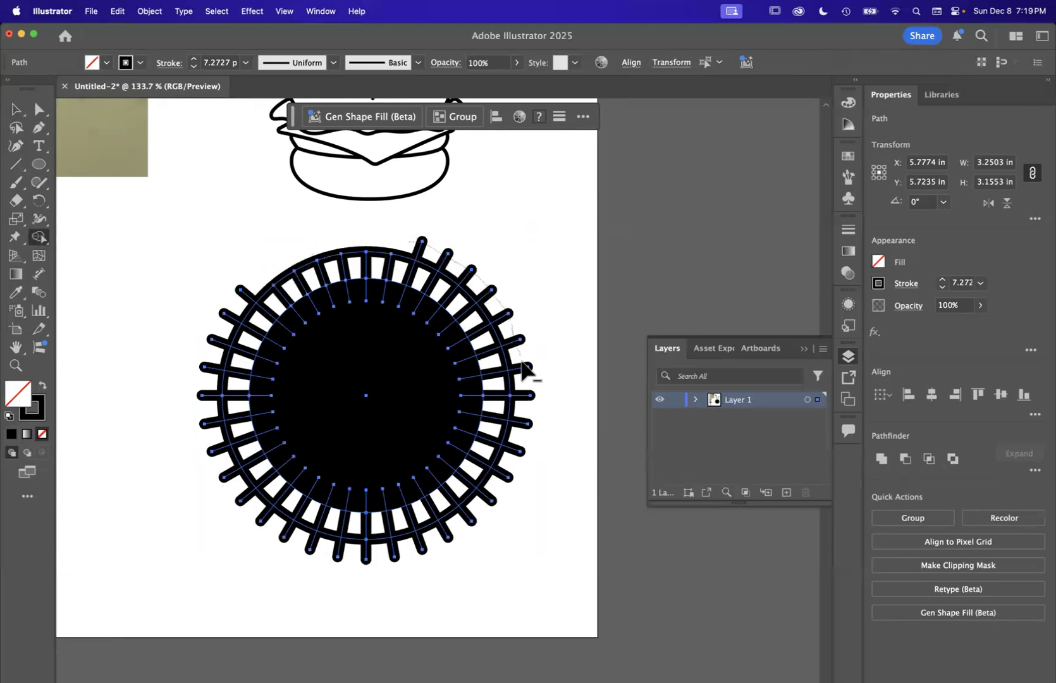
left_click_drag(530, 440, 530, 440)
left_click_drag(524, 397, 516, 451)
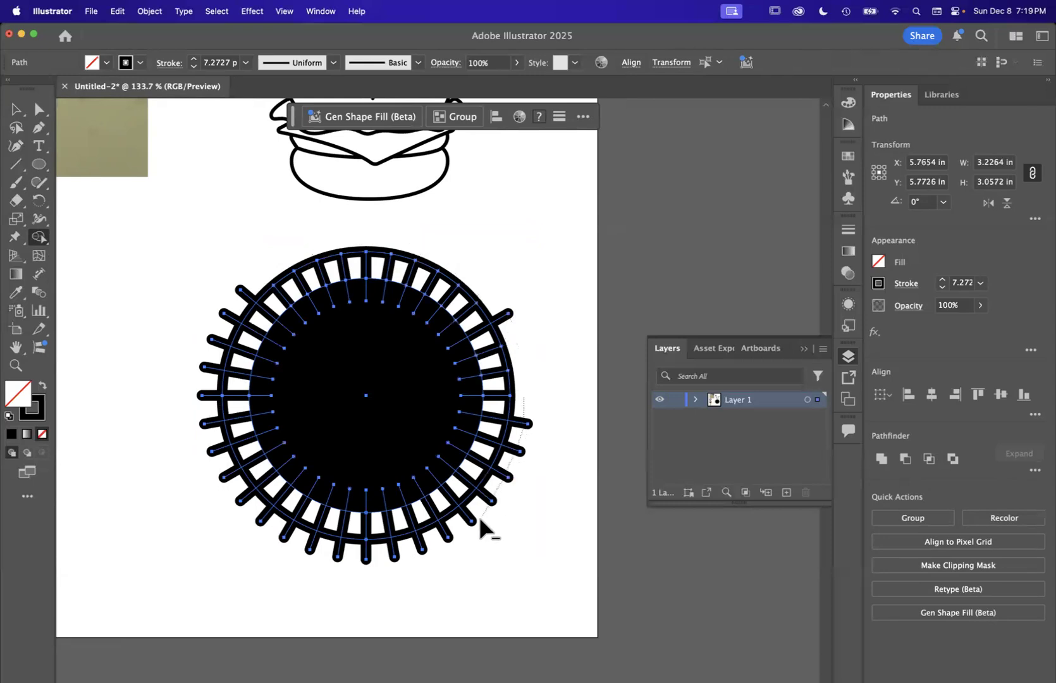
left_click_drag(481, 521, 482, 522)
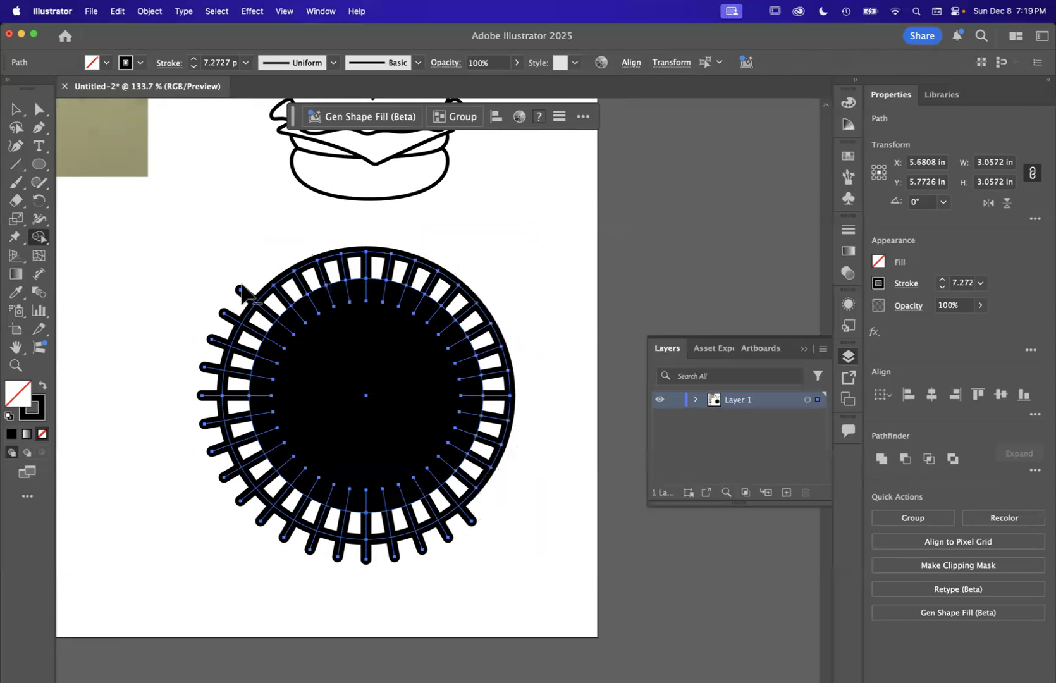
left_click_drag(208, 412, 210, 434)
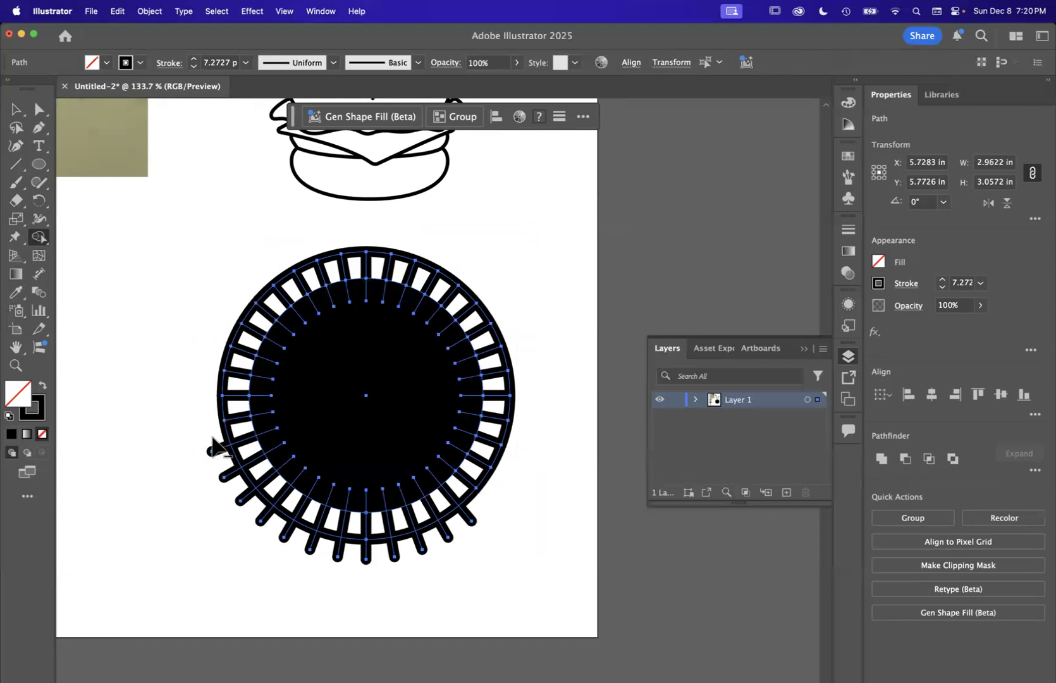
mouse_move(414, 553)
left_mouse_down()
mouse_move(440, 541)
mouse_move(506, 503)
left_mouse_up()
left_click(223, 474, "alt")
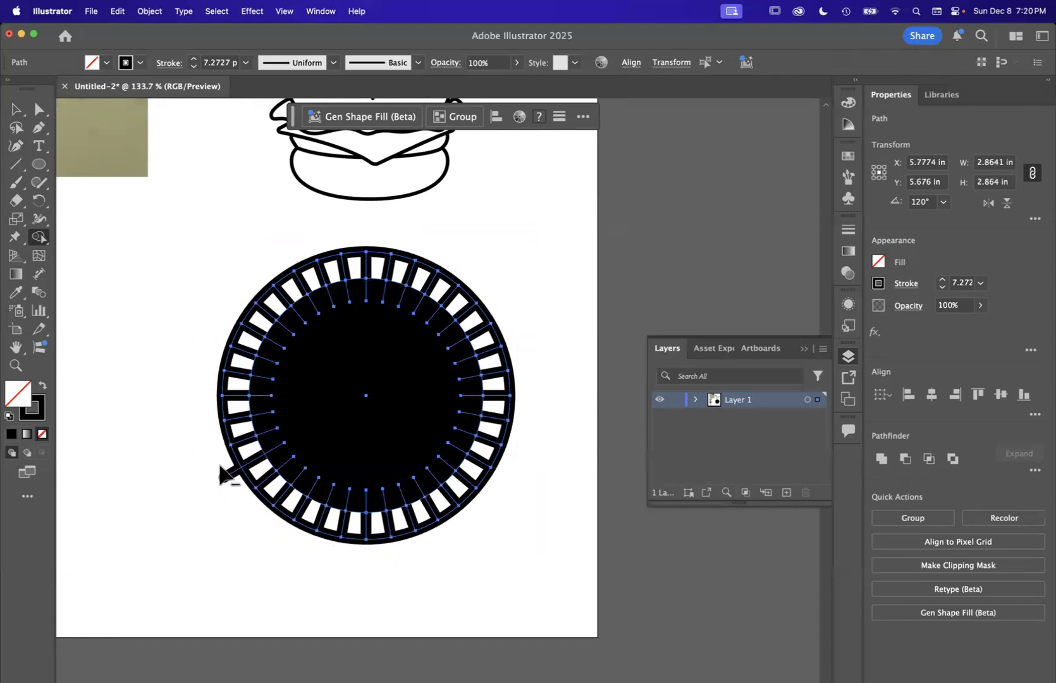
left_click(16, 109)
left_click(131, 243)
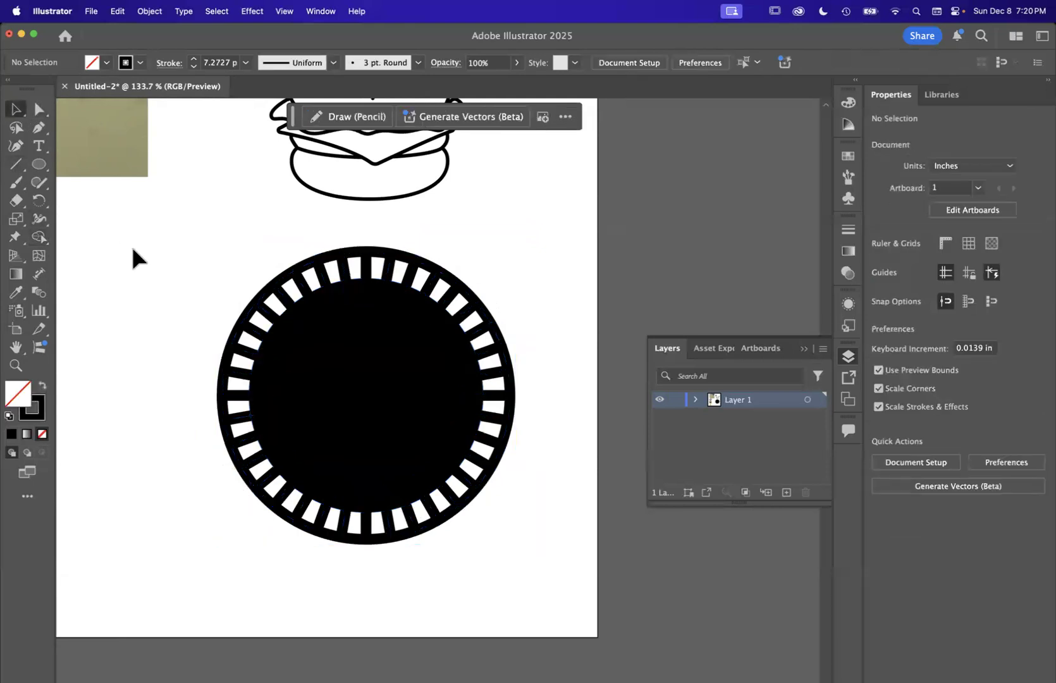
scroll(130, 243, "down", 5)
scroll(133, 249, "left", 3)
scroll(266, 282, "up", 5)
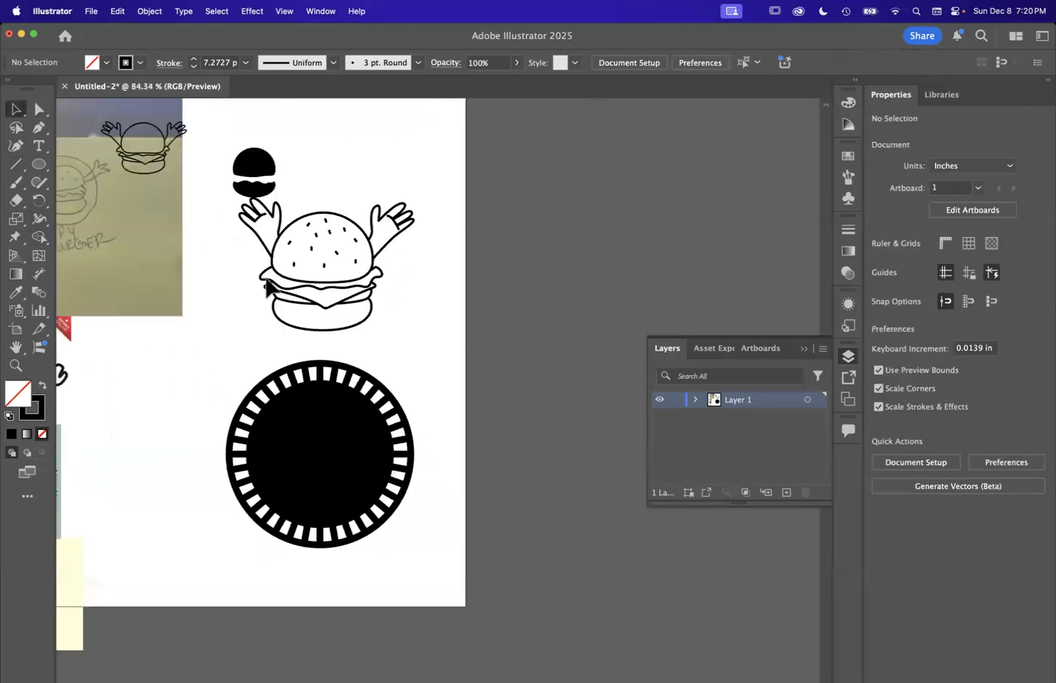
scroll(266, 286, "up", 2)
scroll(269, 290, "down", 4)
scroll(274, 296, "left", 2)
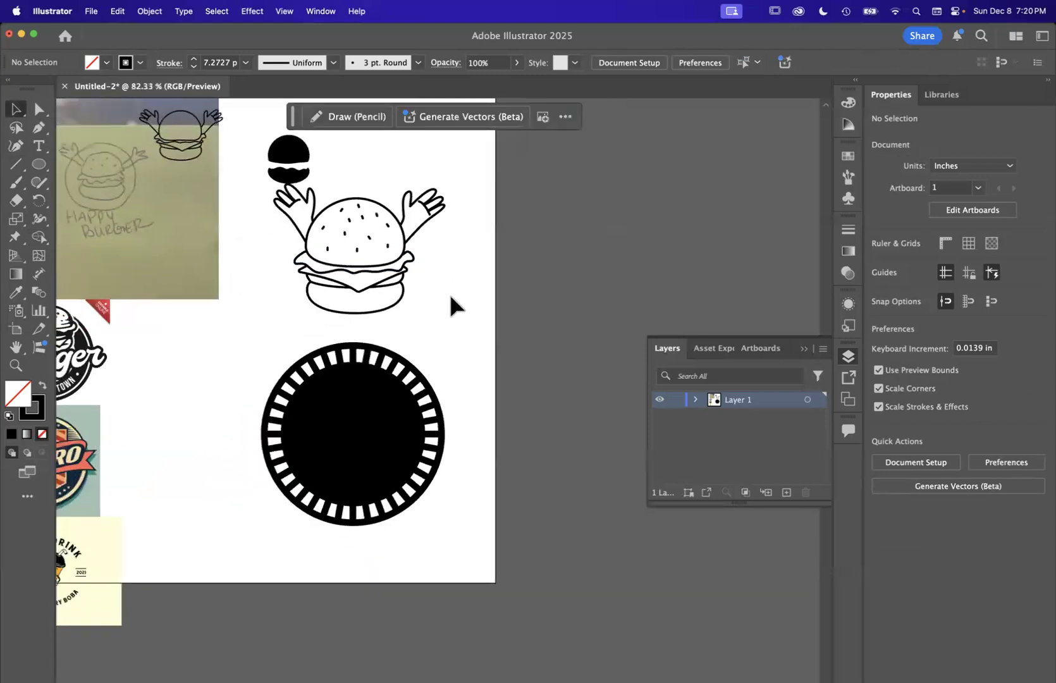
left_click_drag(231, 339, 472, 569)
left_click(459, 298)
Select the burger character's outlines and set their stroke weight to 3 pt.
left_click(275, 208)
scroll(364, 219, "up", 5)
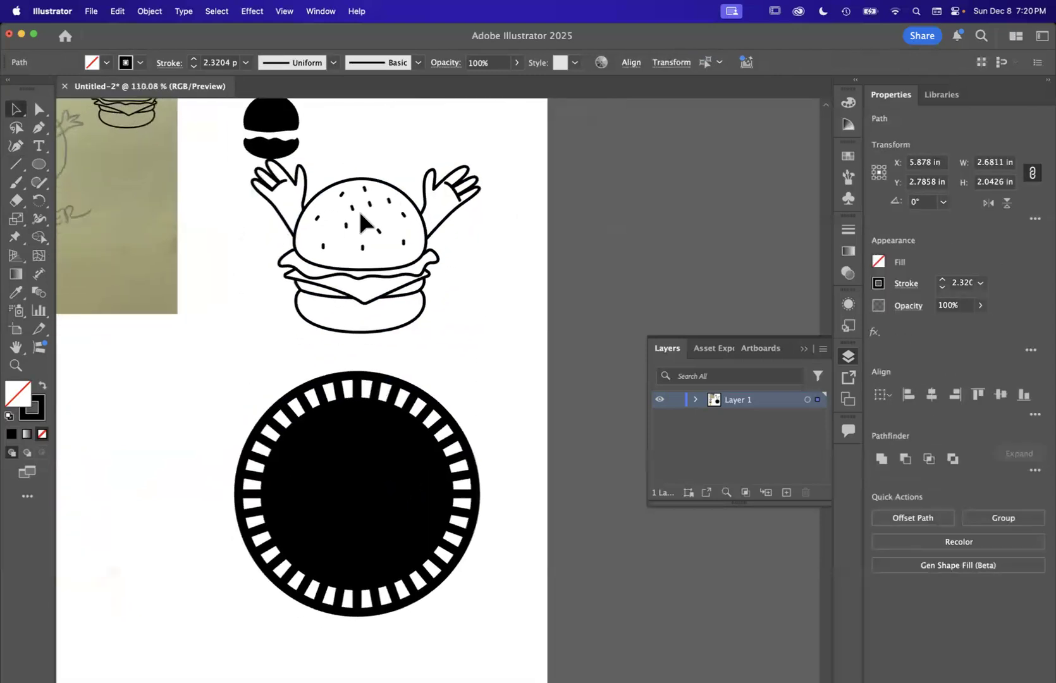
scroll(362, 219, "down", 3)
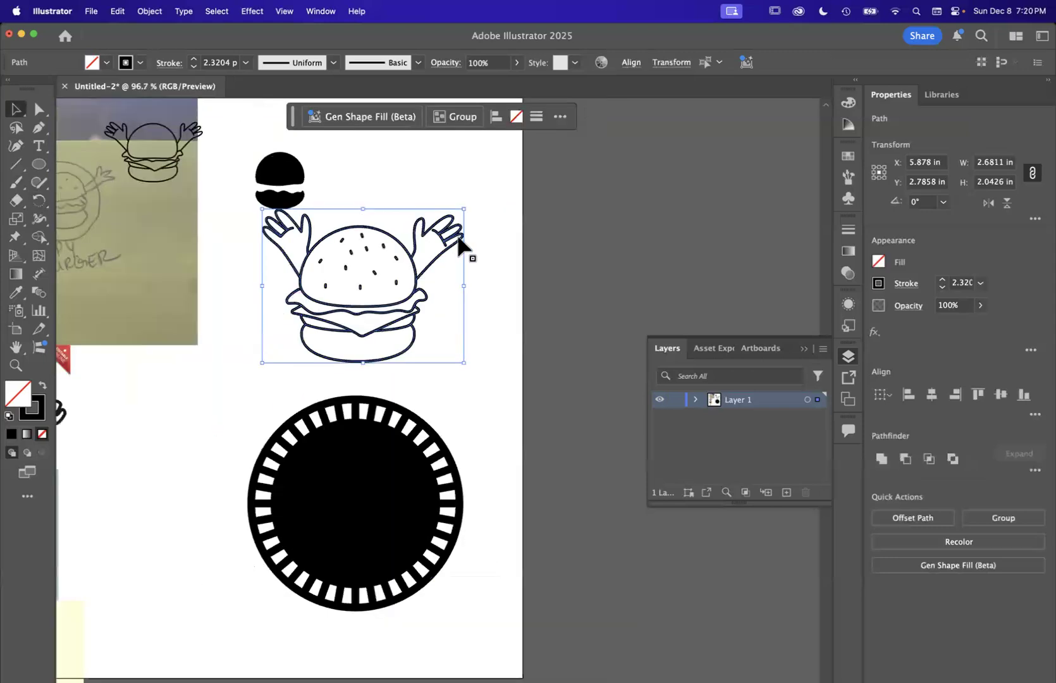
scroll(459, 240, "up", 2)
right_click(332, 251)
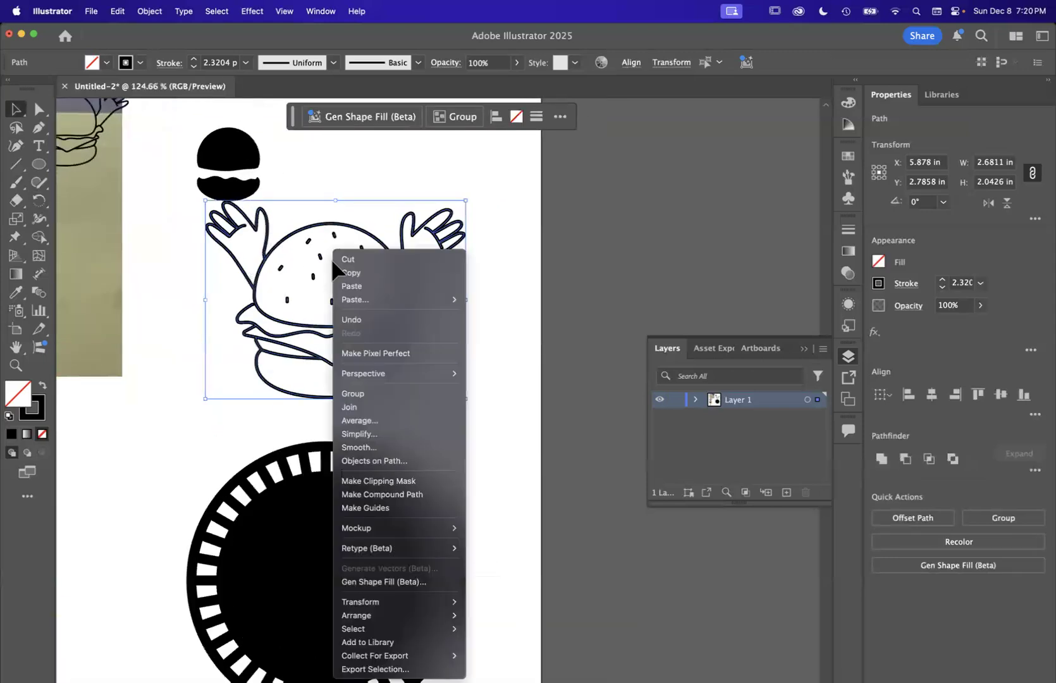
left_click(113, 487)
left_click(194, 59)
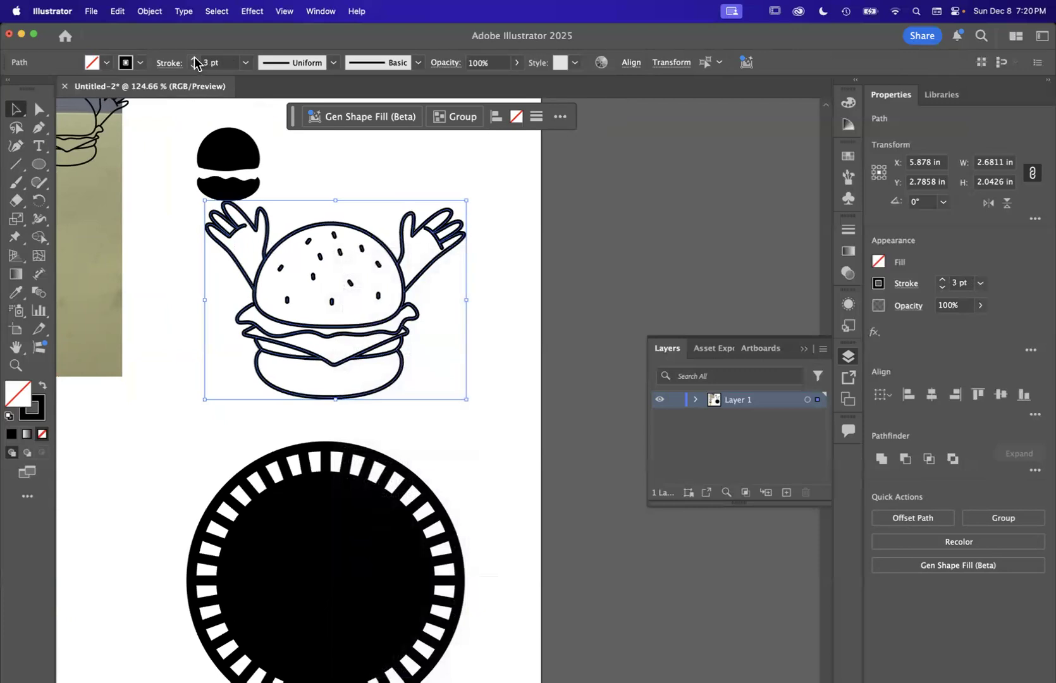
left_click(563, 364)
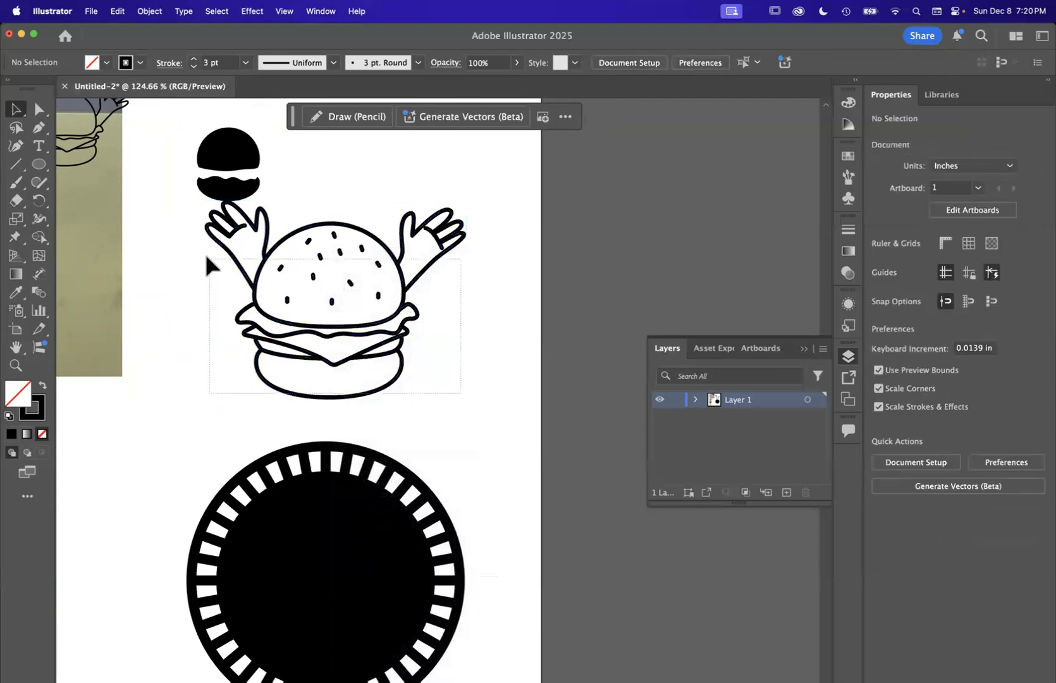
Select all the burger outlines and thin the middle of the top bun's lower edge with the Width tool.
left_click_drag(205, 255, 186, 232)
scroll(186, 233, "down", 1)
scroll(186, 232, "up", 1)
scroll(333, 260, "up", 2)
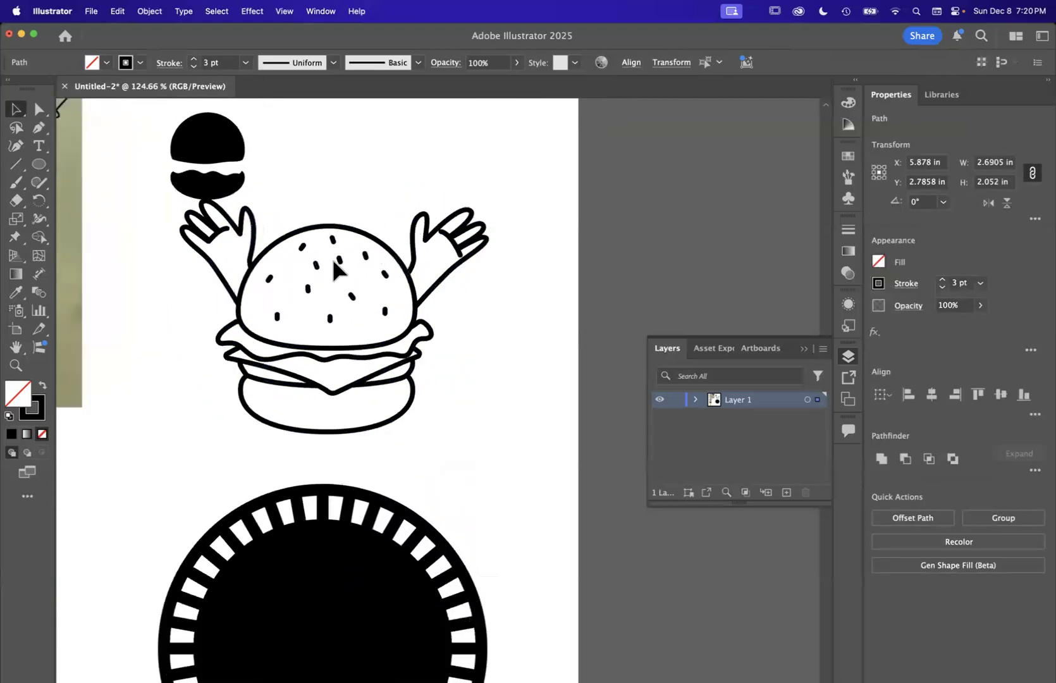
scroll(333, 269, "up", 2)
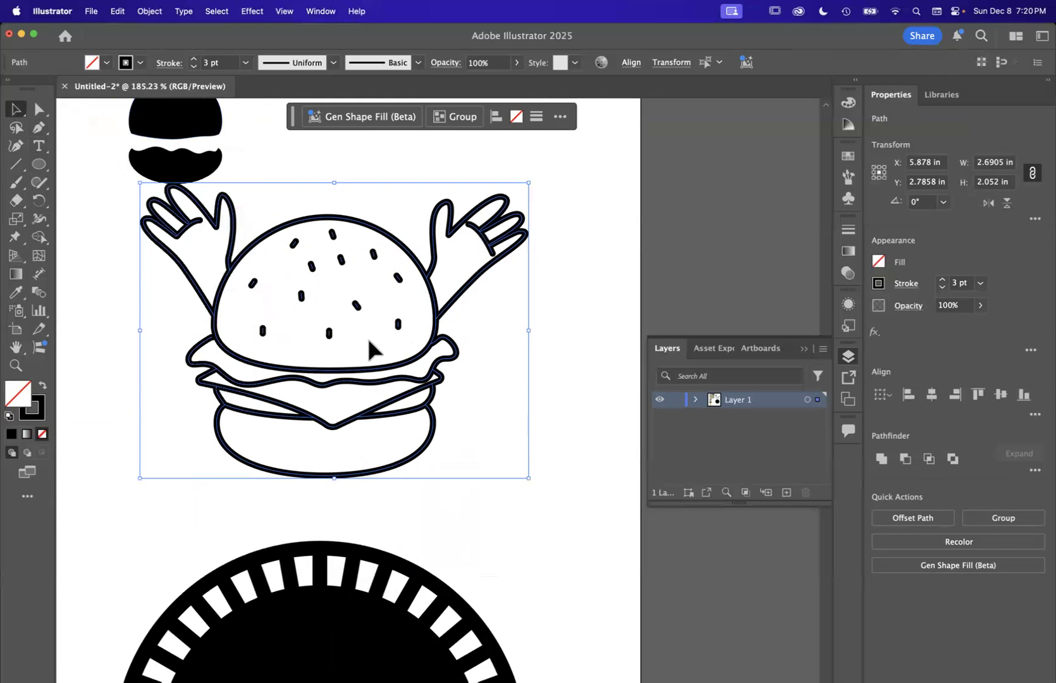
scroll(374, 347, "down", 4)
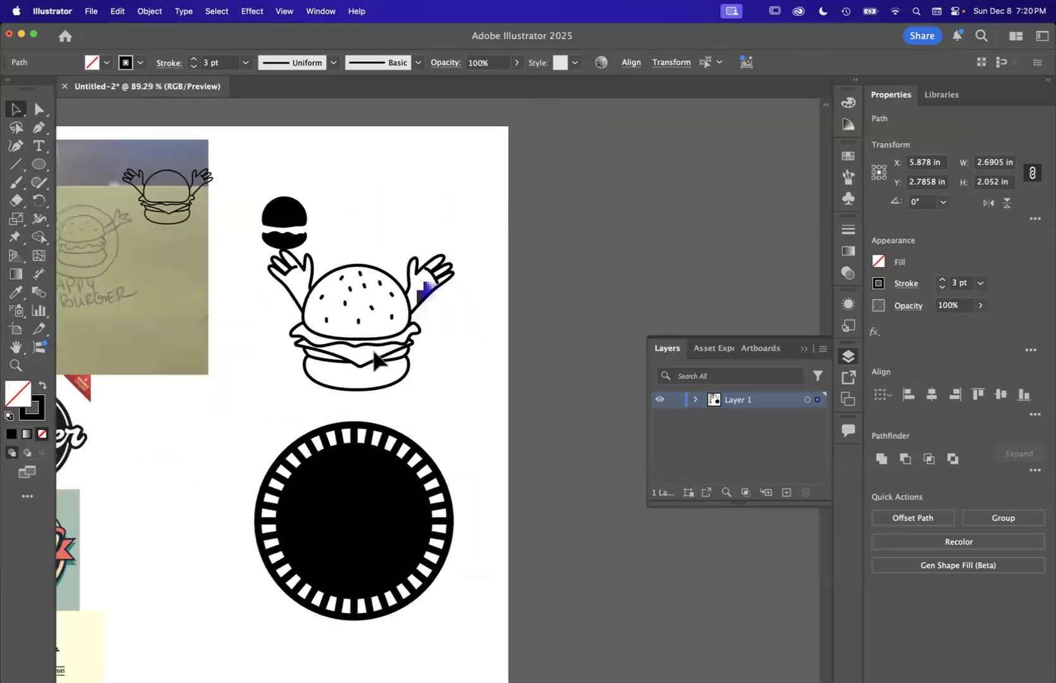
scroll(374, 360, "up", 4)
scroll(373, 360, "up", 2)
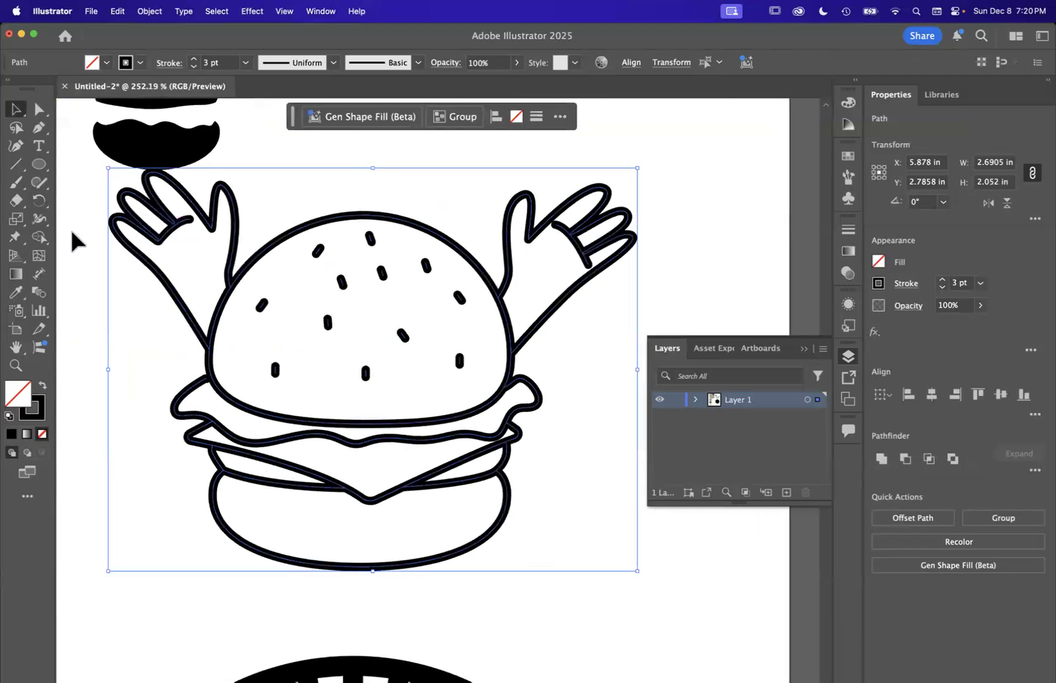
left_click(38, 222)
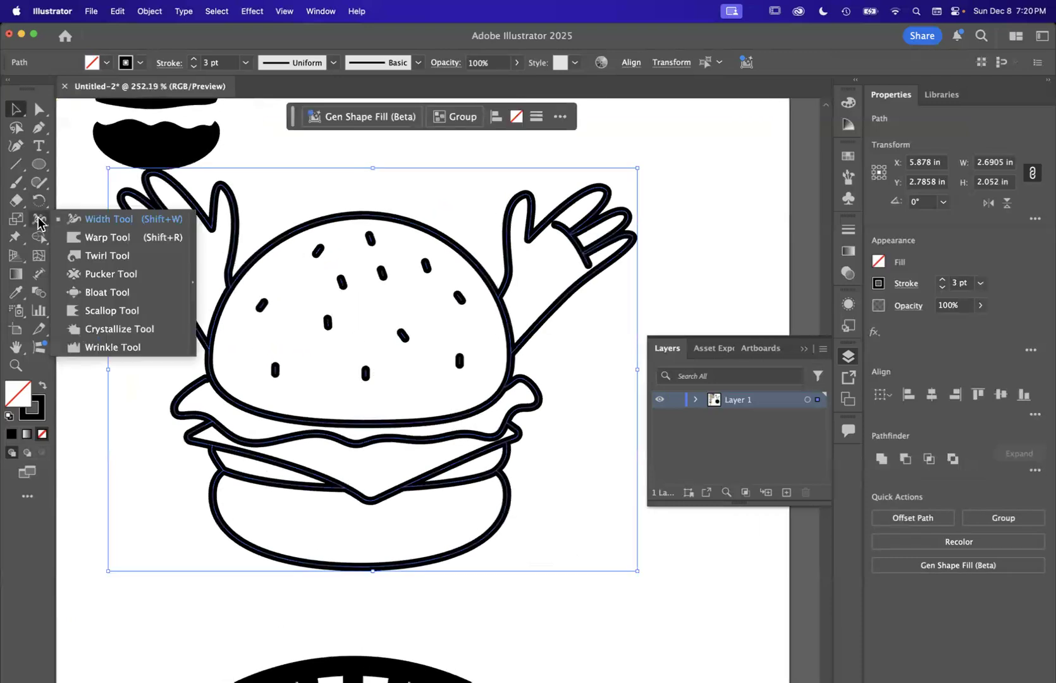
left_click(84, 222)
scroll(353, 455, "up", 2)
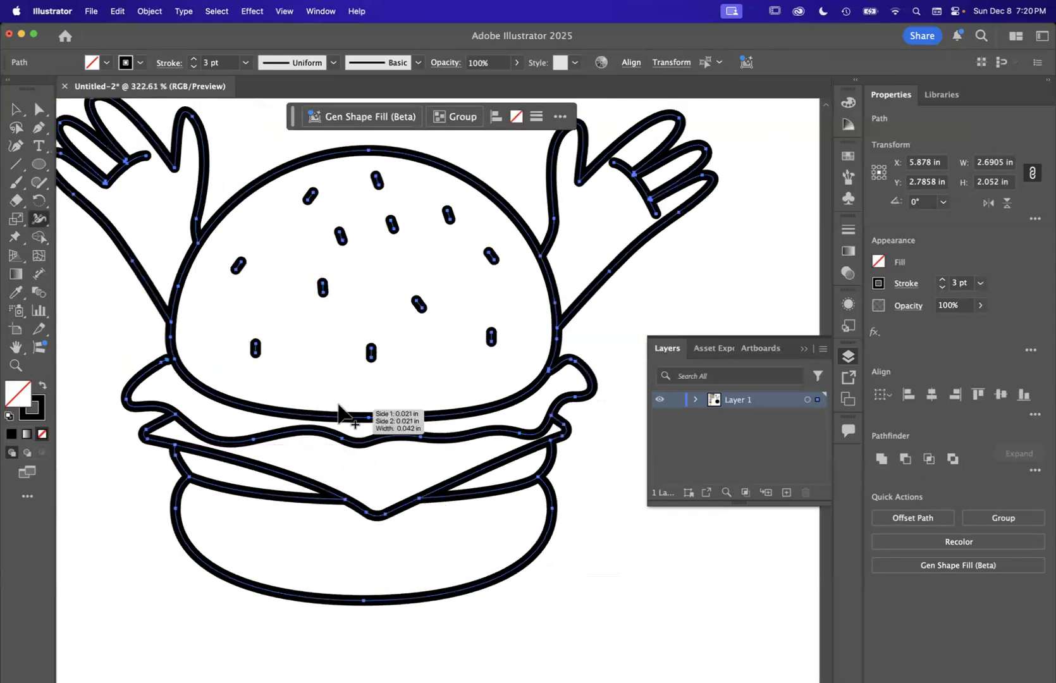
scroll(326, 387, "up", 1)
scroll(325, 387, "up", 2)
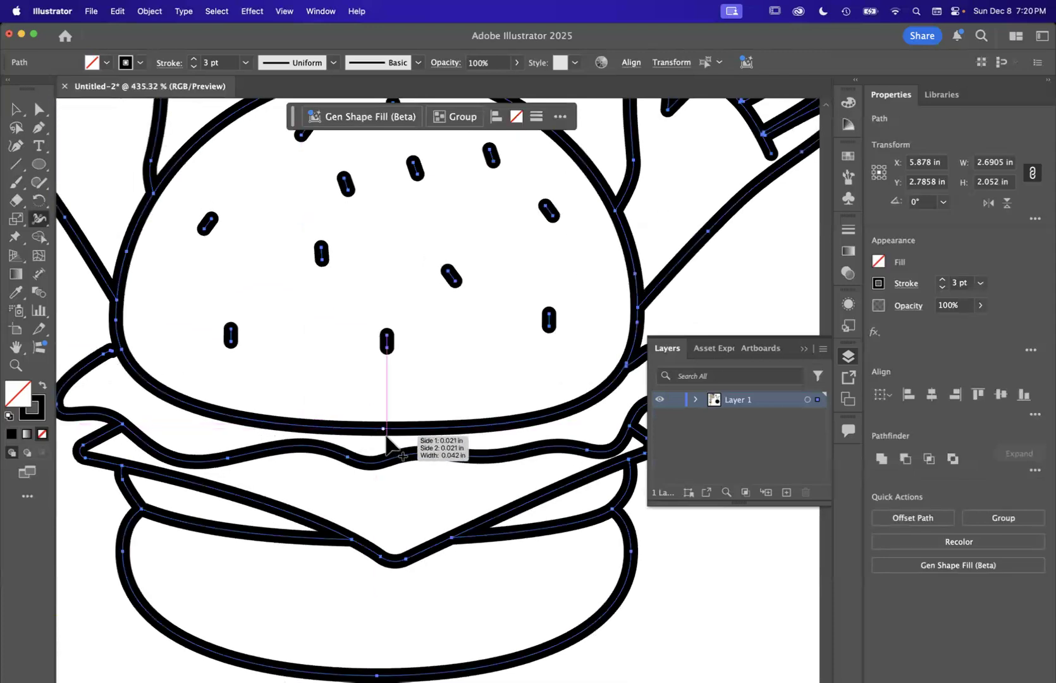
mouse_move(383, 428)
left_mouse_down()
mouse_move(387, 400)
mouse_move(389, 432)
mouse_move(380, 432)
left_mouse_up()
scroll(397, 432, "down", 2)
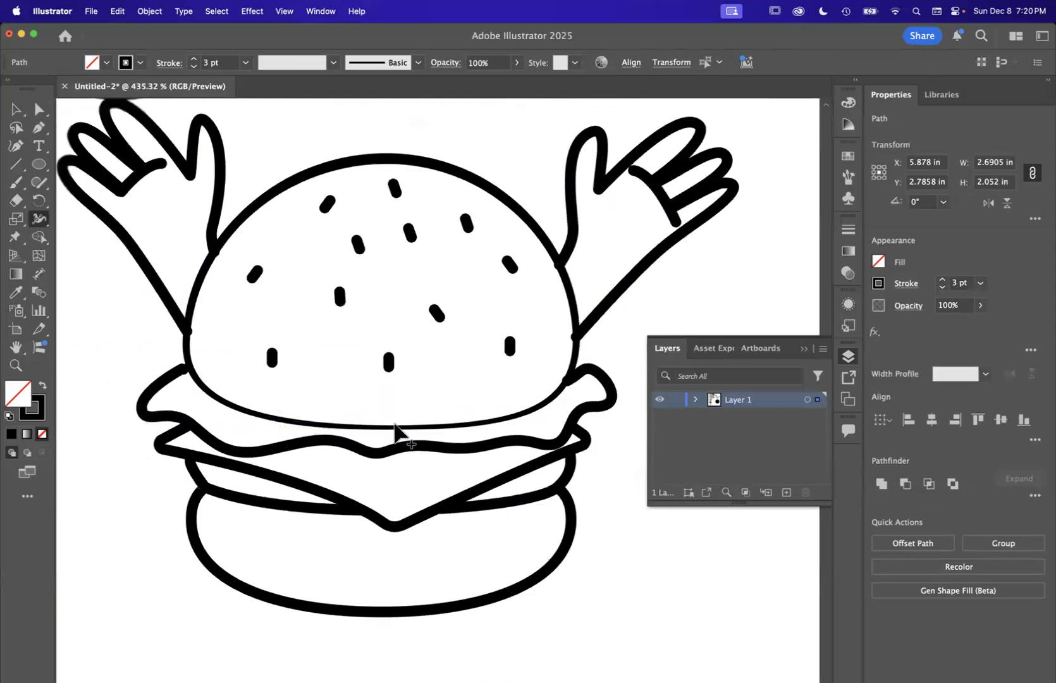
Thicken the top bun's outline near its lower right and lower left corners with the Width tool.
scroll(504, 400, "up", 3)
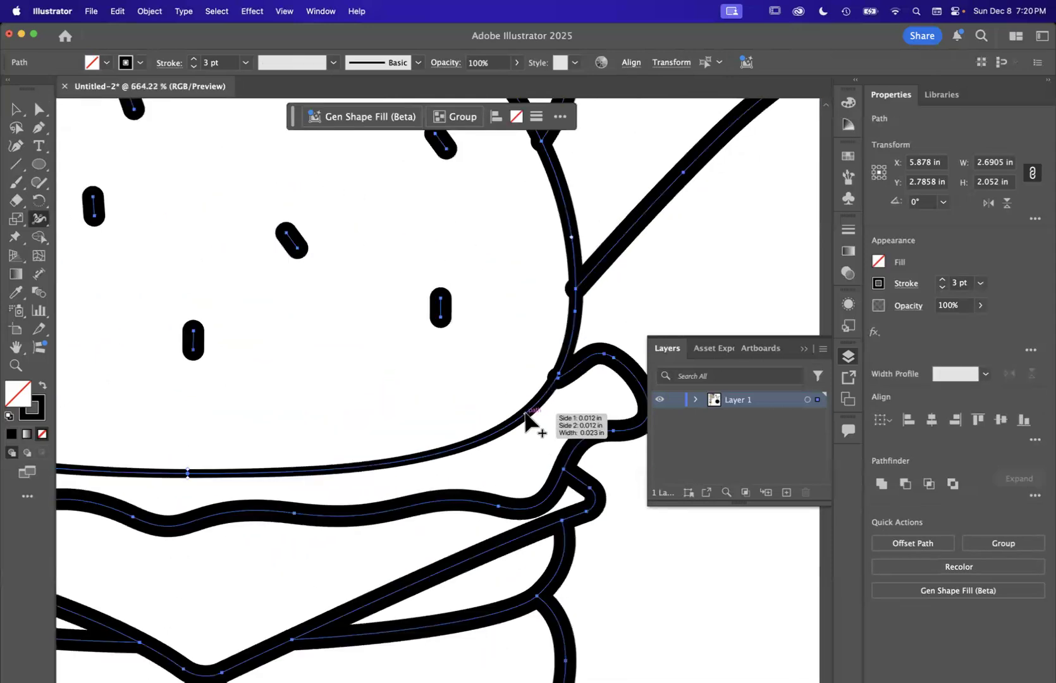
left_click_drag(530, 415, 532, 420)
scroll(533, 420, "left", 5)
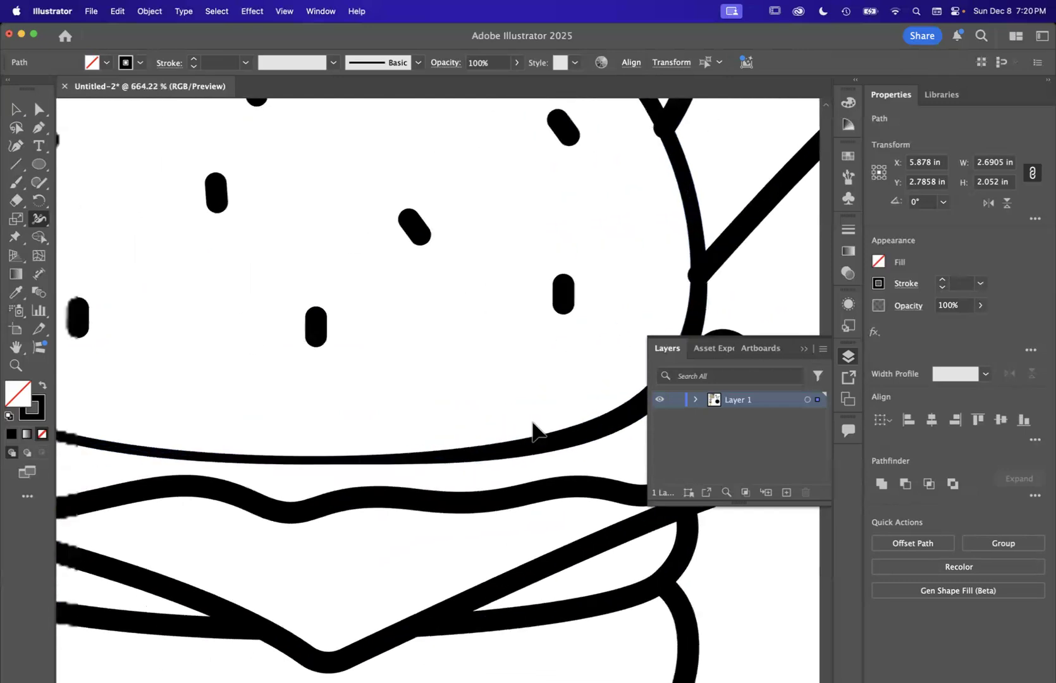
scroll(156, 372, "left", 5)
left_click_drag(309, 409, 320, 407)
Thin the middle of the cheese slice's right diagonal edge with the Width tool.
scroll(319, 408, "down", 10)
scroll(421, 452, "up", 3)
scroll(422, 453, "up", 8)
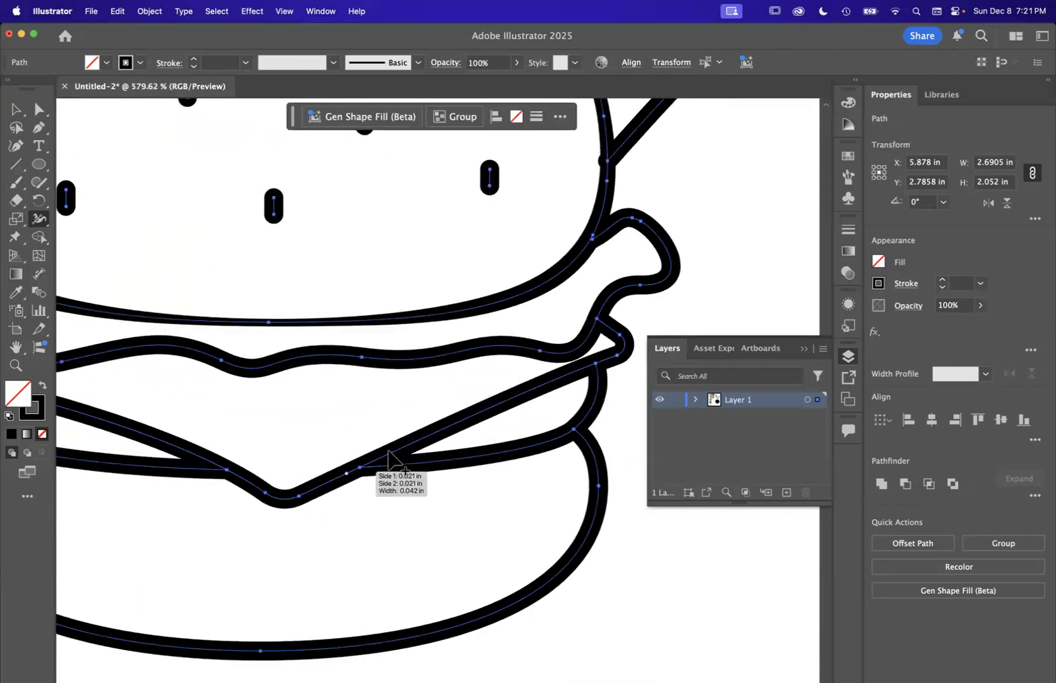
left_click_drag(452, 425, 465, 435)
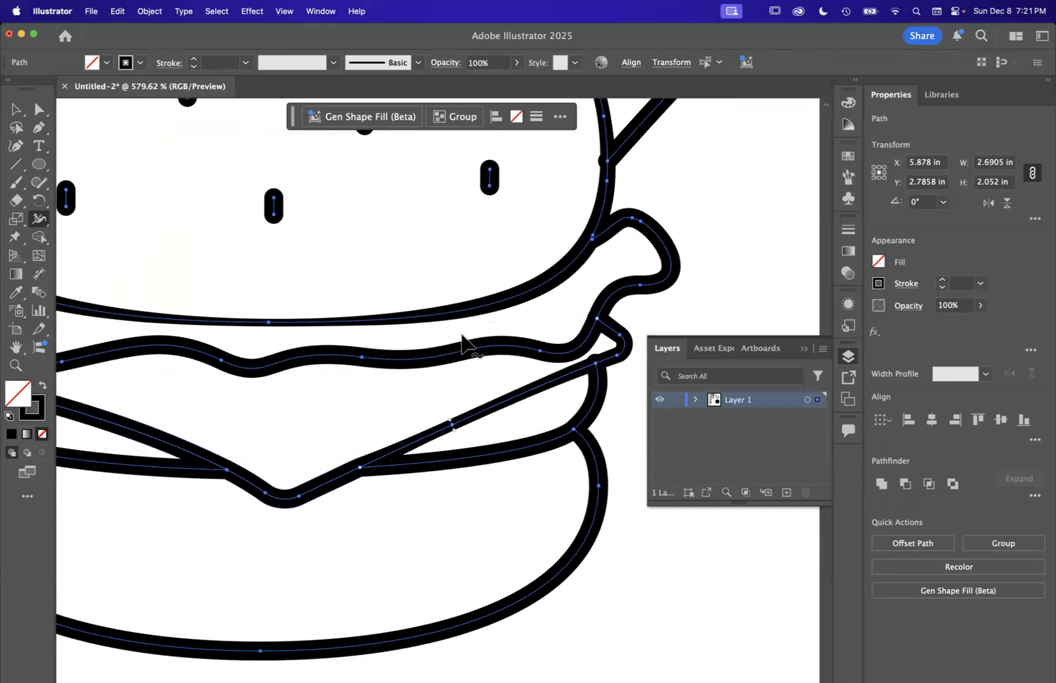
Thin several points along the lettuce's wavy lower edge with the Width tool and deselect the burger.
left_click_drag(475, 349, 479, 353)
scroll(472, 349, "left", 6)
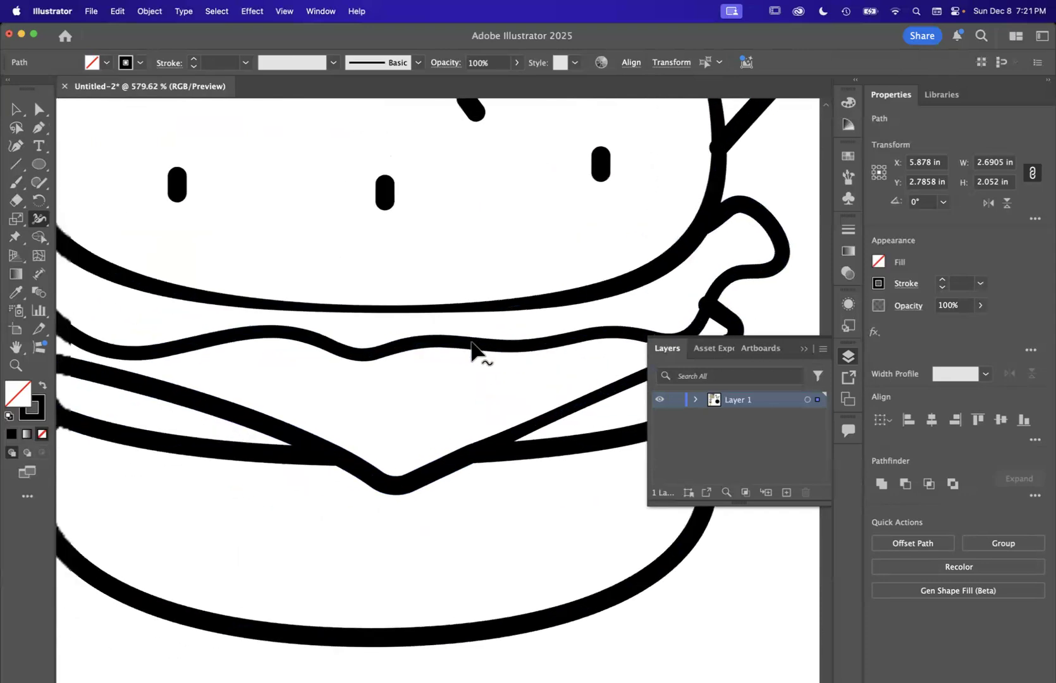
mouse_move(334, 342)
left_mouse_down()
mouse_move(341, 349)
mouse_move(339, 335)
left_mouse_up()
left_click_drag(180, 340, 173, 342)
scroll(174, 341, "down", 5)
left_click(19, 111)
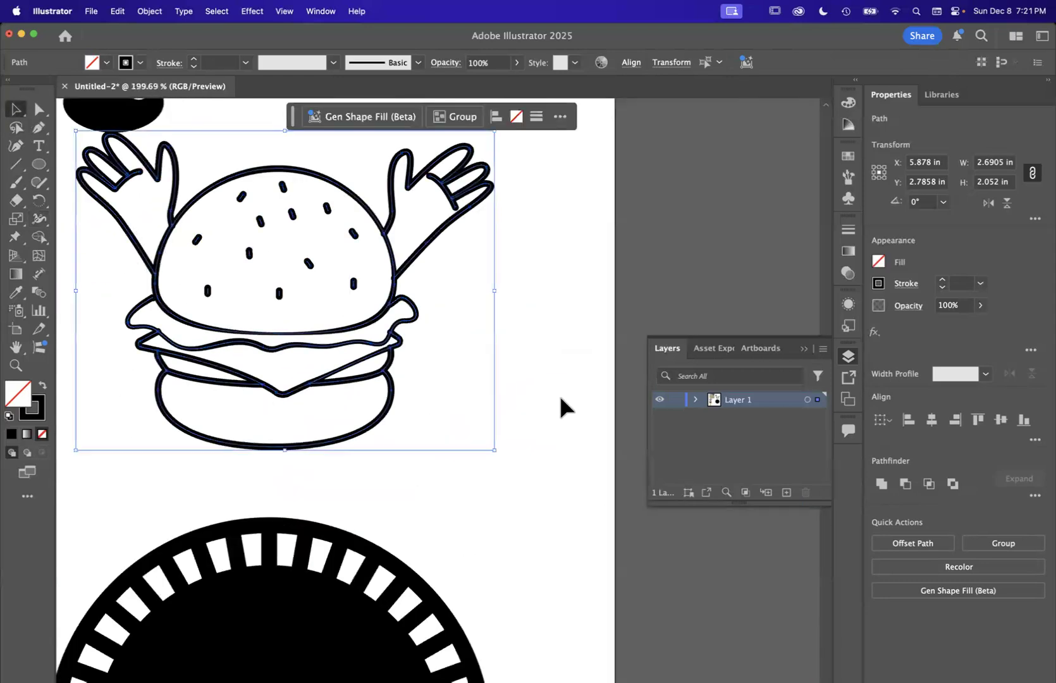
left_click(560, 397)
scroll(253, 405, "left", 4)
scroll(253, 404, "up", 1)
scroll(421, 357, "down", 5)
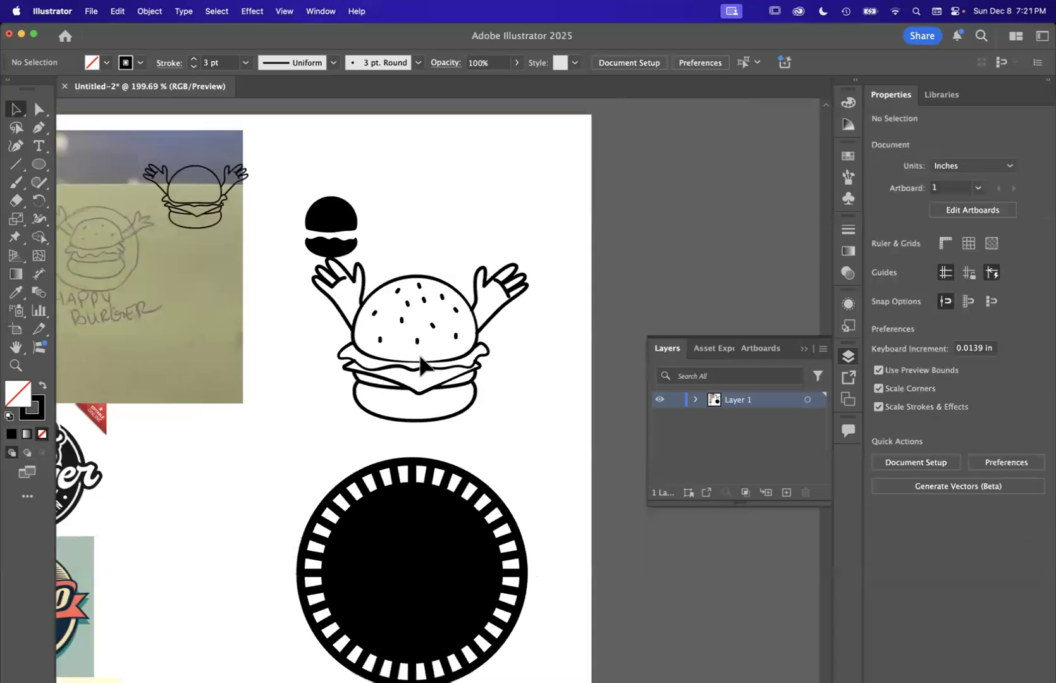
Examine the varying line weights on the black-and-white reference burger logo.
scroll(420, 357, "down", 5)
scroll(421, 357, "left", 3)
scroll(279, 207, "up", 5)
scroll(283, 216, "up", 10)
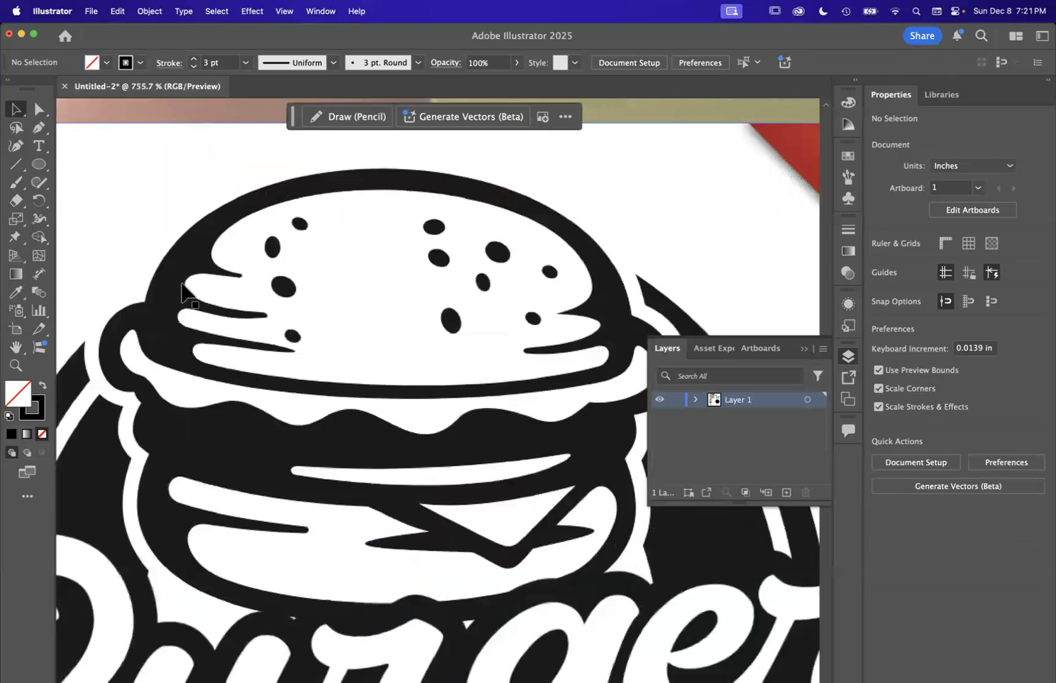
scroll(182, 284, "down", 10)
scroll(279, 361, "right", 8)
scroll(334, 319, "up", 2)
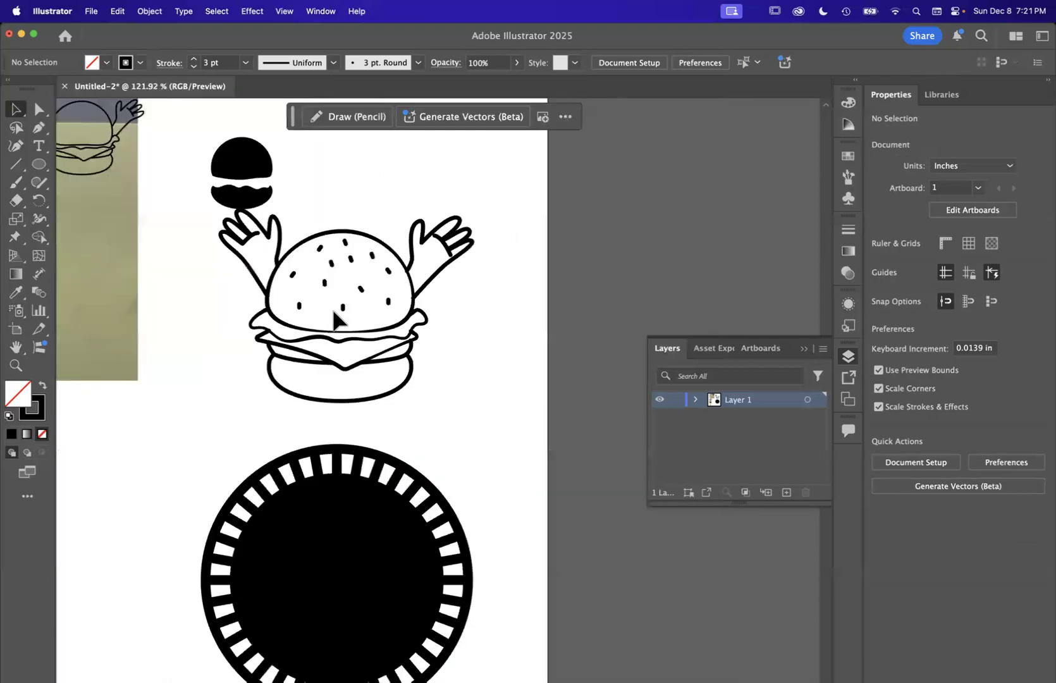
Thin the middle of the patty's lower edge on both sides of the cheese tip with the Width tool.
scroll(334, 319, "up", 5)
key("shift+w")
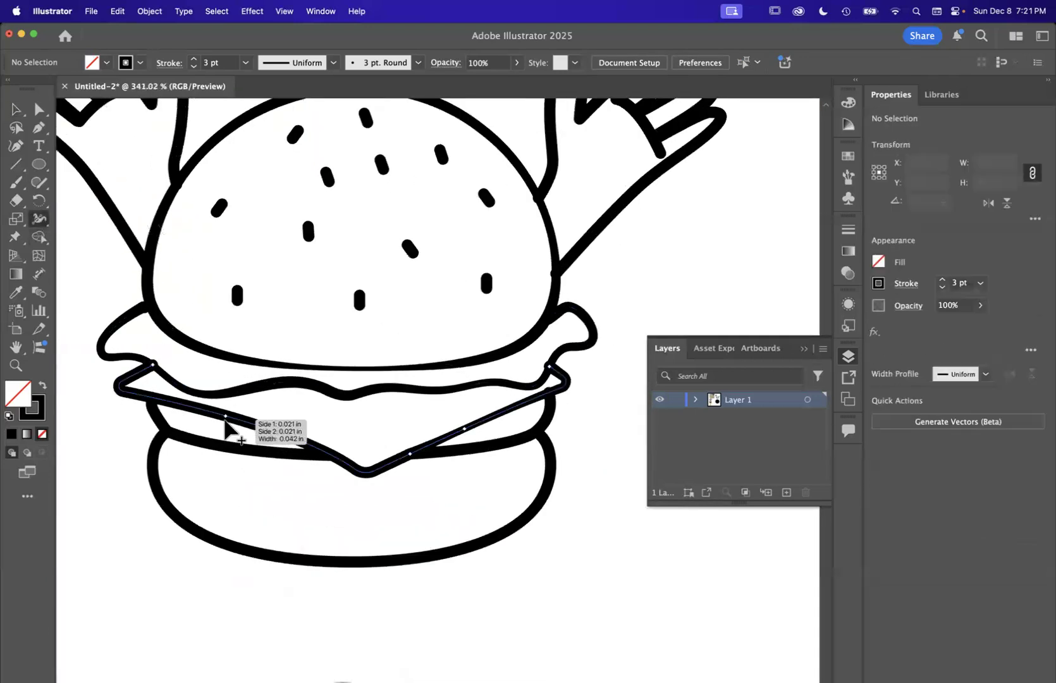
scroll(225, 420, "up", 3)
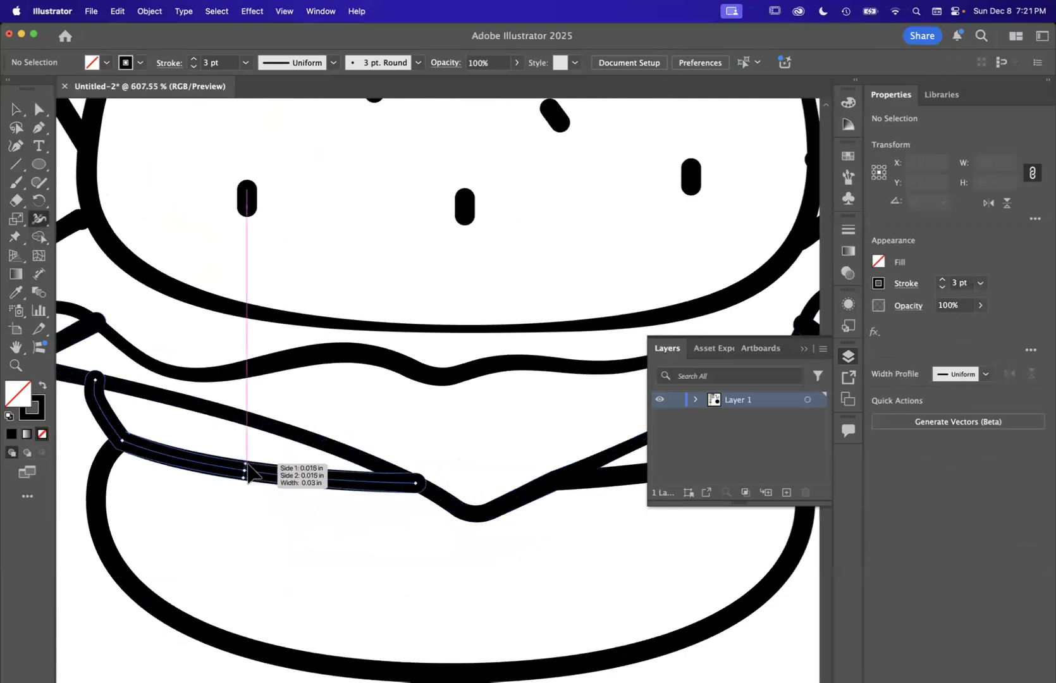
scroll(601, 472, "down", 4)
scroll(617, 468, "up", 2)
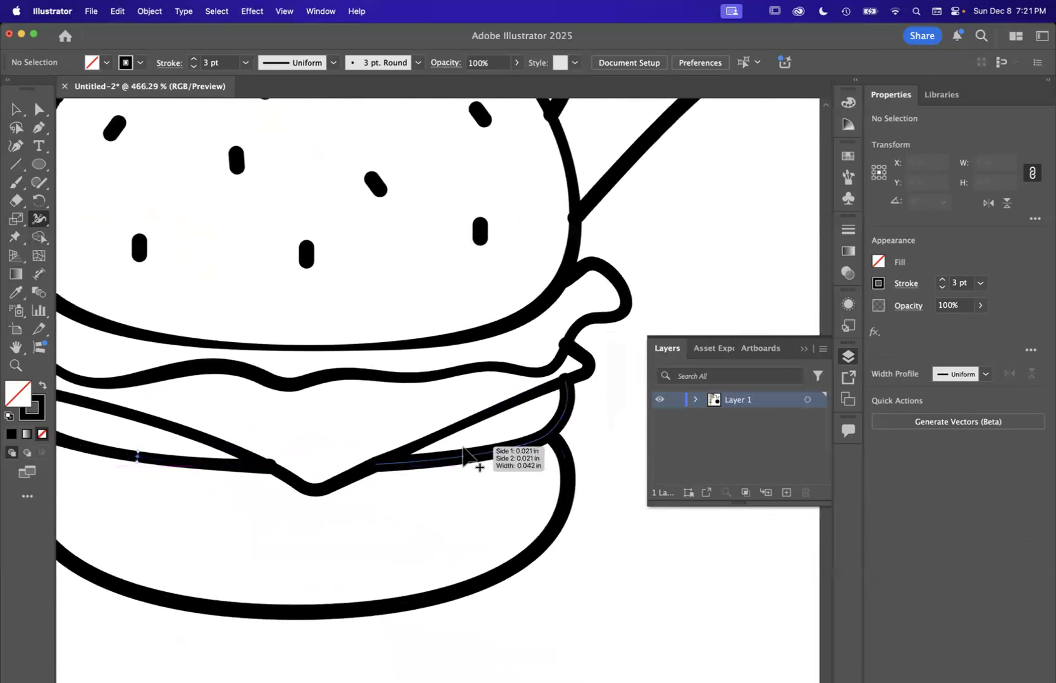
scroll(467, 456, "down", 2)
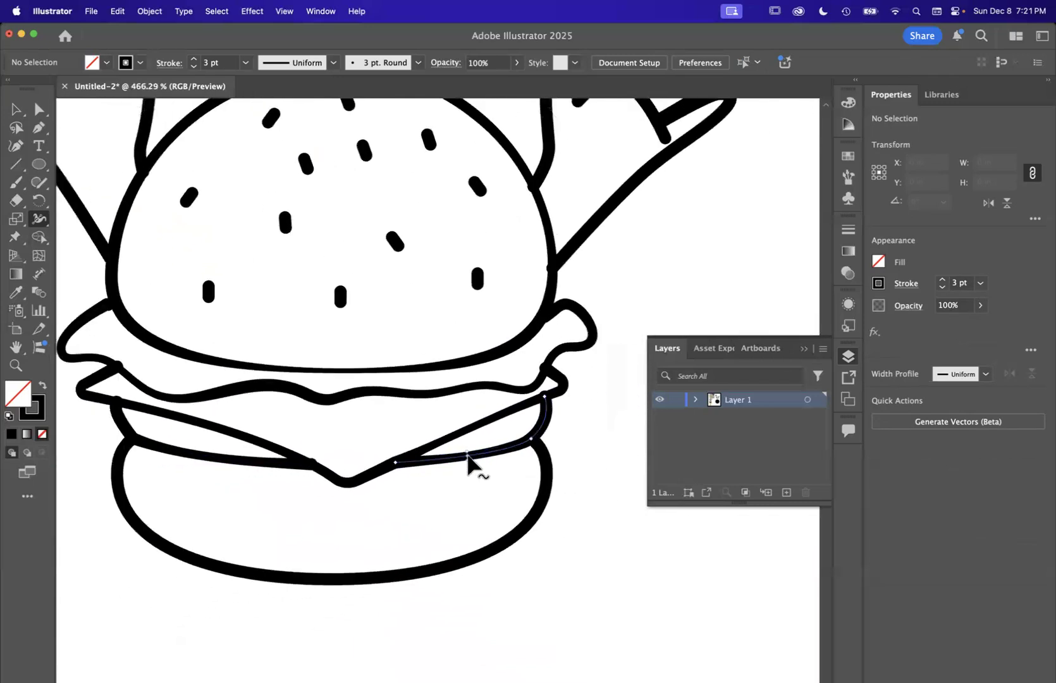
Taper the inner ends of the palm lines on both hands with the Width tool.
scroll(468, 456, "down", 2)
scroll(453, 464, "up", 1)
scroll(224, 347, "up", 4)
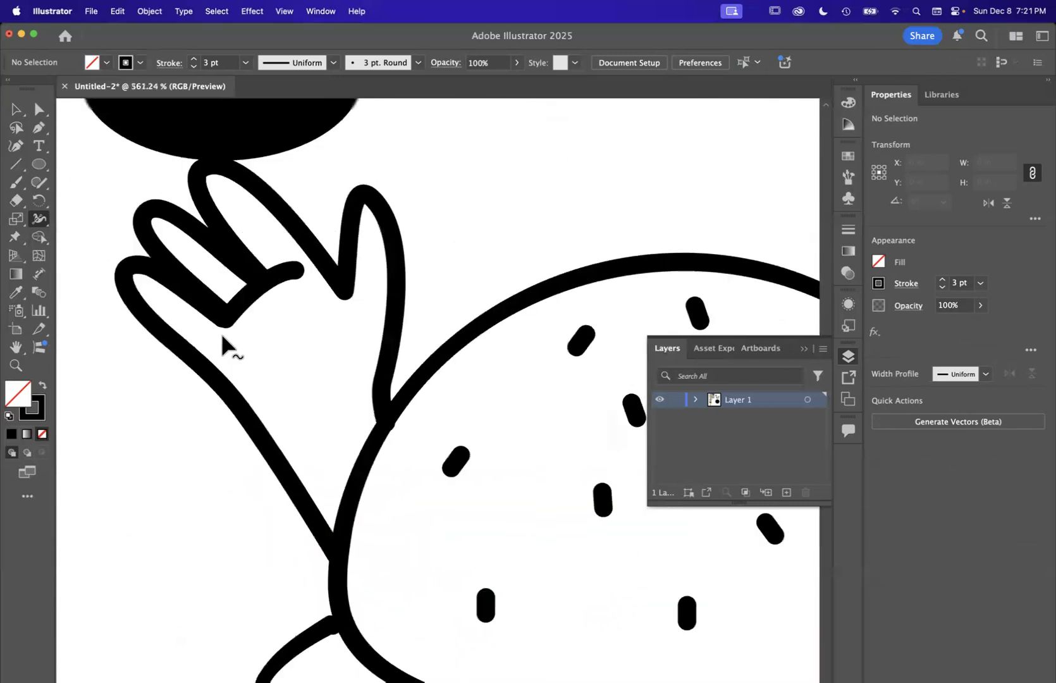
scroll(223, 337, "up", 2)
left_click_drag(354, 278, 357, 271)
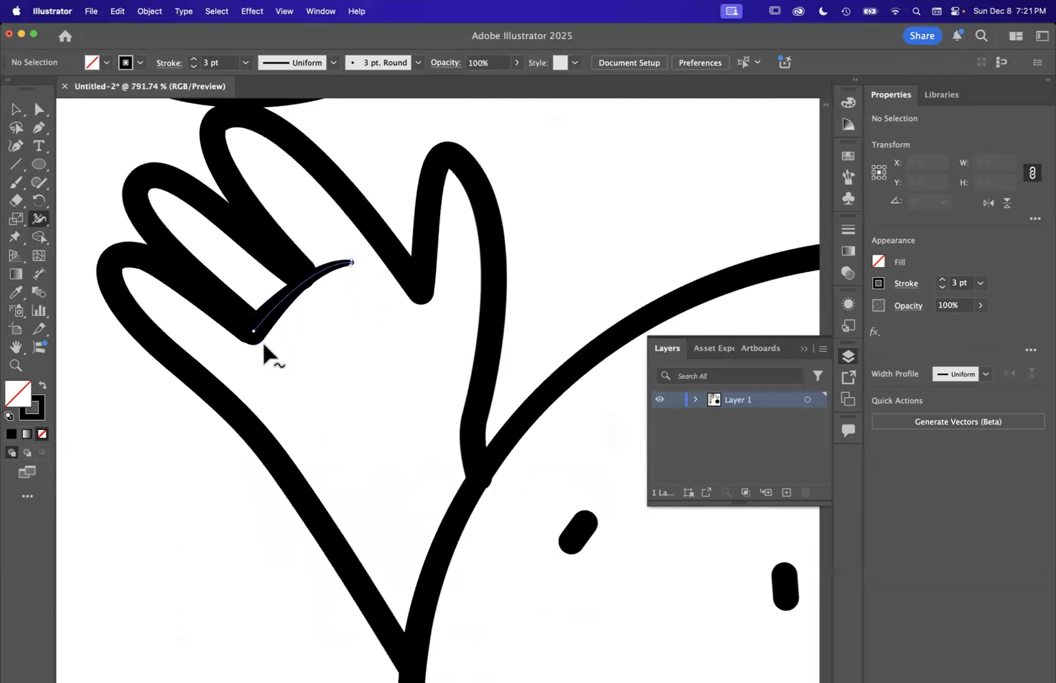
scroll(262, 341, "down", 5)
scroll(484, 349, "up", 6)
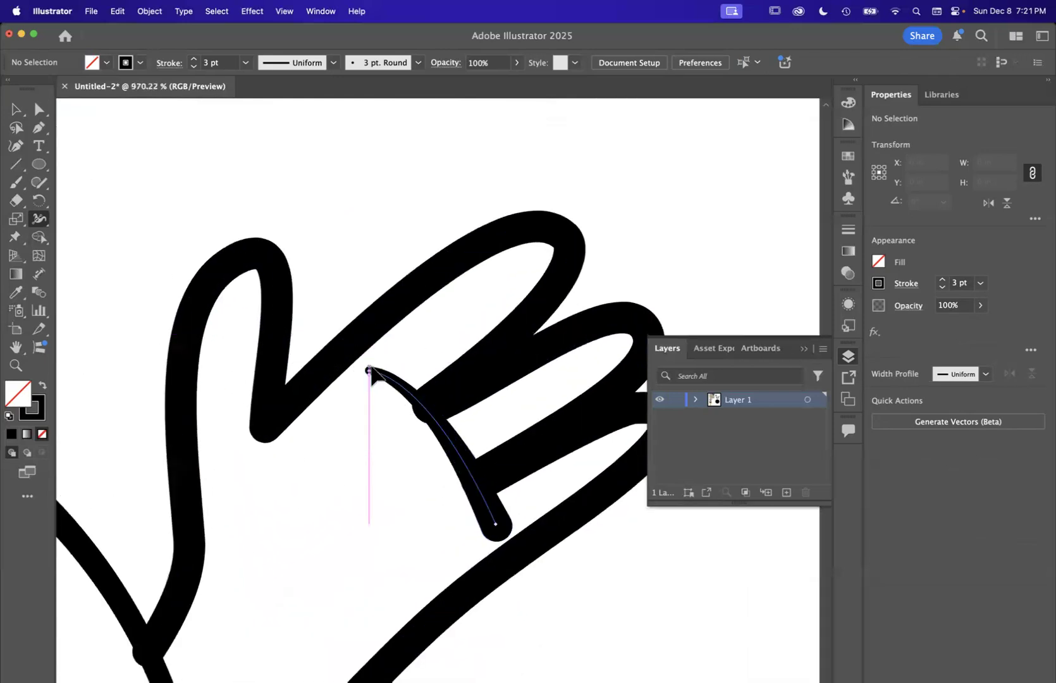
Thin the outer edge of both forearms midway between hand and bun with the Width tool.
scroll(373, 372, "down", 10)
scroll(374, 372, "down", 4)
scroll(337, 330, "up", 2)
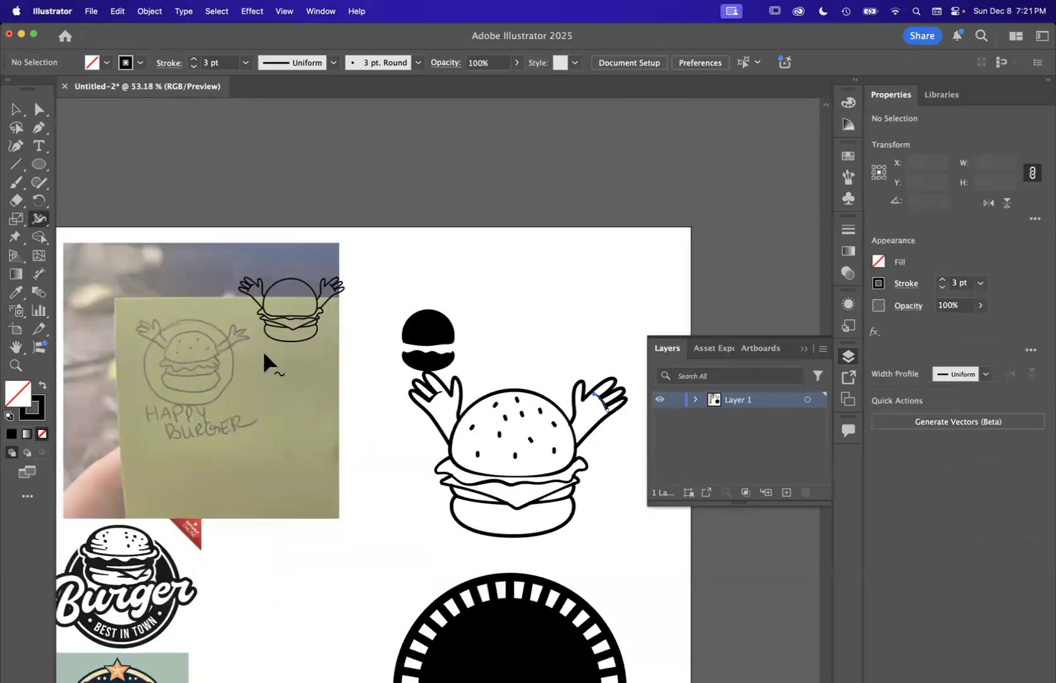
scroll(488, 453, "up", 5)
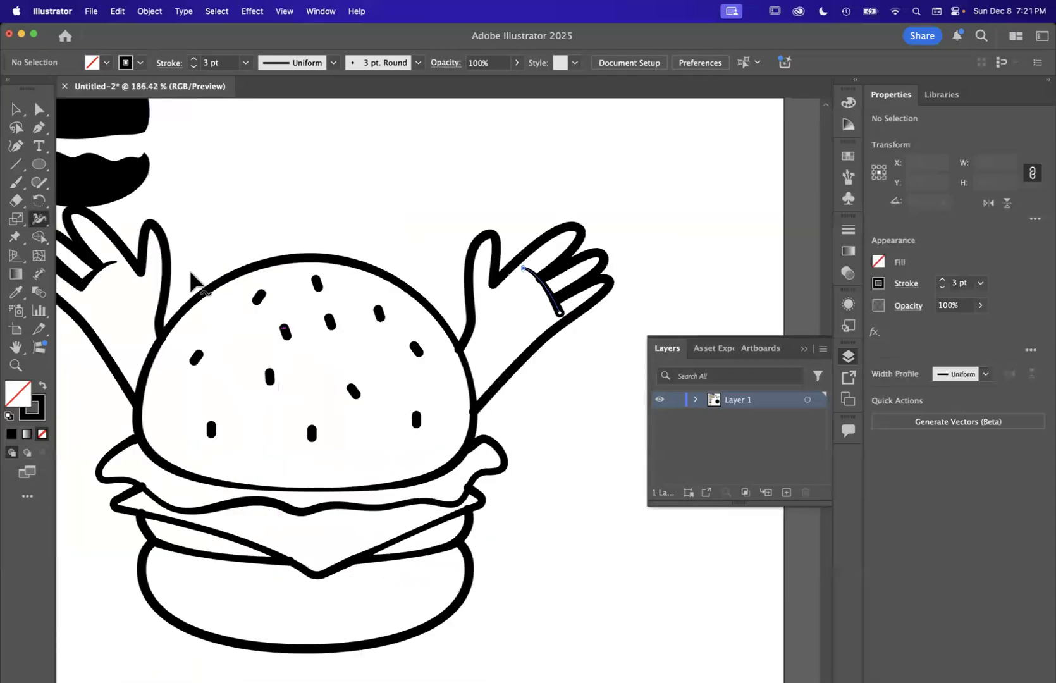
scroll(193, 281, "up", 3)
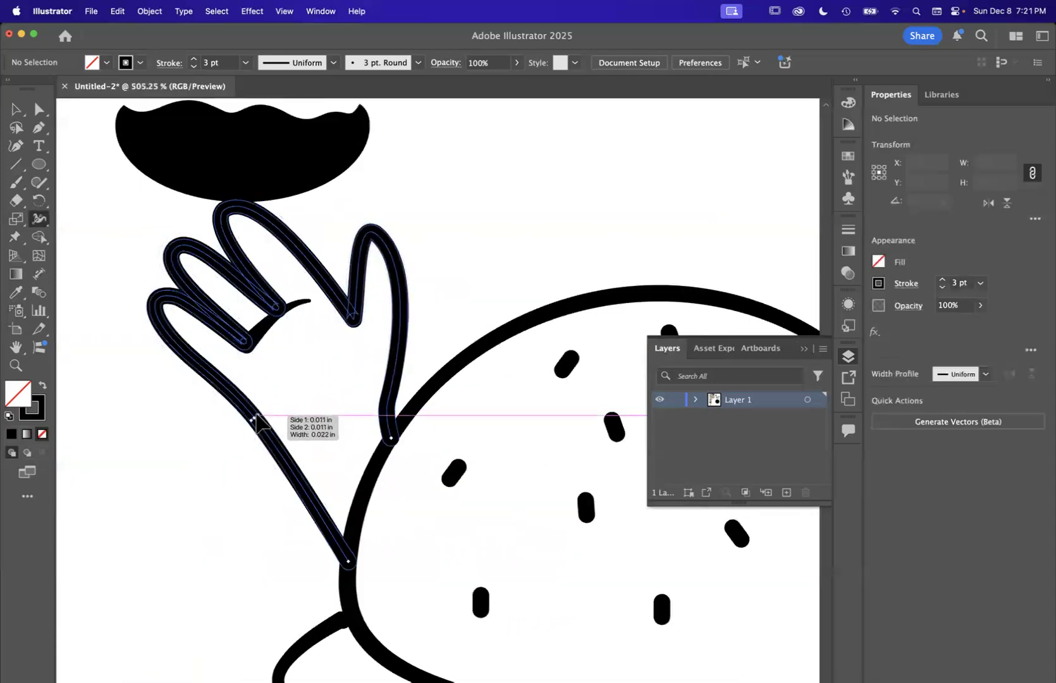
scroll(303, 323, "down", 5)
scroll(549, 320, "up", 3)
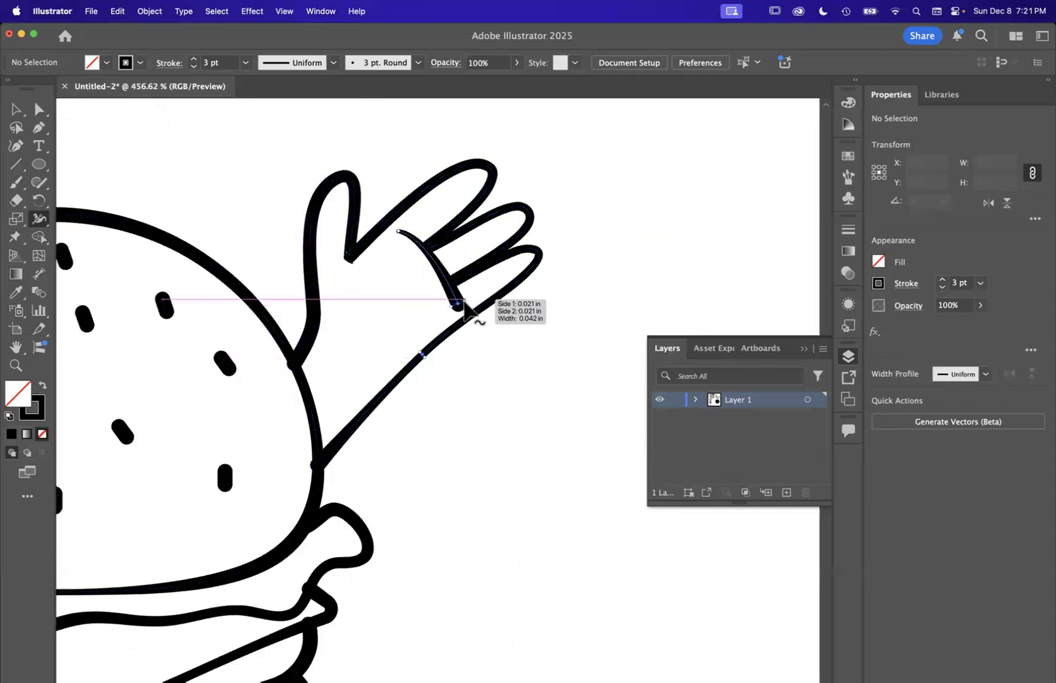
Narrow the lower end of the right hand's palm line and adjust the width along its middle.
left_click_drag(463, 308, 460, 305)
left_click_drag(440, 265, 440, 269)
scroll(294, 326, "down", 5)
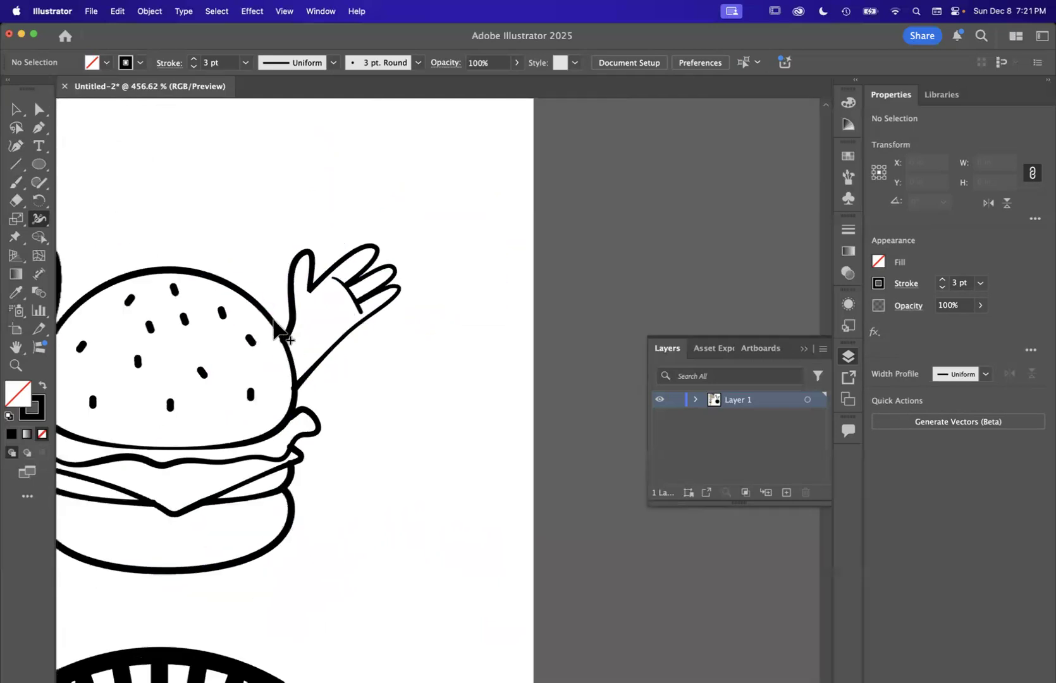
Select the burger artwork, view the preset stroke width profiles, and deselect it.
key("v")
scroll(158, 214, "left", 4)
scroll(158, 213, "up", 1)
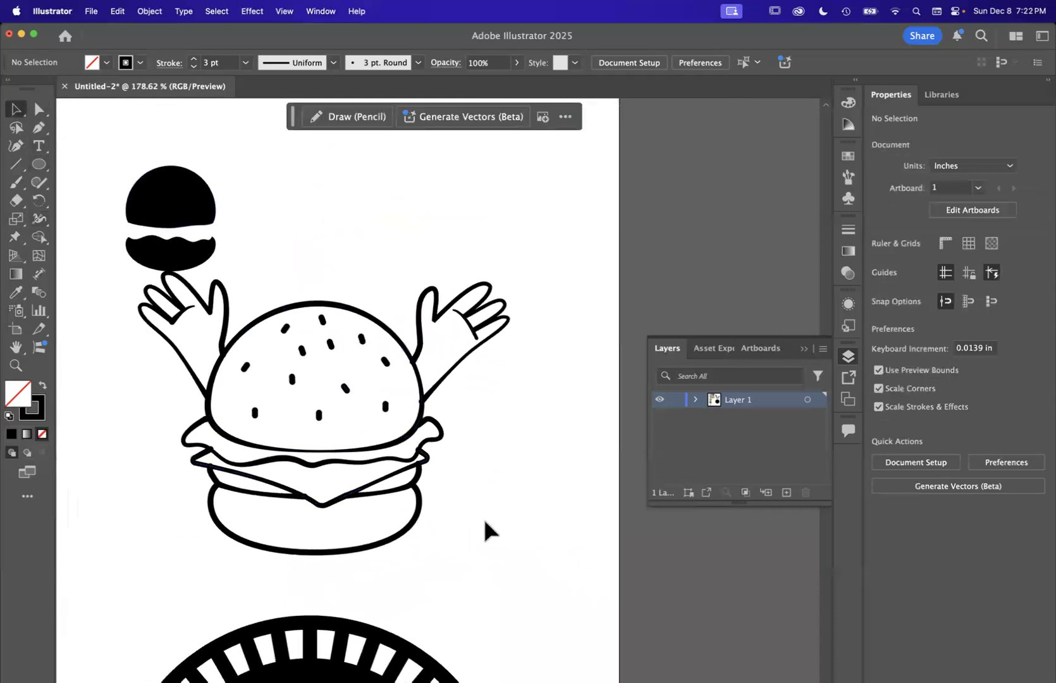
left_click_drag(487, 527, 126, 303)
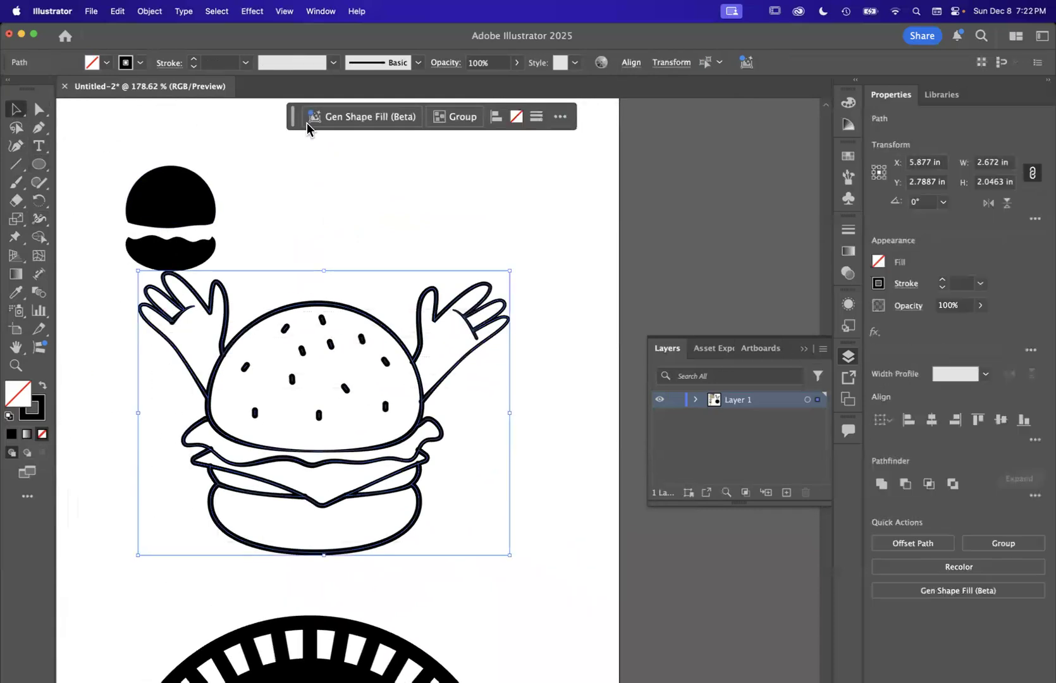
left_click(334, 62)
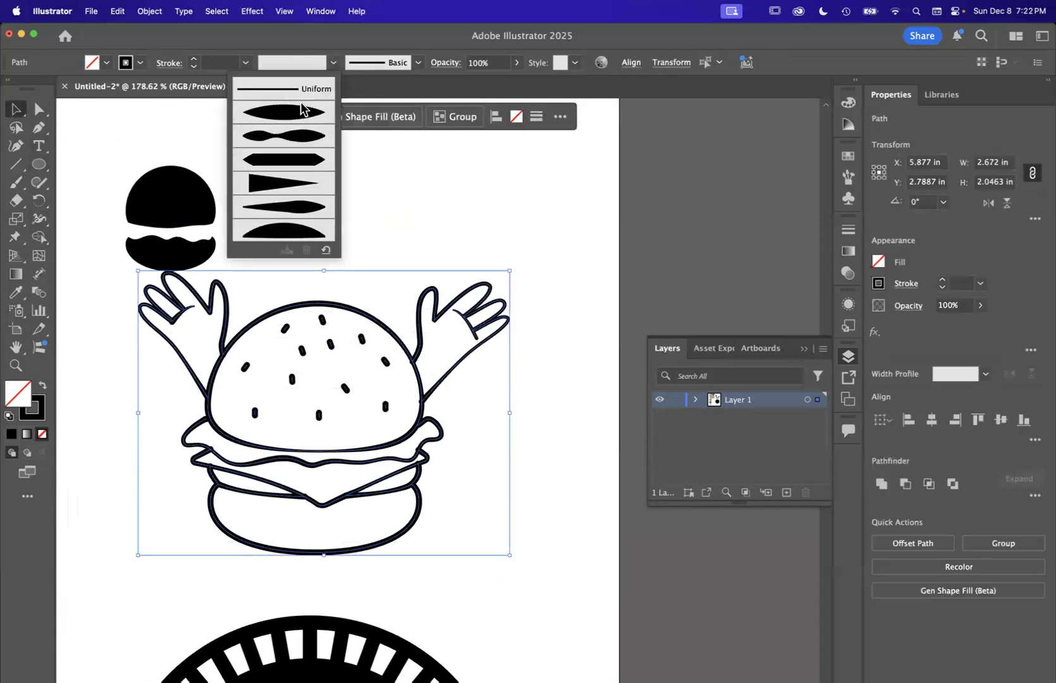
left_click(328, 42)
left_click(582, 253)
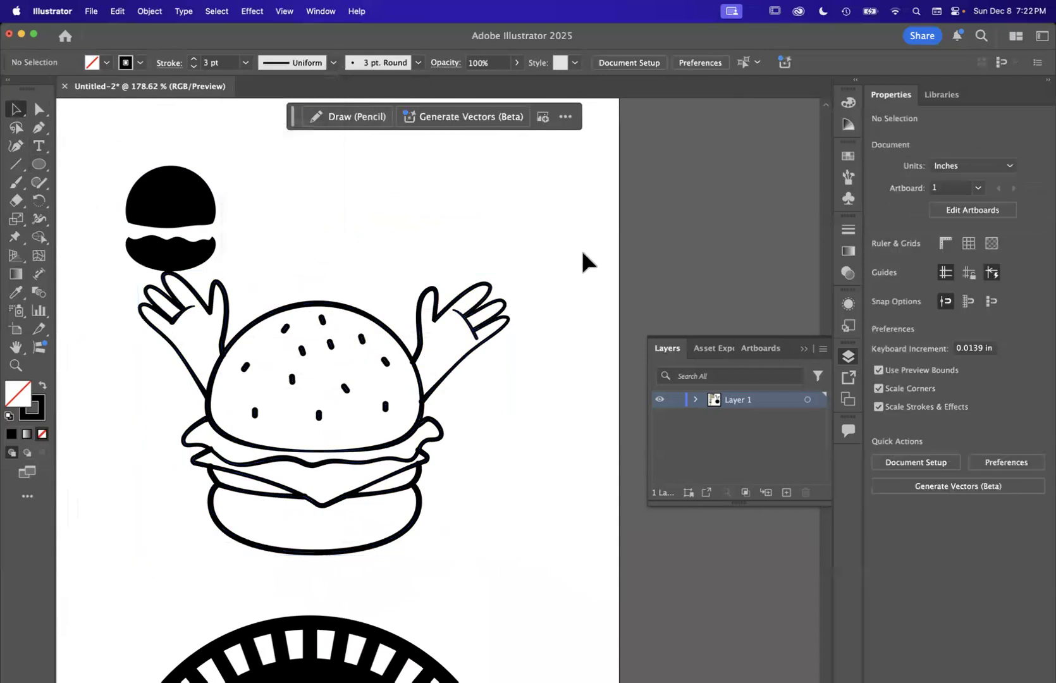
Select the whole burger with its arms and expand its appearance.
scroll(582, 253, "down", 2)
scroll(582, 253, "left", 2)
left_click_drag(556, 487, 193, 229)
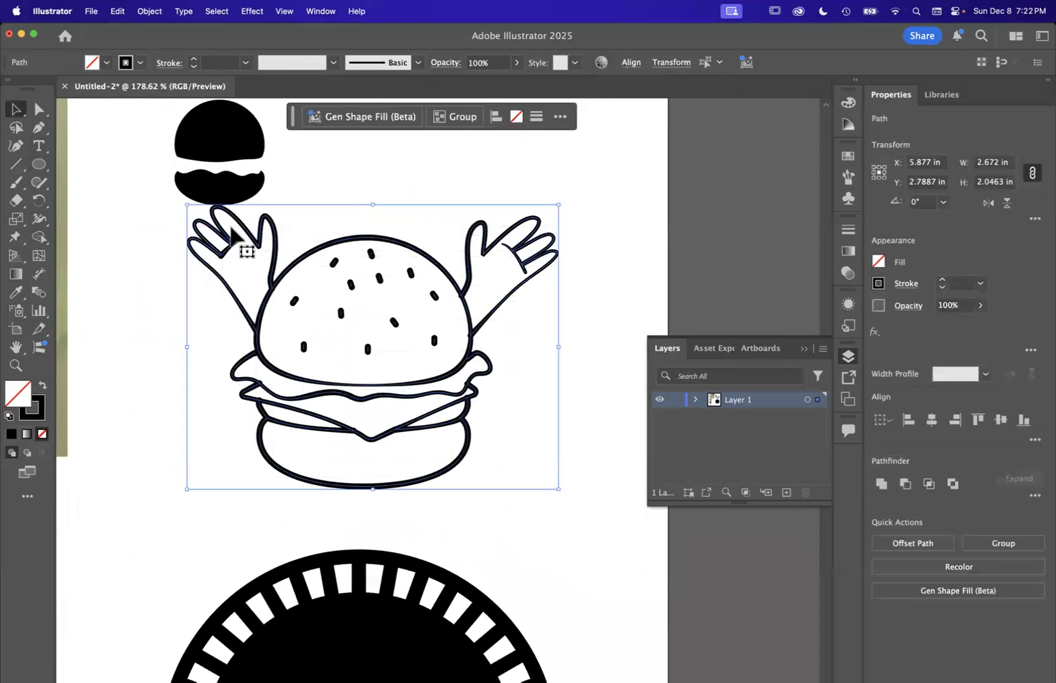
scroll(496, 276, "down", 2)
scroll(497, 276, "left", 2)
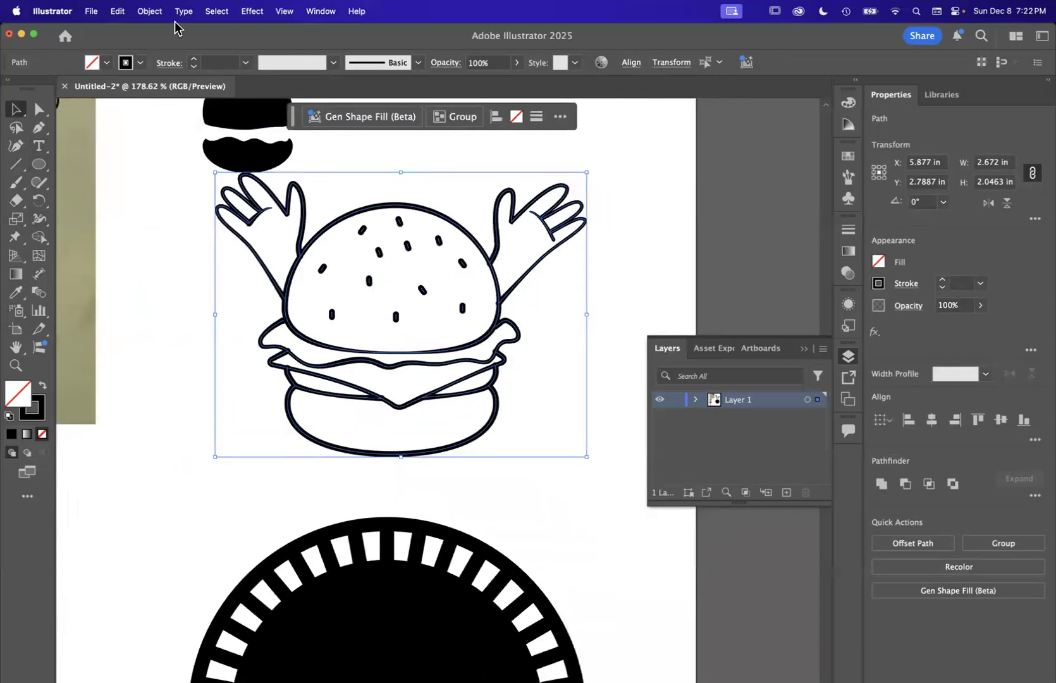
left_click(145, 10)
left_click(189, 209)
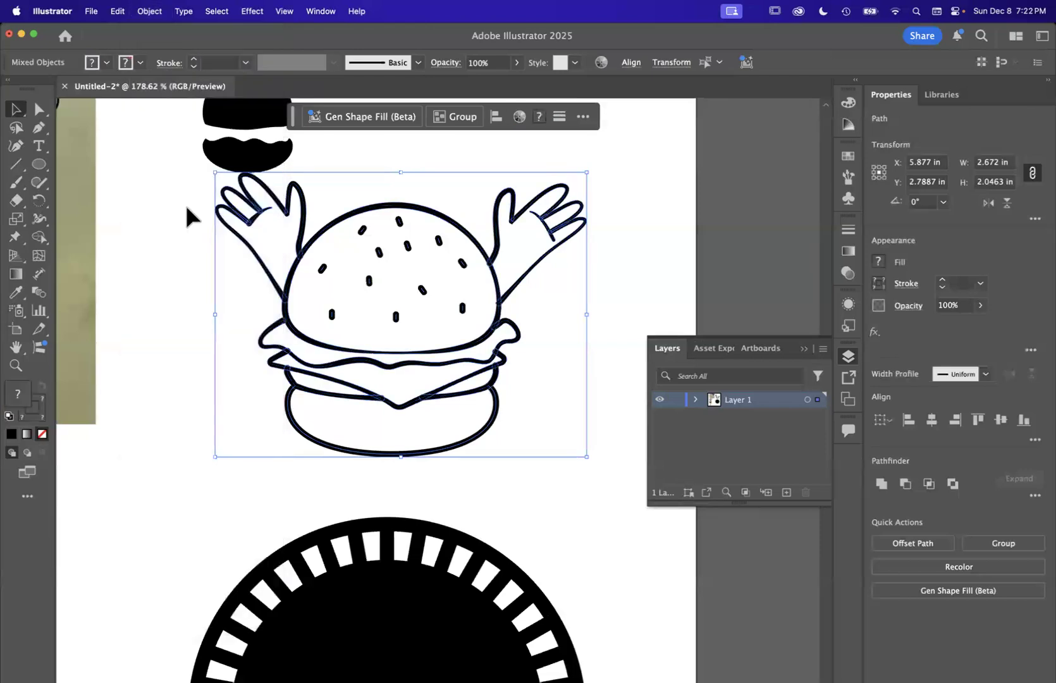
Expand the selected burger's remaining strokes, including the sesame seeds, into filled shapes.
scroll(582, 260, "up", 10)
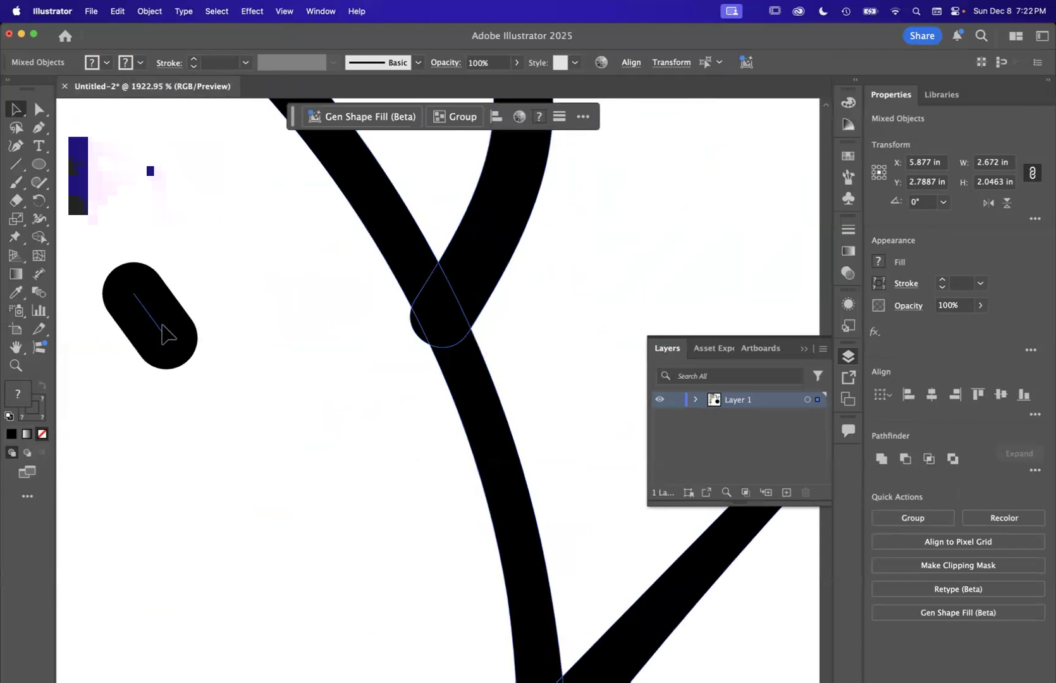
left_click(150, 10)
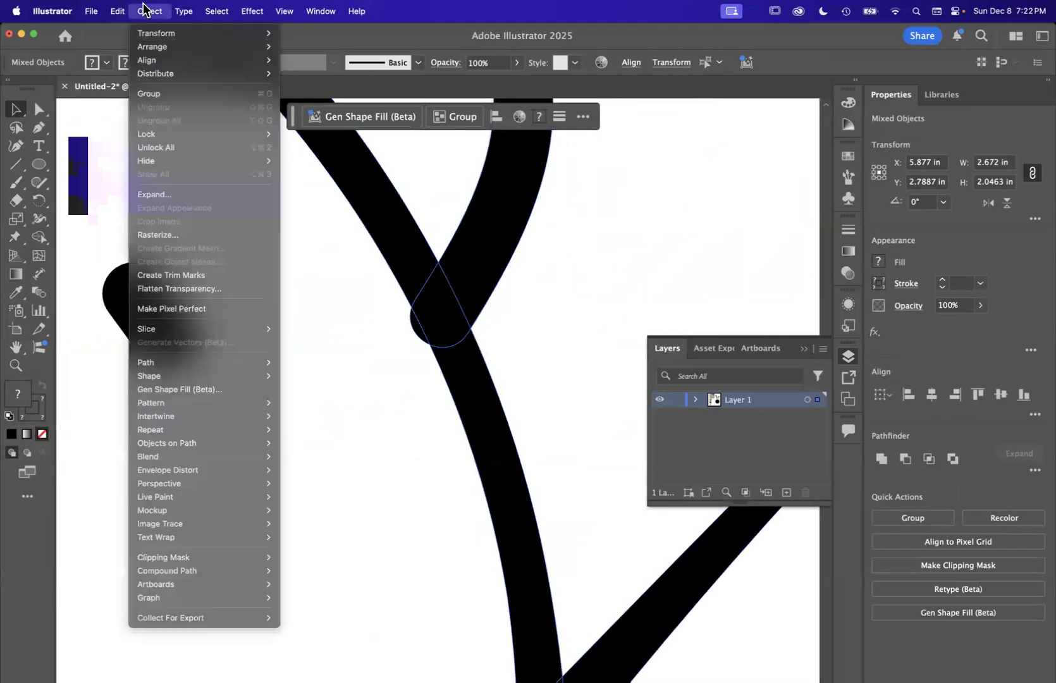
left_click(168, 196)
left_click(478, 372)
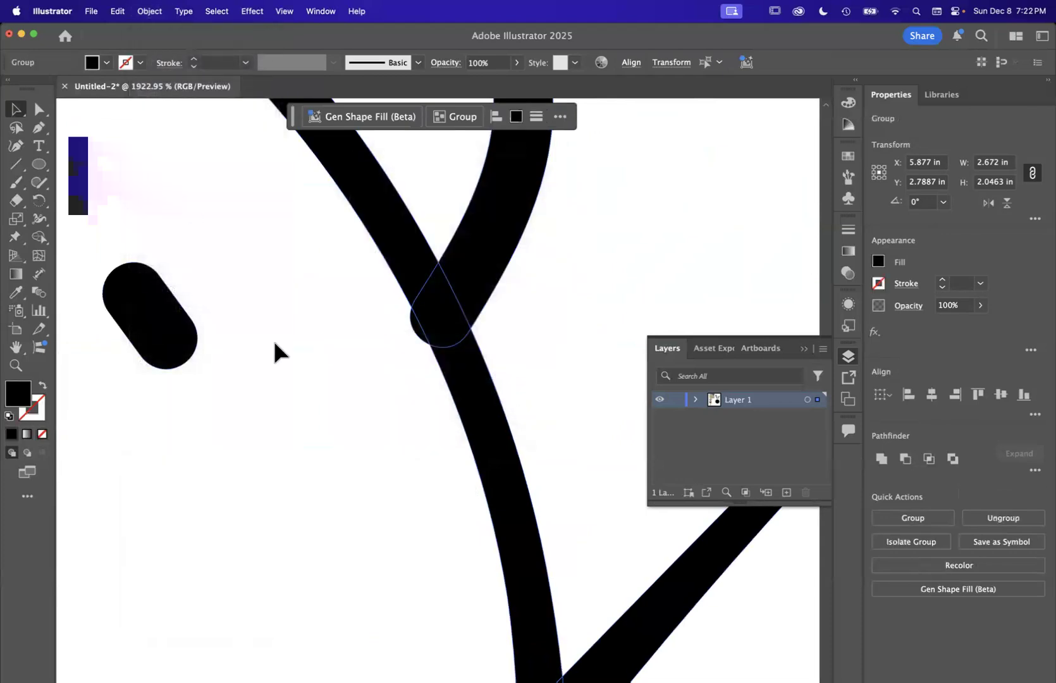
Switch the document to outline view to check the overlapping ends of the expanded burger shapes.
scroll(431, 250, "down", 5)
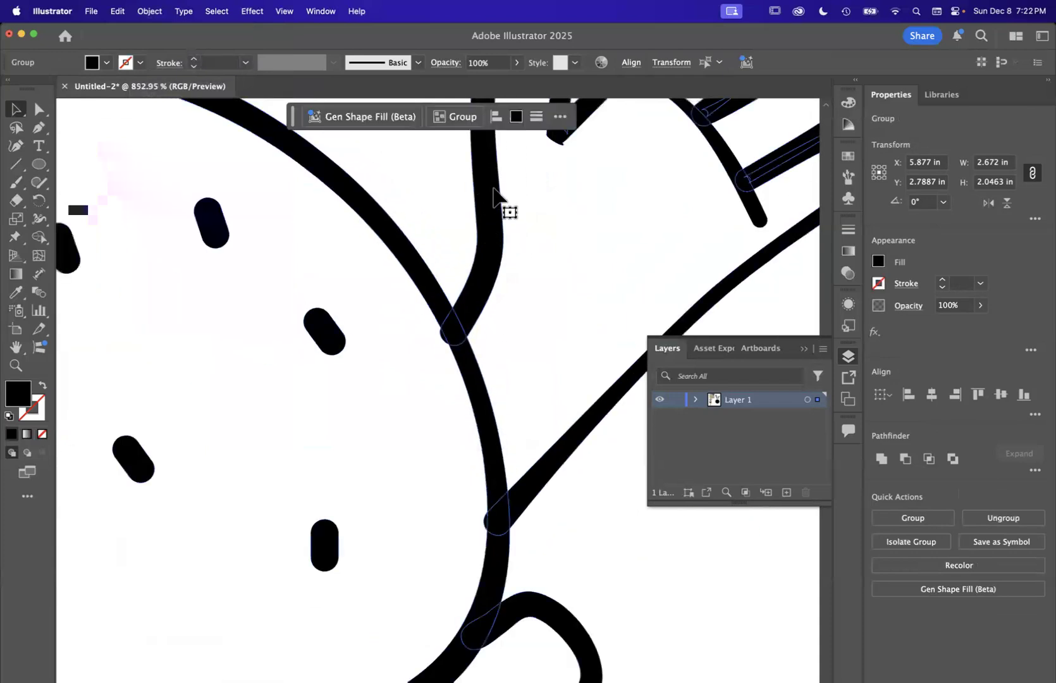
scroll(488, 376, "down", 10)
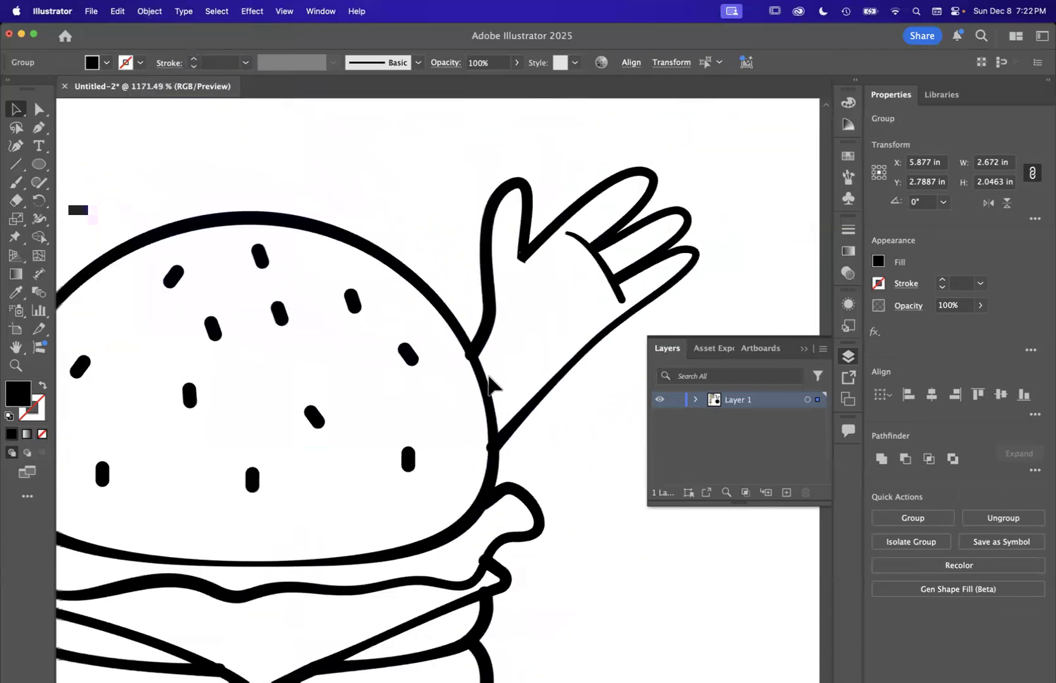
scroll(488, 376, "up", 2)
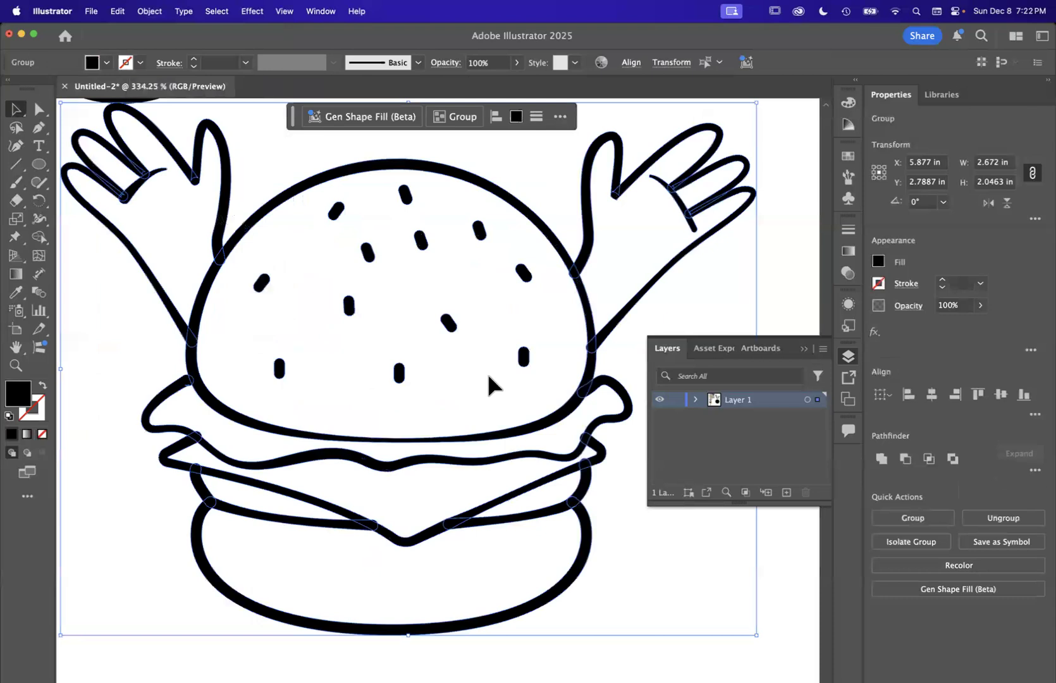
key("super+y")
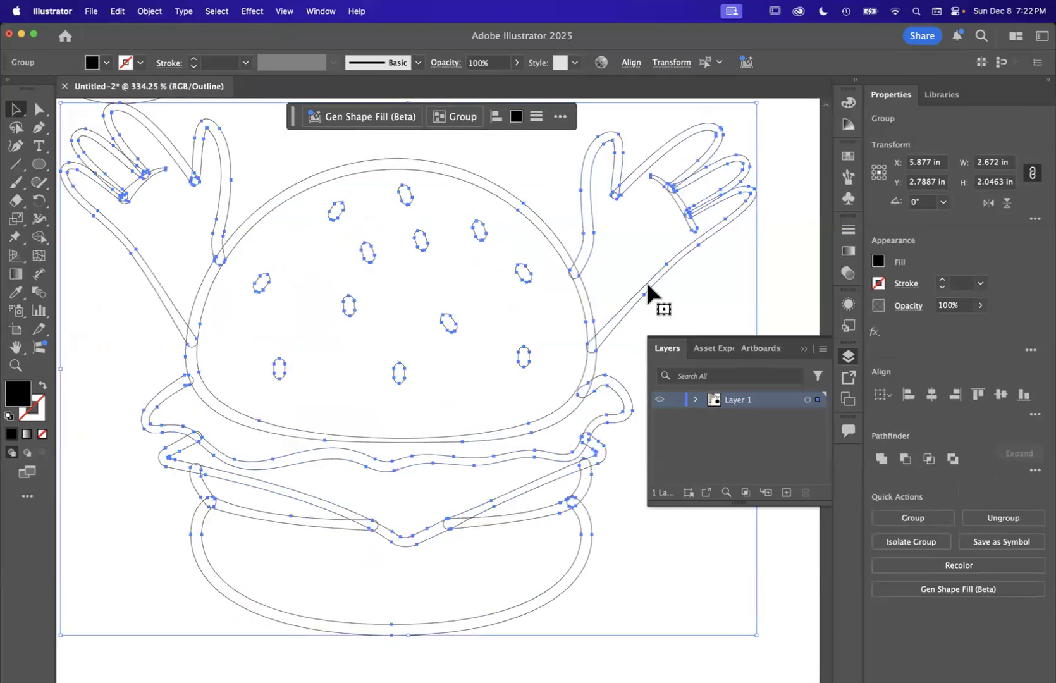
Try to unite all the overlapping burger shapes with the Pathfinder.
left_click(881, 459)
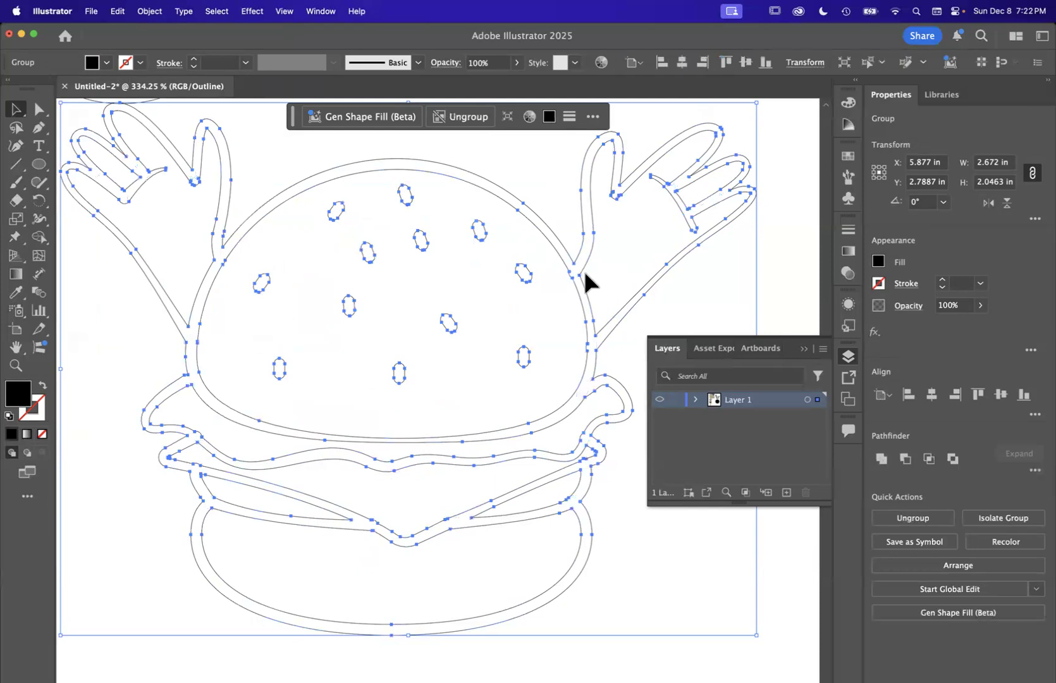
scroll(583, 268, "up", 5)
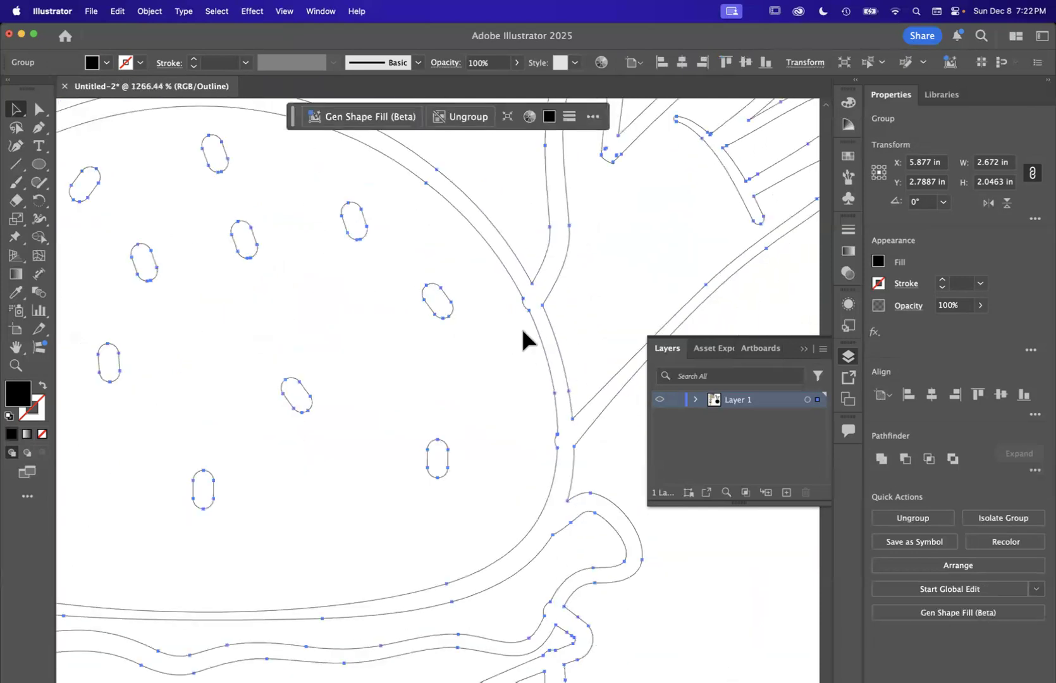
key("super+z")
Undo the unite and remove the right arm's rounded stroke ends that poke inside the top bun with the Shape Builder.
scroll(521, 325, "up", 3)
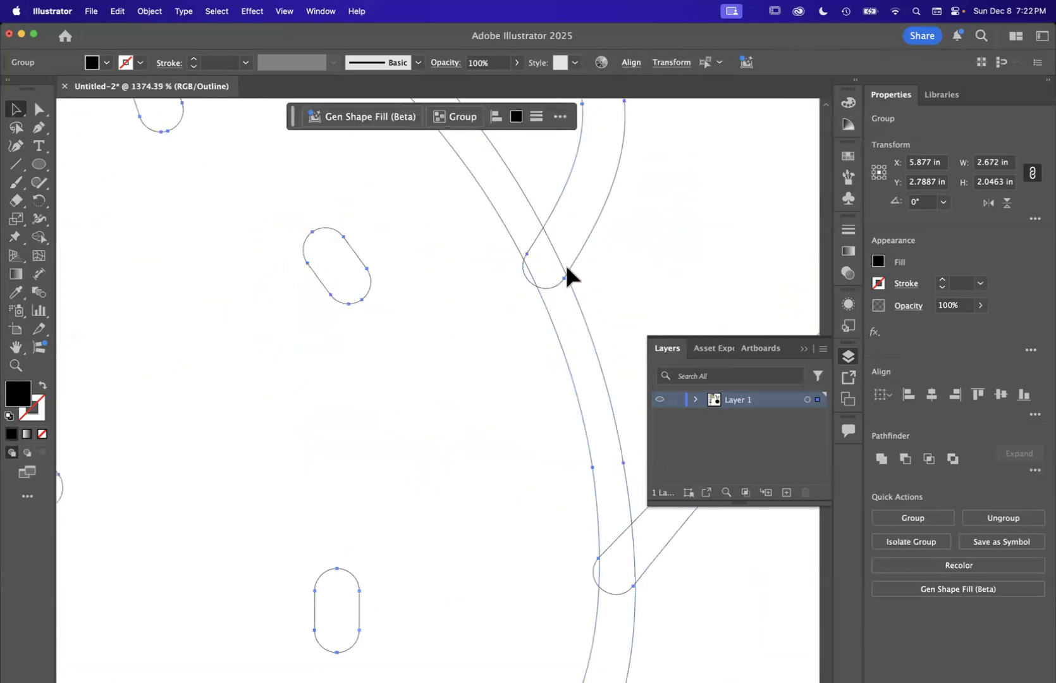
scroll(567, 276, "right", 3)
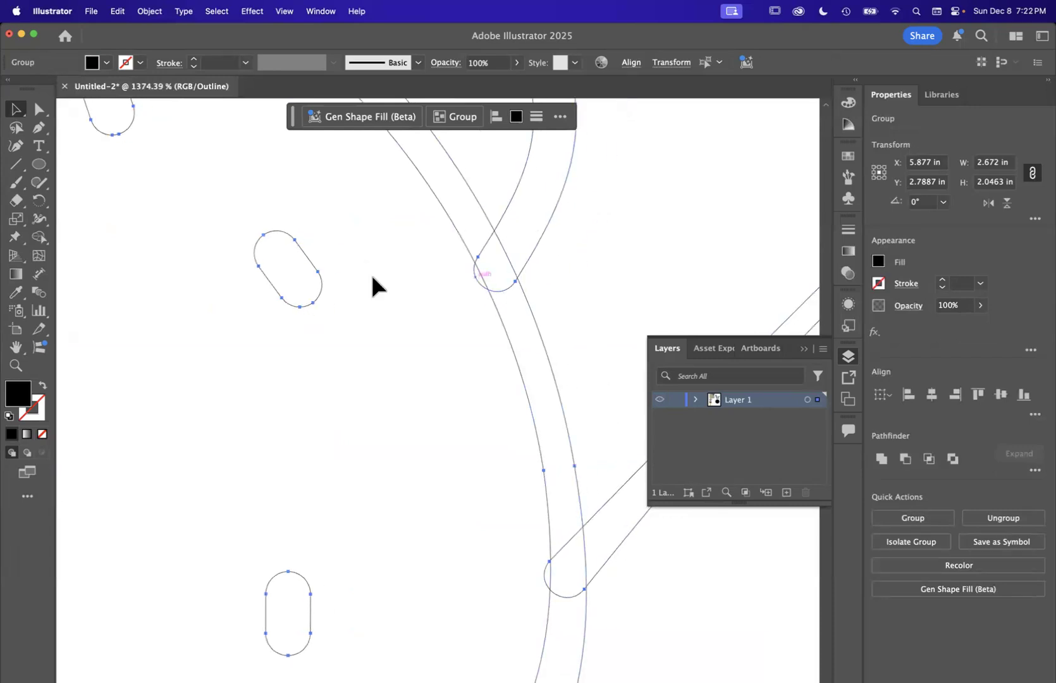
left_click(35, 242)
left_click(80, 244)
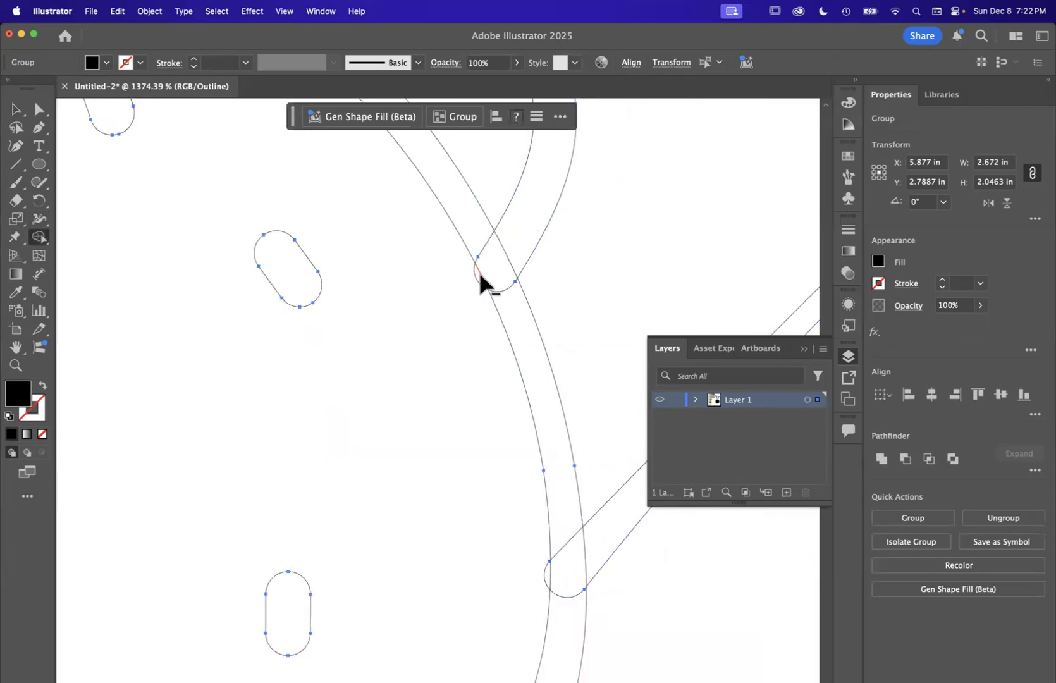
left_click(477, 269)
scroll(500, 379, "down", 5)
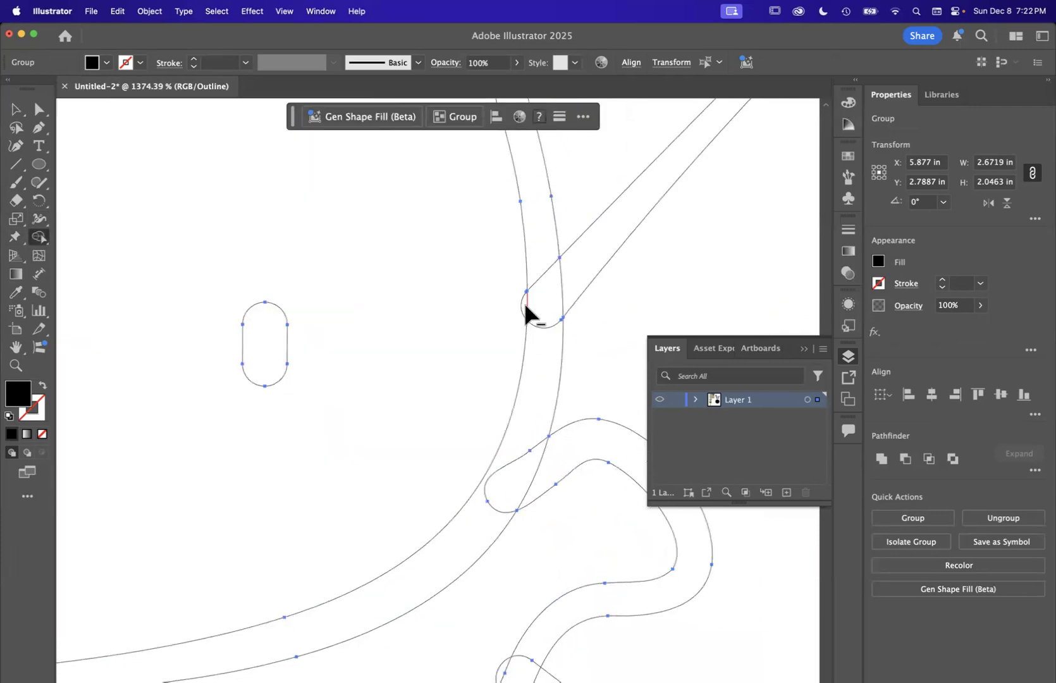
left_click(524, 307, "alt")
Switch the document back to preview and trim the protruding stroke ends around the lettuce, cheese and patty on the burger's right side.
scroll(520, 303, "down", 5)
scroll(520, 304, "down", 2)
scroll(574, 346, "up", 5)
scroll(572, 380, "down", 3)
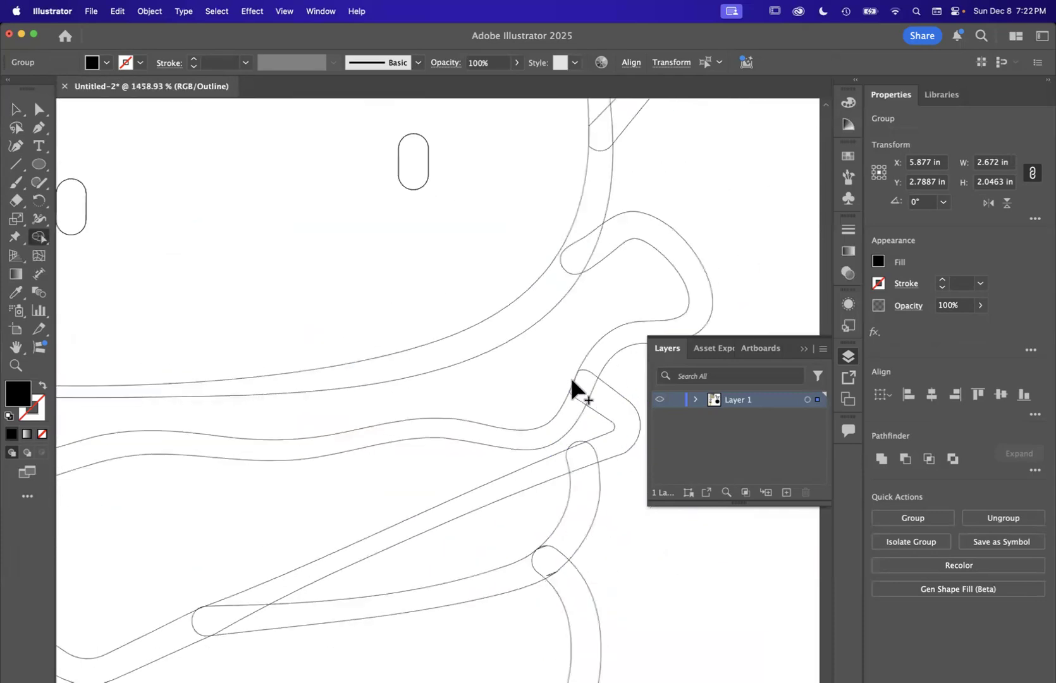
scroll(557, 430, "down", 1)
scroll(531, 476, "up", 2)
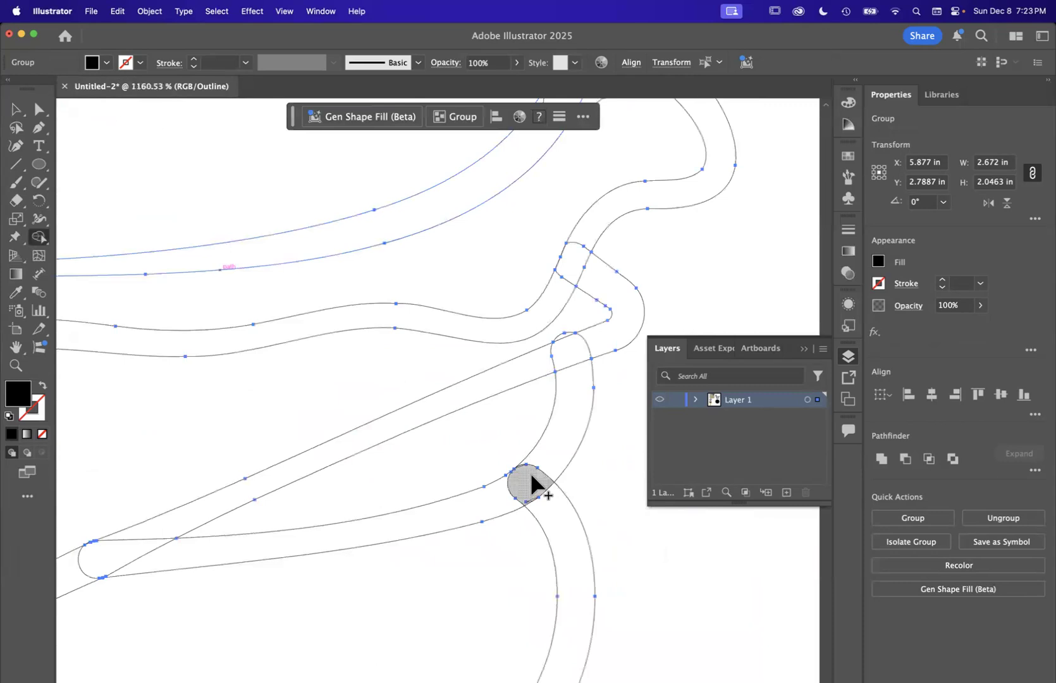
key("super+y")
scroll(565, 372, "up", 2)
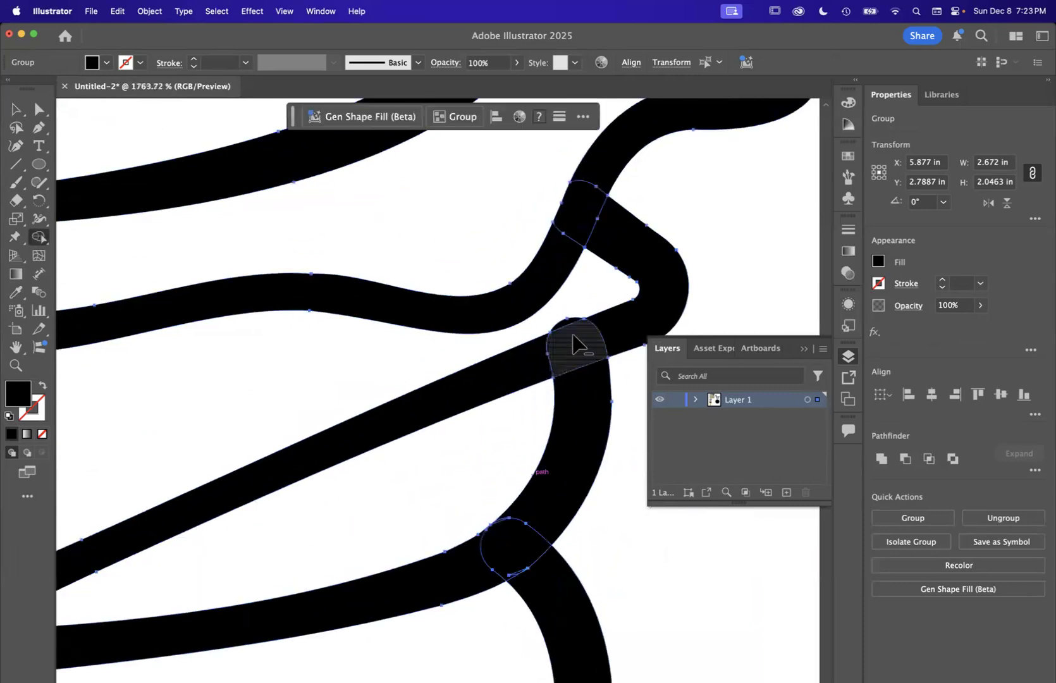
scroll(567, 329, "down", 6)
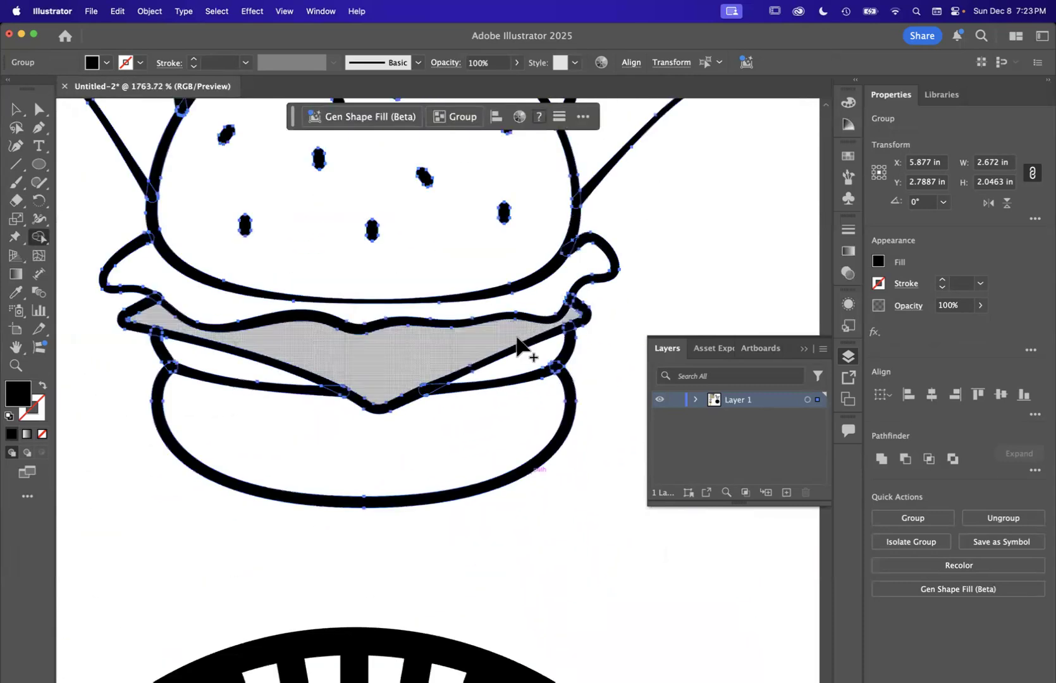
scroll(332, 394, "up", 4)
scroll(381, 397, "up", 3)
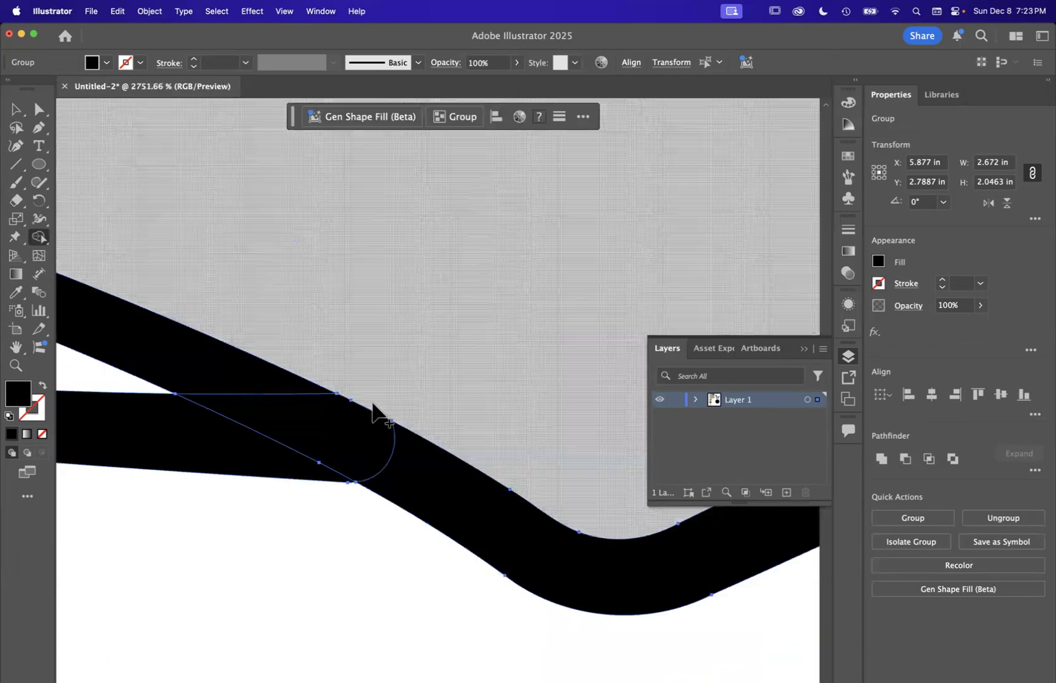
Trim the protruding stroke ends of the cheese and patty on the burger's left side, and check both arms for leftovers.
scroll(372, 403, "down", 3)
scroll(372, 403, "left", 5)
scroll(372, 403, "left", 5)
scroll(351, 357, "up", 4)
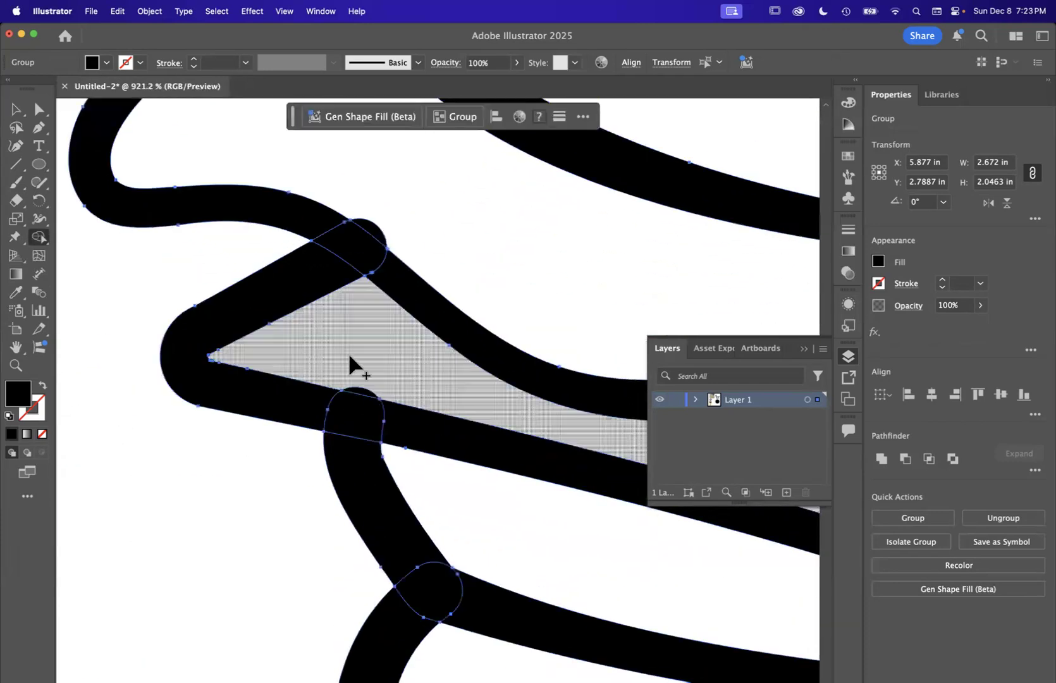
scroll(390, 263, "down", 8)
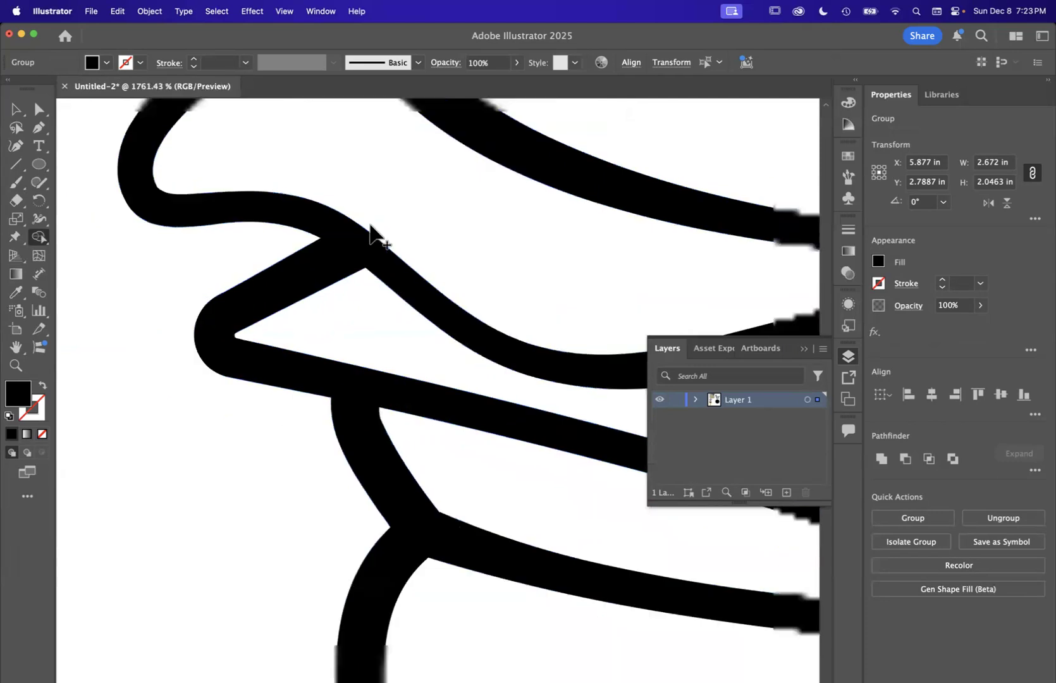
scroll(371, 226, "up", 15)
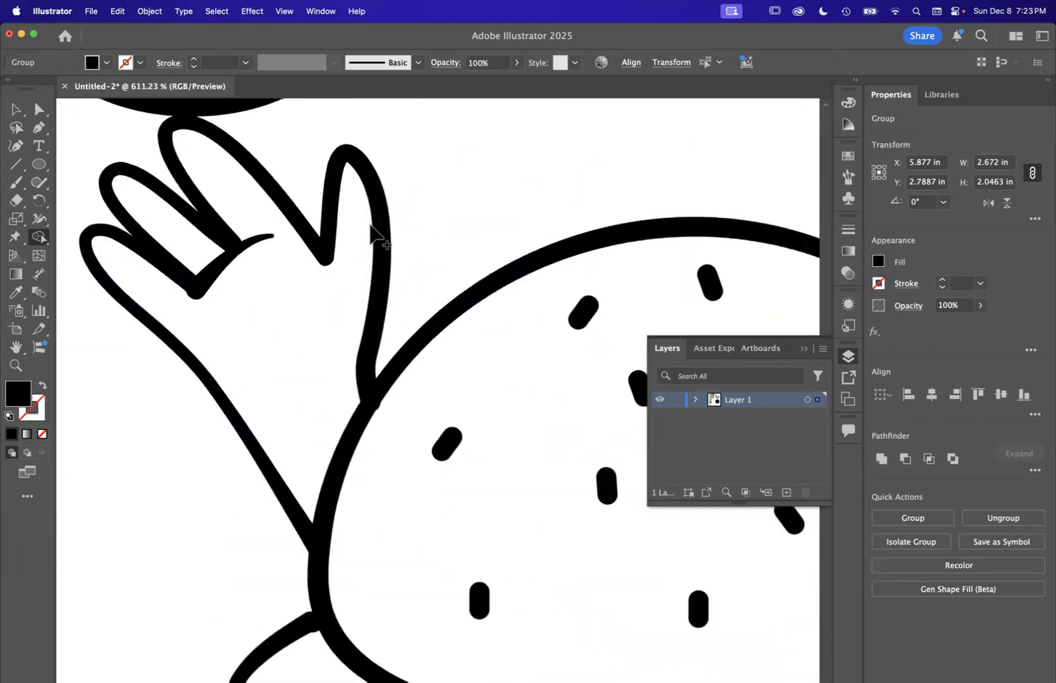
scroll(345, 365, "down", 10)
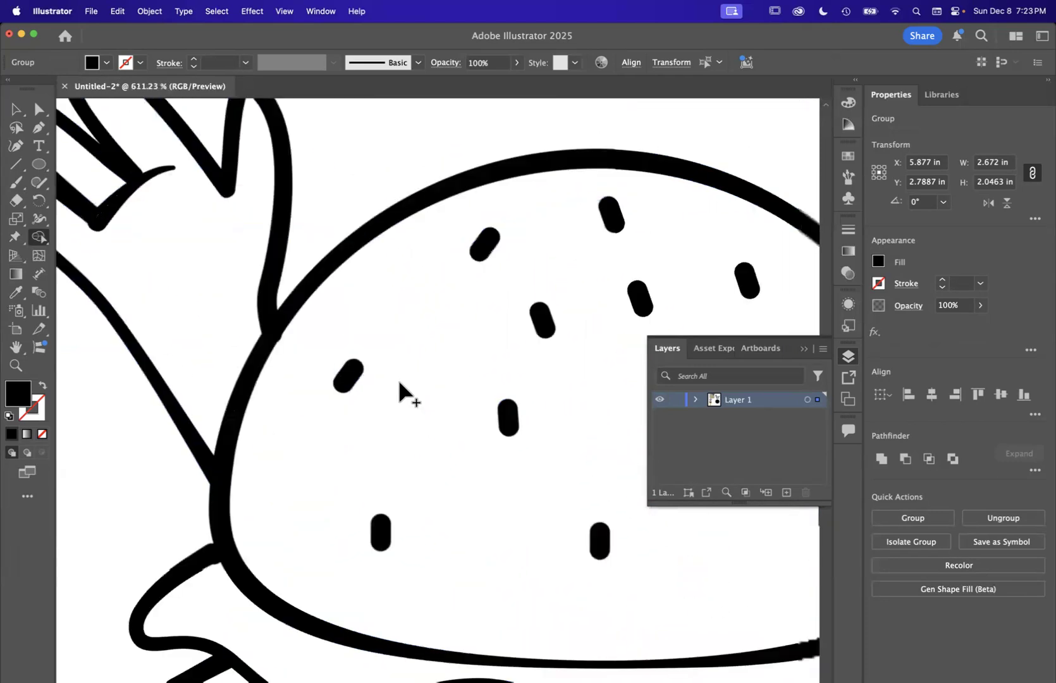
scroll(399, 382, "up", 5)
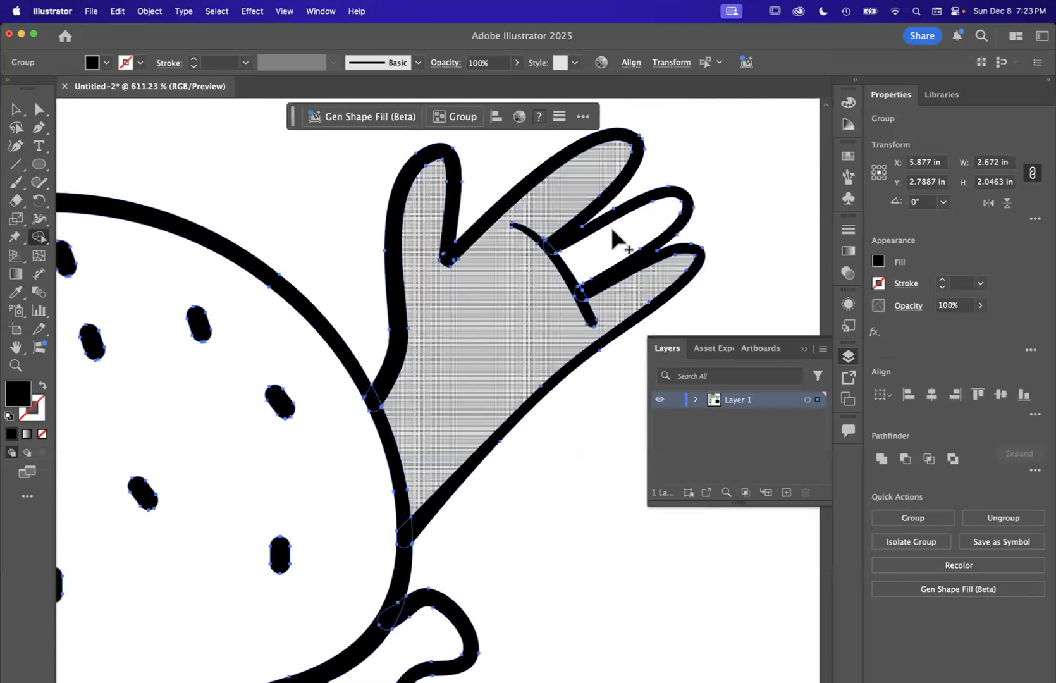
scroll(612, 229, "up", 5)
scroll(612, 231, "down", 8)
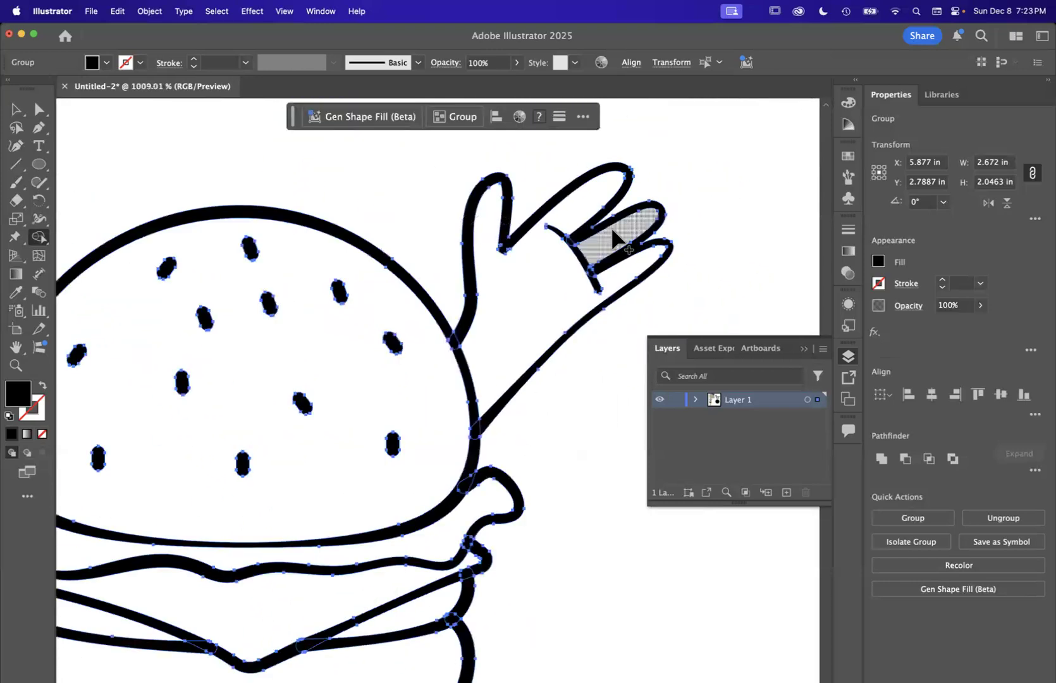
Unite the cleaned burger shapes with the Pathfinder and deselect the result.
key("v")
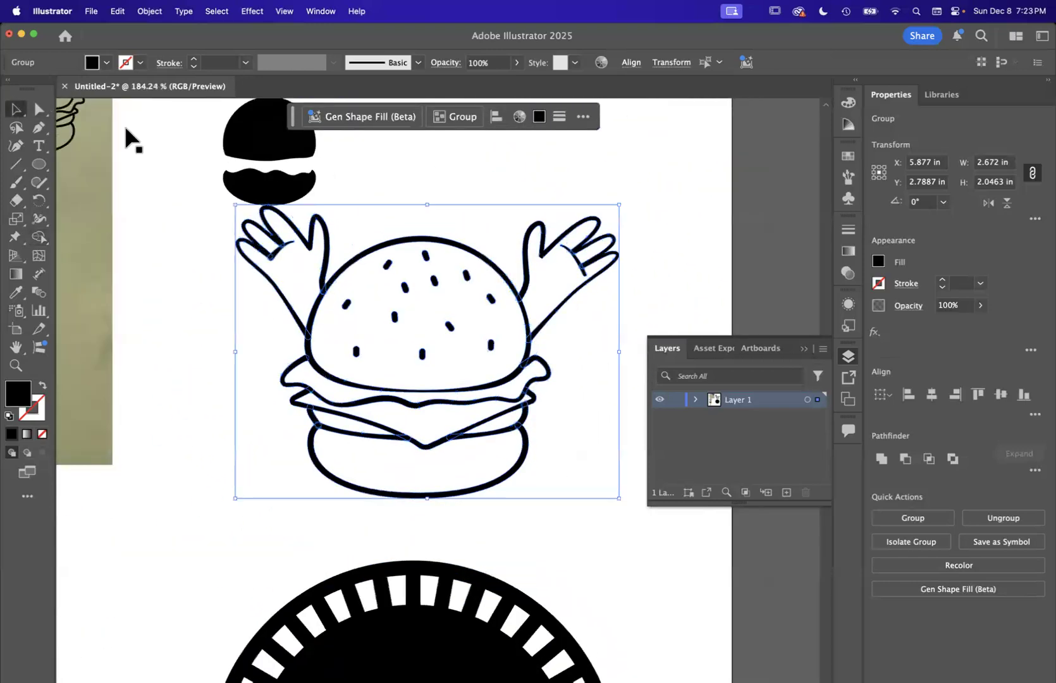
left_click(881, 461)
left_click(610, 560)
scroll(443, 269, "down", 5)
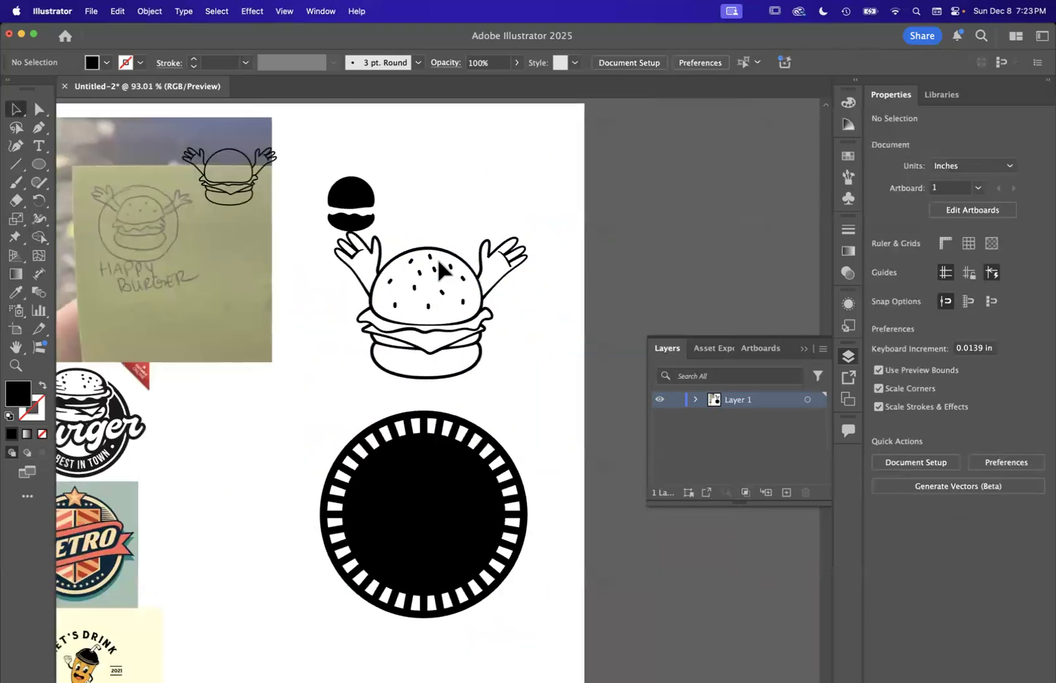
scroll(441, 269, "down", 1)
scroll(441, 269, "up", 4)
scroll(441, 270, "down", 5)
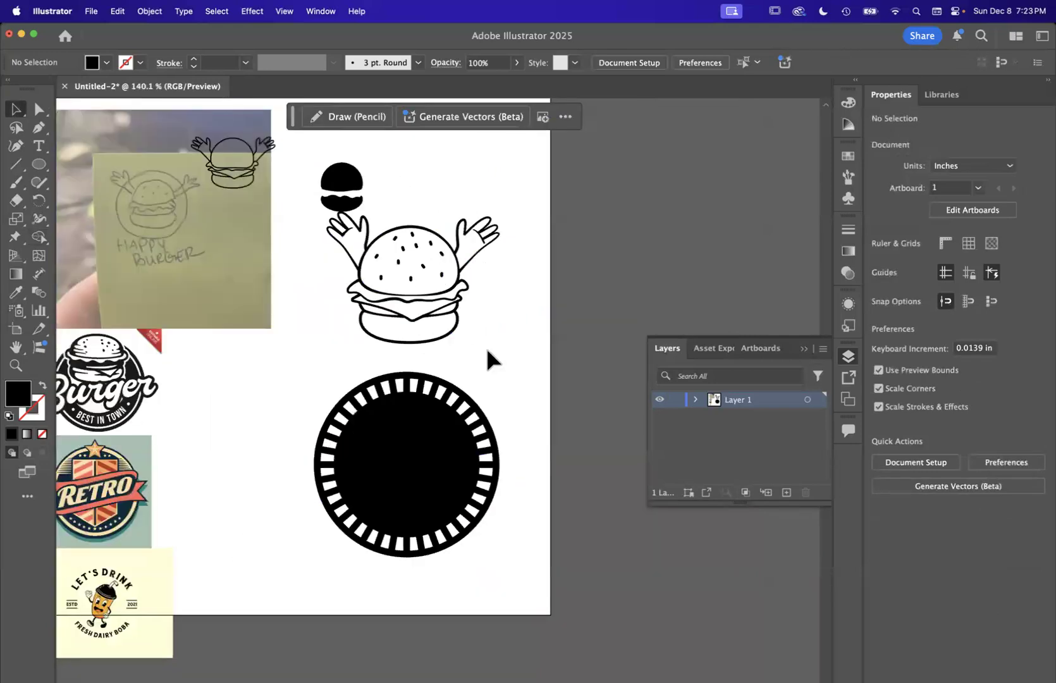
Select the united burger and make it a Live Paint group by filling the top bun with black.
left_click(311, 235)
scroll(405, 272, "up", 6)
scroll(400, 265, "down", 2)
scroll(399, 266, "down", 2)
scroll(400, 267, "up", 5)
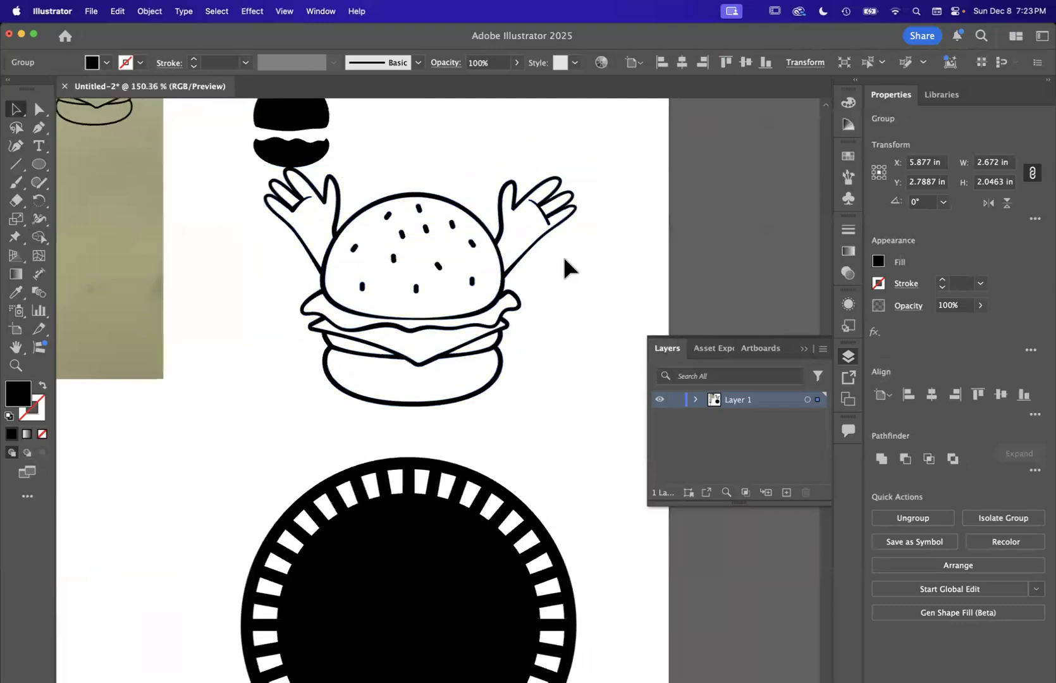
scroll(565, 259, "right", 1)
scroll(599, 260, "left", 1)
scroll(598, 261, "up", 1)
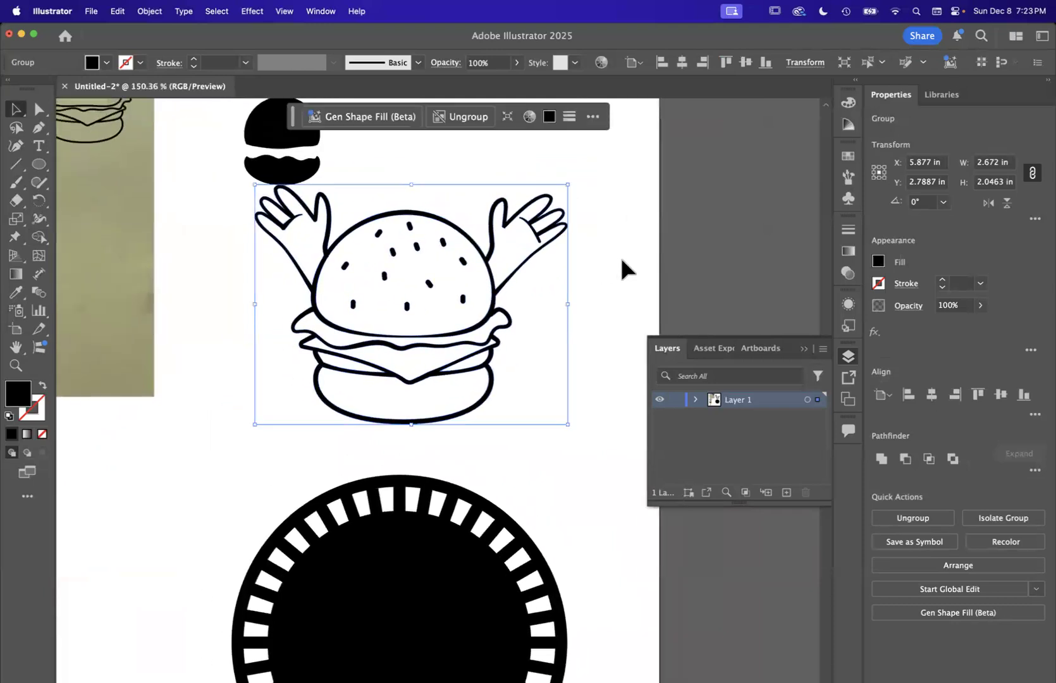
left_click_drag(38, 237, 106, 259)
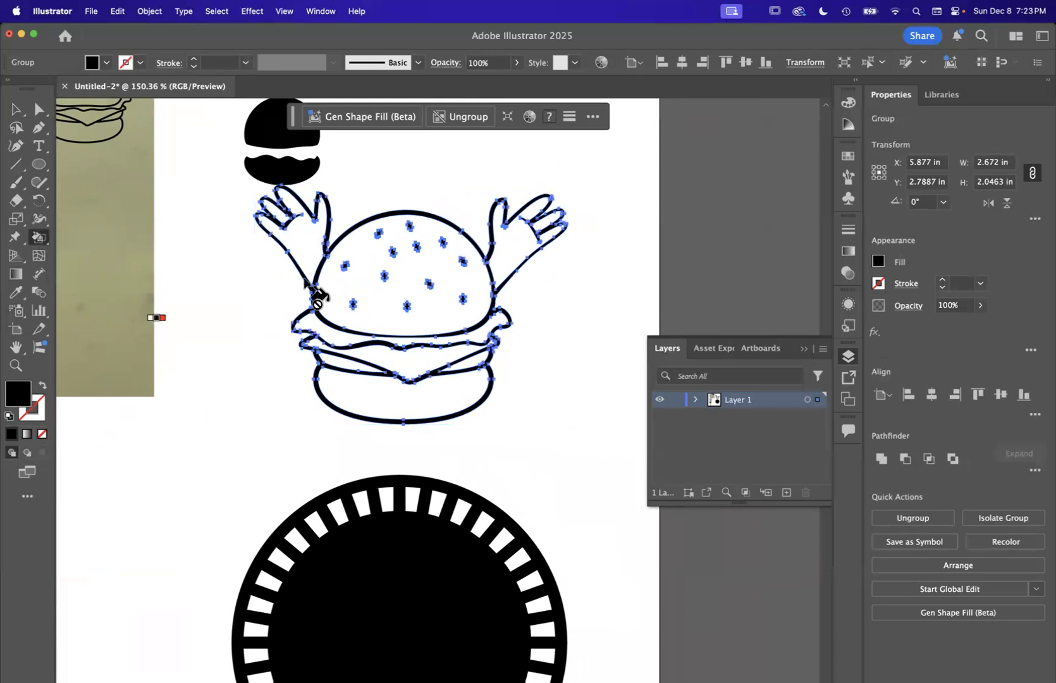
left_click(349, 279)
left_click(13, 114)
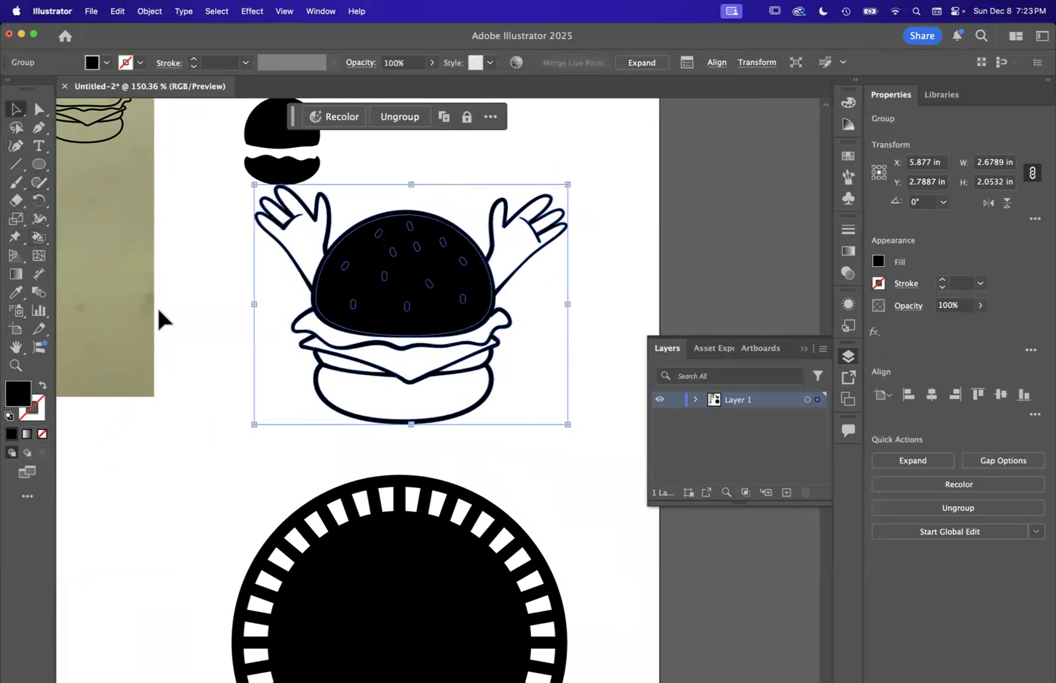
Set the fill color to ffffff and paint the burger's buns, fillings and arms white with the Live Paint Bucket.
left_click(162, 366)
double_click(20, 396)
type("ffffff")
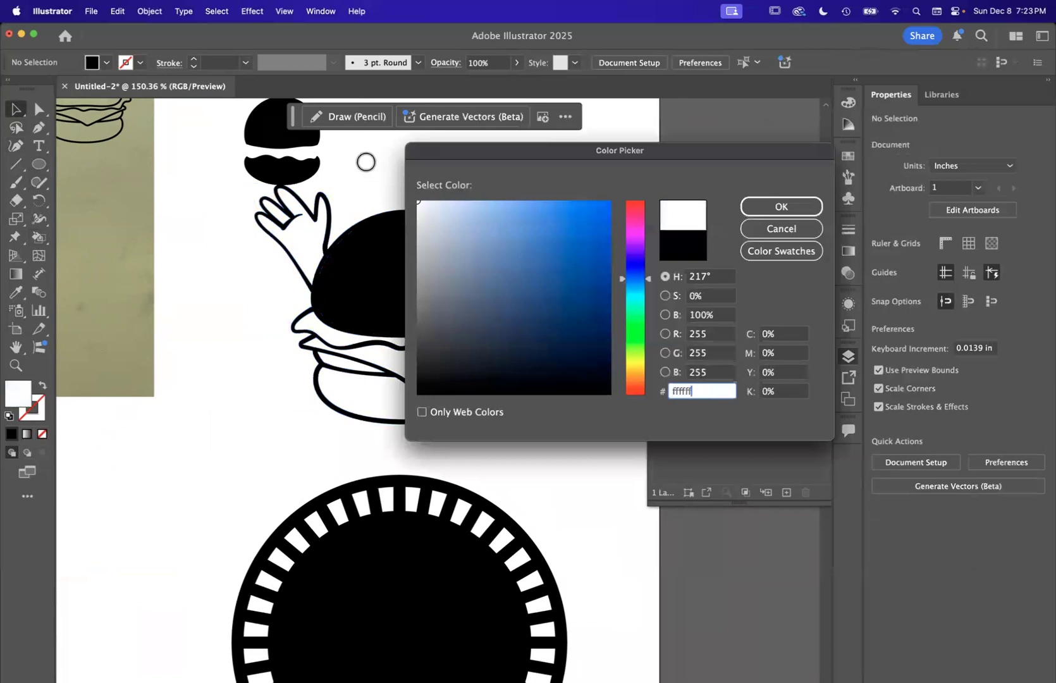
left_click(764, 213)
left_click(38, 237)
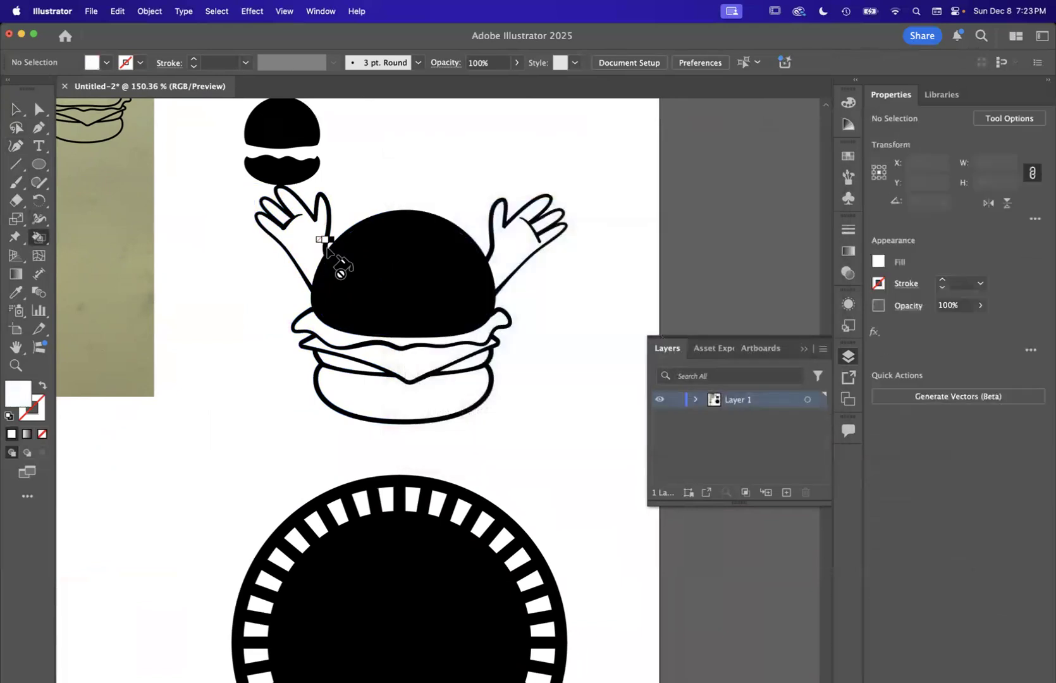
left_click(404, 253)
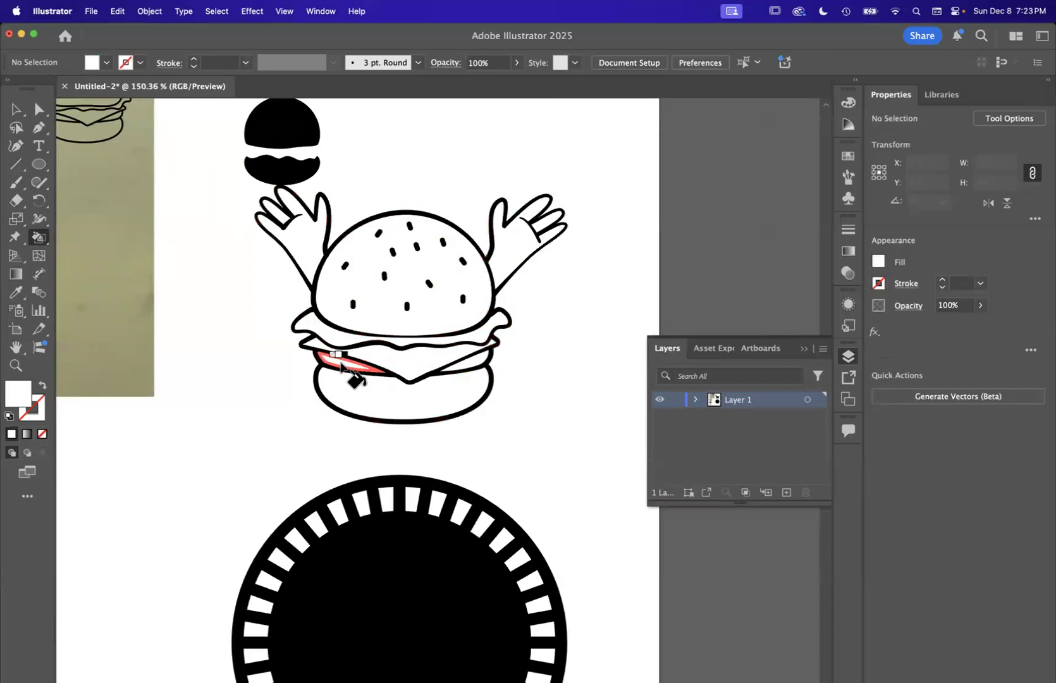
left_click(14, 114)
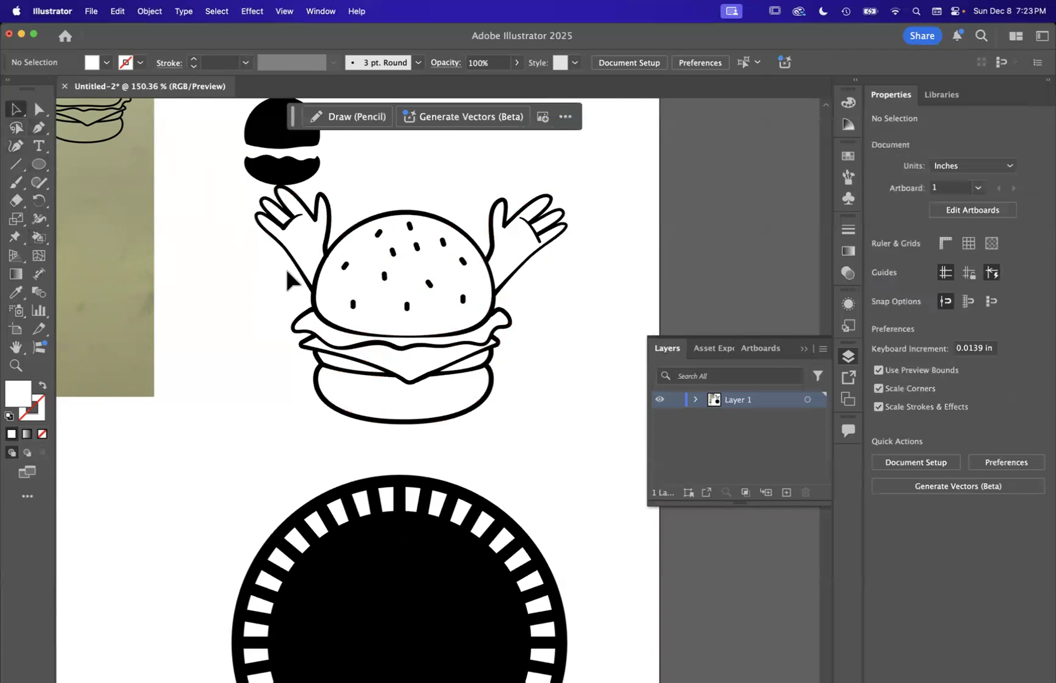
Bring the white-filled burger in front of the circular badge and move it onto the badge's center.
scroll(285, 266, "down", 3)
left_click_drag(381, 309, 376, 342)
right_click(374, 342)
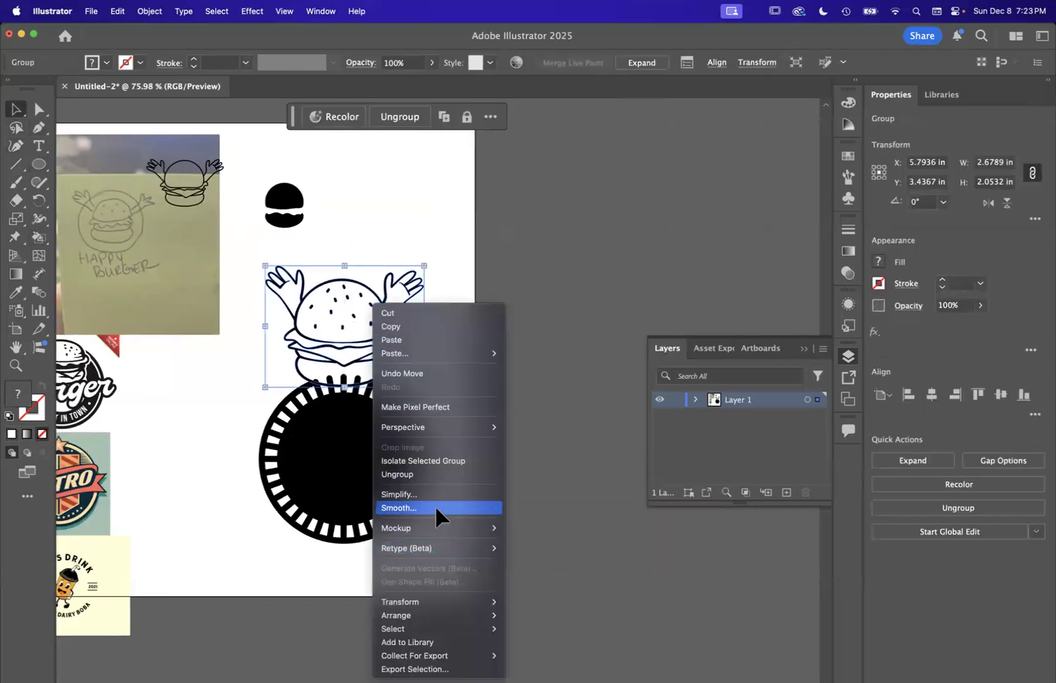
mouse_move(427, 612)
left_click(525, 608)
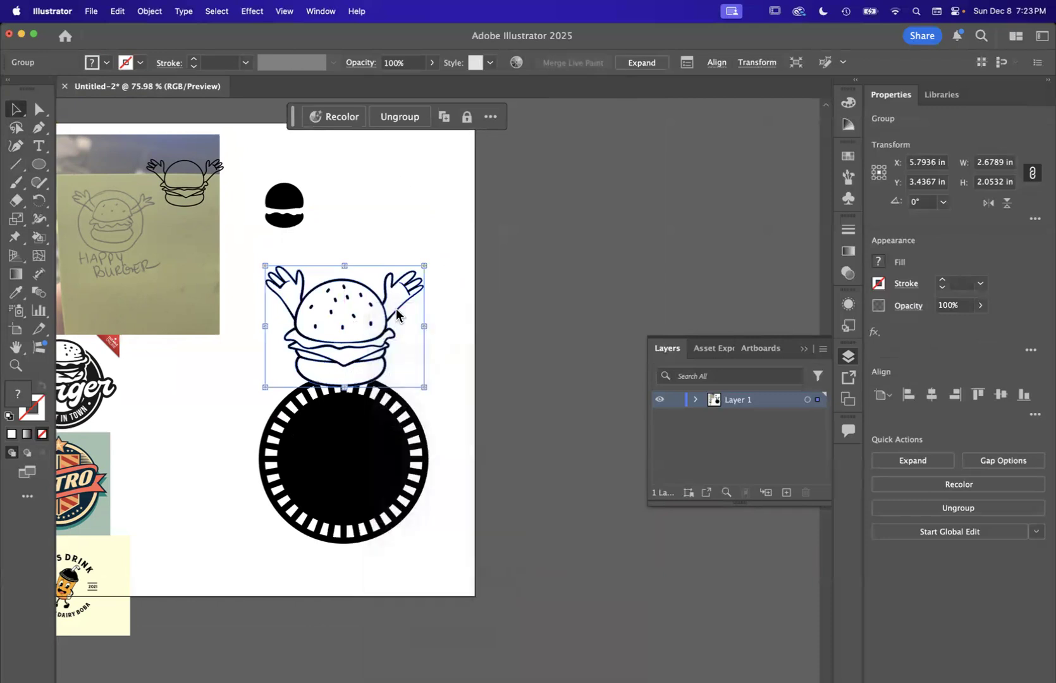
left_click_drag(395, 319, 398, 444)
scroll(398, 444, "down", 3)
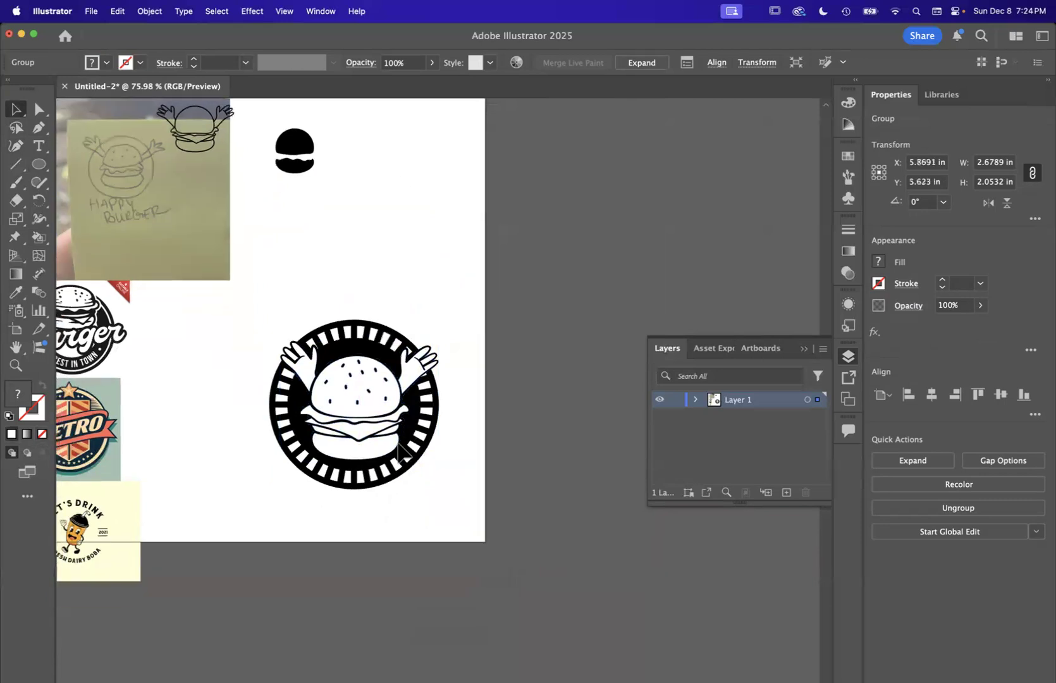
Enlarge the burger slightly, fine-tune its position inside the circular badge, and deselect it.
scroll(398, 444, "up", 3)
scroll(399, 445, "up", 3)
left_click_drag(427, 305, 431, 307)
mouse_move(504, 197)
left_mouse_down()
mouse_move(535, 165)
mouse_move(508, 191)
left_mouse_up()
left_click_drag(430, 269, 422, 261)
left_click(585, 223)
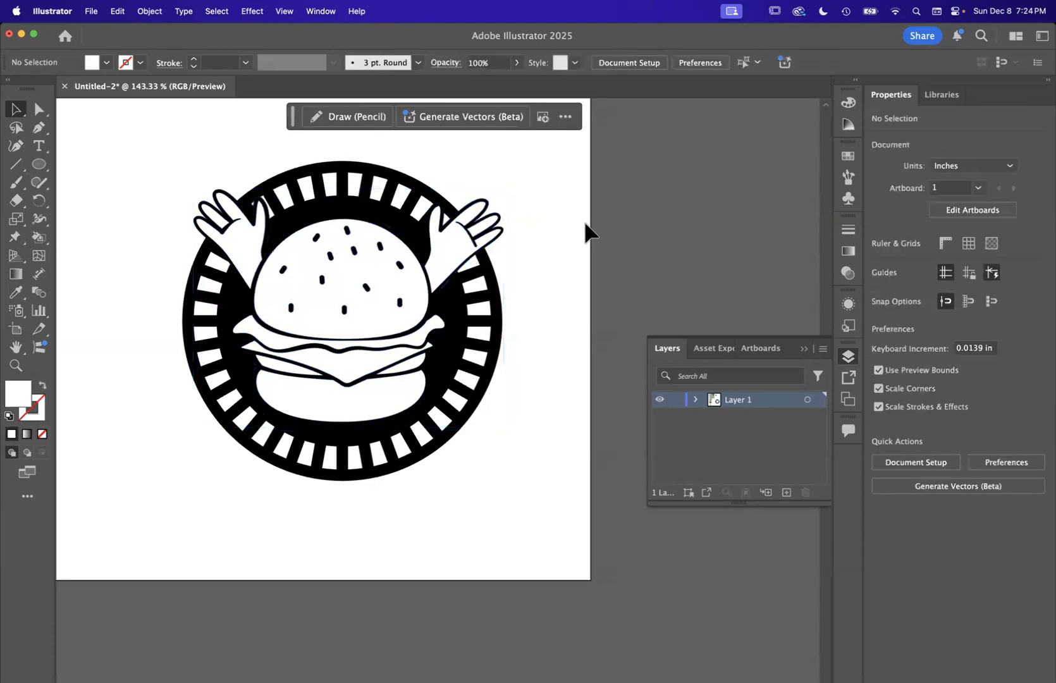
Offset the badge's outer black circle outward by 0.0789 in with mitered joins.
scroll(585, 223, "down", 6)
scroll(585, 223, "up", 4)
scroll(506, 451, "up", 3)
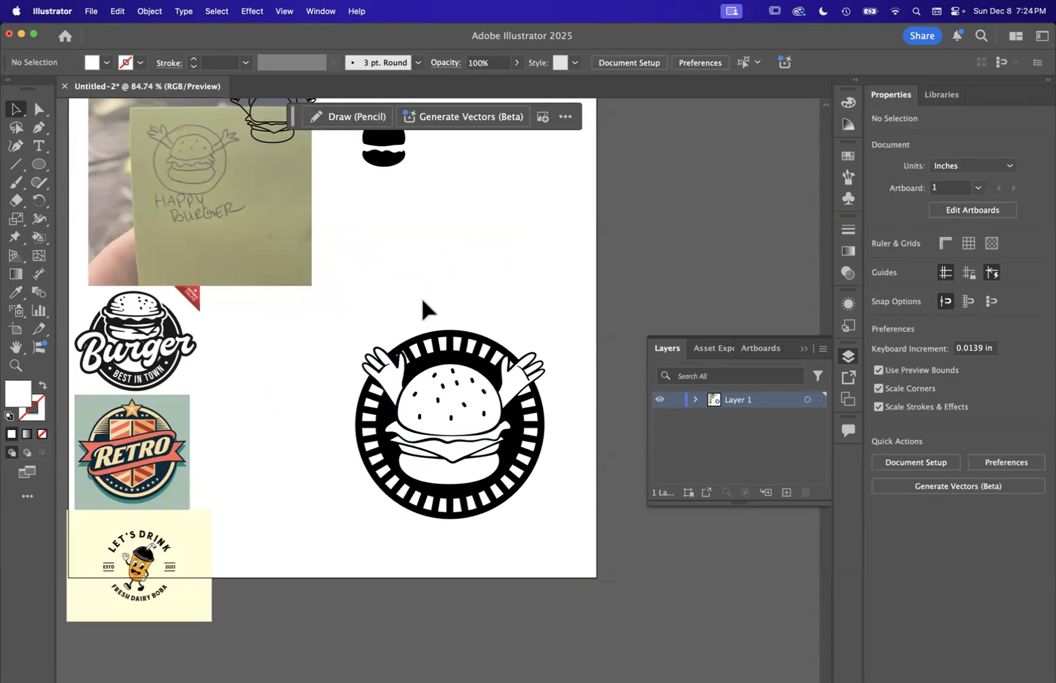
scroll(423, 302, "up", 3)
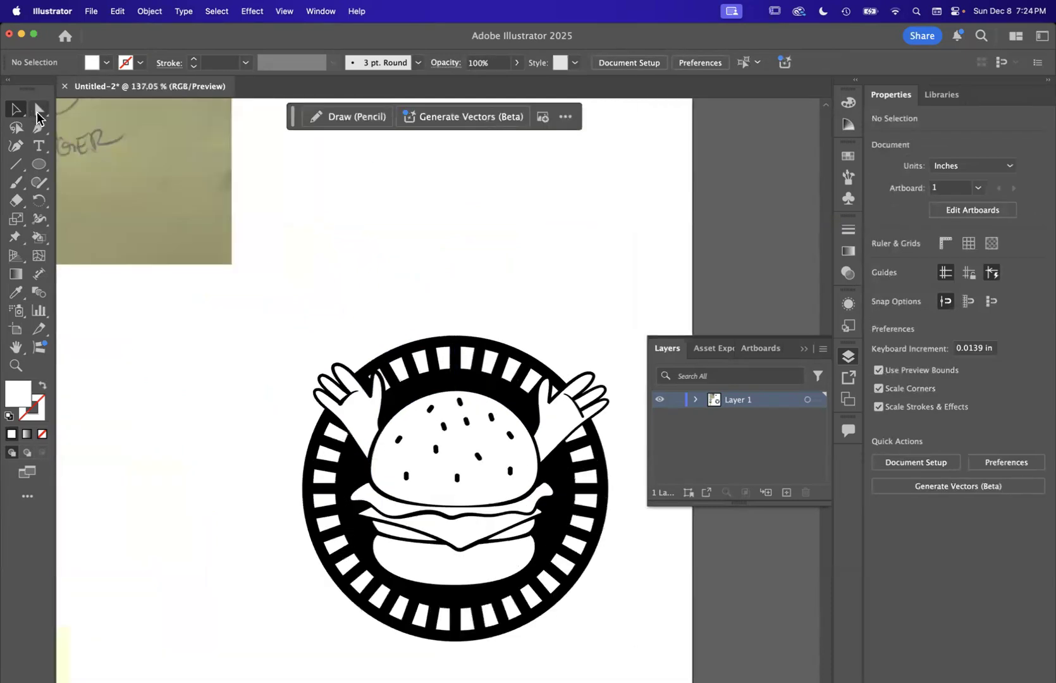
left_click(446, 344)
scroll(451, 310, "down", 2)
scroll(451, 310, "right", 2)
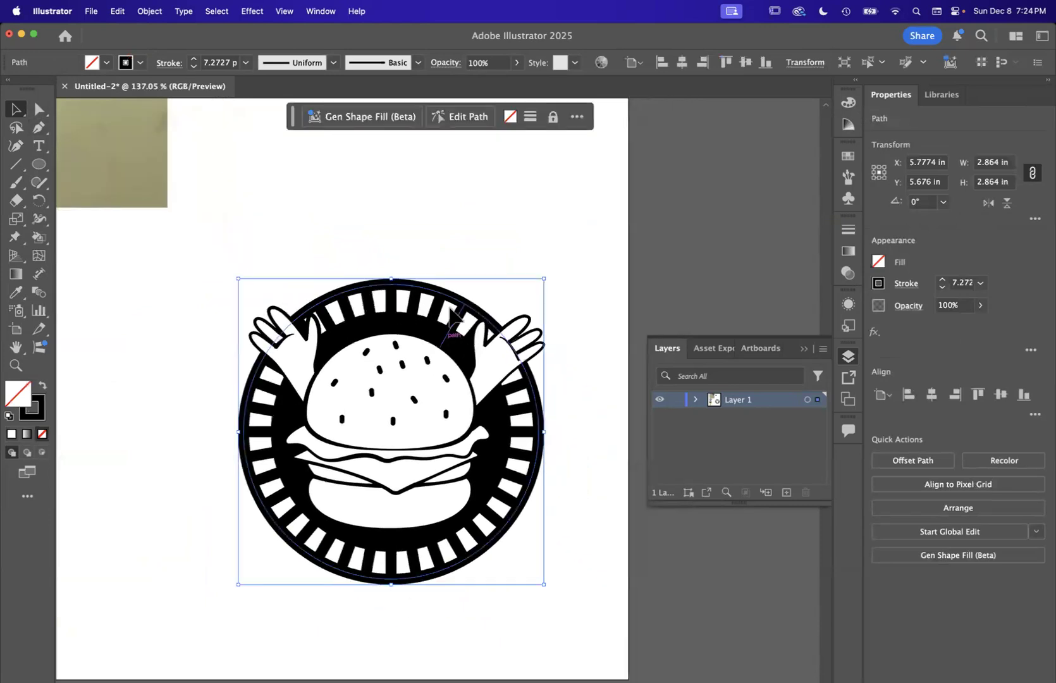
left_click(149, 11)
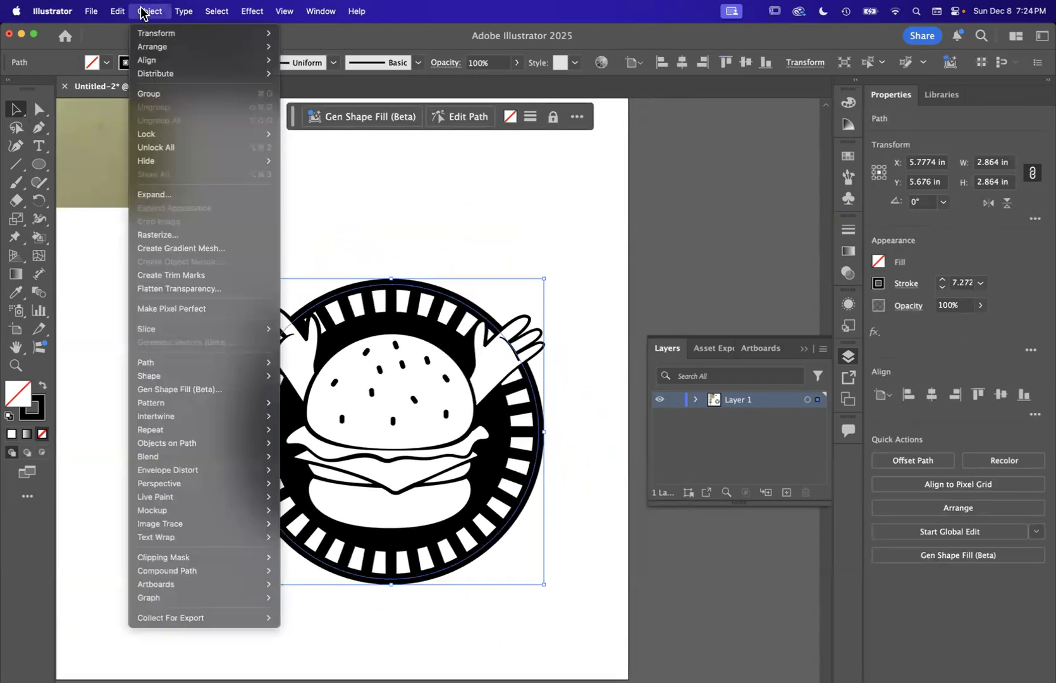
mouse_move(189, 364)
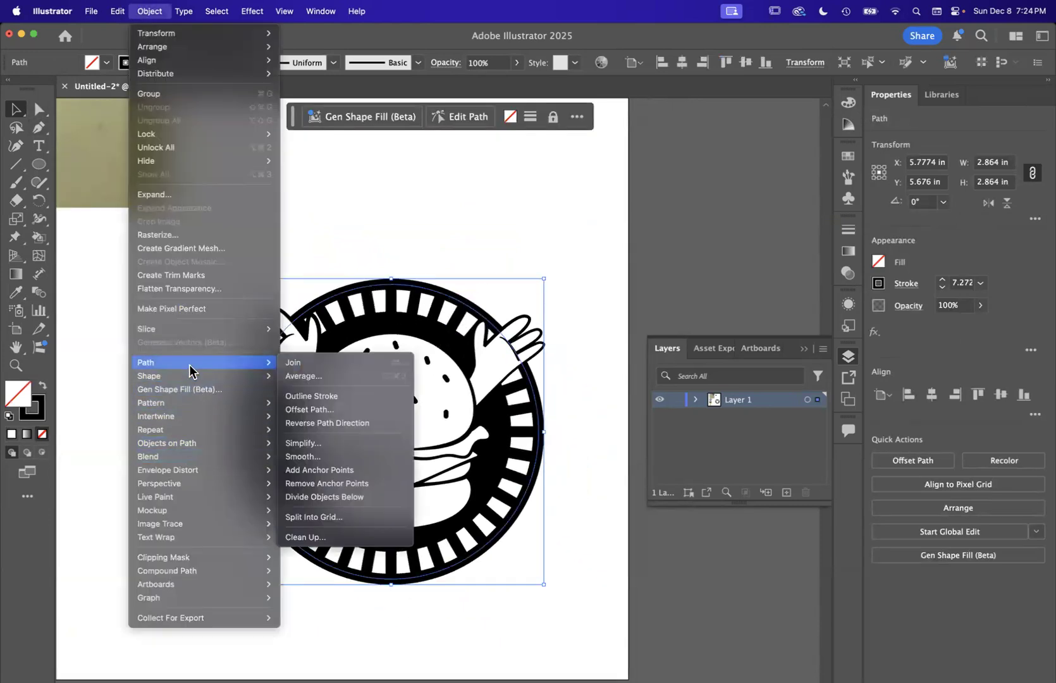
left_click(320, 411)
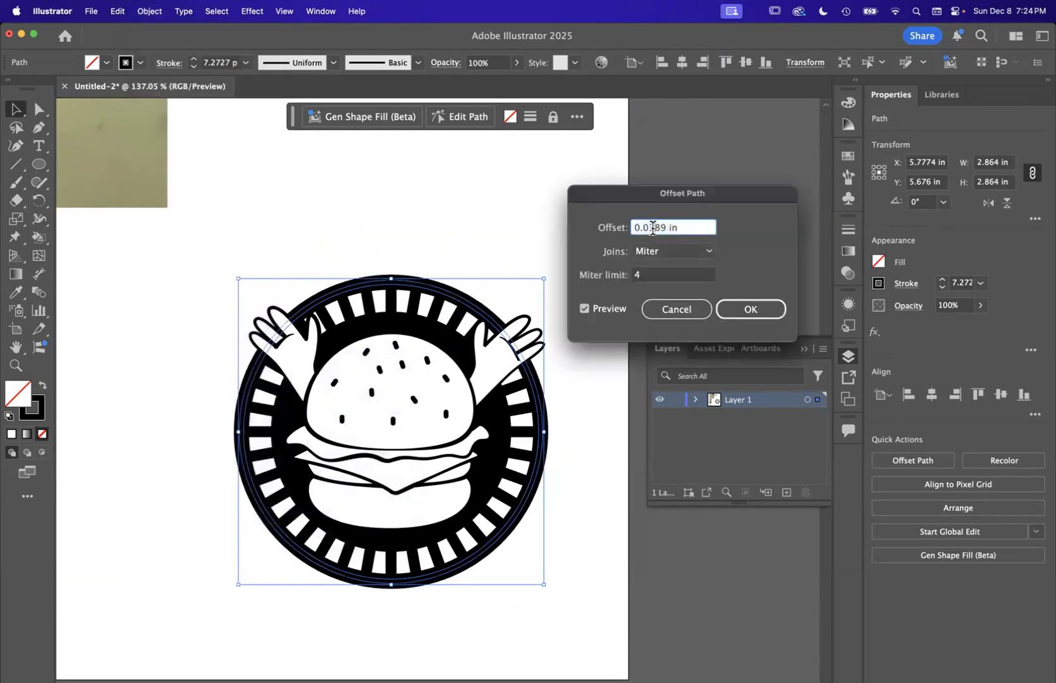
left_click(651, 275)
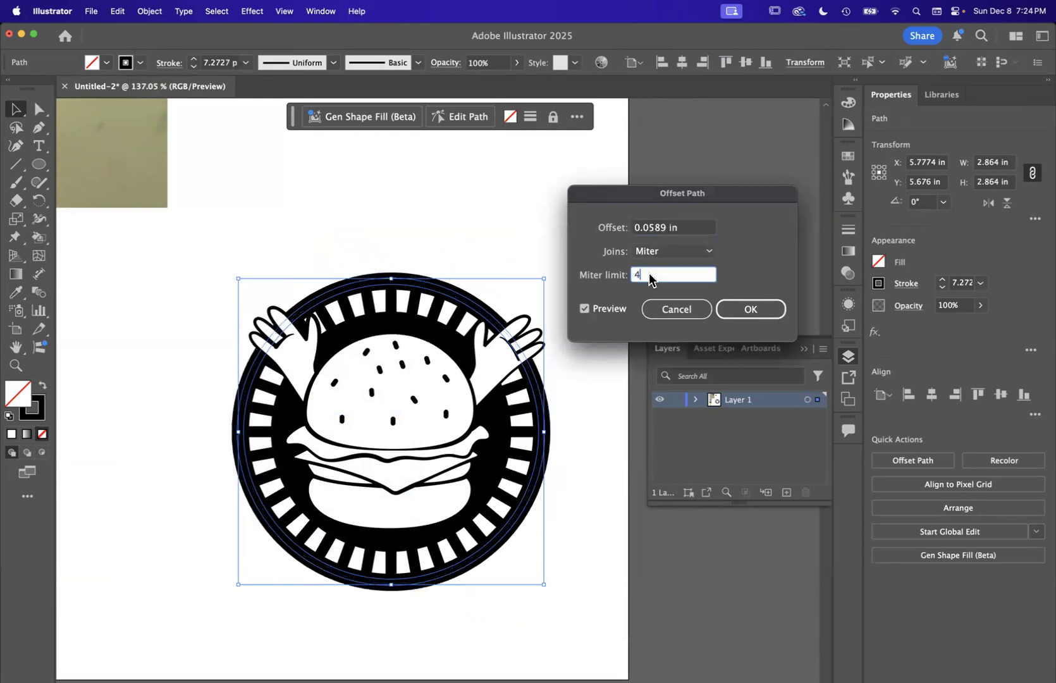
left_click(655, 232)
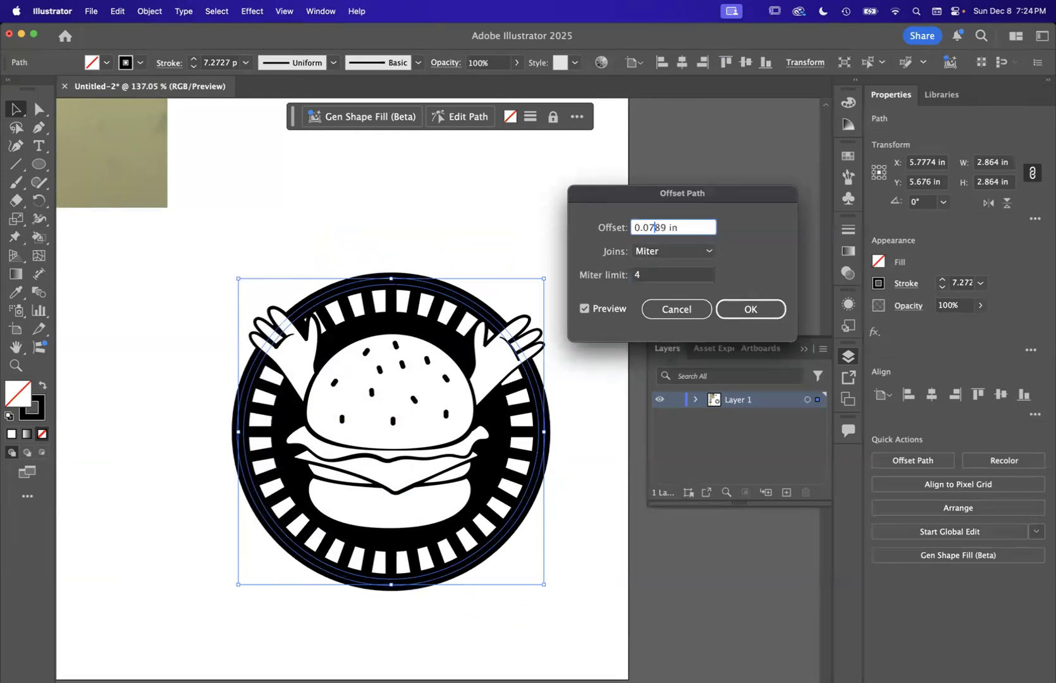
left_click(658, 276)
left_click(747, 312)
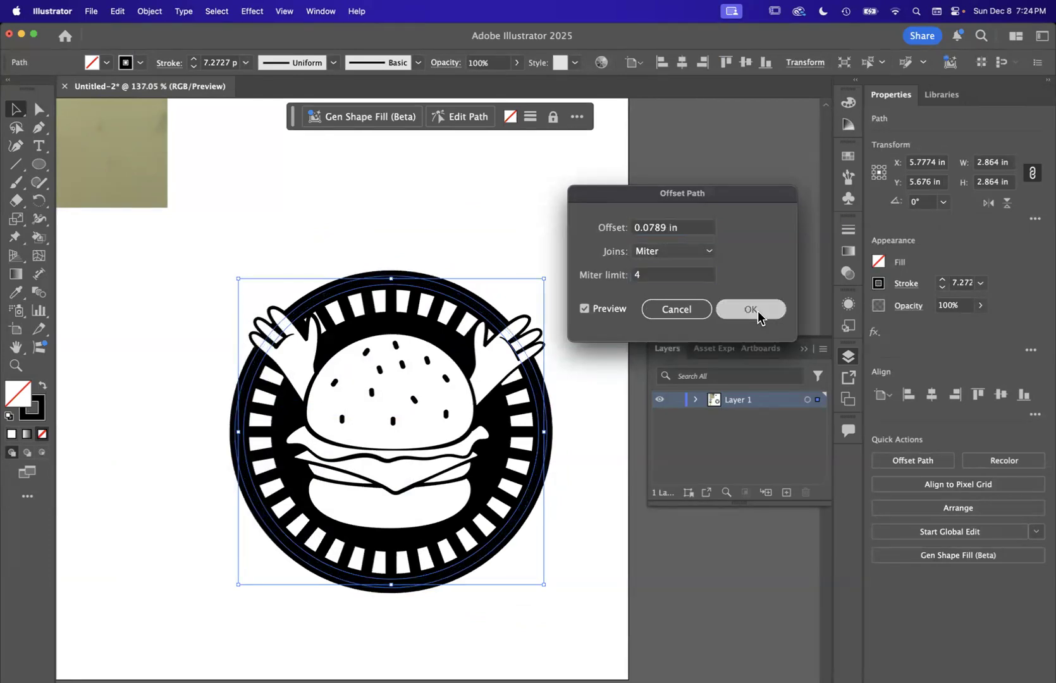
Set the new outer ring's stroke weight to 1 pt and align the stroke to the outside of its path.
left_click(193, 67)
left_click(193, 67)
left_click(193, 67)
left_click(358, 208)
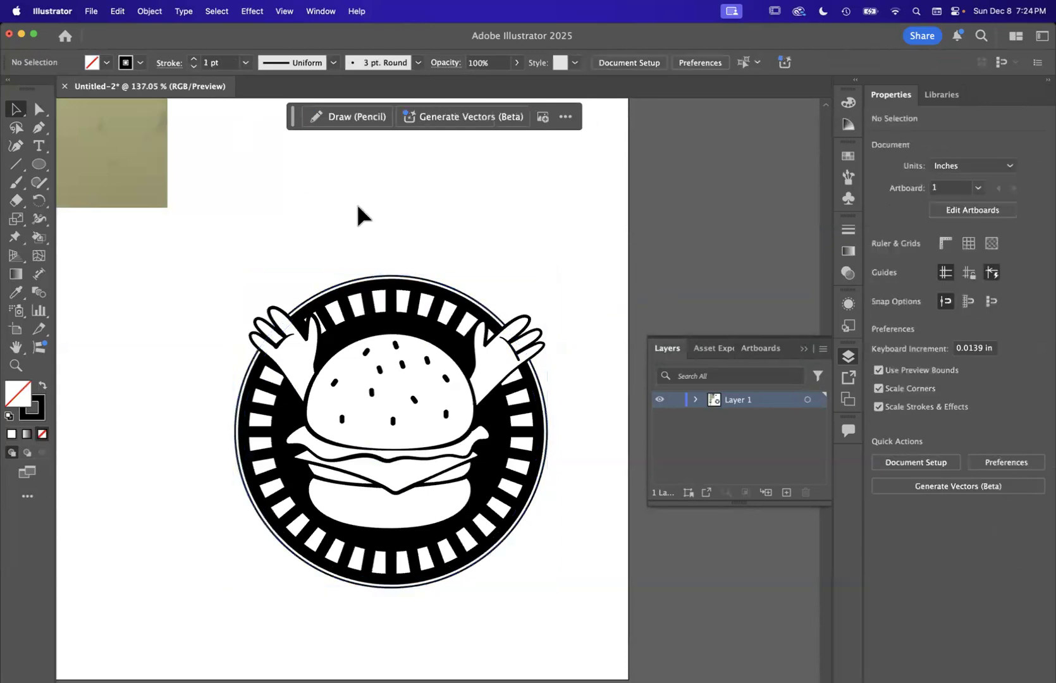
left_click(466, 294)
scroll(464, 294, "up", 5)
scroll(465, 296, "up", 10)
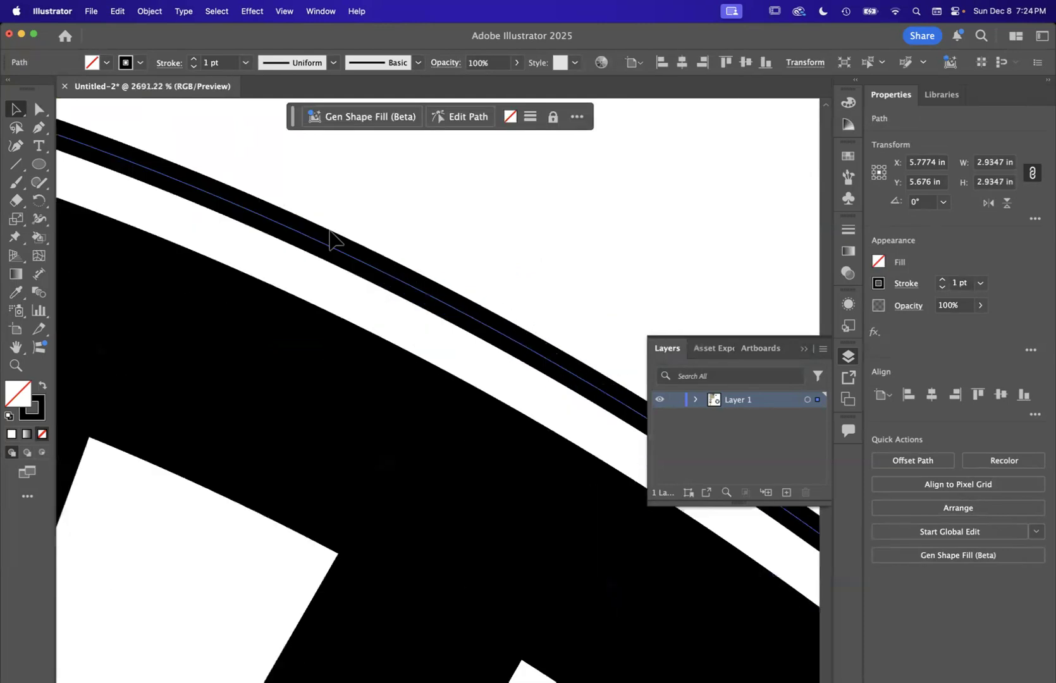
left_click(169, 63)
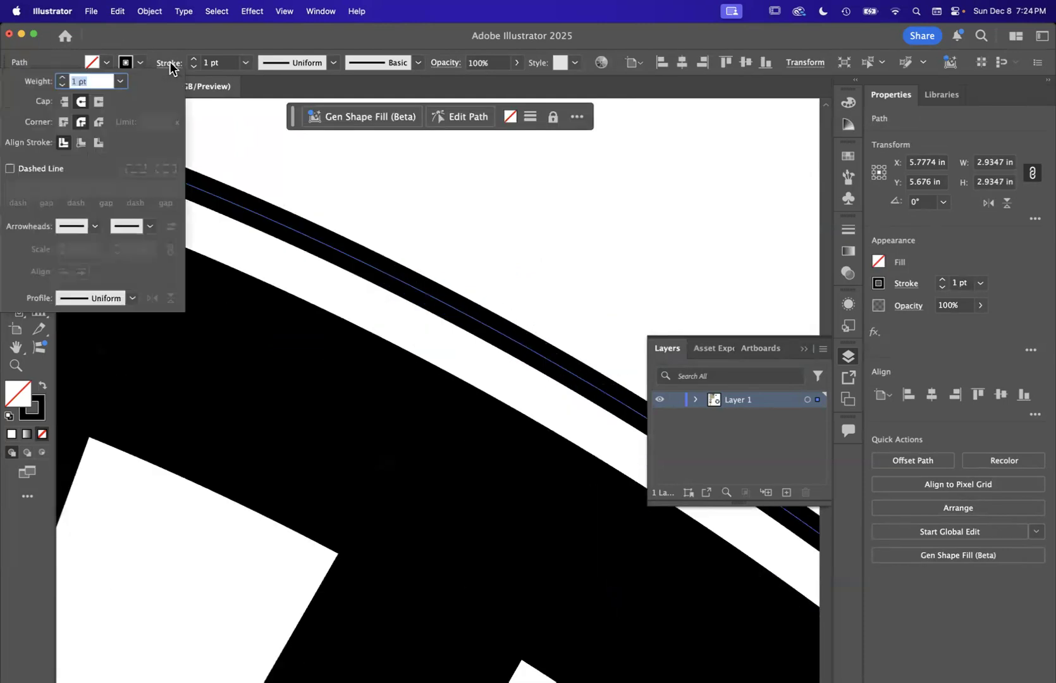
left_click(99, 145)
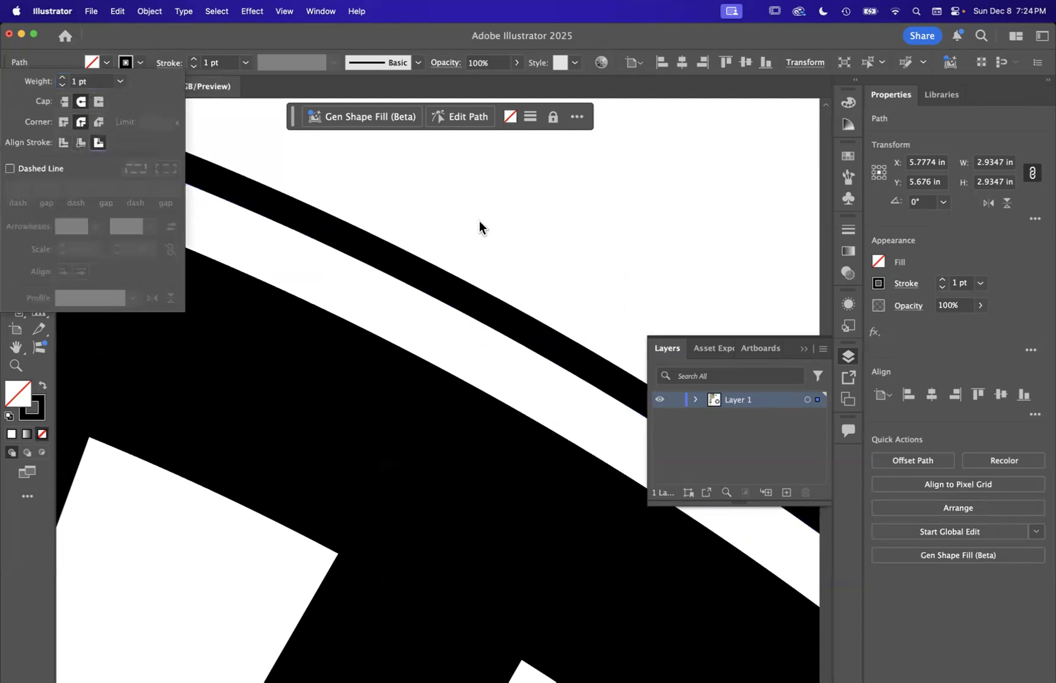
Increase the outer ring's stroke weight to 4 pt and deselect it.
left_click(195, 59)
left_click(195, 59)
left_click(195, 59)
scroll(348, 258, "down", 5)
scroll(348, 266, "down", 10)
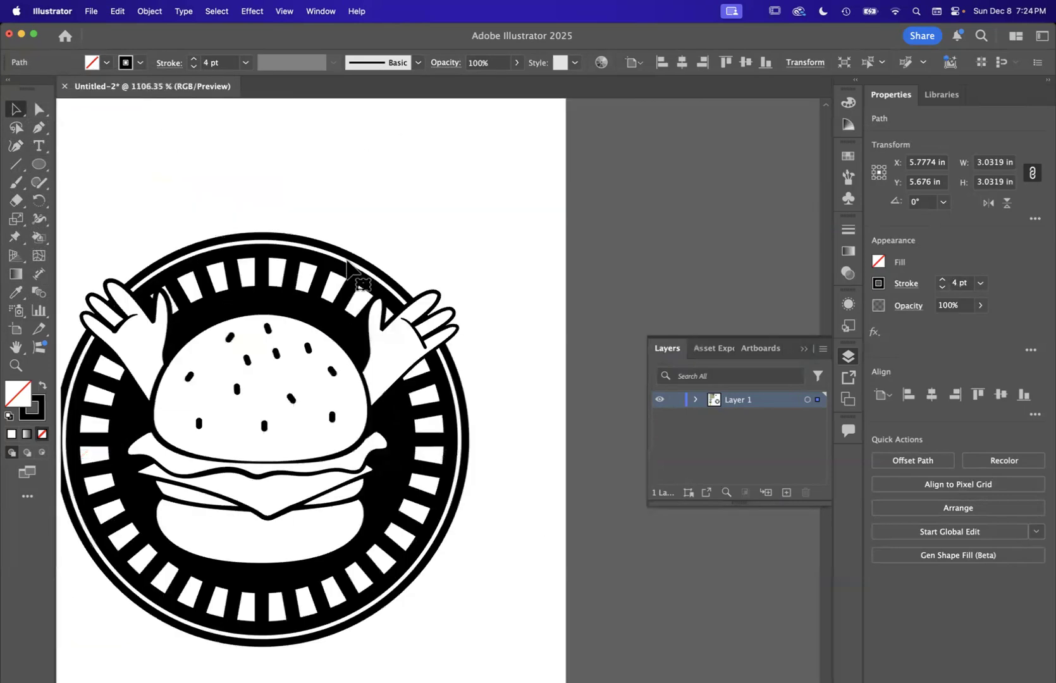
left_click(521, 349)
Rotate the burger about 6° counterclockwise, nudge it up slightly inside the circular badge, and deselect it.
scroll(357, 373, "up", 3)
scroll(358, 373, "down", 3)
scroll(357, 372, "up", 3)
scroll(358, 372, "down", 4)
left_click(385, 368)
left_click_drag(497, 265, 493, 239)
left_click_drag(408, 340, 406, 331)
left_click(568, 205)
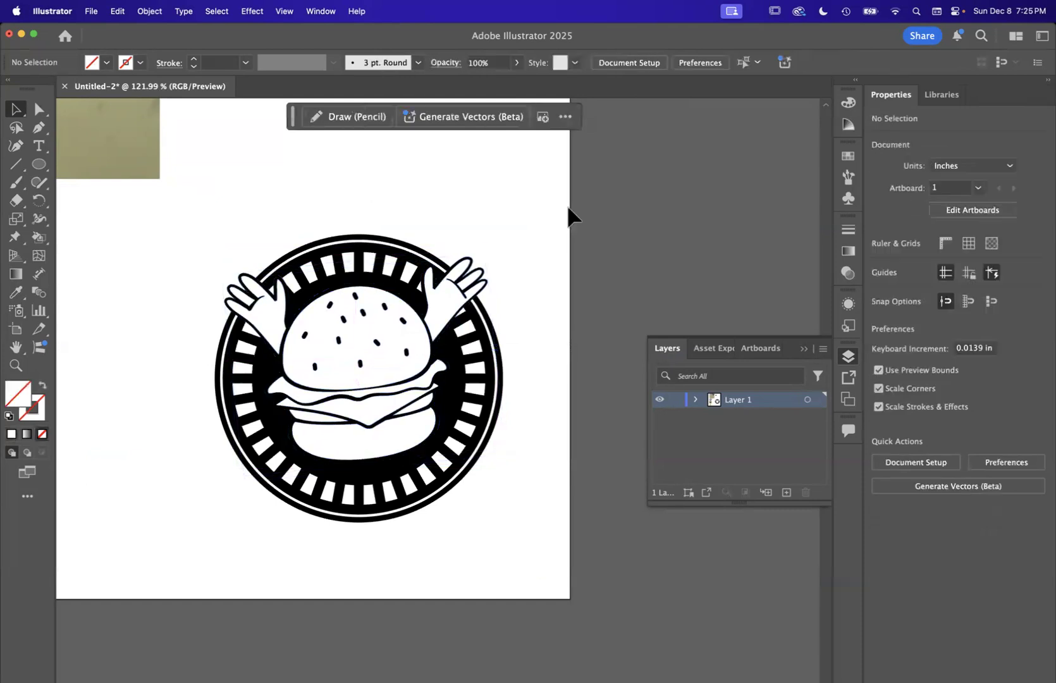
Examine the tilted burger badge up close and alongside the reference logos.
scroll(568, 205, "down", 5)
scroll(474, 394, "up", 4)
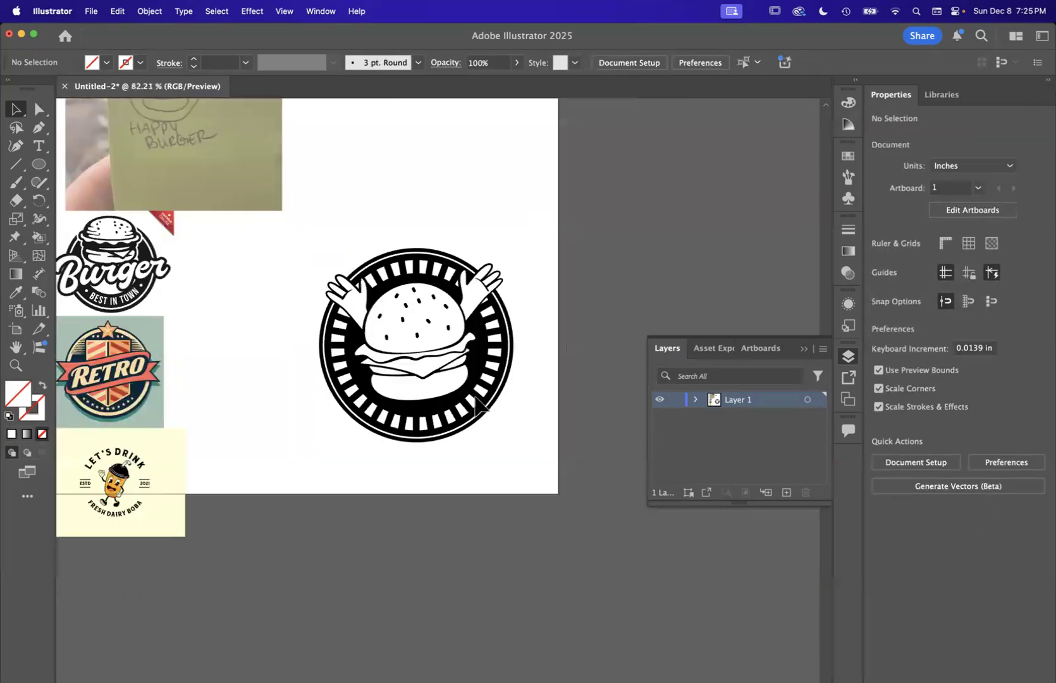
scroll(479, 400, "down", 2)
scroll(480, 401, "up", 5)
scroll(477, 401, "down", 2)
scroll(475, 400, "up", 2)
scroll(476, 404, "down", 3)
scroll(455, 455, "up", 1)
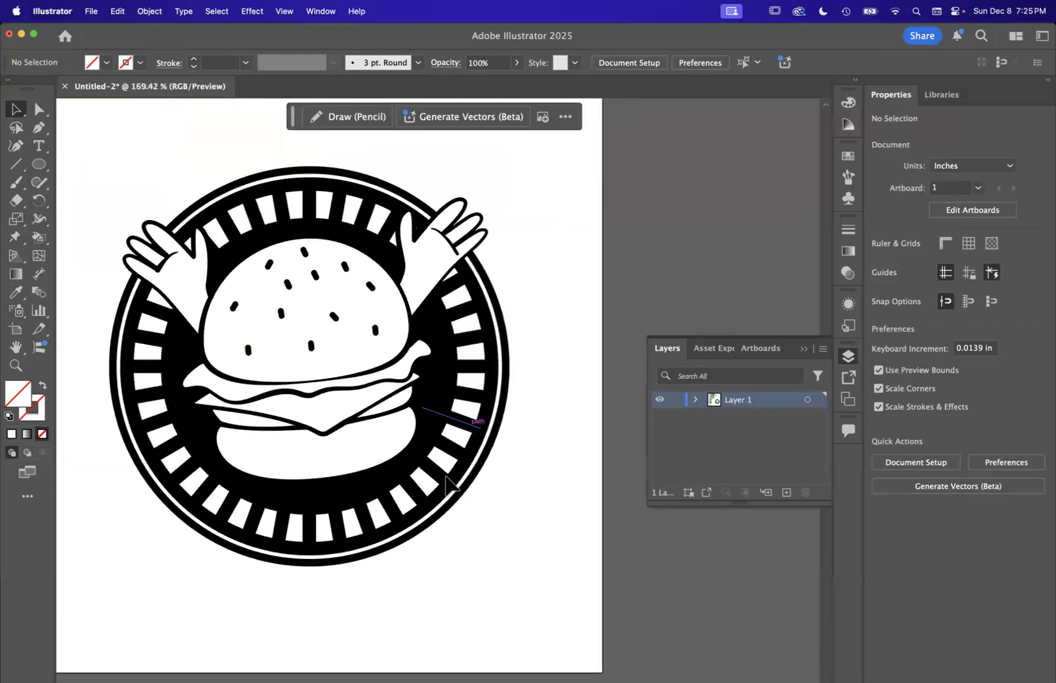
scroll(408, 548, "down", 2)
scroll(399, 535, "up", 3)
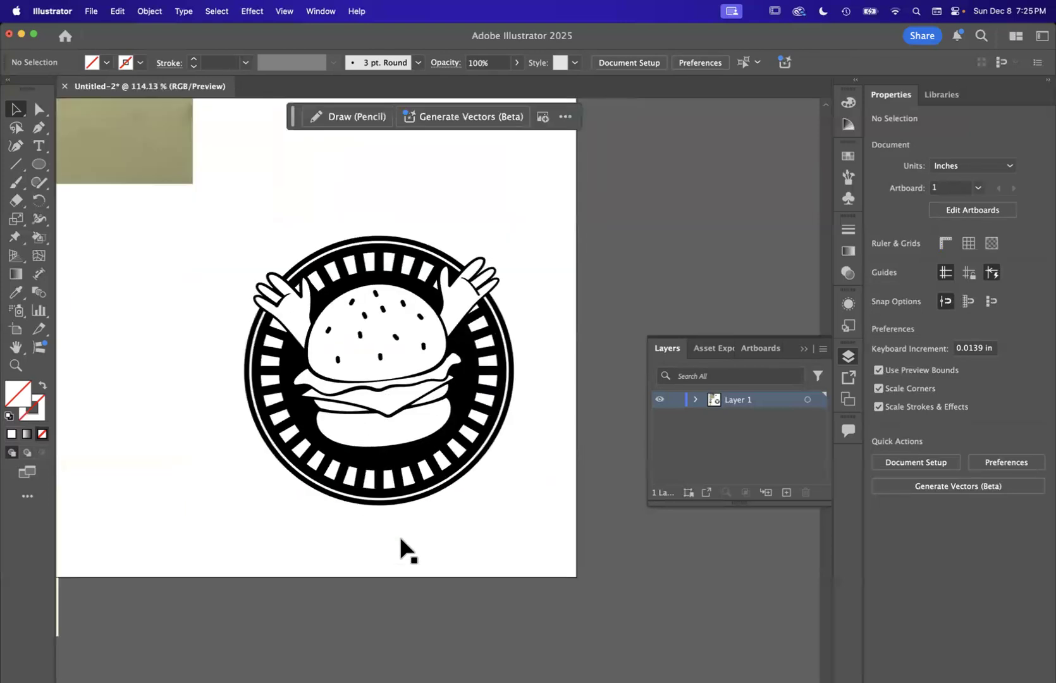
Select the whole burger badge, move it up on the artboard below the small black bun shapes, and deselect it.
scroll(399, 535, "down", 1)
left_click_drag(287, 319, 487, 503)
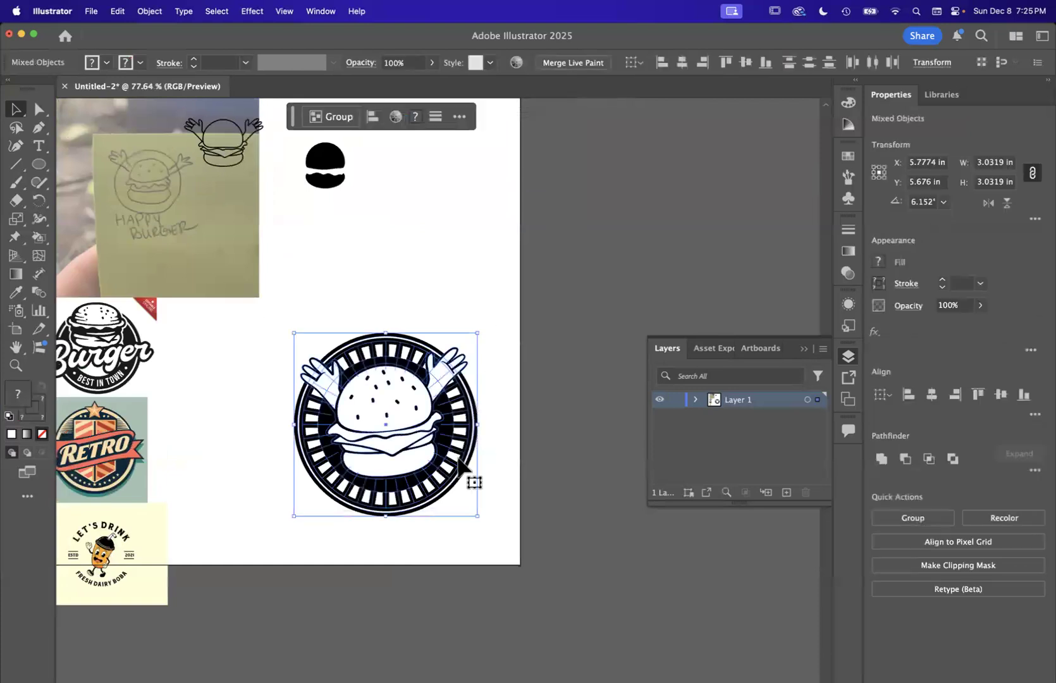
left_click_drag(452, 433, 446, 366)
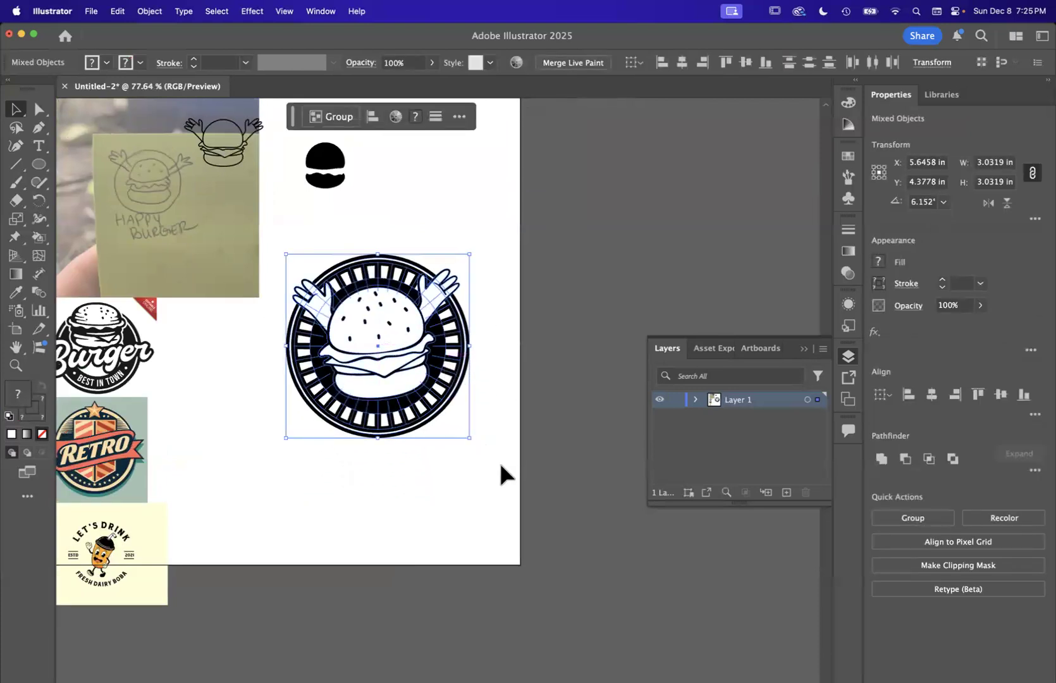
left_click(489, 479)
scroll(419, 472, "down", 3)
scroll(419, 472, "up", 3)
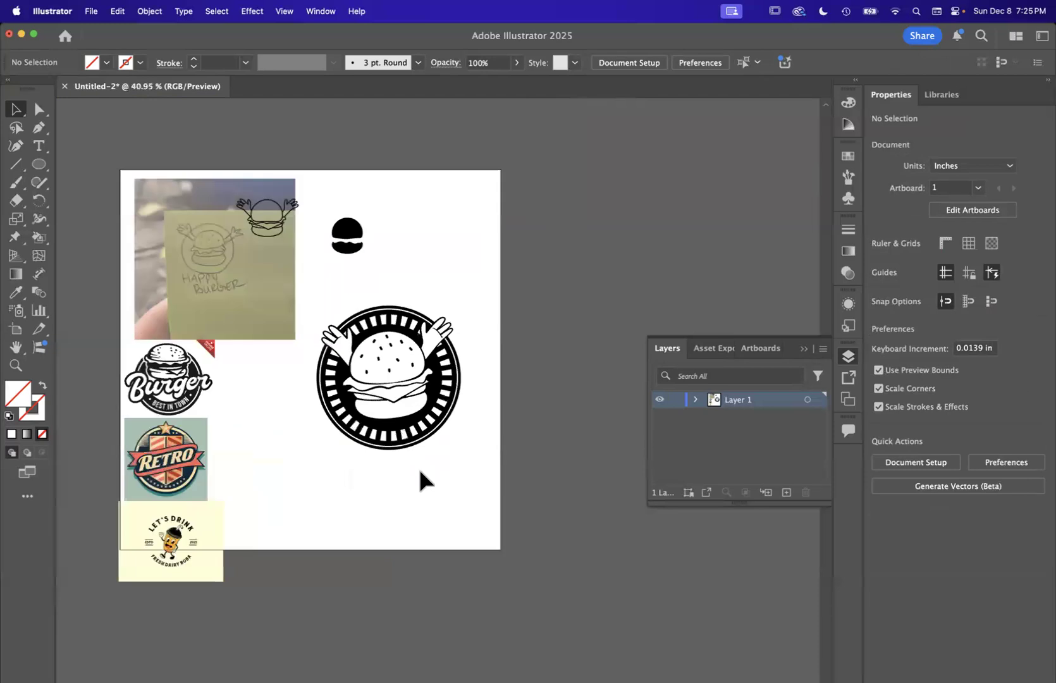
scroll(420, 472, "down", 2)
scroll(465, 497, "up", 2)
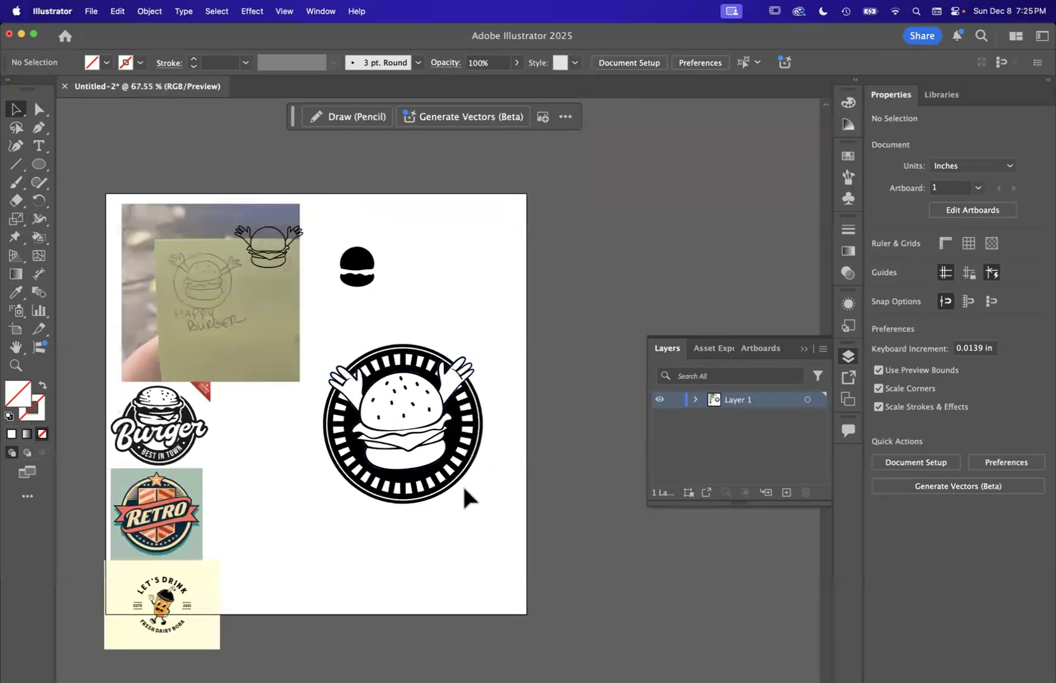
scroll(465, 497, "up", 3)
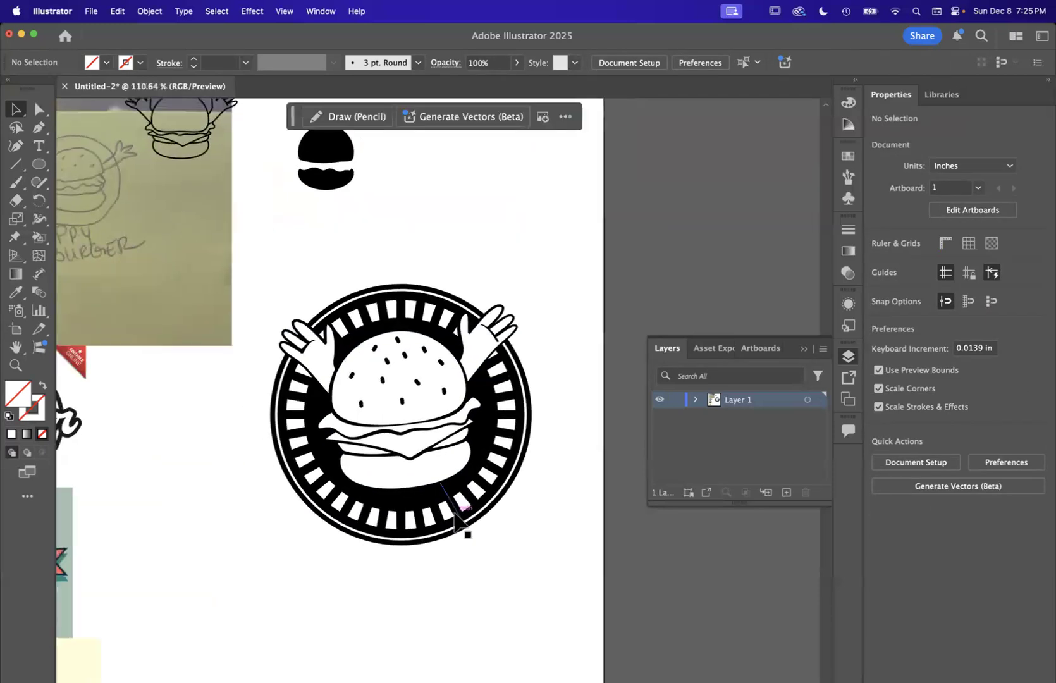
Select the badge's circles together with the burger and lock them, leaving the radiating spokes unlocked.
left_click(455, 513)
scroll(455, 514, "down", 1)
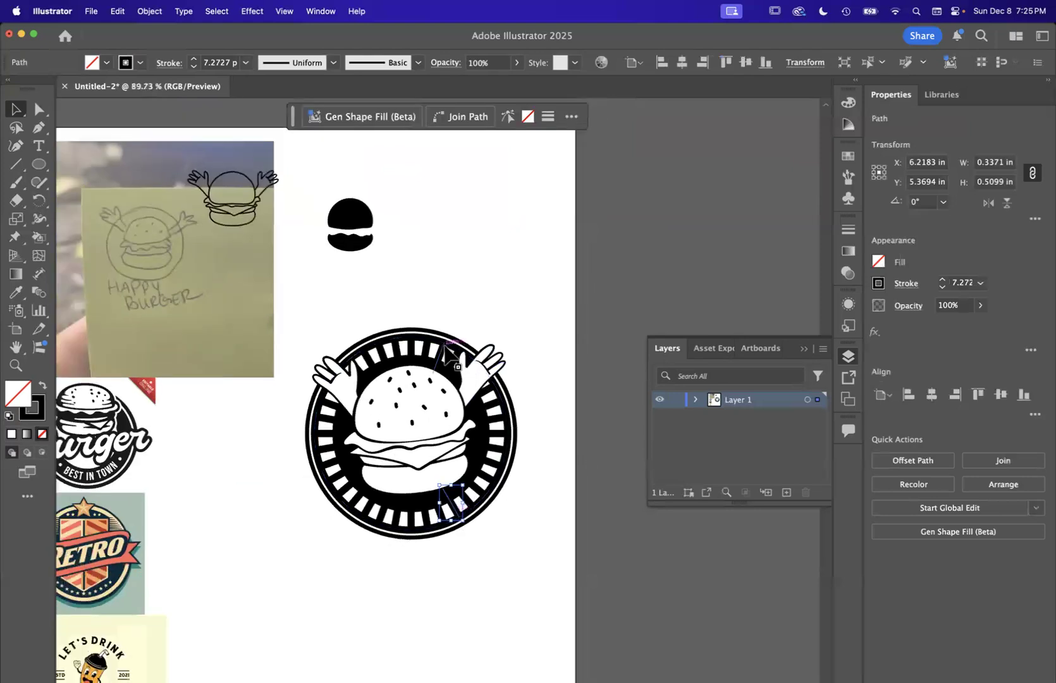
left_click(447, 345)
scroll(448, 346, "up", 8)
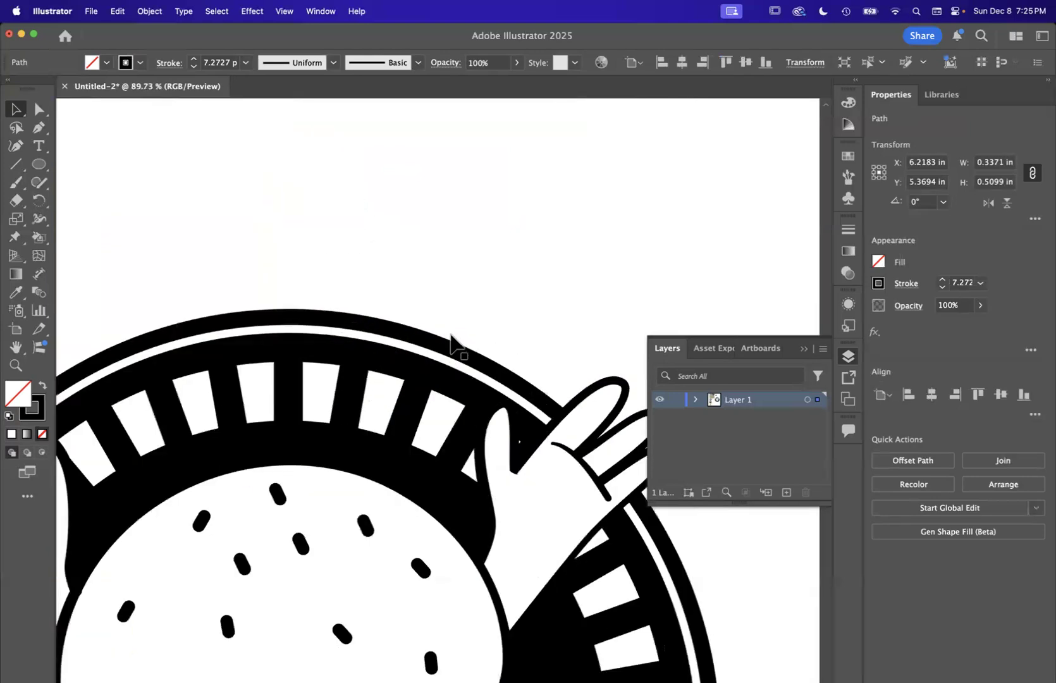
scroll(452, 354, "up", 2)
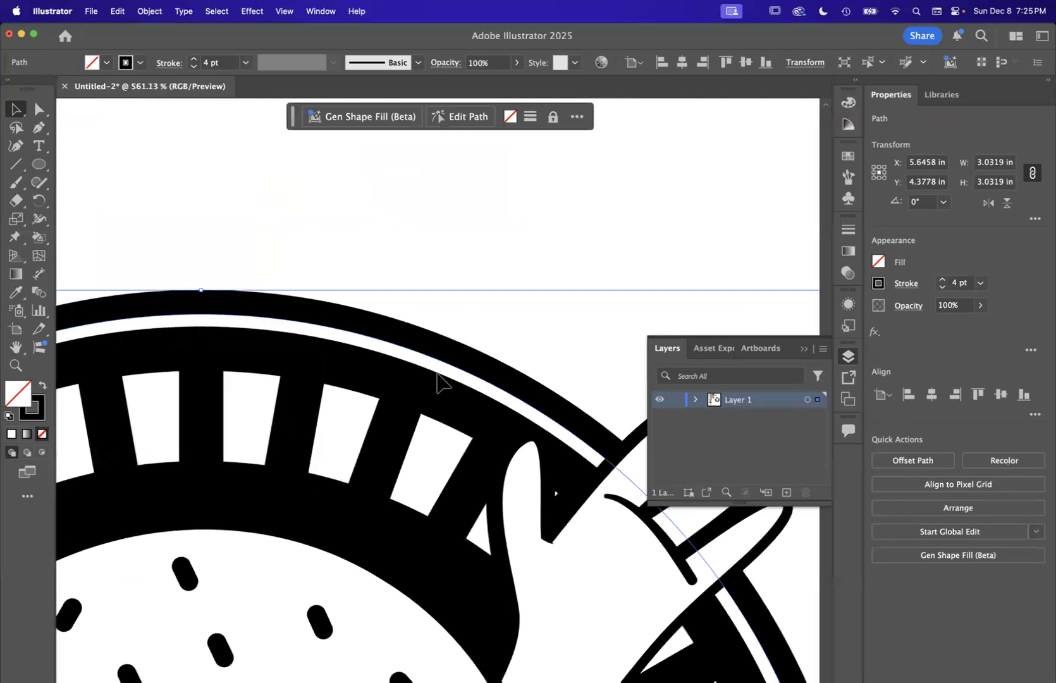
left_click_drag(361, 262, 425, 372)
scroll(424, 373, "down", 3)
scroll(424, 374, "down", 4)
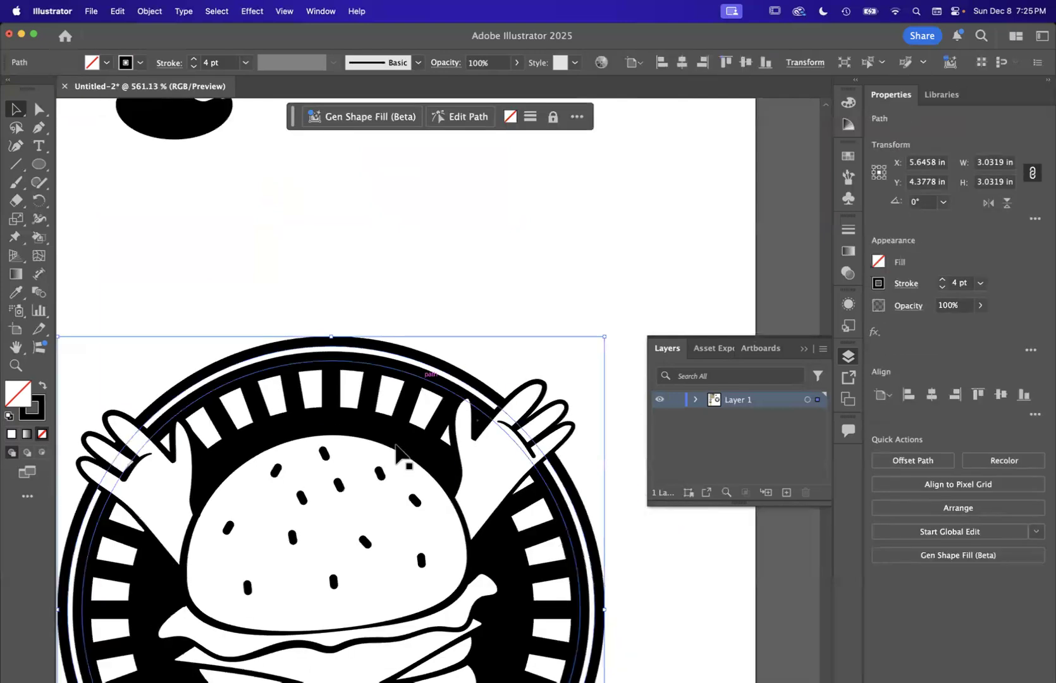
left_click(400, 446, "shift")
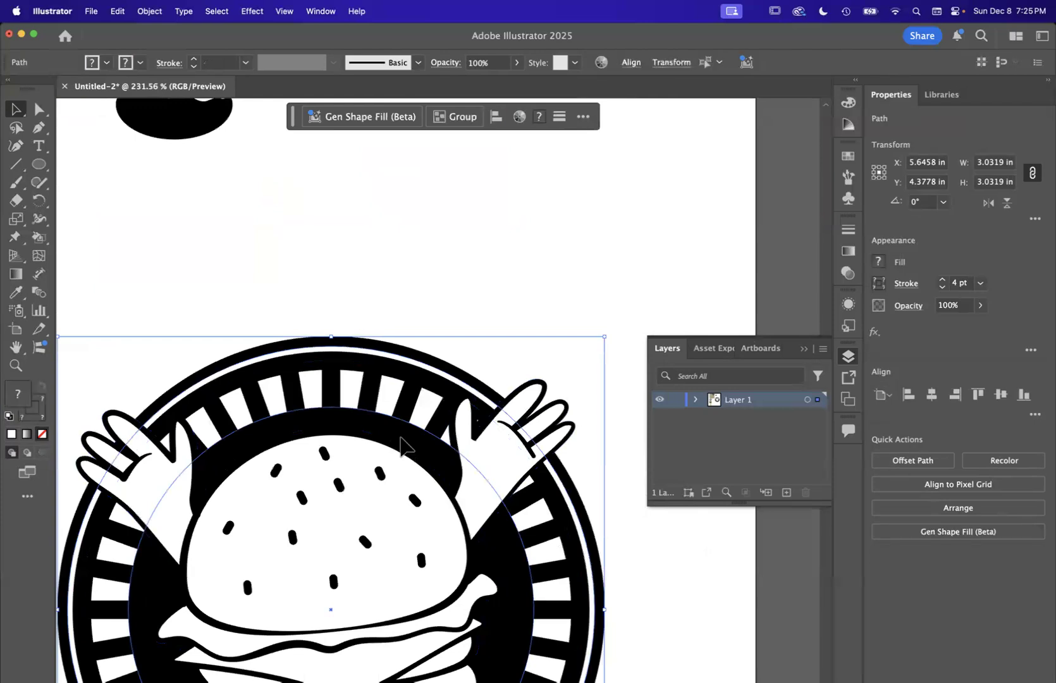
scroll(408, 443, "down", 3)
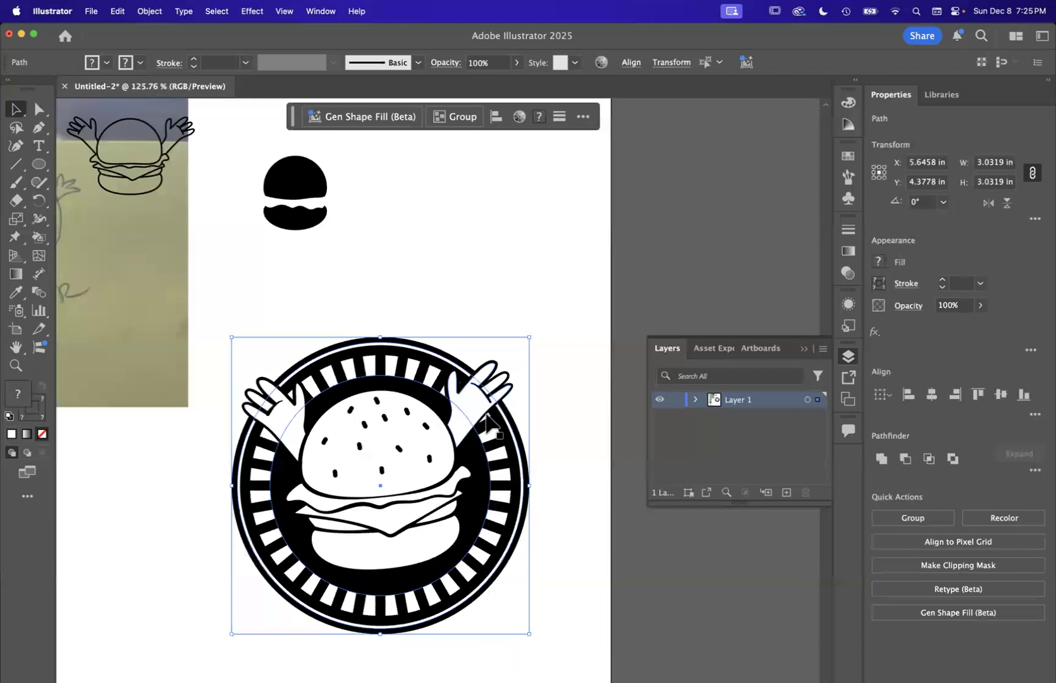
left_click(486, 411, "shift")
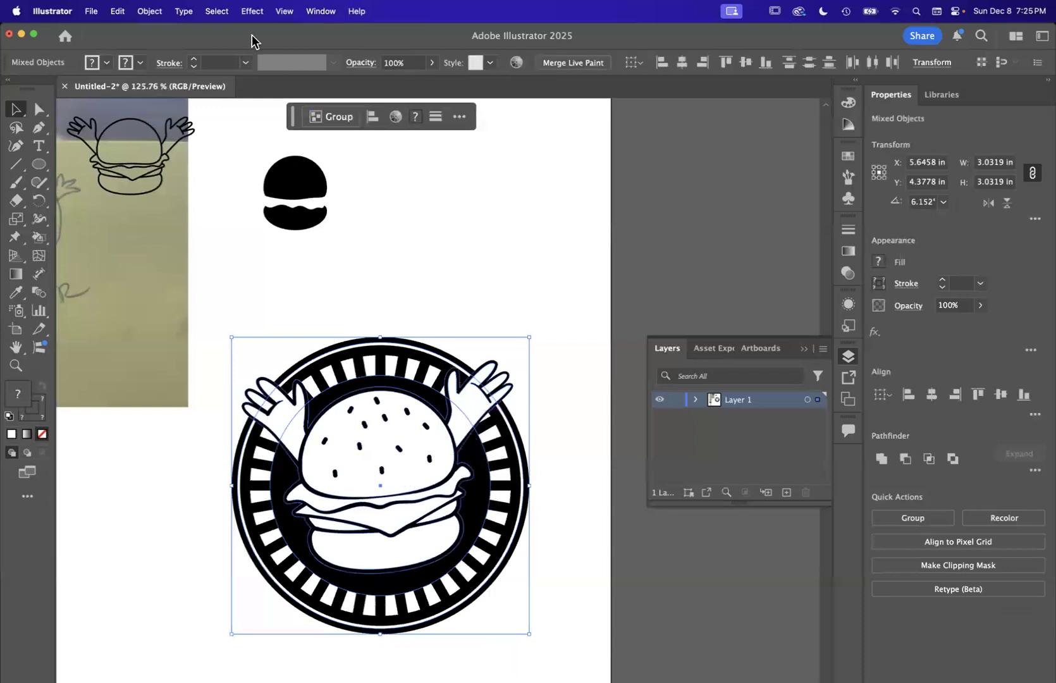
left_click(150, 10)
mouse_move(177, 134)
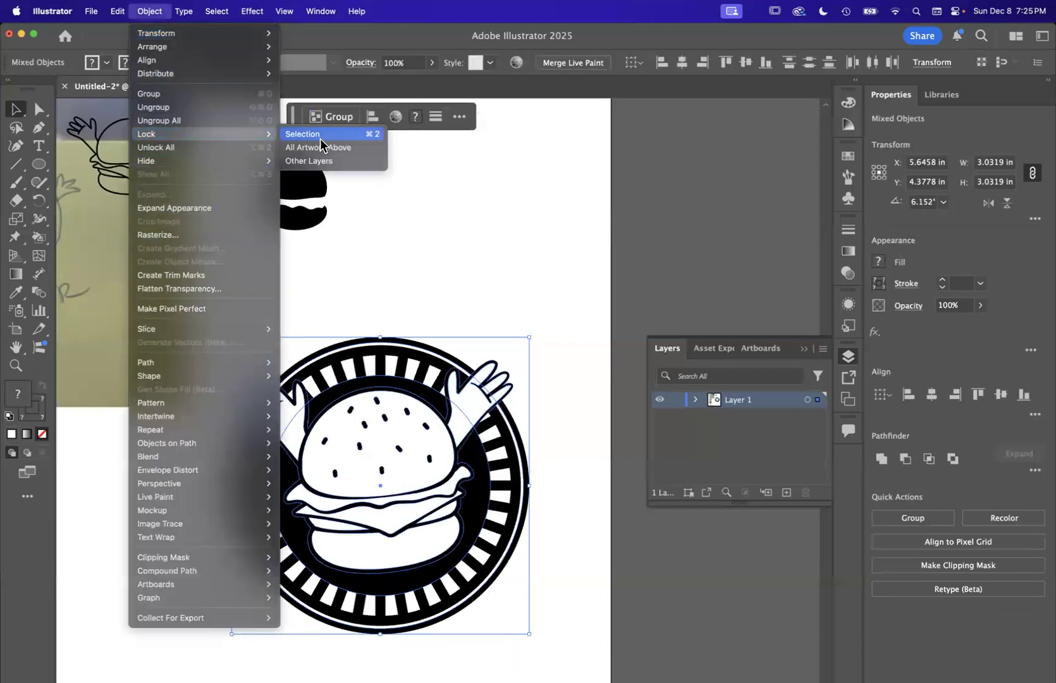
left_click(427, 430)
Select the radiating spokes, set their stroke weight to 3 pt, and deselect them.
left_click(244, 320)
left_click(466, 512)
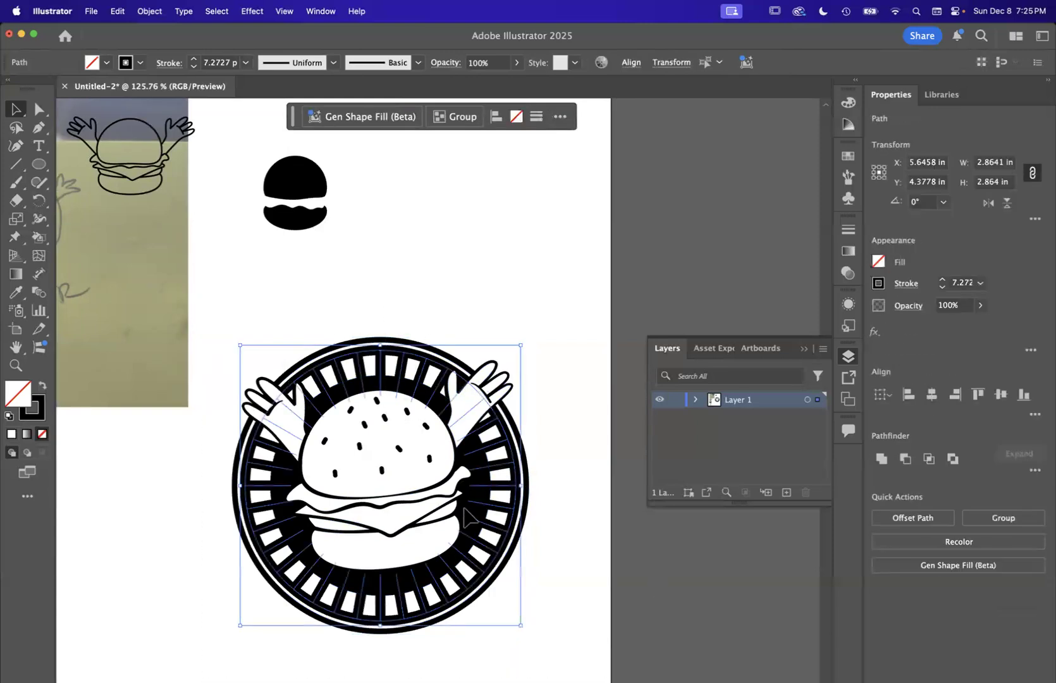
scroll(466, 513, "down", 3)
scroll(467, 513, "up", 2)
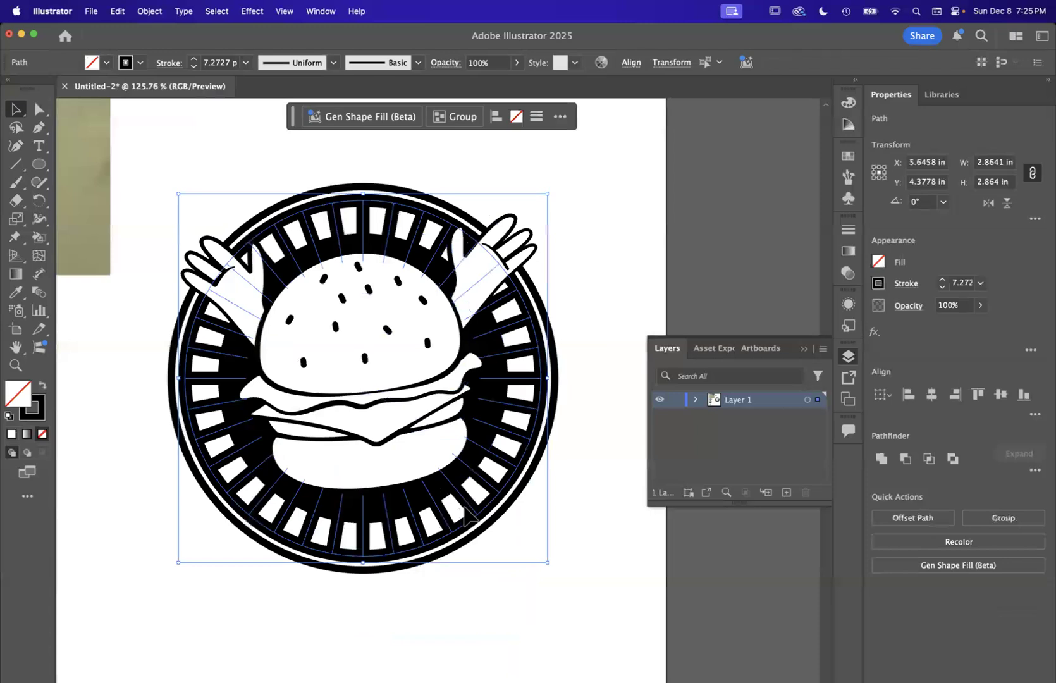
scroll(465, 506, "up", 4)
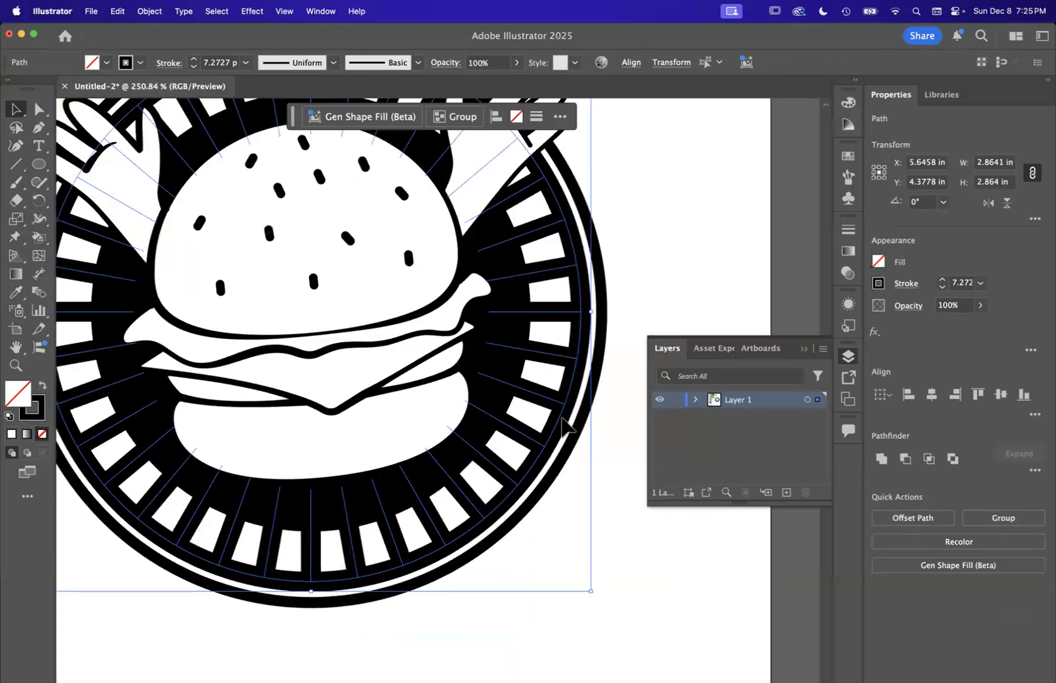
scroll(472, 484, "down", 4)
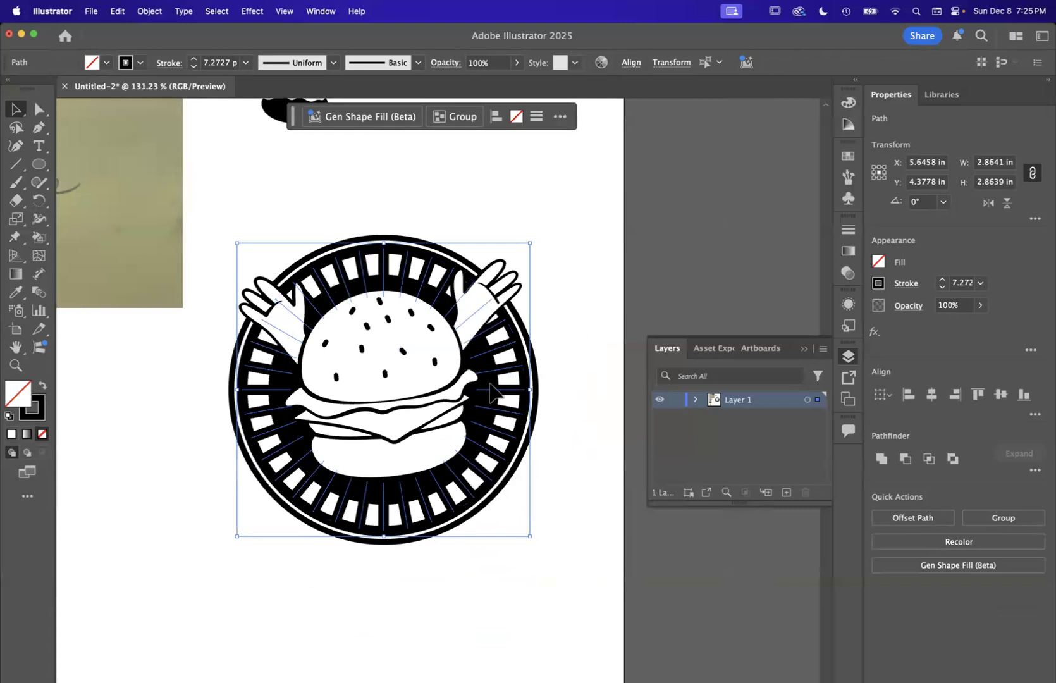
scroll(495, 393, "up", 2)
left_click(193, 68)
left_click(193, 67)
left_click(193, 67)
left_click(194, 67)
left_click(193, 67)
left_click(194, 58)
left_click(193, 59)
left_click(193, 59)
left_click(193, 59)
left_click(193, 59)
left_click(193, 59)
left_click(193, 59)
left_click(194, 59)
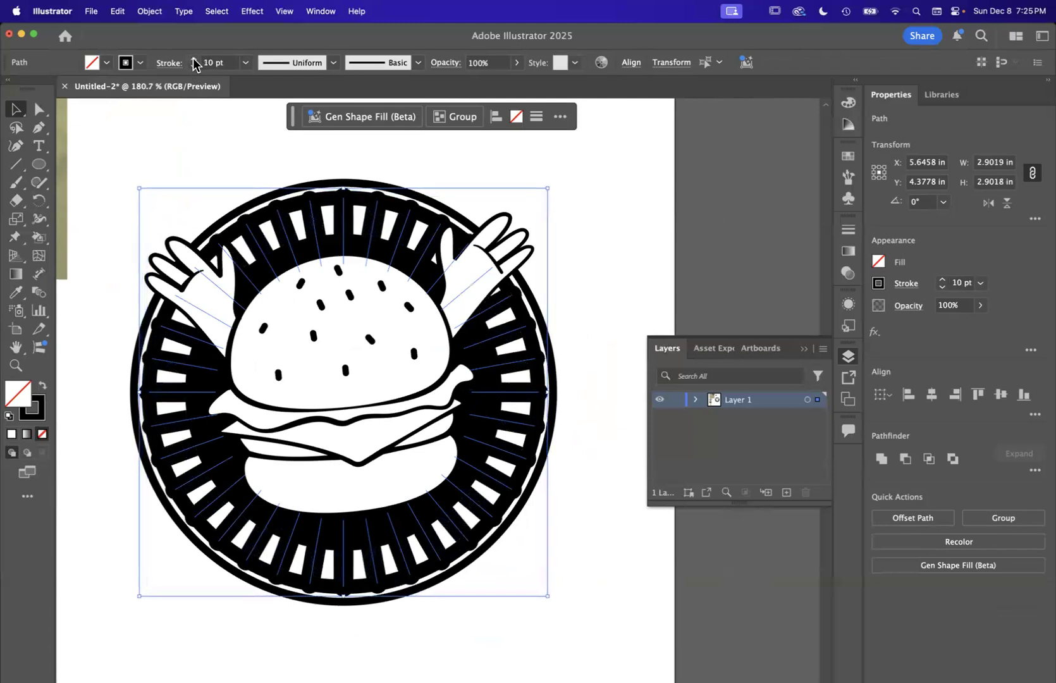
left_click(192, 67)
left_click(192, 67)
left_click(192, 67)
left_click(193, 67)
left_click(192, 67)
left_click(193, 67)
left_click(192, 67)
left_click(195, 59)
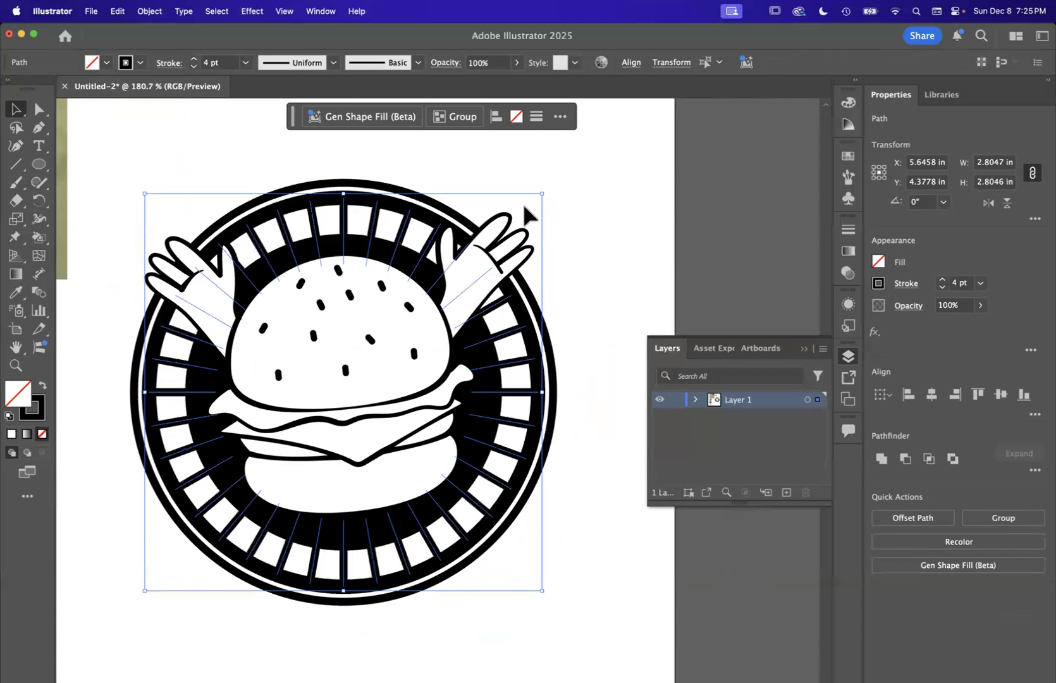
left_click(192, 67)
left_click(595, 224)
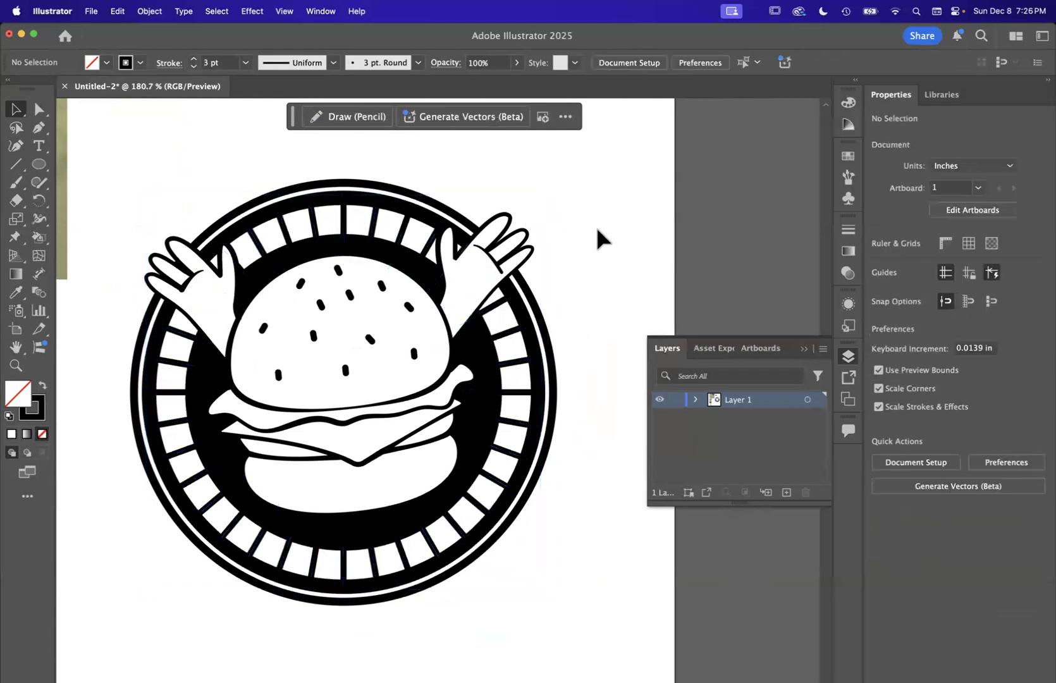
Examine the badge's spokes up close and alongside the sketch and reference logos.
scroll(595, 224, "down", 3)
scroll(597, 238, "up", 2)
scroll(592, 253, "up", 5)
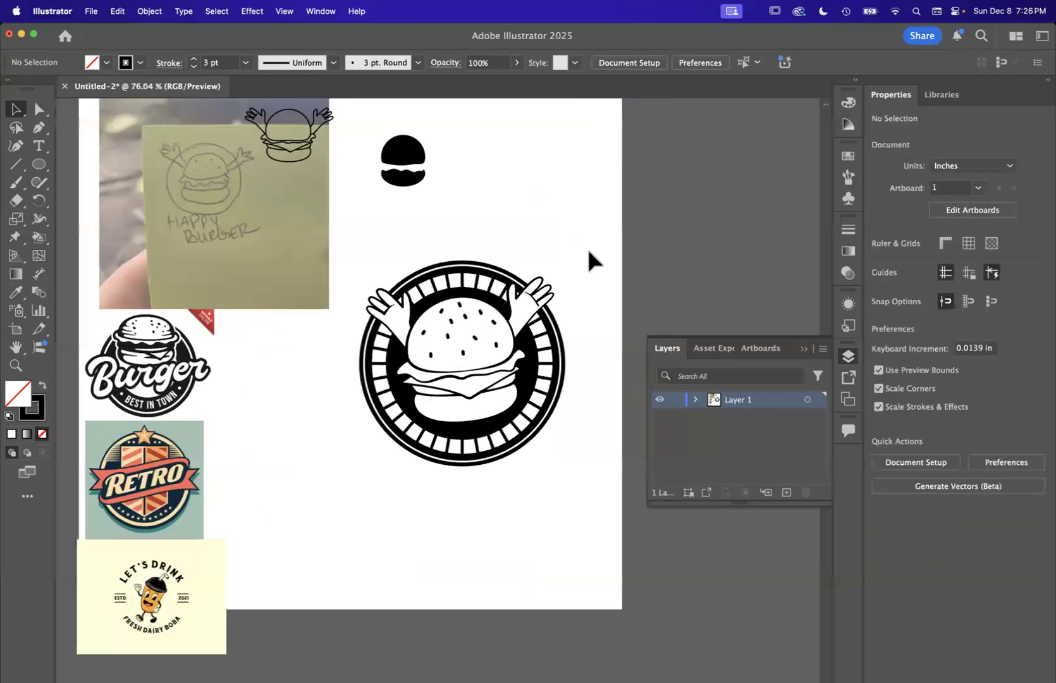
scroll(510, 443, "up", 5)
scroll(509, 443, "down", 4)
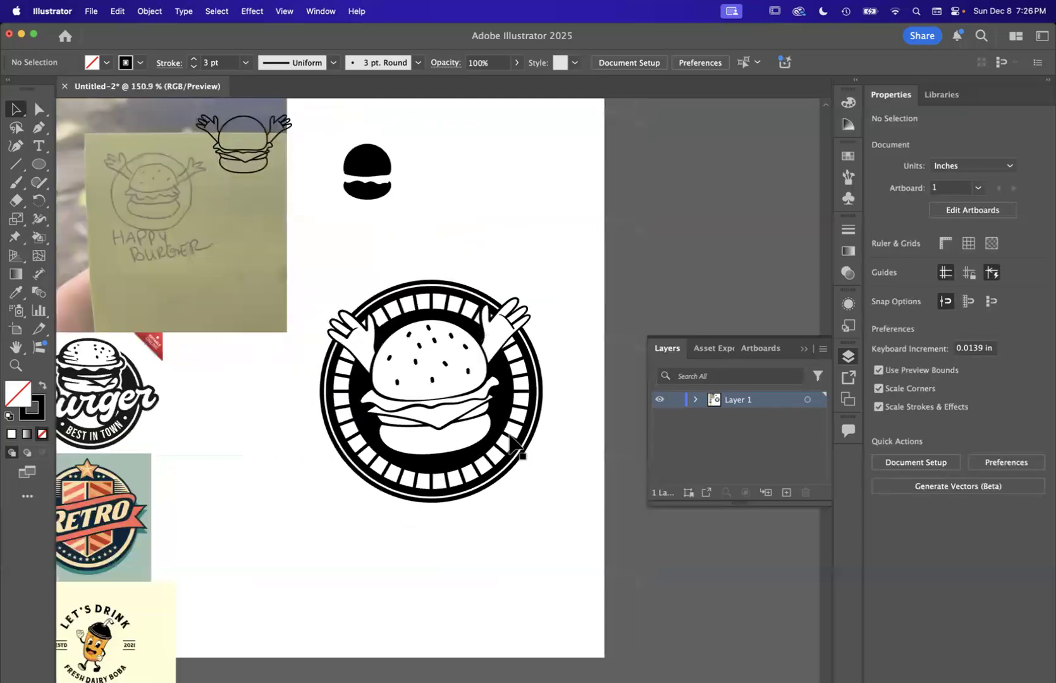
scroll(510, 442, "up", 4)
scroll(510, 443, "left", 2)
scroll(500, 423, "up", 2)
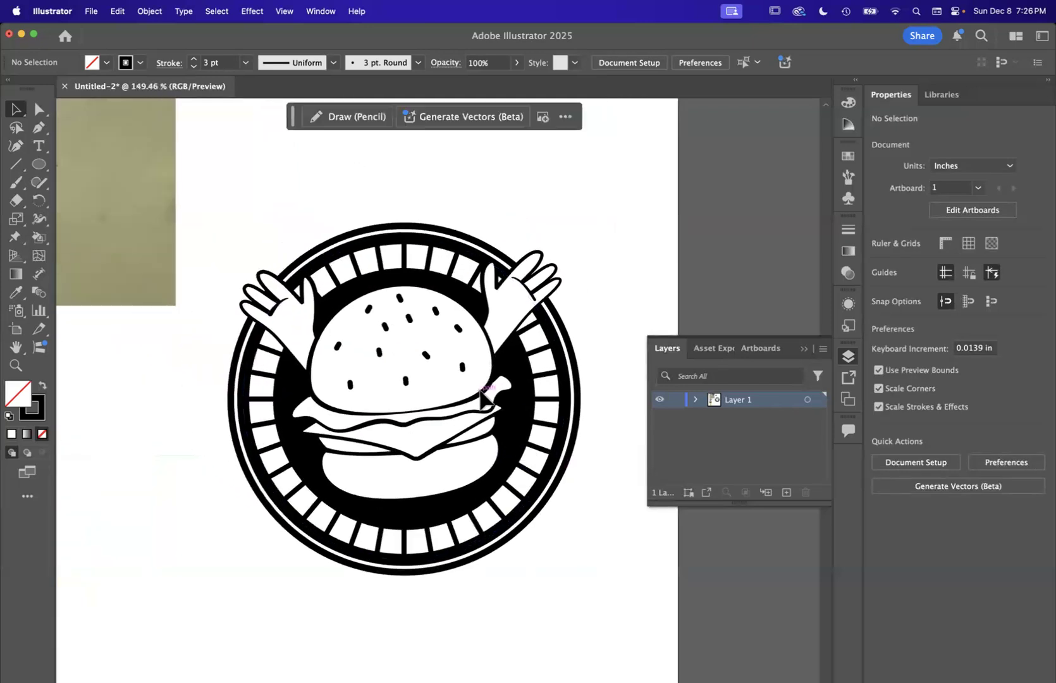
Unlock all locked badge artwork and clear the selection.
left_click(149, 10)
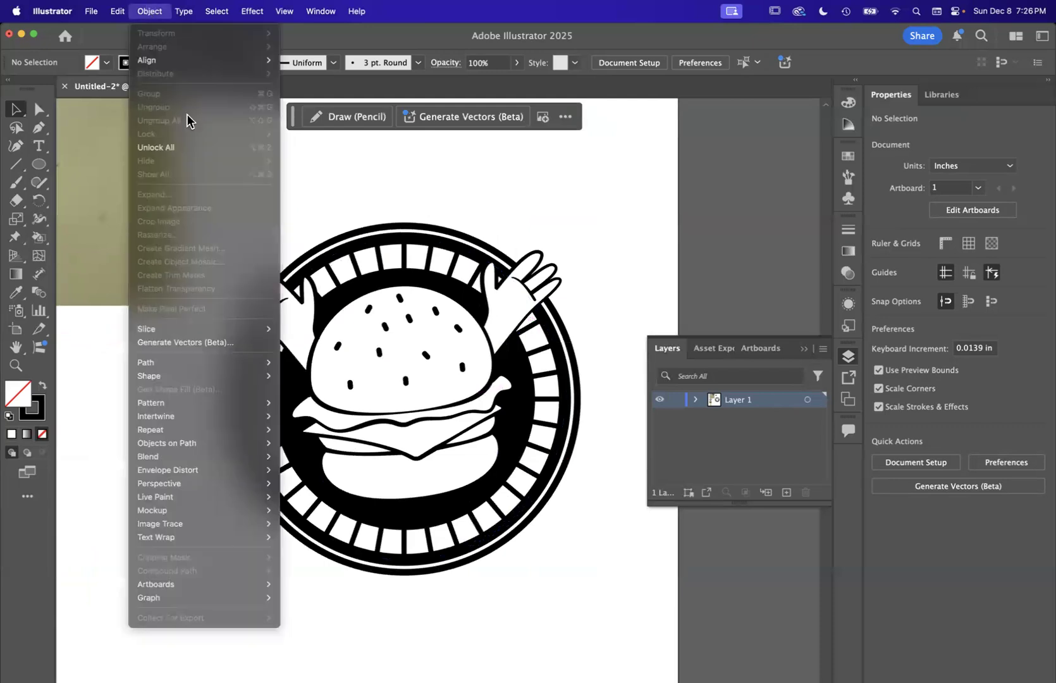
left_click(187, 147)
left_click(502, 198)
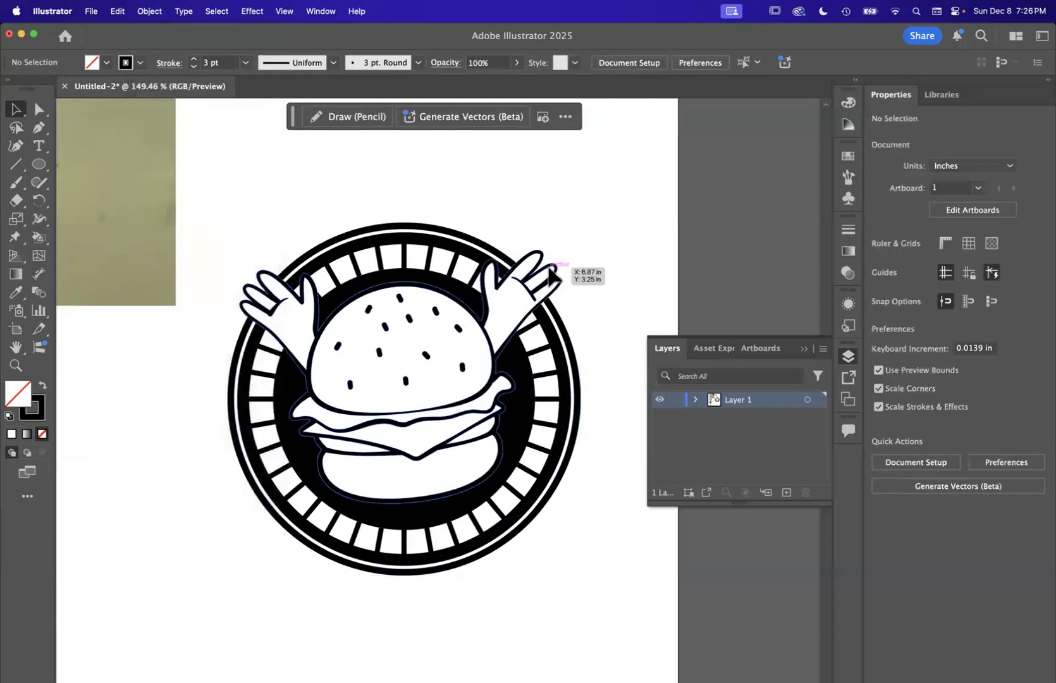
Try a 2 pt black stroke on the whole burger group and deselect it.
left_click(549, 272)
scroll(467, 446, "up", 3)
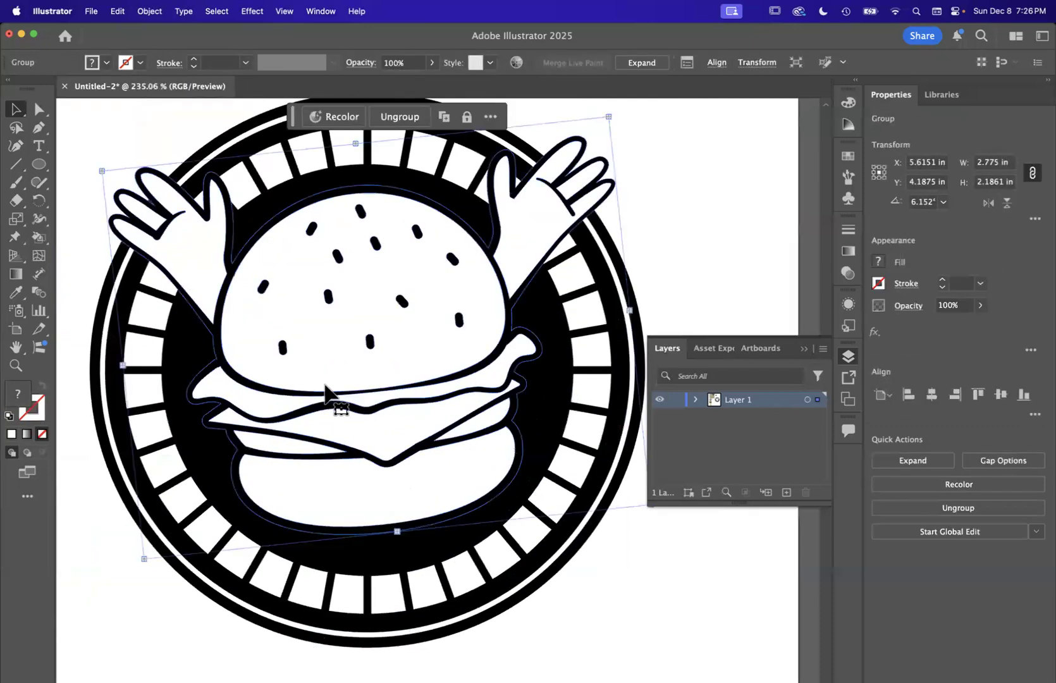
left_click(195, 60)
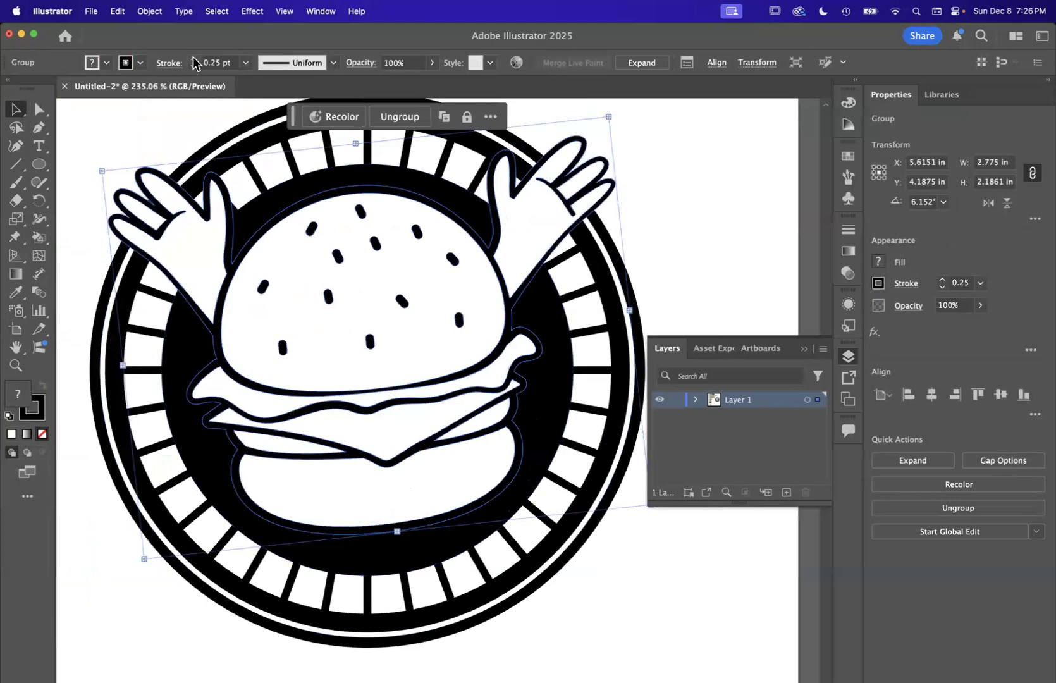
left_click(195, 59)
left_click(195, 59)
left_click(196, 59)
left_click(195, 59)
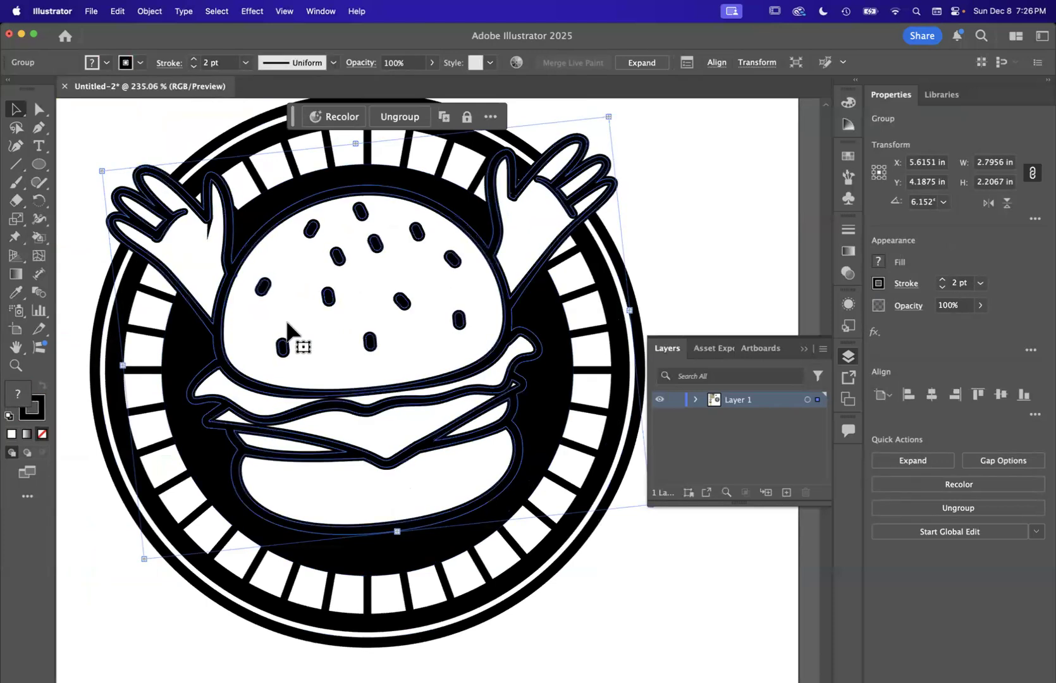
scroll(282, 341, "down", 5)
left_click(443, 481)
scroll(341, 380, "up", 3)
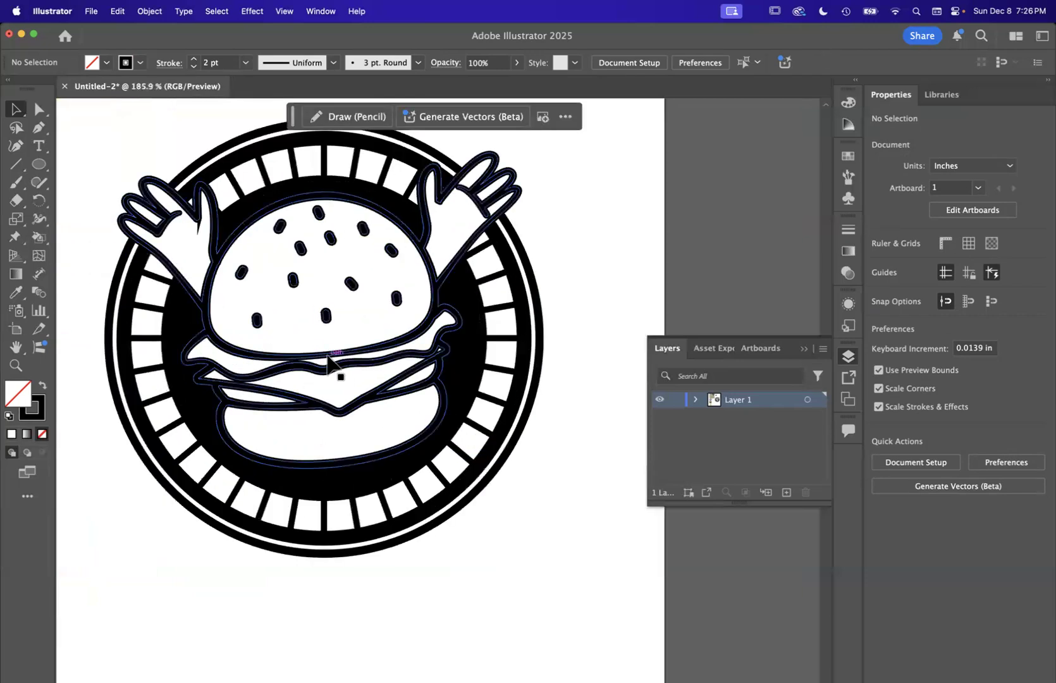
Reselect the burger group, set its stroke weight to 1 pt, and deselect it.
left_click(342, 379)
scroll(342, 379, "up", 2)
right_click(324, 308)
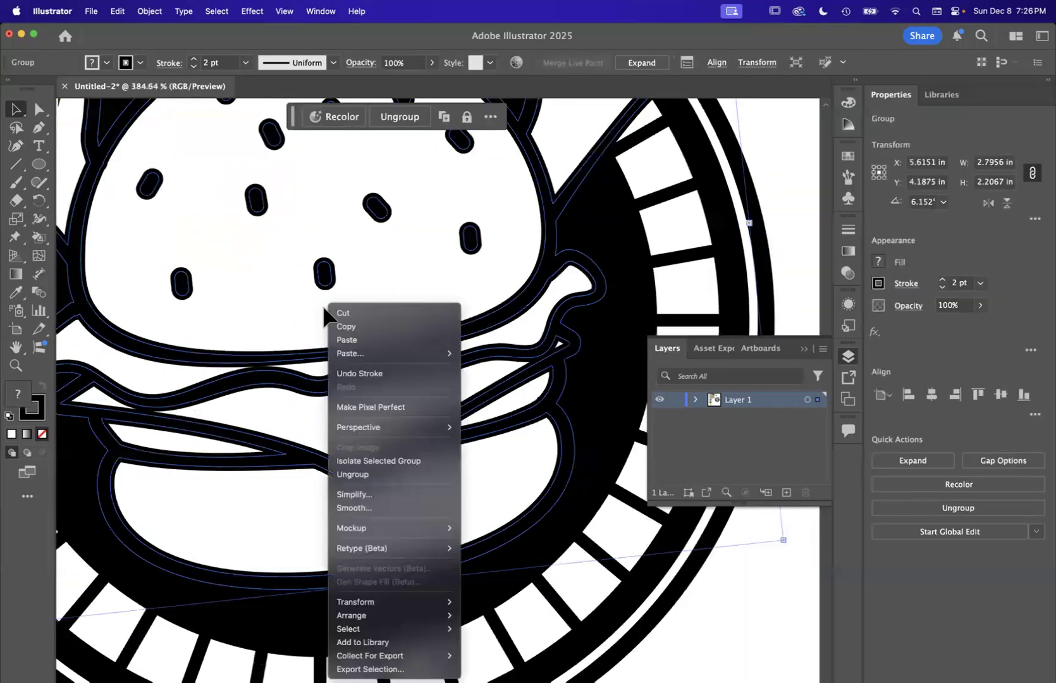
left_click(791, 217)
scroll(482, 331, "down", 4)
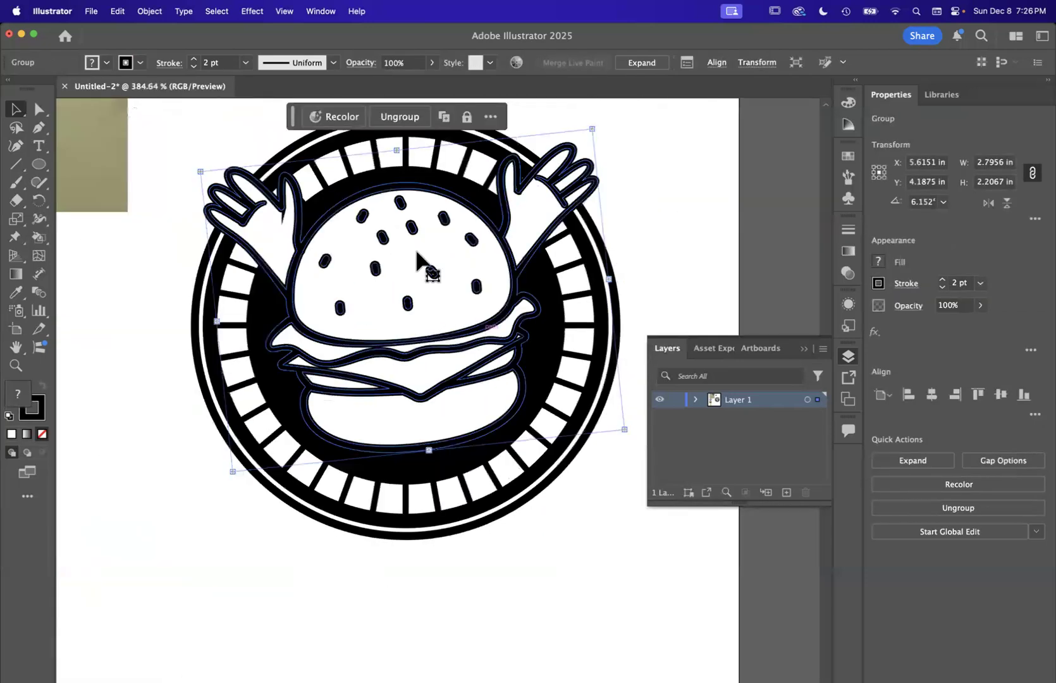
left_click(144, 414)
Compare the badge's line weights and overall look with the sketch and the three reference logos.
scroll(144, 413, "down", 5)
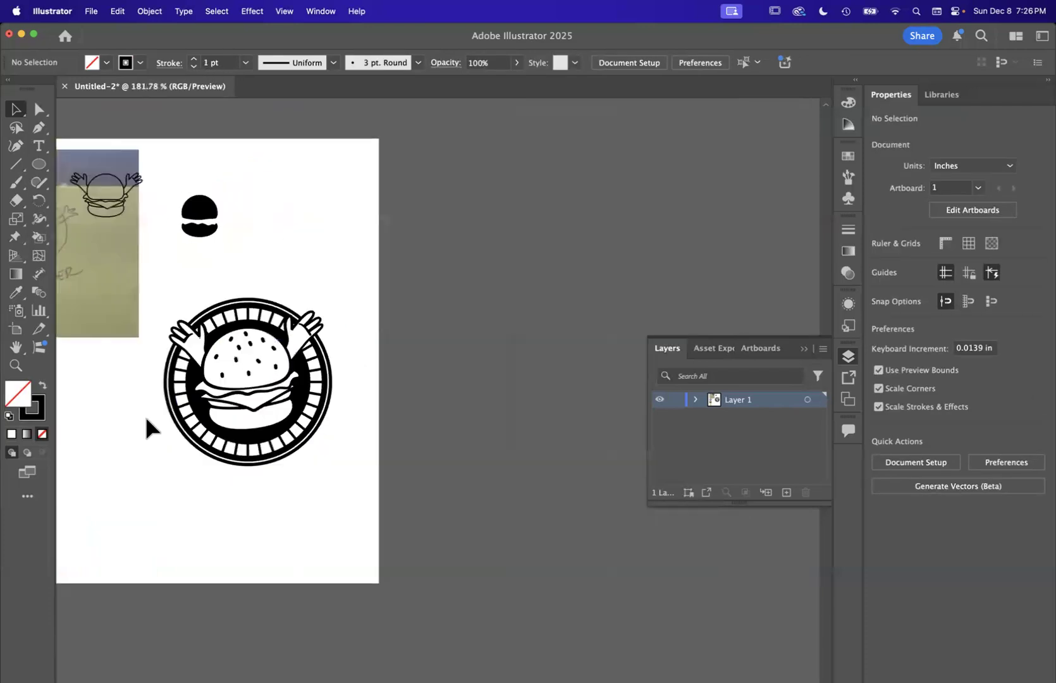
scroll(444, 492, "up", 3)
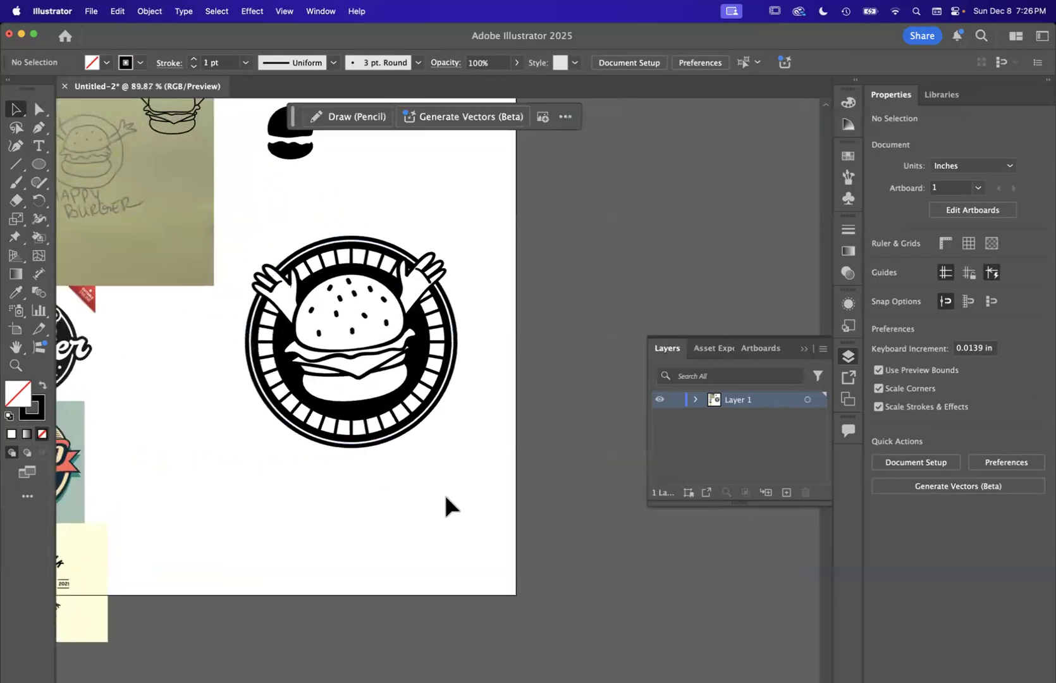
scroll(443, 492, "up", 3)
scroll(213, 266, "down", 4)
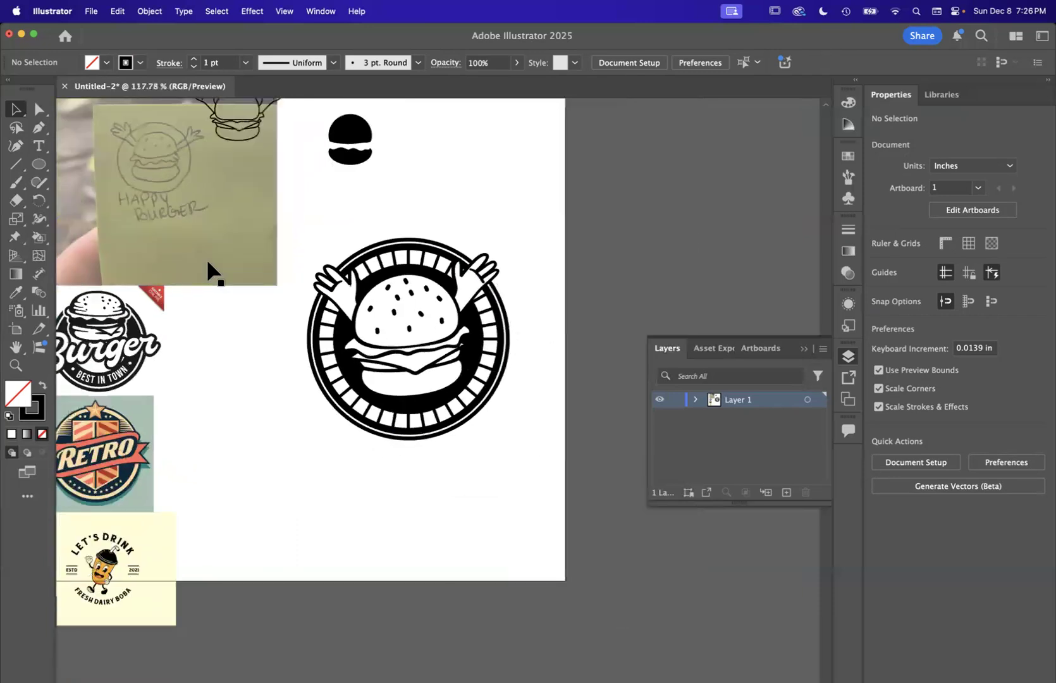
scroll(213, 247, "up", 1)
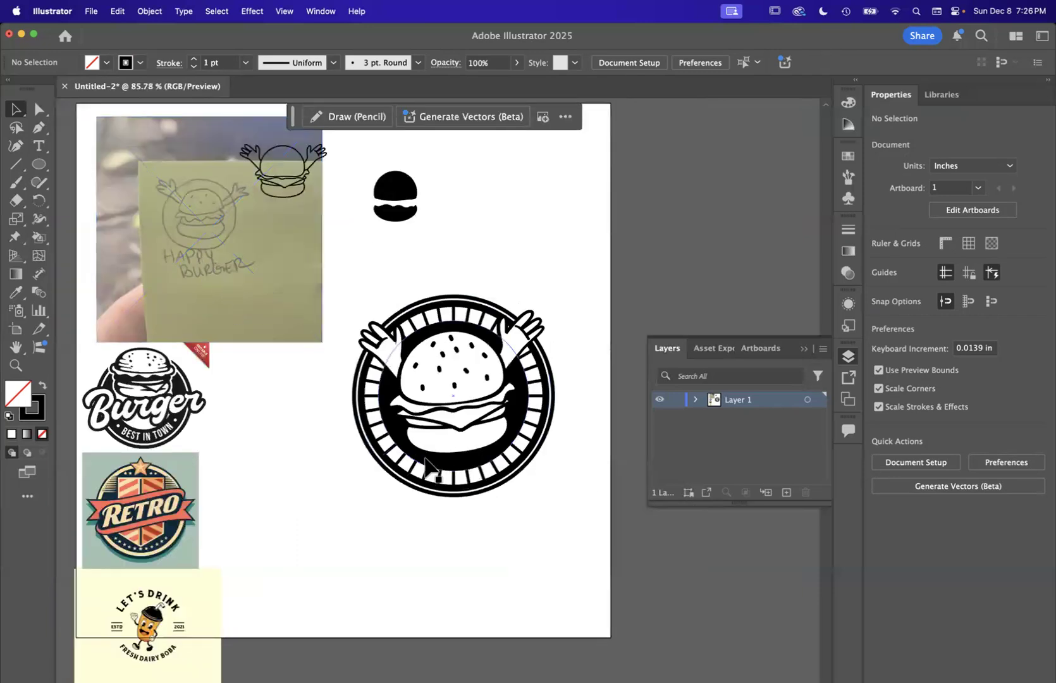
scroll(265, 502, "left", 3)
scroll(265, 503, "down", 2)
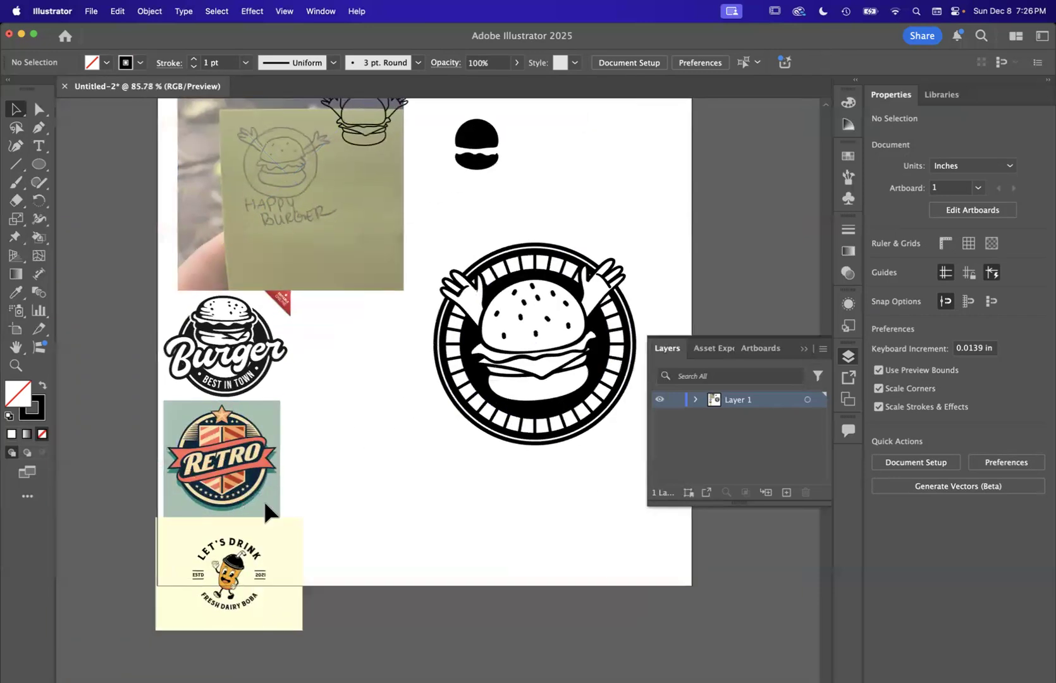
scroll(331, 221, "up", 2)
scroll(331, 221, "right", 1)
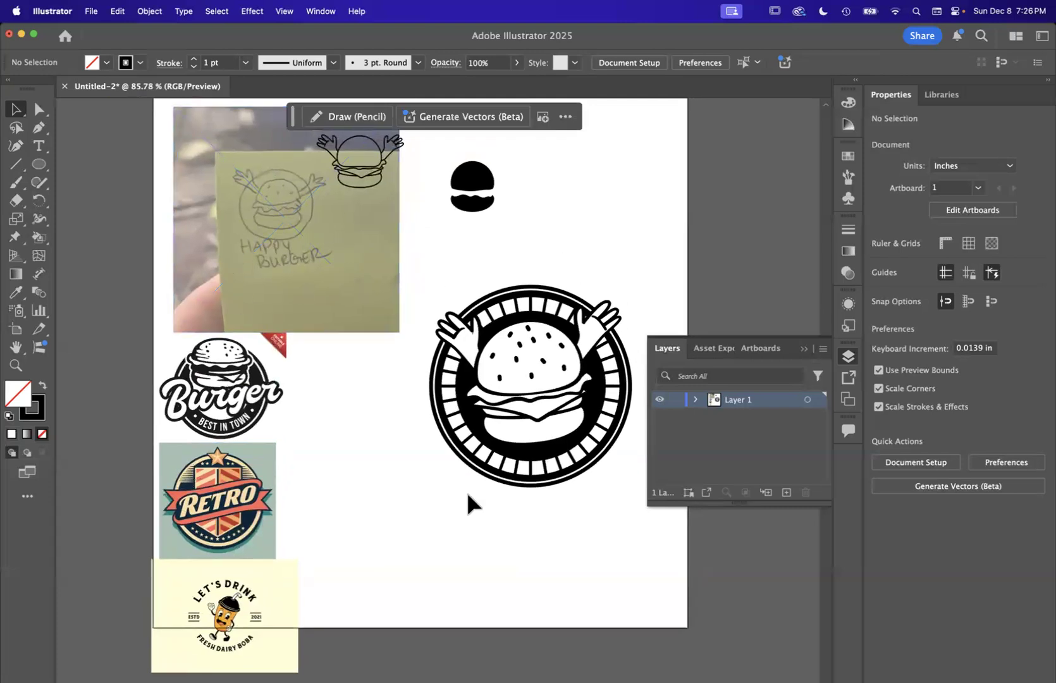
scroll(422, 473, "down", 3)
scroll(537, 477, "up", 2)
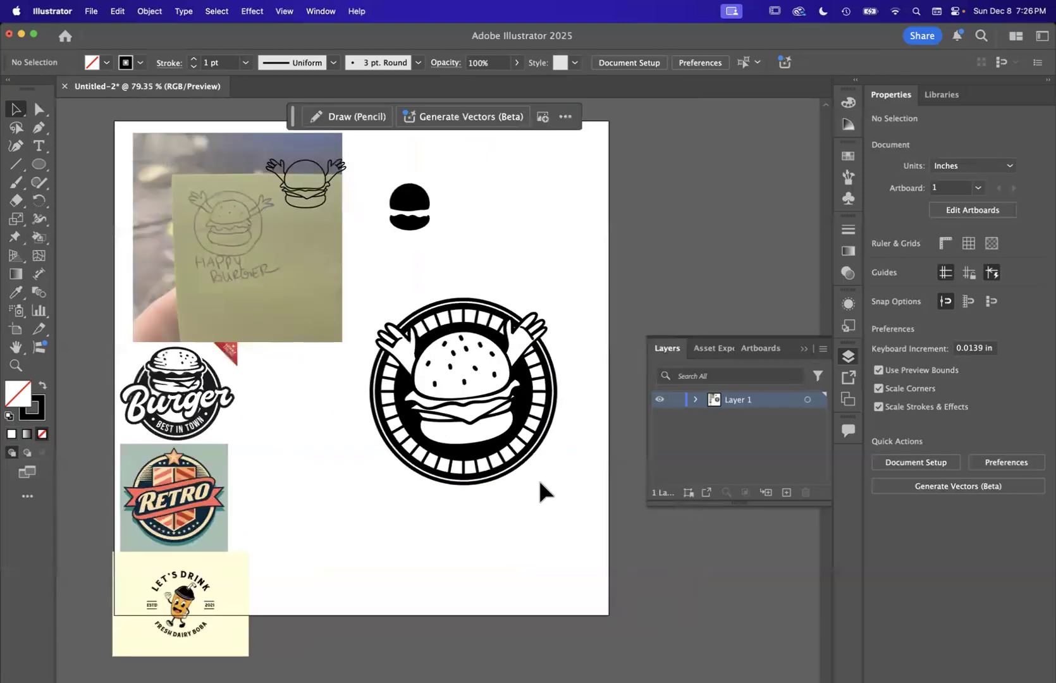
scroll(537, 477, "up", 5)
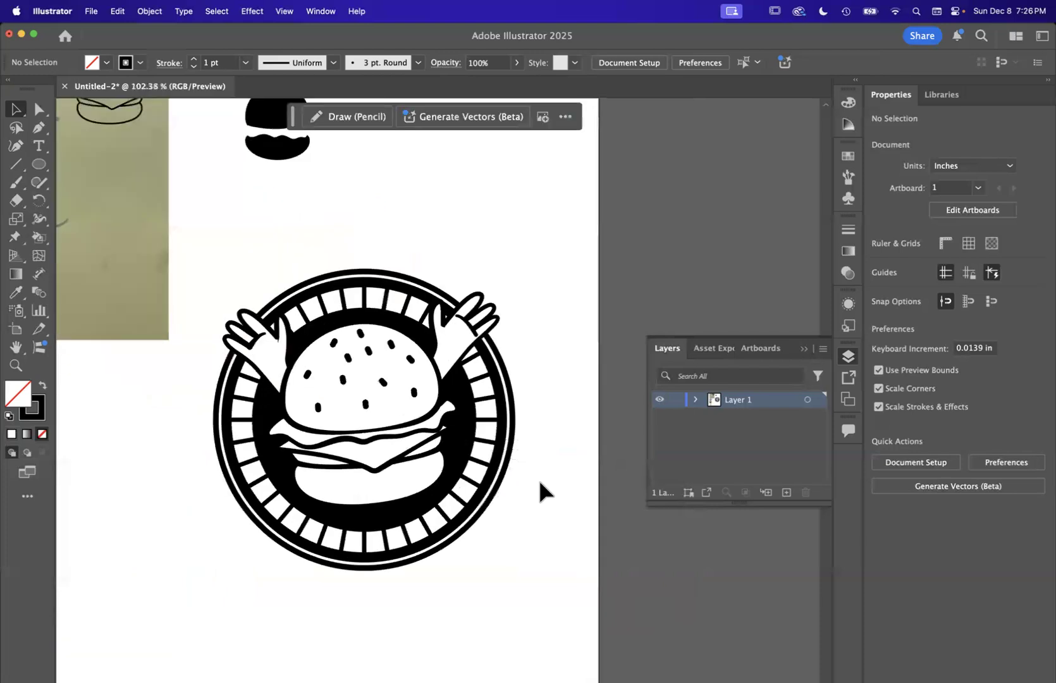
scroll(539, 482, "down", 3)
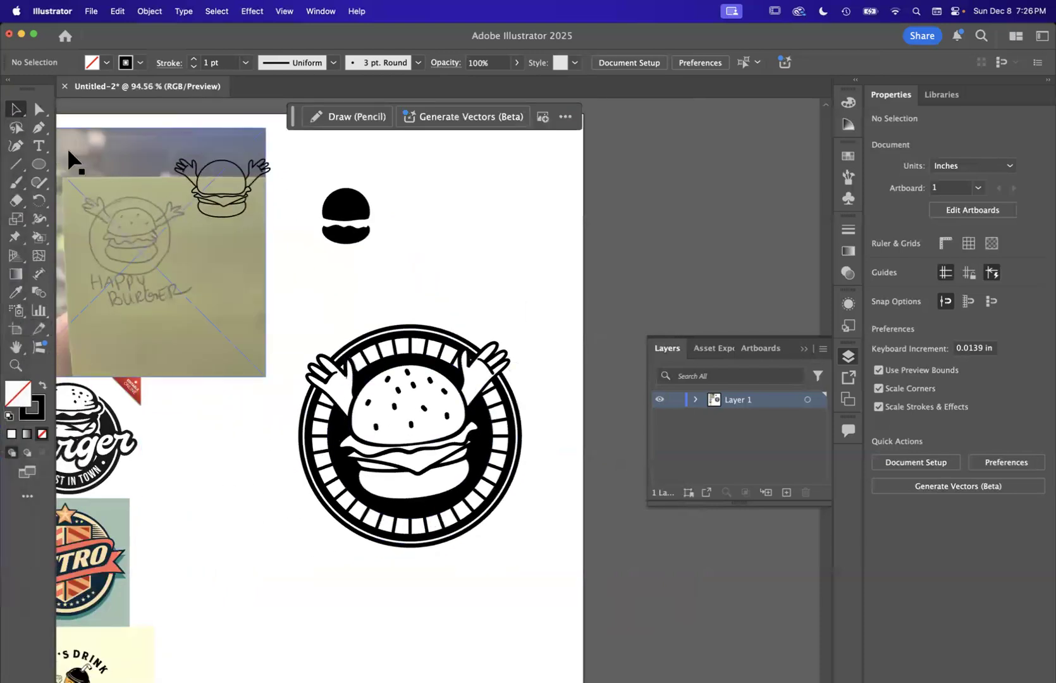
left_click(37, 146)
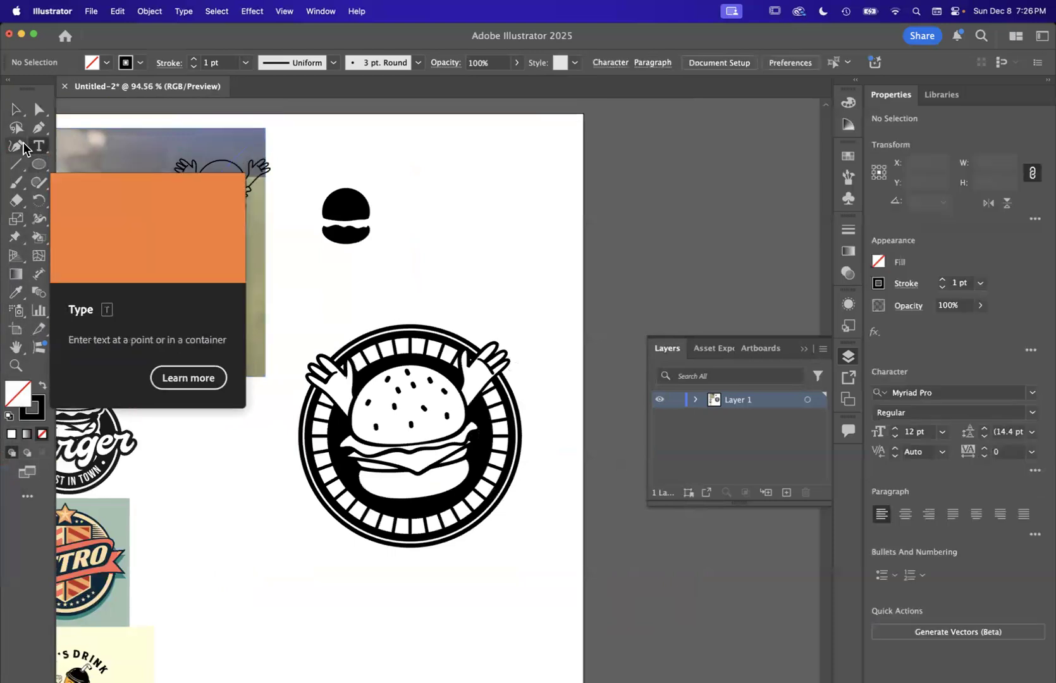
left_click(35, 129)
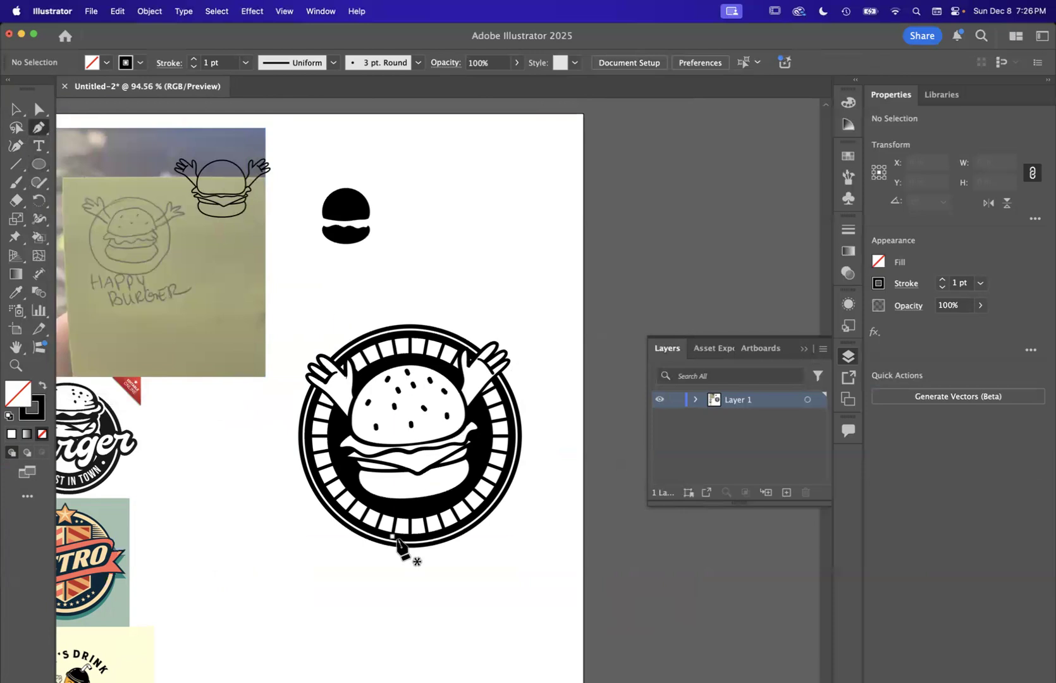
scroll(363, 597, "down", 3)
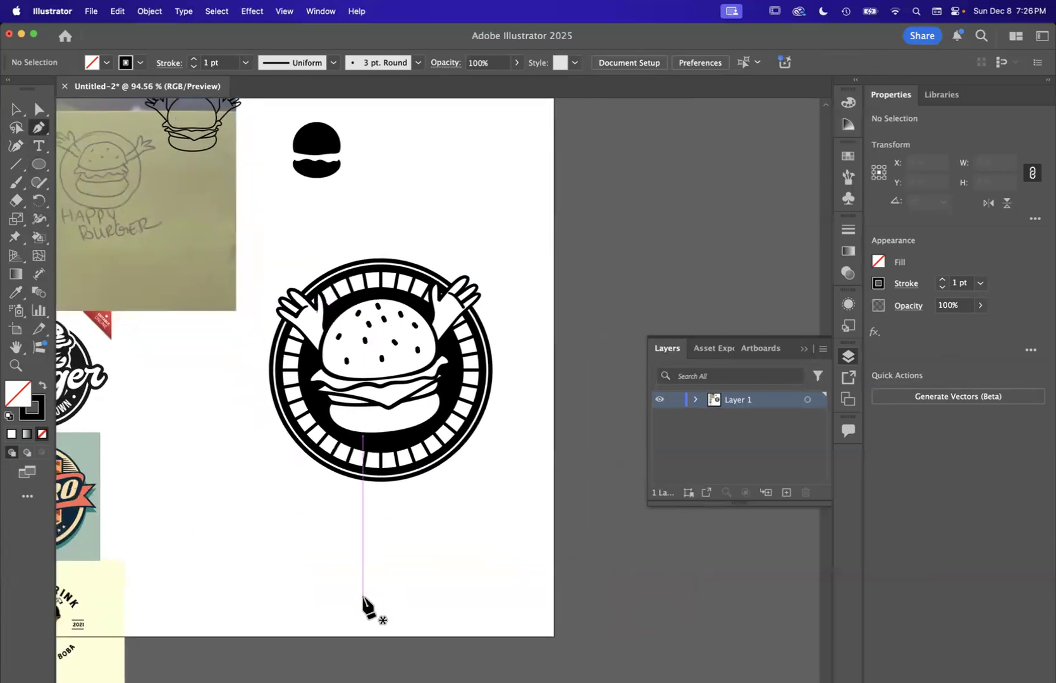
scroll(363, 597, "up", 4)
Create an area text box about 3.09 by 0.88 in directly below the badge and enter "Happy Burger".
left_click(36, 150)
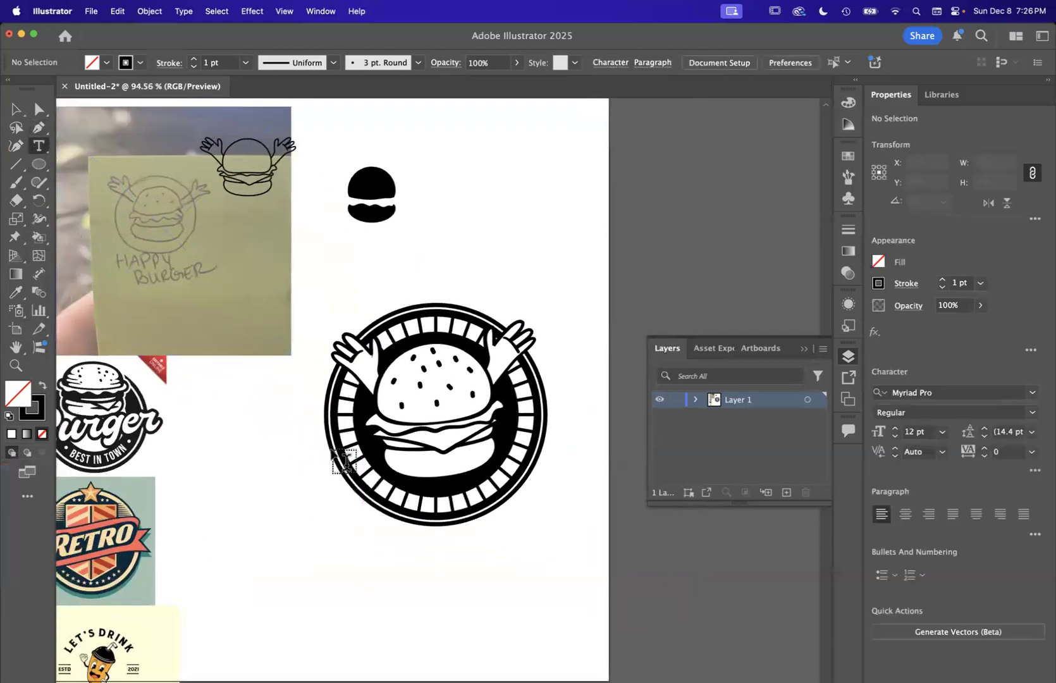
left_click_drag(301, 528, 527, 590)
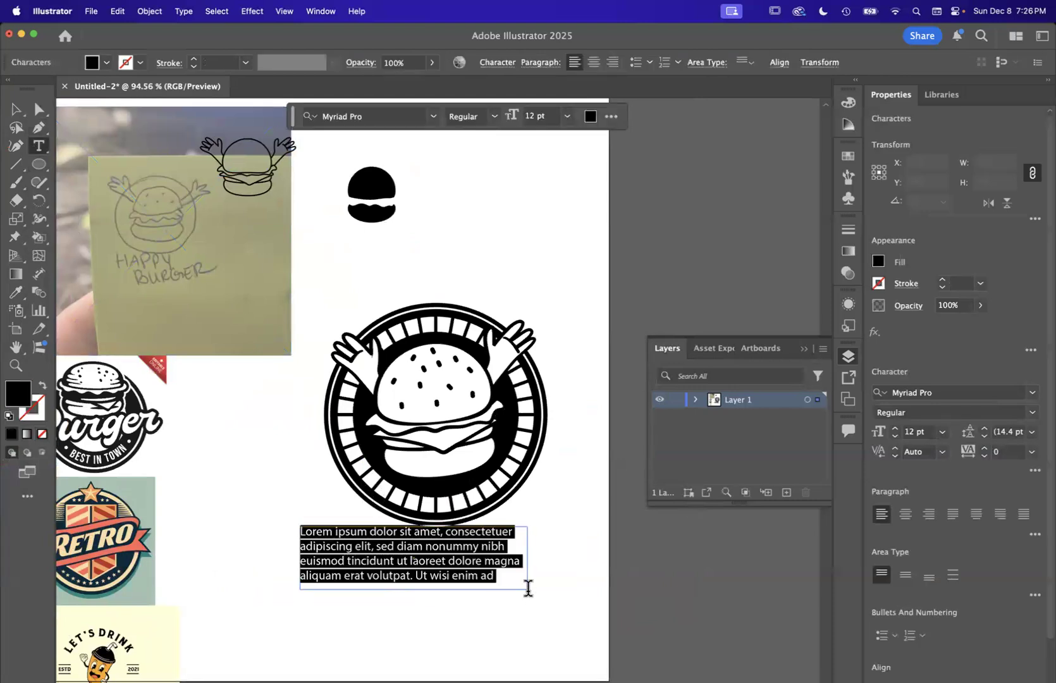
scroll(528, 589, "down", 3)
scroll(420, 514, "up", 3)
type("Happy Burger")
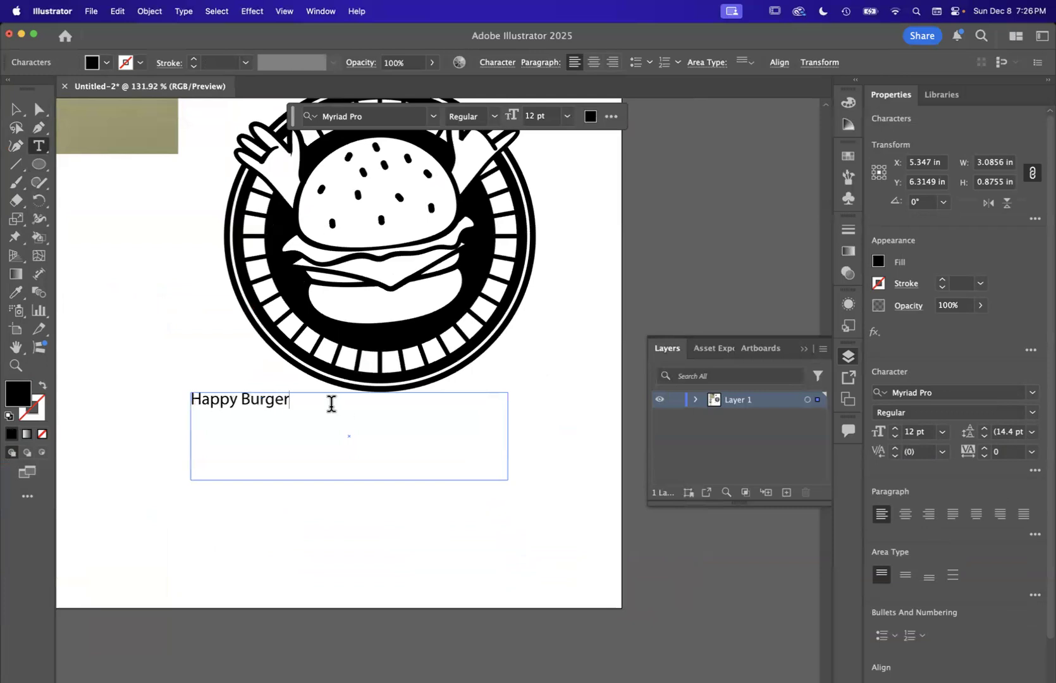
Set the "Happy Burger" text in the Pincoyablack Black font at 36 pt.
left_click_drag(331, 403, 109, 403)
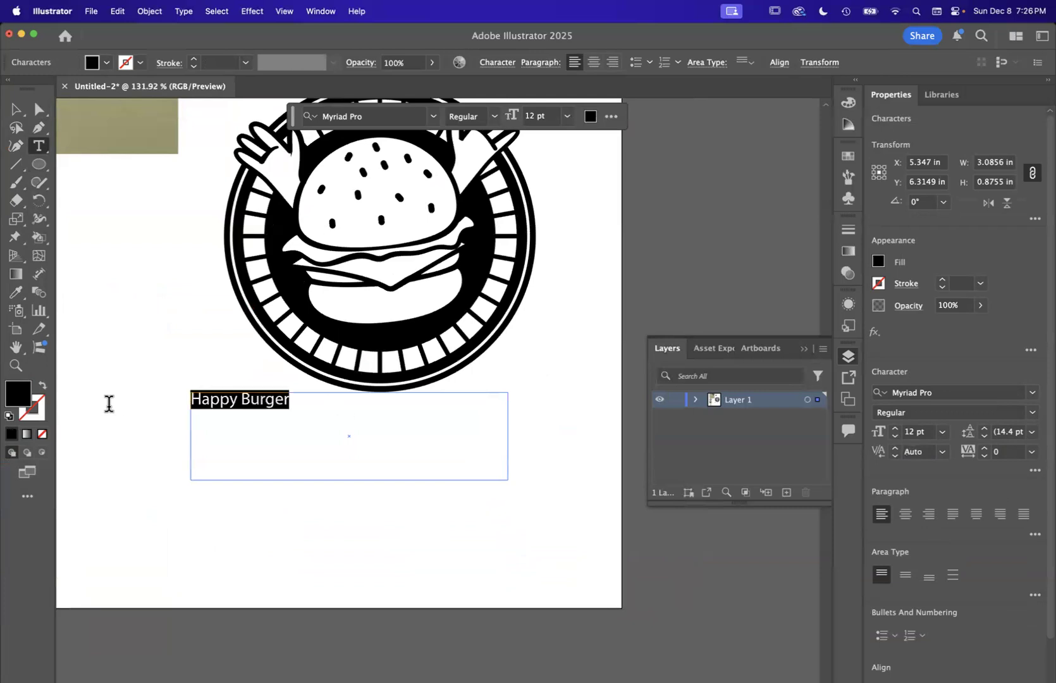
left_click(498, 62)
left_click(504, 110)
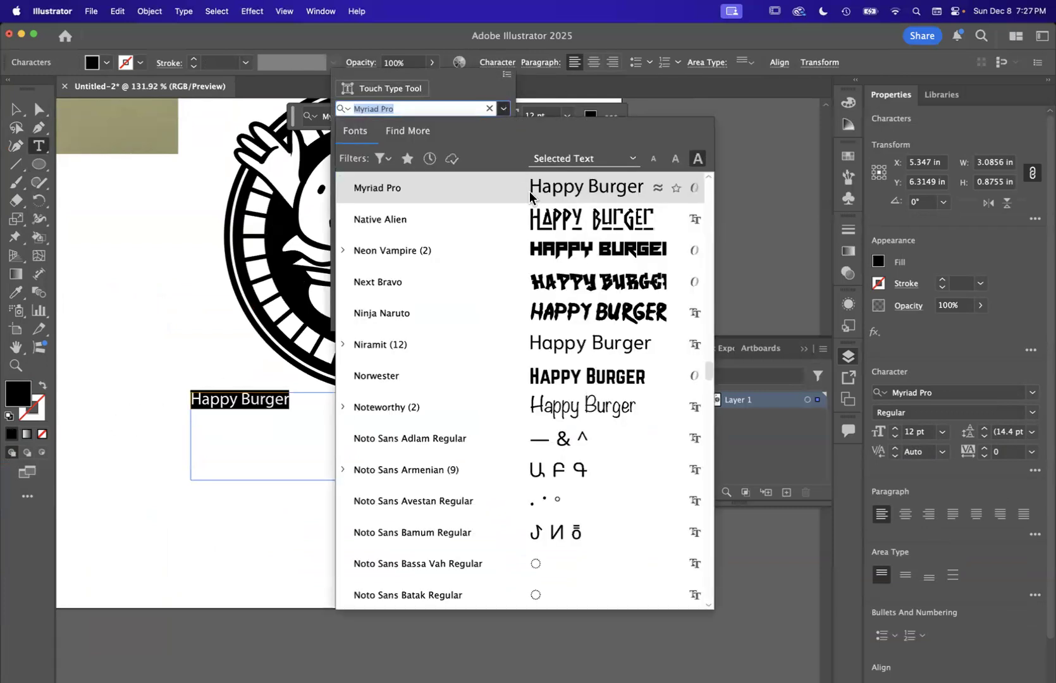
scroll(510, 418, "down", 20)
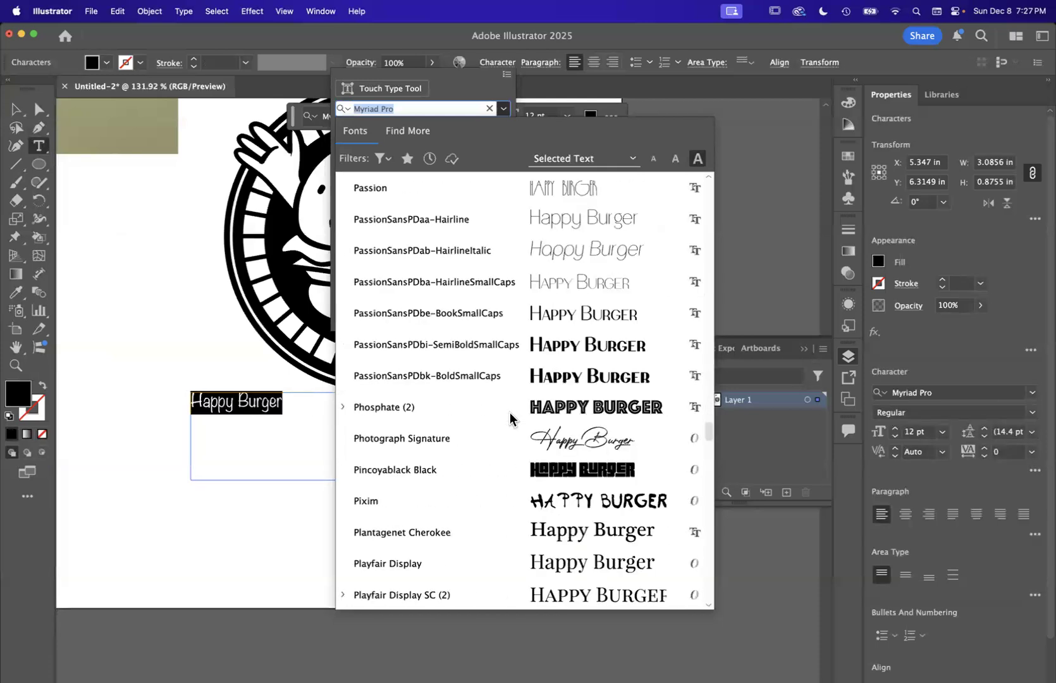
scroll(510, 417, "down", 5)
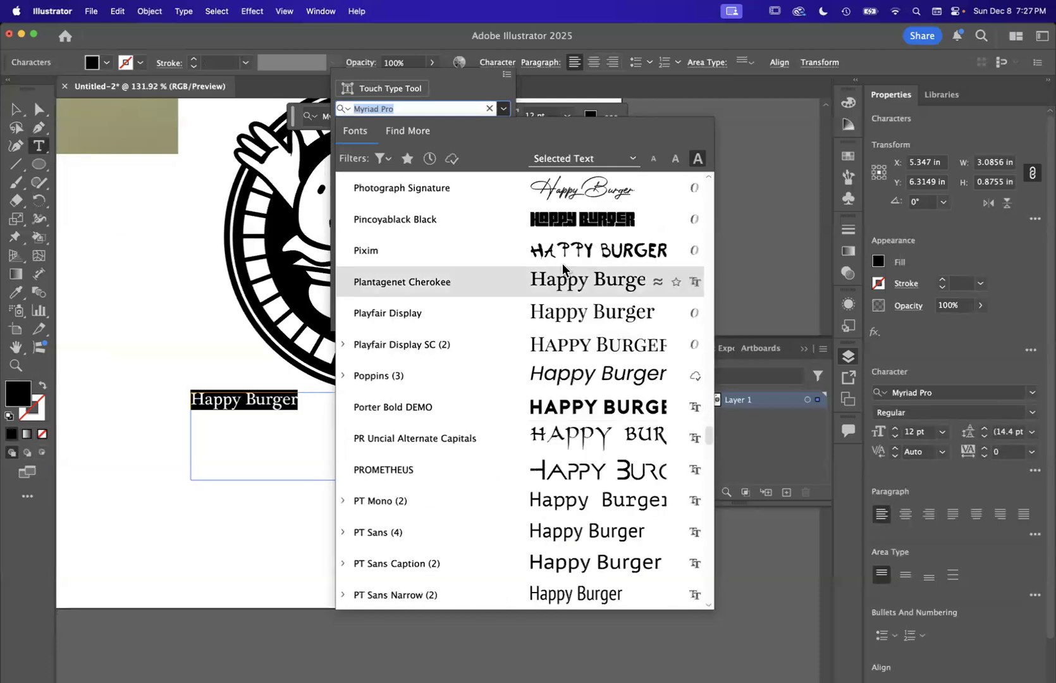
left_click(577, 224)
left_click(568, 117)
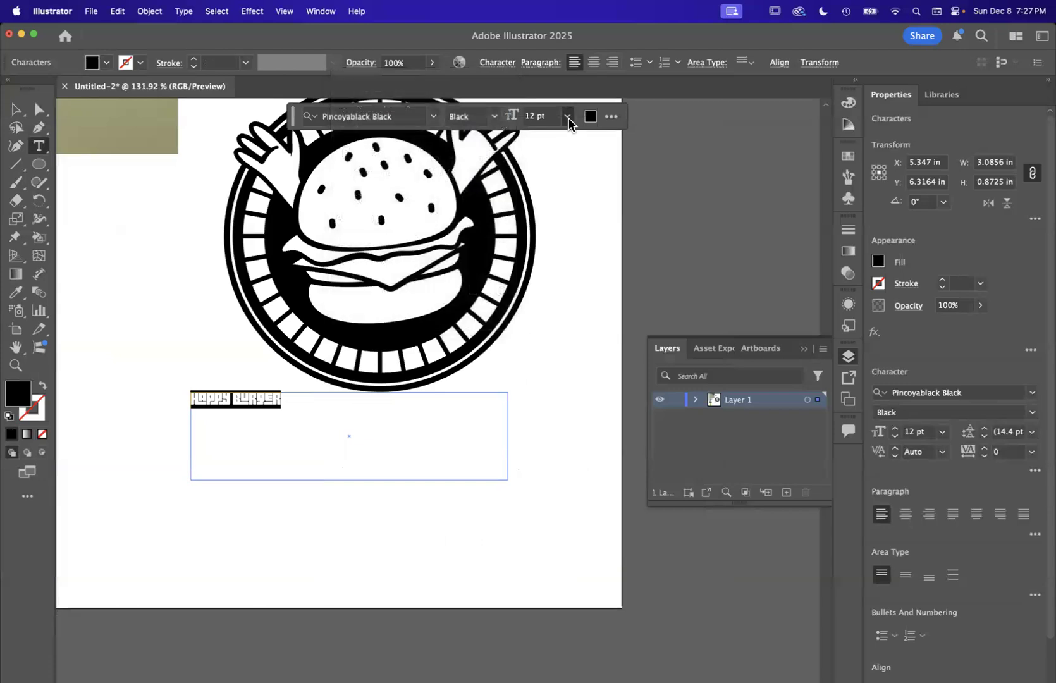
left_click(568, 117)
left_click(592, 342)
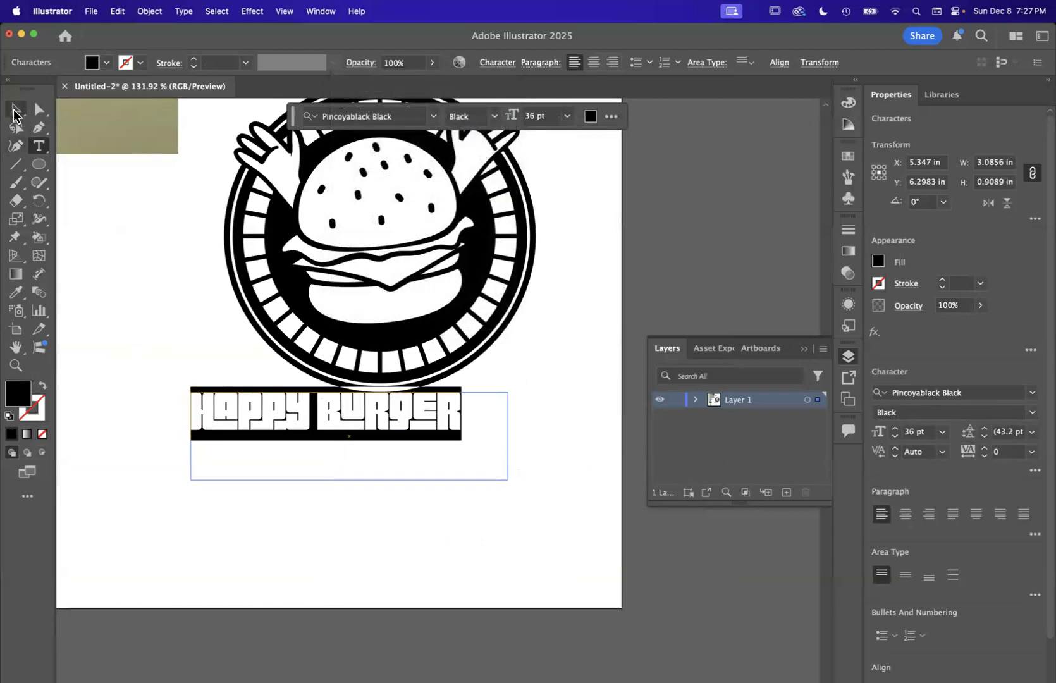
Move the "Happy Burger" lettering down to the empty area well below the badge and deselect it.
left_click(14, 112)
left_click(377, 507)
left_click_drag(397, 425, 447, 433)
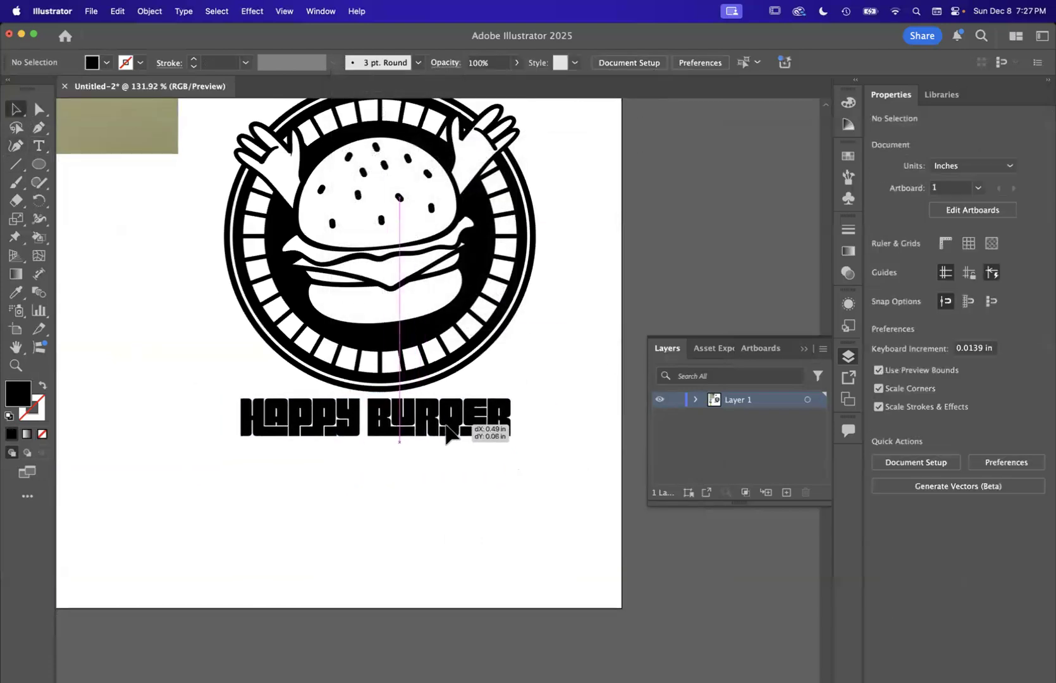
scroll(447, 434, "down", 5)
scroll(465, 420, "down", 2)
scroll(465, 419, "up", 4)
mouse_move(427, 458)
left_mouse_down()
mouse_move(433, 468)
mouse_move(427, 410)
mouse_move(412, 497)
mouse_move(425, 500)
mouse_move(430, 468)
mouse_move(407, 416)
mouse_move(420, 443)
mouse_move(411, 525)
left_mouse_up()
left_click(485, 420)
left_click(332, 492)
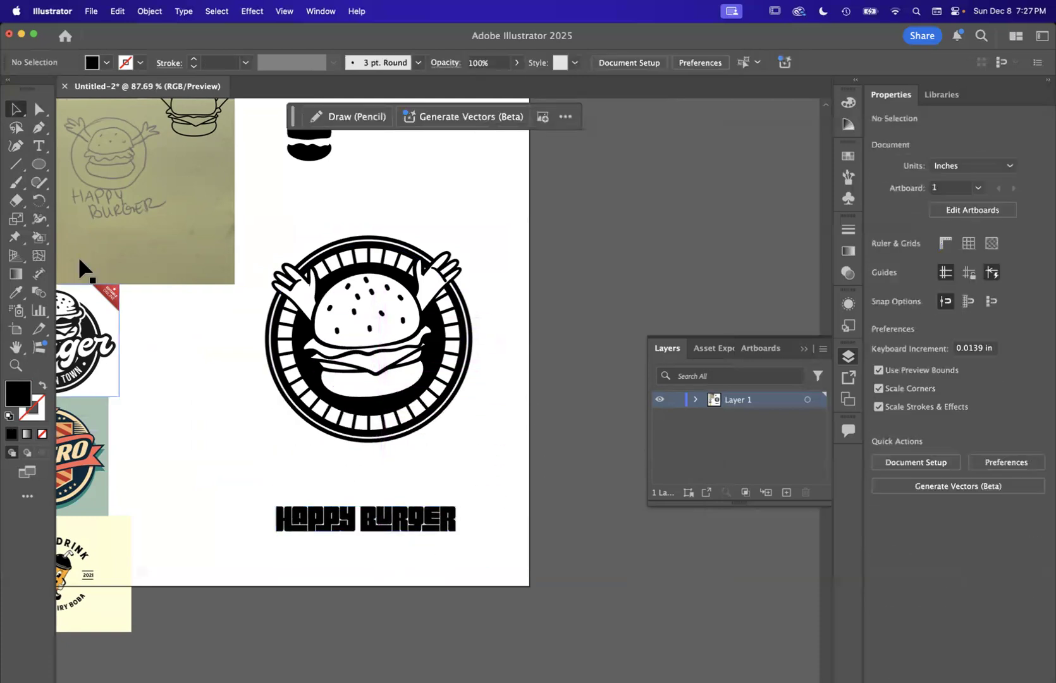
Cover the badge's lower edge with a rectangle about 3.17 by 0.74 in and fill it with white sampled from the artboard.
left_click_drag(39, 163, 71, 163)
mouse_move(266, 397)
left_mouse_down()
mouse_move(477, 436)
mouse_move(467, 443)
mouse_move(483, 447)
left_mouse_up()
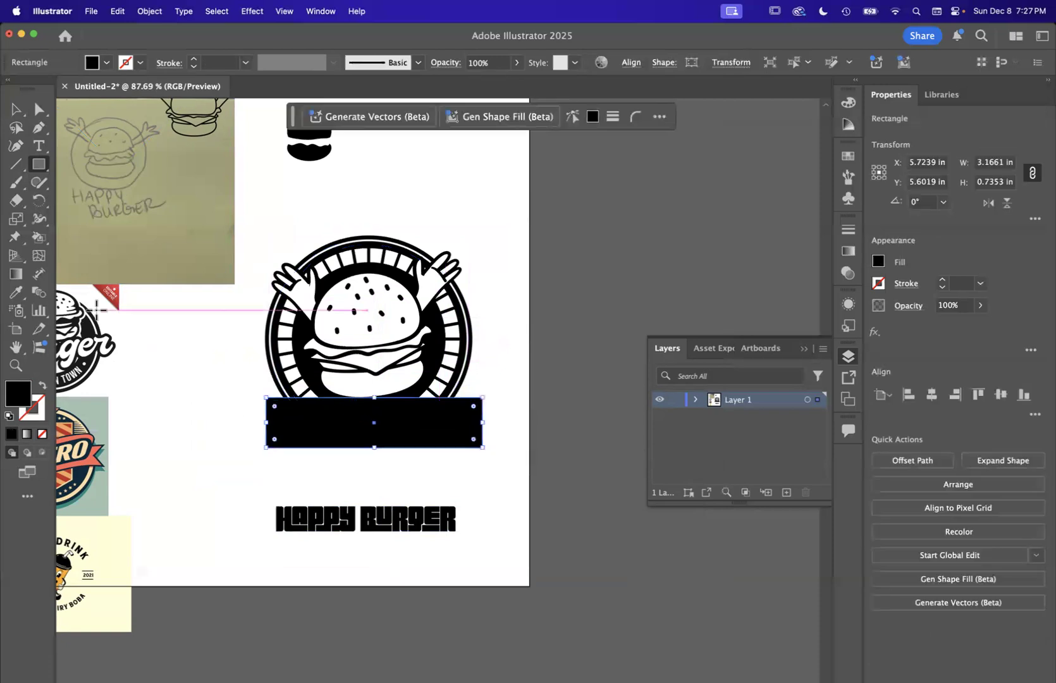
left_click(17, 108)
left_click(16, 293)
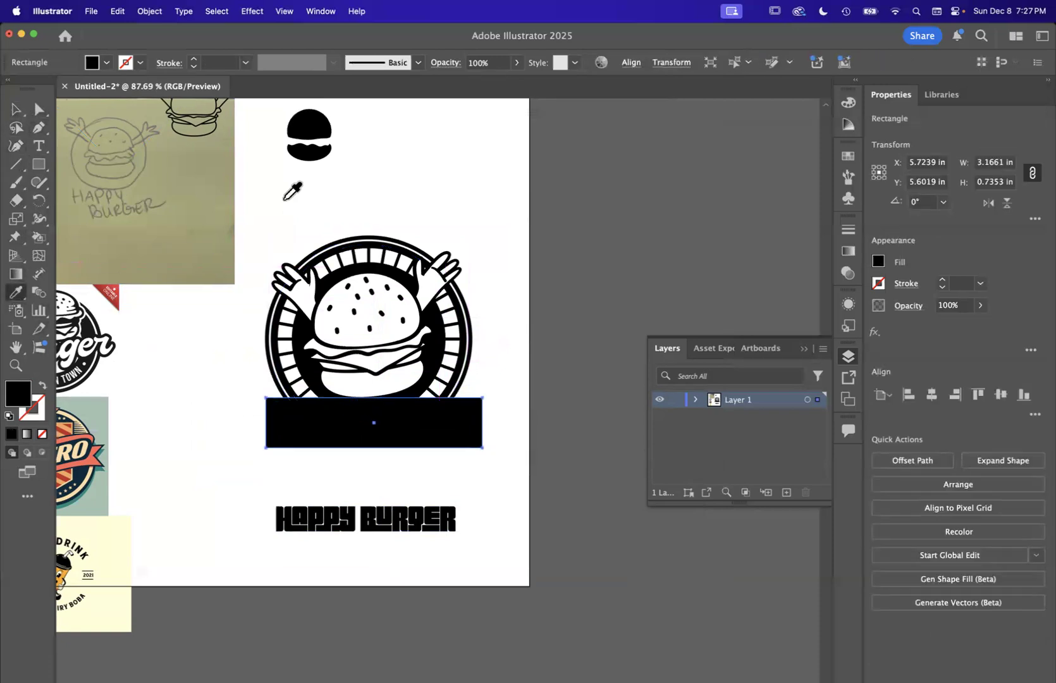
left_click(283, 201)
key("v")
left_click(522, 411)
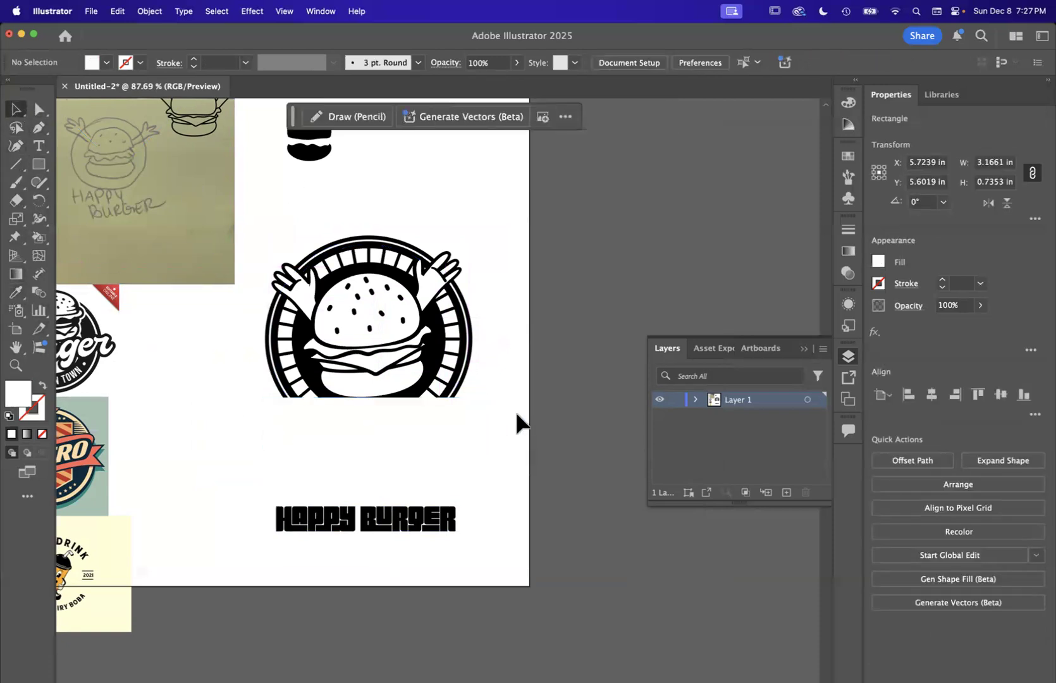
left_click(451, 443)
Bring the "Happy Burger" text to the front and move it onto the white rectangle just under the burger.
left_click(411, 545)
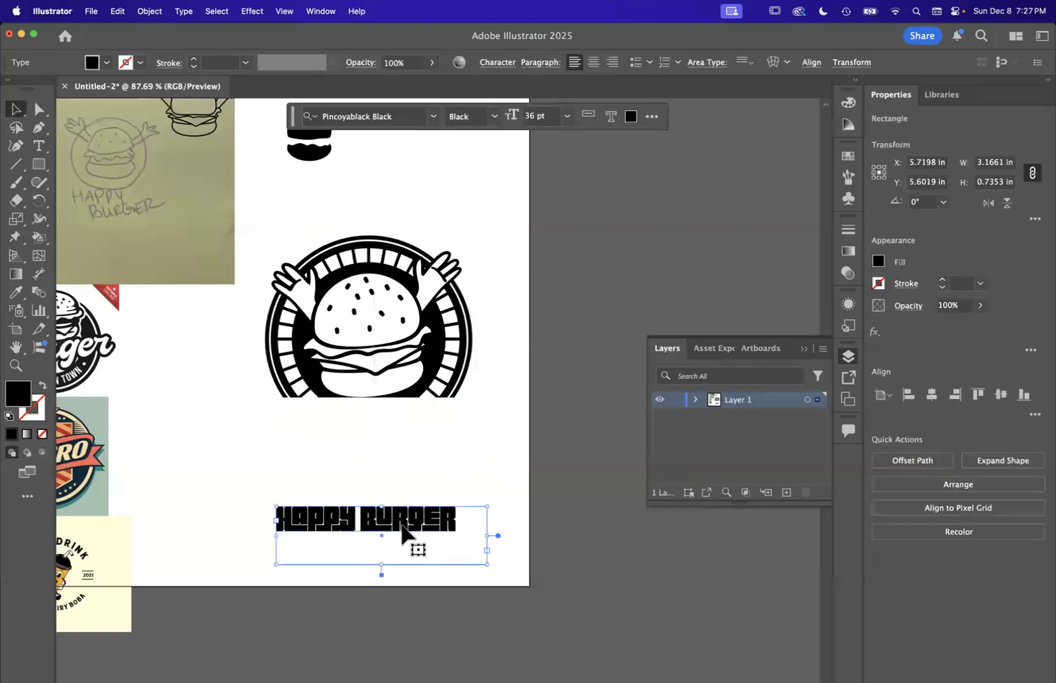
right_click(403, 545)
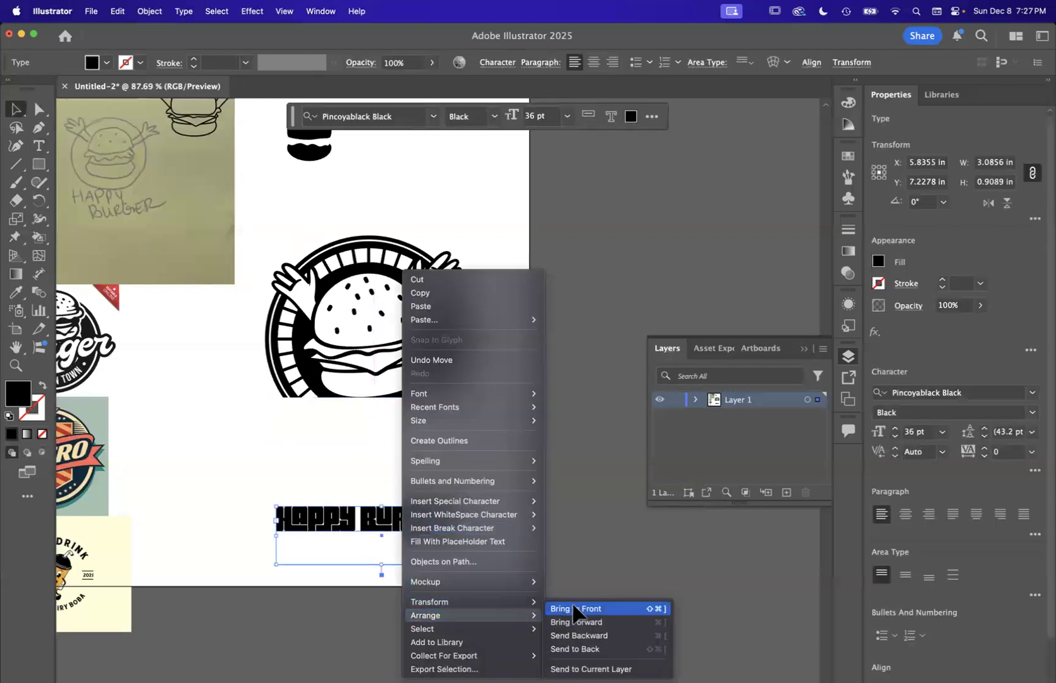
mouse_move(487, 616)
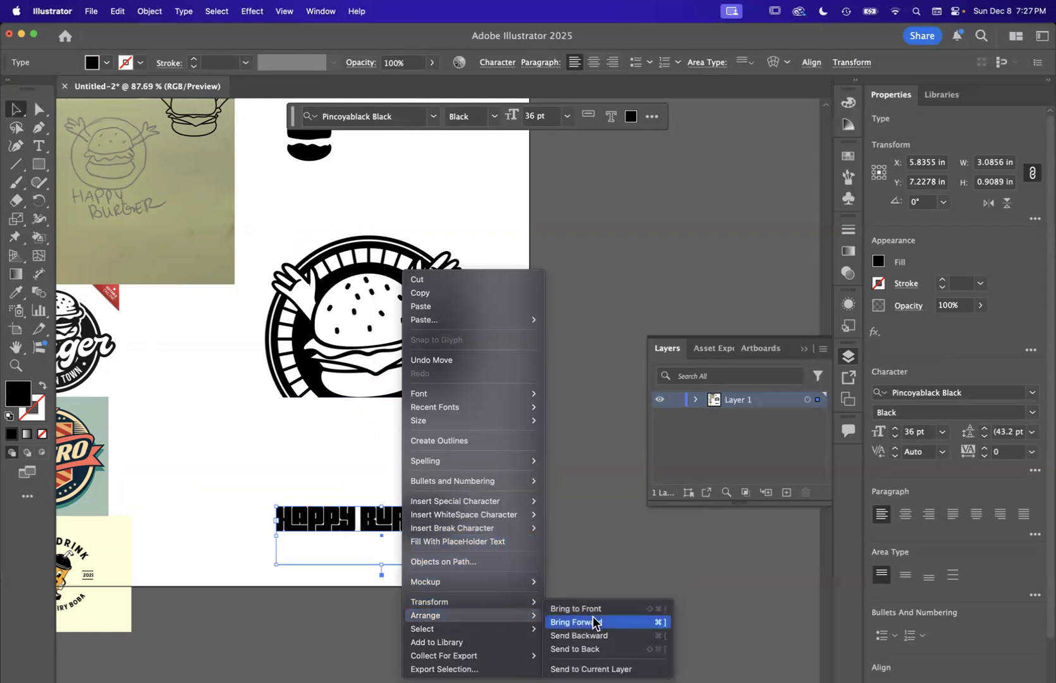
left_click(594, 608)
left_click_drag(437, 530, 431, 423)
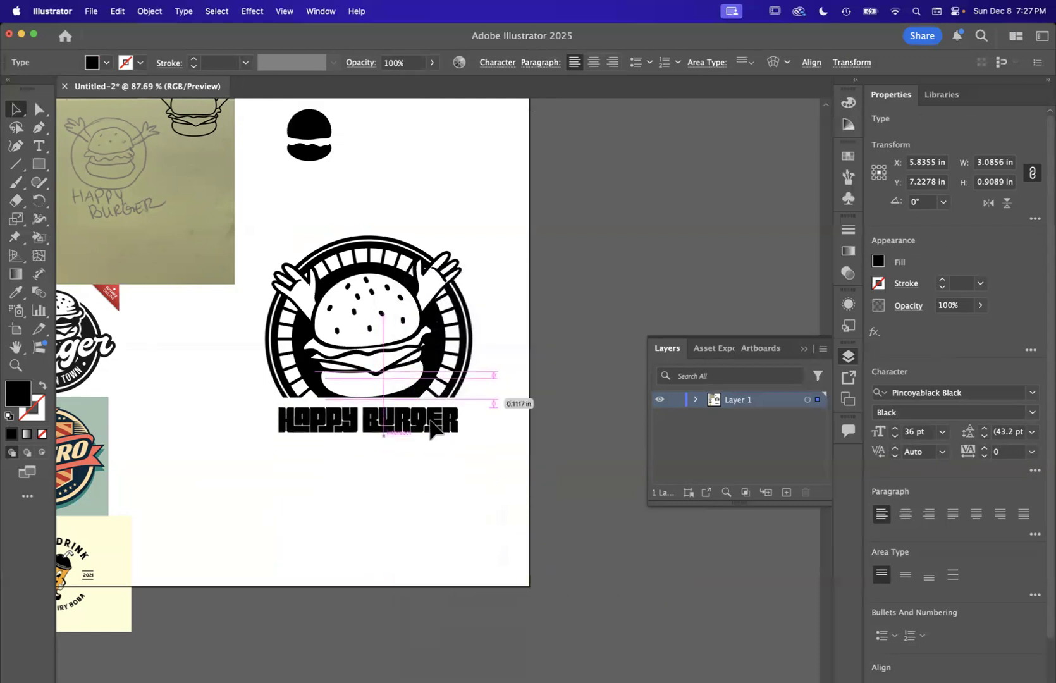
Bring the burger group to the front so its bottom bun overlaps the white rectangle, and deselect it.
left_click(491, 342)
left_click(456, 267)
right_click(457, 267)
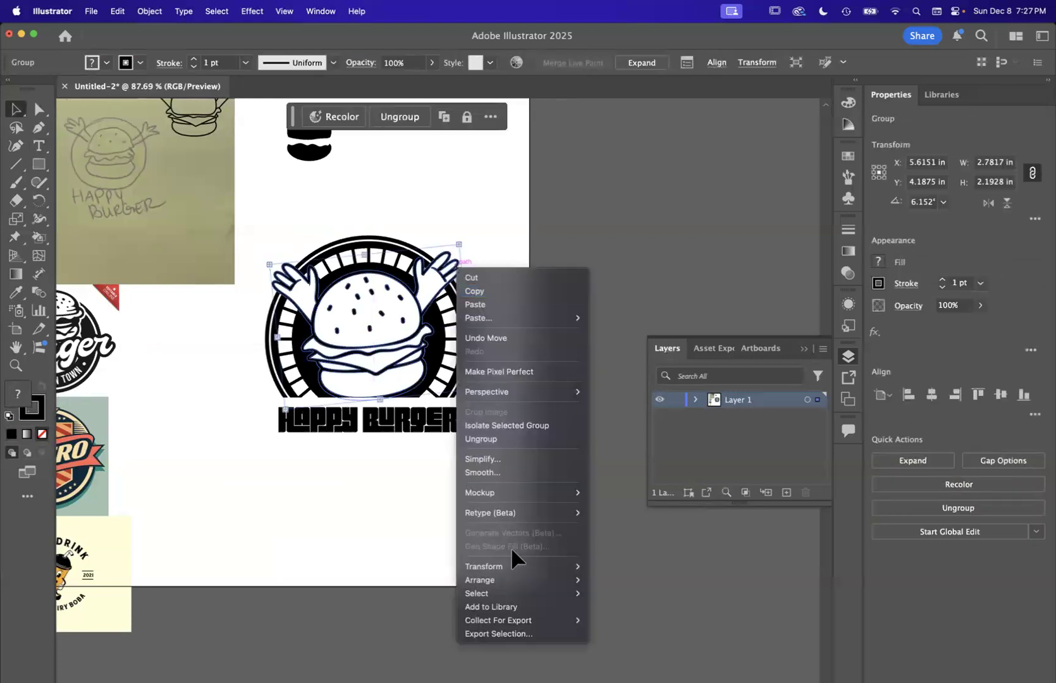
mouse_move(505, 576)
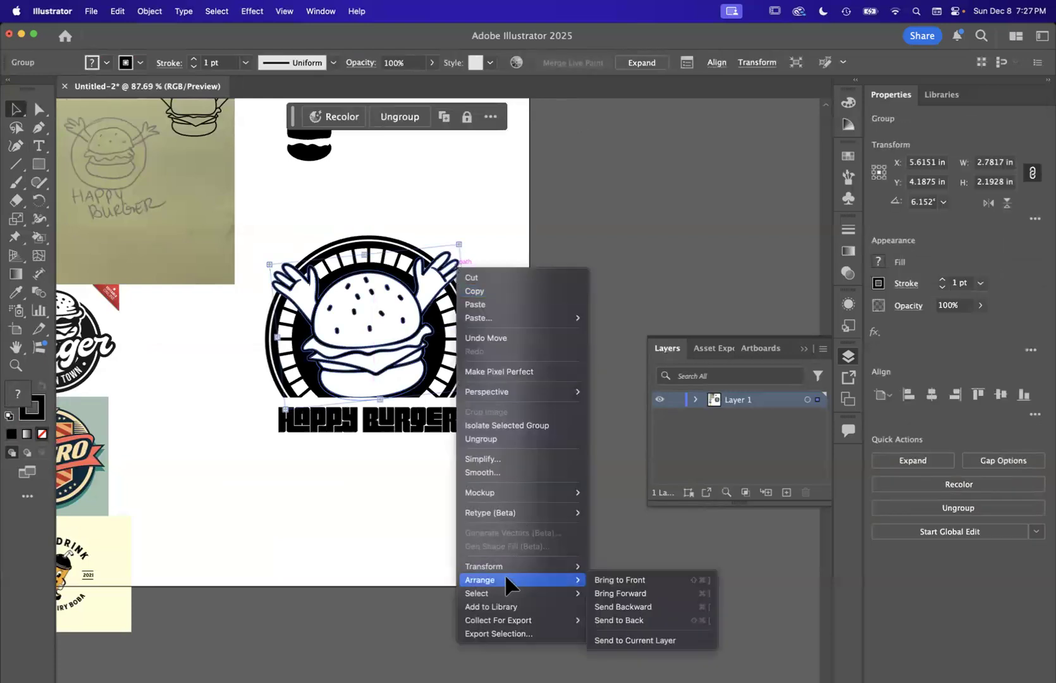
left_click(626, 580)
left_click(547, 435)
Nudge the lettering into position close beneath the burger and check the badge against the sketch and reference logos.
left_click(452, 416)
left_click_drag(516, 450, 461, 417)
left_click_drag(461, 408, 460, 409)
left_click(534, 344)
scroll(534, 342, "down", 1)
scroll(534, 342, "down", 2)
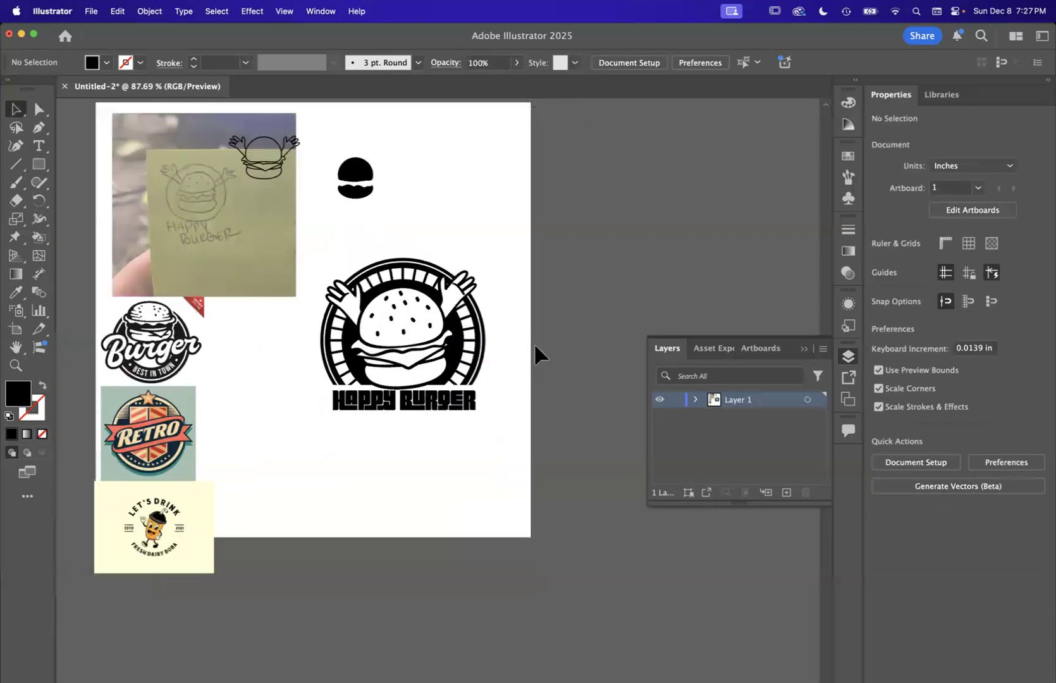
scroll(534, 343, "up", 3)
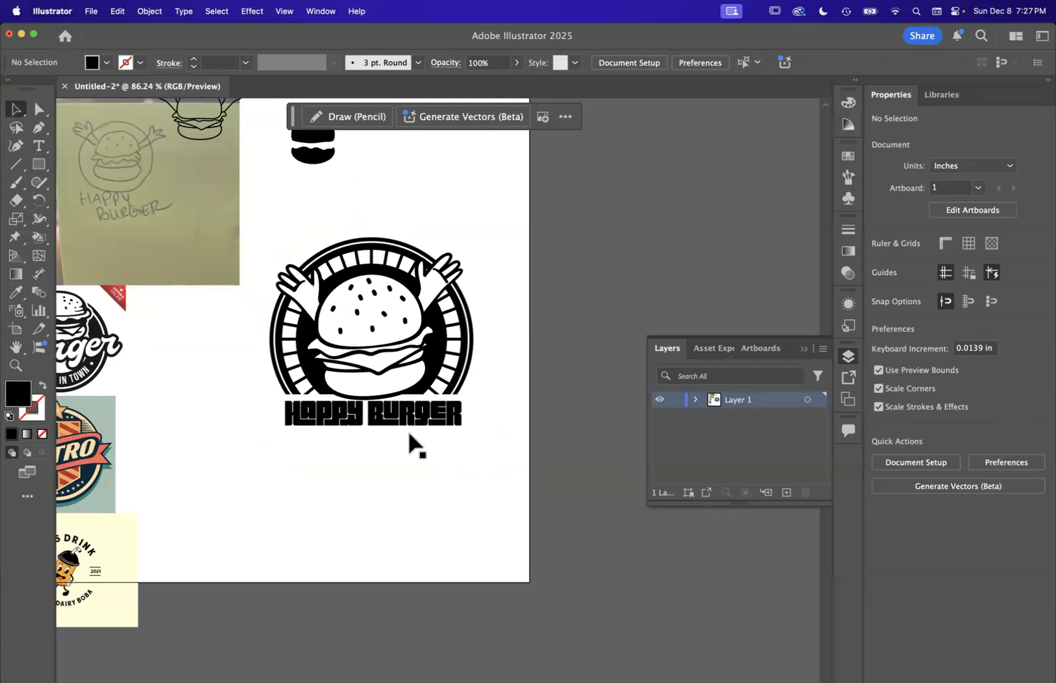
scroll(406, 429, "up", 3)
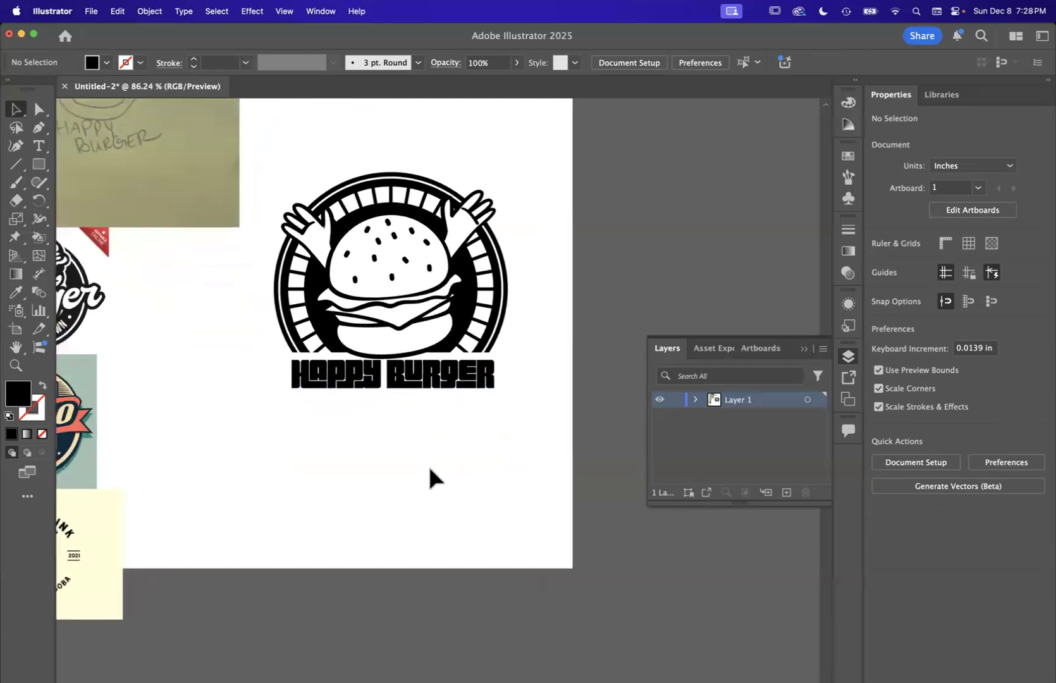
Draw a circle about 3.76 in across around the badge with no fill and a 1 pt black stroke, centring it on the badge.
left_click(38, 167)
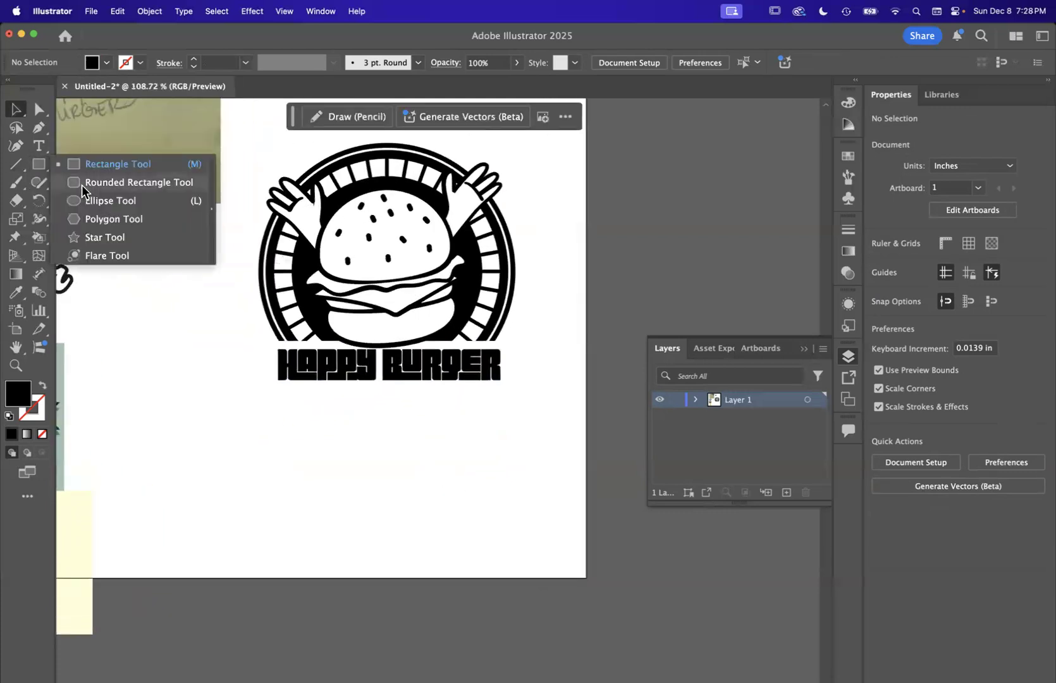
left_click(86, 201)
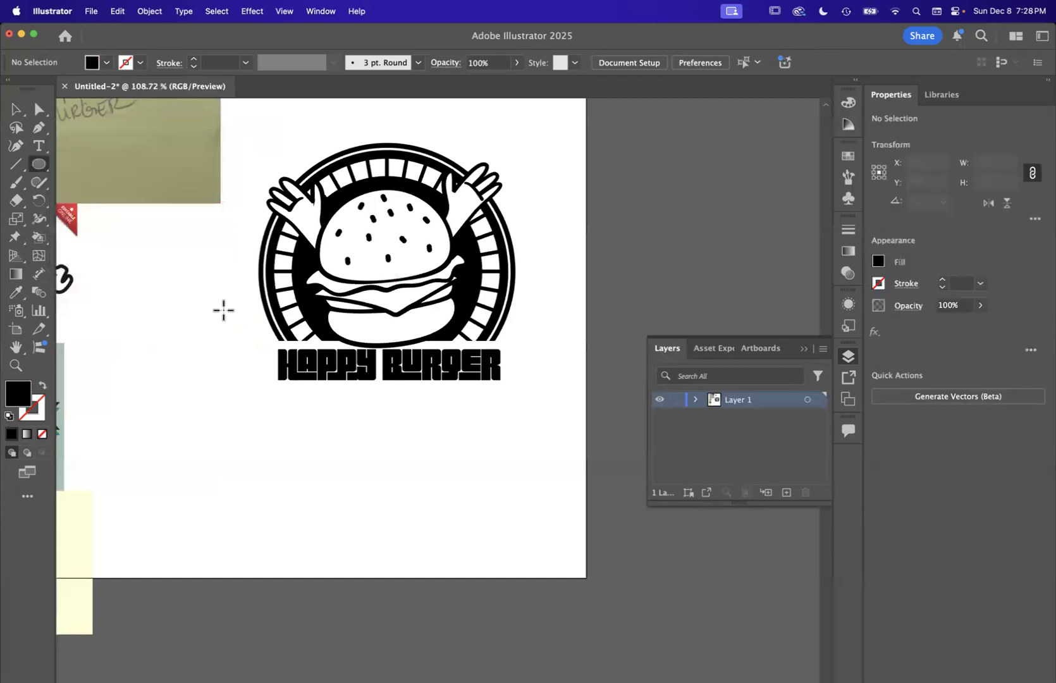
scroll(266, 364, "down", 1)
left_click_drag(375, 282, 516, 218)
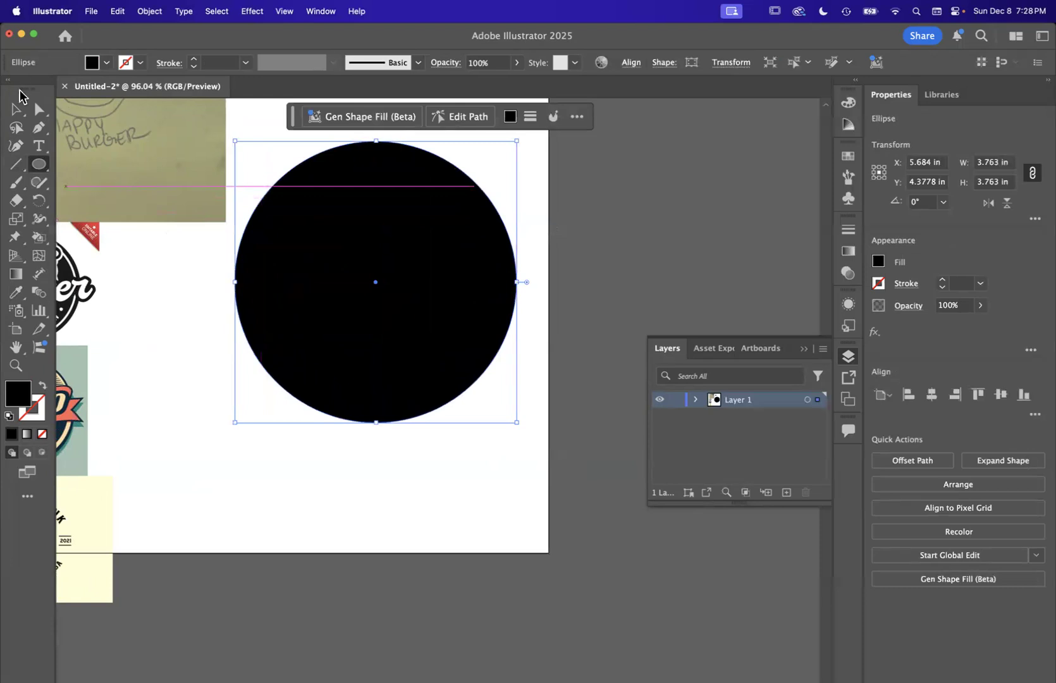
left_click(16, 109)
left_click(41, 385)
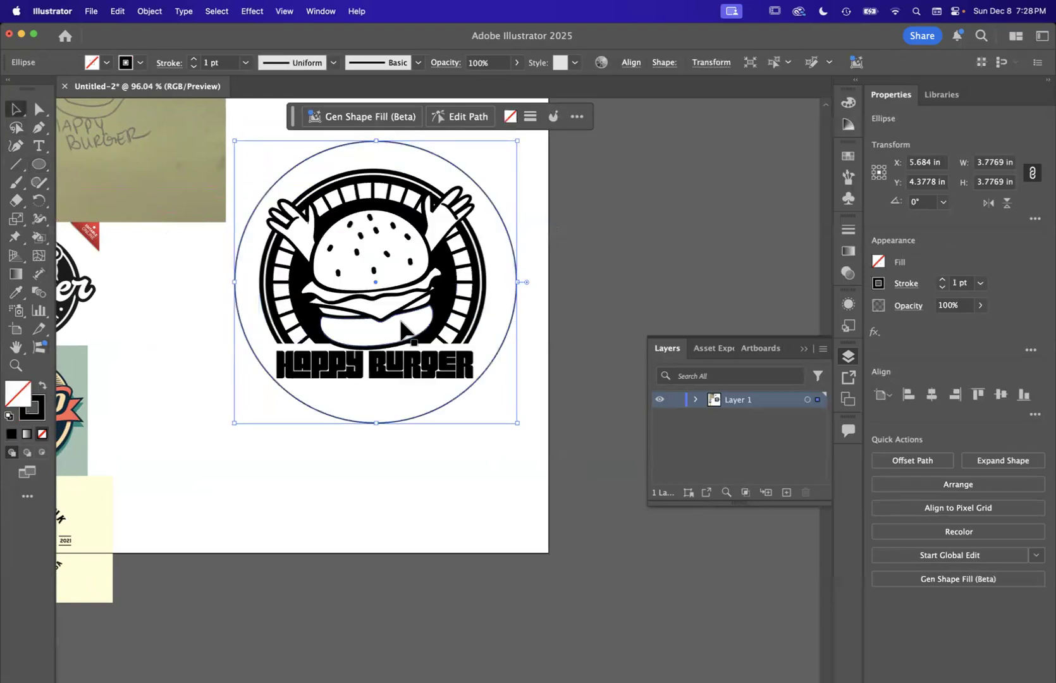
left_click_drag(507, 236, 507, 244)
left_click(468, 493)
Move the "Happy Burger" text below the large circle and change its font to Aubergine.
left_click_drag(448, 365, 449, 467)
triple_click(434, 468)
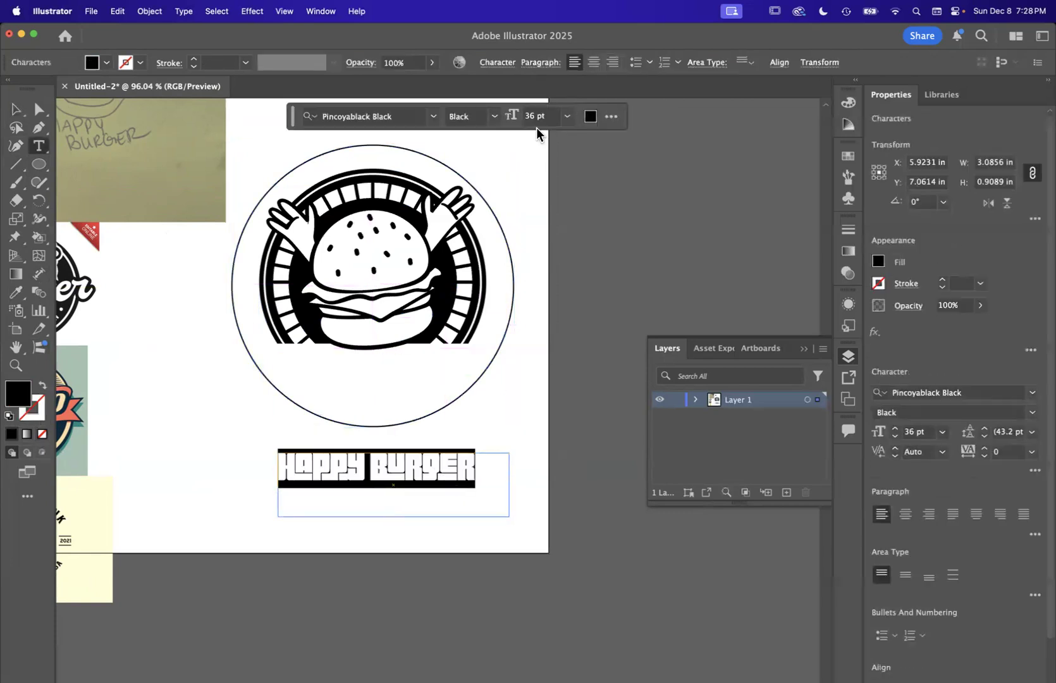
left_click(433, 117)
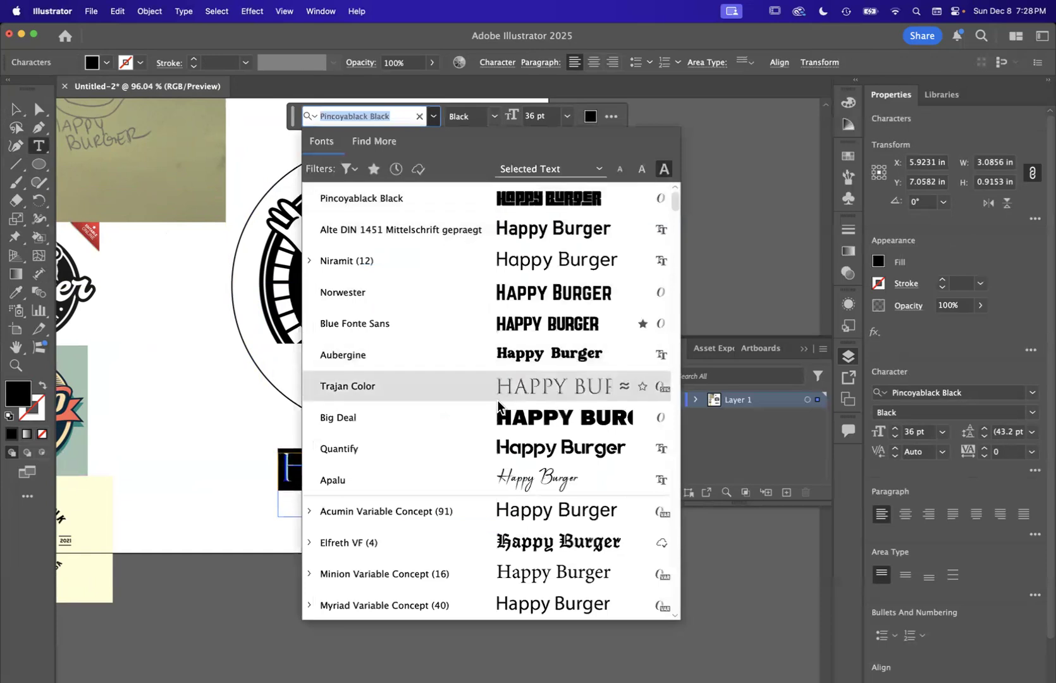
scroll(500, 450, "down", 3)
scroll(501, 450, "up", 3)
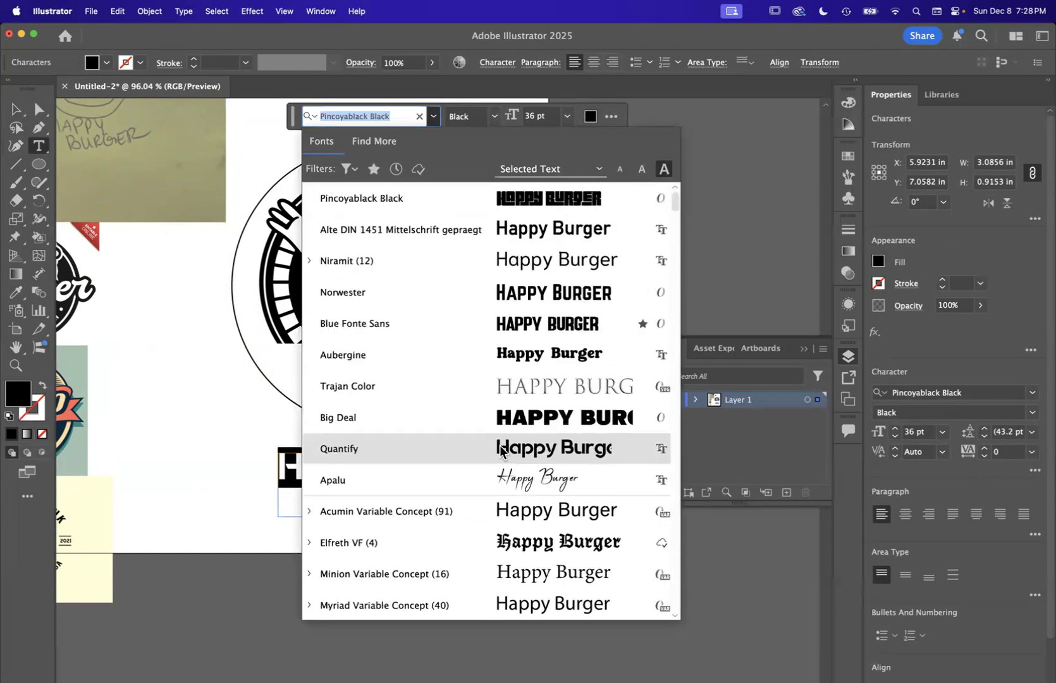
left_click(528, 356)
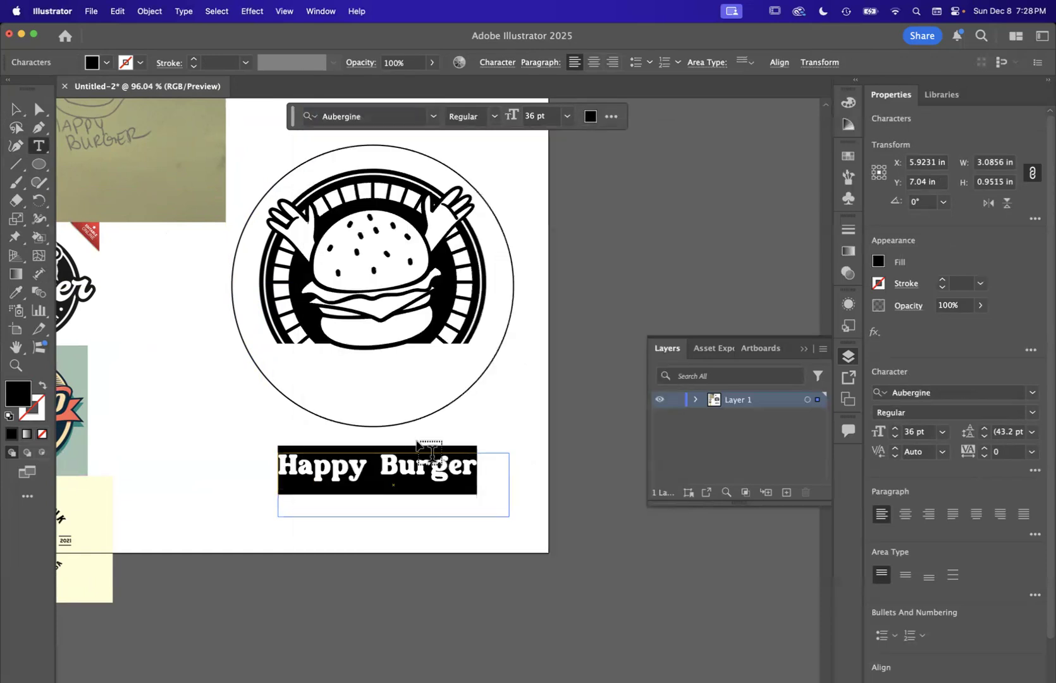
scroll(418, 456, "up", 3)
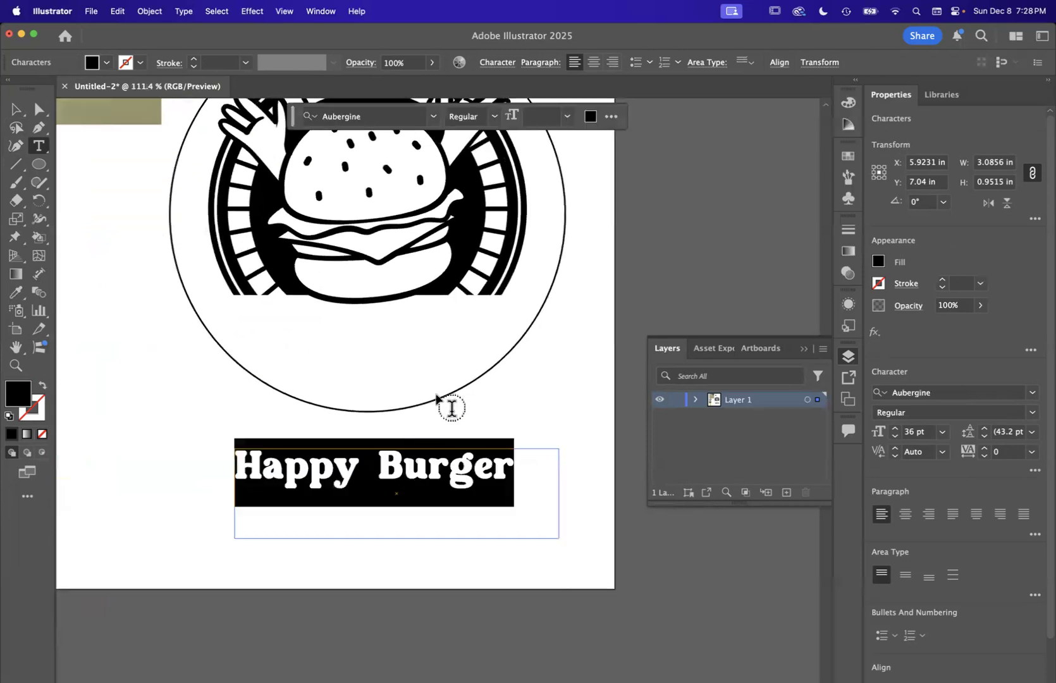
Select all the characters of the "Happy Burger" text and copy them.
left_click(17, 108)
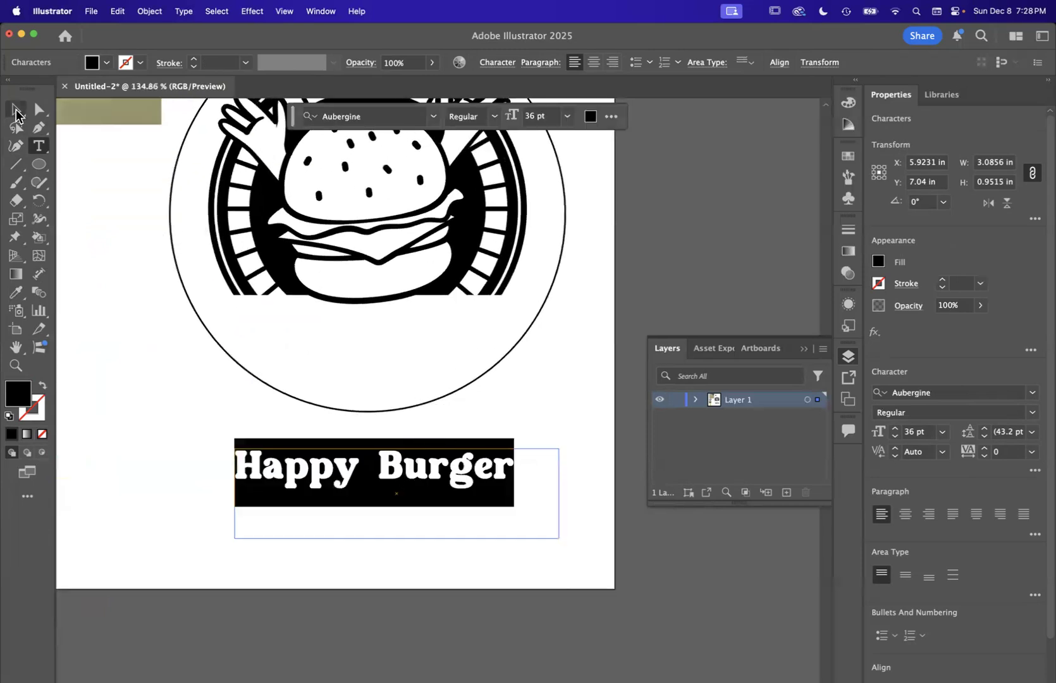
double_click(366, 473)
left_click_drag(235, 468, 498, 466)
key("super+c")
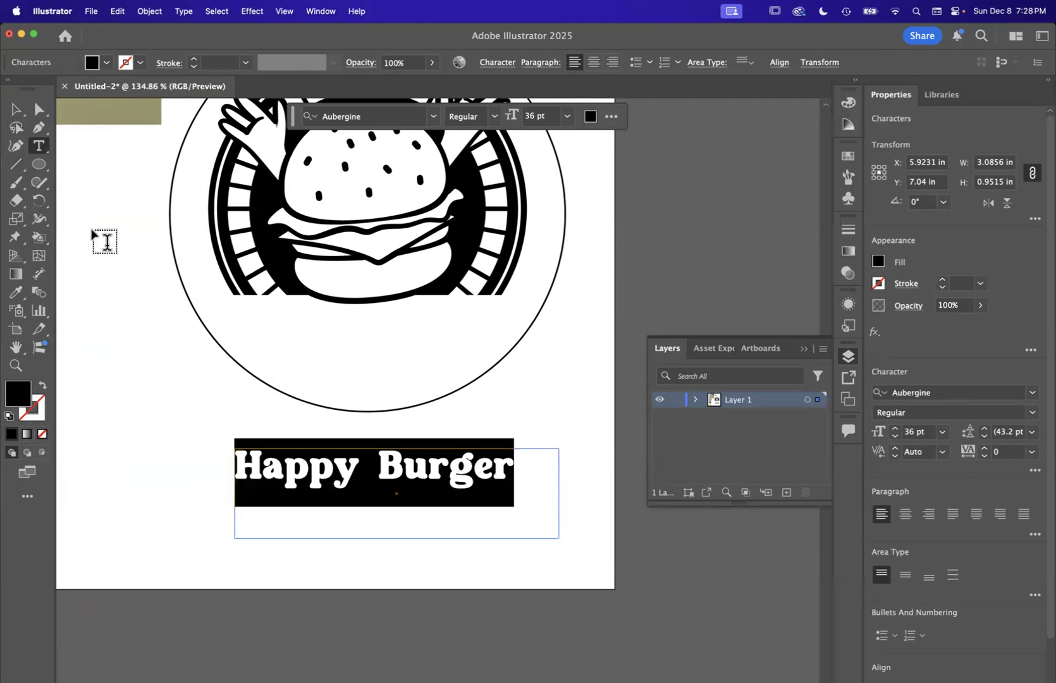
Turn the large circle into a text path with the Type on a Path tool, starting the text on its lower-left arc.
left_click(14, 112)
left_click(256, 383)
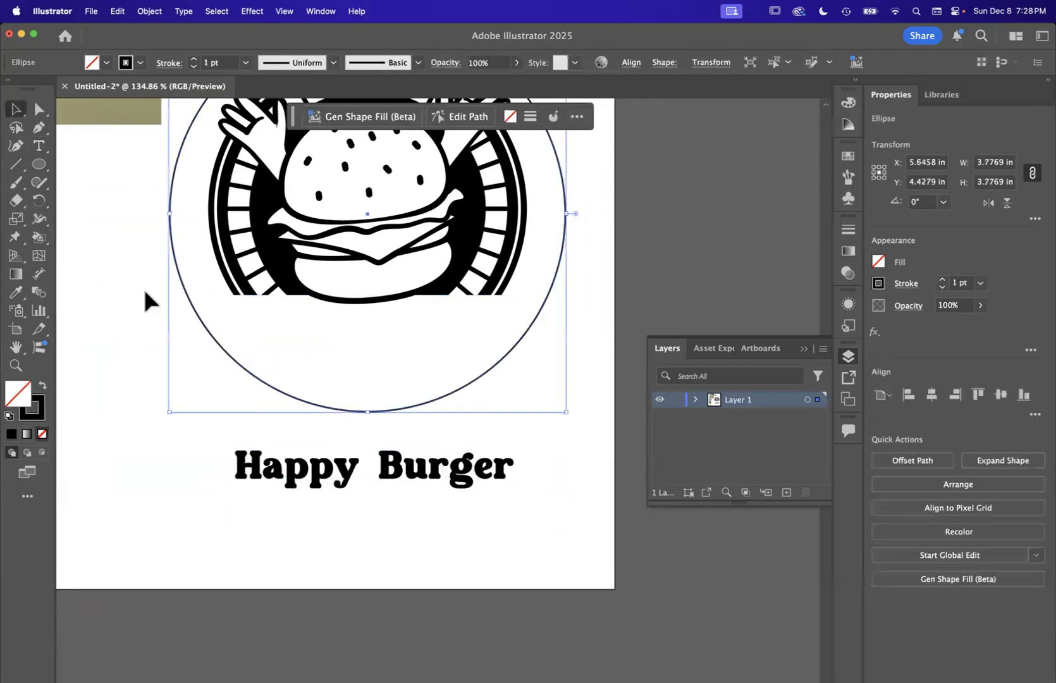
left_click(39, 151)
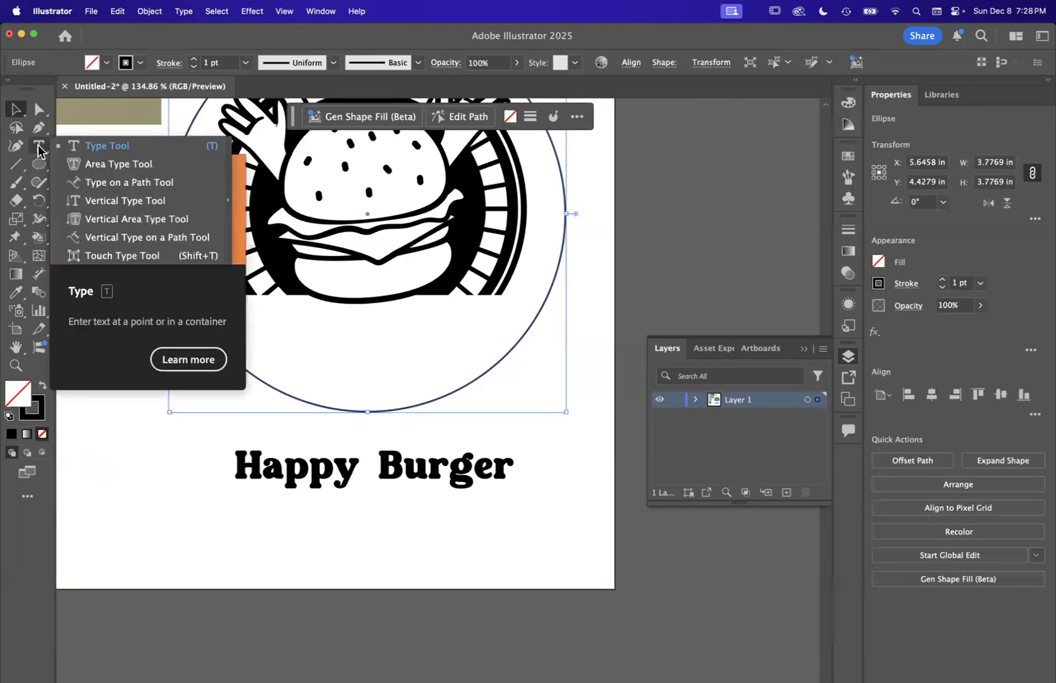
left_click(105, 184)
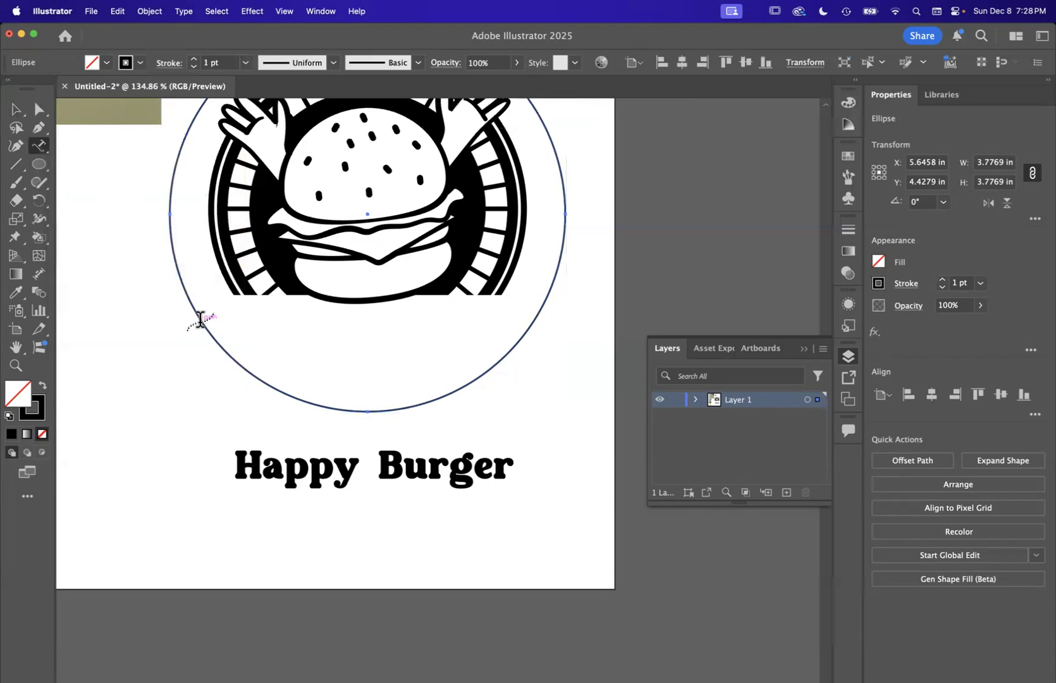
left_click(201, 317)
scroll(243, 370, "down", 3)
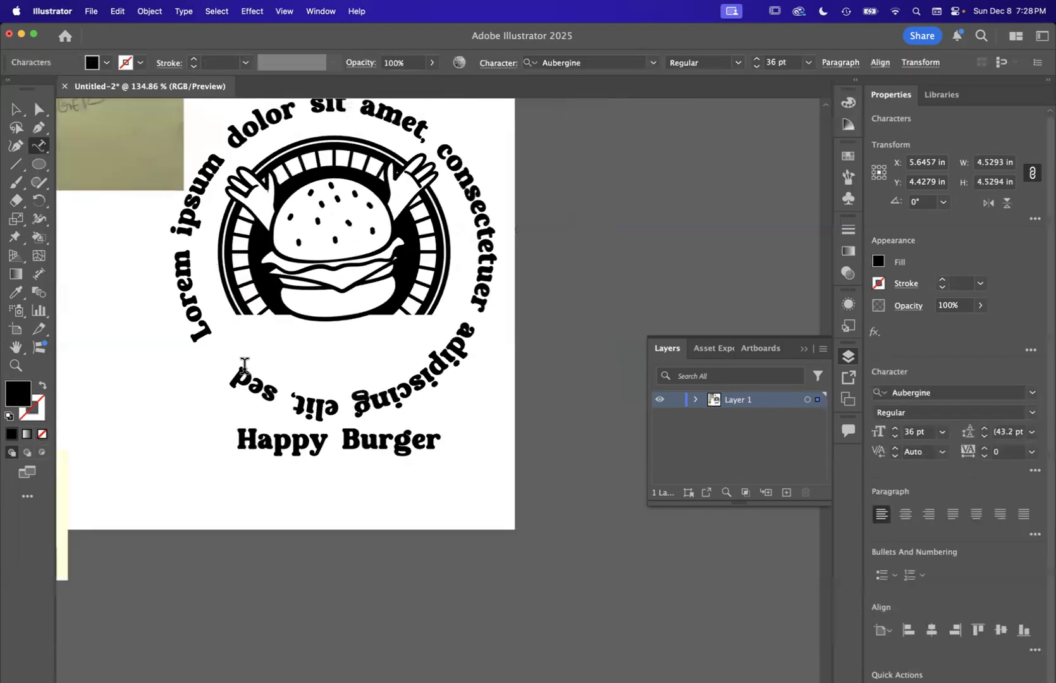
Replace the placeholder text on the circular path with the copied "Happy Burger" text.
scroll(268, 330, "up", 3)
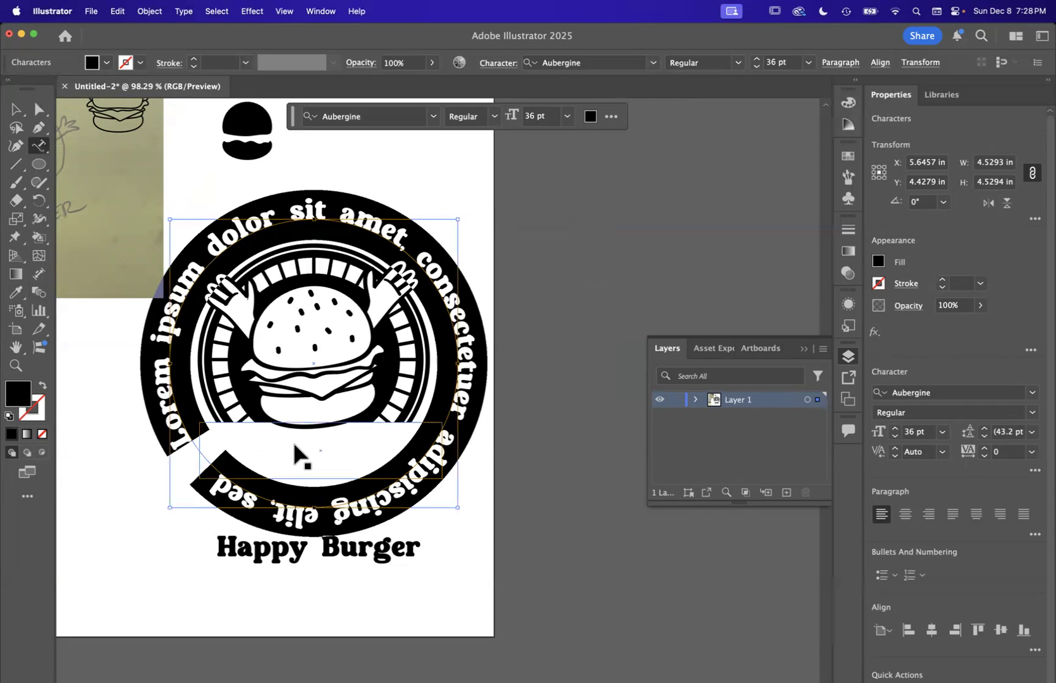
key("super+v")
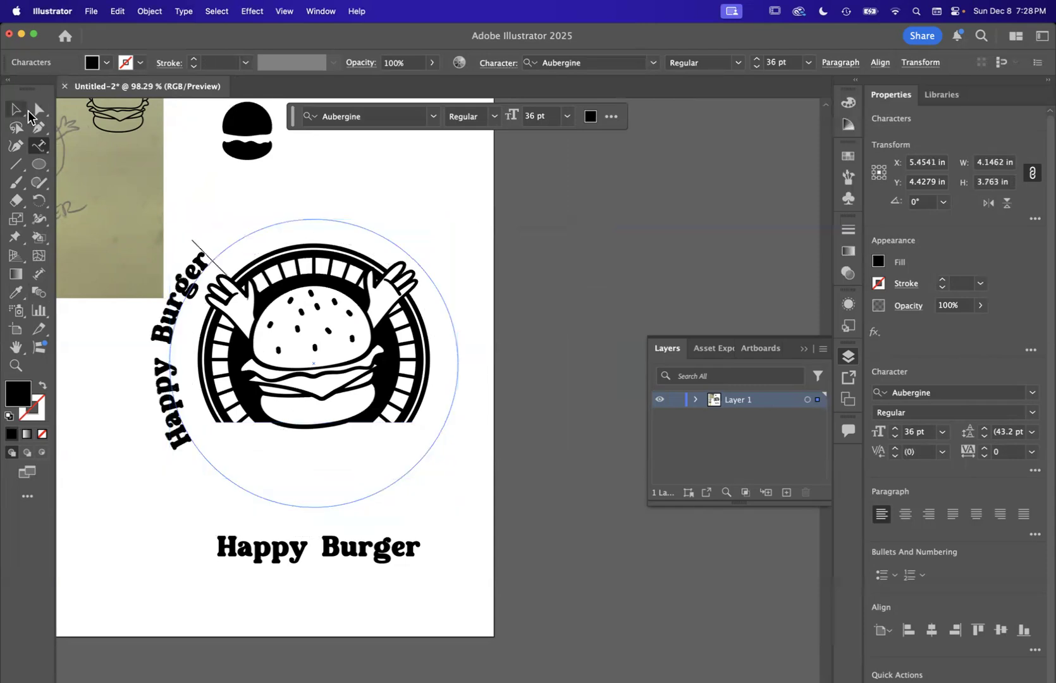
left_click(16, 109)
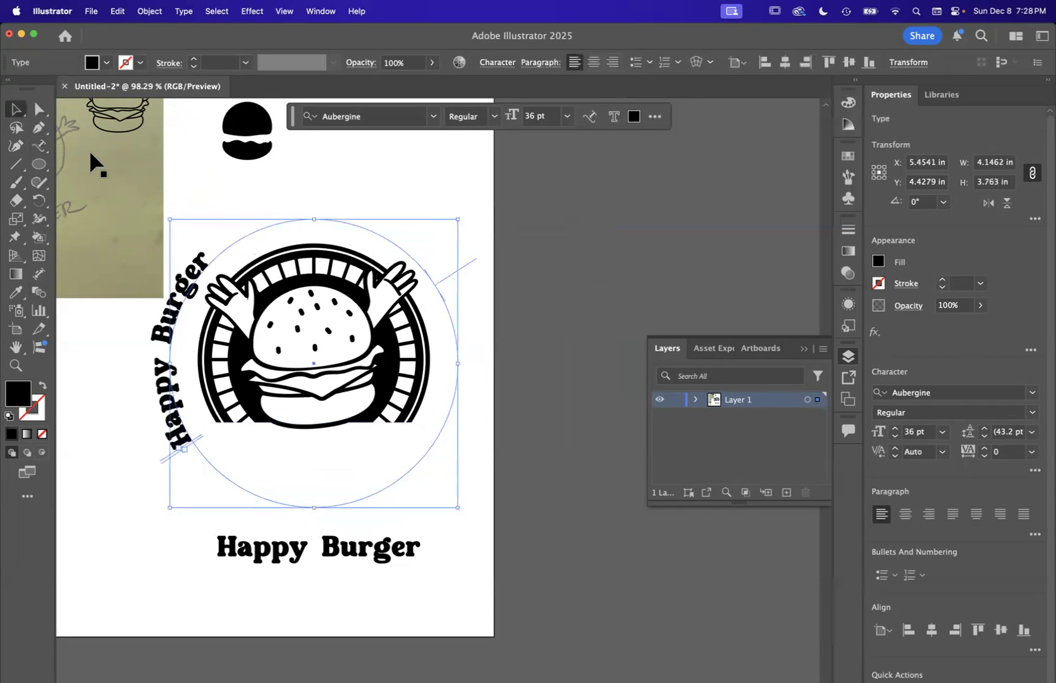
double_click(176, 444)
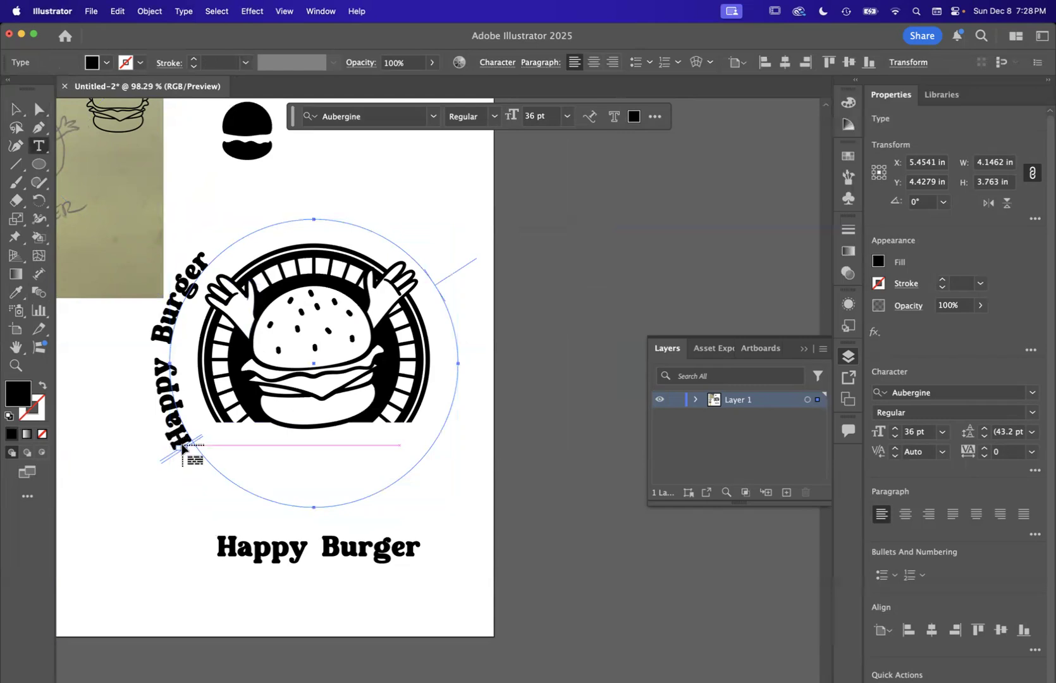
left_click_drag(177, 447, 232, 488)
left_click(17, 109)
key("super+z")
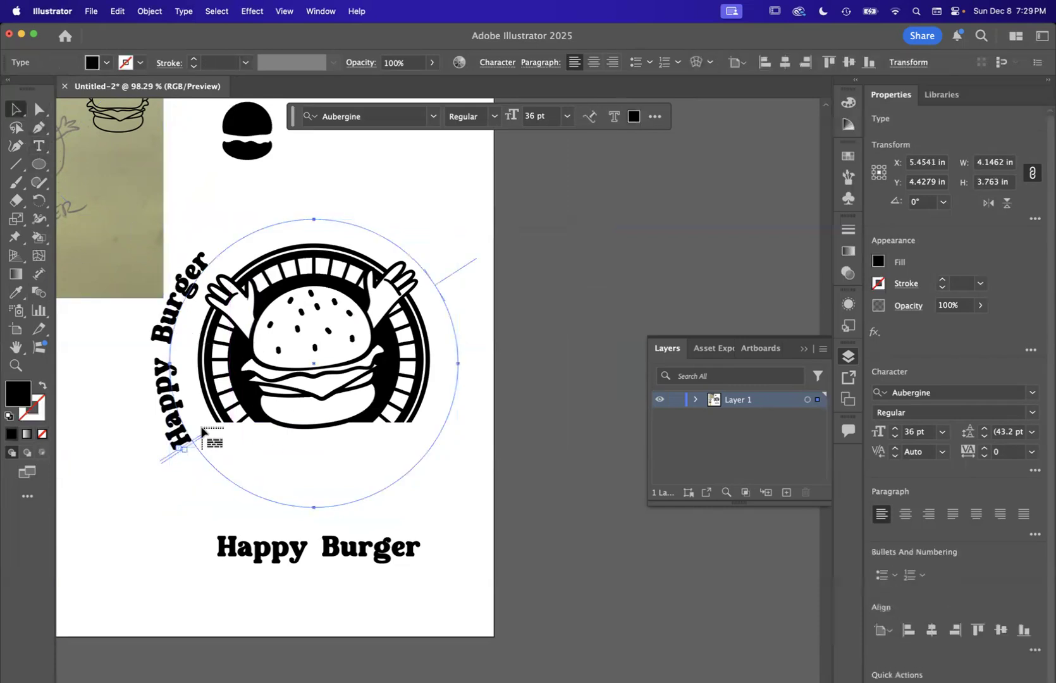
left_click(179, 423)
key("super+z")
left_click(180, 448)
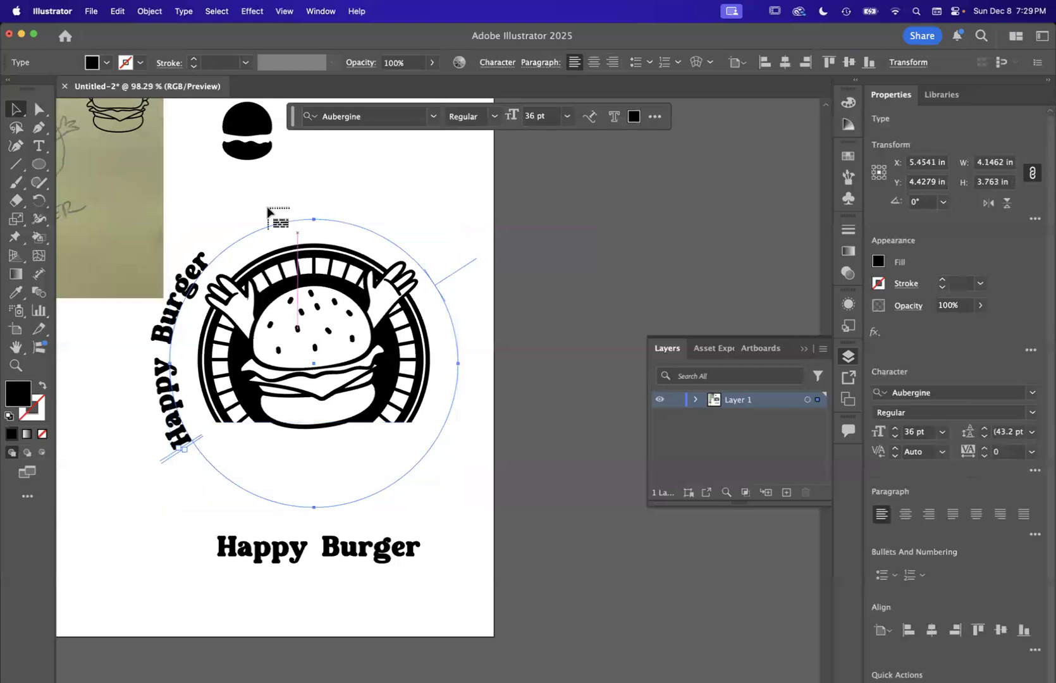
left_click(17, 109)
double_click(183, 447)
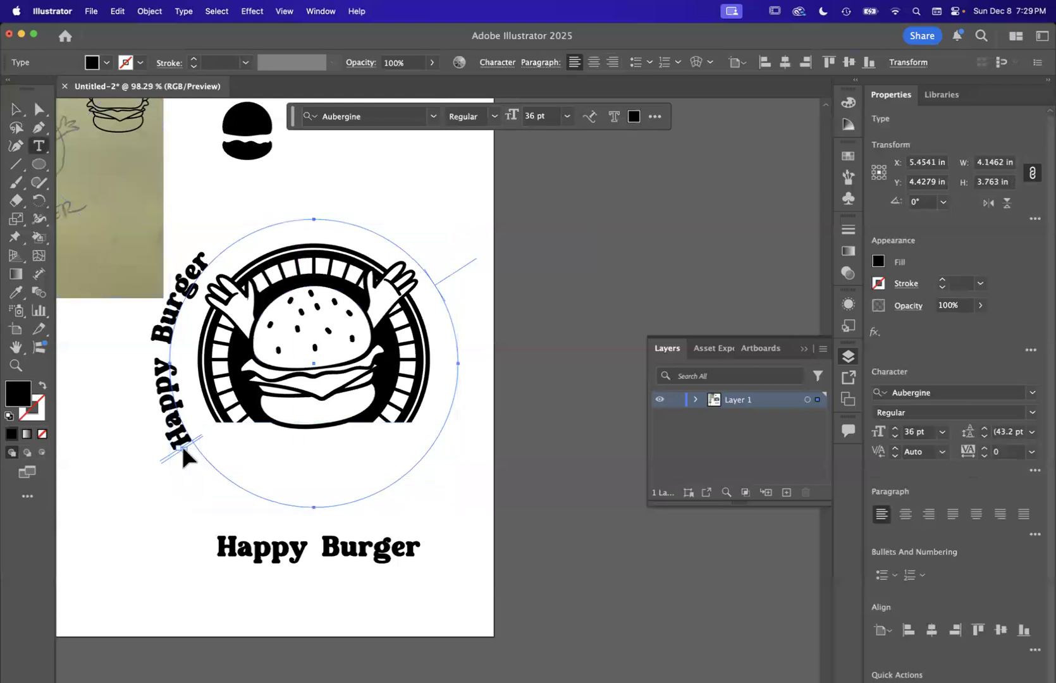
Slide the "Happy Burger" text along its circular path with the Direct Selection tool so it arches over the badge.
left_click(36, 111)
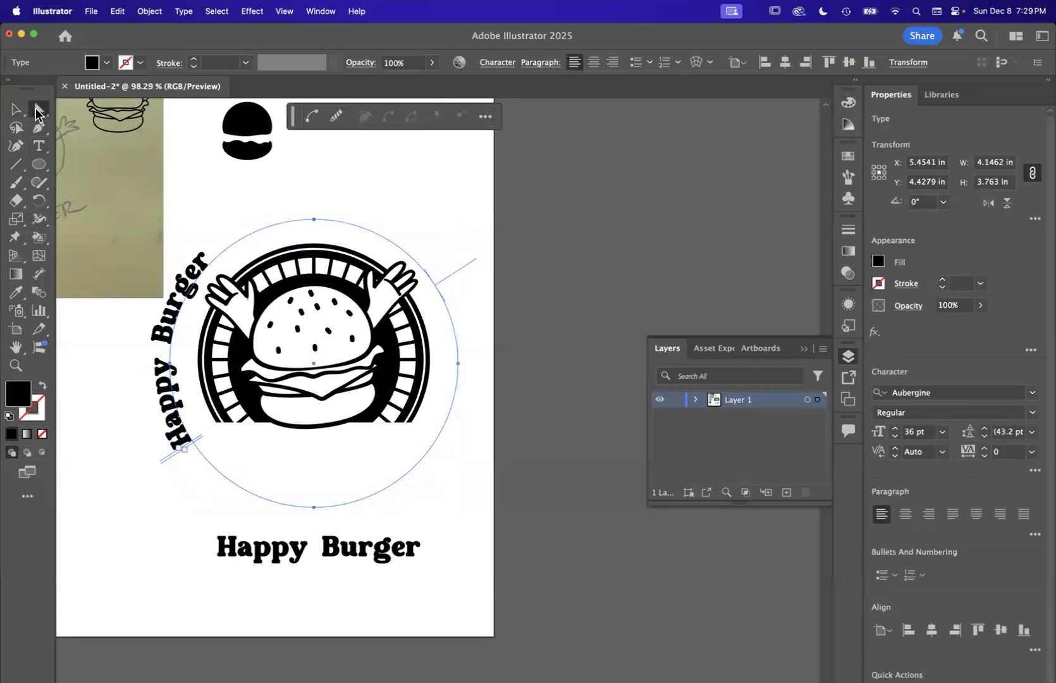
left_click_drag(180, 446, 229, 266)
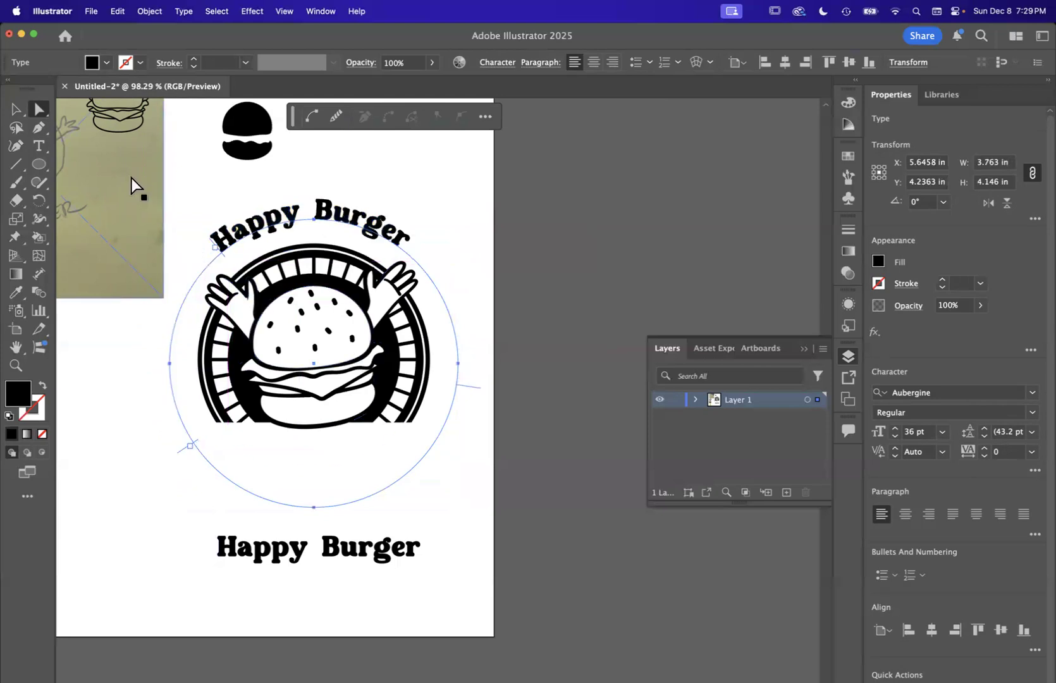
left_click(16, 107)
scroll(219, 395, "down", 3)
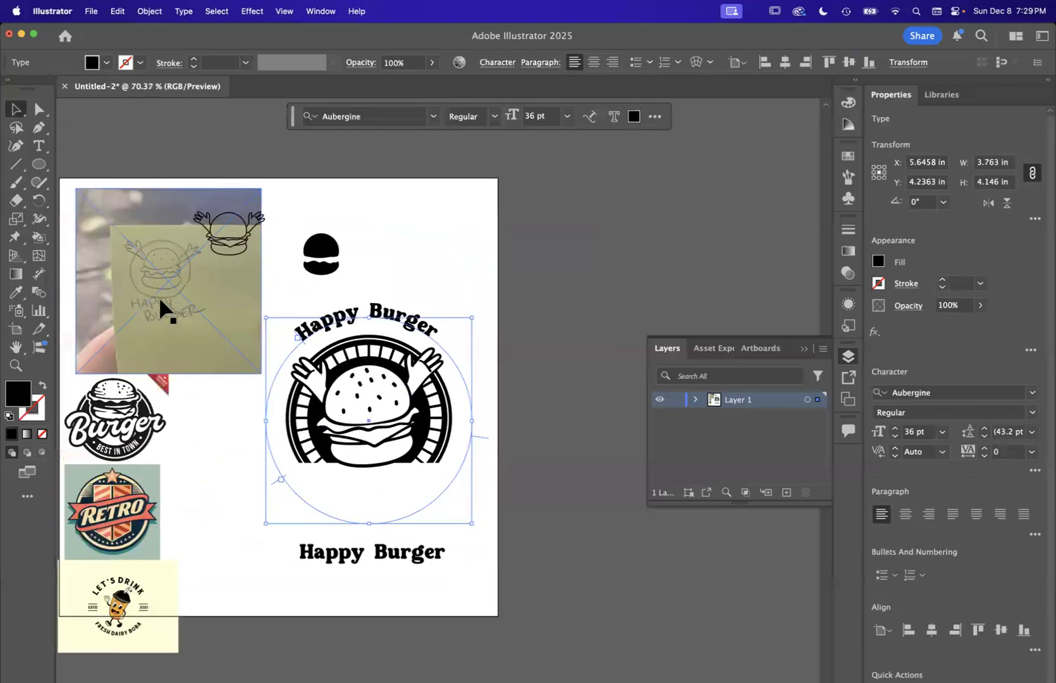
scroll(400, 422, "up", 3)
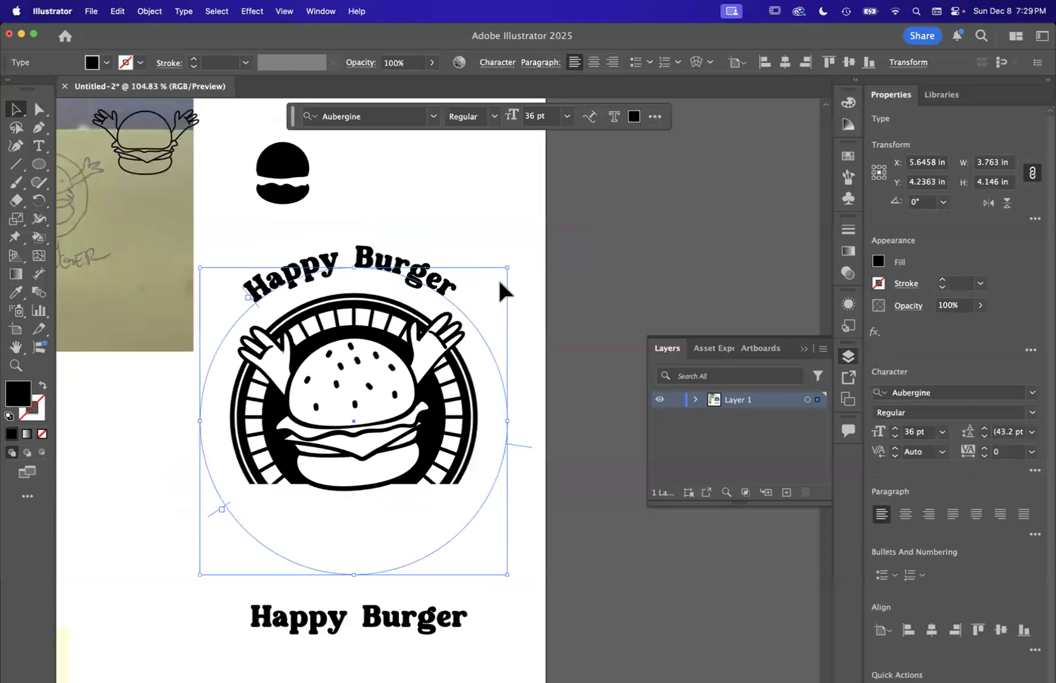
Delete the white rectangle covering the lower part of the burger badge.
left_click_drag(509, 260, 453, 321)
left_click(571, 348)
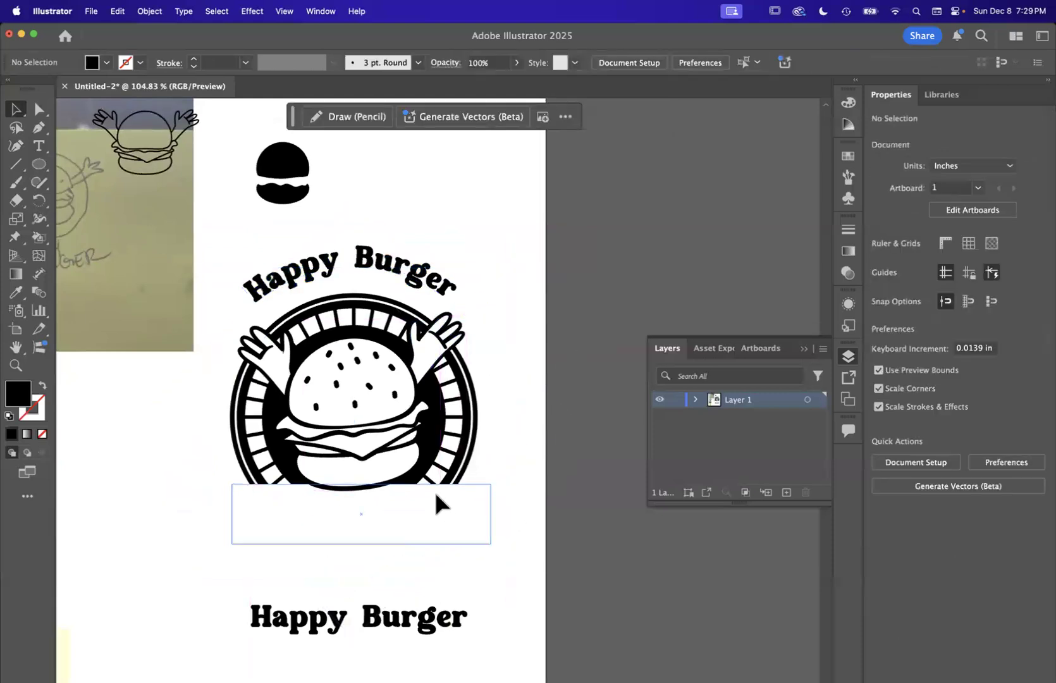
left_click(435, 492)
key("Delete")
Move the curved "Happy Burger" text down so it sits closer to the badge's upper edge.
left_click_drag(378, 266, 387, 279)
scroll(386, 279, "down", 4)
scroll(375, 267, "up", 3)
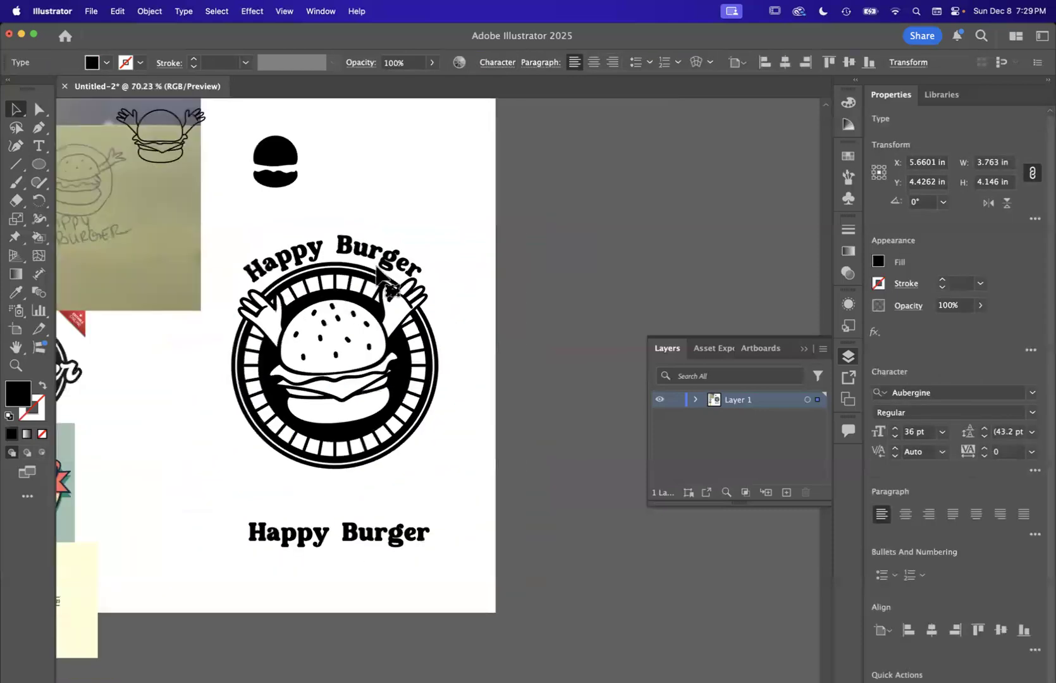
double_click(373, 260)
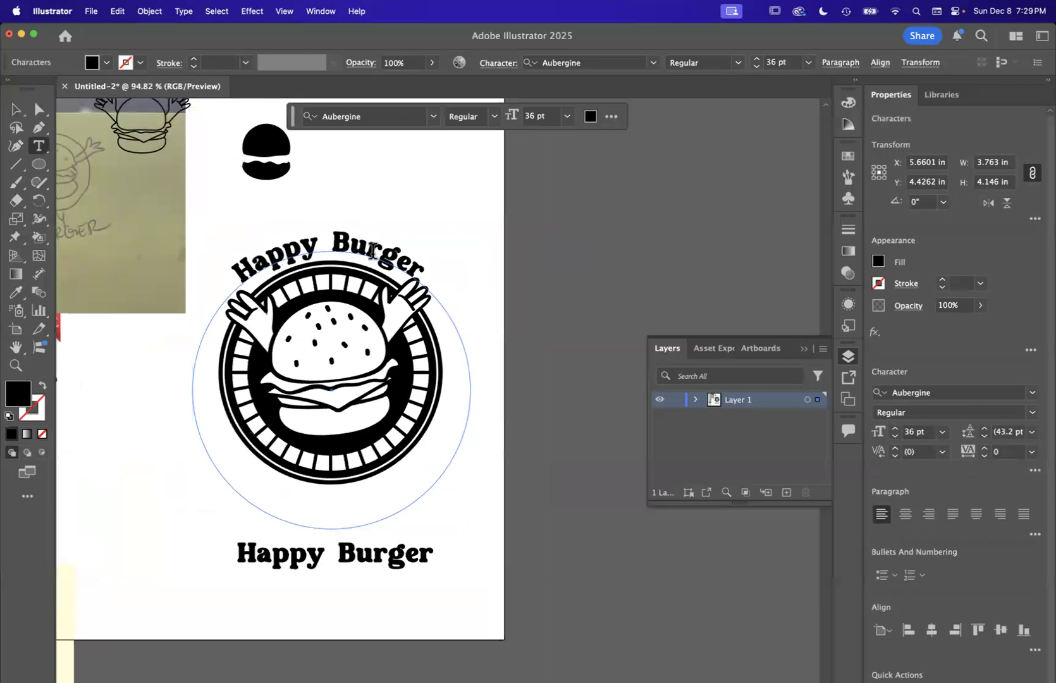
double_click(372, 252)
left_click(39, 147)
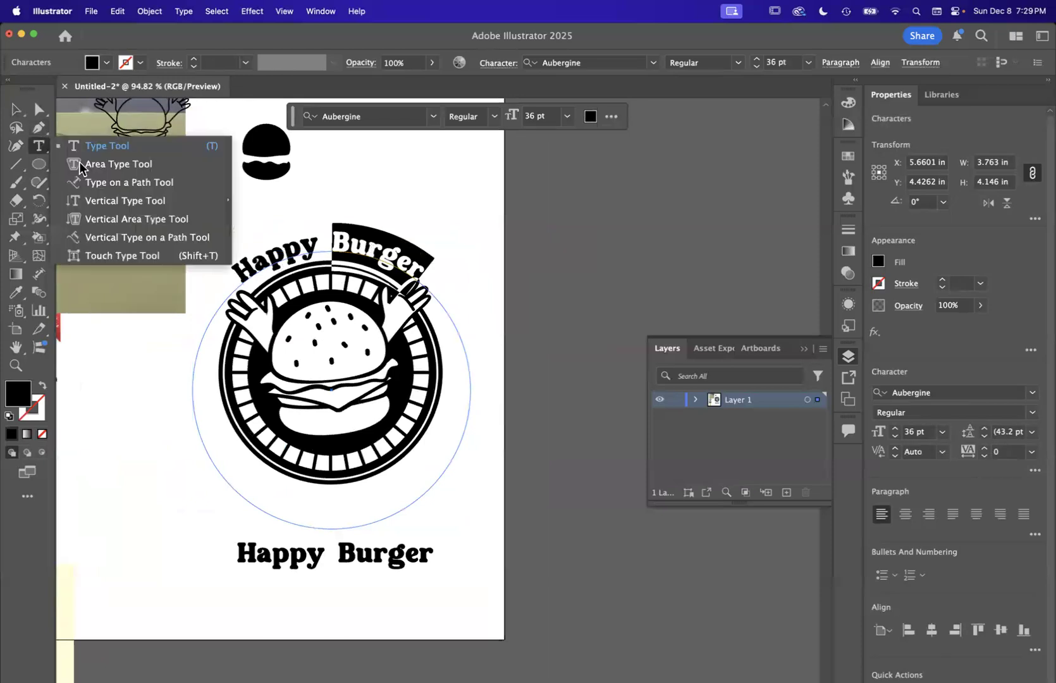
left_click(102, 183)
left_click(544, 332)
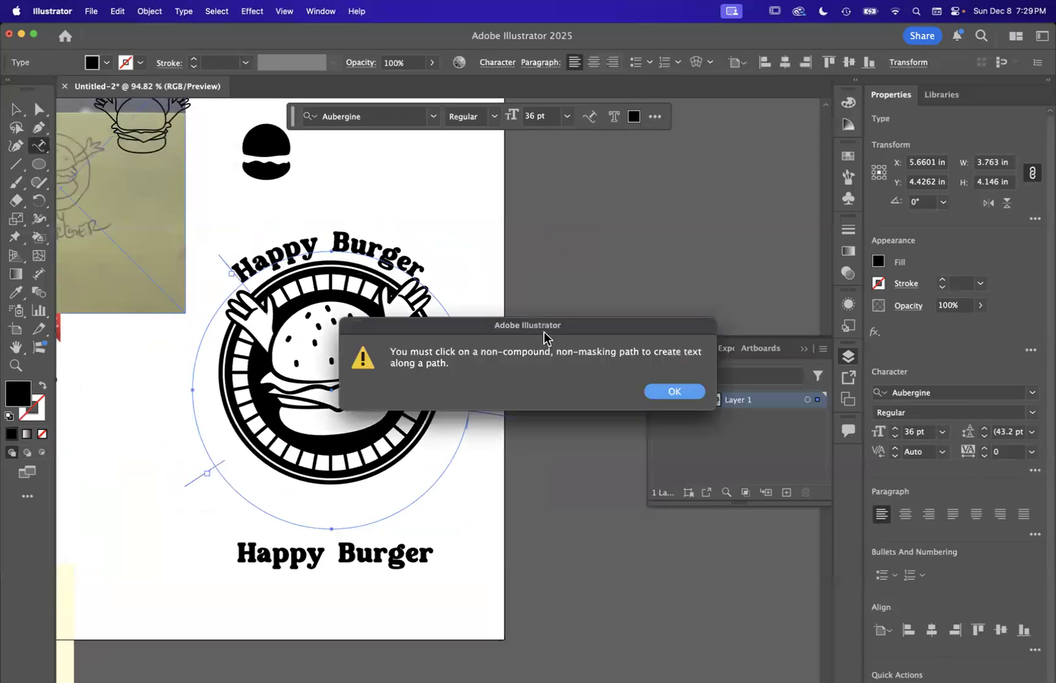
left_click(656, 396)
left_click(16, 110)
left_click(447, 223)
left_click(378, 253)
right_click(378, 253)
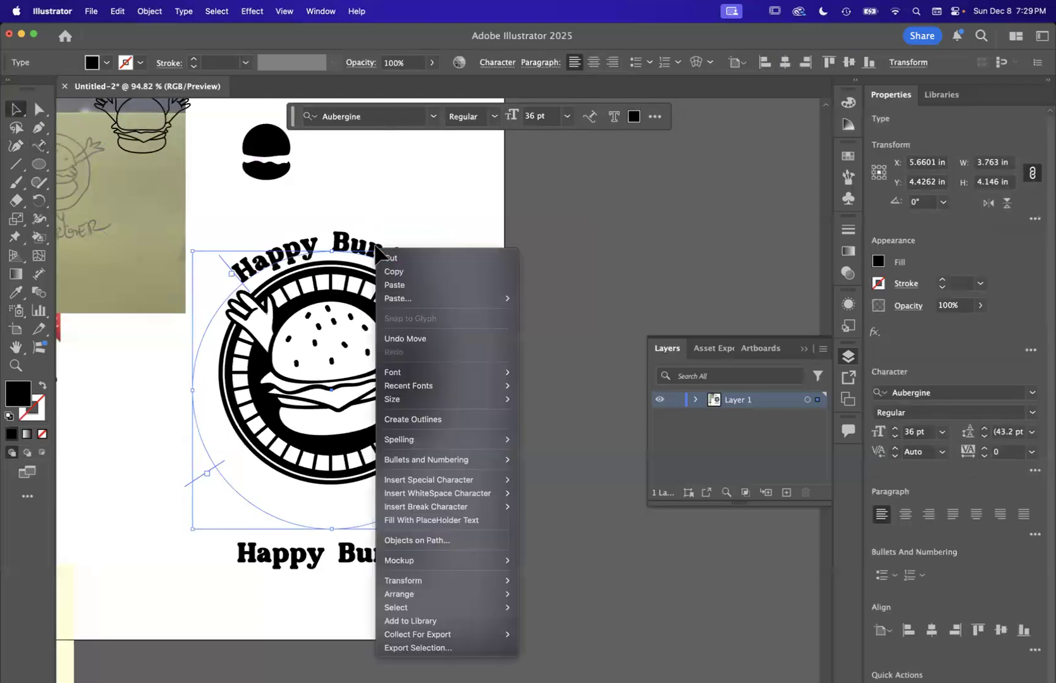
left_click(407, 196)
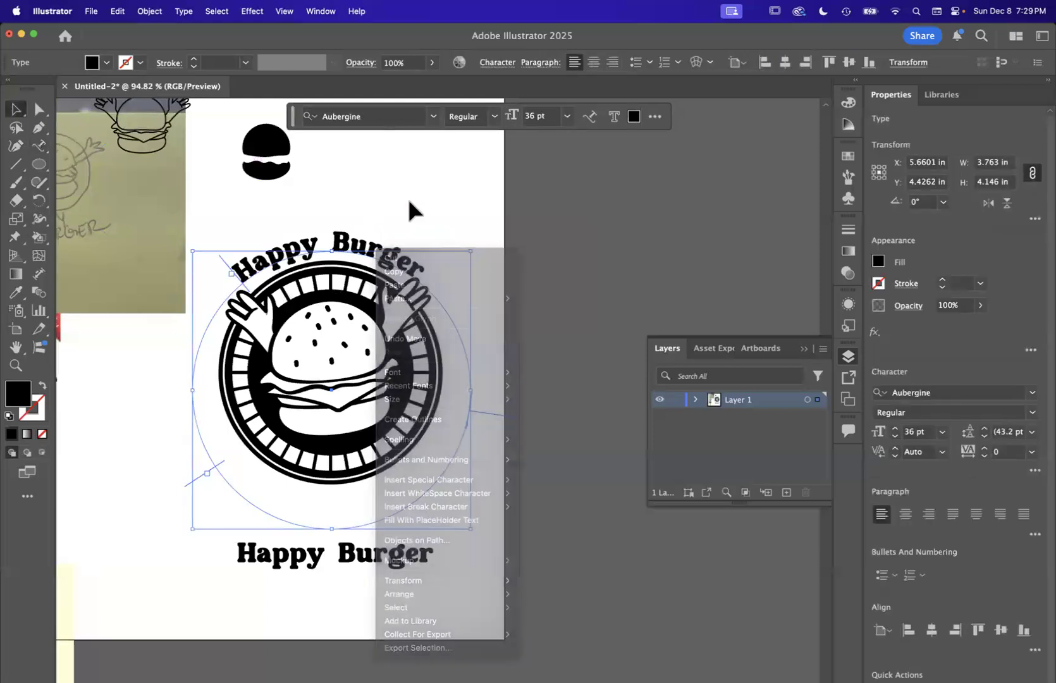
triple_click(349, 254)
left_click(16, 110)
left_click(290, 178)
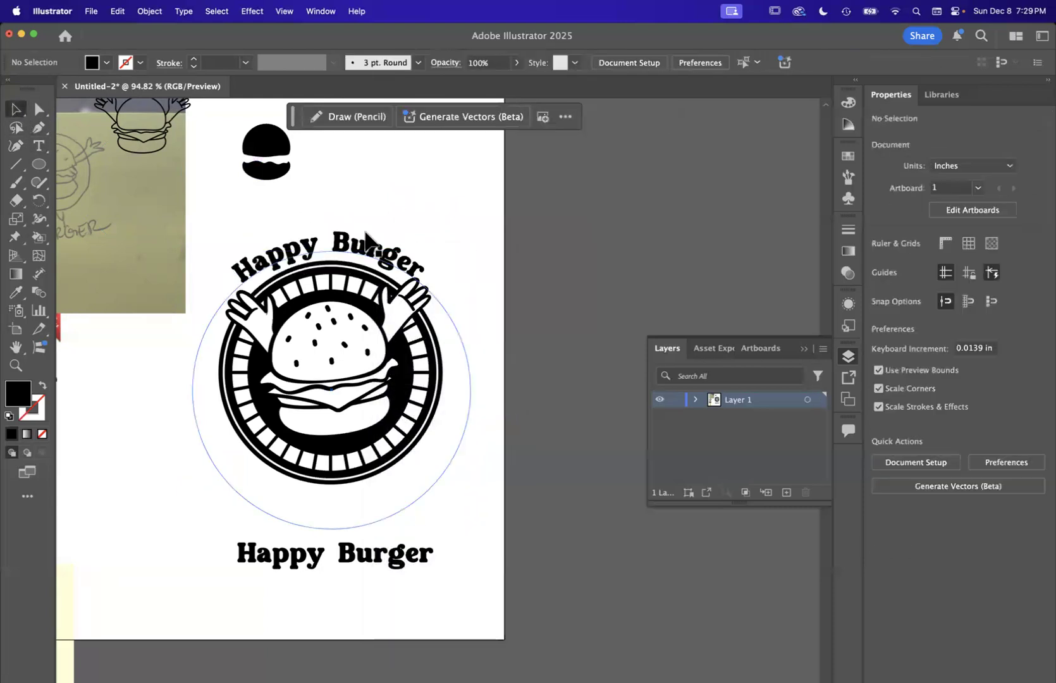
left_click_drag(39, 144, 105, 183)
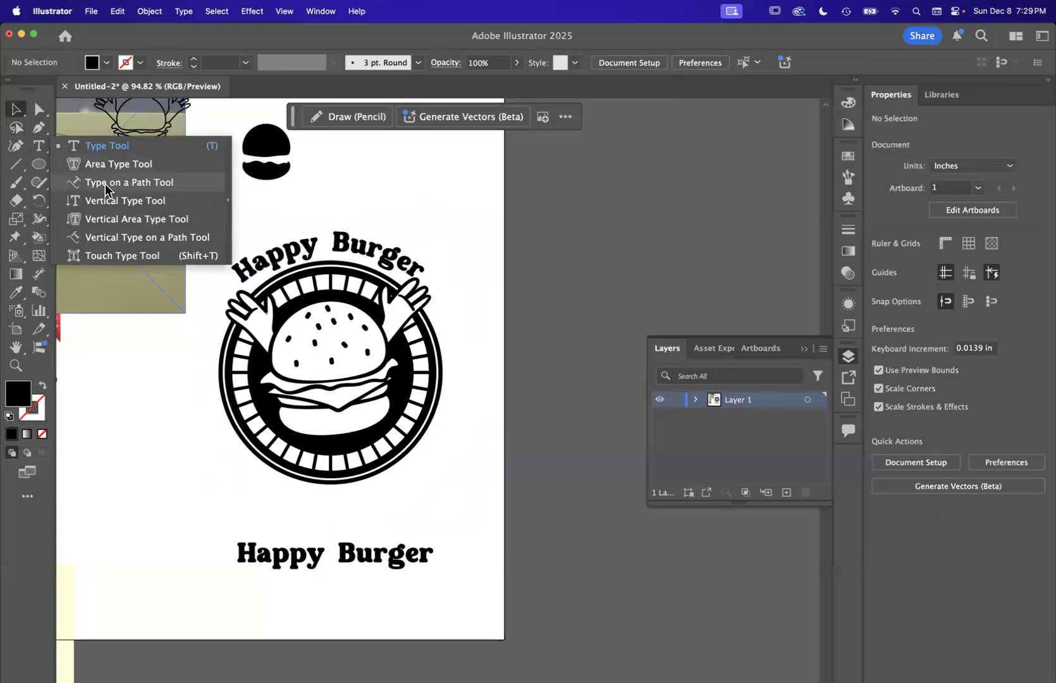
left_click(105, 184)
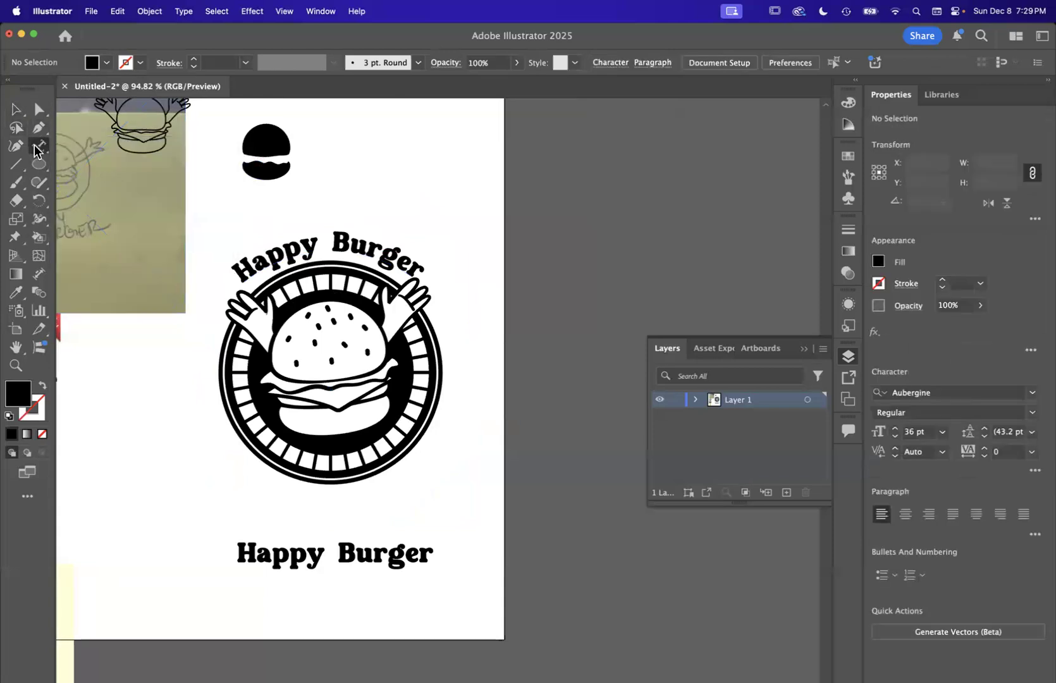
left_click_drag(36, 150, 101, 183)
key("v")
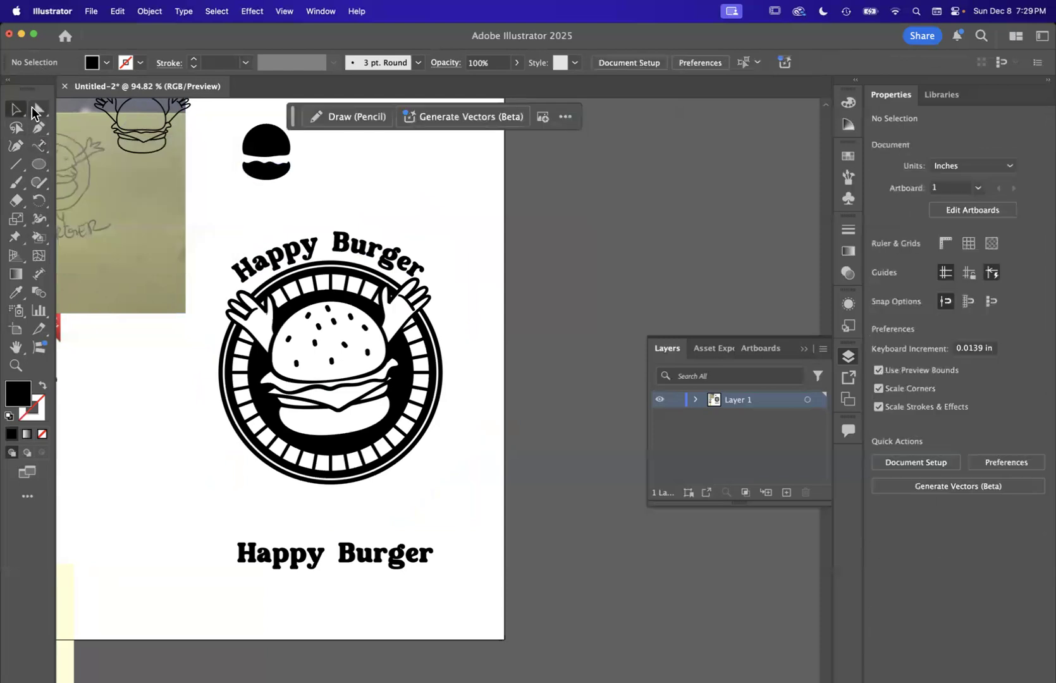
Preview the curved "Happy Burger" text with Ascender path alignment in the Type on a Path options.
left_click(352, 253)
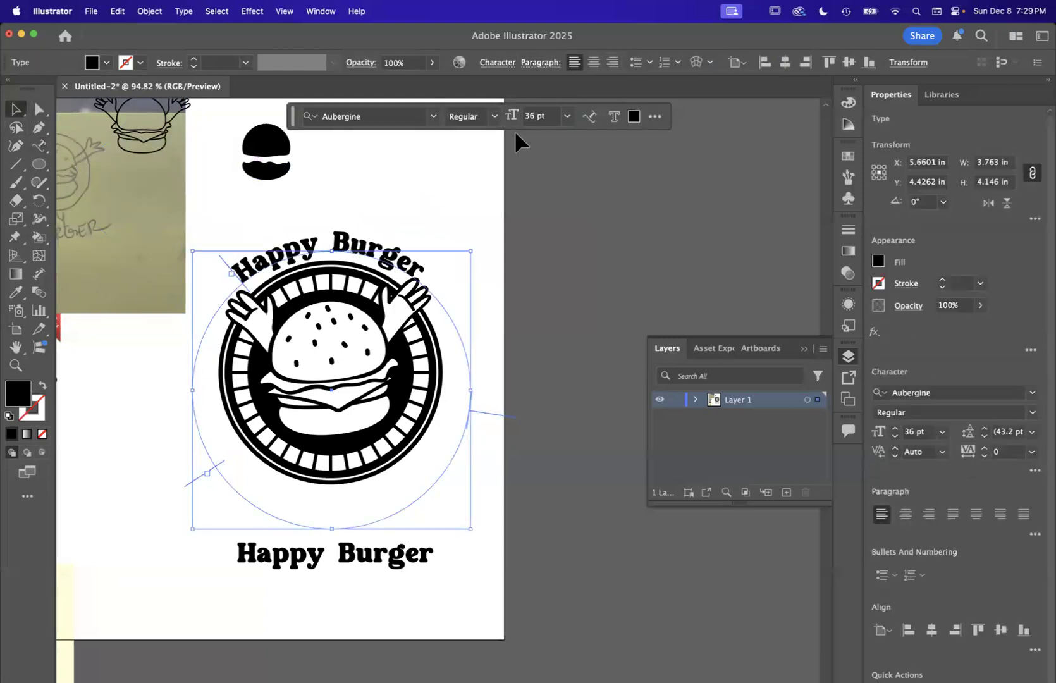
left_click(591, 120)
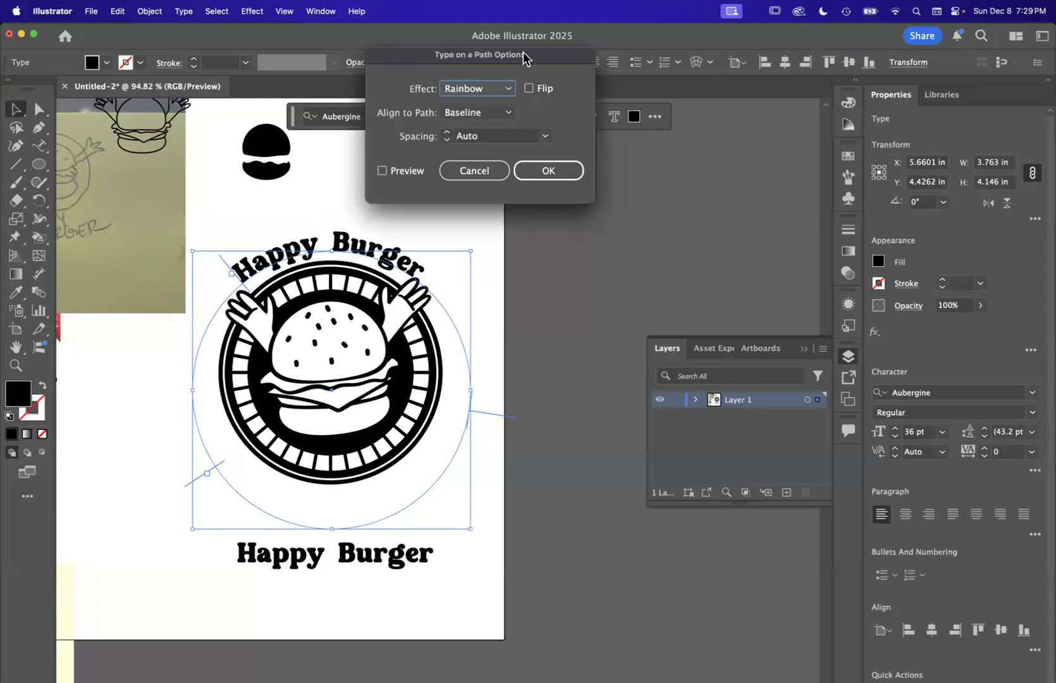
left_click_drag(524, 58, 575, 187)
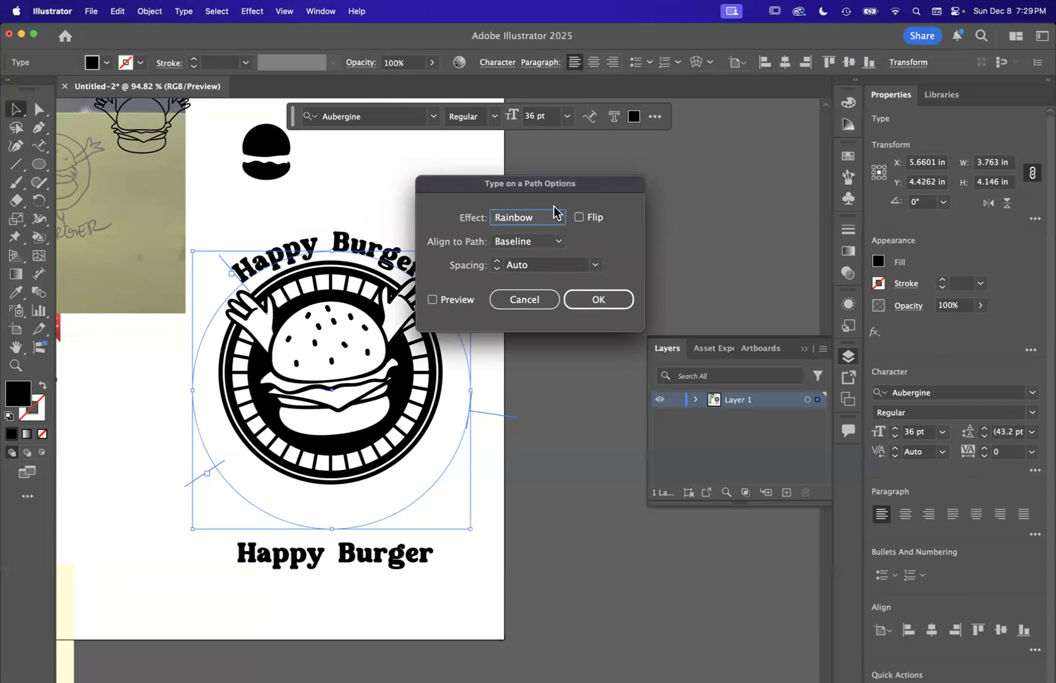
left_click(528, 242)
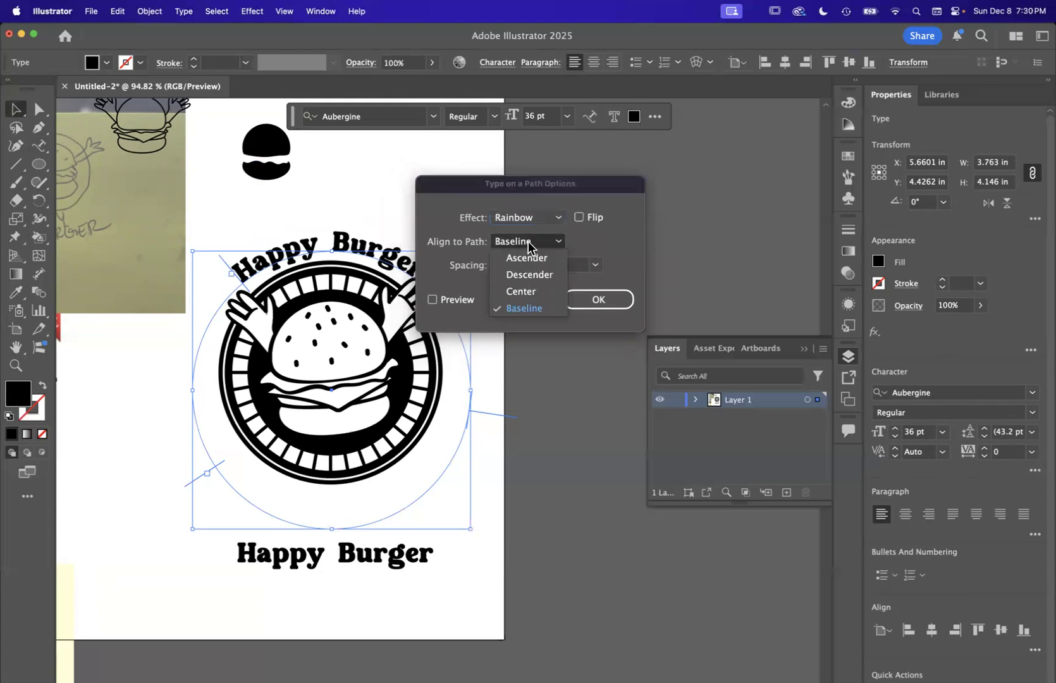
left_click(531, 260)
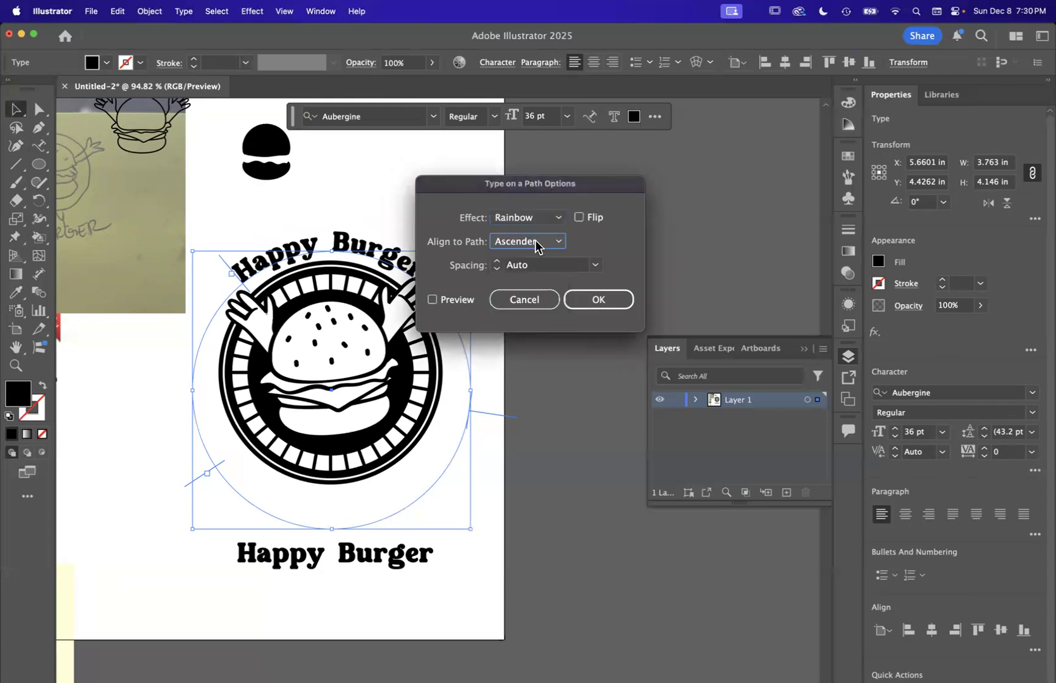
left_click(432, 299)
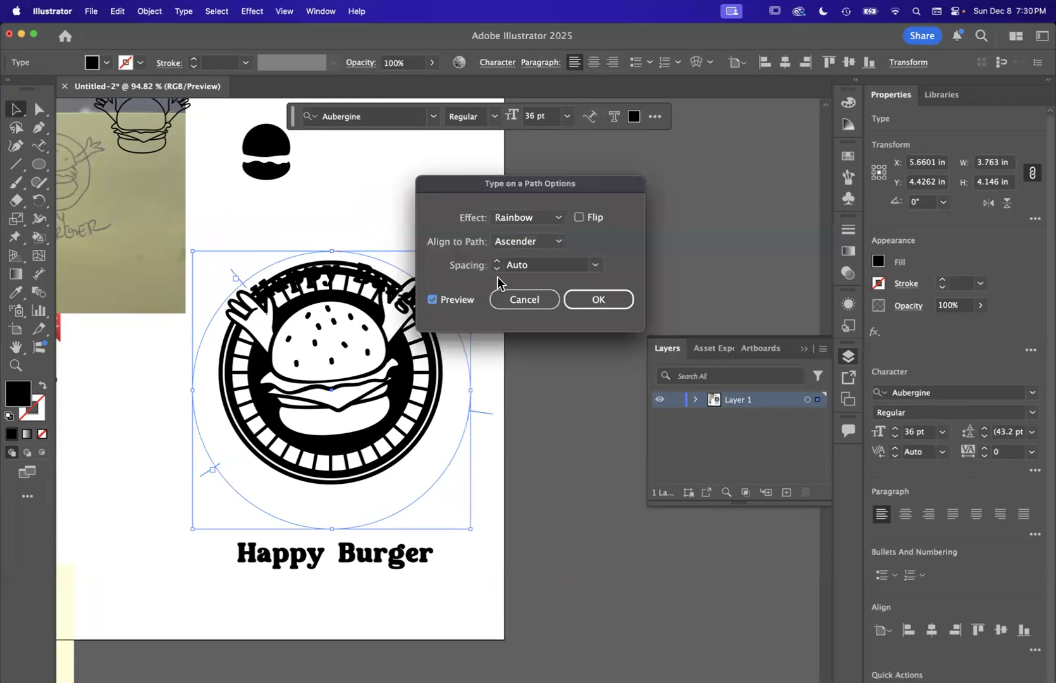
Flip the curved text to the other side of its path and align it to the path by Descender.
left_click(529, 242)
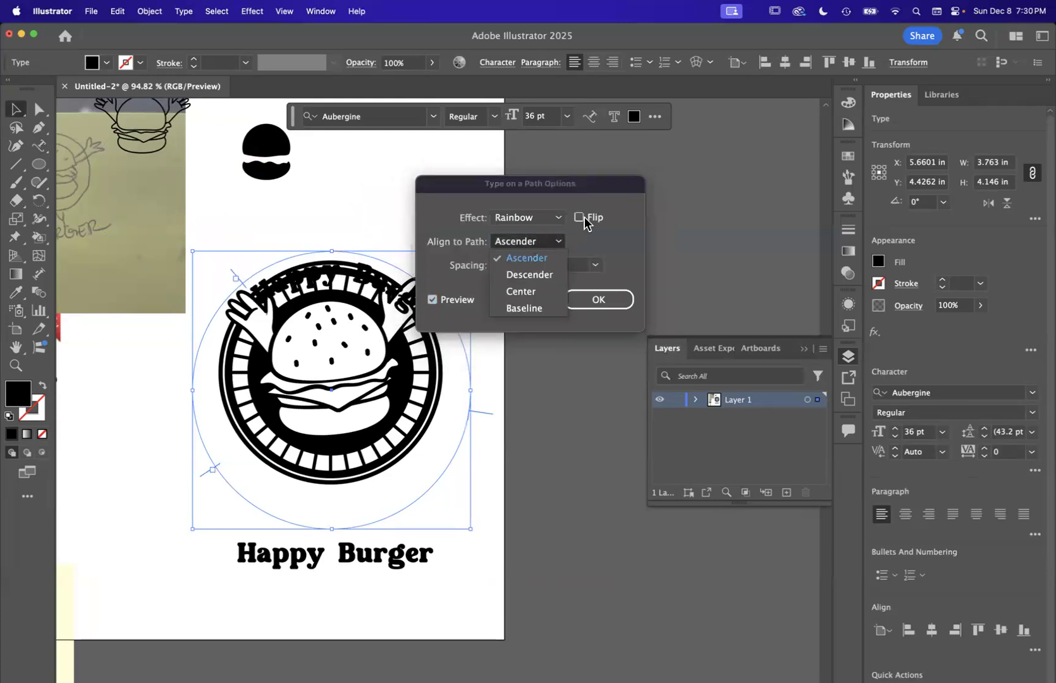
left_click(578, 222)
left_click(579, 218)
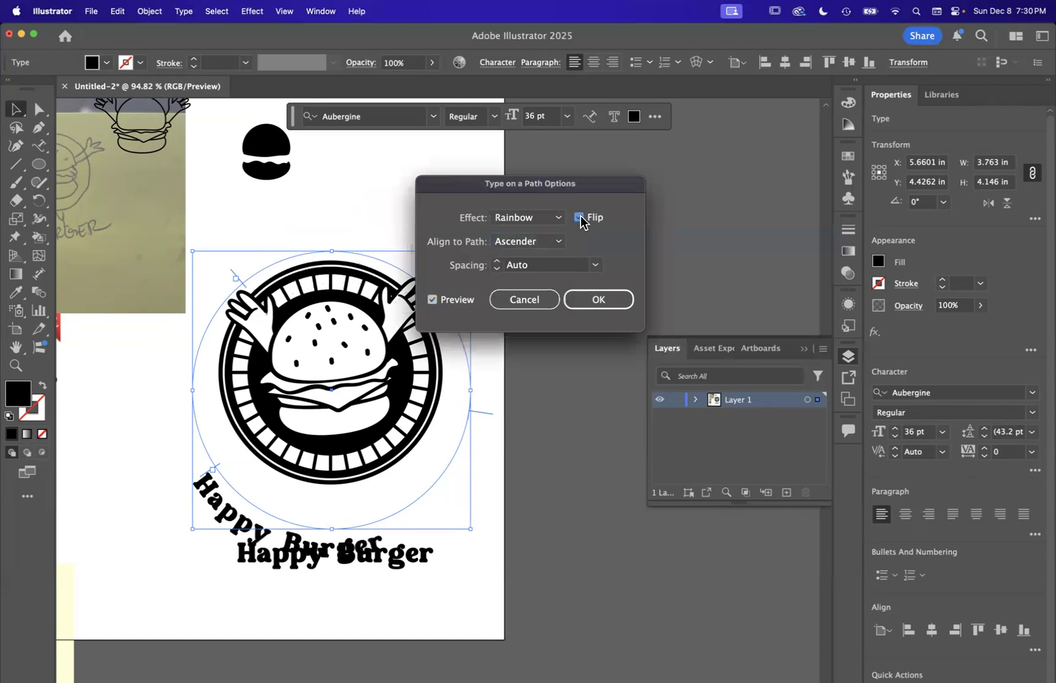
left_click(513, 245)
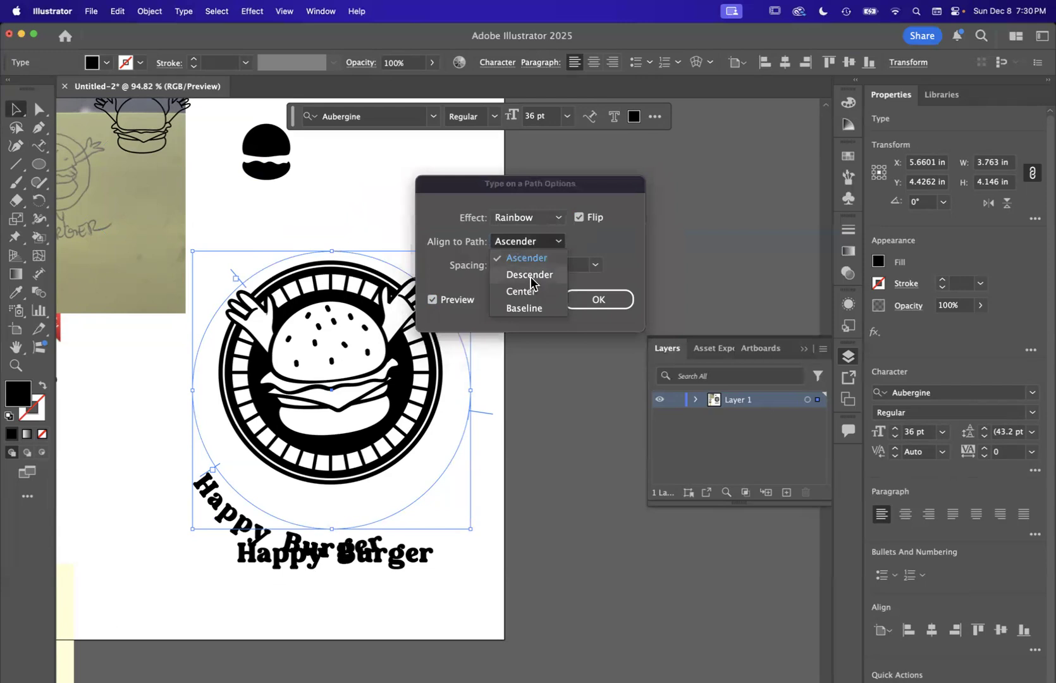
left_click(530, 275)
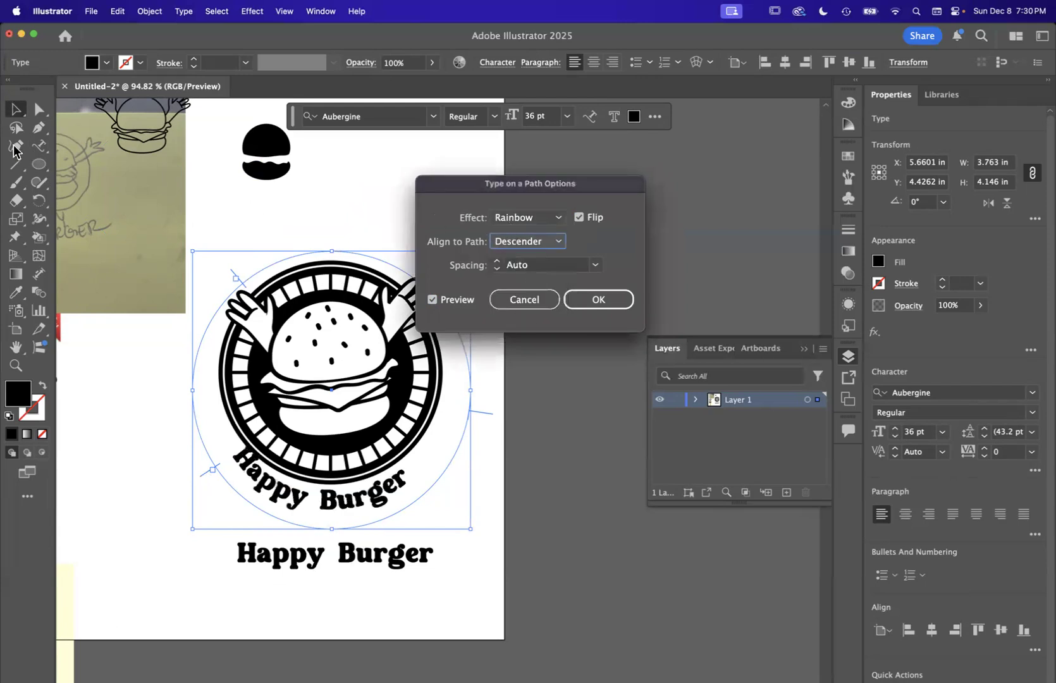
left_click(598, 299)
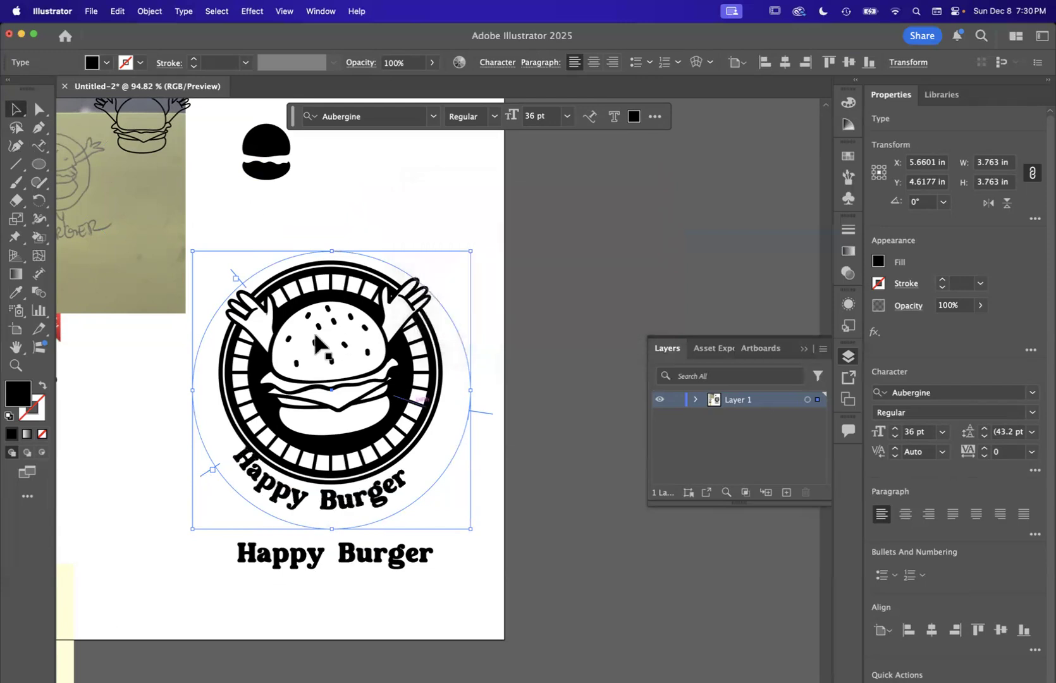
Rotate the curved text about 9.19° and nudge it slightly right to centre it beneath the badge.
left_click_drag(468, 244, 446, 229)
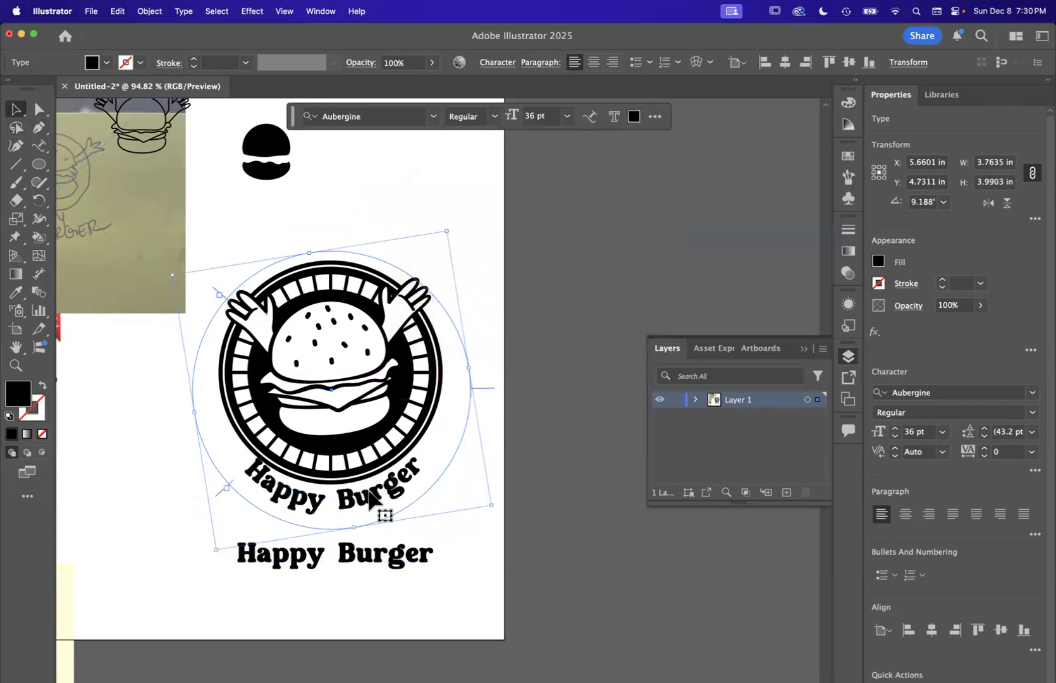
left_click_drag(366, 503, 370, 503)
Turn on Preview in the curved text's Type on a Path options and try a negative spacing of about -794 pt.
left_click(590, 117)
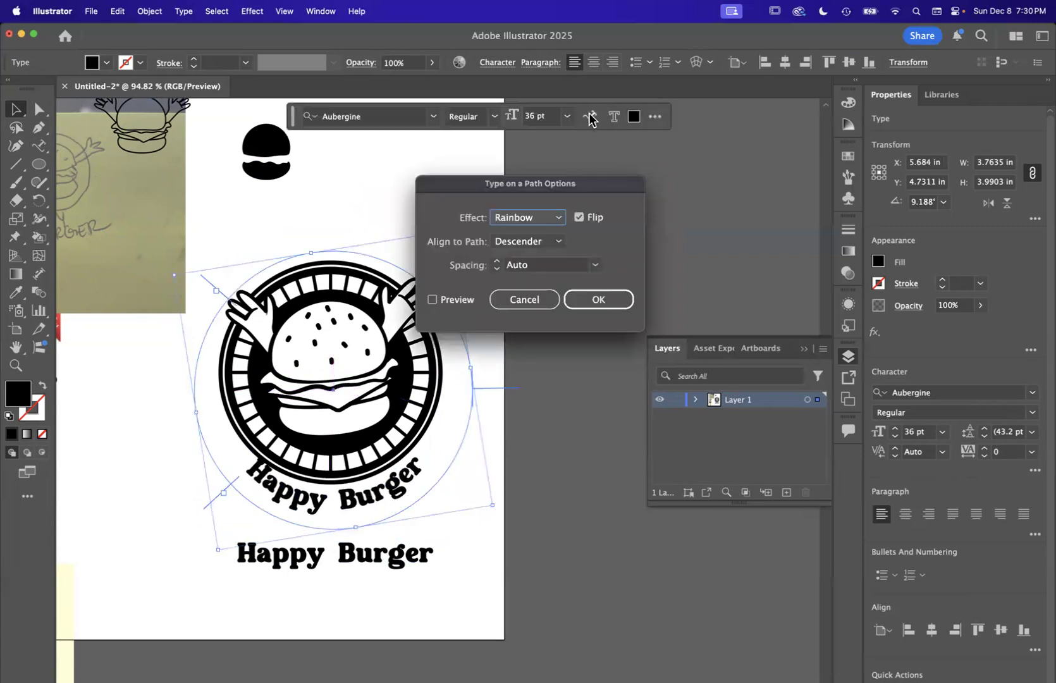
left_click(498, 262)
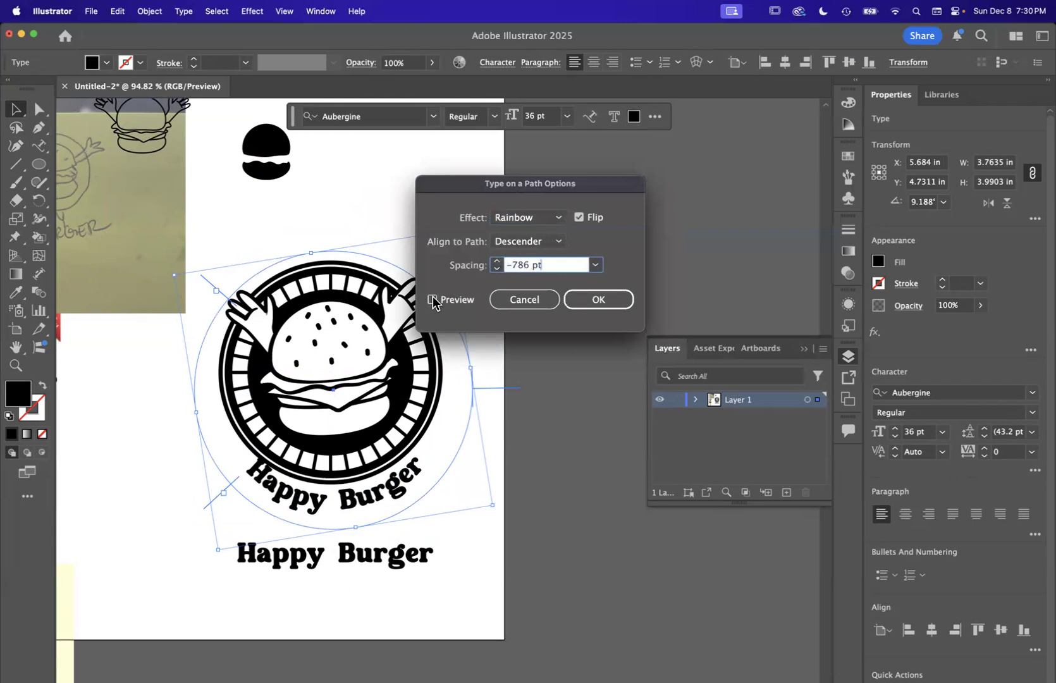
left_click(434, 300)
left_click(501, 270)
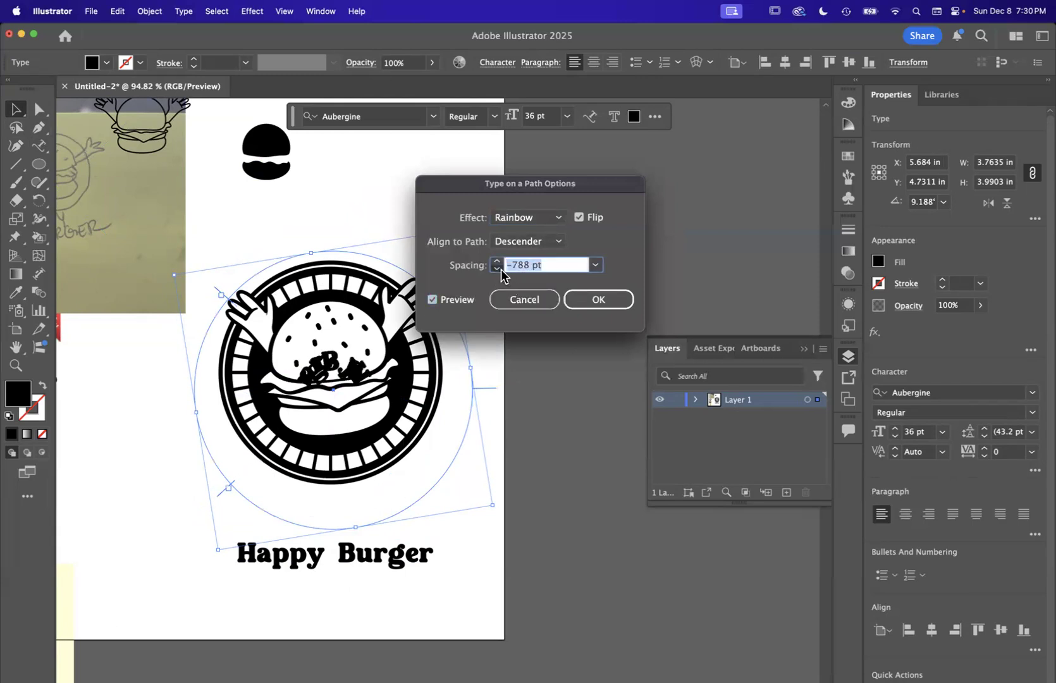
Raise the curved "Happy Burger" text's path spacing to 84 pt.
left_click(595, 267)
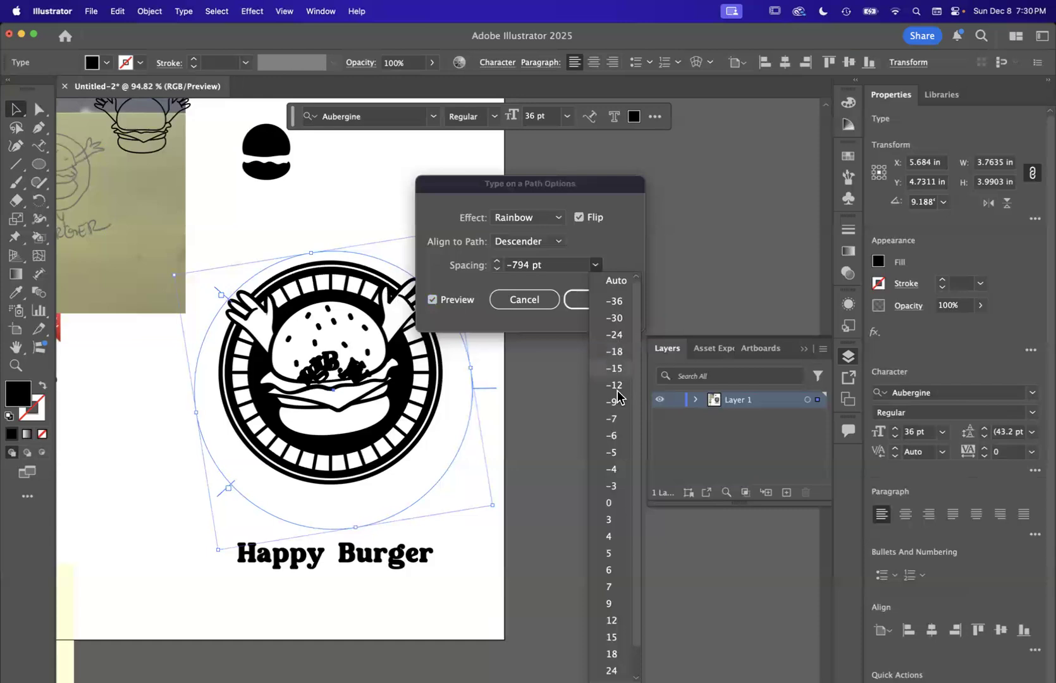
left_click(608, 518)
left_click(497, 261)
left_click(498, 261)
left_click(498, 260)
left_click(497, 261, "shift")
left_click(498, 261, "shift")
left_click(498, 261, "shift")
left_click(497, 261, "shift")
left_click(497, 261, "shift")
left_click(498, 261, "shift")
left_click(497, 260, "shift")
Align the curved text to the path by Center, reduce its spacing until the letters sit closer together, and apply the options.
left_click(528, 242)
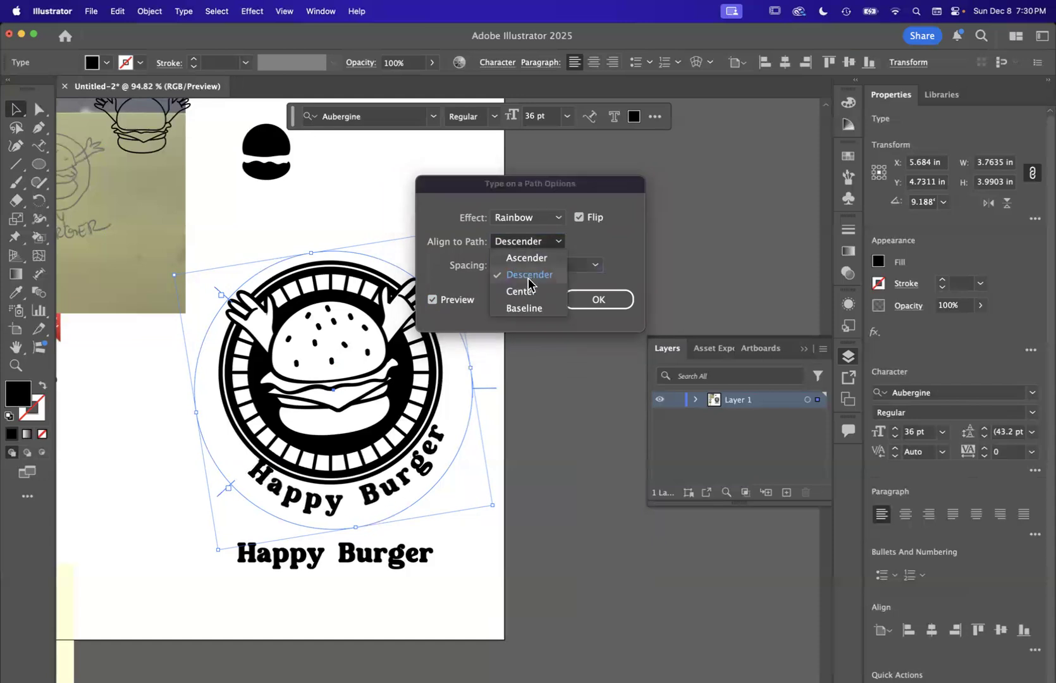
left_click(527, 291)
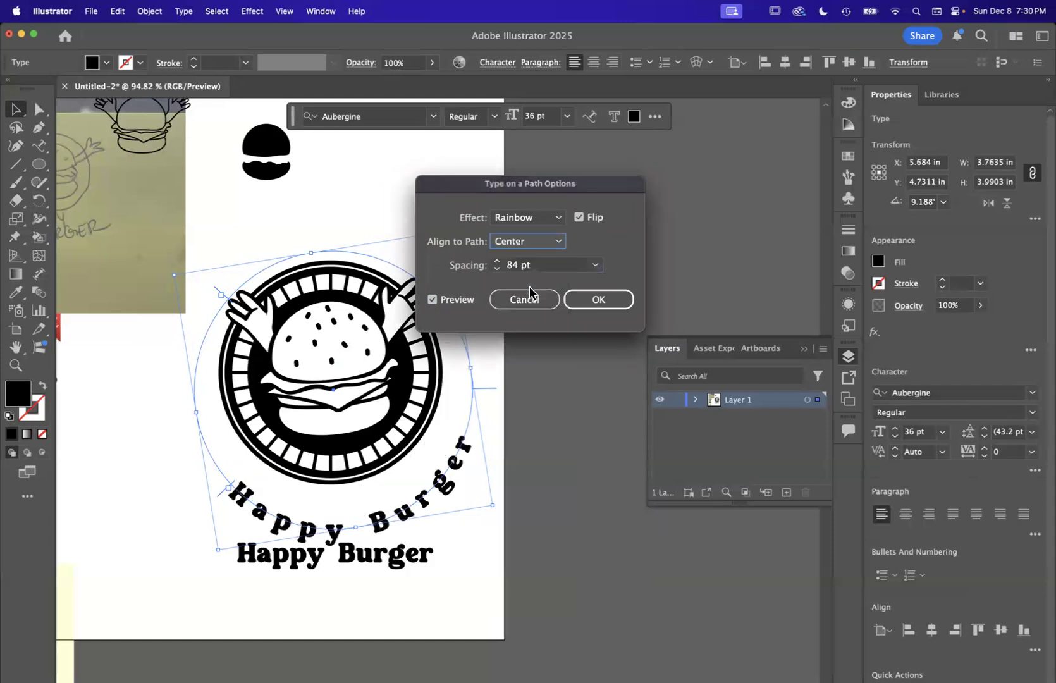
left_click(497, 270)
left_click(497, 270, "shift")
left_click(497, 270, "shift")
left_click(497, 270, "shift")
left_click(497, 271)
left_click(497, 270)
left_click(497, 270)
left_click(597, 297)
Move the curved "Happy Burger" text up so it hugs the badge's lower edge.
left_click(549, 391)
left_click_drag(426, 500, 437, 465)
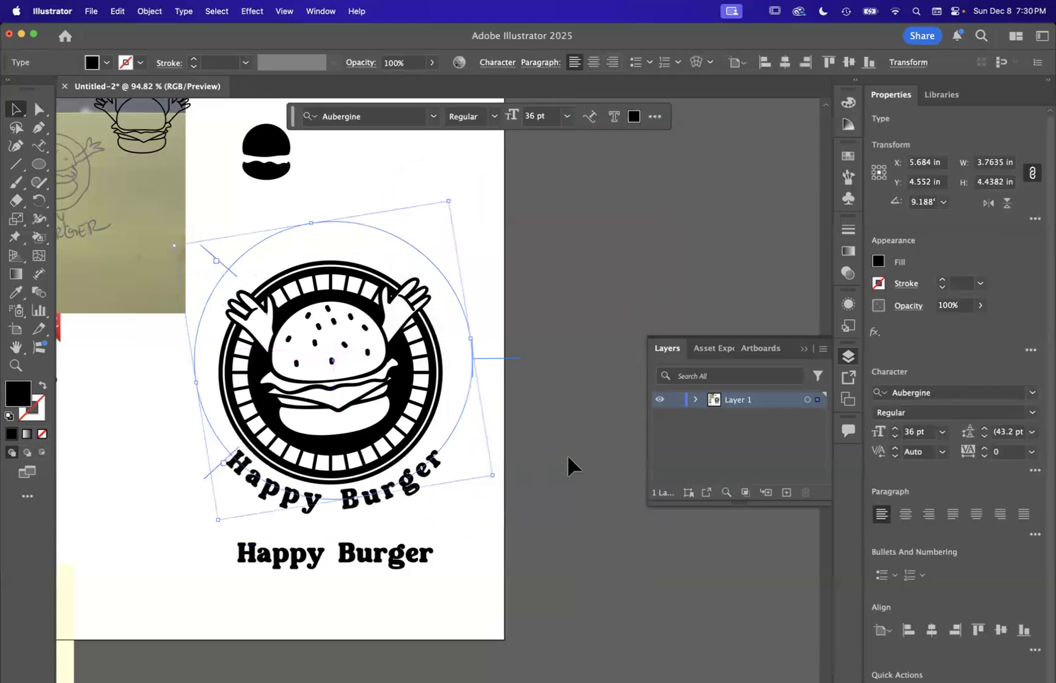
left_click(568, 454)
Move the straight "Happy Burger" text off the artboard, below its lower edge, and check the curved lettering.
scroll(568, 454, "down", 5)
left_click_drag(474, 500, 430, 587)
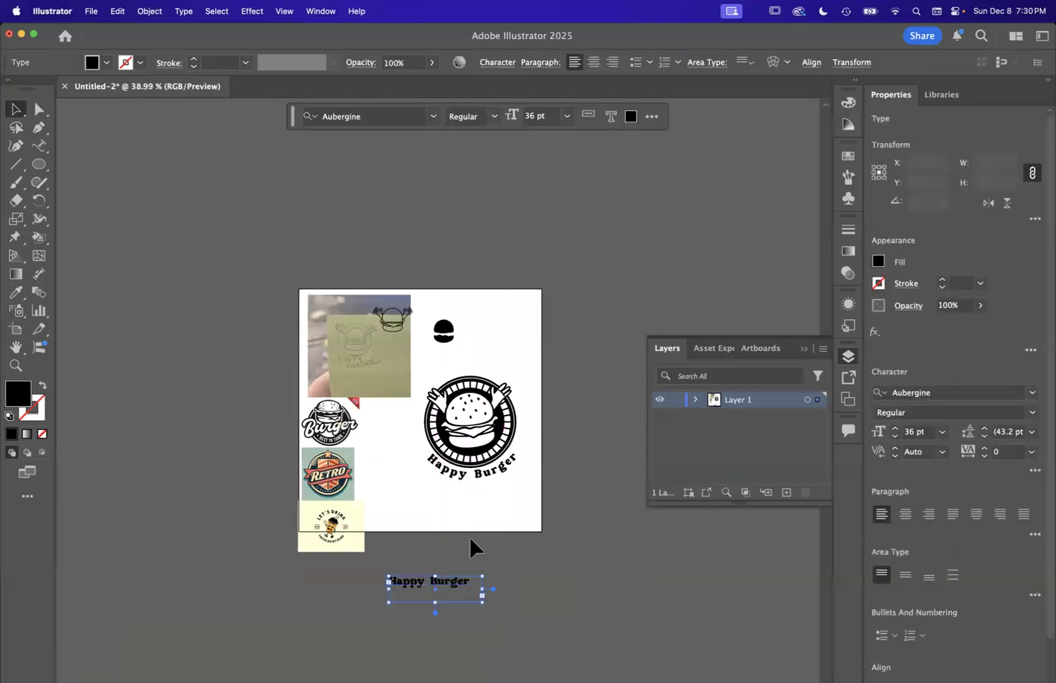
scroll(499, 519, "up", 5)
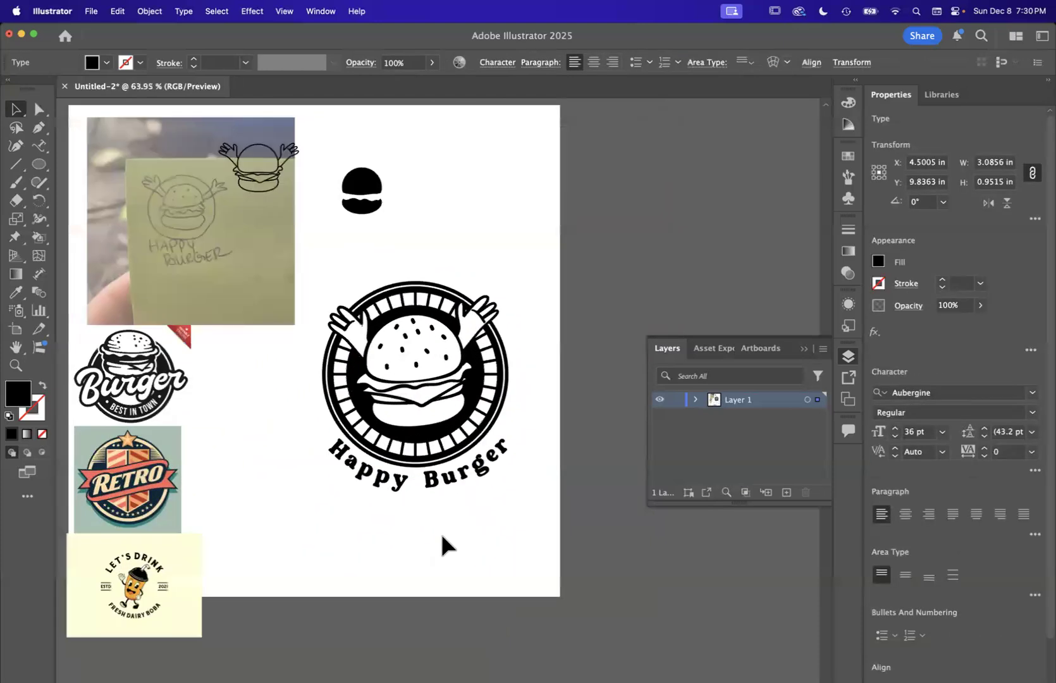
scroll(442, 545, "down", 2)
left_click(482, 485)
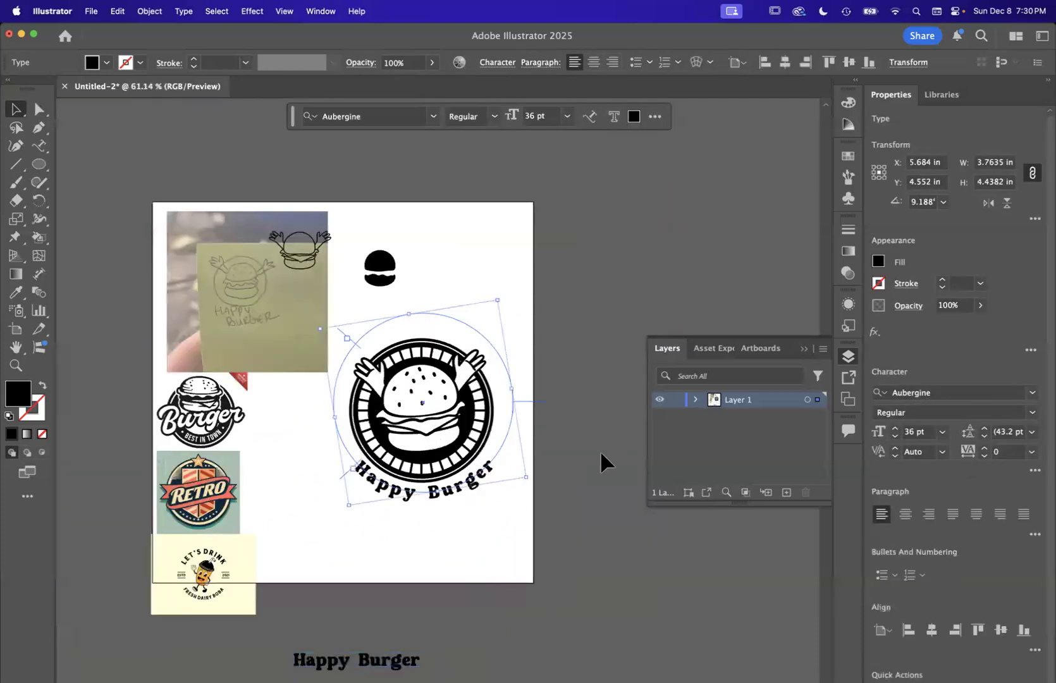
left_click(499, 522)
Move the straight "Happy Burger" text back onto the artboard, below and left of the badge.
scroll(364, 480, "up", 2)
scroll(326, 623, "down", 3)
left_click_drag(361, 601, 314, 431)
scroll(389, 431, "up", 2)
scroll(389, 431, "right", 1)
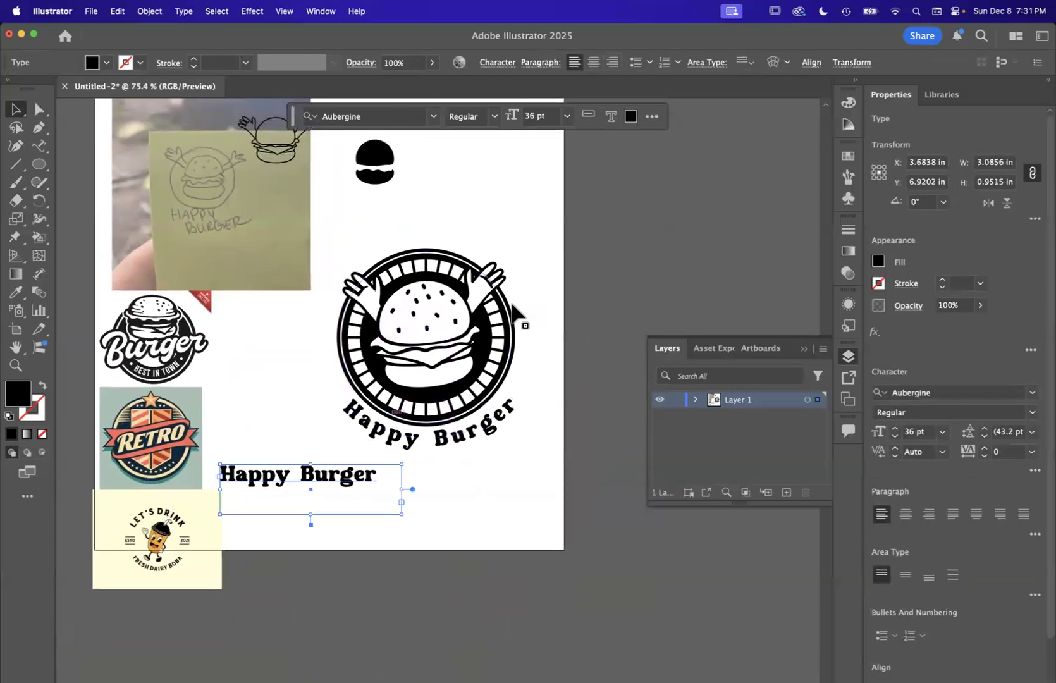
left_click(787, 62)
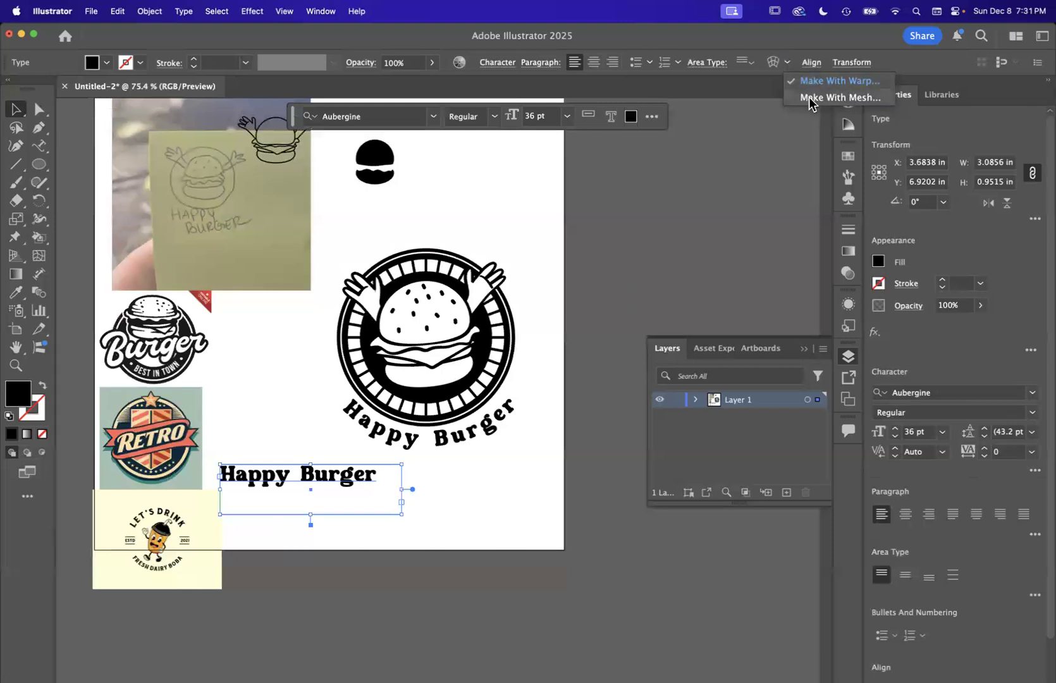
left_click(313, 11)
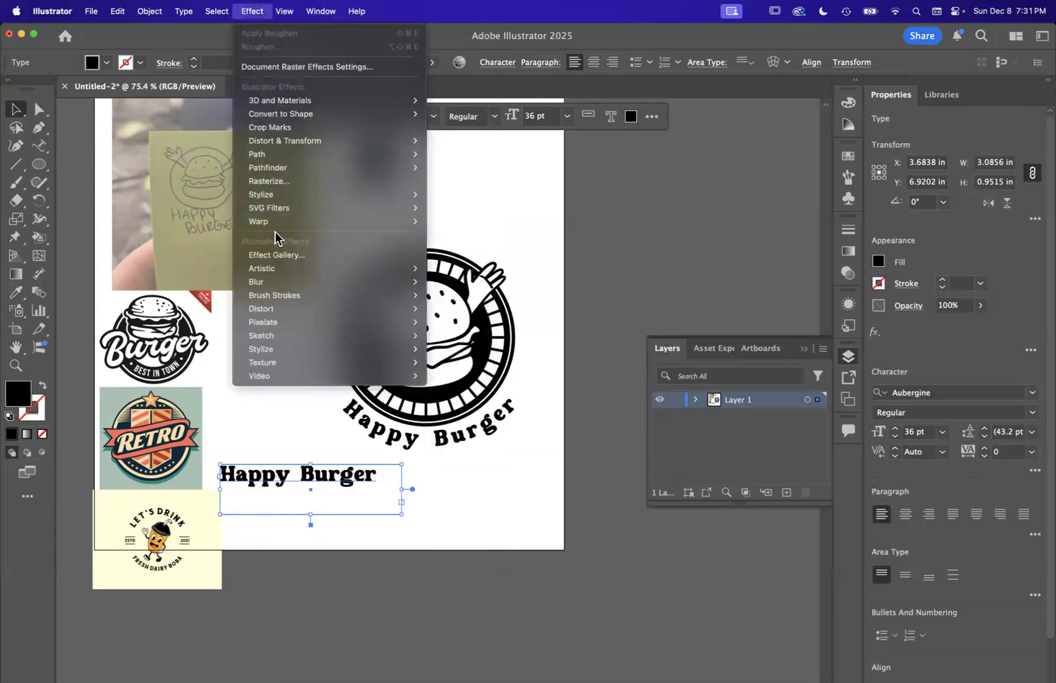
mouse_move(274, 227)
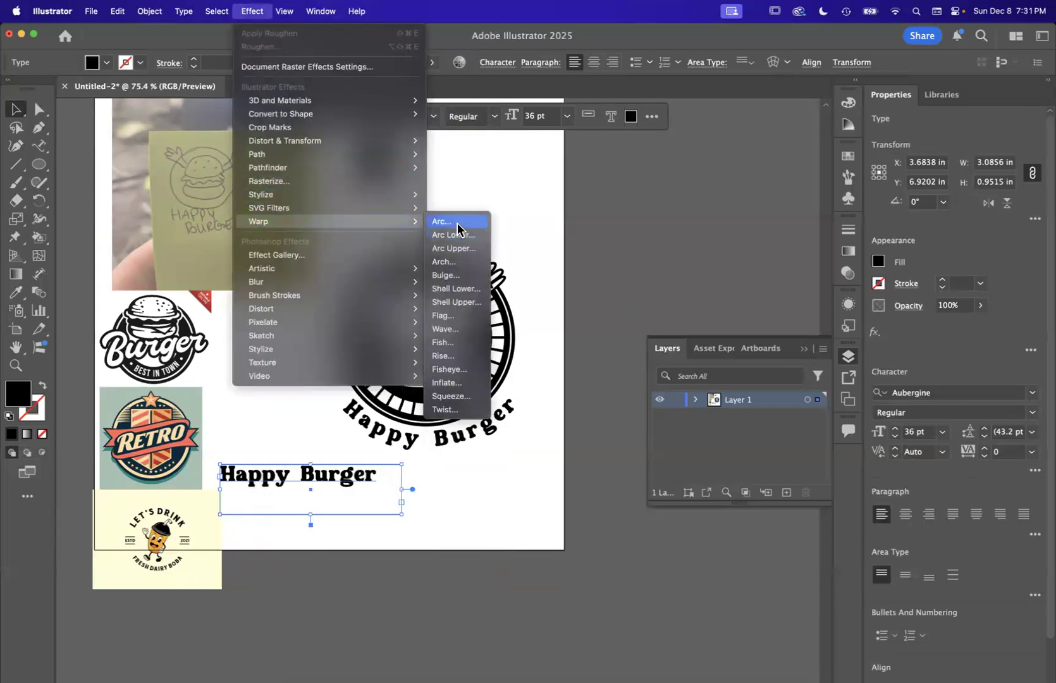
left_click(790, 67)
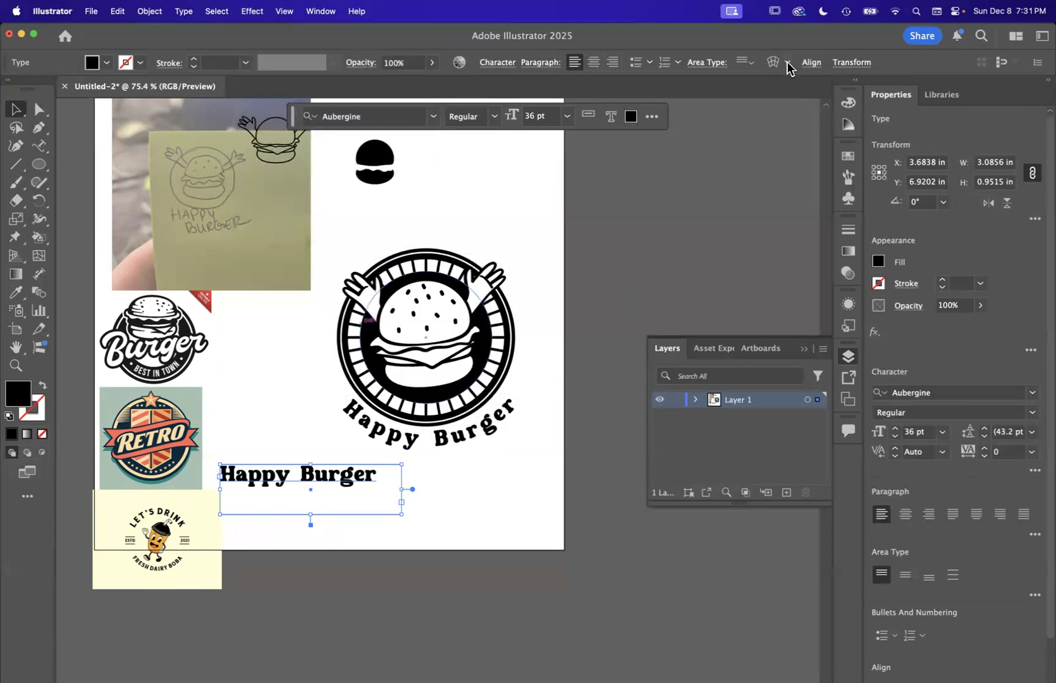
Start a Make with Warp envelope on the straight "Happy Burger" text and preview the Arc style with a 37% bend.
left_click(788, 63)
left_click(810, 81)
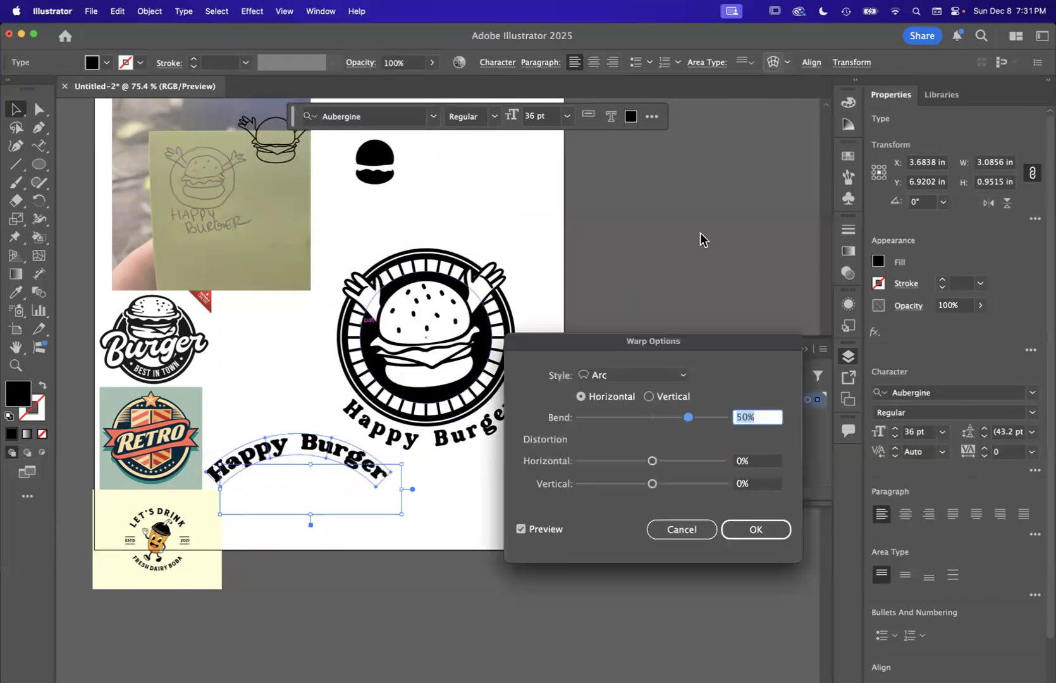
left_click(630, 375)
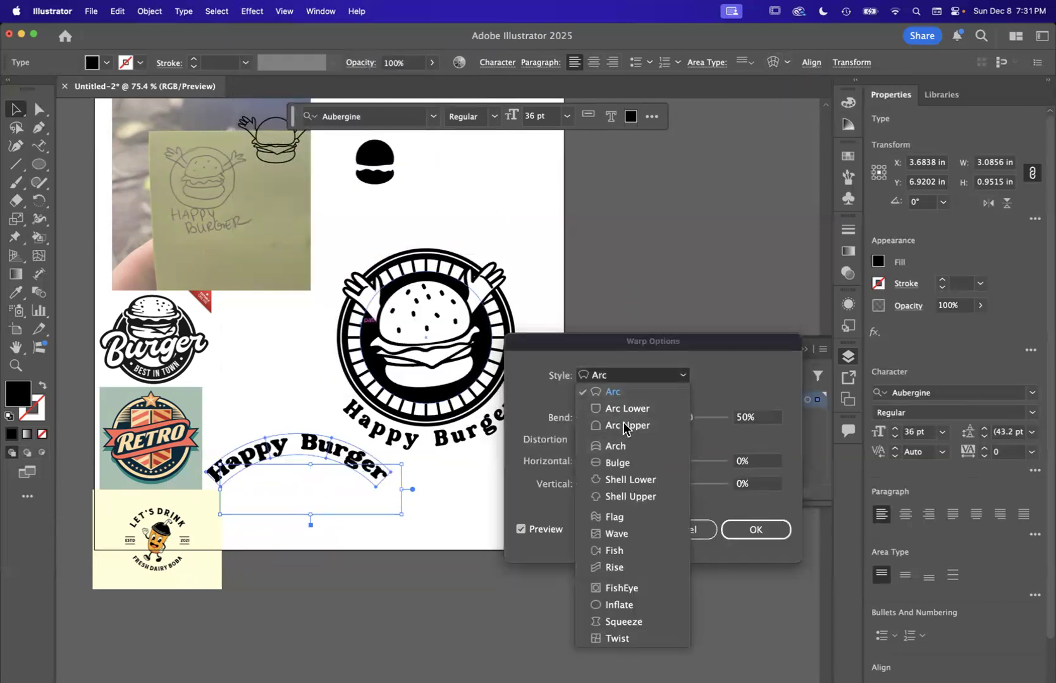
left_click(626, 380)
left_click_drag(689, 418, 674, 418)
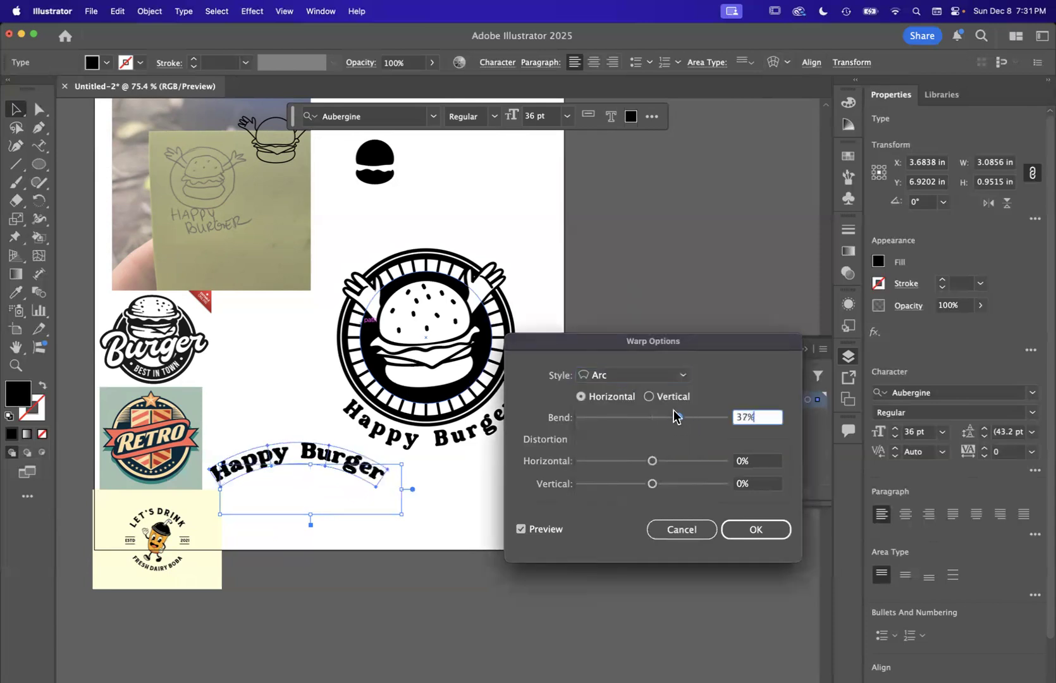
Change the warp style to Flag with a 67% horizontal bend and apply it to the straight text.
left_click(651, 374)
left_click(617, 518)
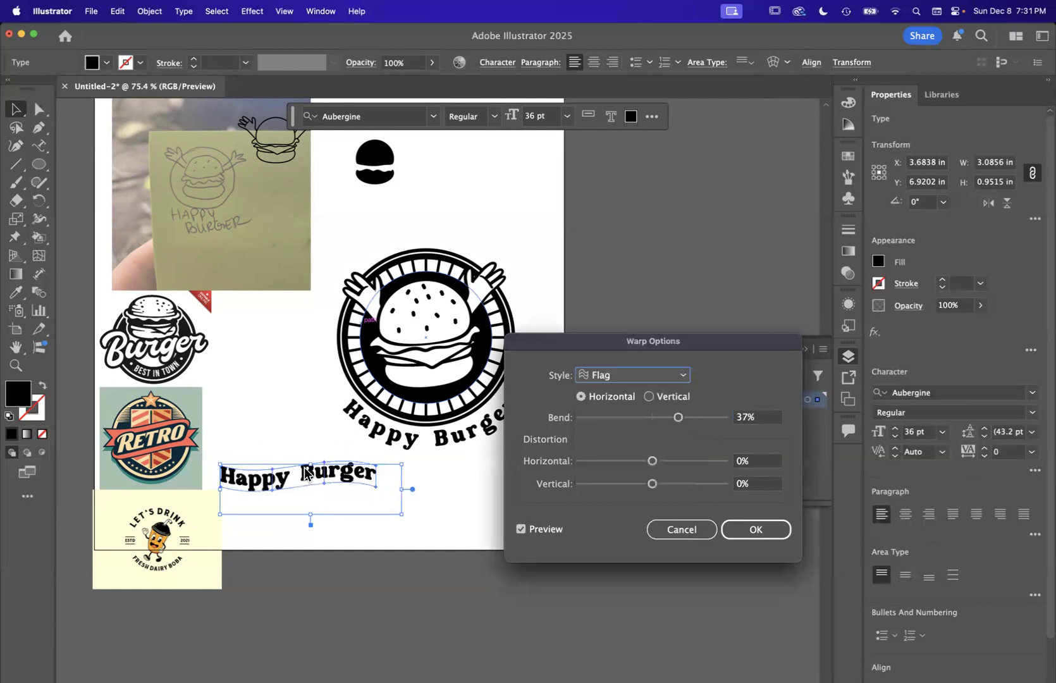
left_click_drag(678, 417, 700, 424)
left_click(749, 530)
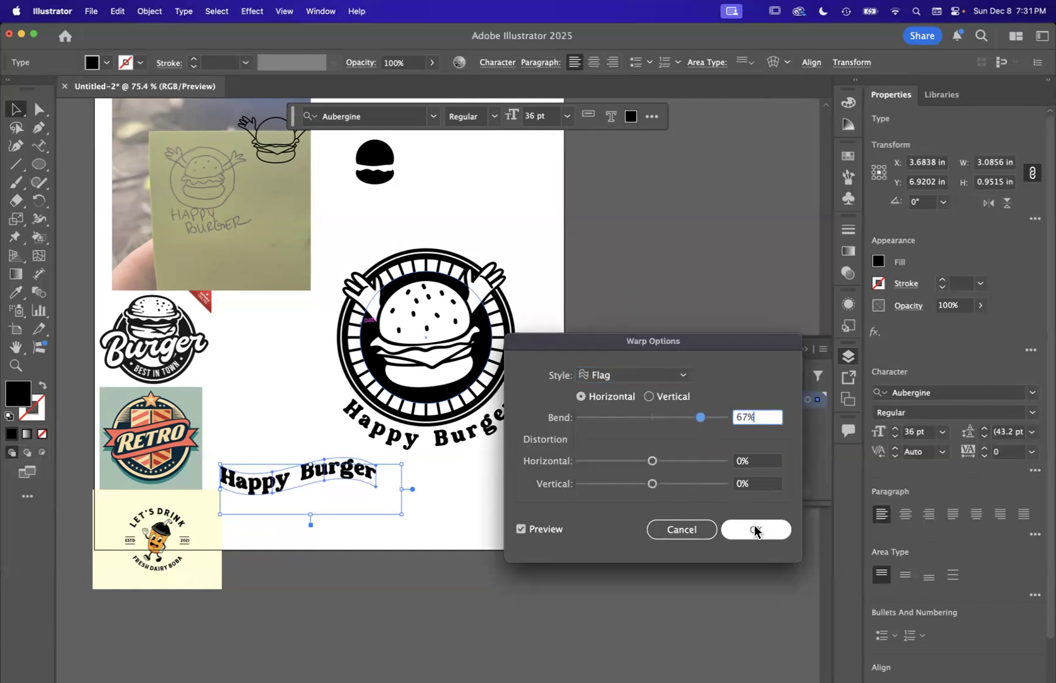
left_click(455, 540)
Try the flag-warped "Happy Burger" text over the badge's upper edge, and move it off to the badge's lower left.
left_click_drag(334, 481, 468, 254)
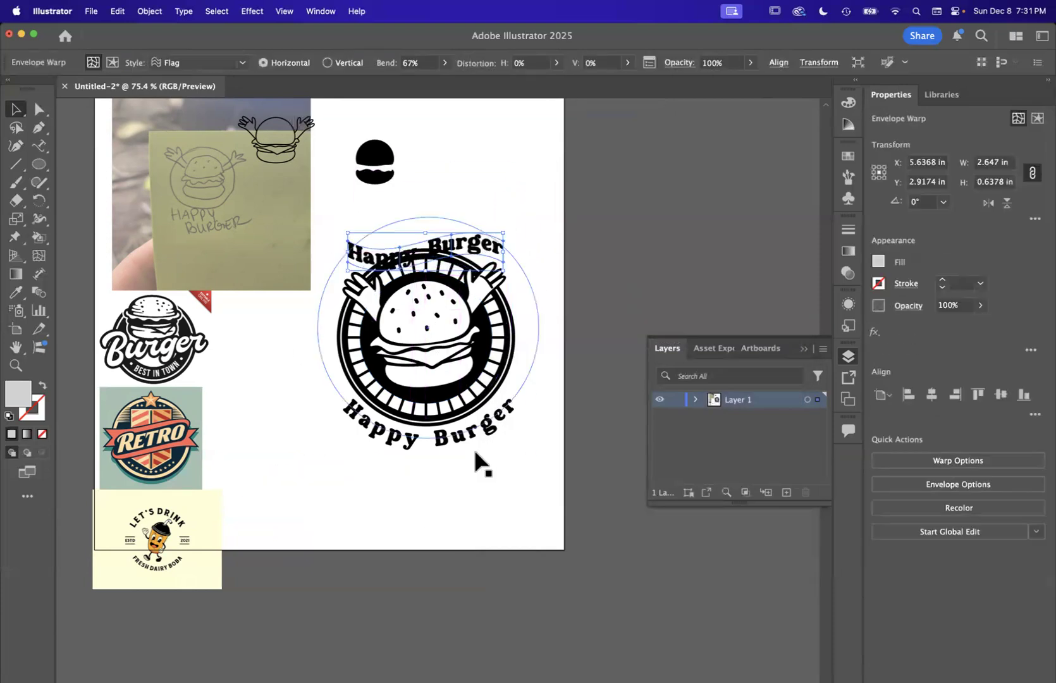
scroll(479, 464, "up", 3)
scroll(479, 464, "right", 2)
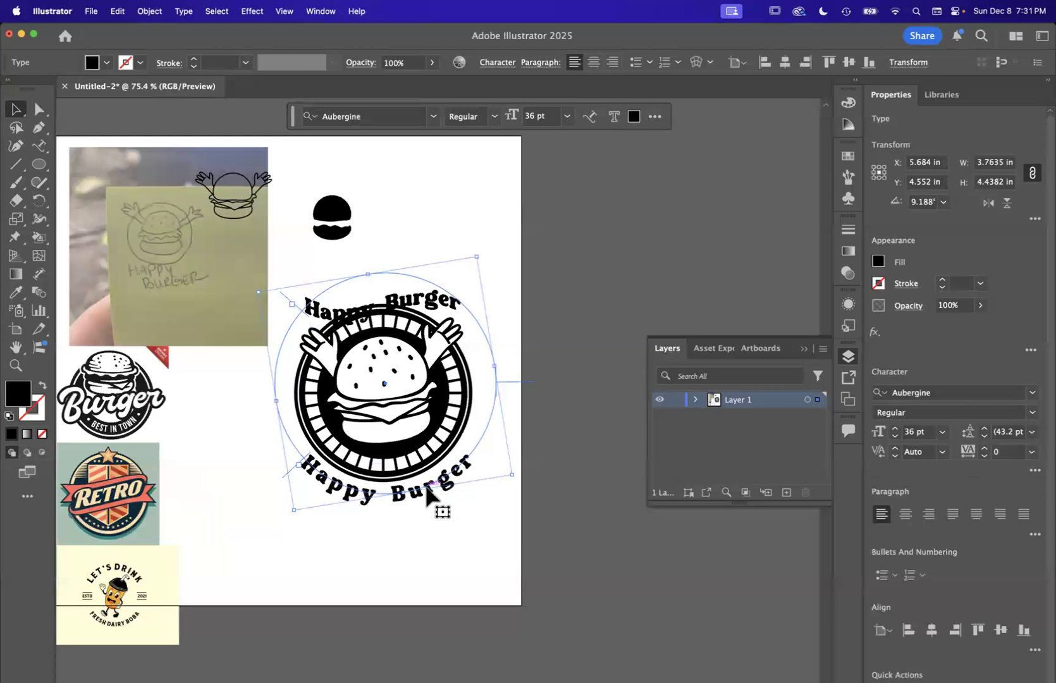
scroll(392, 493, "up", 3)
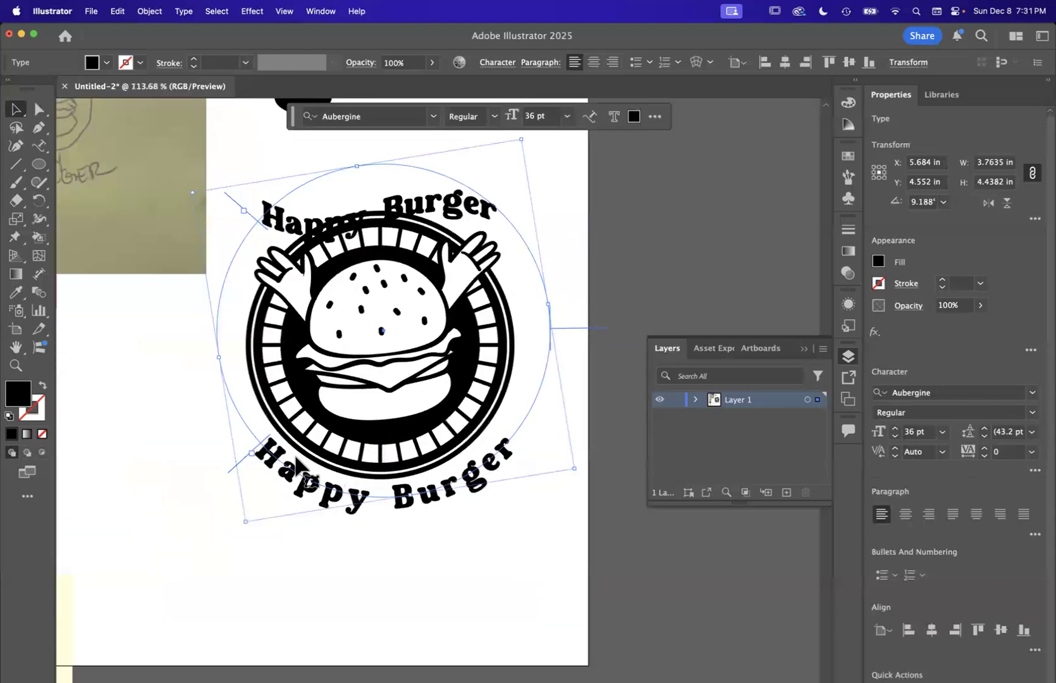
left_click(602, 178)
left_click_drag(453, 230, 225, 460)
left_click(306, 212)
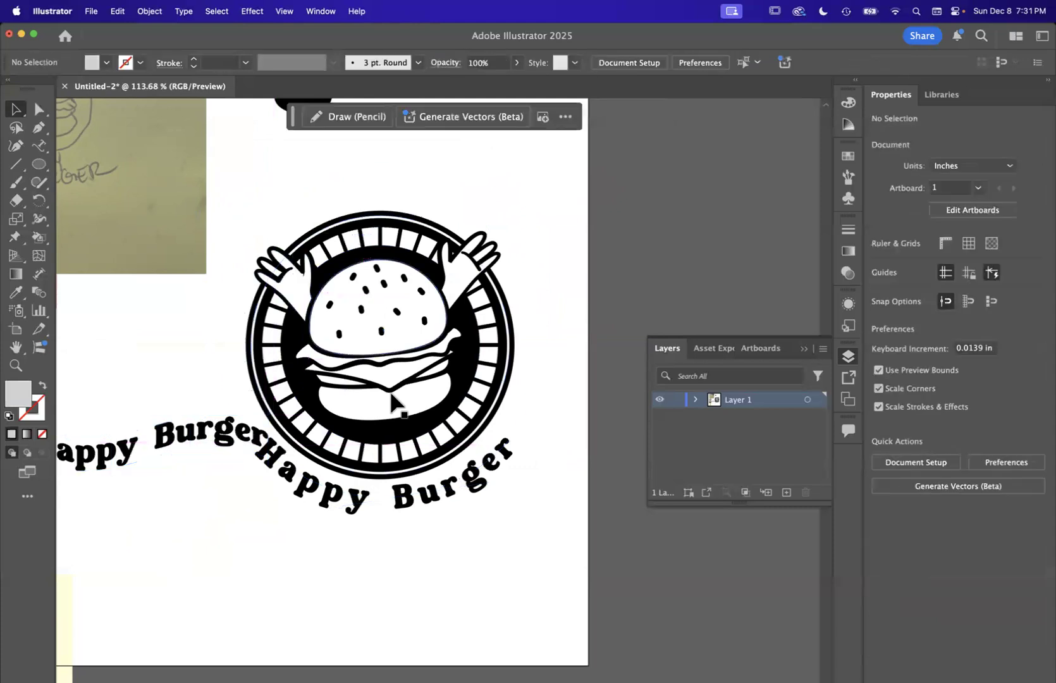
Replace the curved text beneath the badge with all-caps "HAPPY BURGER".
left_click(422, 503)
double_click(426, 479)
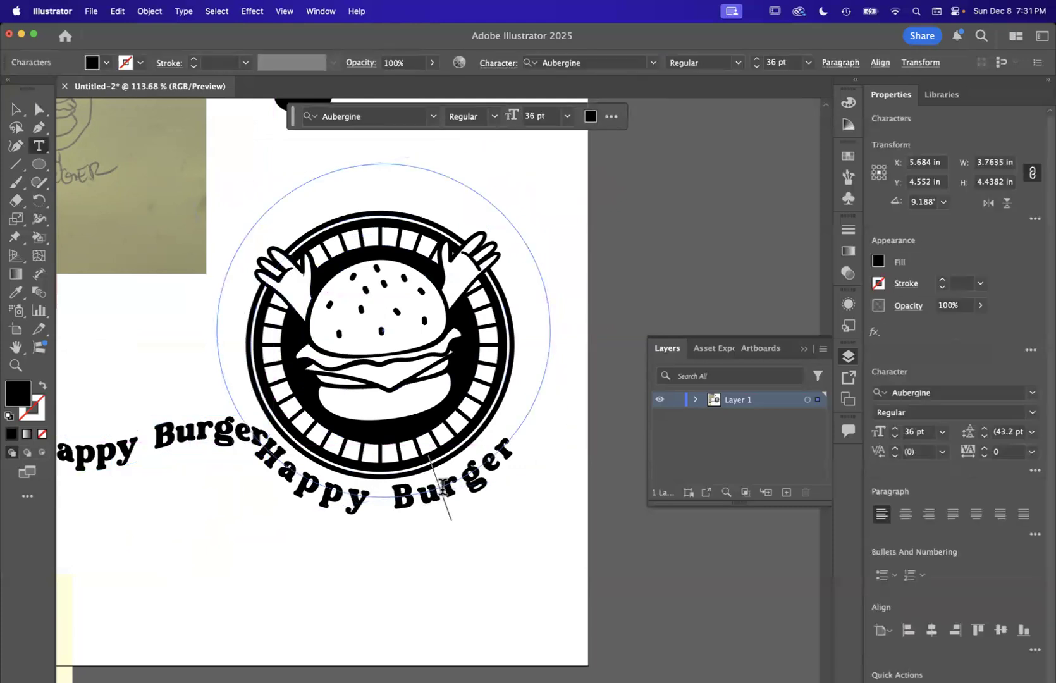
left_click_drag(506, 450, 246, 465)
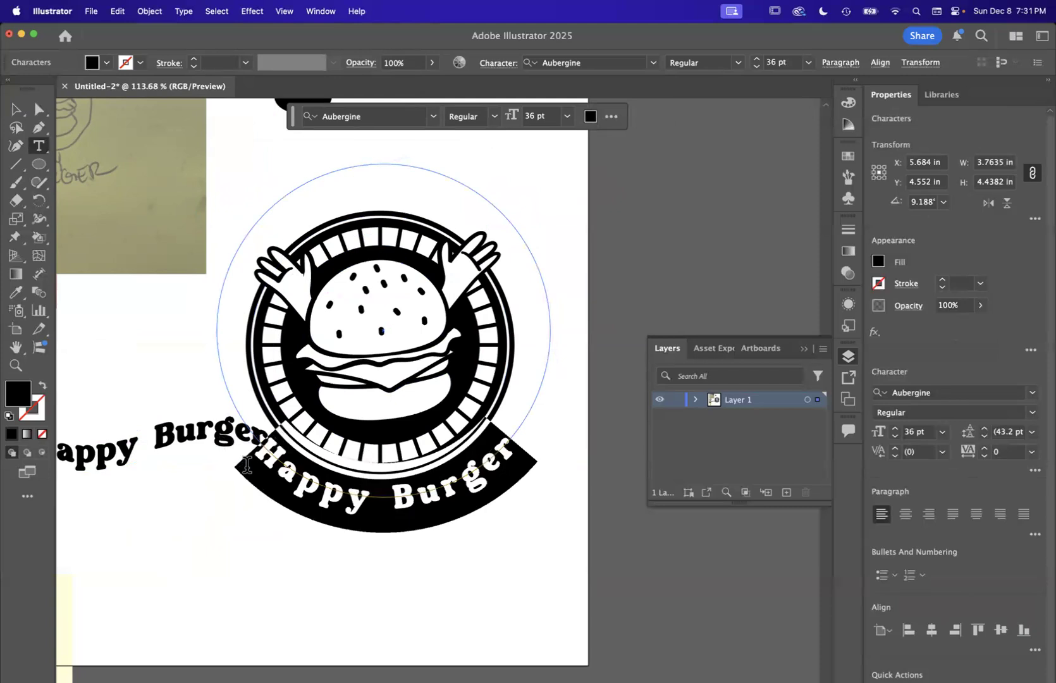
type("HA")
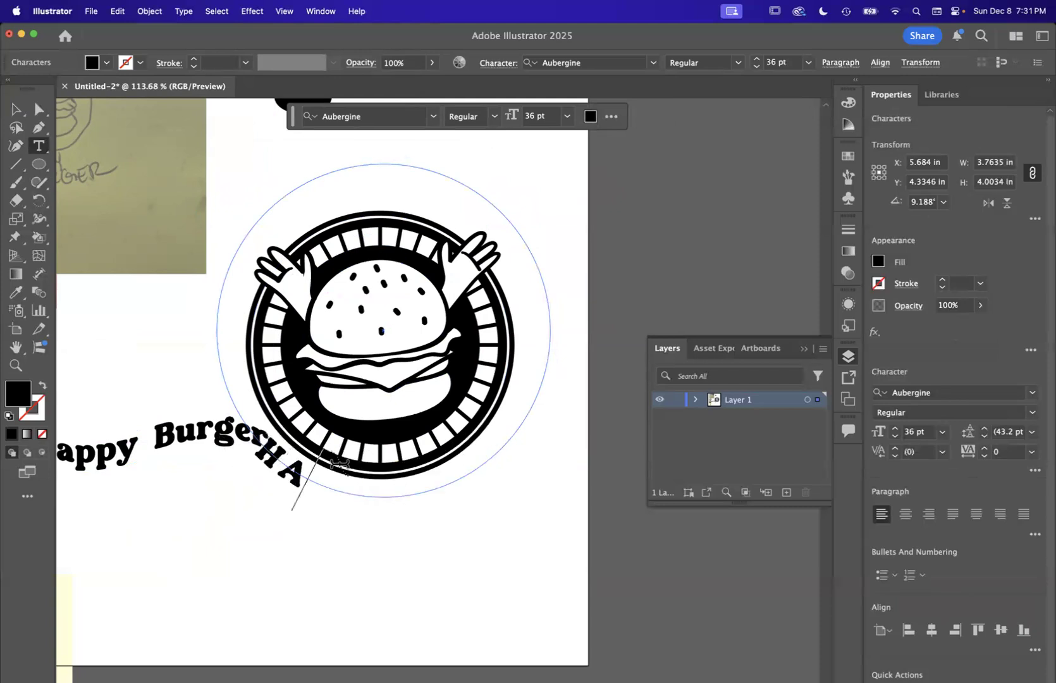
type("PPY BURGER")
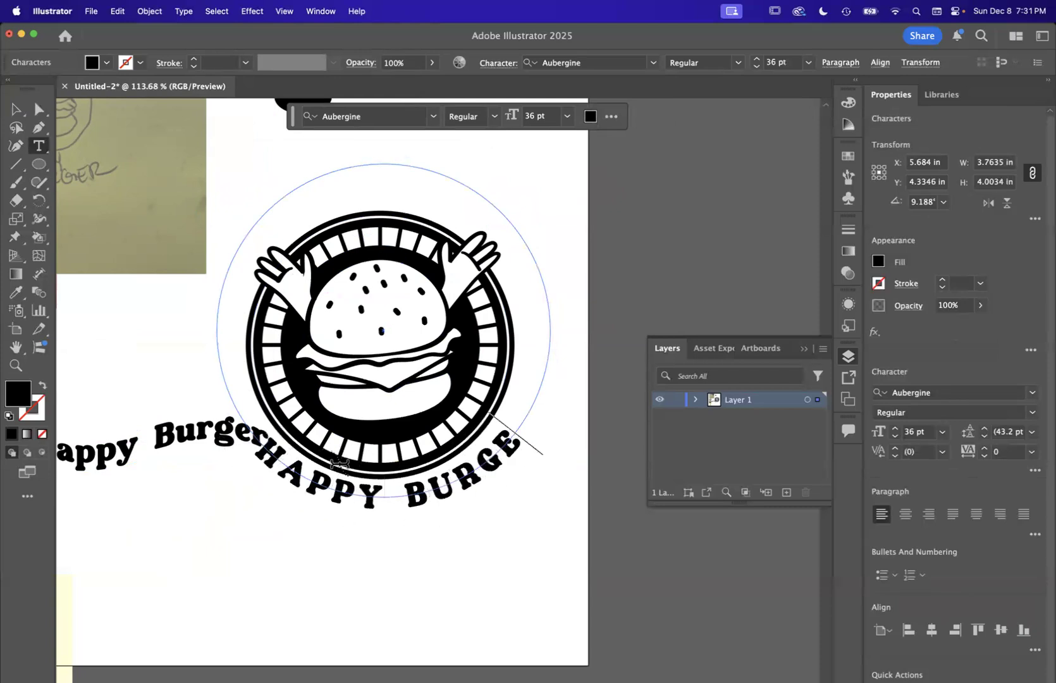
Move the flag-warped text down below the badge and shift the curved "HAPPY BURGER" about 0.07 in left and 0.05 in down.
left_click(16, 110)
left_click_drag(183, 440, 232, 601)
left_click_drag(503, 479, 491, 470)
Change the font of the whole curved "HAPPY BURGER" text to Baby Doll.
double_click(491, 471)
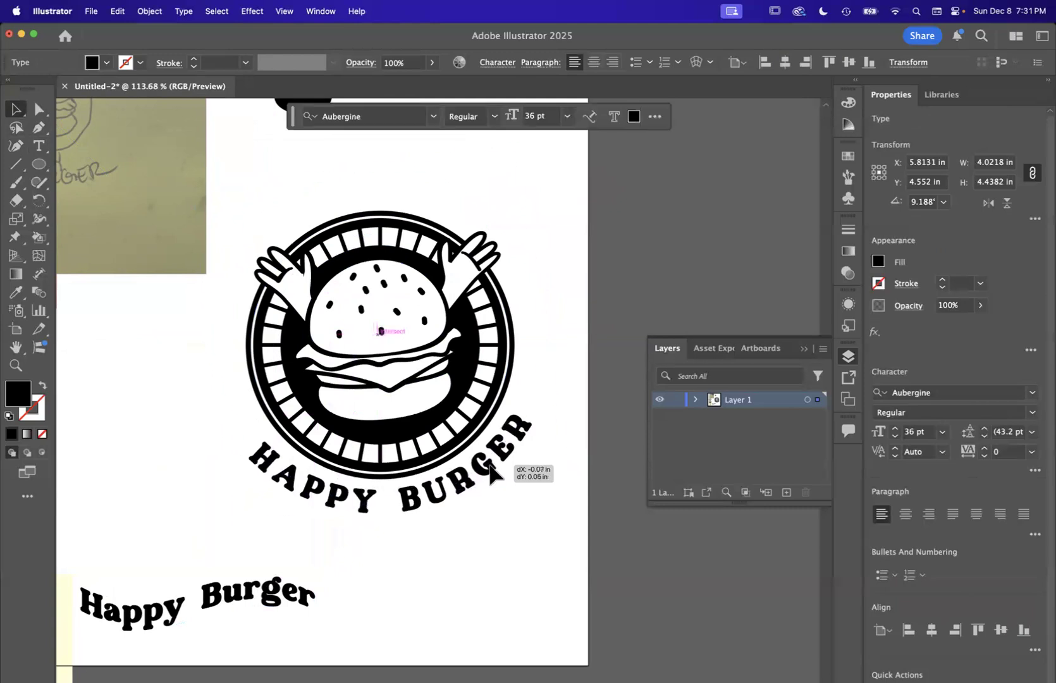
key("super+a")
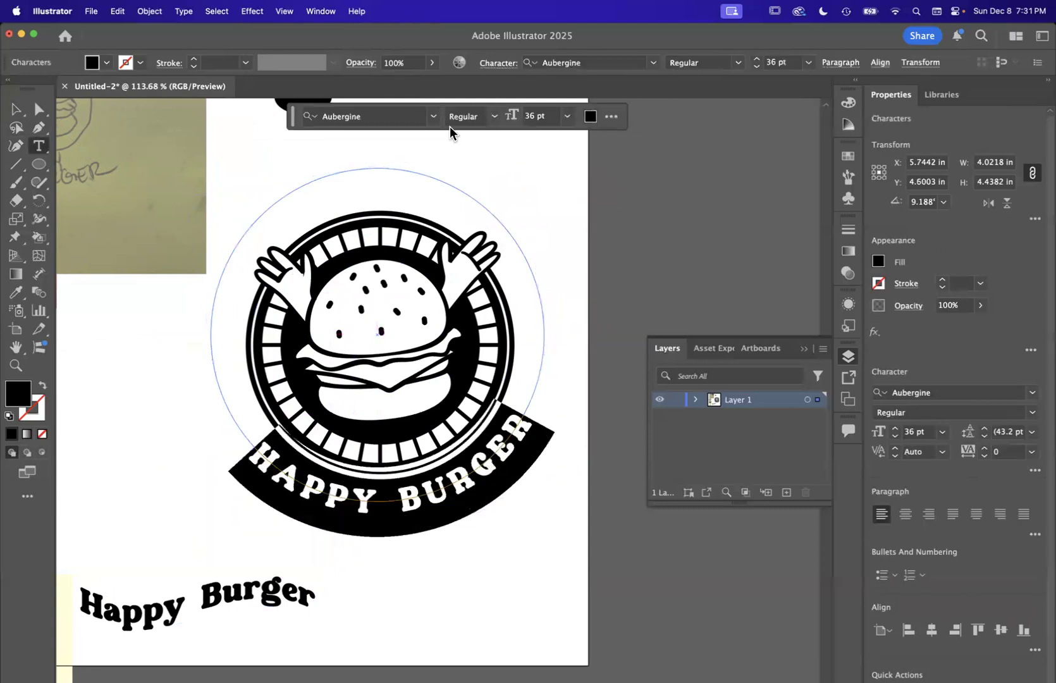
left_click(434, 117)
scroll(525, 393, "down", 10)
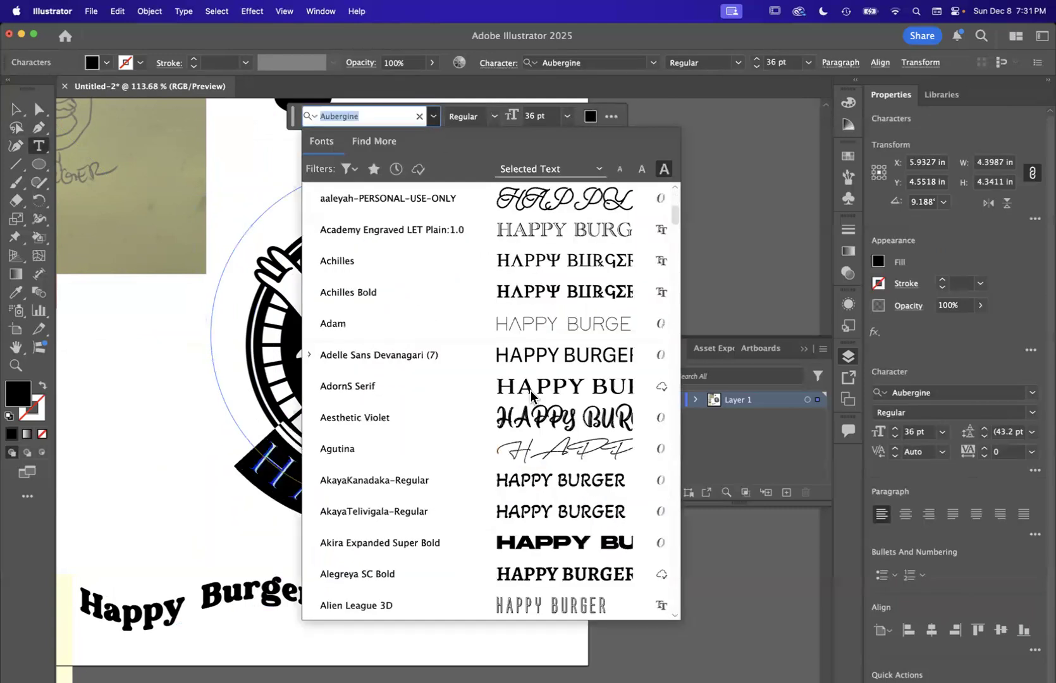
scroll(531, 397, "down", 5)
scroll(531, 396, "down", 15)
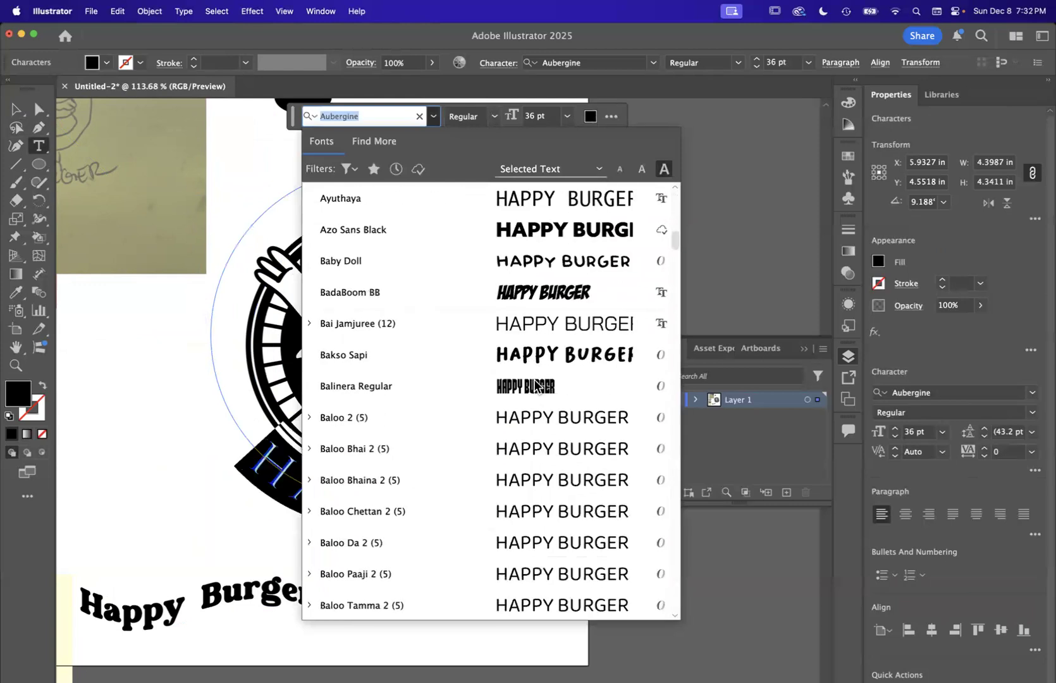
left_click(557, 263)
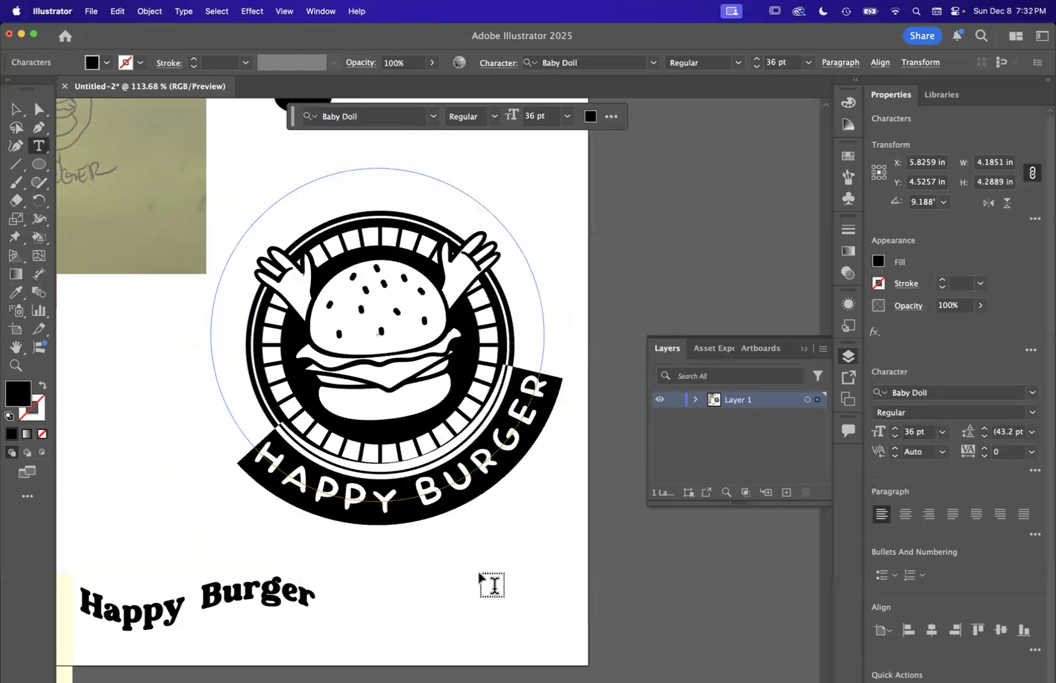
Nudge the curved "HAPPY BURGER" text about 0.04 in left and 0.03 in down along the badge's lower edge.
left_click(16, 109)
left_click(515, 518)
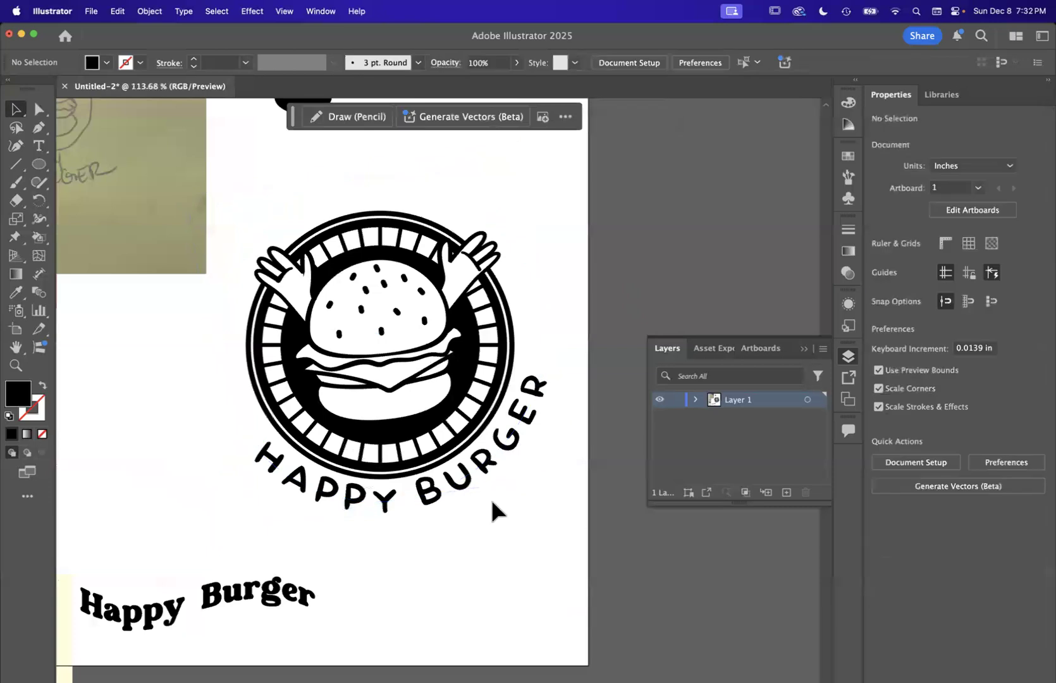
left_click_drag(477, 471, 473, 475)
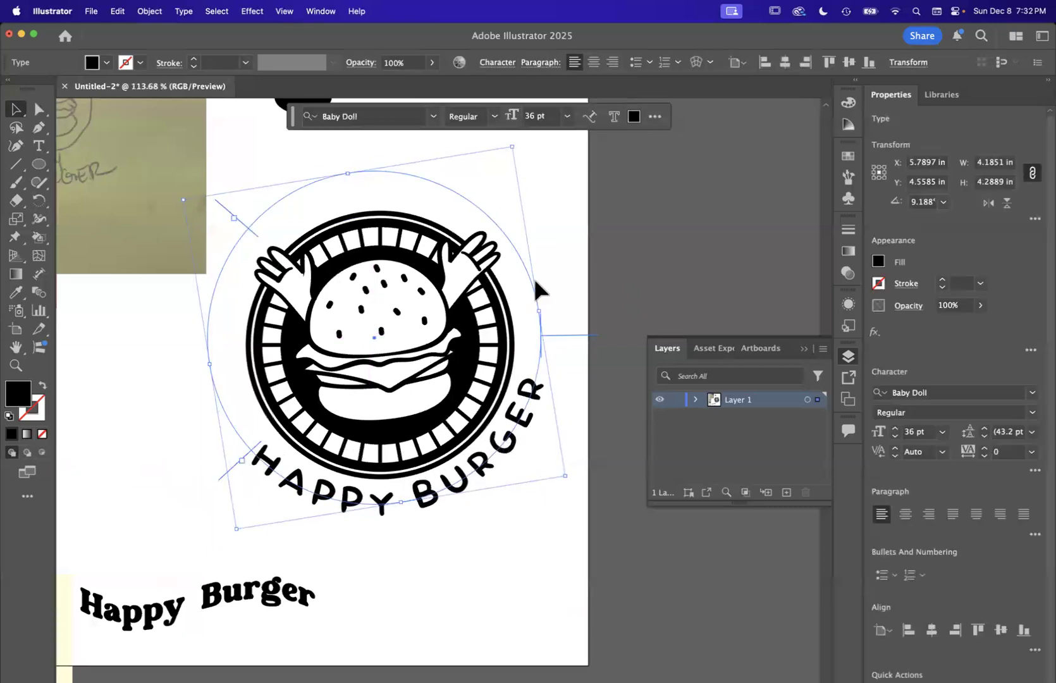
Rotate the curved "HAPPY BURGER" text clockwise to 0° and nudge it slightly right and up so it sits evenly beneath the badge.
left_click_drag(514, 140, 544, 165)
left_click_drag(506, 450, 514, 447)
left_click(520, 575)
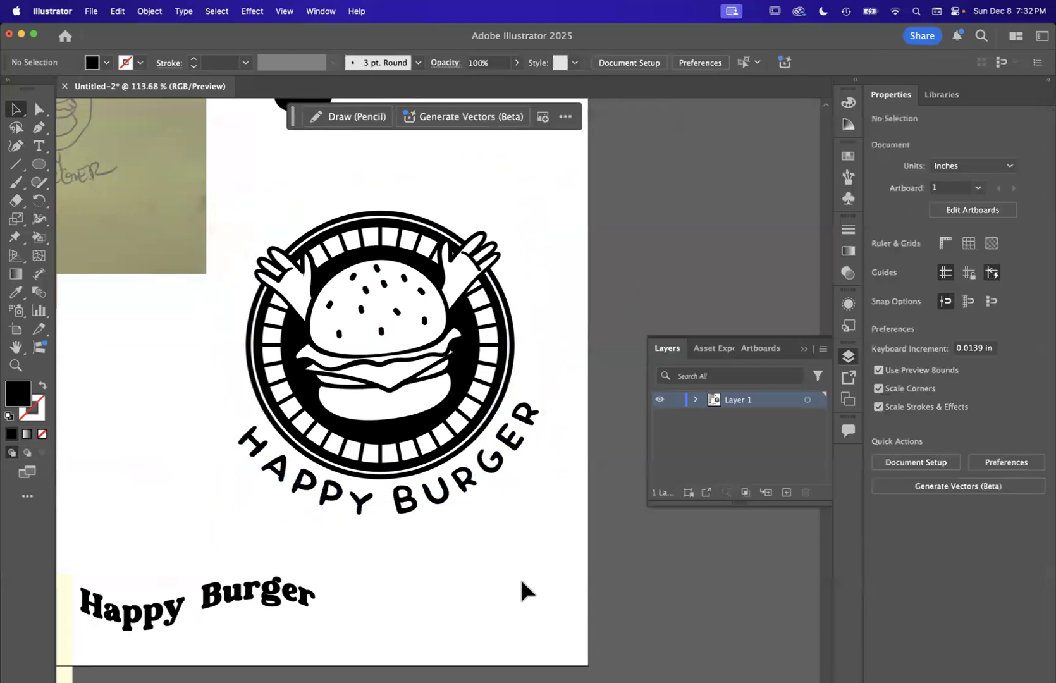
Examine the badge and its curved "HAPPY BURGER" lettering up close and alongside the sketch and reference logos.
scroll(519, 575, "down", 5)
scroll(520, 575, "up", 5)
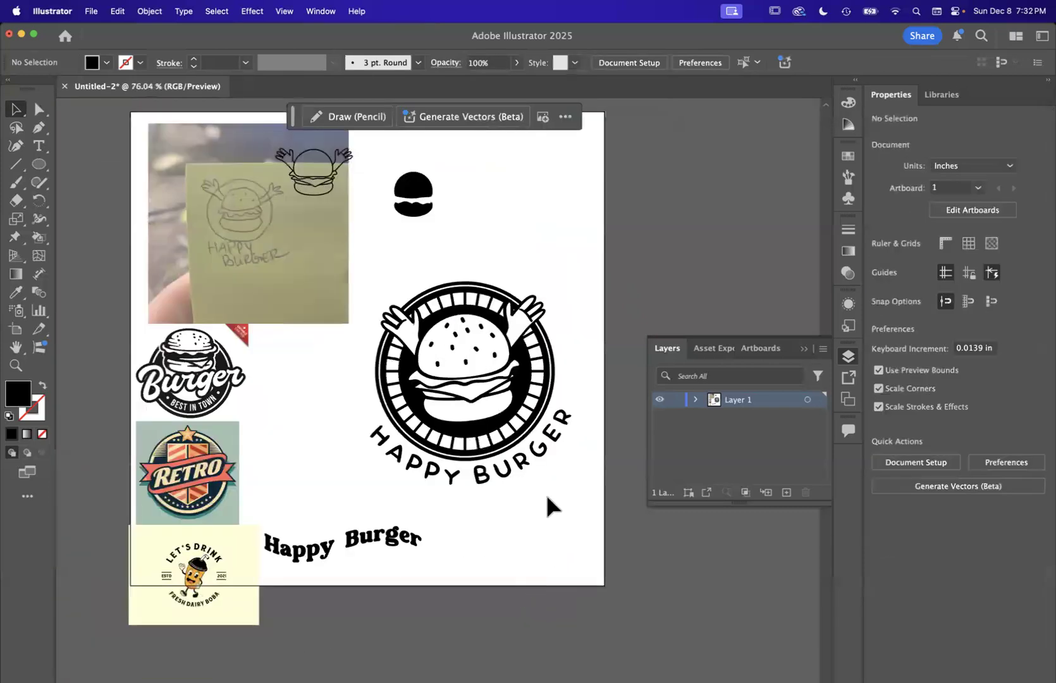
scroll(547, 497, "up", 2)
scroll(547, 497, "down", 2)
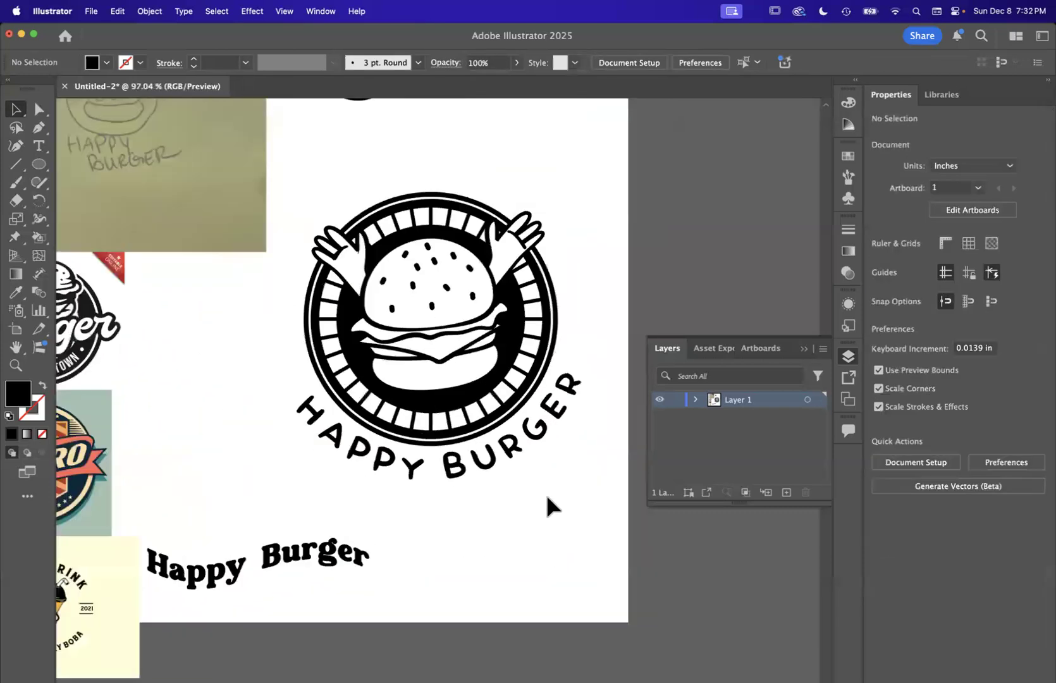
scroll(547, 497, "up", 2)
scroll(486, 449, "up", 2)
left_click(485, 449)
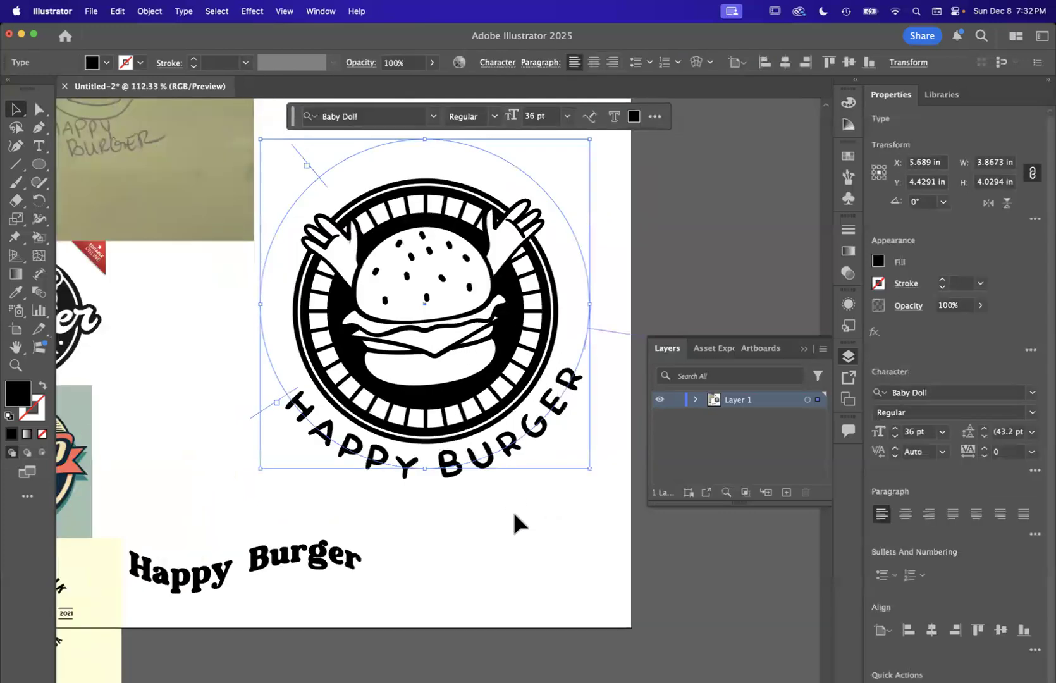
left_click(514, 512)
scroll(514, 511, "down", 4)
scroll(514, 512, "up", 2)
scroll(405, 541, "up", 3)
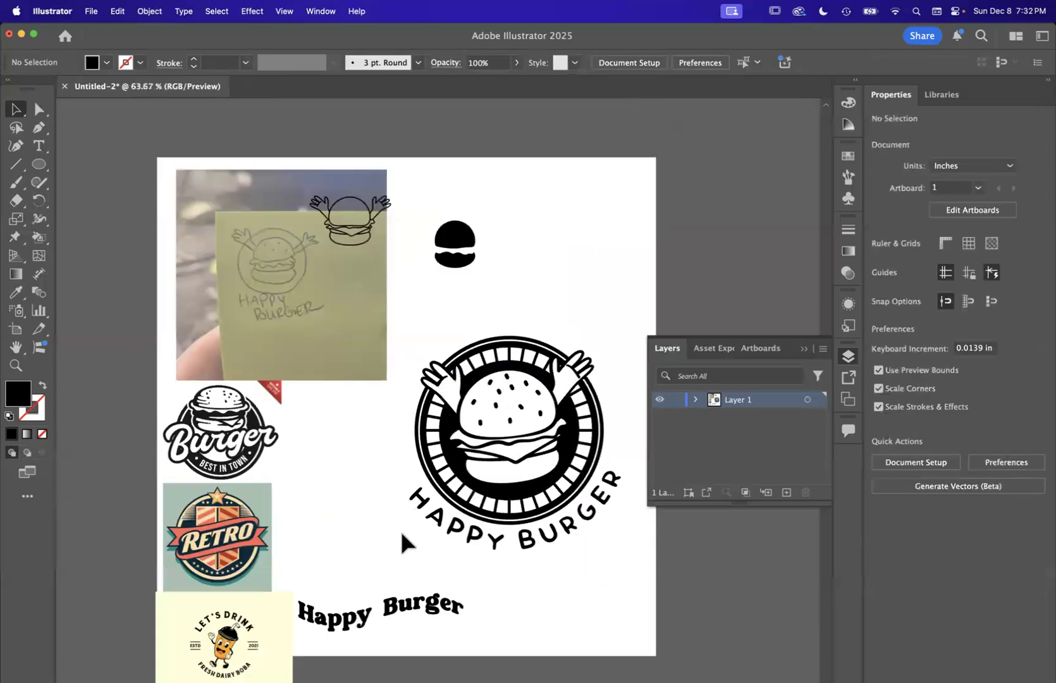
scroll(404, 540, "down", 1)
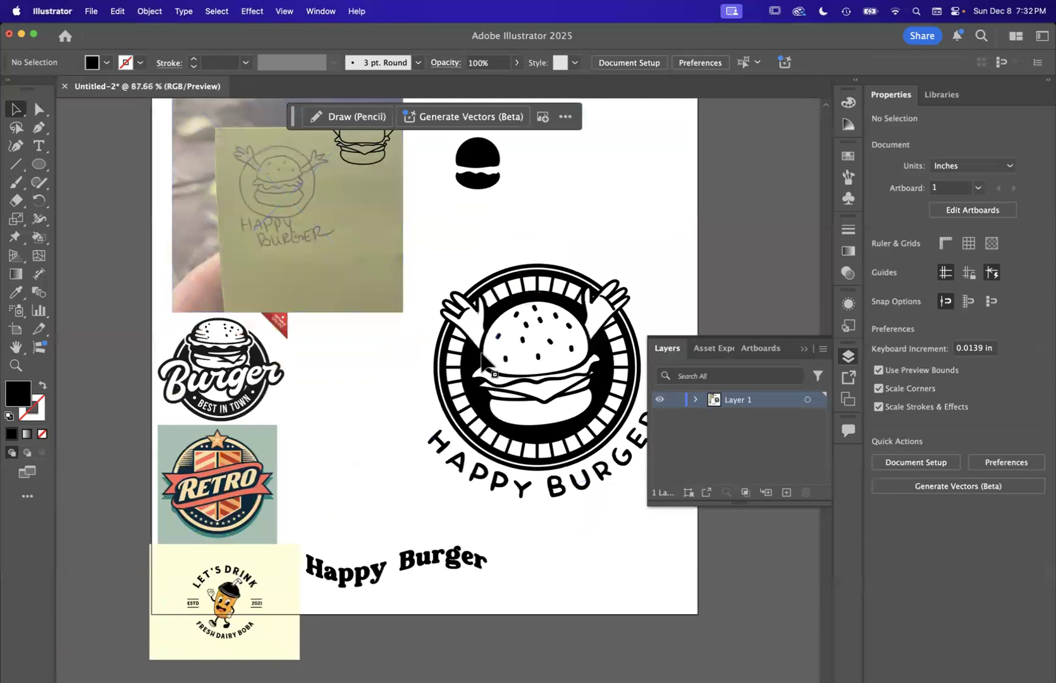
scroll(446, 536, "right", 3)
scroll(446, 537, "up", 2)
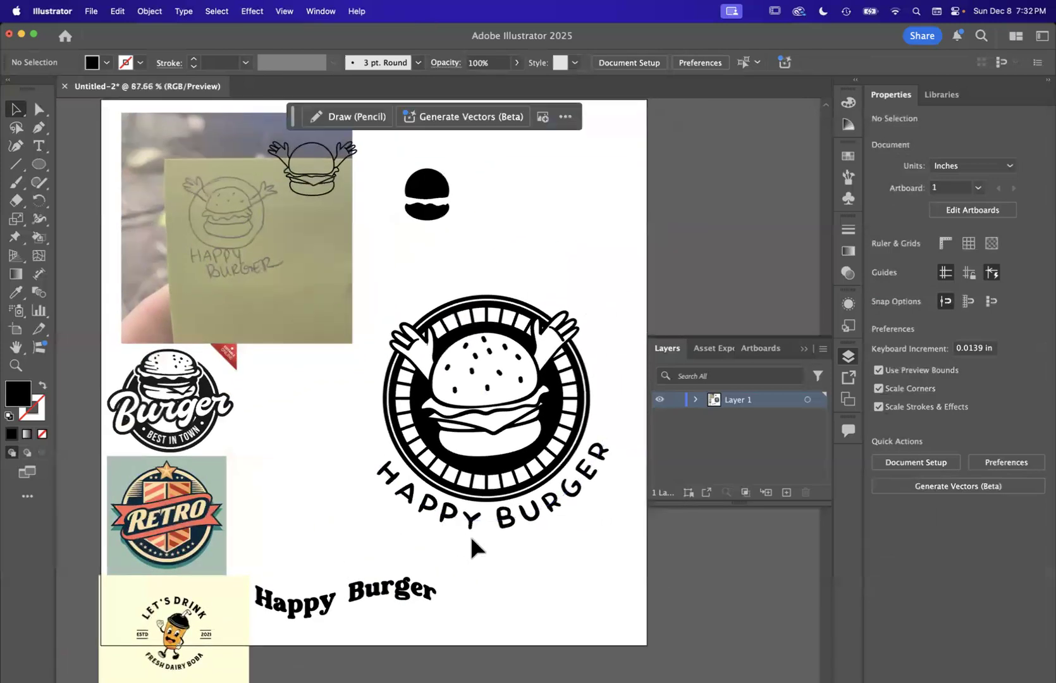
scroll(437, 336, "up", 3)
scroll(334, 170, "right", 2)
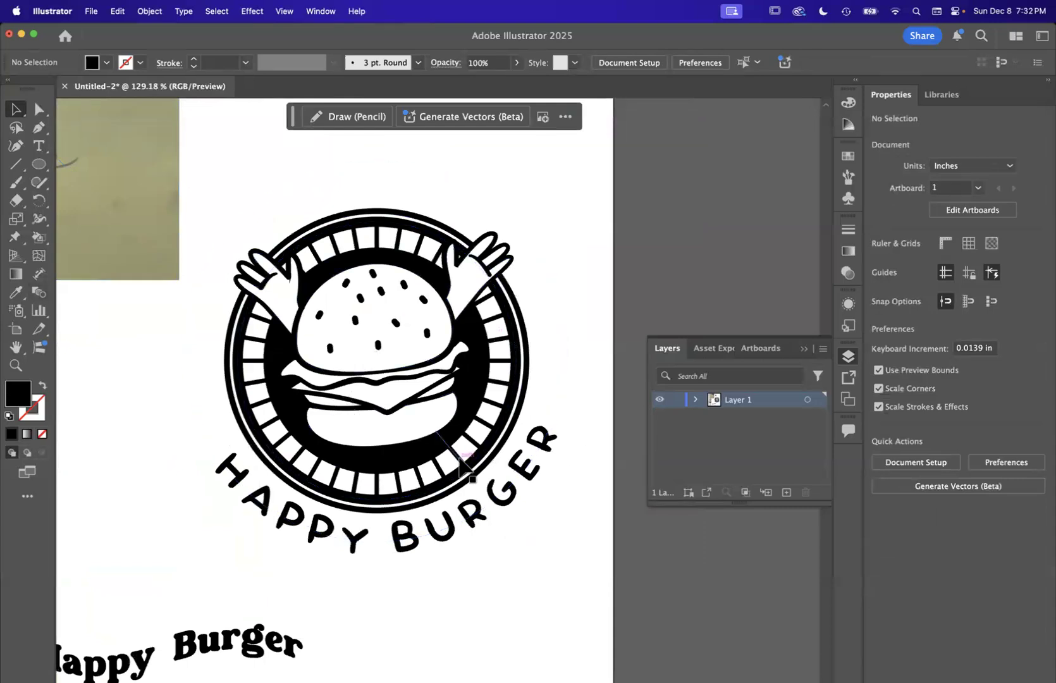
scroll(461, 460, "down", 3)
scroll(461, 460, "left", 3)
left_click(310, 589)
left_click(428, 591)
scroll(454, 401, "up", 3)
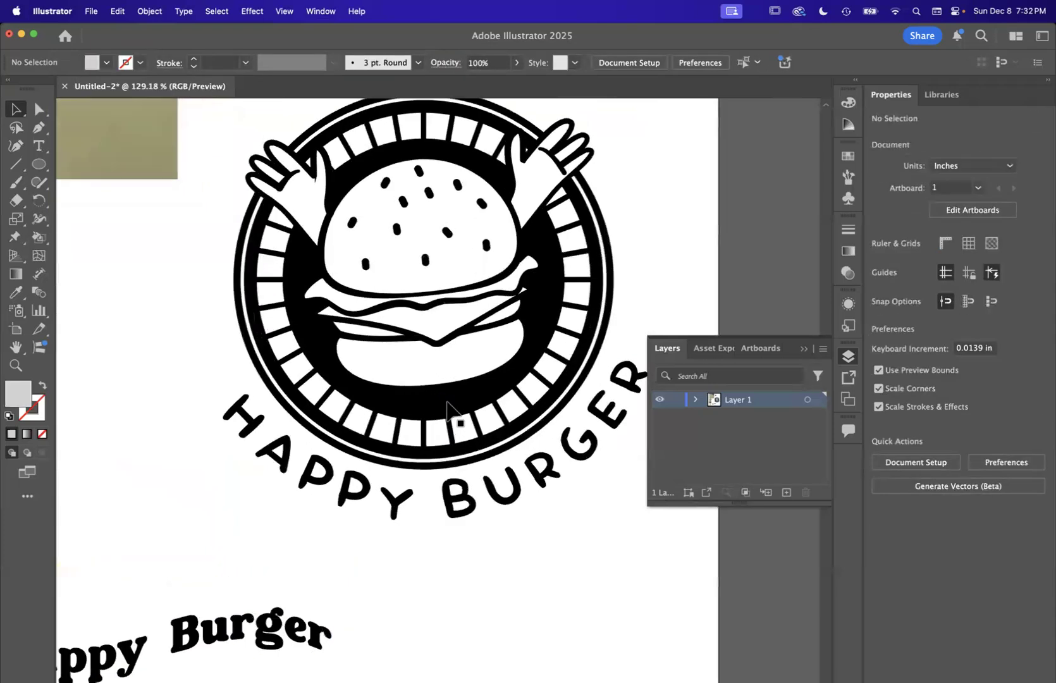